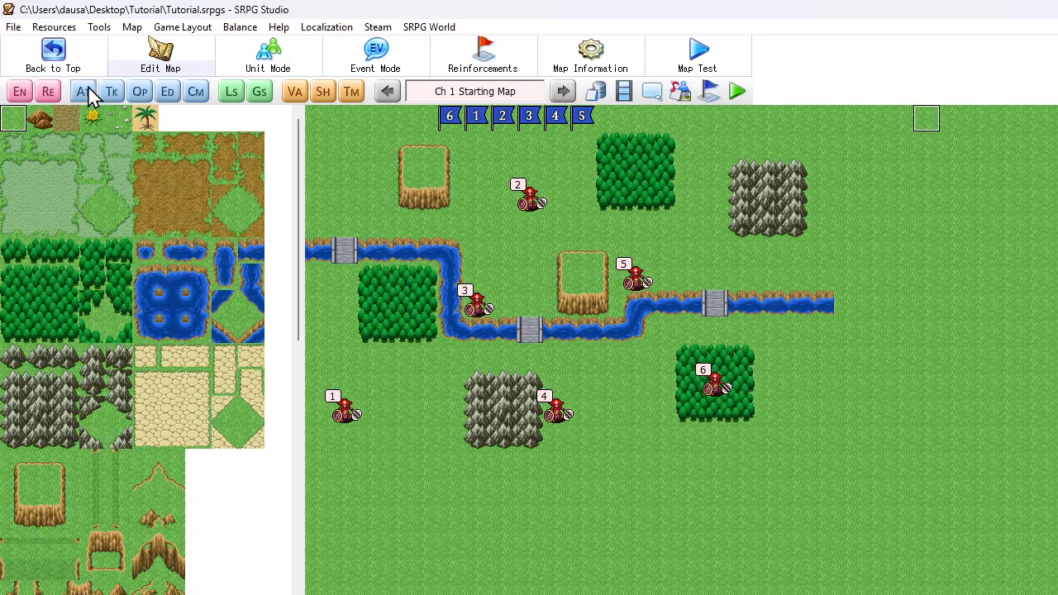
Open the Mage's unit event settings from the database and paste a duplicate of the Icicle event
left_click(596, 92)
left_click(468, 528)
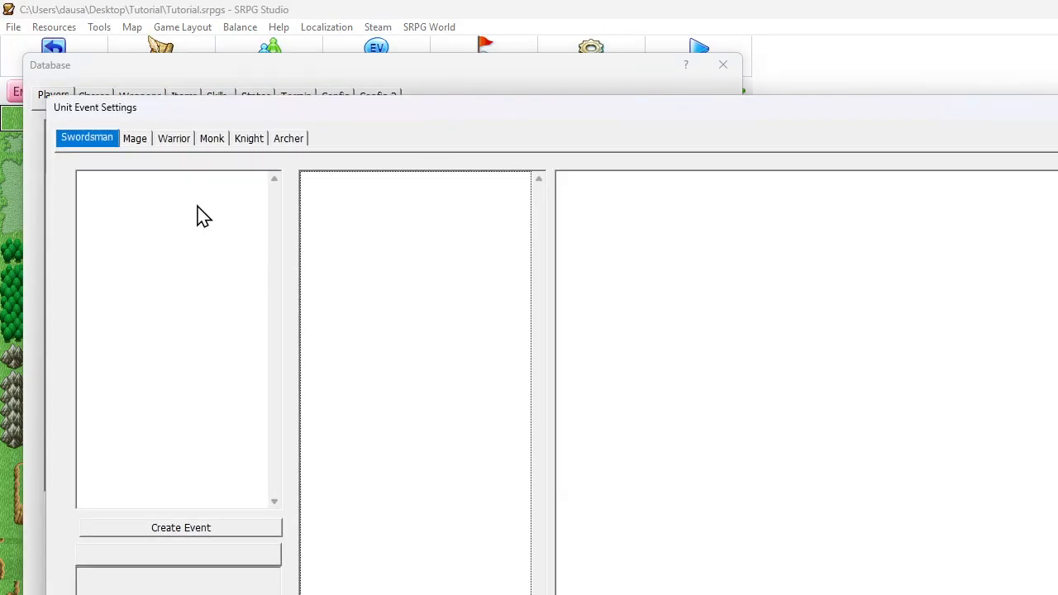
left_click(135, 139)
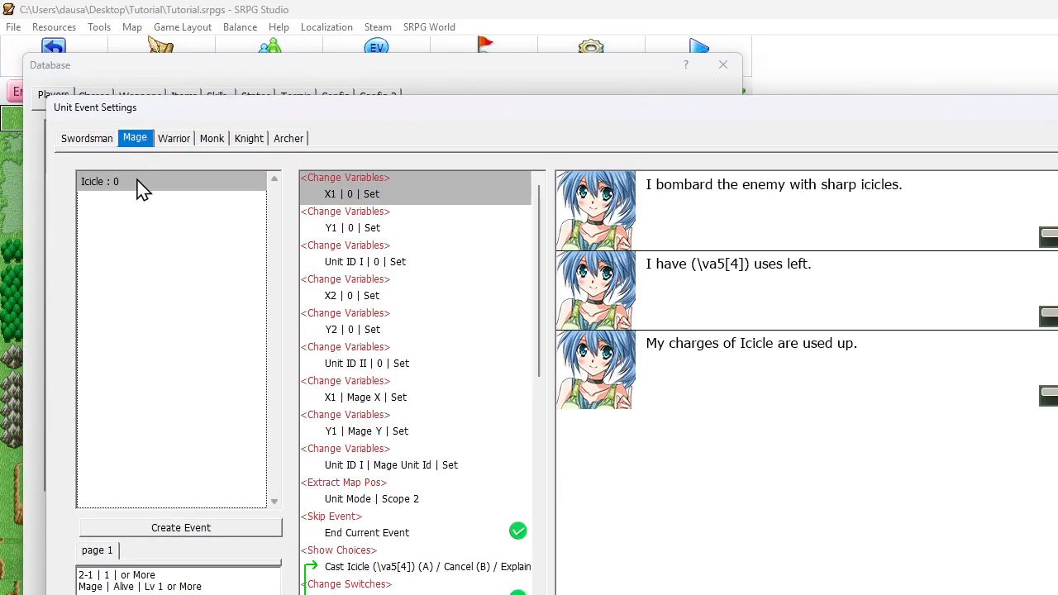
key("ctrl+v")
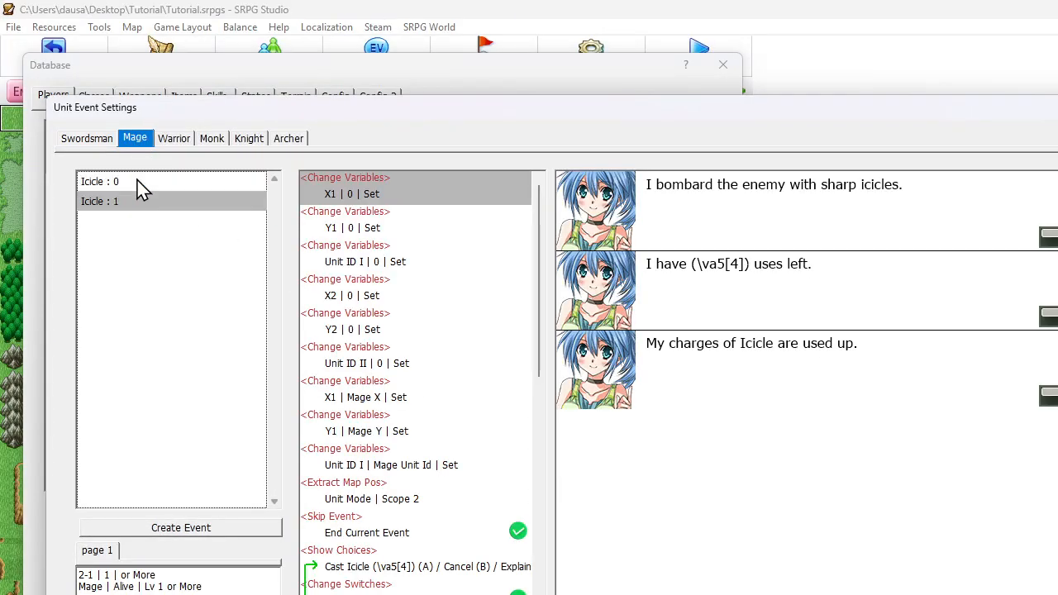
Rename the duplicated Icicle event's command to Ice Burst
right_click(116, 202)
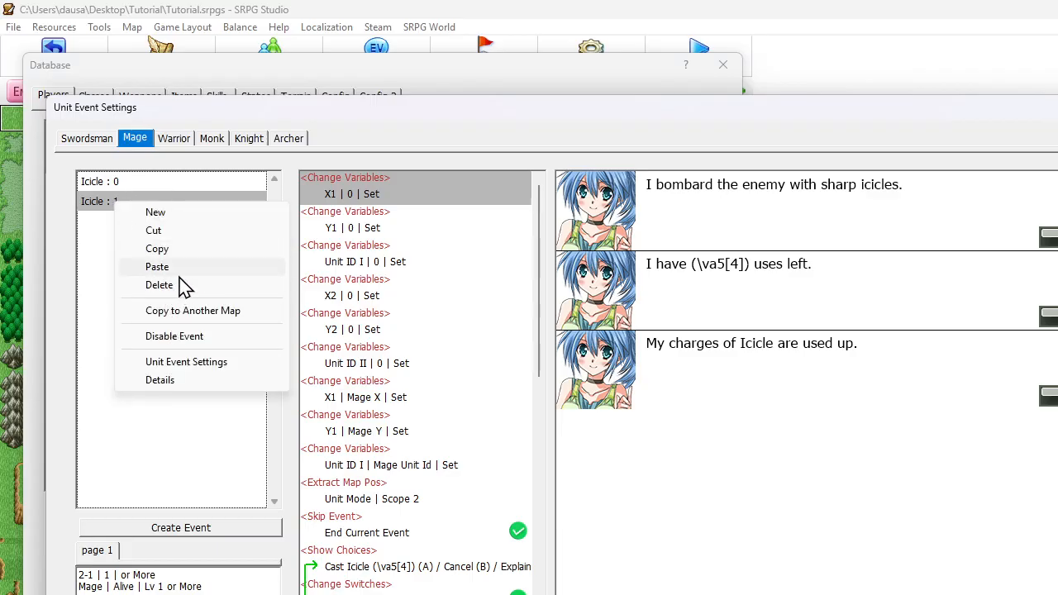
double_click(106, 206)
left_click_drag(191, 234, 34, 257)
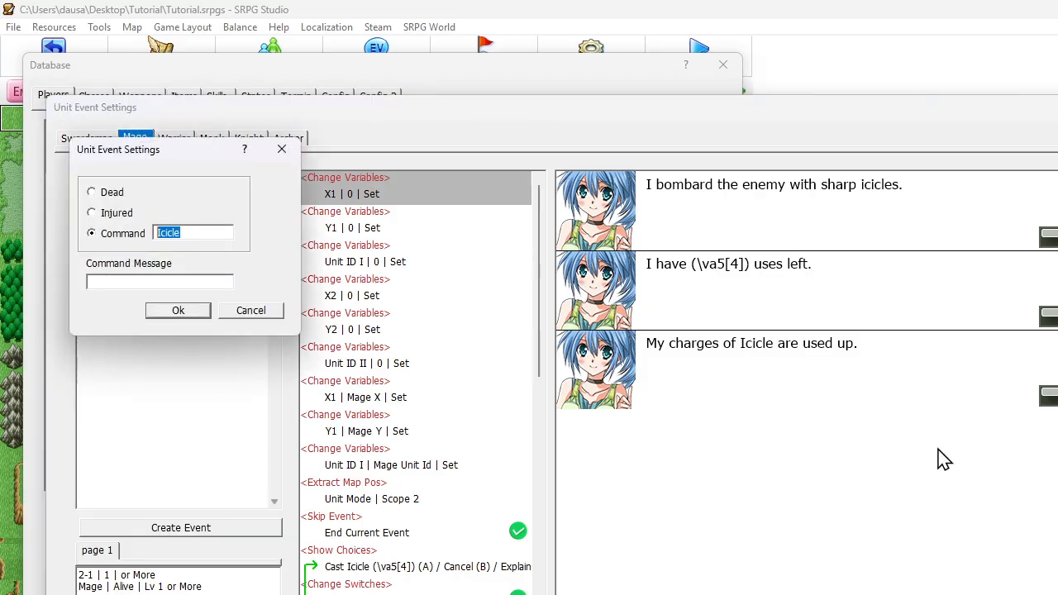
type("Ice")
left_click(201, 312)
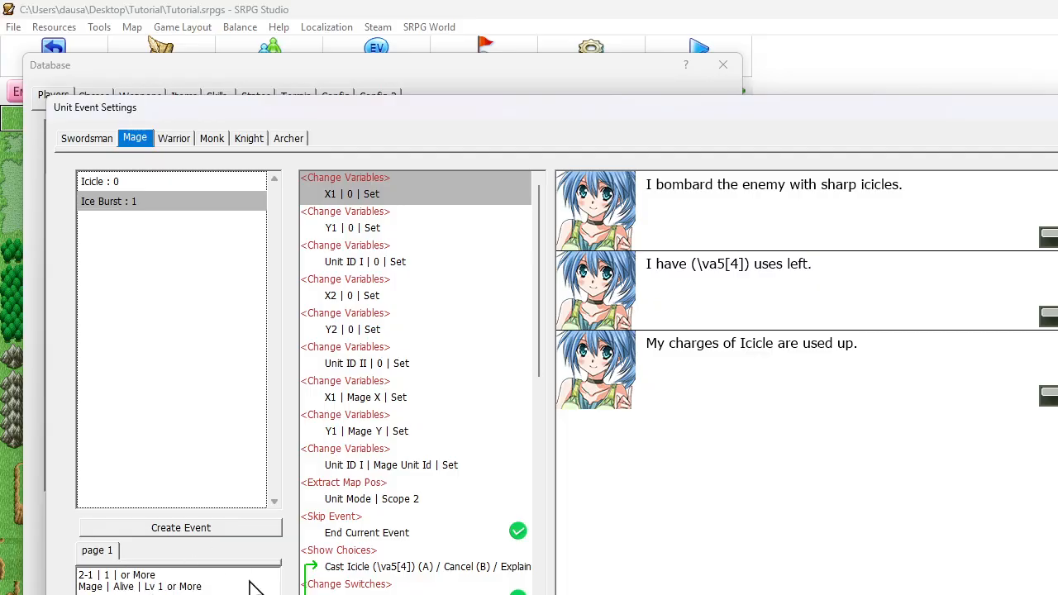
Set the variable in the Ice Burst event's page condition to 2-2
double_click(163, 587)
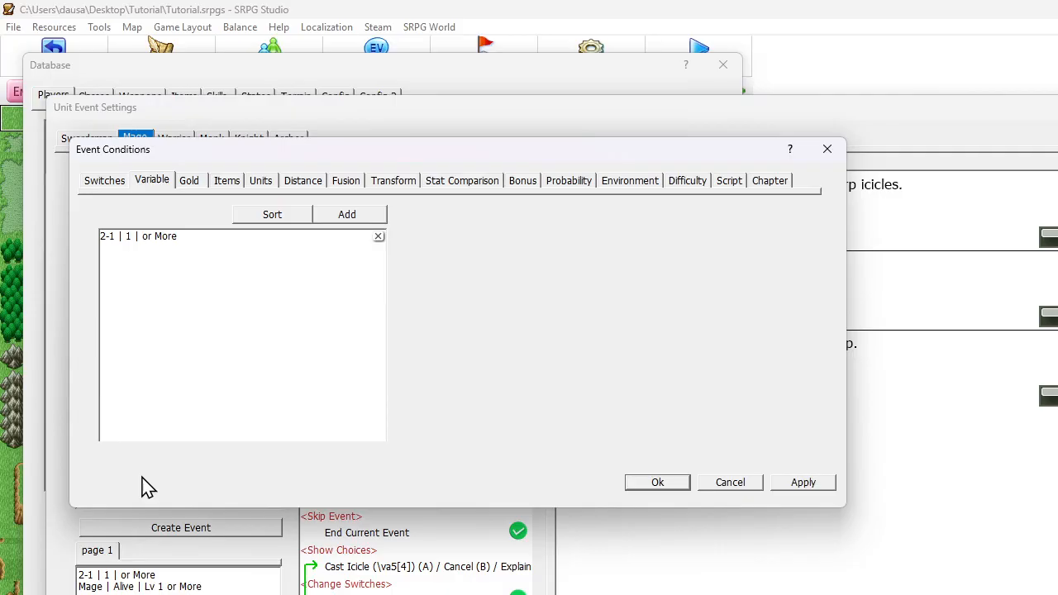
double_click(116, 237)
left_click(160, 263)
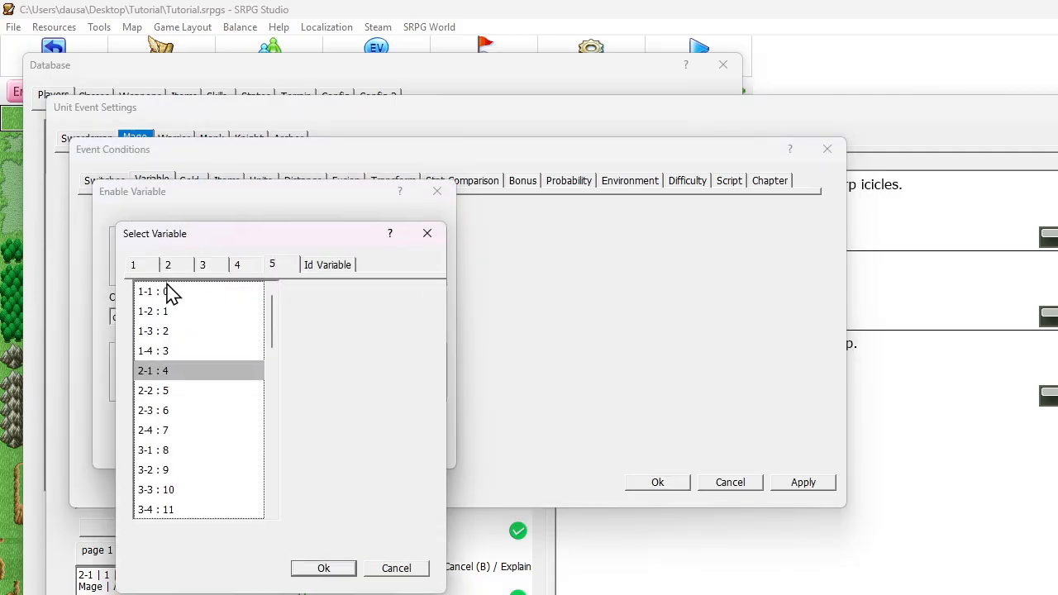
left_click(160, 392)
left_click(308, 570)
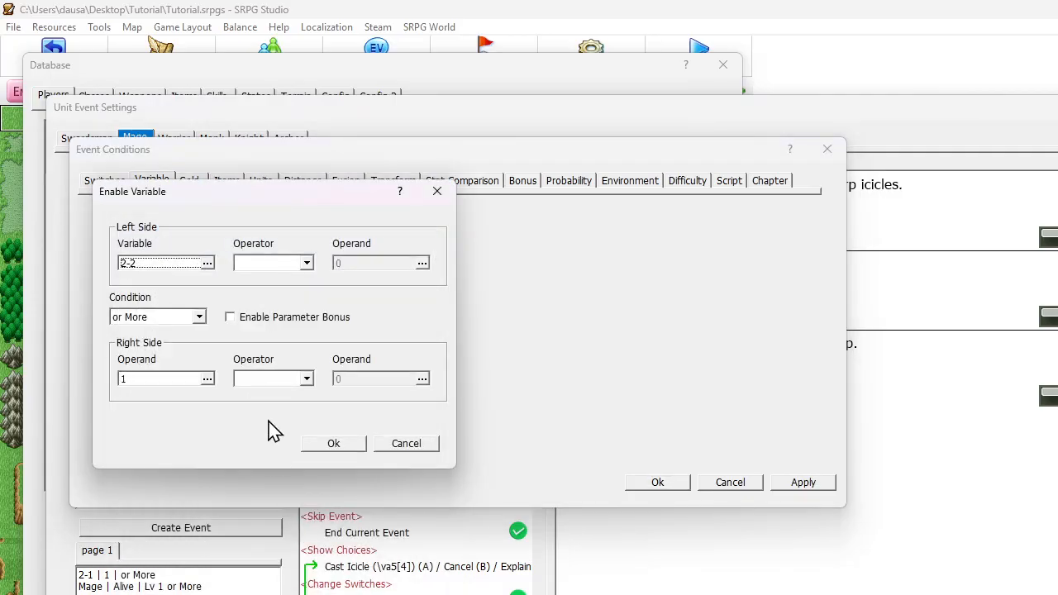
left_click(333, 444)
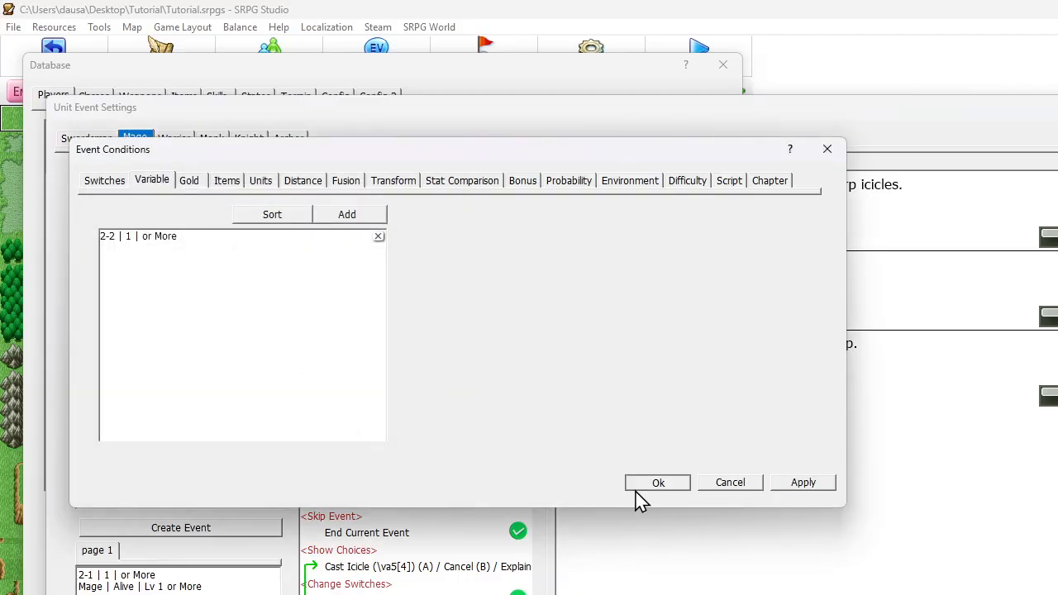
left_click(637, 486)
Make the Change Variables command after Get Experience subtract from variable 2-2
scroll(432, 425, "down", 7)
scroll(432, 425, "down", 4)
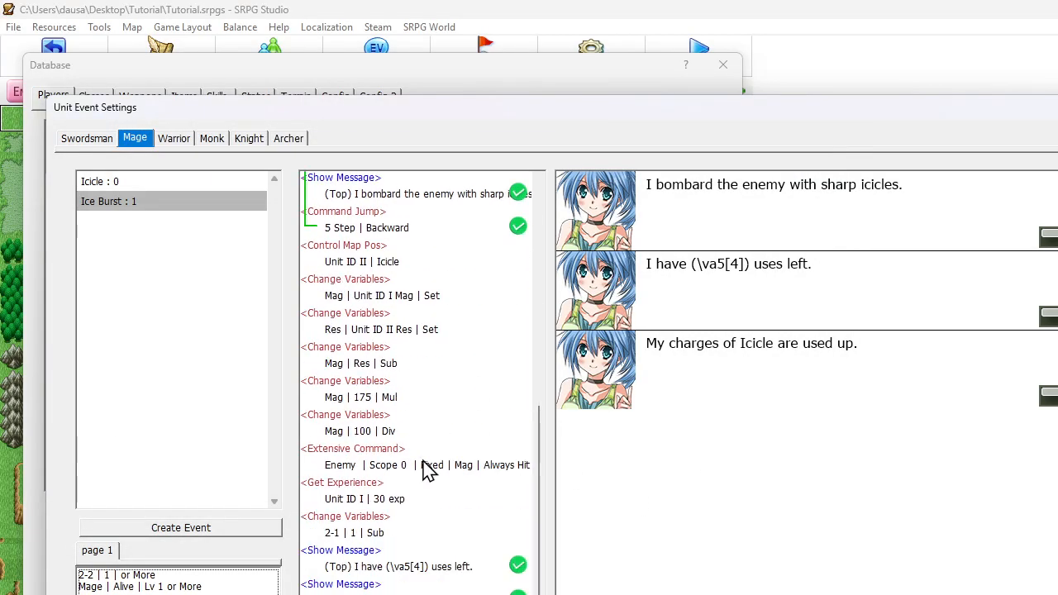
double_click(380, 529)
left_click(174, 205)
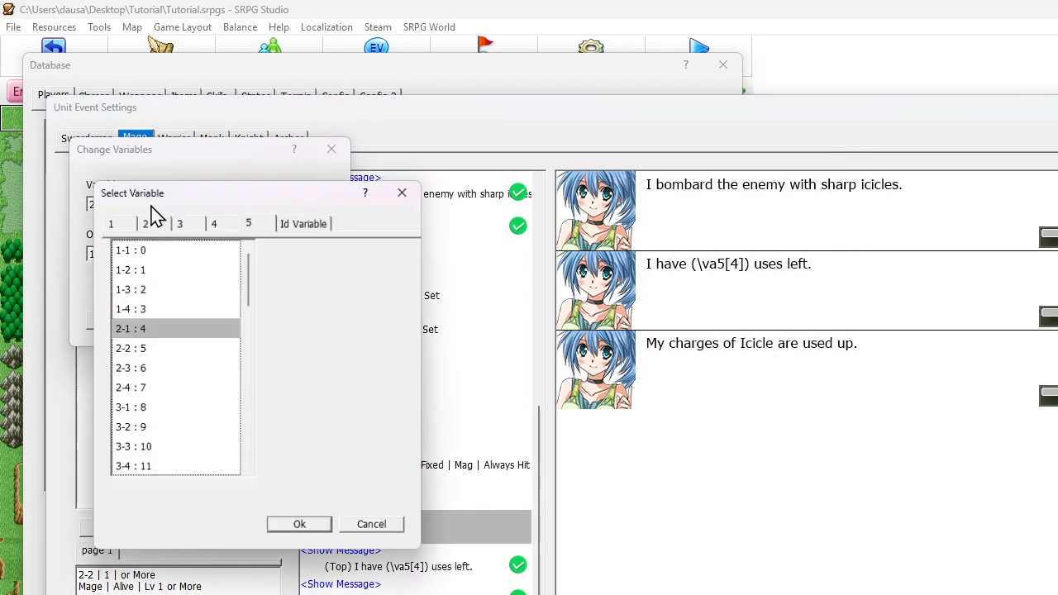
left_click(148, 349)
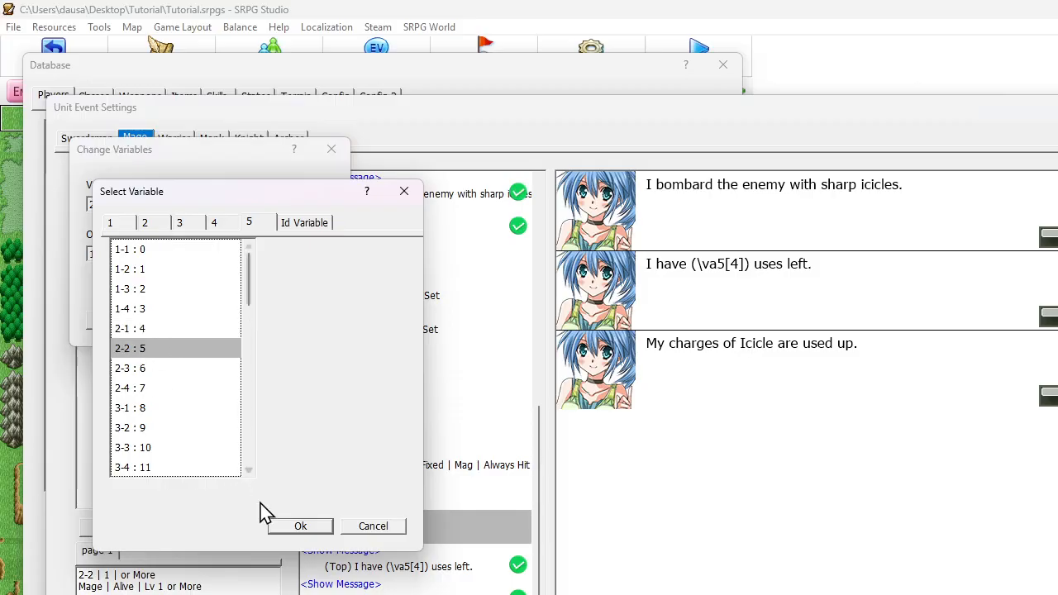
left_click(288, 527)
left_click(224, 322)
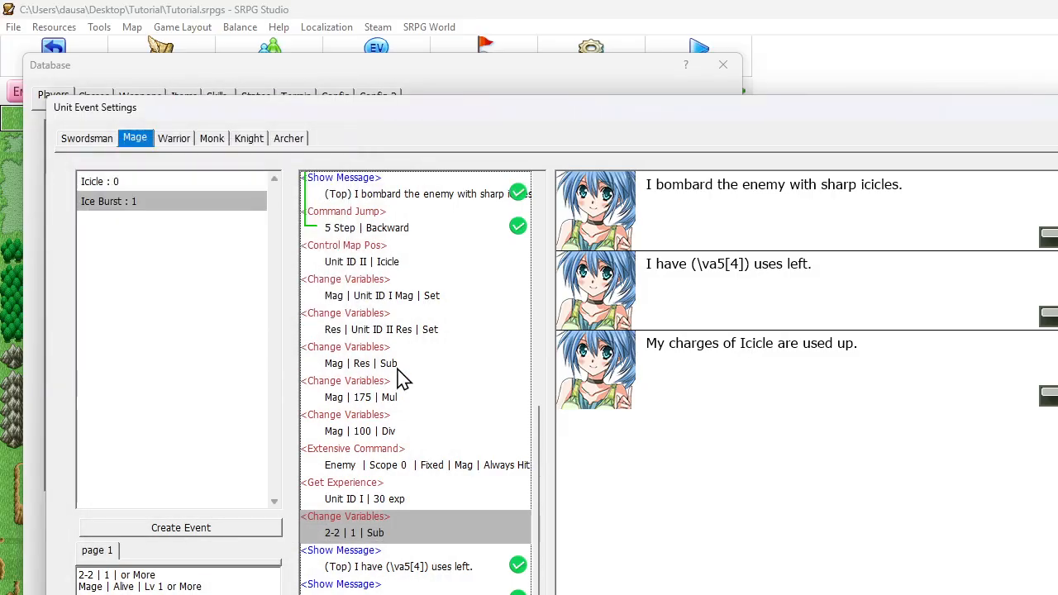
Set the uses counter in the Ice Burst event's Cast Icicle choice to \va5[5]
scroll(405, 376, "up", 8)
scroll(451, 405, "down", 3)
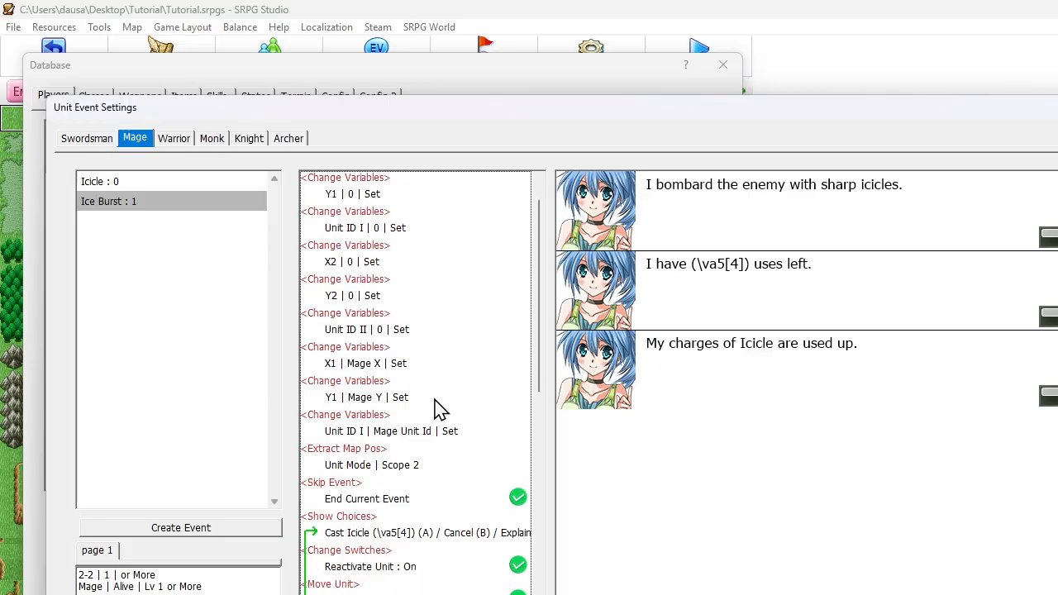
double_click(399, 465)
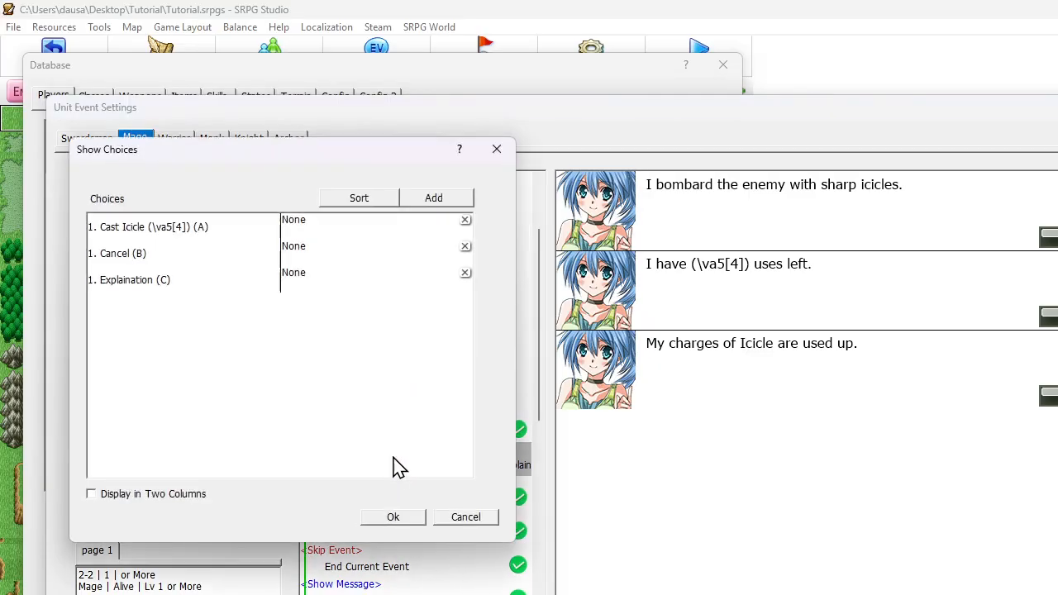
double_click(178, 230)
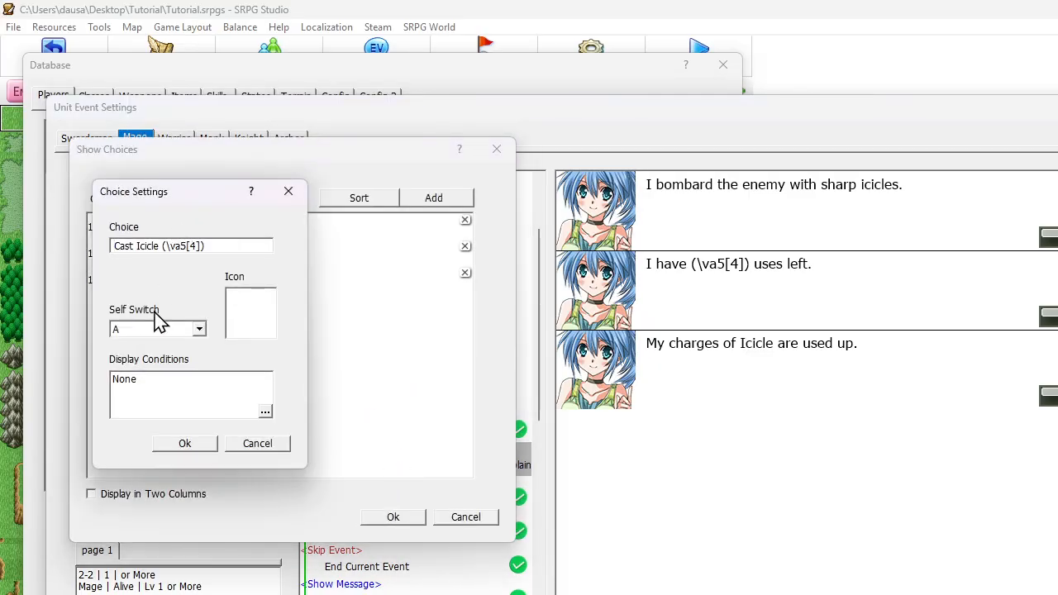
left_click(195, 245)
left_click(210, 444)
left_click(374, 516)
Set the uses counter in the Mage's remaining-uses message to \va5[5]
scroll(392, 418, "down", 4)
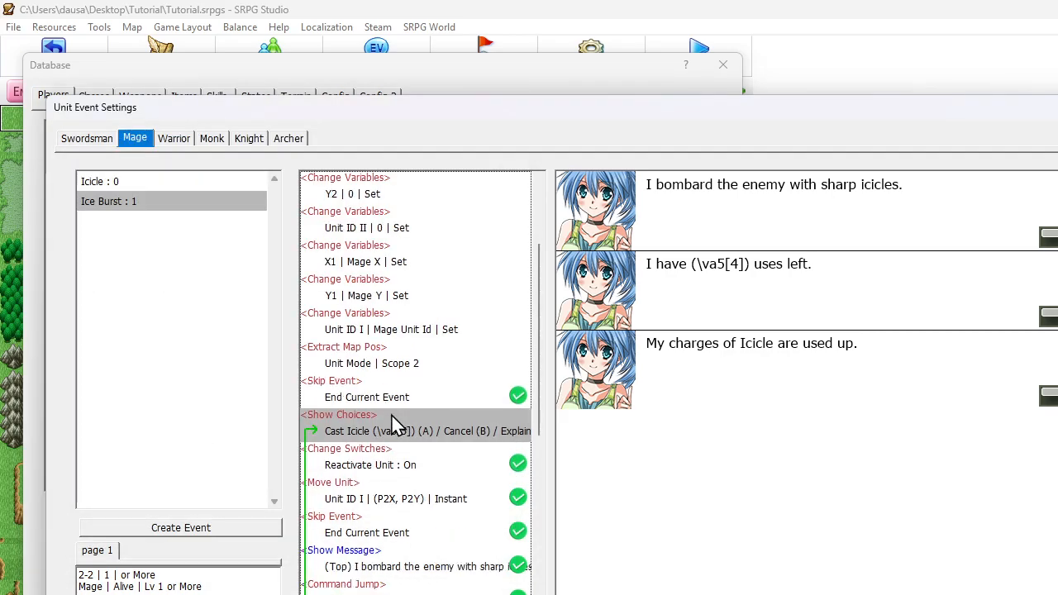
scroll(395, 424, "down", 4)
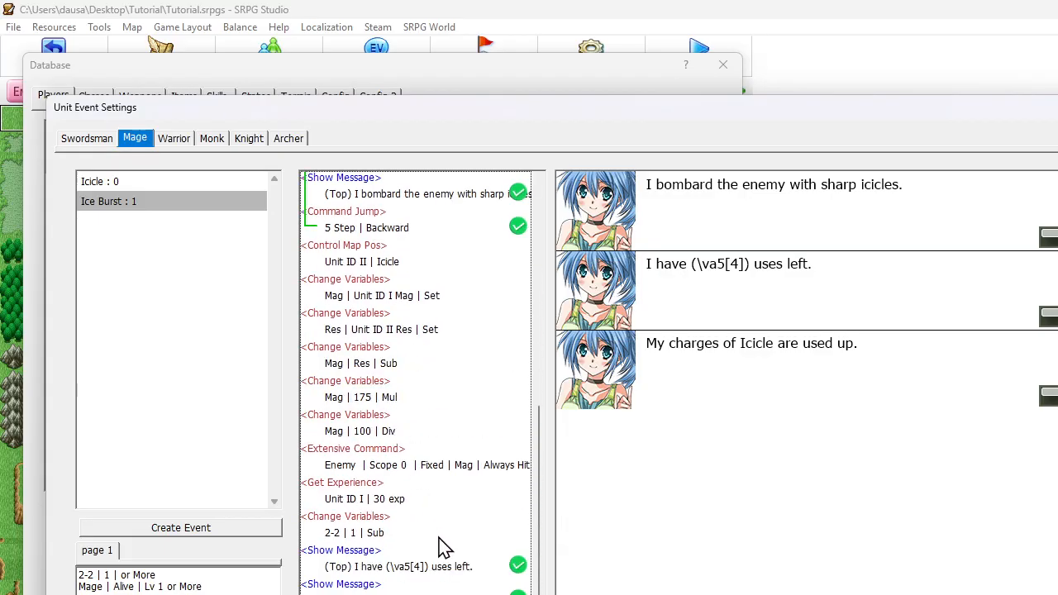
double_click(426, 567)
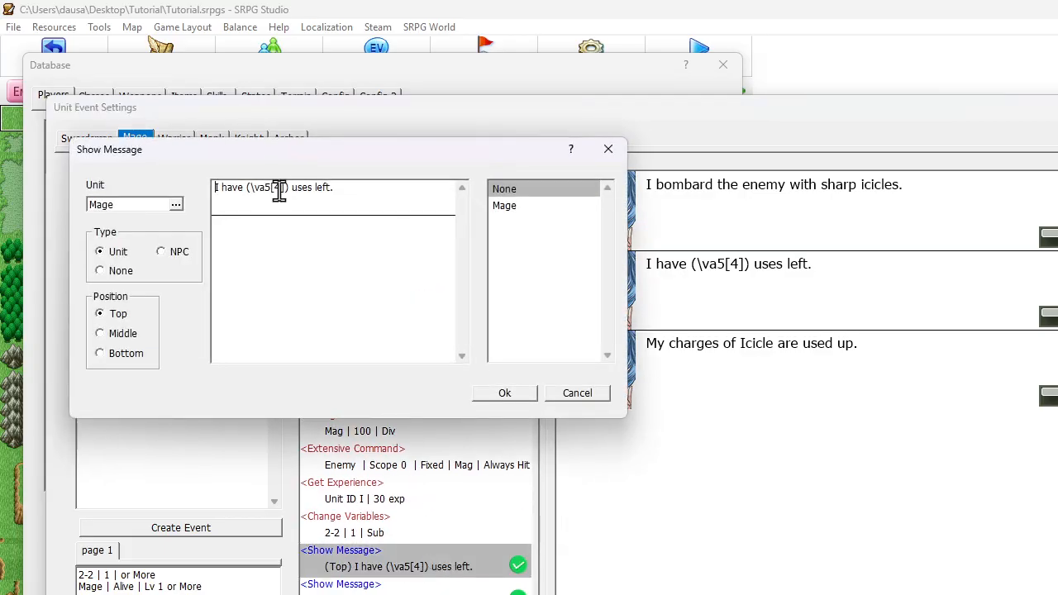
left_click(280, 187)
key("BackSpace")
type("5")
key("Return")
key("BackSpace")
left_click(496, 395)
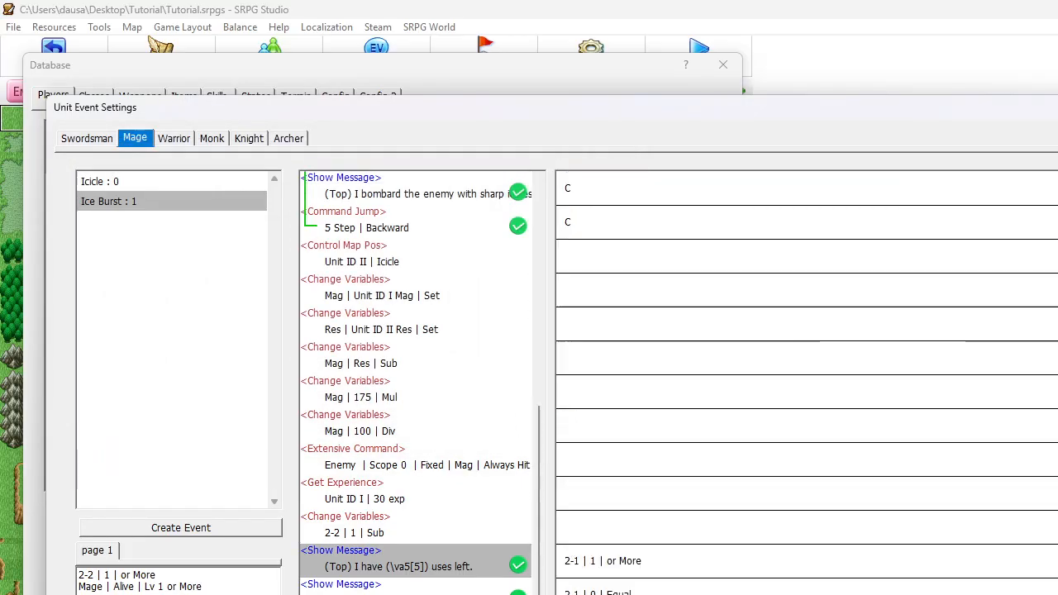
Set the variable in the remaining-uses message's command condition to 2-2
double_click(587, 561)
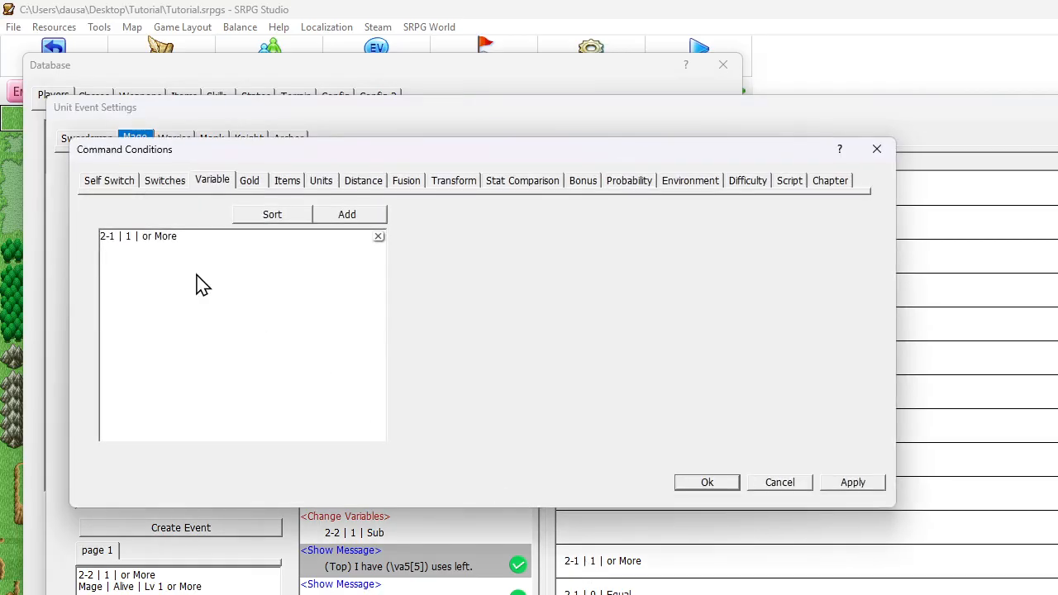
double_click(116, 239)
left_click(162, 264)
left_click(156, 392)
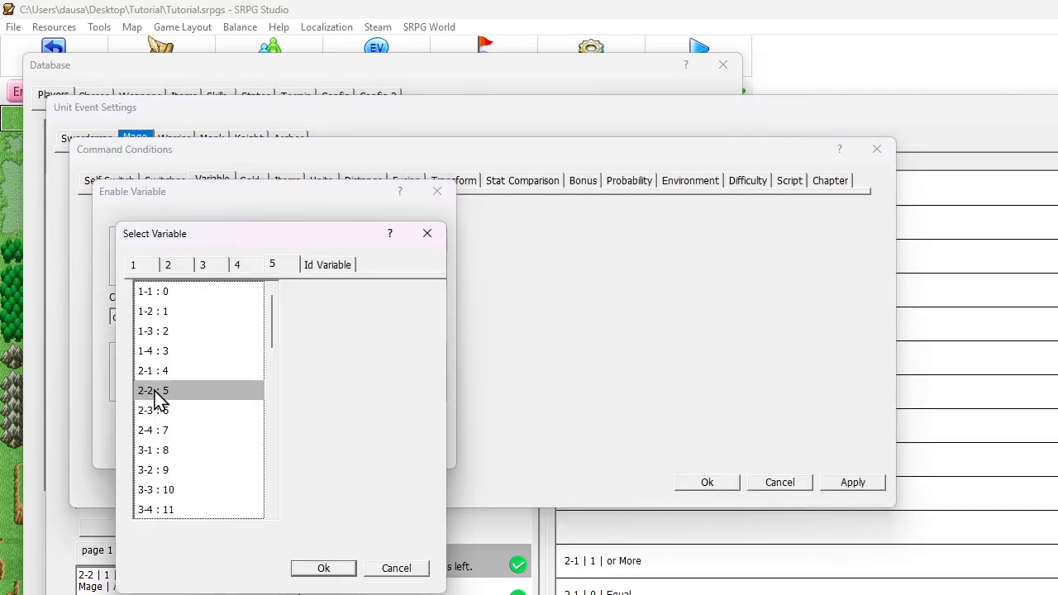
key("Return")
key("Return")
key("Return")
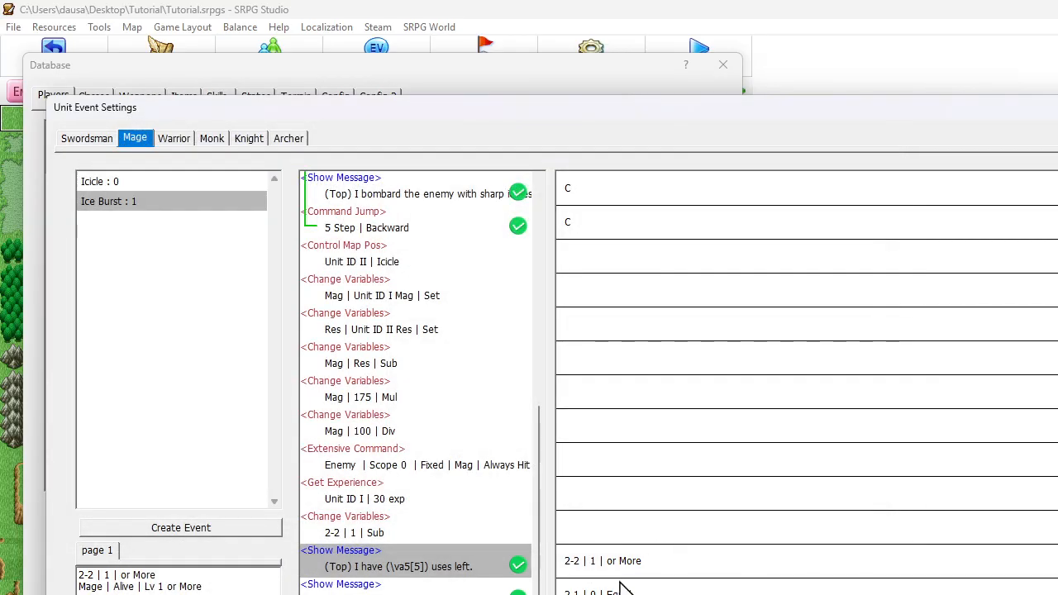
Set the variable in the command condition of the used-up charges message to 2-2
double_click(624, 589)
double_click(128, 242)
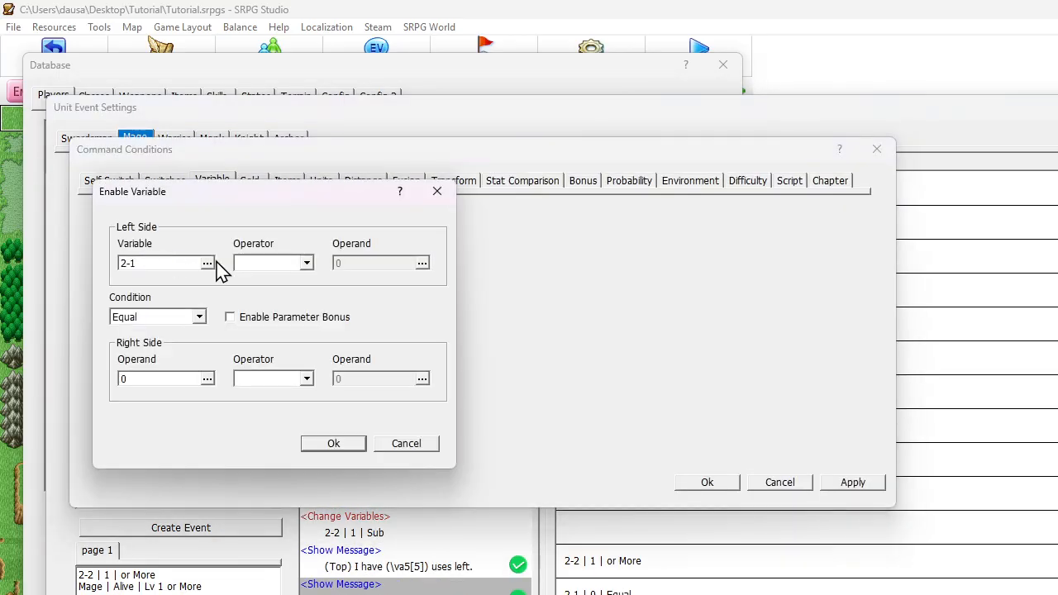
left_click(203, 265)
double_click(179, 403)
key("Return")
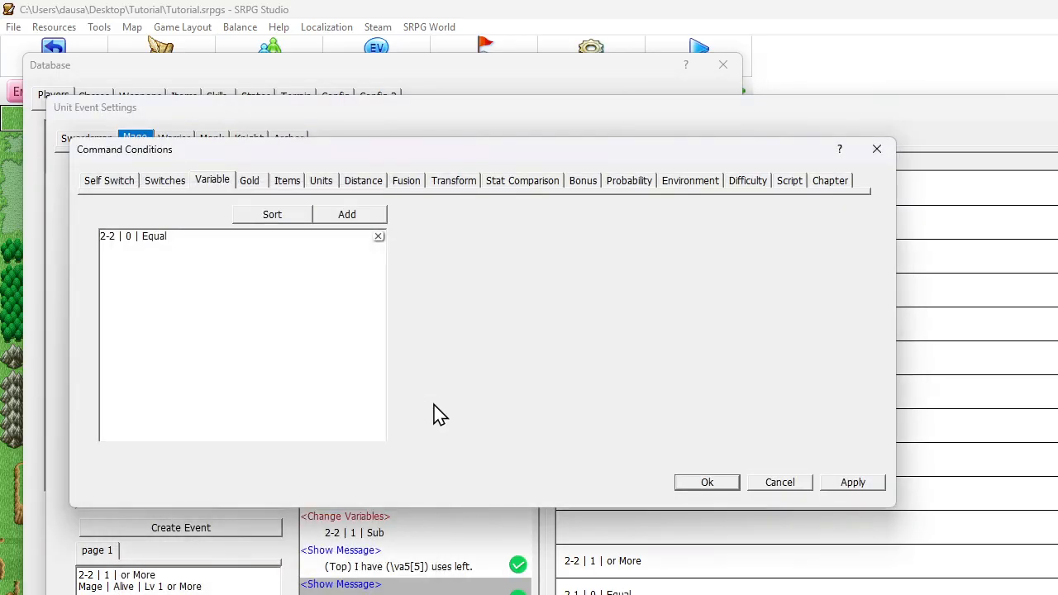
key("Return")
Change the cast choice's text in the Show Choices command to "Cast Ice Burst (\va5[5])"
scroll(496, 418, "up", 10)
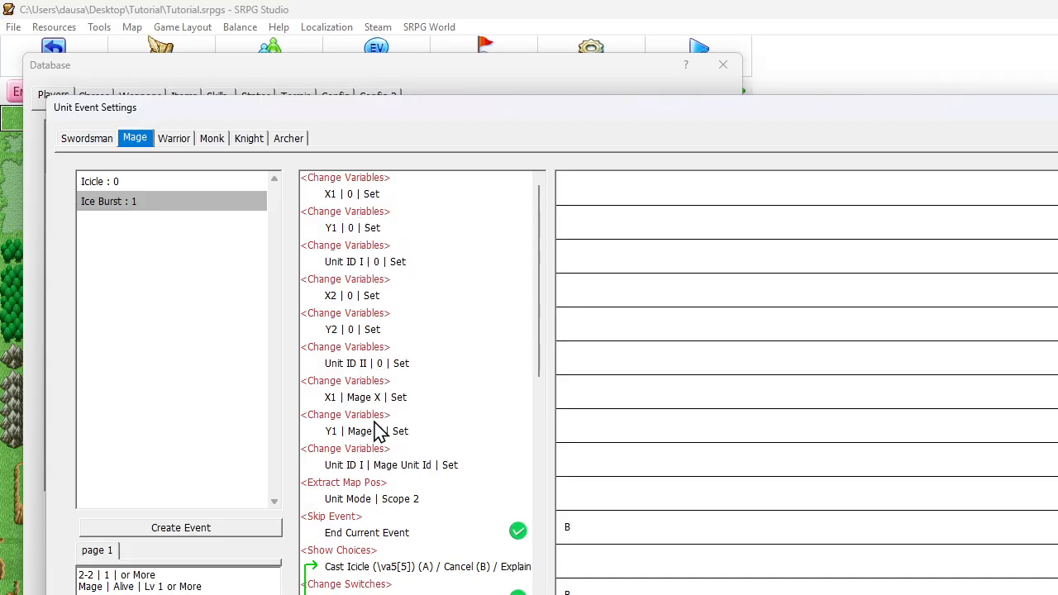
double_click(374, 569)
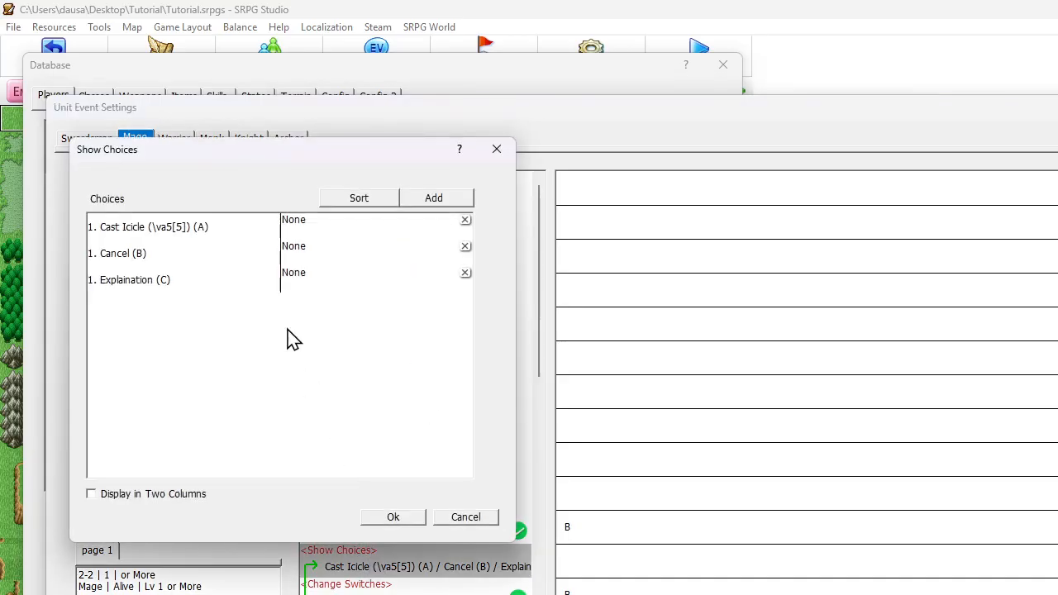
double_click(174, 233)
left_click(157, 247)
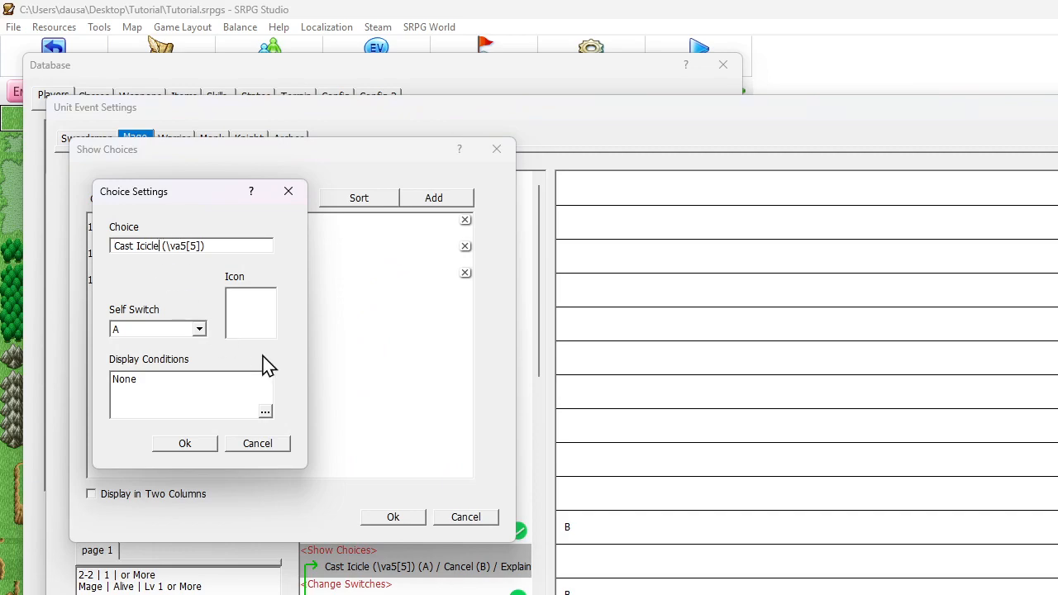
key("BackSpace")
key("BackSpace")
key("BackSpace")
key("BackSpace")
type("e Burst")
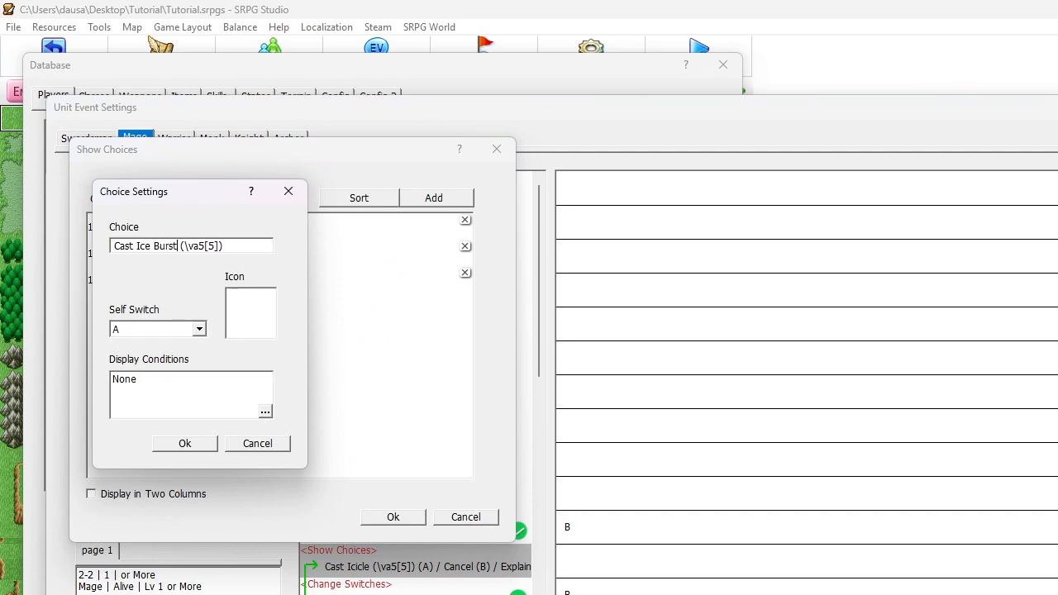
left_click(185, 444)
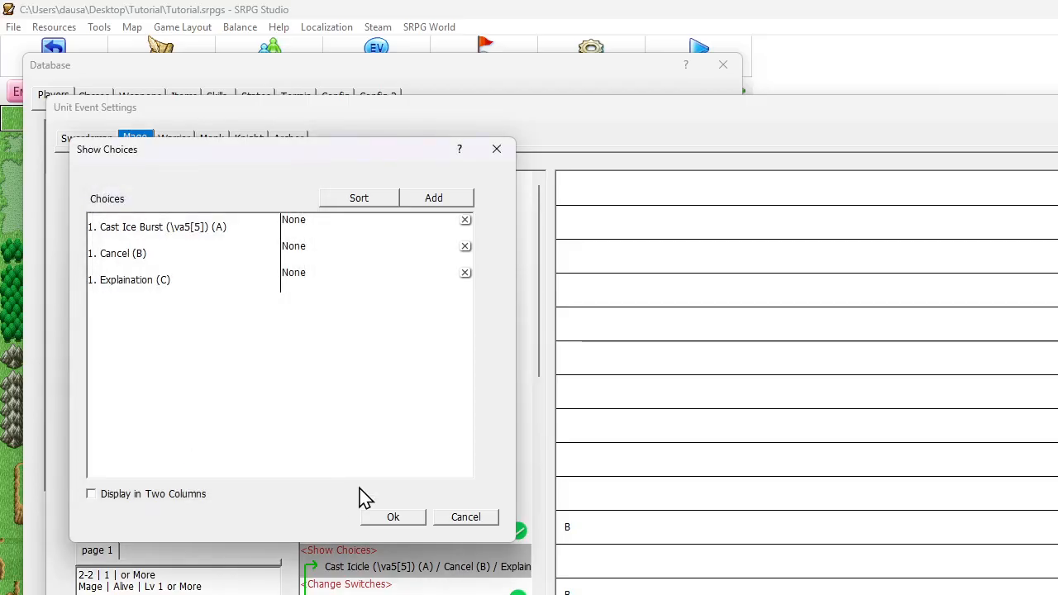
left_click(379, 517)
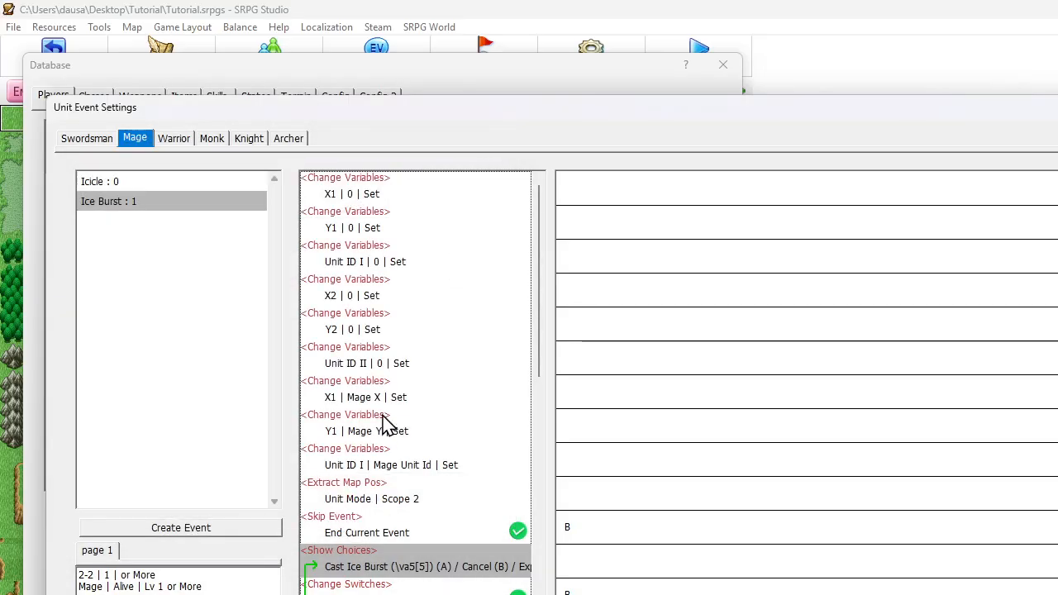
scroll(383, 418, "down", 4)
scroll(382, 418, "down", 3)
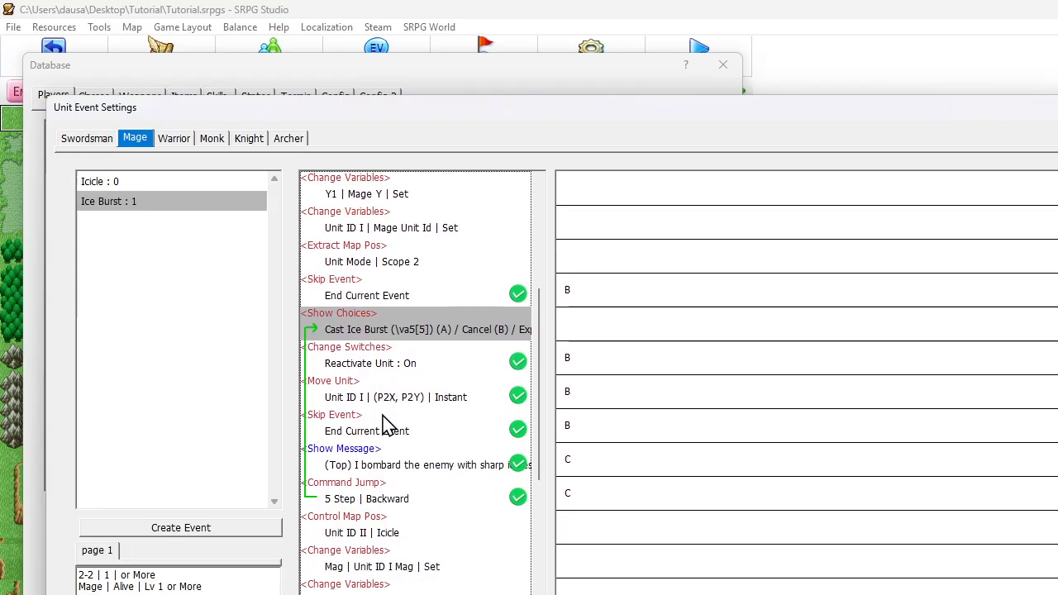
scroll(385, 429, "down", 2)
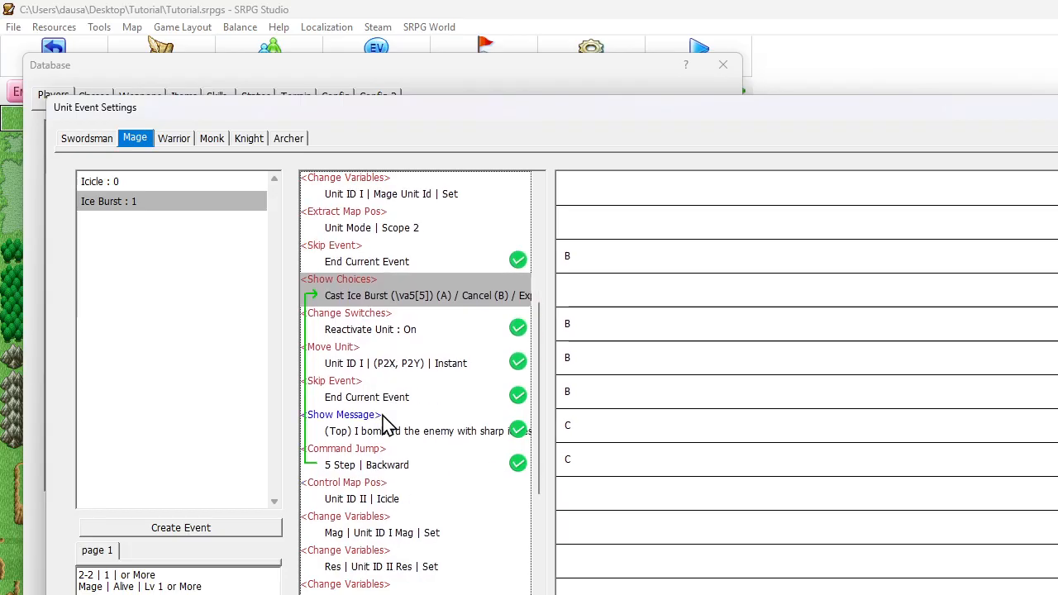
Change the Mage's used-up charges message in the Ice Burst event to "My charges of Ice Burst are used up."
left_click(393, 465)
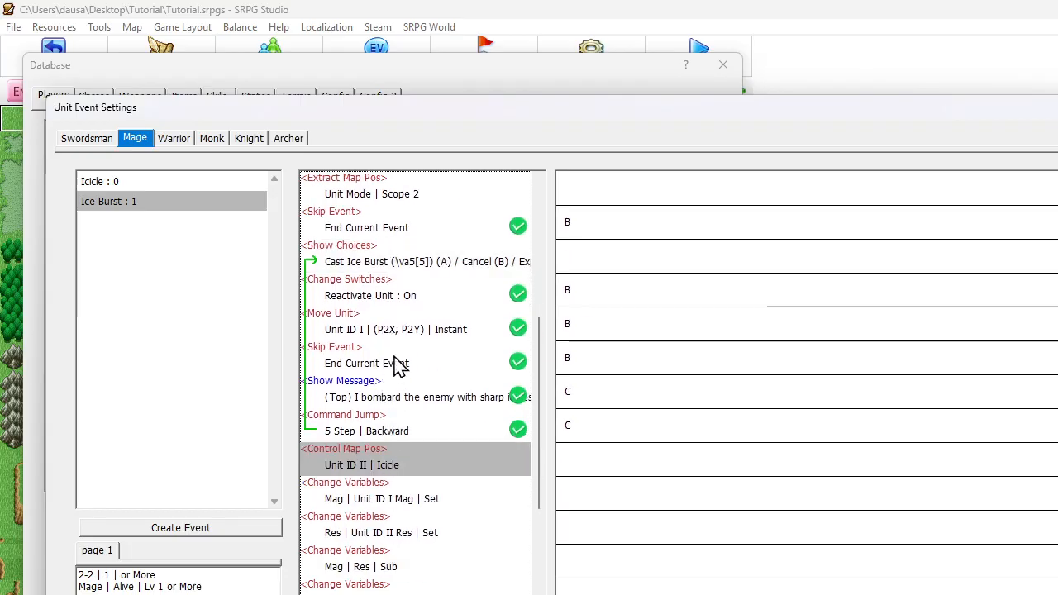
left_click(378, 488)
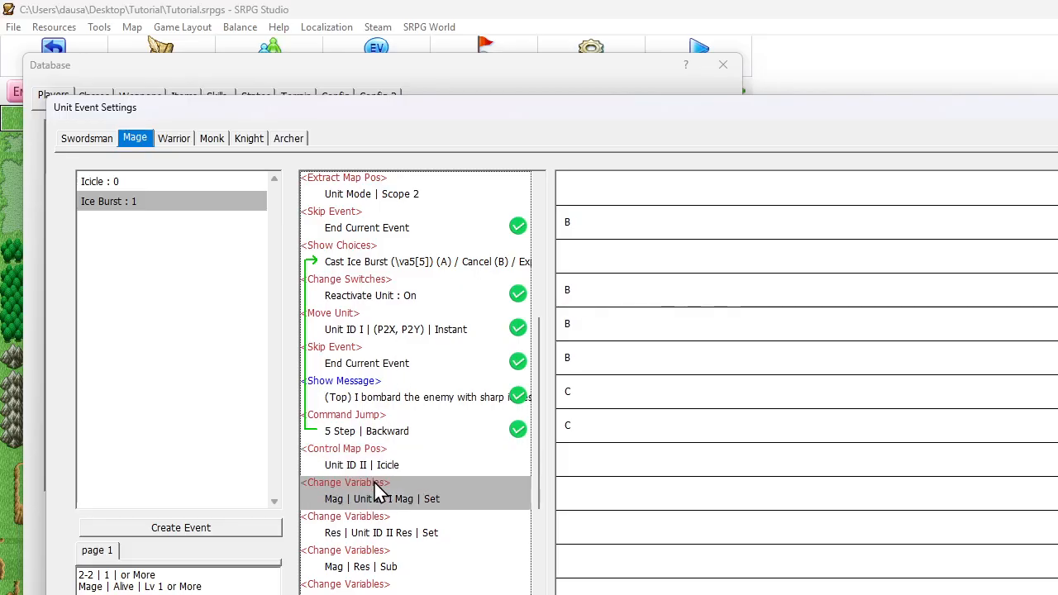
scroll(377, 463, "down", 5)
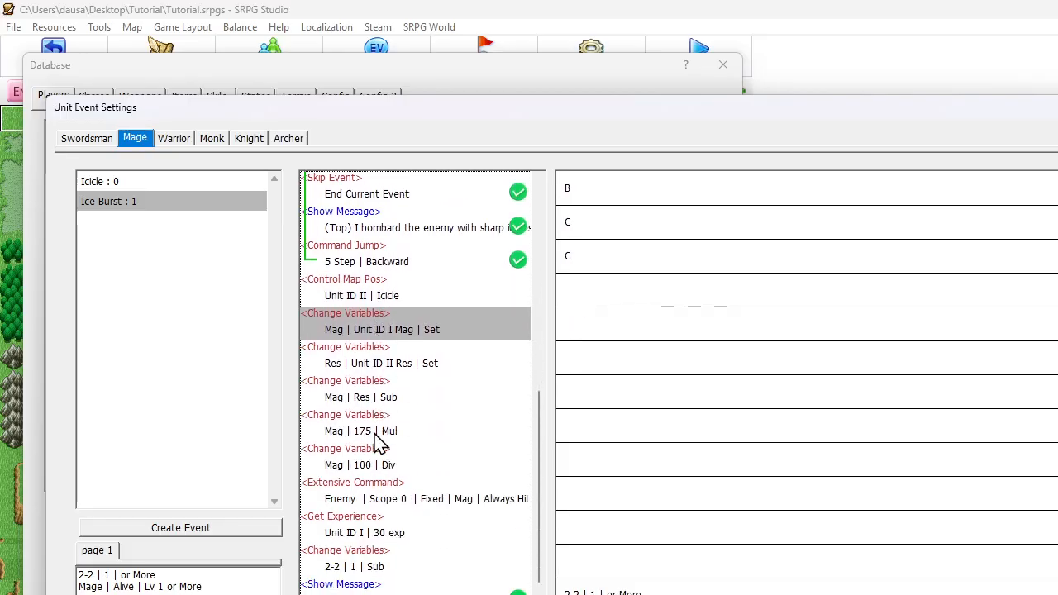
scroll(367, 471, "down", 1)
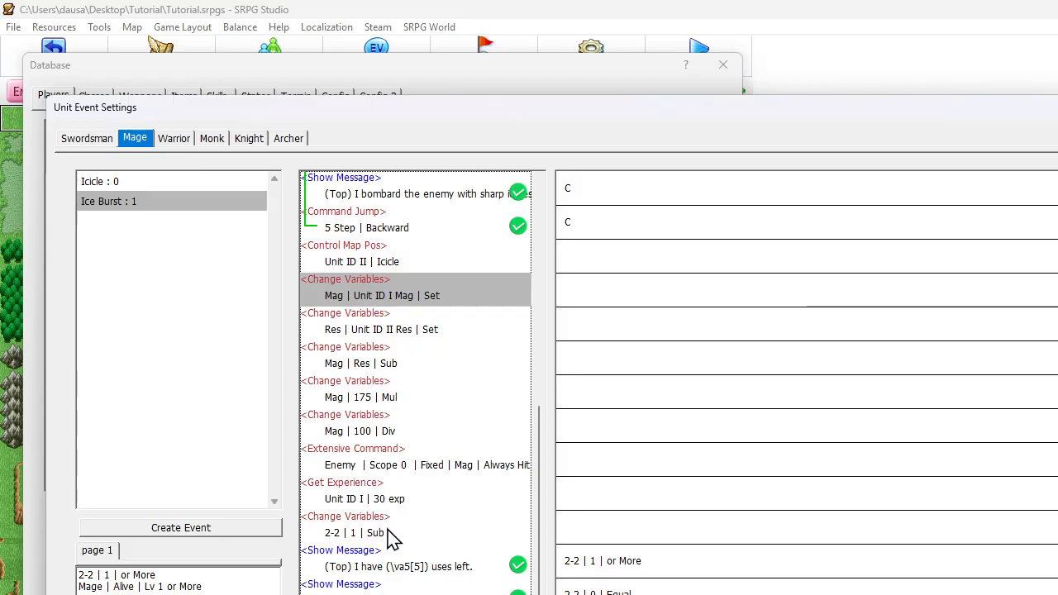
double_click(406, 592)
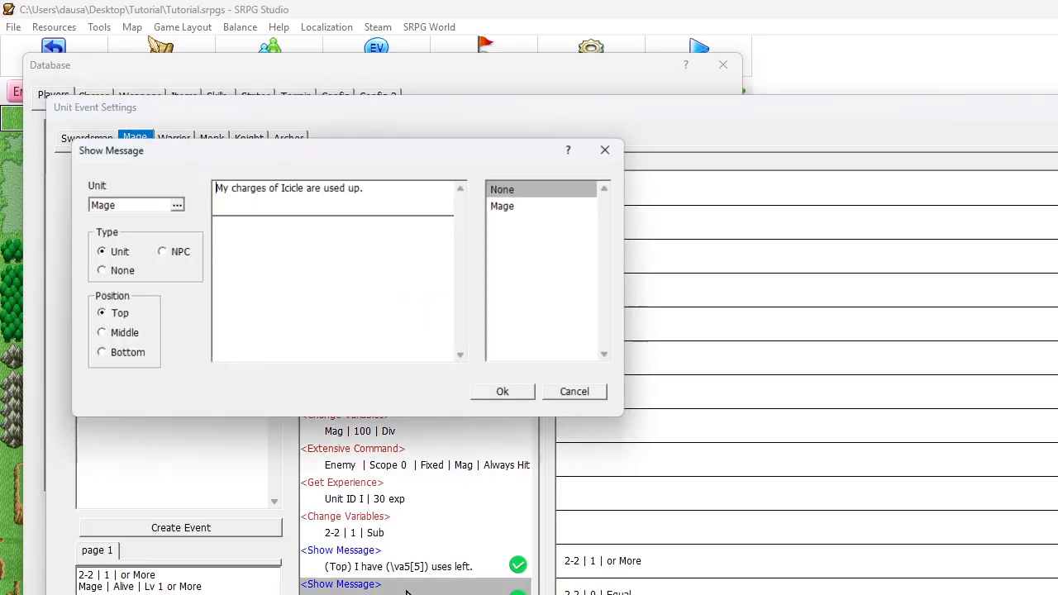
left_click(304, 187)
key("BackSpace")
key("BackSpace")
key("BackSpace")
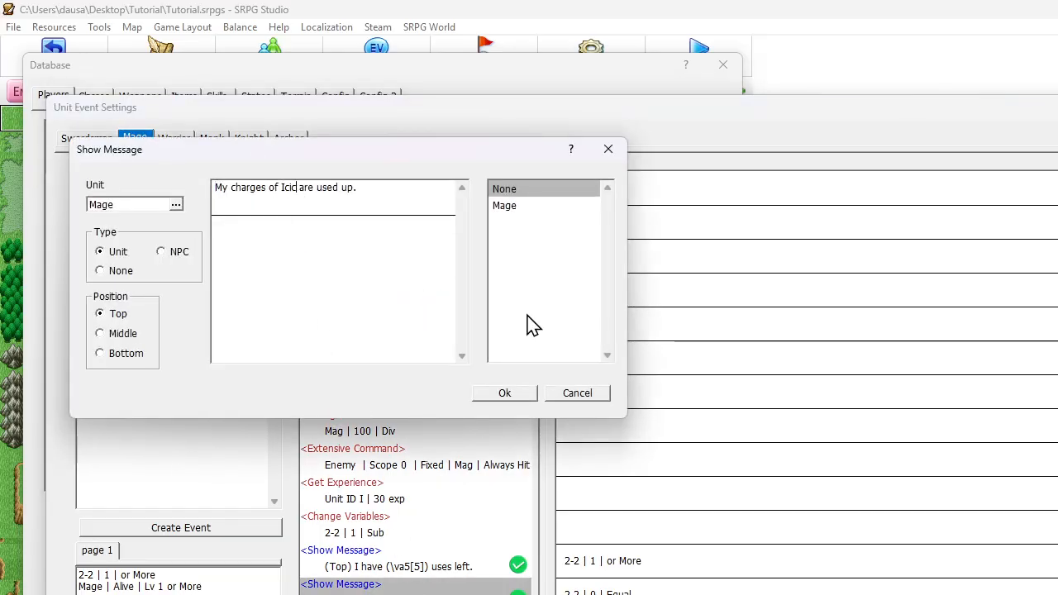
type("e")
key("BackSpace")
key("BackSpace")
key("BackSpace")
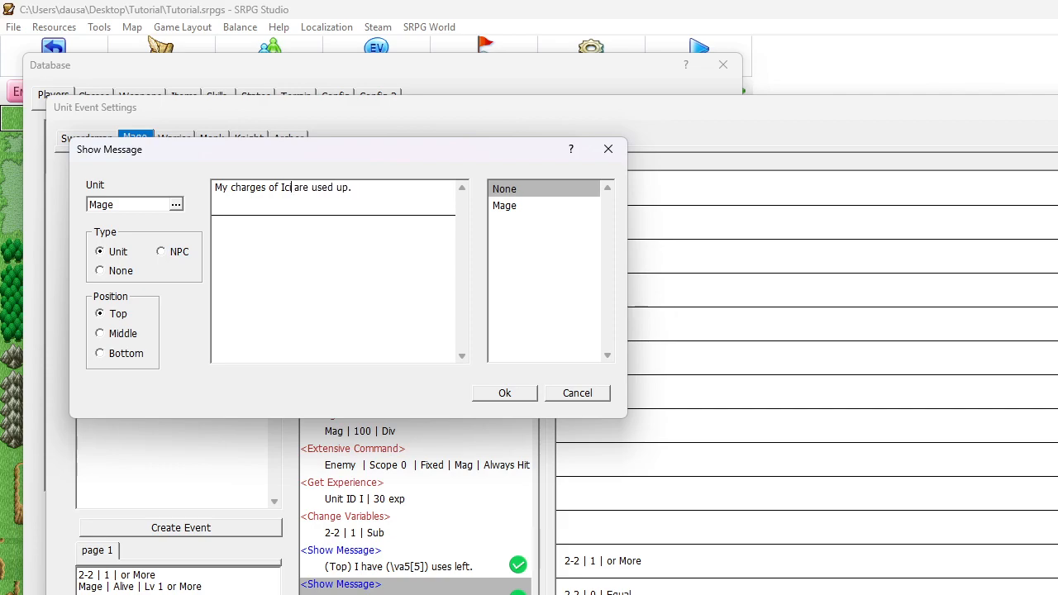
type("e Burst")
left_click(505, 394)
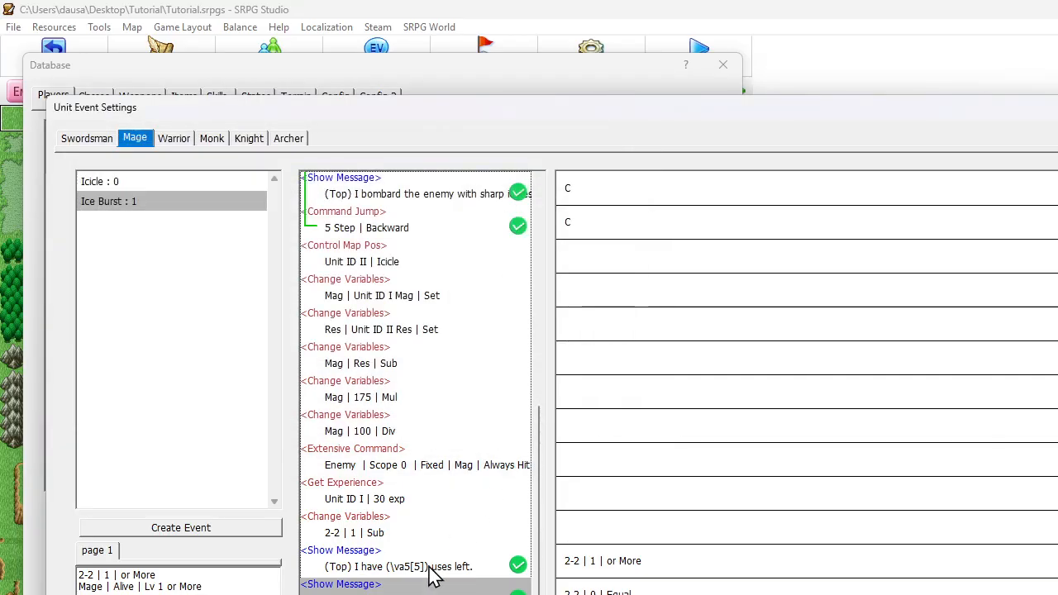
Reword the Mage's remaining-uses message to "I have (\va5[5]) charge(s) of Ice Burst remaining."
double_click(430, 572)
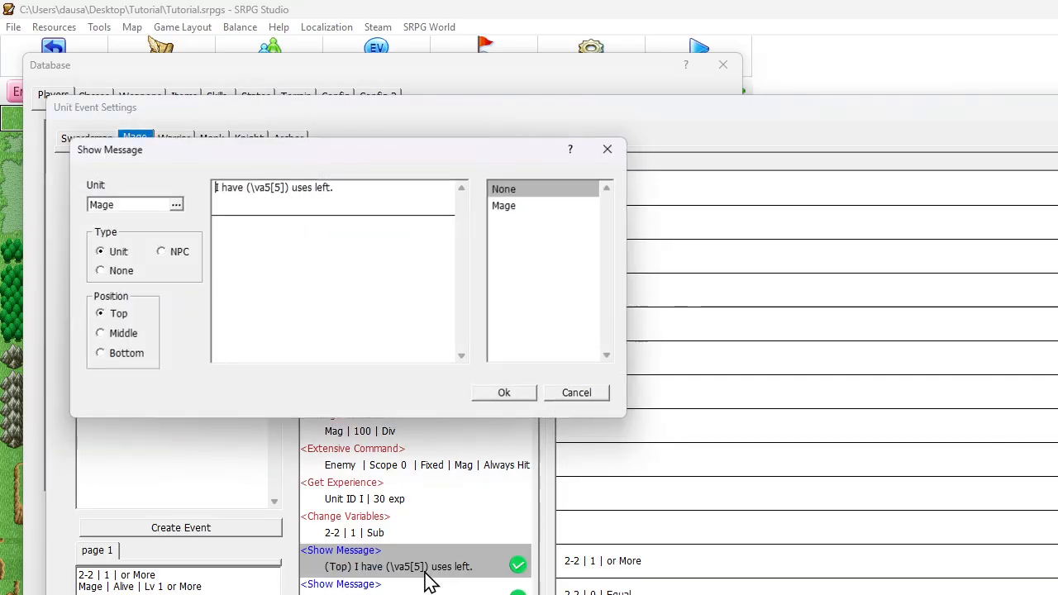
left_click(290, 187)
type("ch")
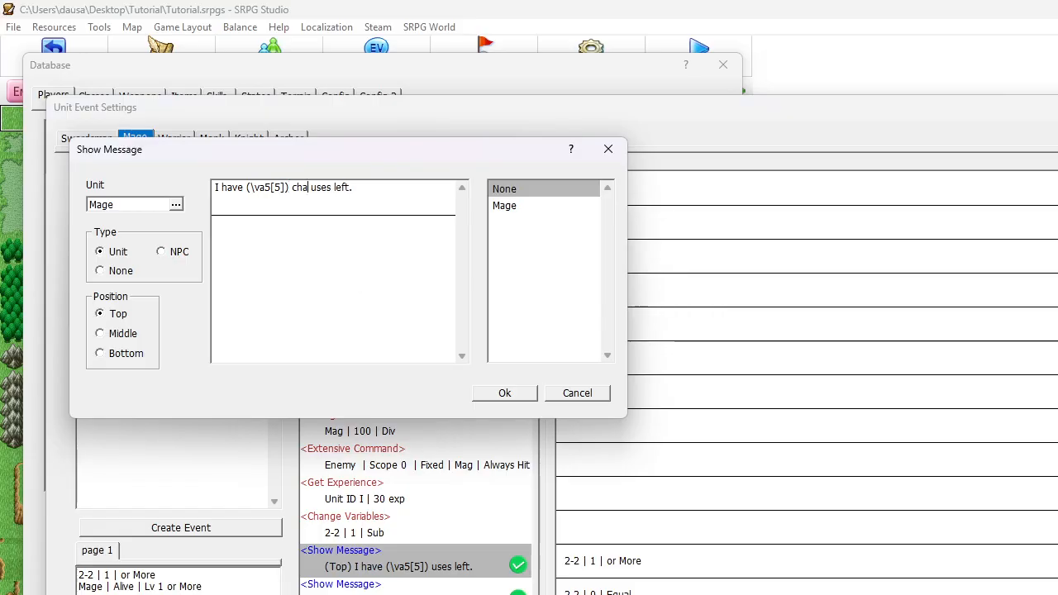
type("arge o")
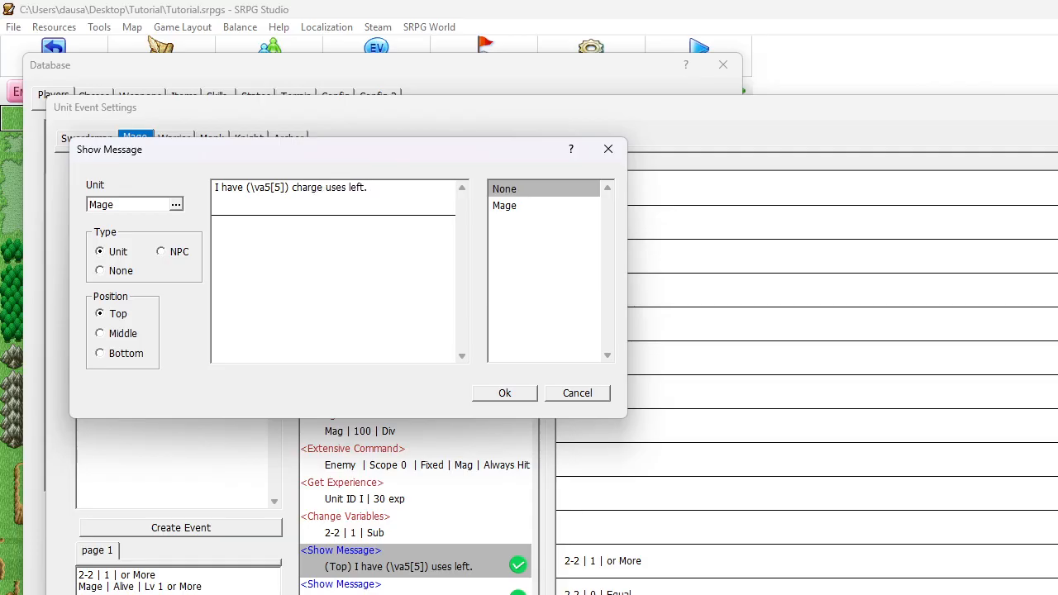
type("of Ice")
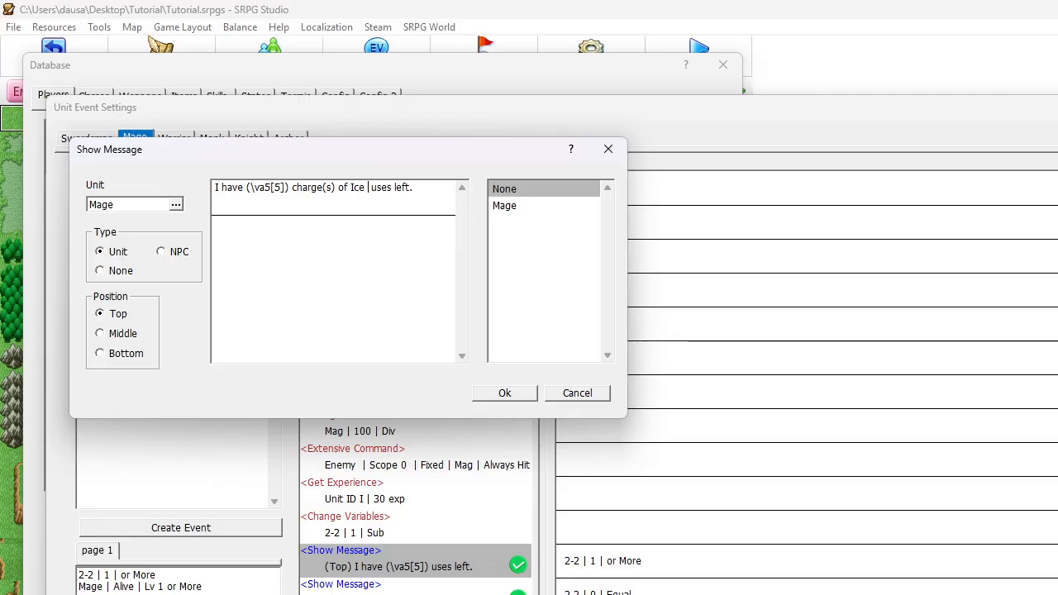
type(" Burst")
key("Delete")
key("Delete")
key("Delete")
key("Delete")
key("Delete")
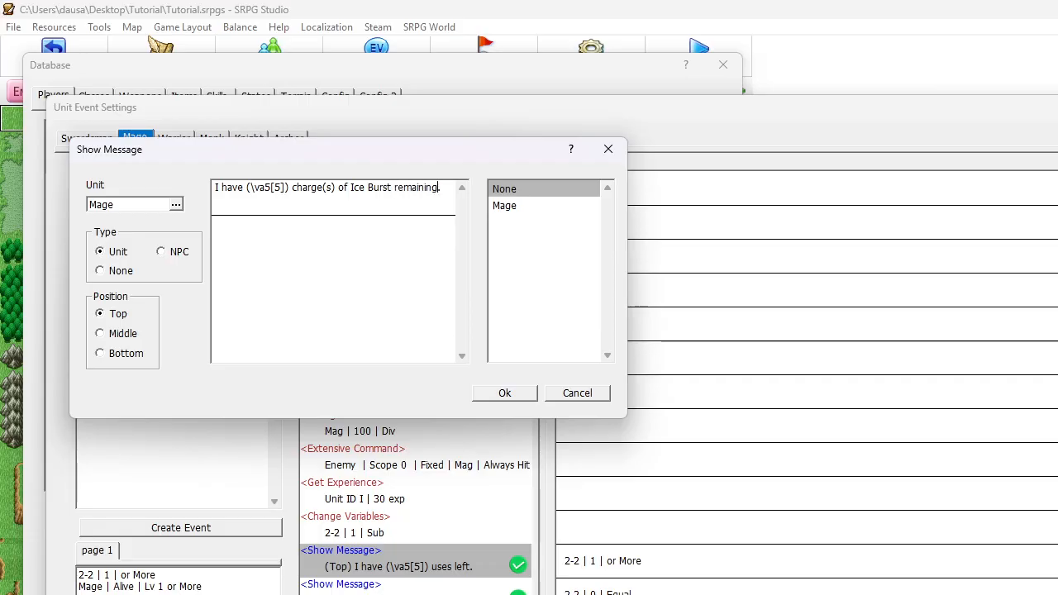
left_click(501, 394)
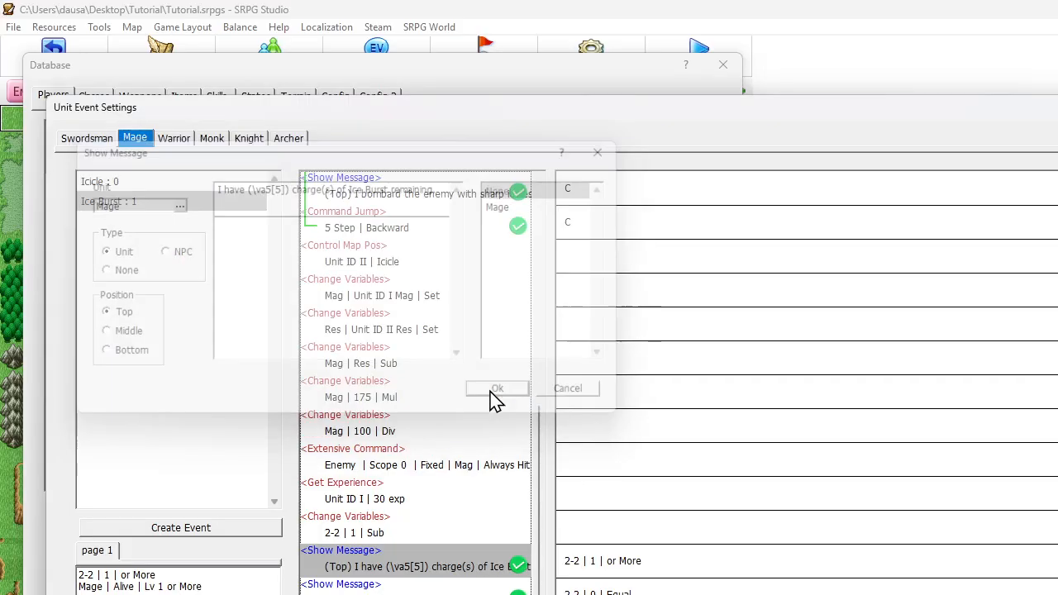
Review the opening Change Variables commands of the Ice Burst event, and close the event settings and database with the changes kept
left_click(430, 526)
scroll(444, 480, "up", 2)
scroll(444, 480, "up", 3)
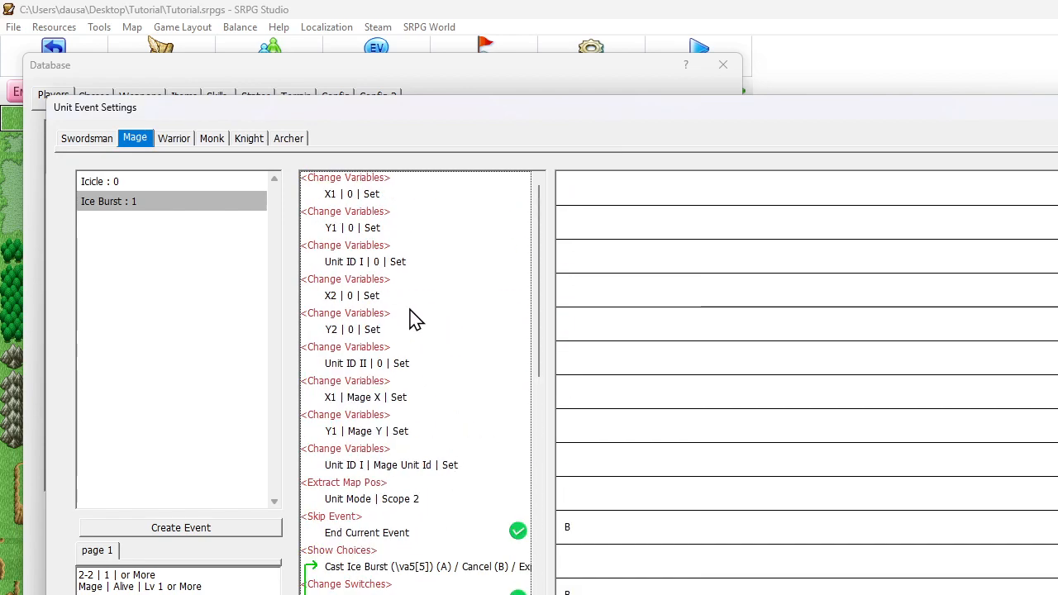
left_click(420, 369)
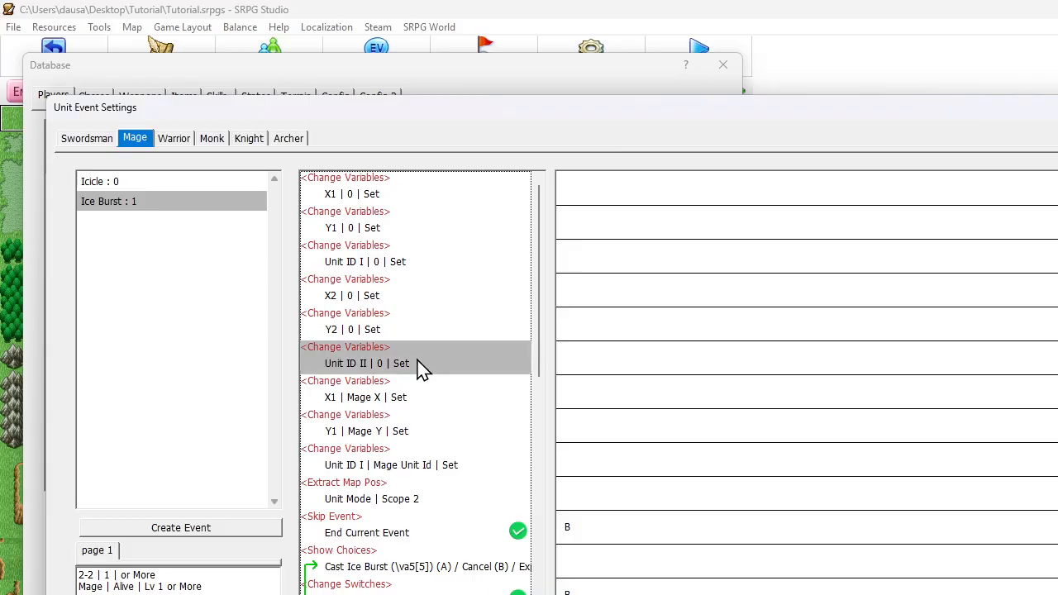
left_click(419, 417)
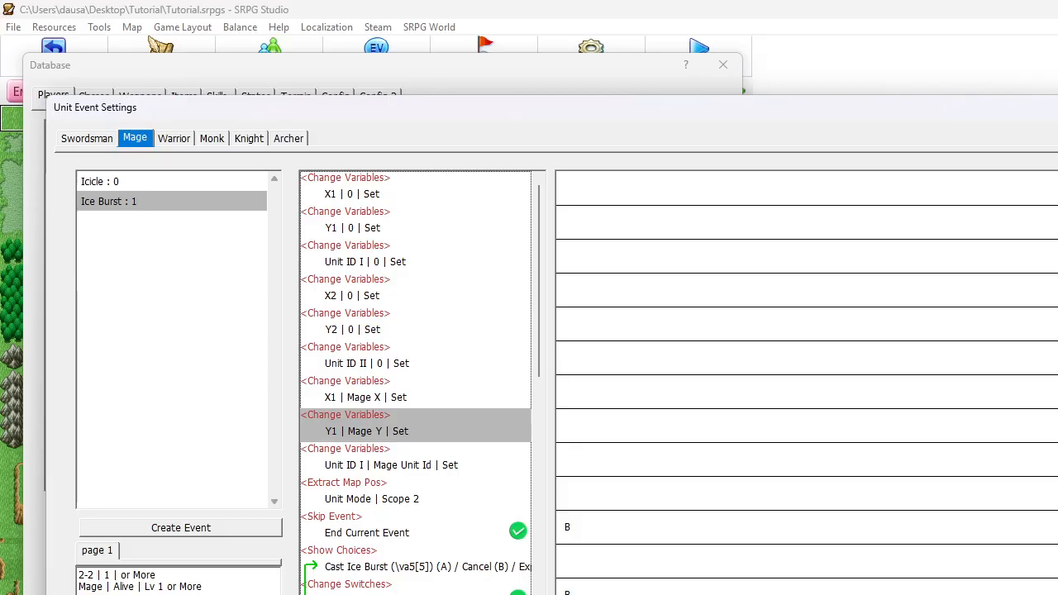
key("Return")
left_click(571, 586)
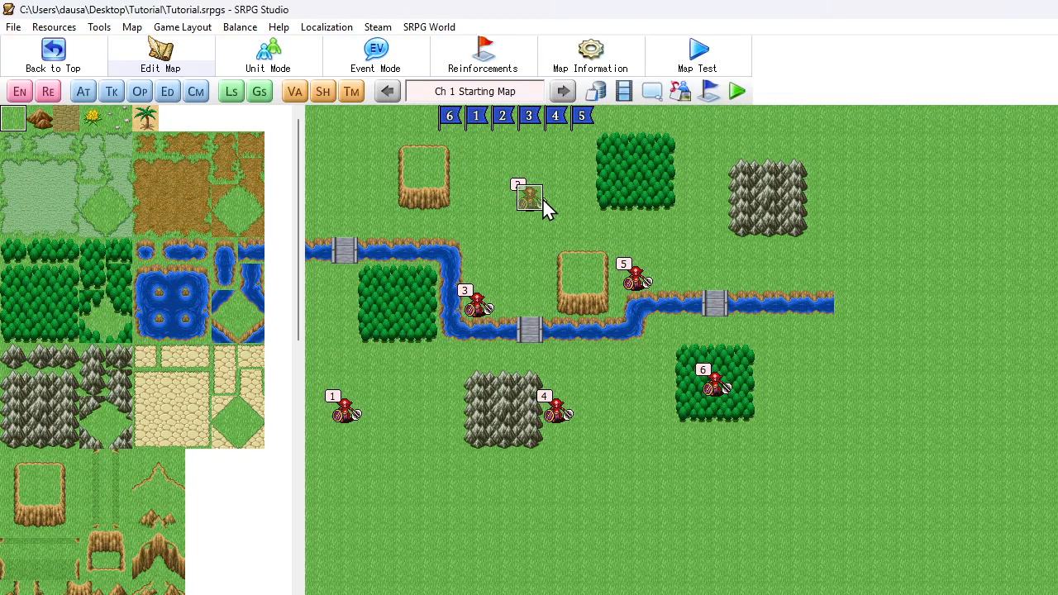
Reopen the database and bring up the Mage's Icicle event in the unit event settings
left_click(596, 91)
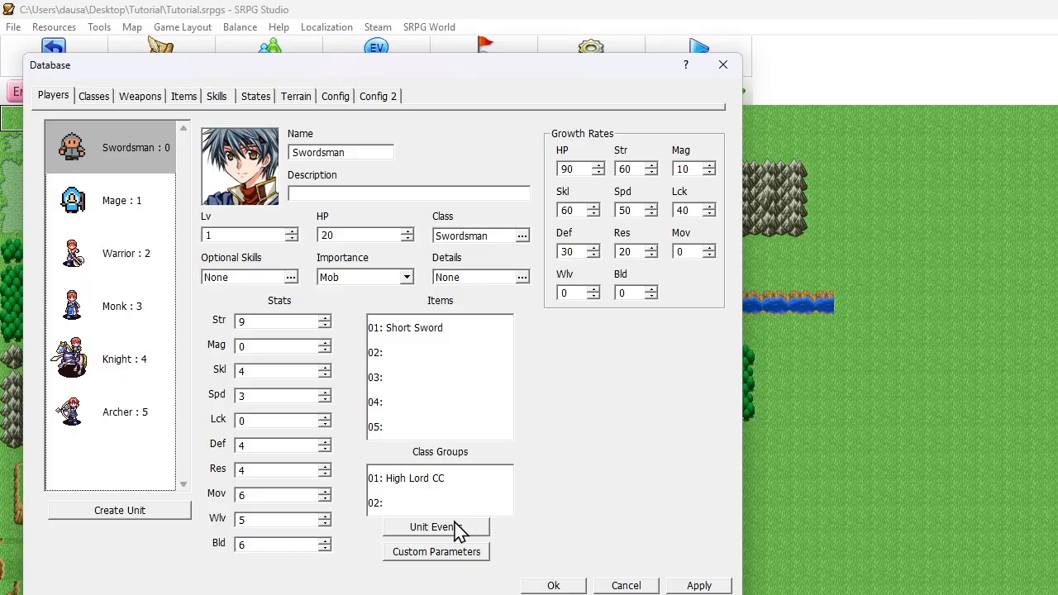
left_click(567, 586)
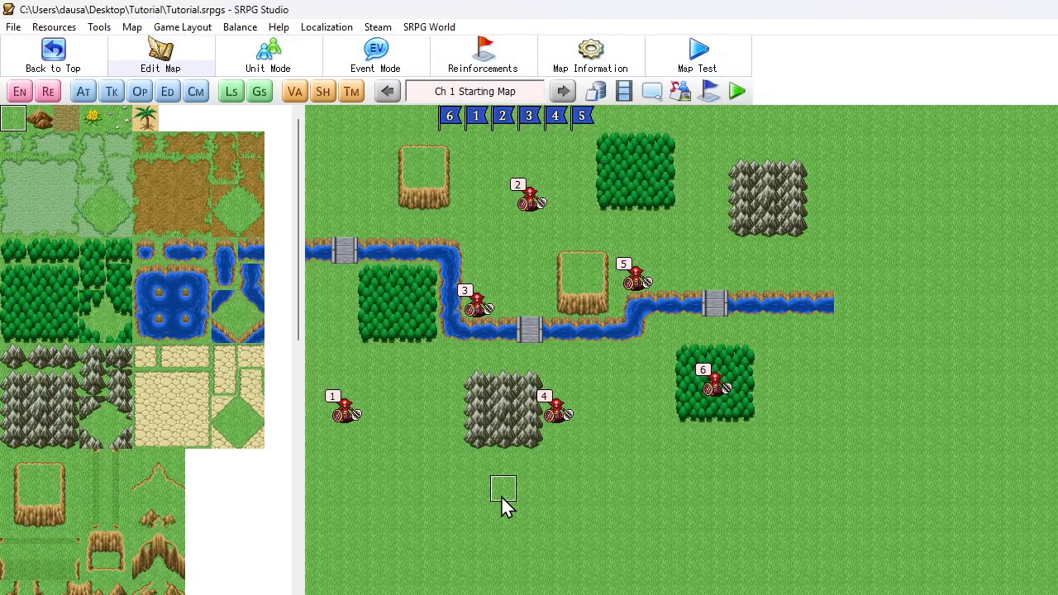
left_click(597, 92)
left_click(434, 524)
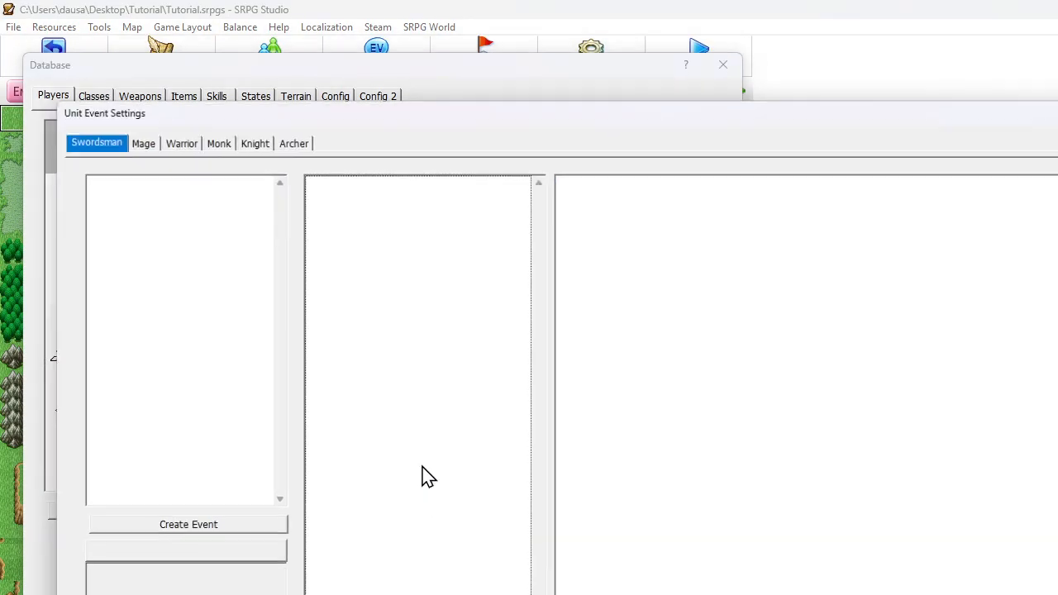
left_click(135, 139)
left_click(407, 431)
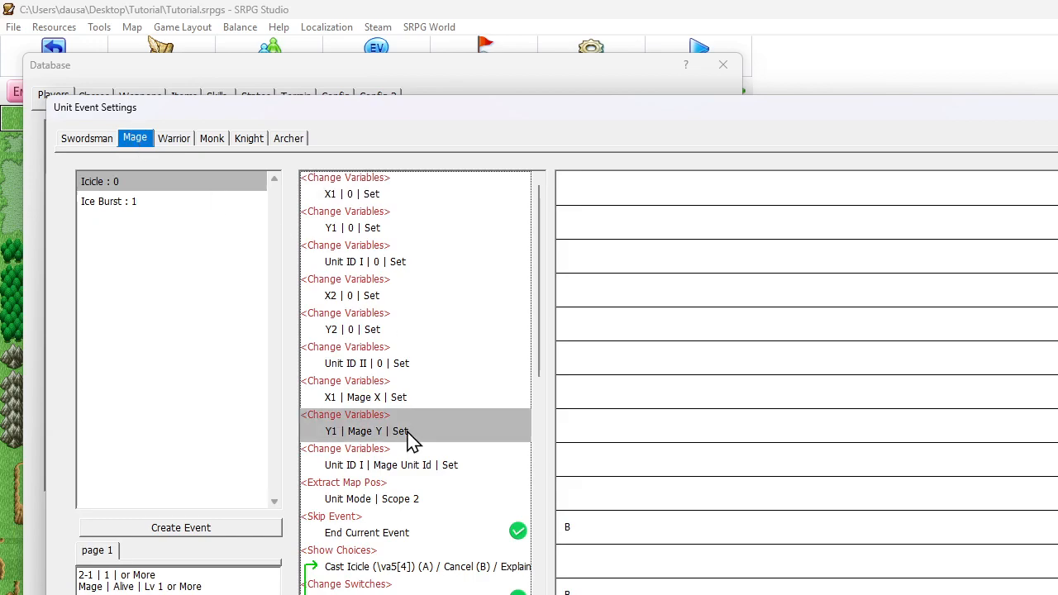
Examine the Icicle event's commands, from the variable setup and Extract Map Pos through the choices to the damage calculation
scroll(413, 439, "down", 5)
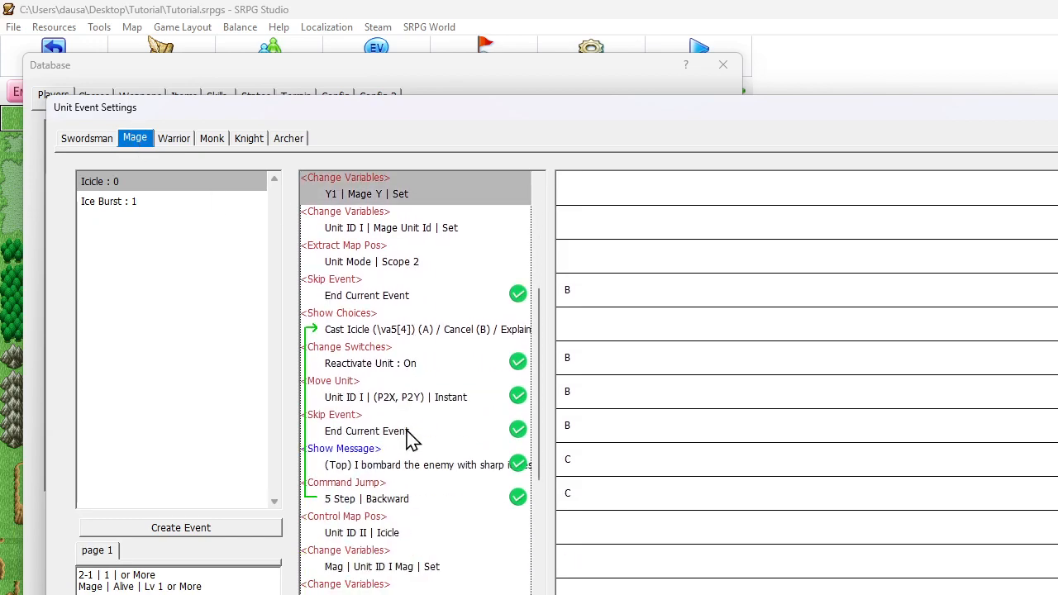
scroll(411, 438, "up", 2)
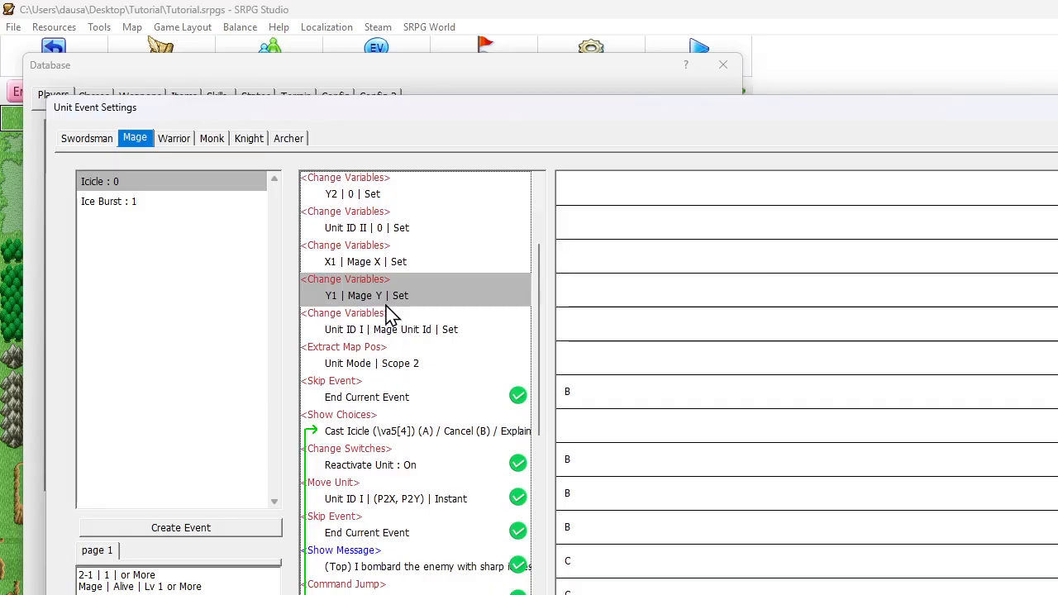
left_click(381, 438)
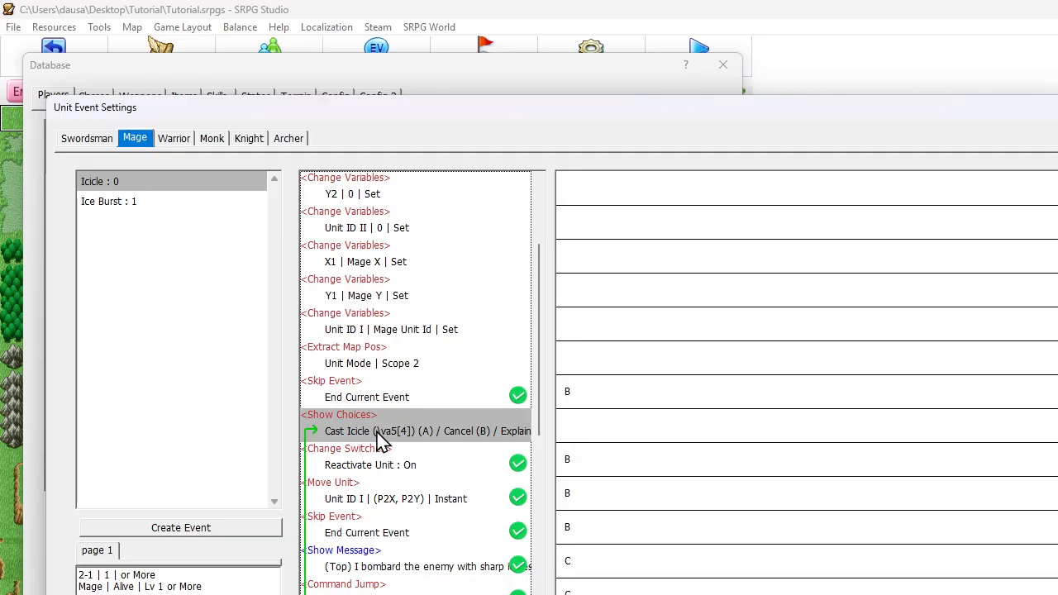
scroll(380, 439, "down", 4)
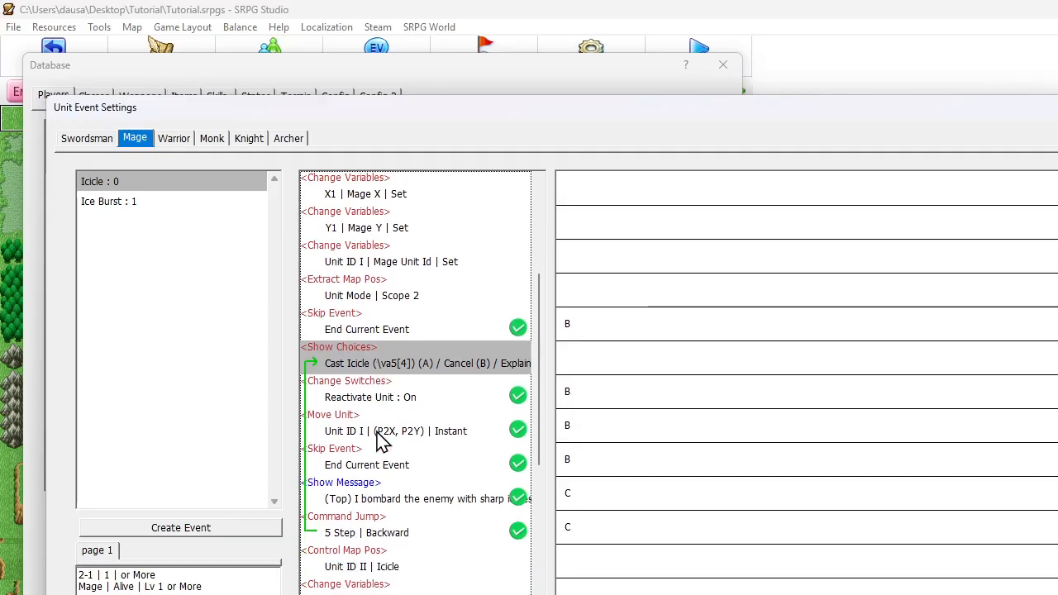
scroll(380, 436, "up", 1)
scroll(389, 418, "up", 2)
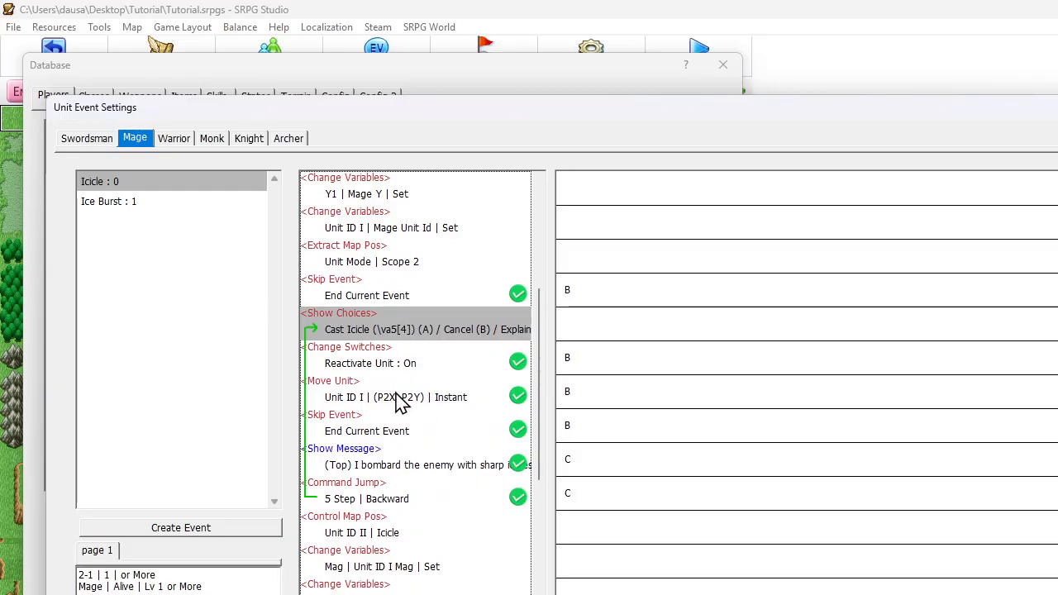
left_click(400, 402)
scroll(397, 403, "down", 5)
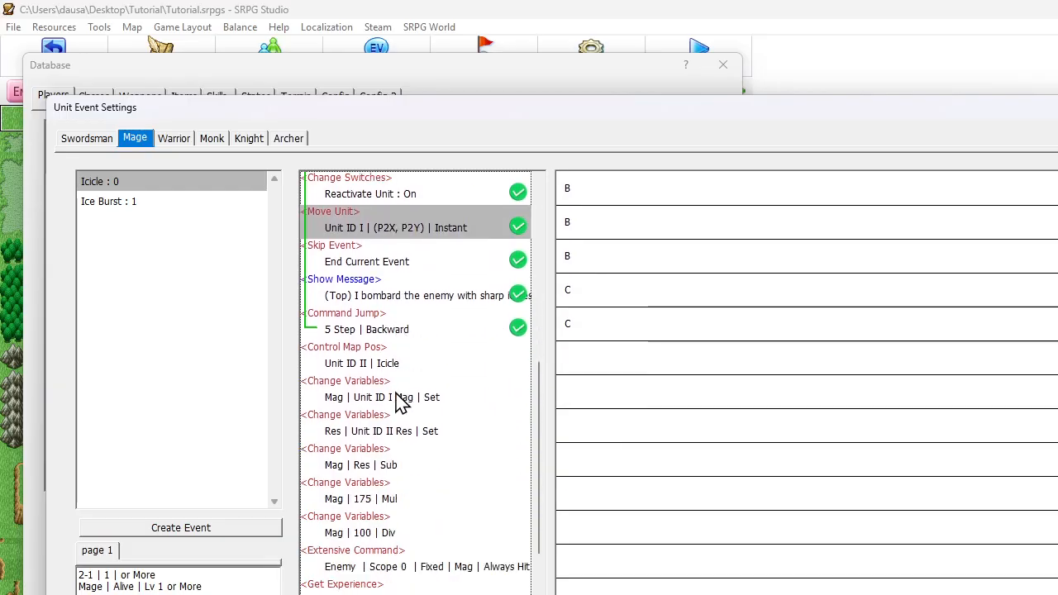
scroll(397, 403, "up", 6)
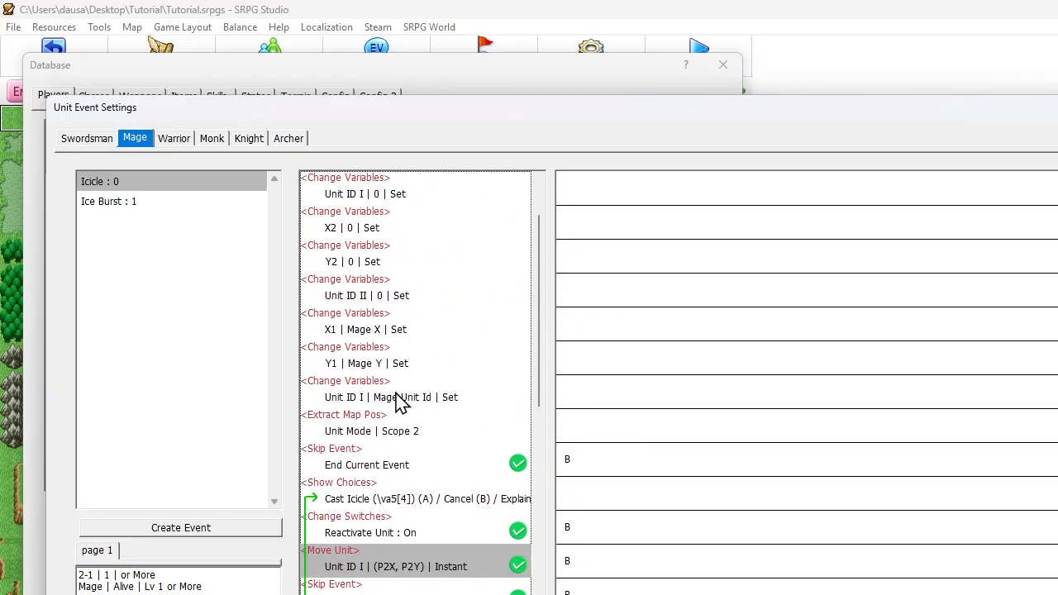
scroll(383, 401, "down", 2)
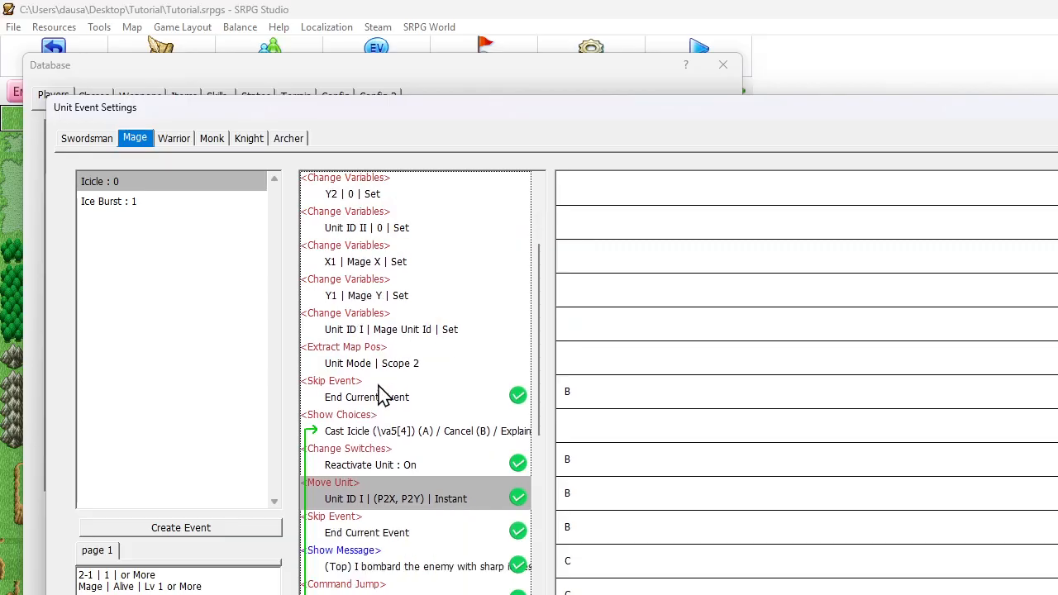
left_click(381, 366)
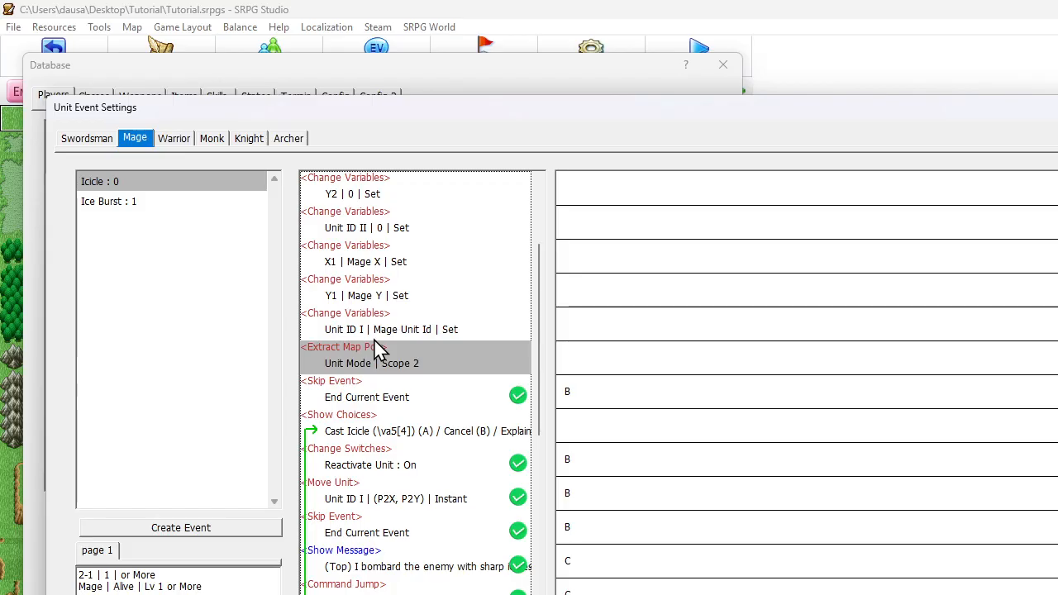
scroll(376, 345, "up", 4)
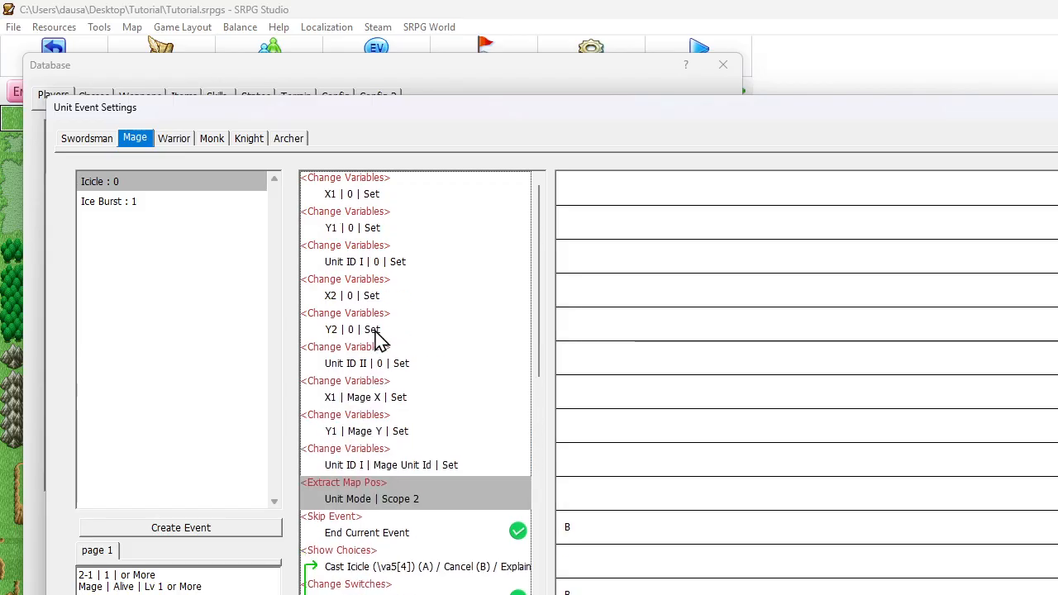
Copy the Icicle event's three commands setting X1, Y1 and Unit ID I to 0 and paste them right after Extract Map Pos
left_click(356, 196)
left_click(368, 256, "shift")
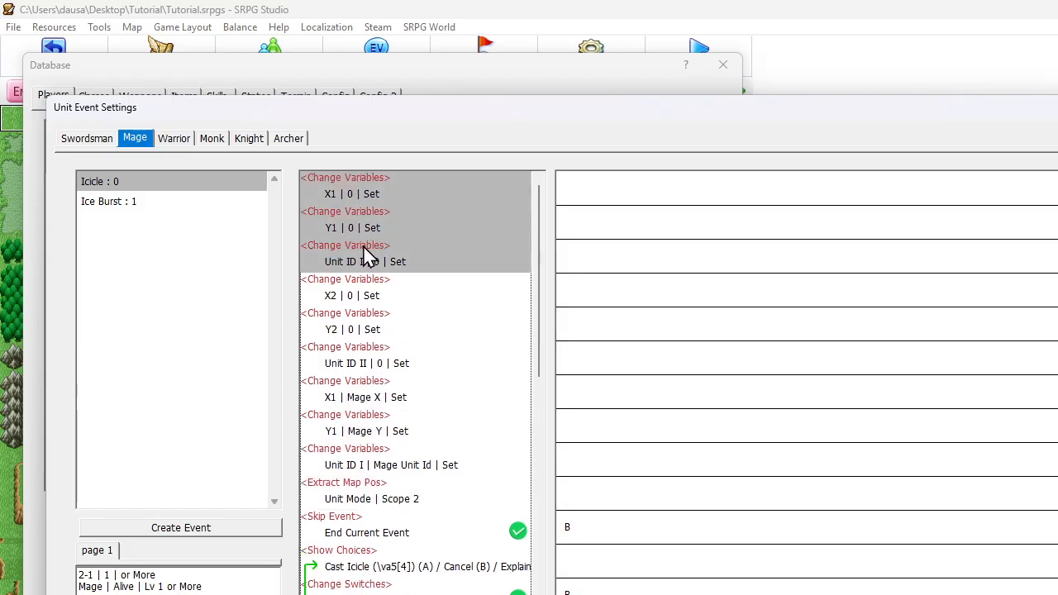
left_click(369, 436)
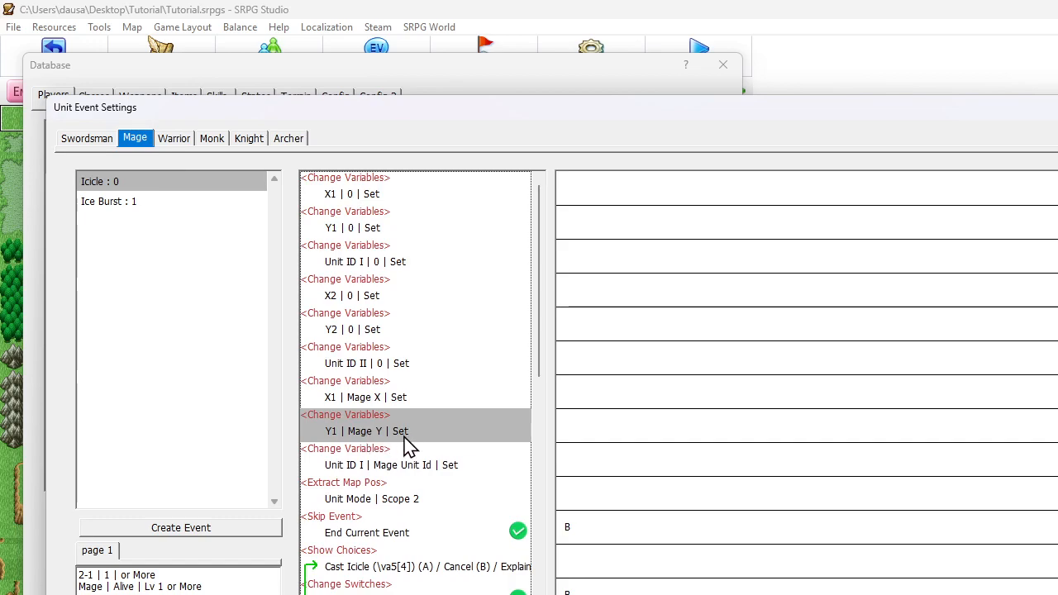
left_click(383, 501)
key("ctrl+v")
scroll(422, 455, "down", 2)
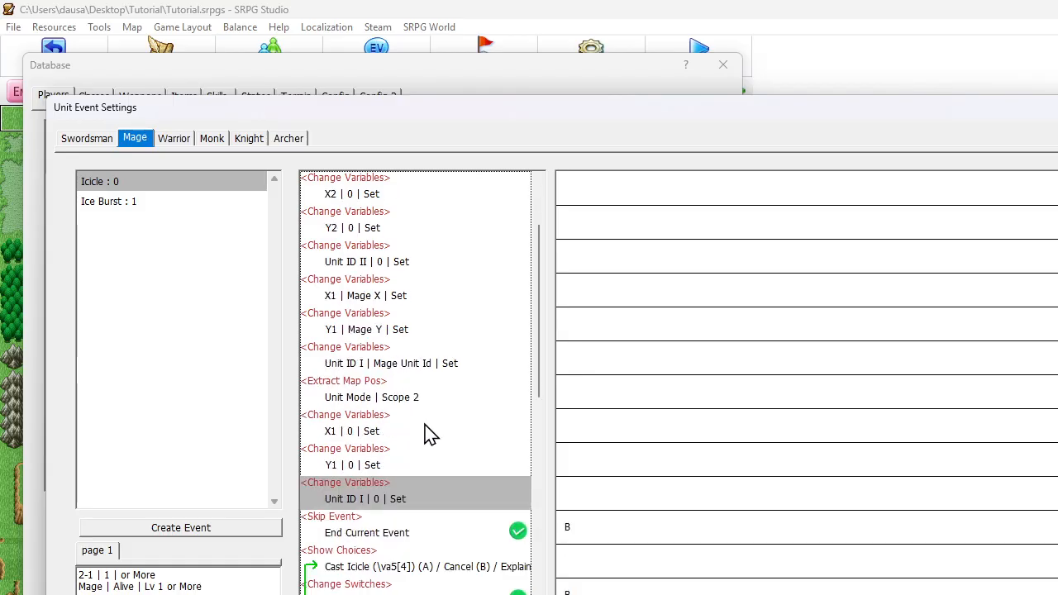
left_click(369, 445)
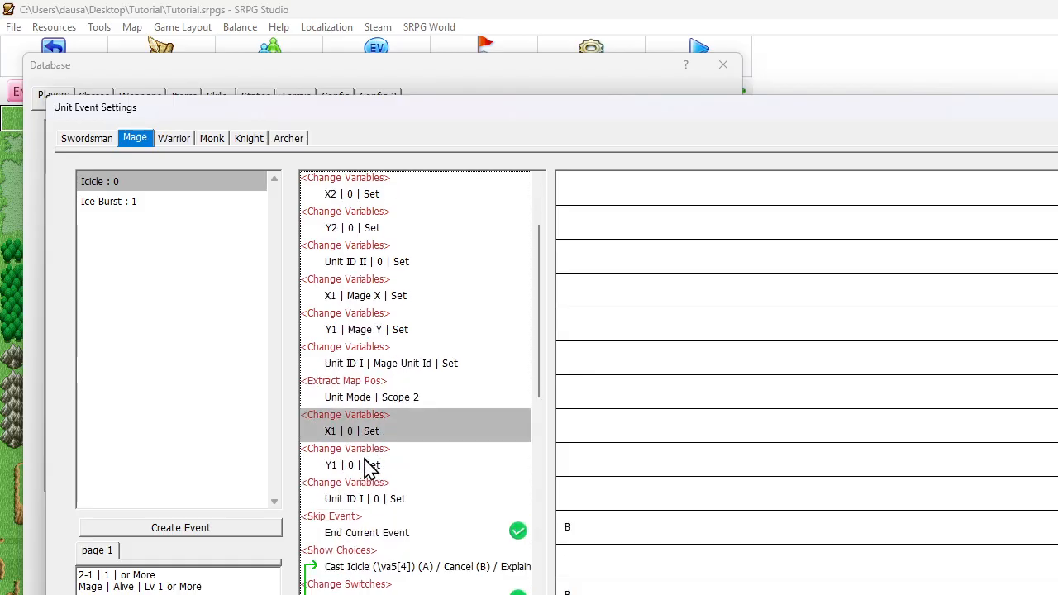
left_click(370, 465)
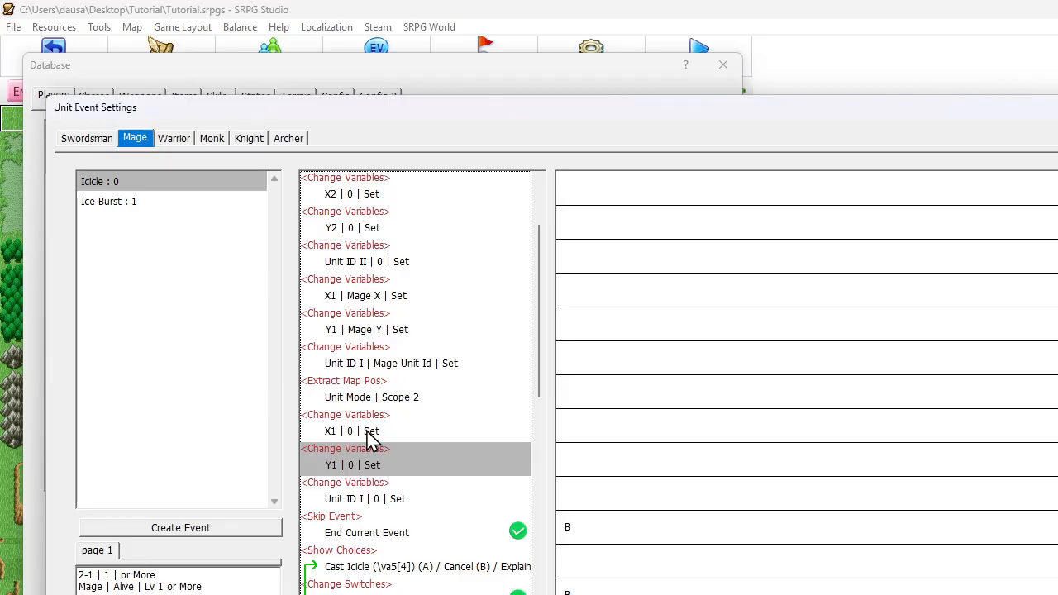
Change the pasted X1 command after Extract Map Pos so that it sets variable X3 to variable X2
double_click(370, 435)
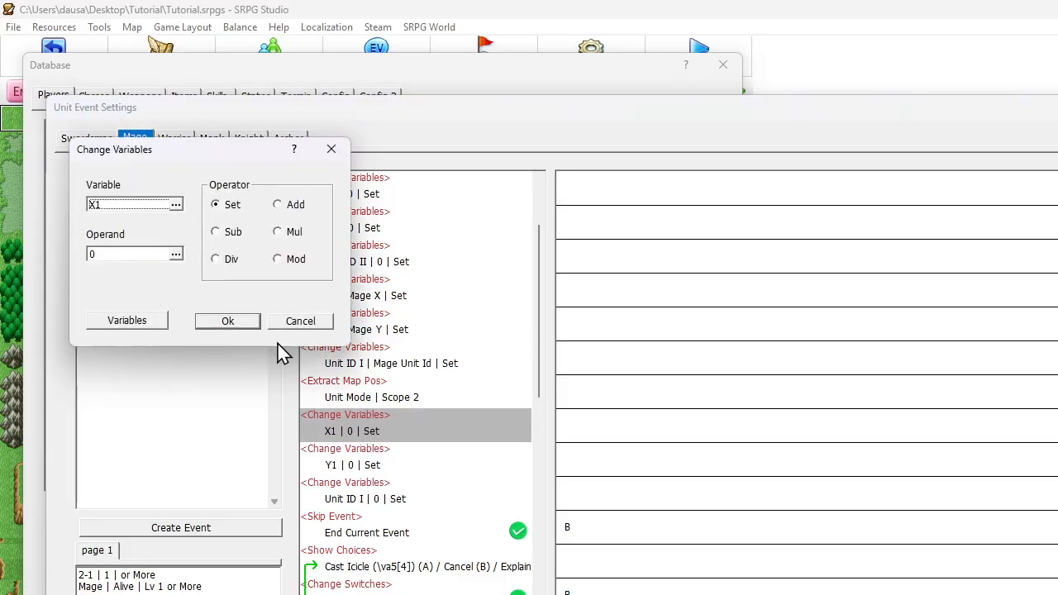
left_click(172, 206)
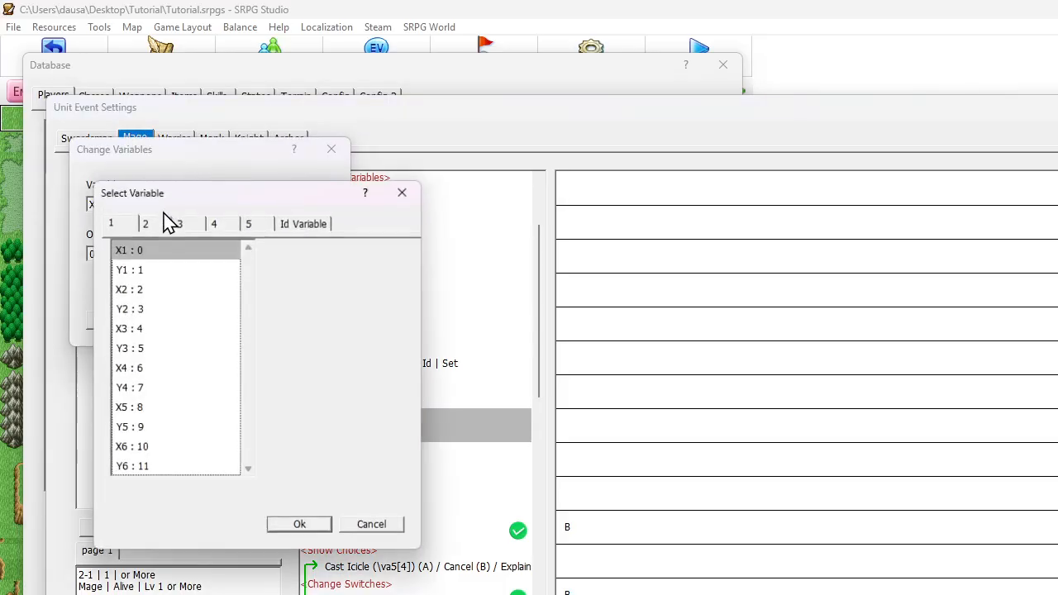
left_click(126, 329)
left_click(301, 526)
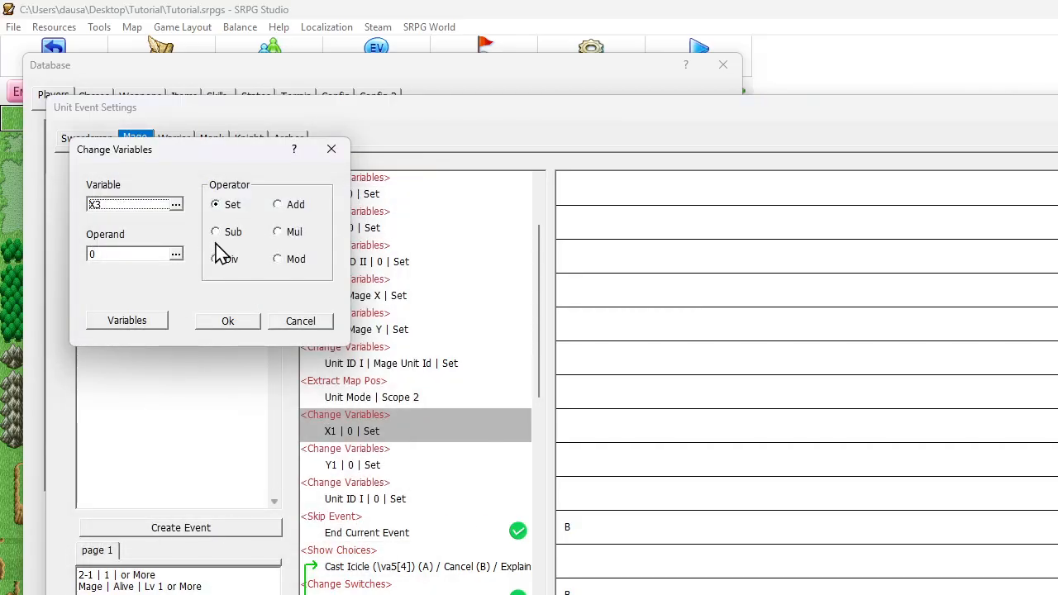
left_click(293, 206)
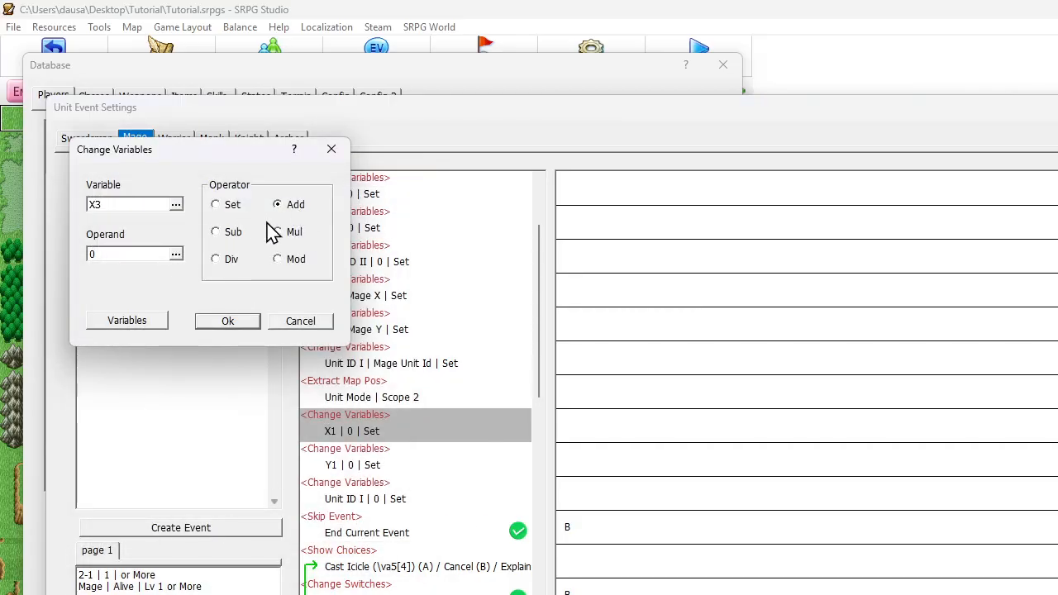
left_click(217, 205)
left_click(157, 254)
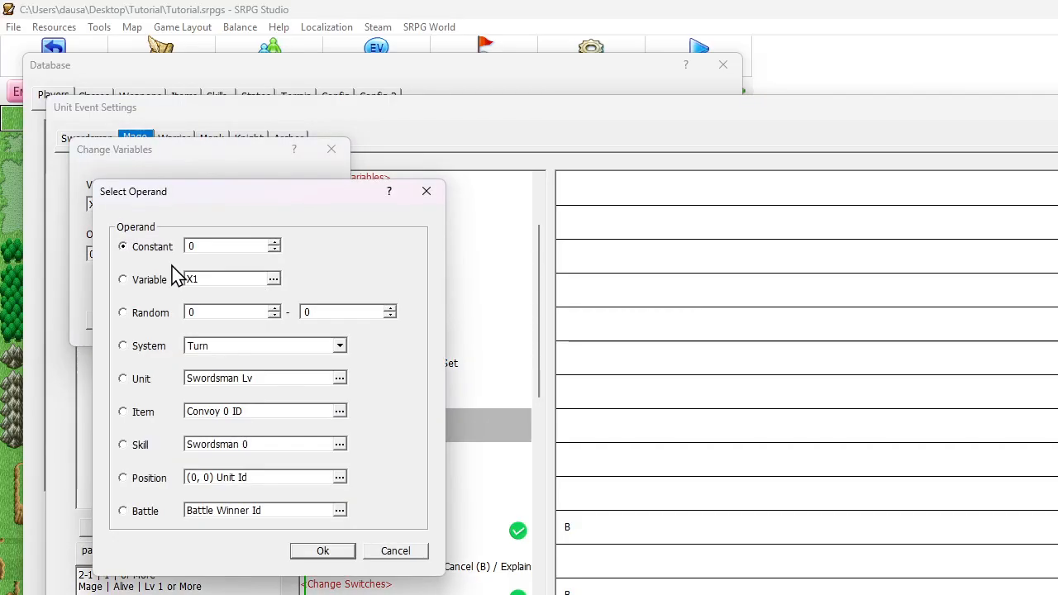
left_click(150, 281)
left_click(211, 286)
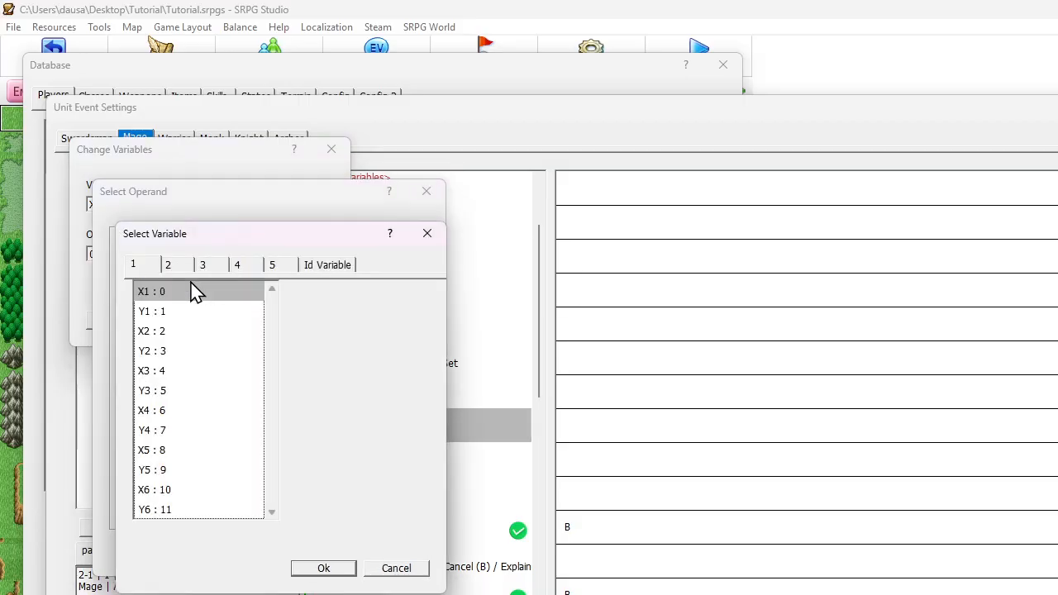
left_click(165, 332)
left_click(323, 568)
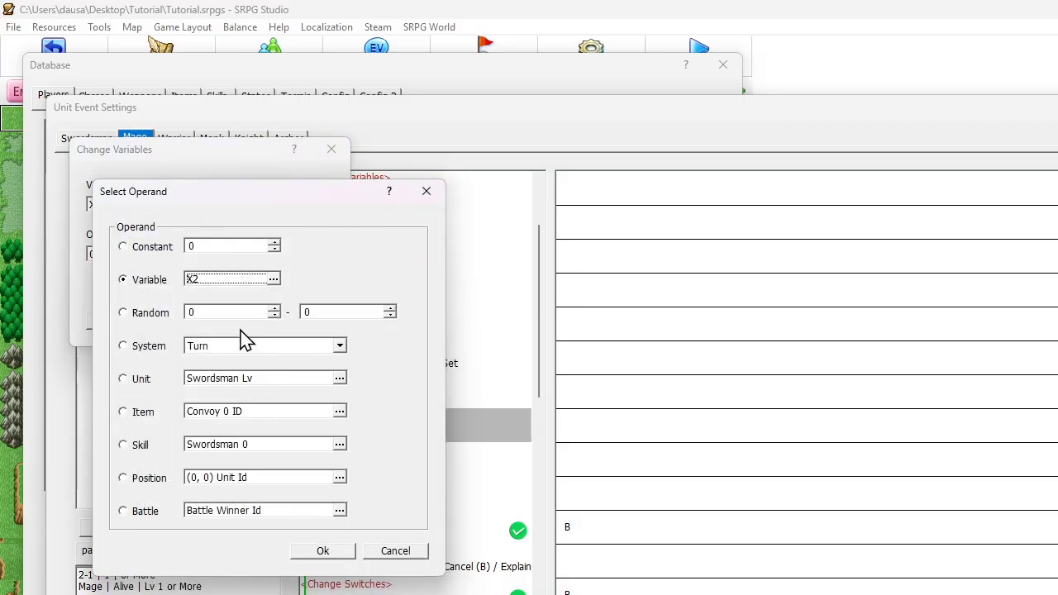
left_click(306, 552)
left_click(244, 324)
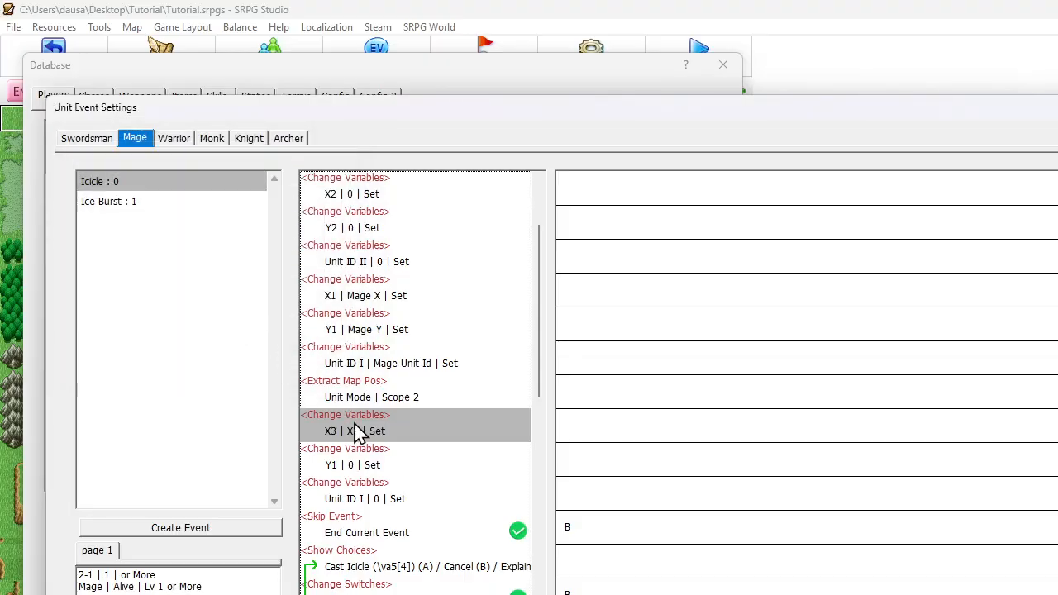
Change the pasted Y1 command below it so that it sets variable Y3 to variable Y2
double_click(358, 468)
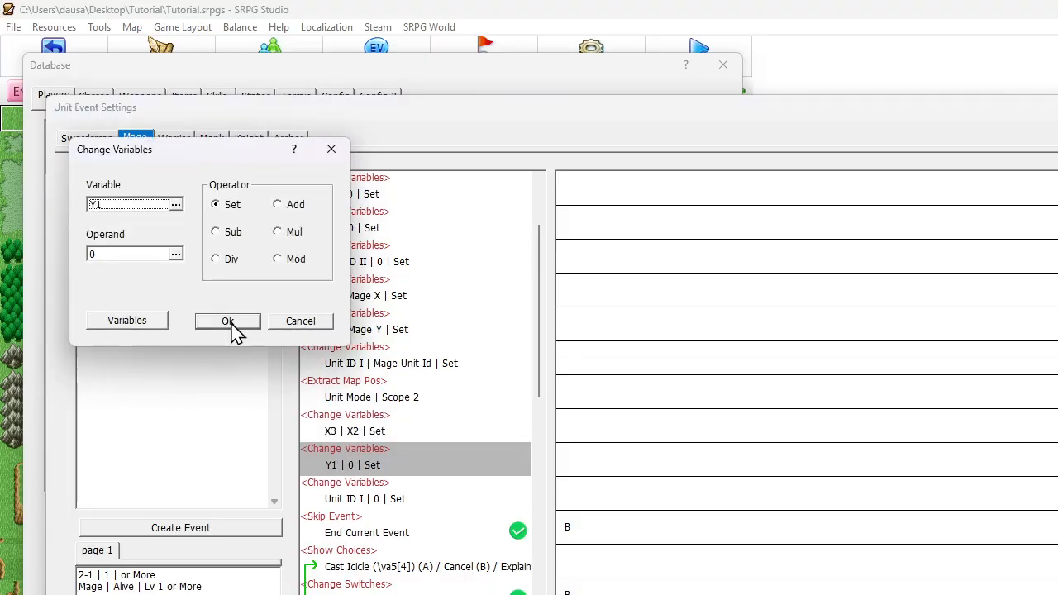
left_click(135, 206)
left_click(135, 330)
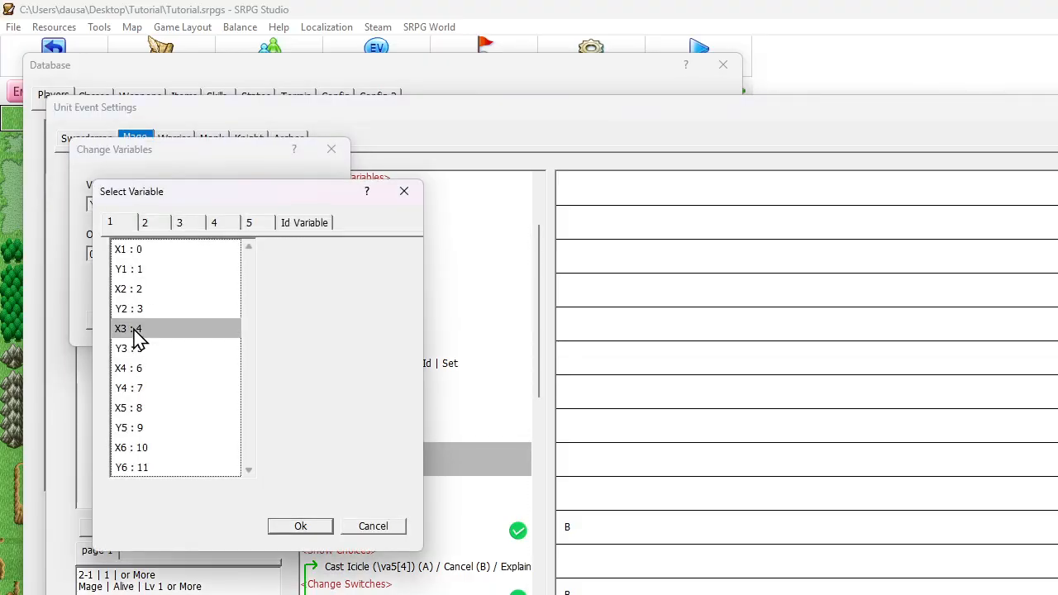
left_click(135, 349)
left_click(297, 526)
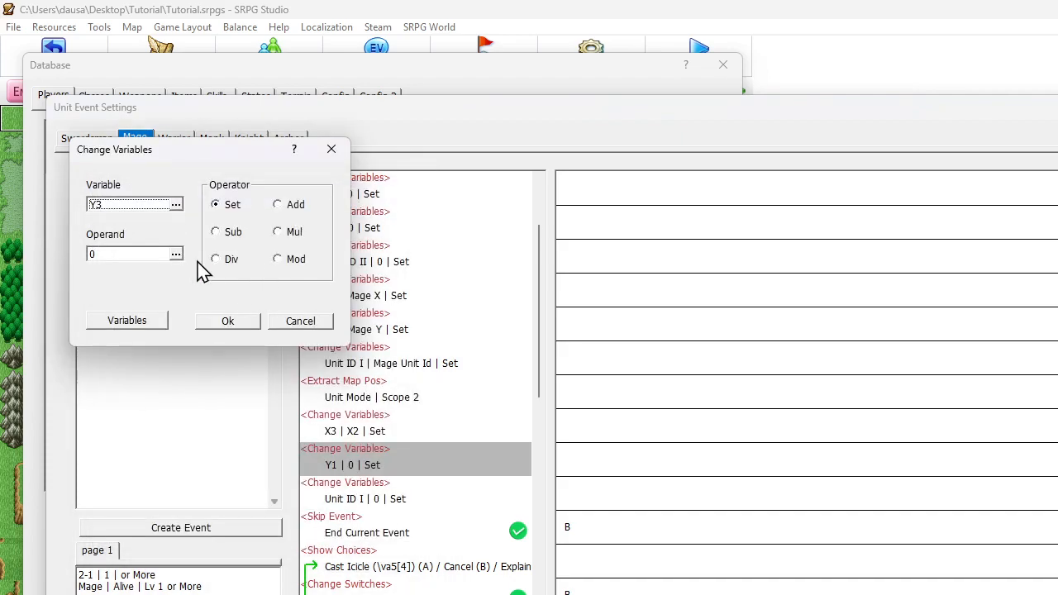
left_click(177, 258)
left_click(162, 281)
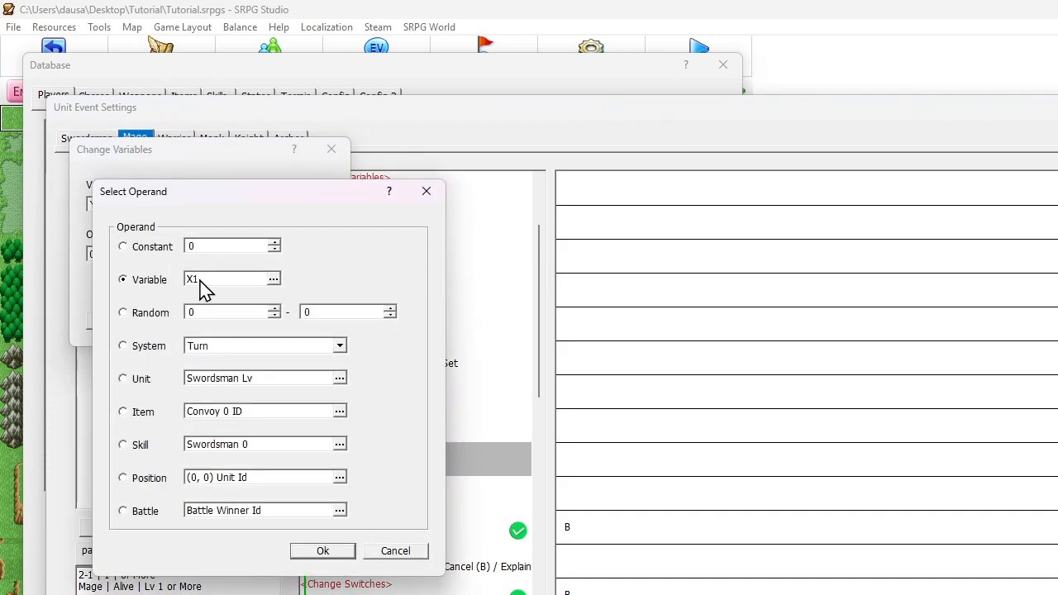
left_click(200, 281)
left_click(156, 351)
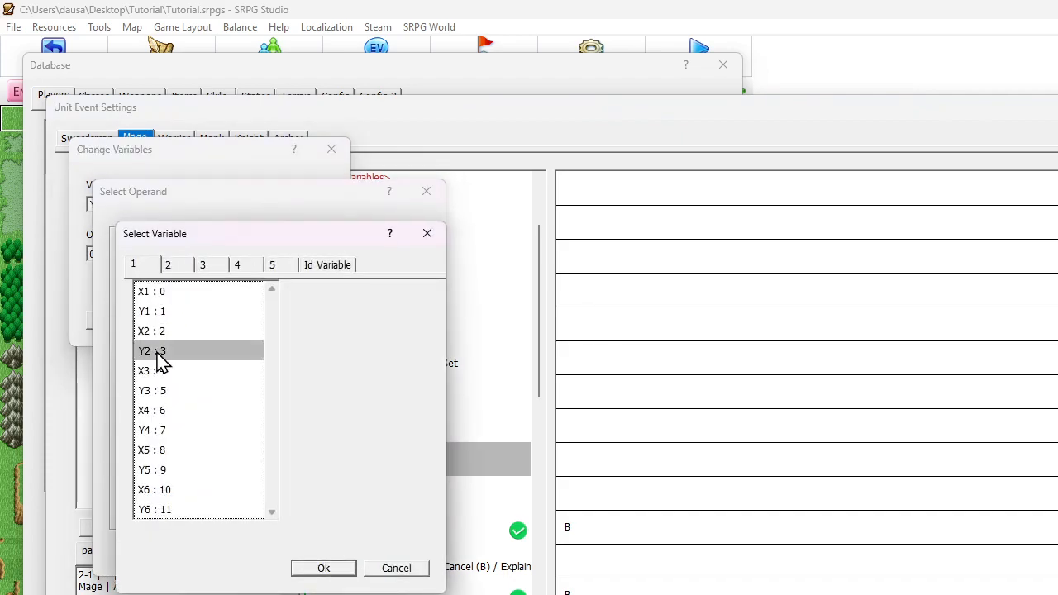
left_click(321, 567)
left_click(311, 552)
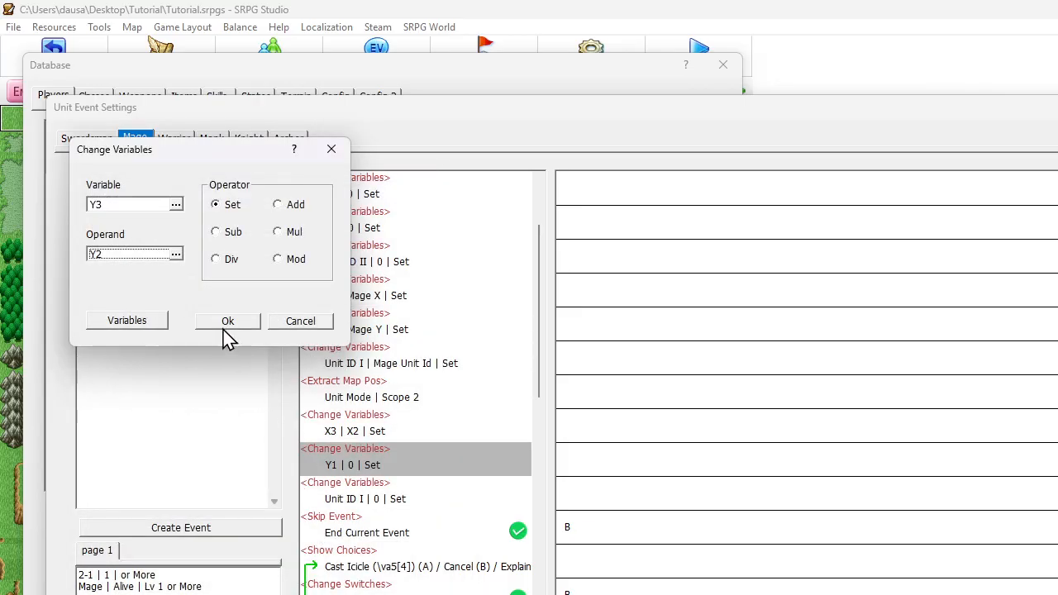
left_click(227, 325)
Duplicate the X3 and Y3 variable commands directly below the originals
left_click(364, 436)
left_click(368, 465, "shift")
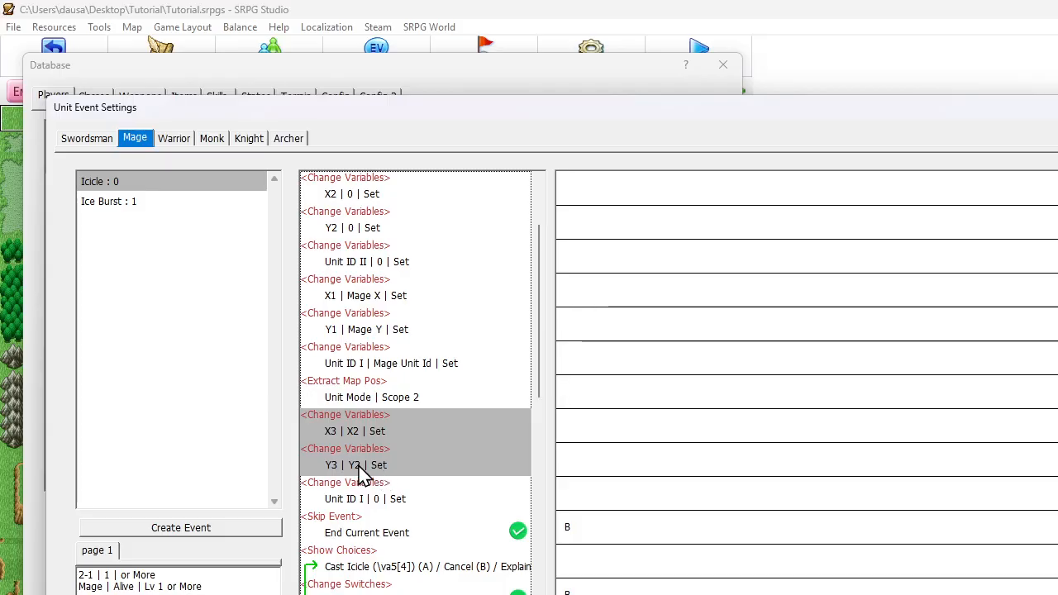
key("ctrl+c")
key("ctrl+v")
left_click(358, 494)
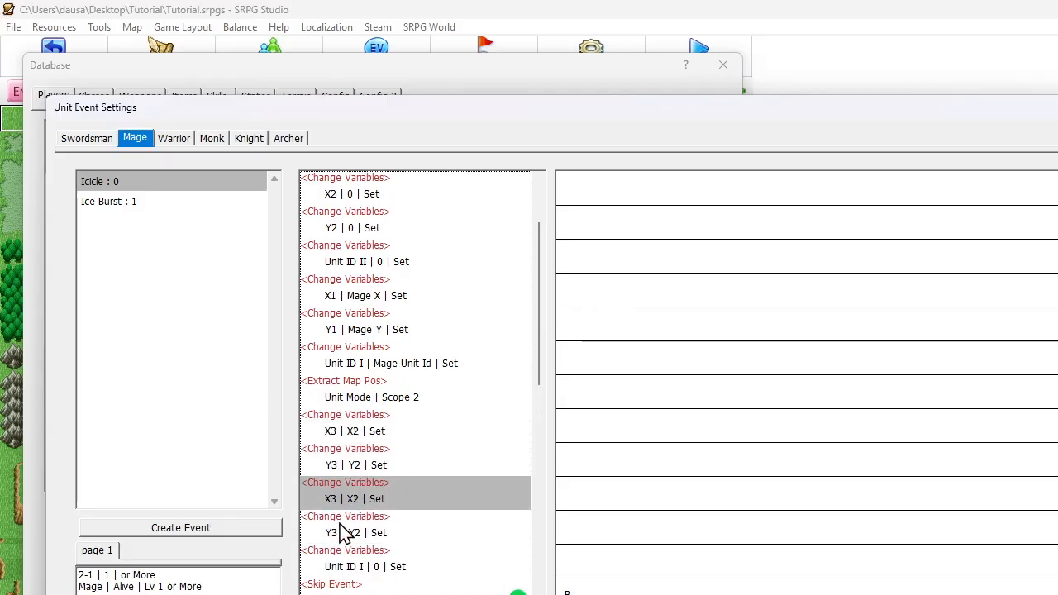
Change the target variables of the duplicated pair to X4 and Y4, keeping X2 and Y2 as operands
double_click(343, 499)
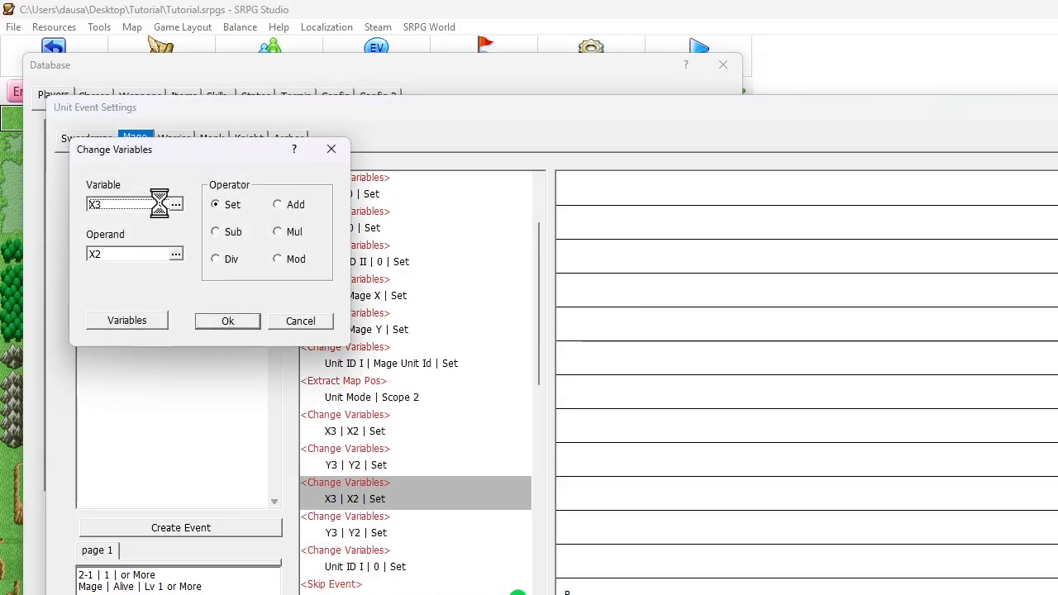
left_click(159, 204)
left_click(142, 374)
double_click(143, 374)
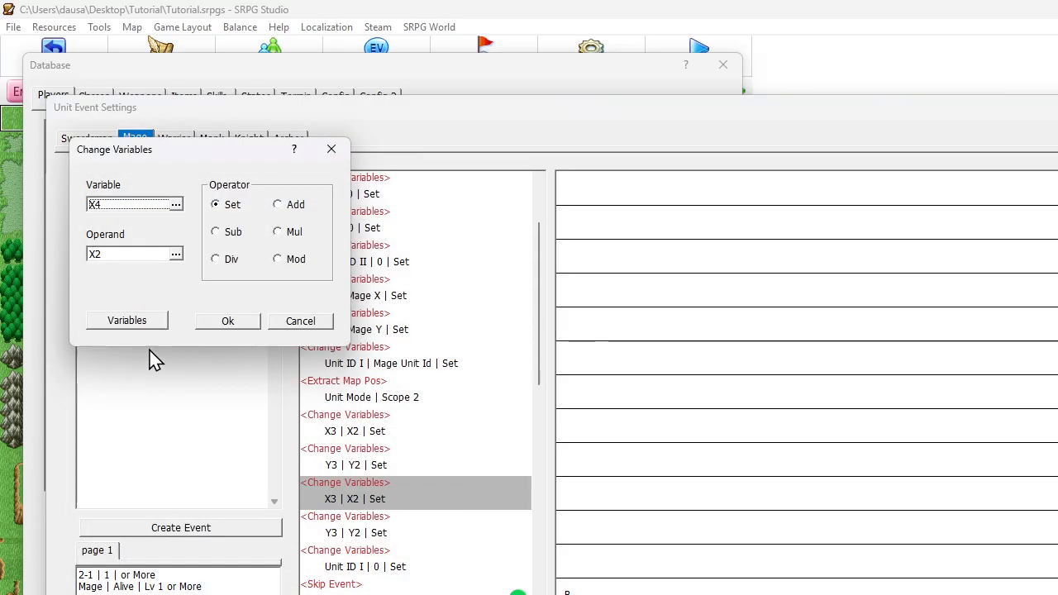
left_click(130, 256)
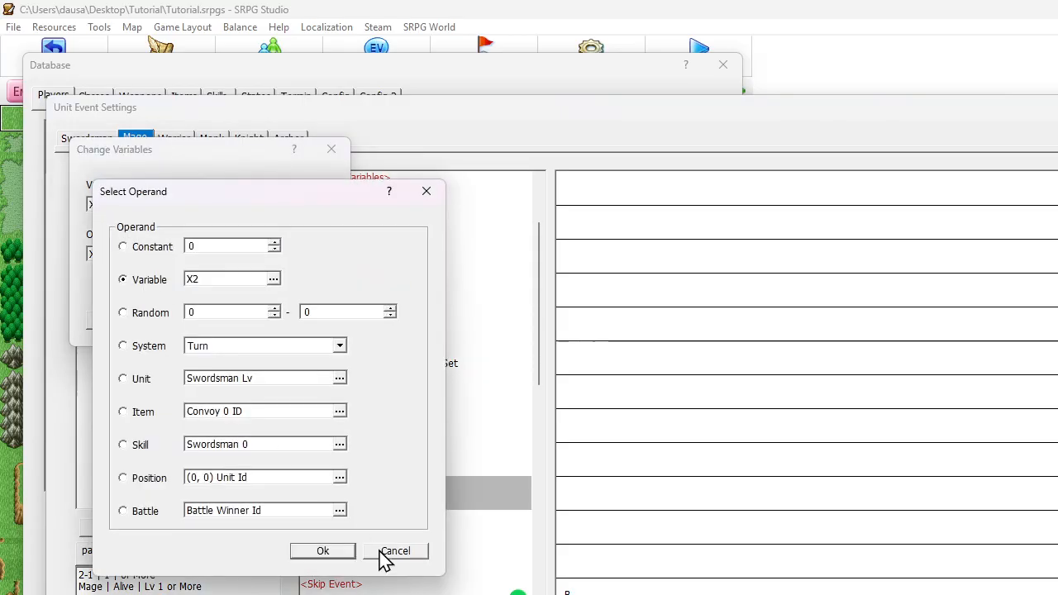
left_click(323, 551)
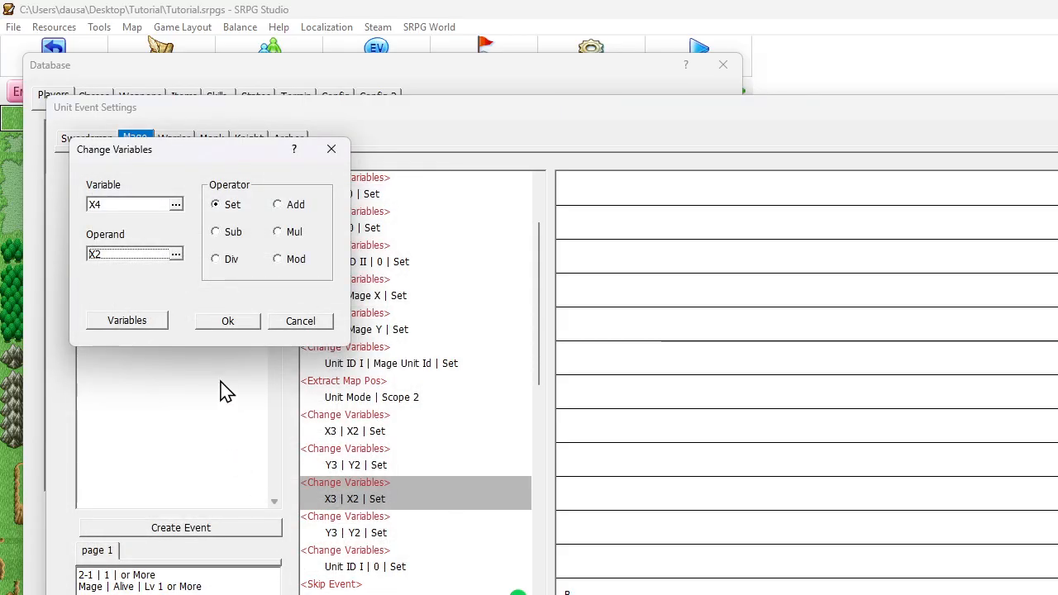
left_click(229, 322)
double_click(356, 533)
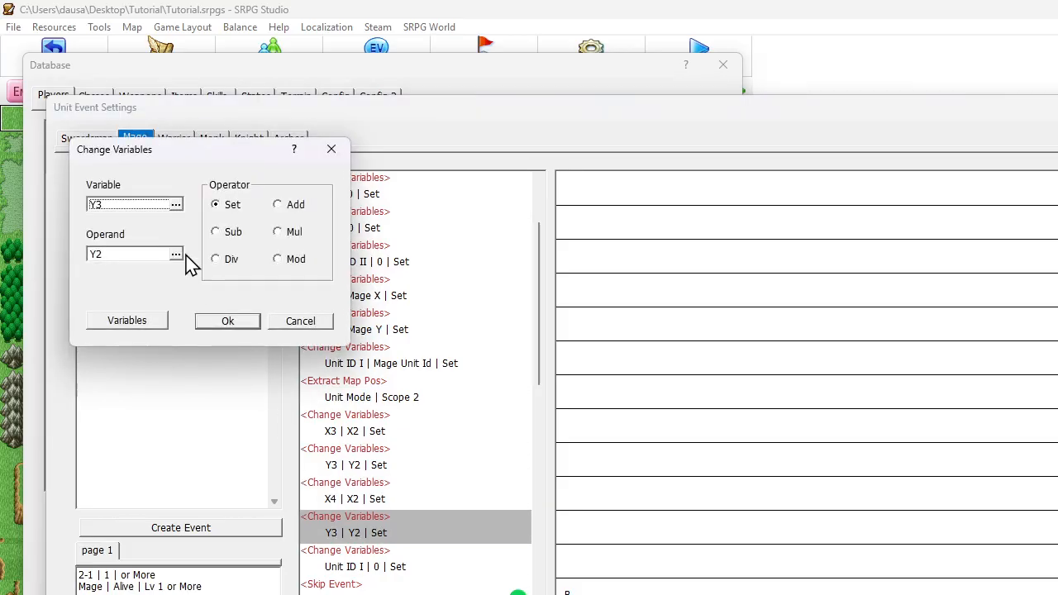
left_click(145, 206)
double_click(137, 393)
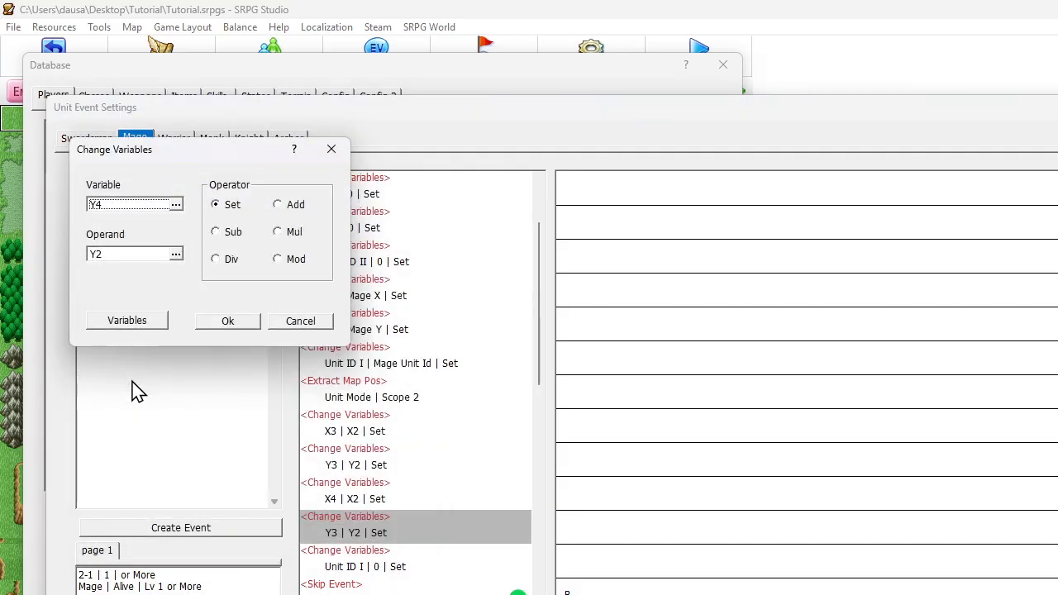
left_click(233, 323)
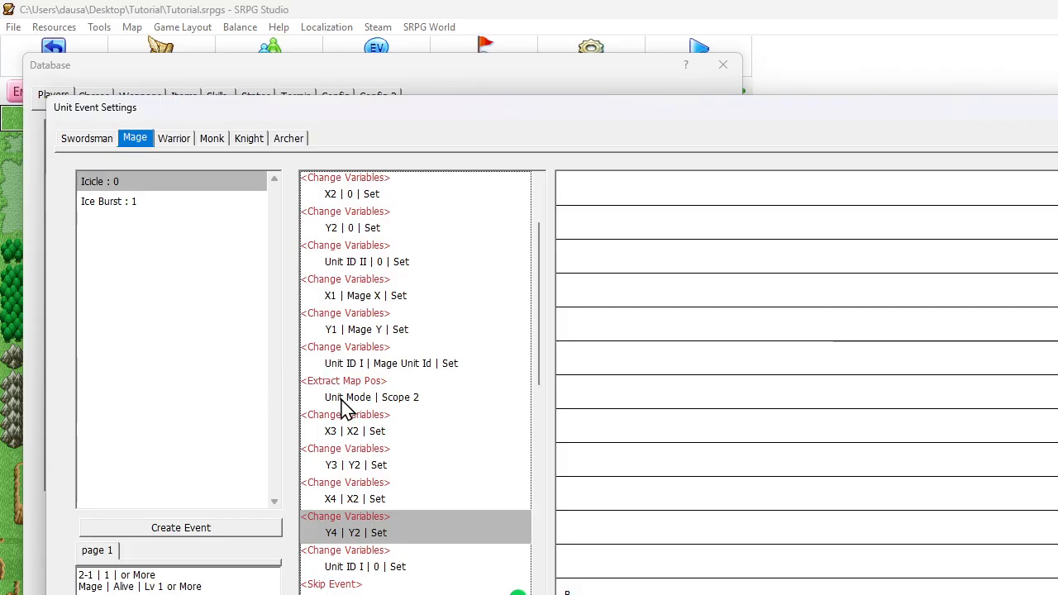
Duplicate the X4 and Y4 variable commands just above the Unit ID I command
scroll(345, 406, "down", 1)
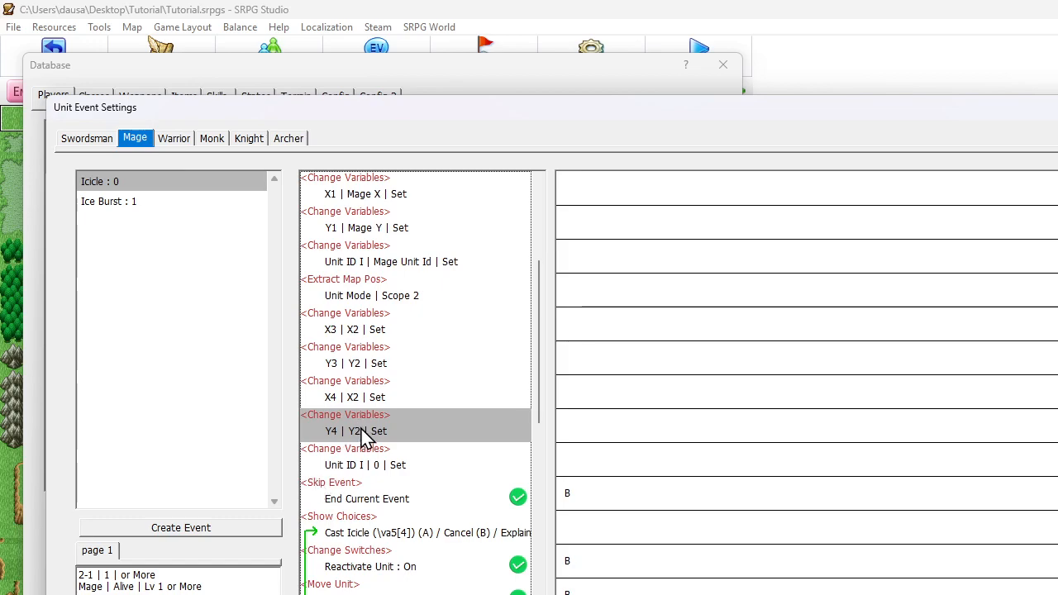
left_click(360, 400)
left_click(357, 435, "shift")
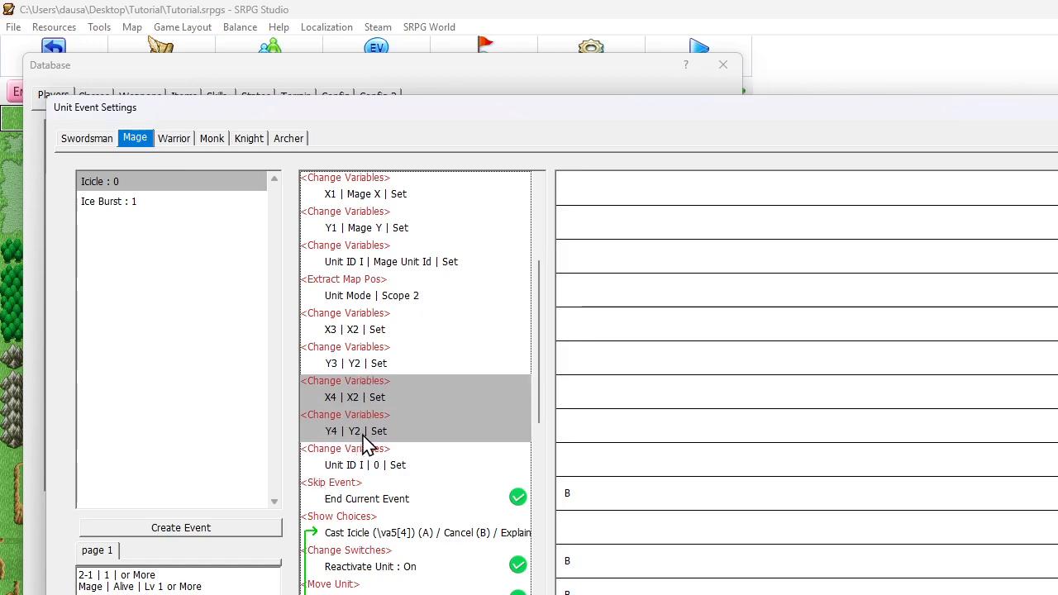
key("ctrl+c")
key("ctrl+v")
Change the target variables of the second X4 and Y4 pair to X5 and Y5
double_click(367, 465)
left_click(158, 210)
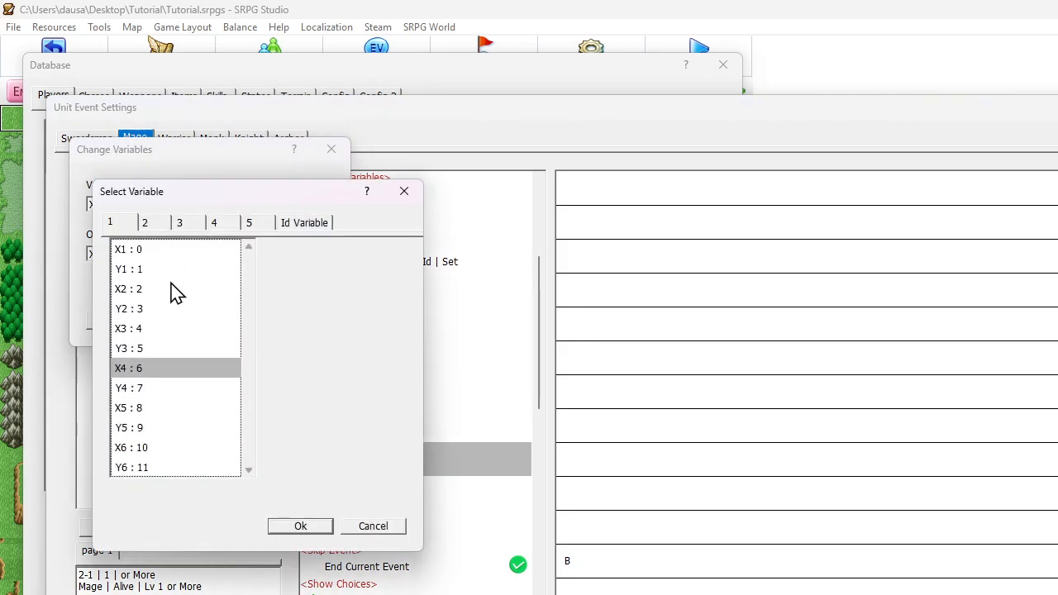
double_click(132, 409)
left_click(227, 320)
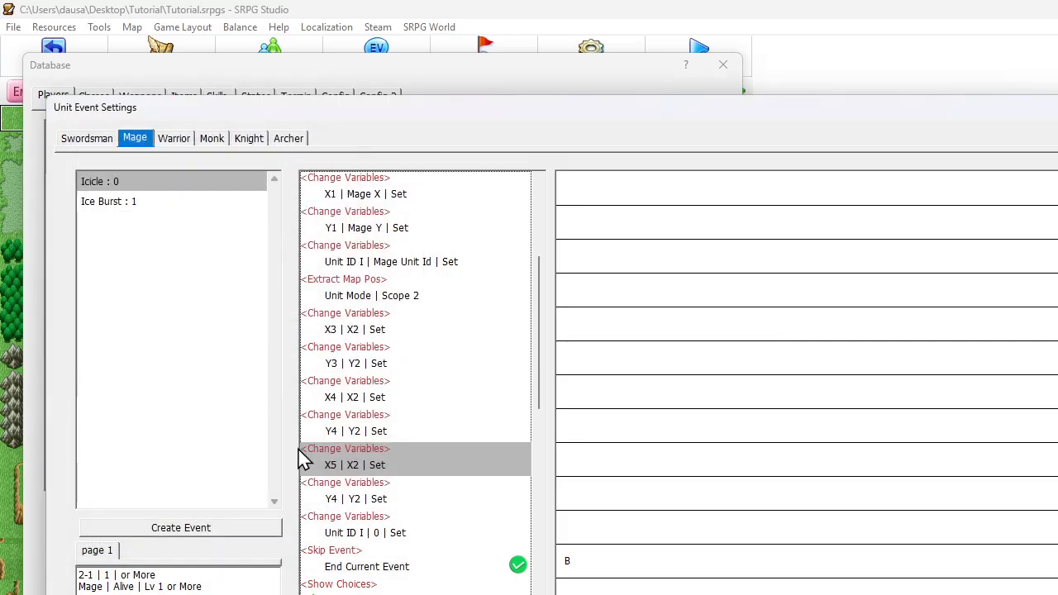
double_click(300, 498)
left_click(141, 212)
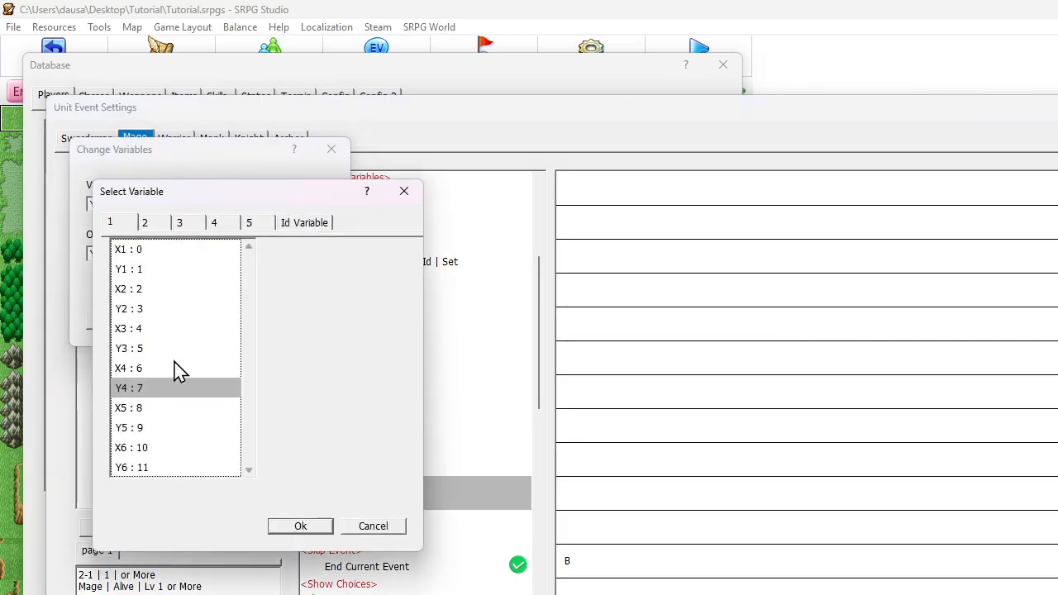
left_click(137, 406)
left_click(137, 430)
double_click(137, 430)
key("Return")
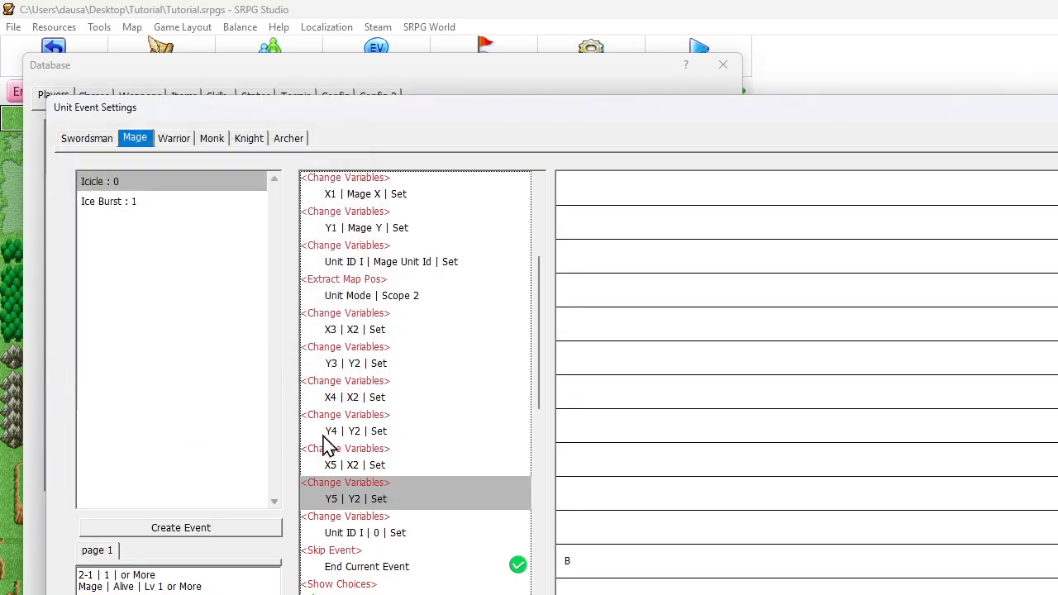
Duplicate the X5 and Y5 variable commands just above the Unit ID I command
left_click(366, 467)
left_click(355, 496, "shift")
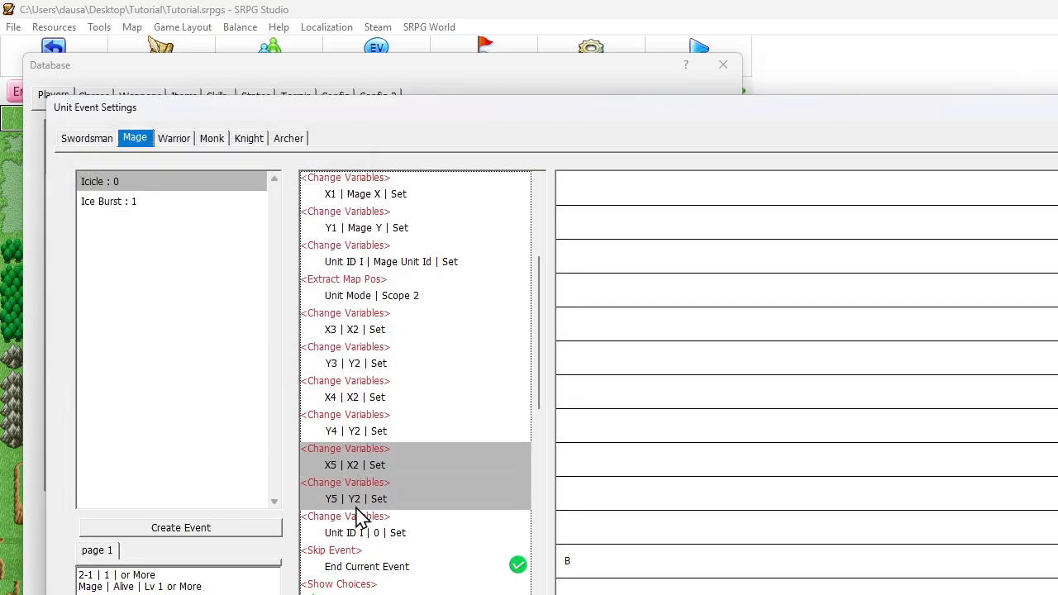
key("ctrl+c")
key("ctrl+v")
Change the target variables of the second X5 and Y5 pair to X6 and Y6
double_click(351, 531)
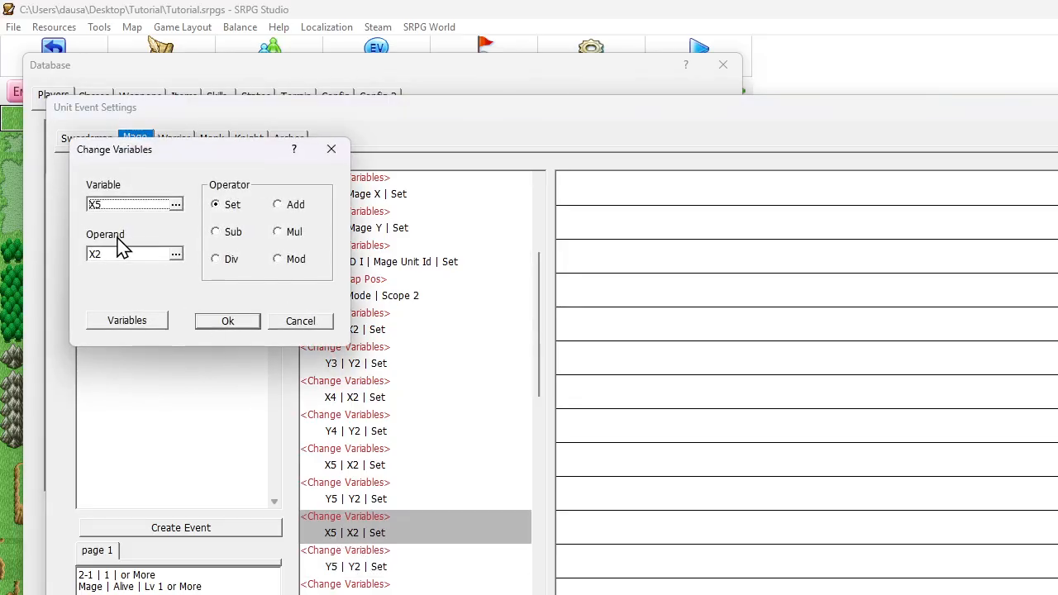
left_click(114, 207)
double_click(137, 446)
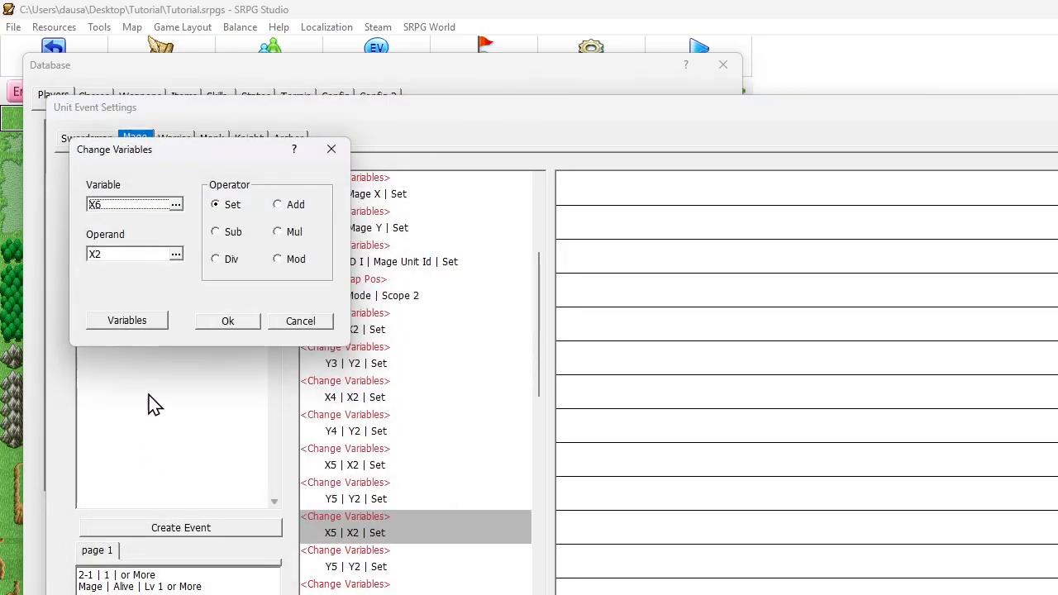
left_click(221, 322)
double_click(341, 566)
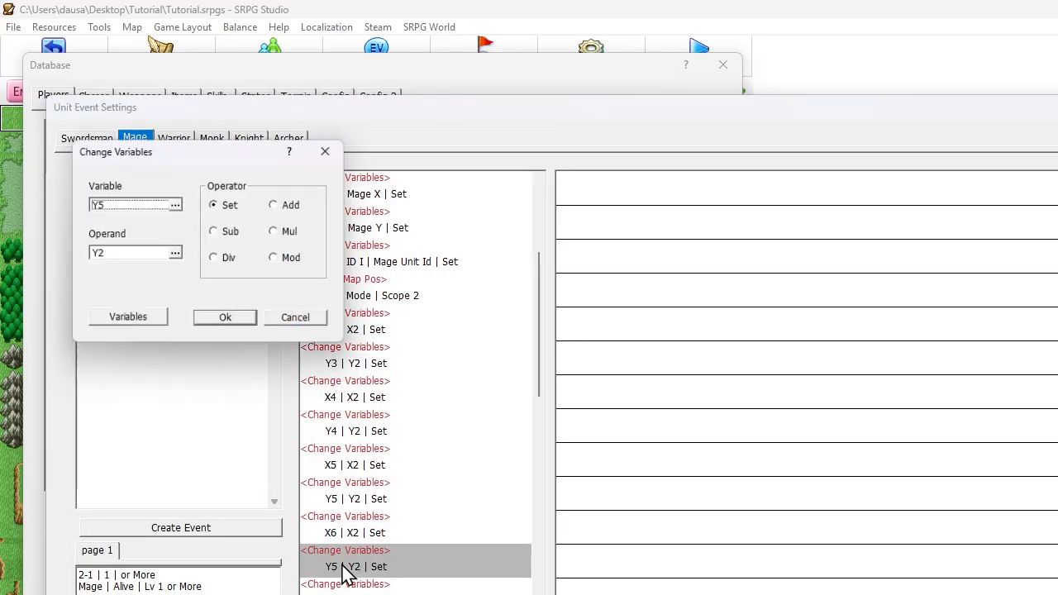
left_click(163, 210)
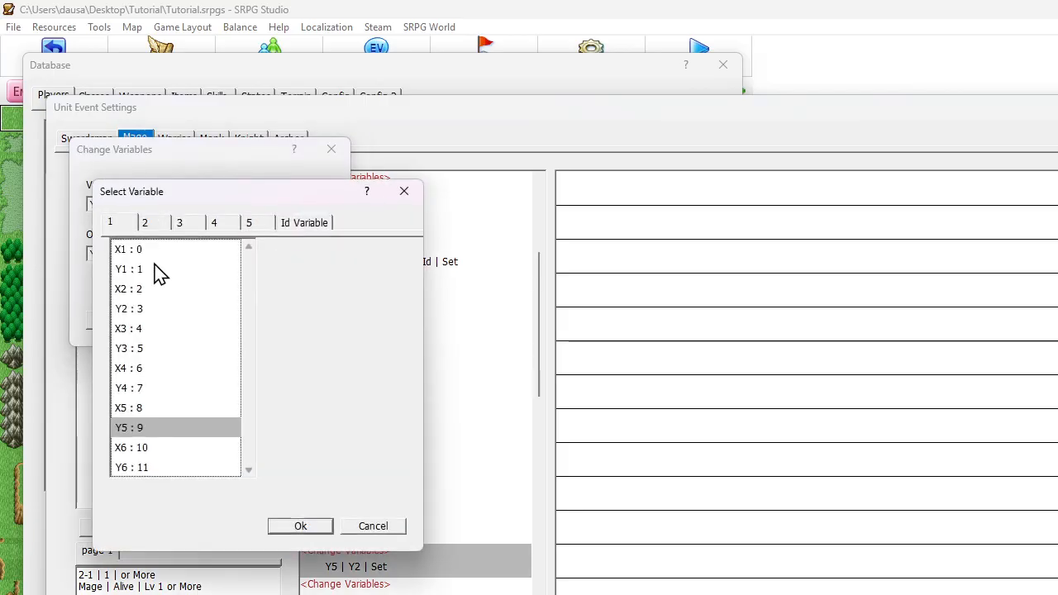
double_click(132, 468)
left_click(225, 323)
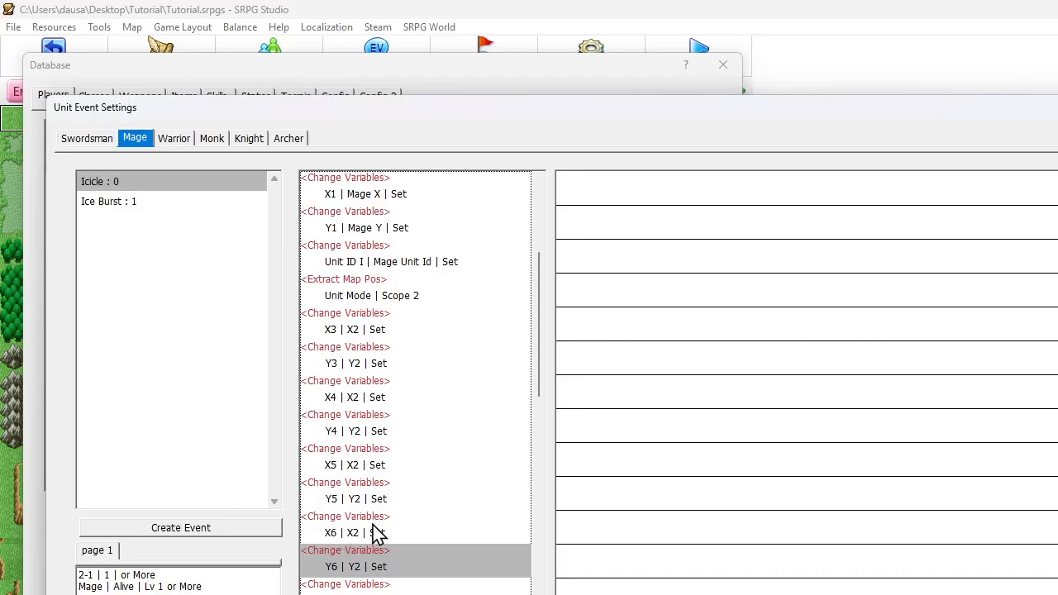
Copy the X3 variable command and paste it directly below the Unit ID I command
scroll(384, 510, "down", 1)
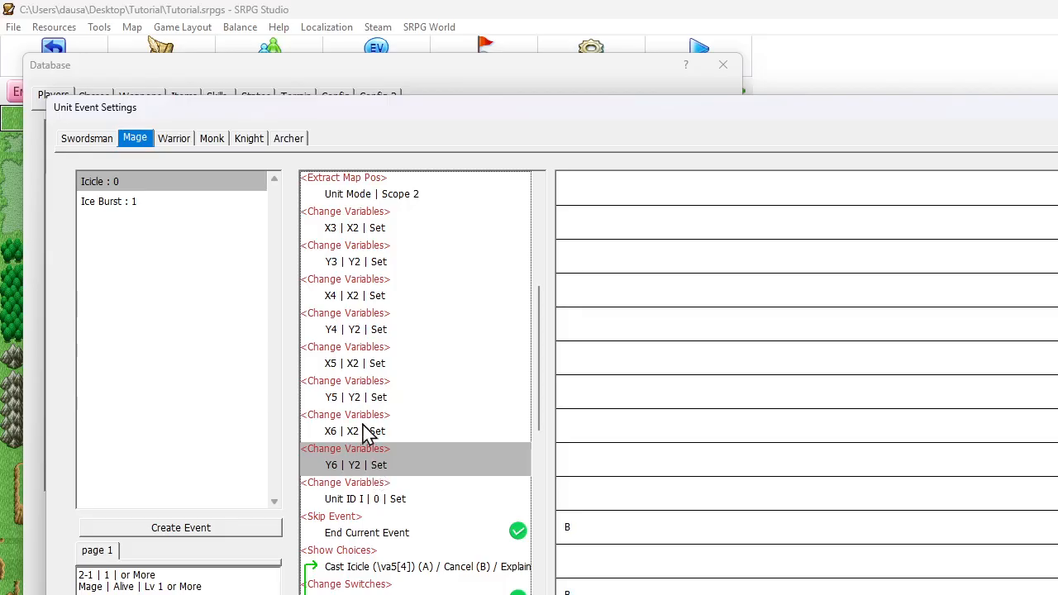
left_click(351, 232)
left_click(359, 500)
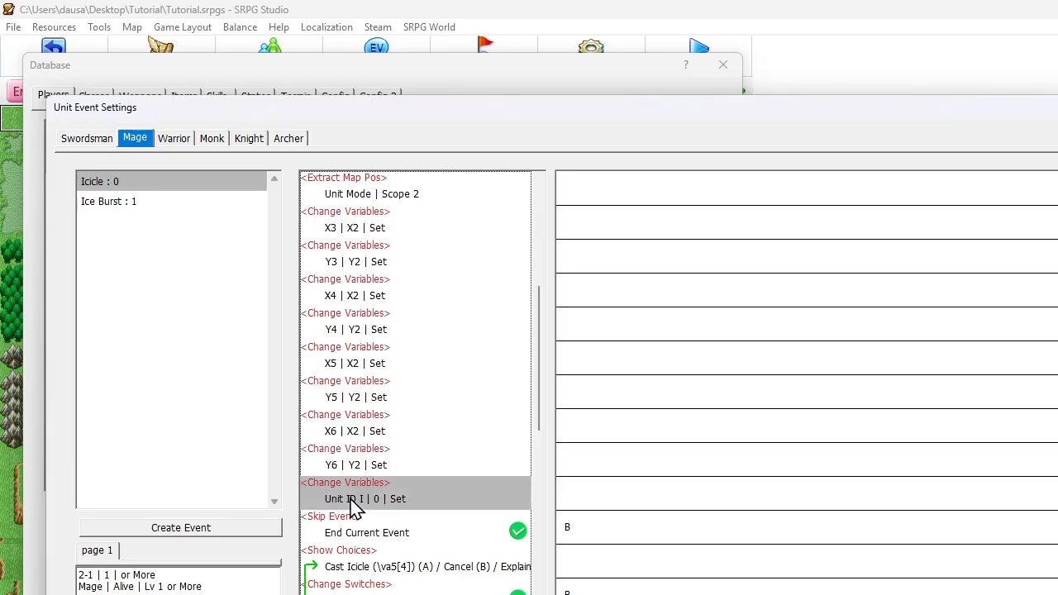
key("ctrl+v")
Change the pasted X3 command to the Add operator with a constant operand of 1
double_click(363, 533)
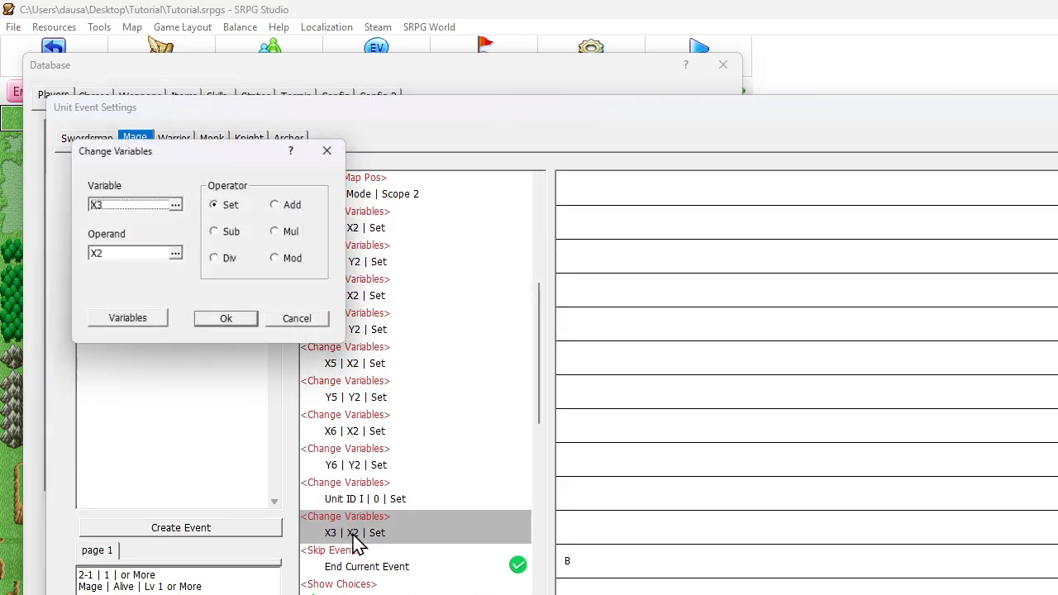
left_click(279, 205)
left_click(131, 256)
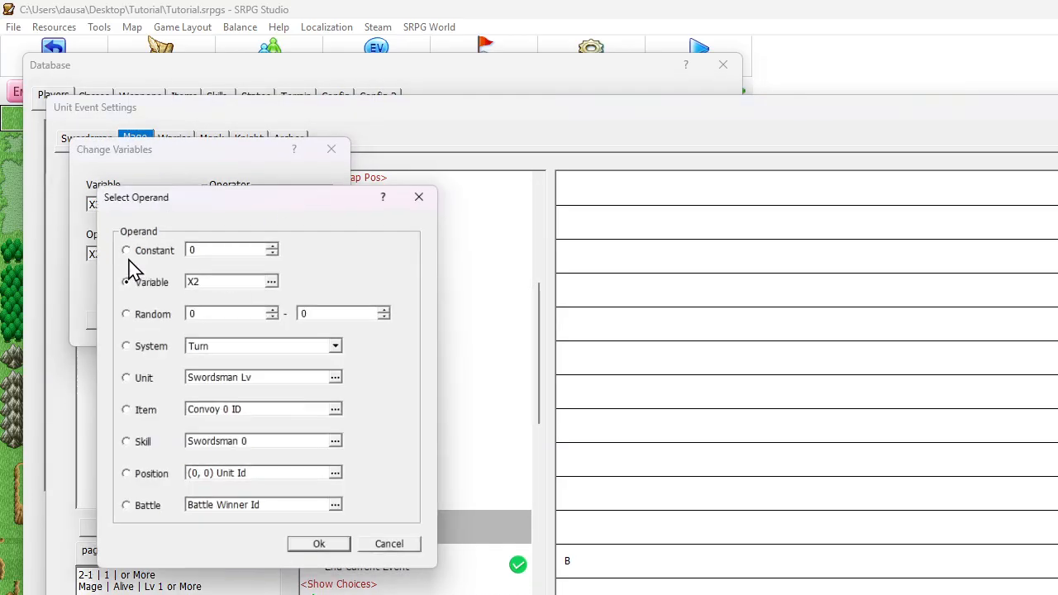
left_click(199, 246)
type("1")
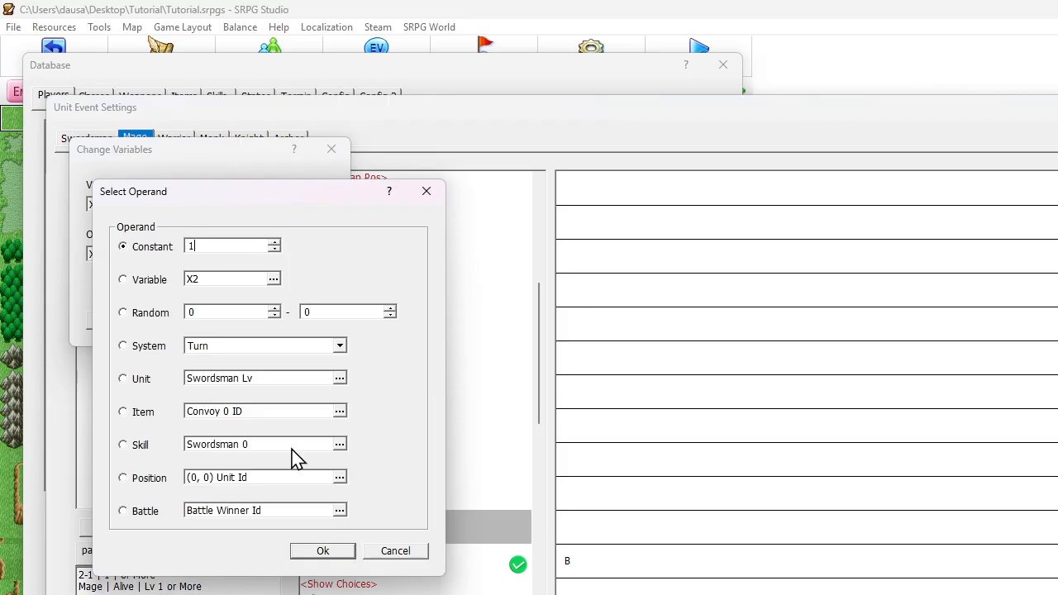
left_click(302, 550)
left_click(228, 322)
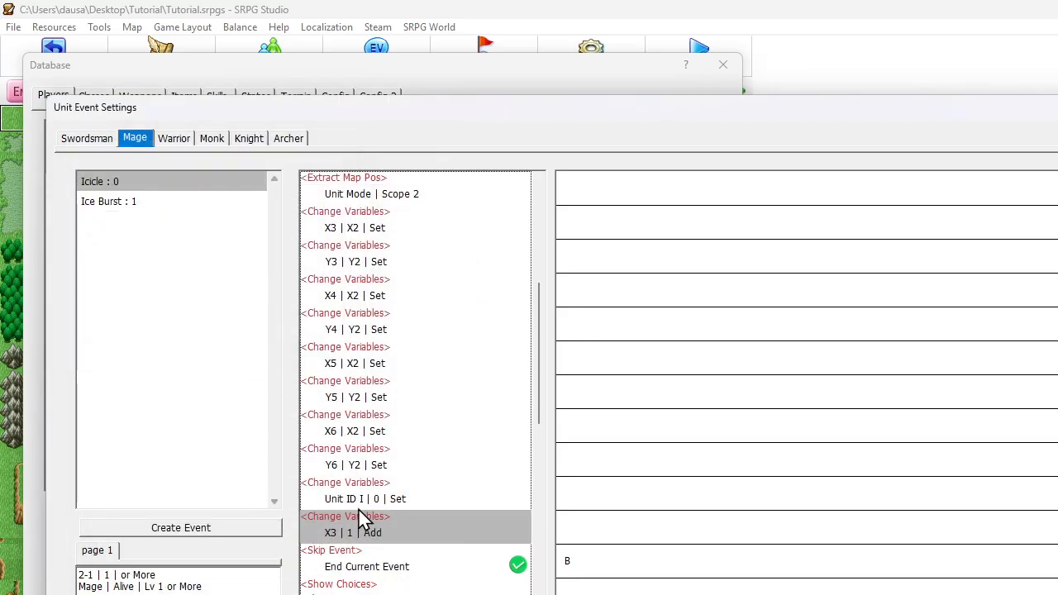
Duplicate the X3 Add command below itself and change the copy's target variable to Y4
key("ctrl+c")
key("ctrl+v")
double_click(366, 568)
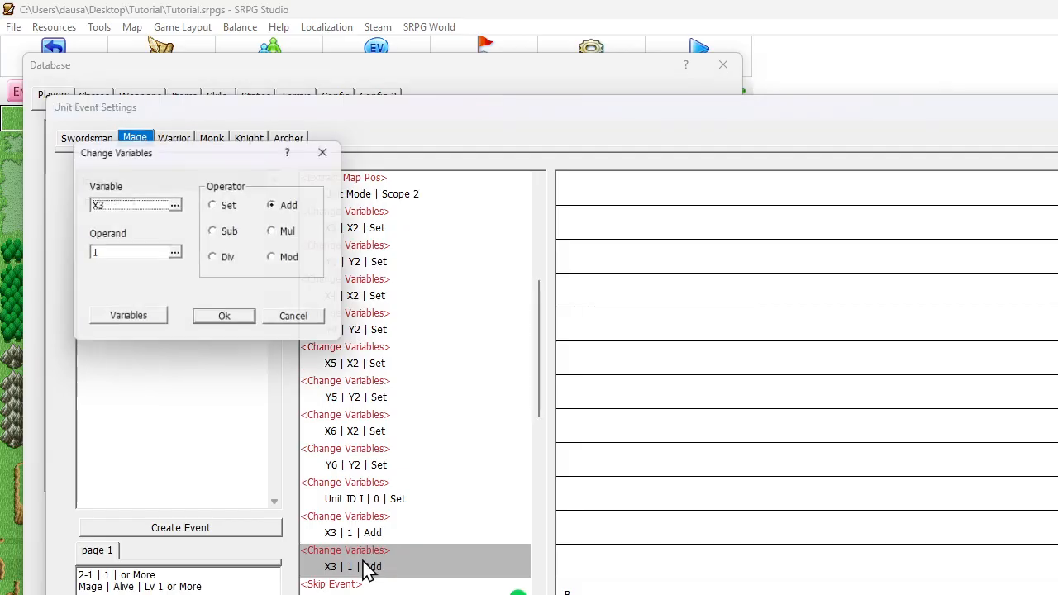
left_click(141, 207)
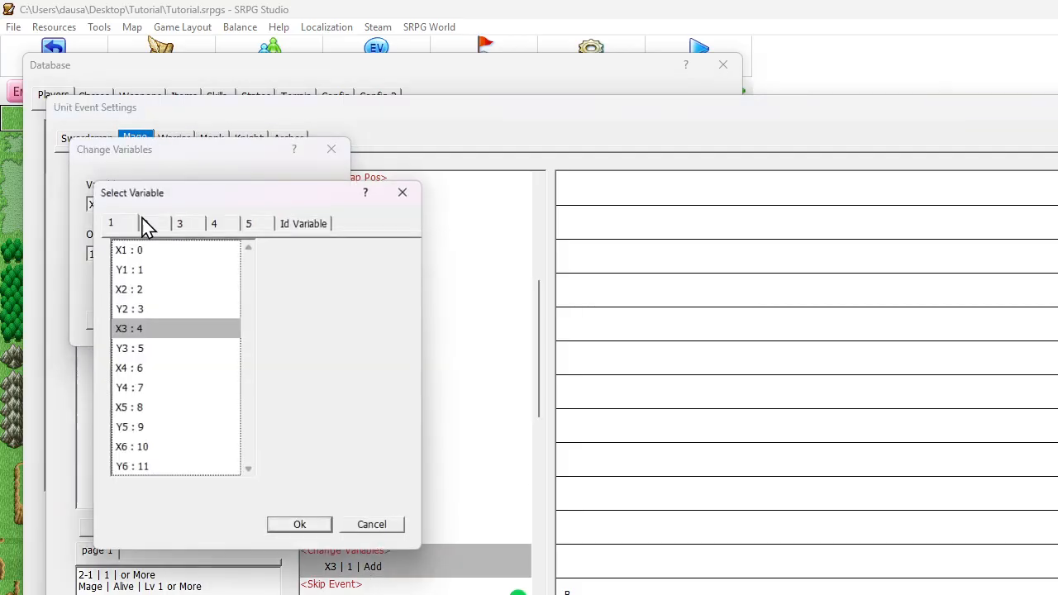
left_click(142, 389)
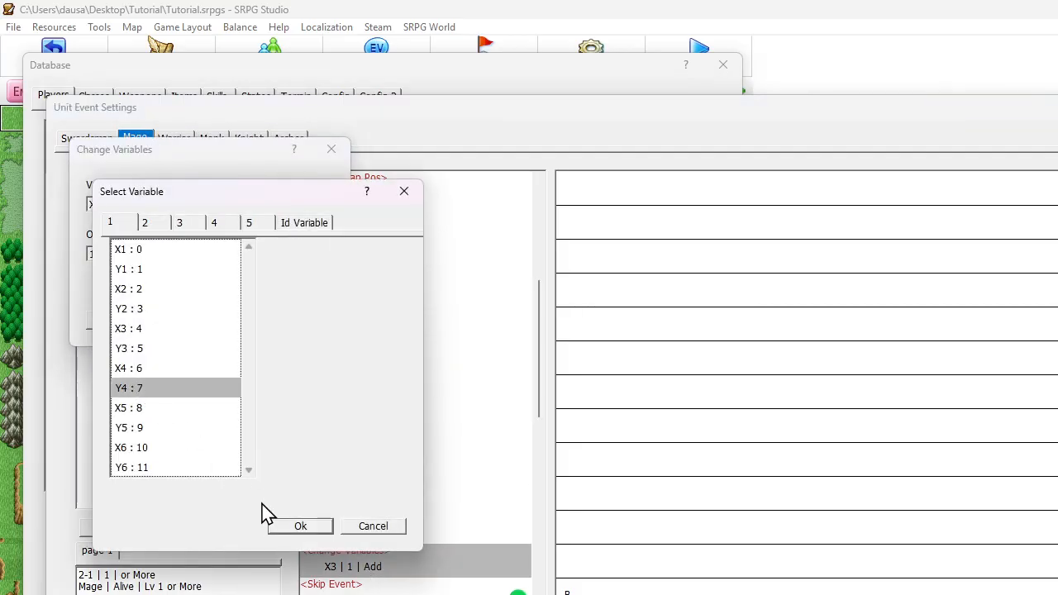
left_click(287, 529)
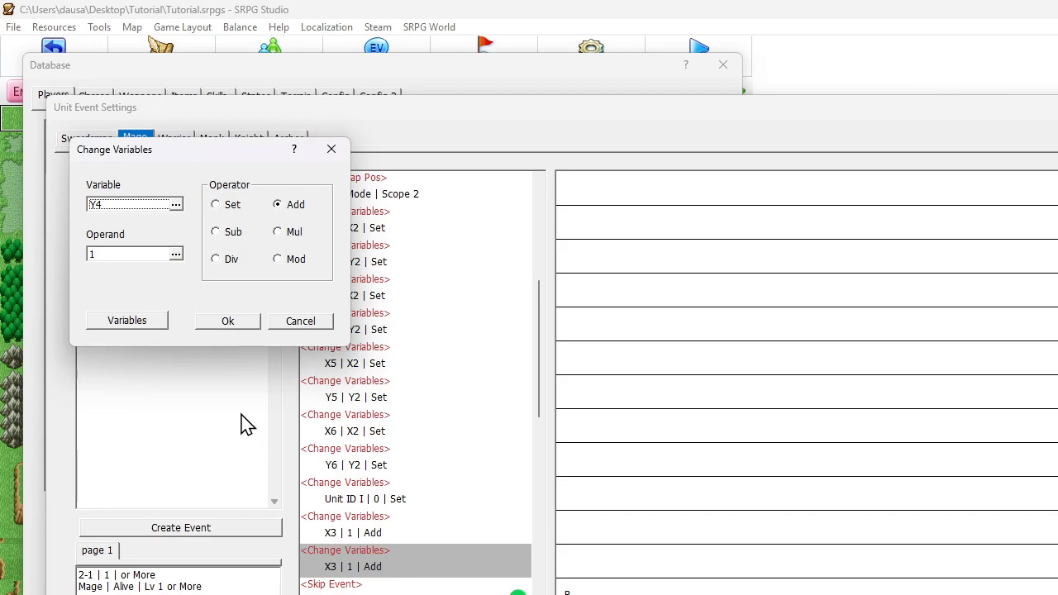
left_click(242, 325)
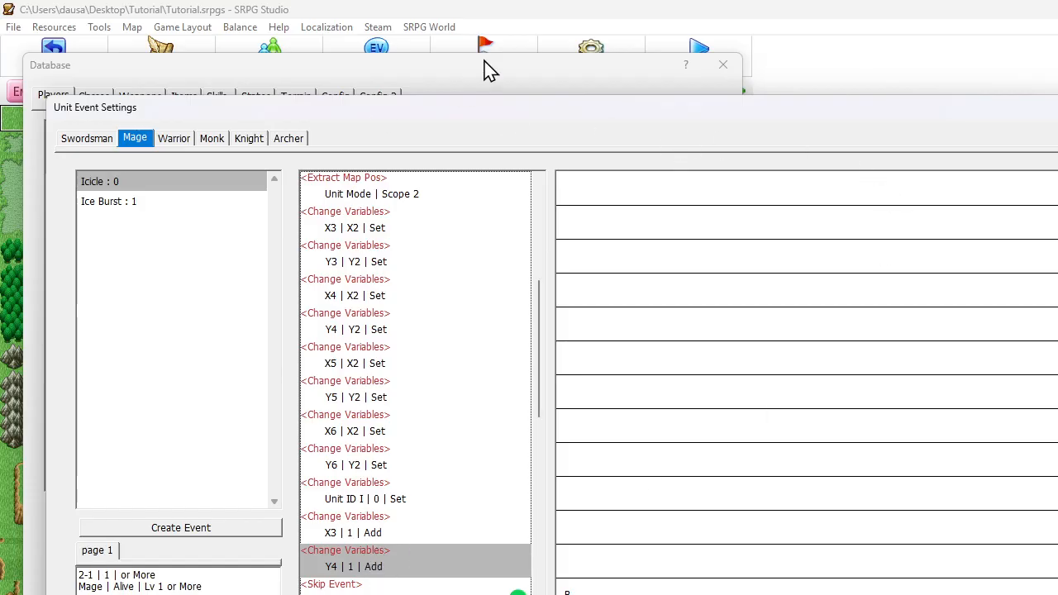
Paste another copy of the Add command below Y4, with X5 as its variable and Sub as its operator
key("ctrl+v")
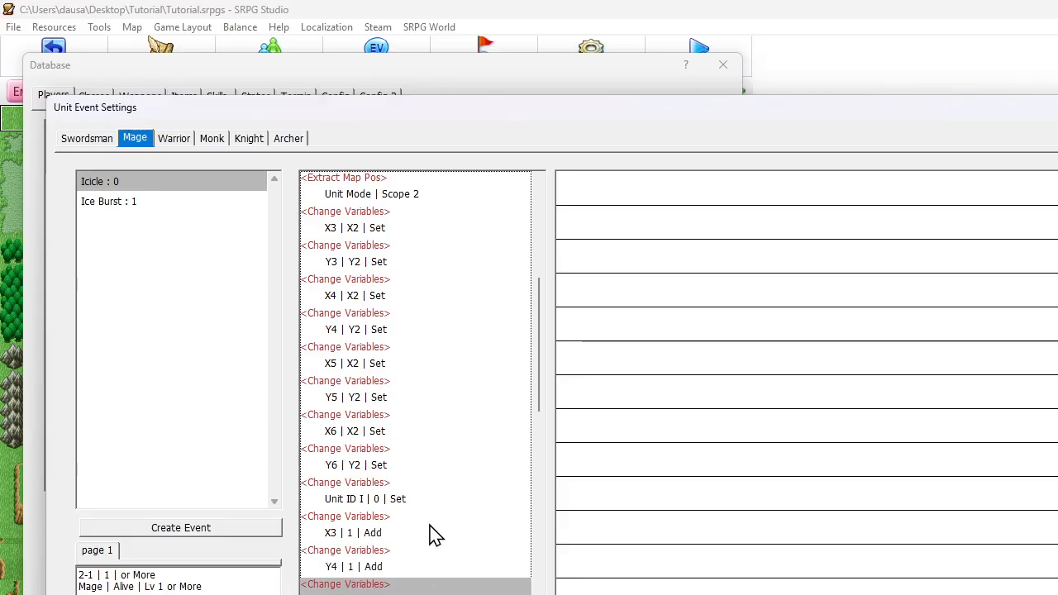
double_click(374, 589)
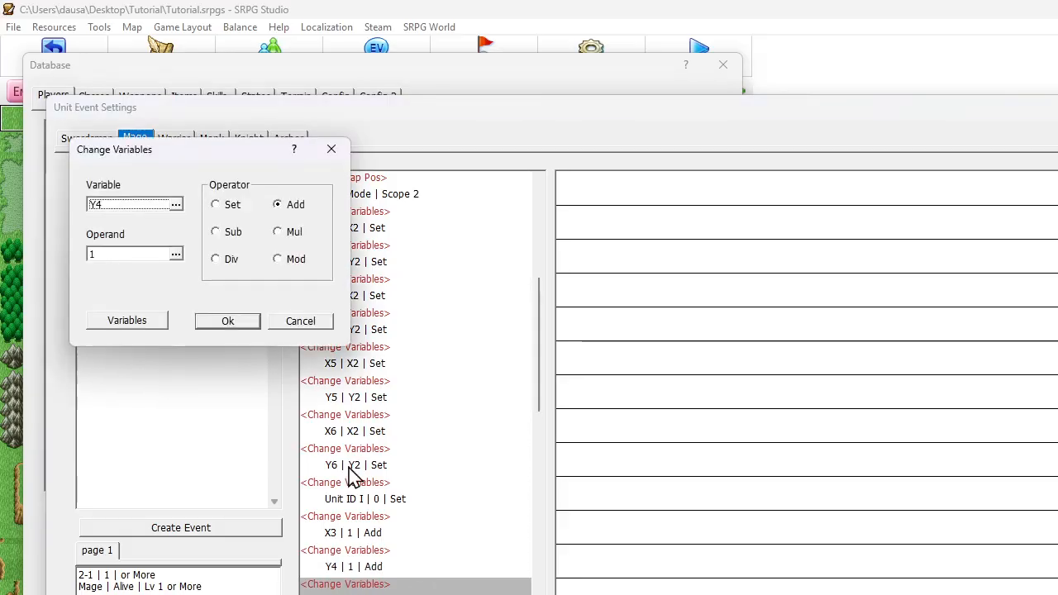
left_click(144, 205)
left_click(136, 410)
left_click(296, 526)
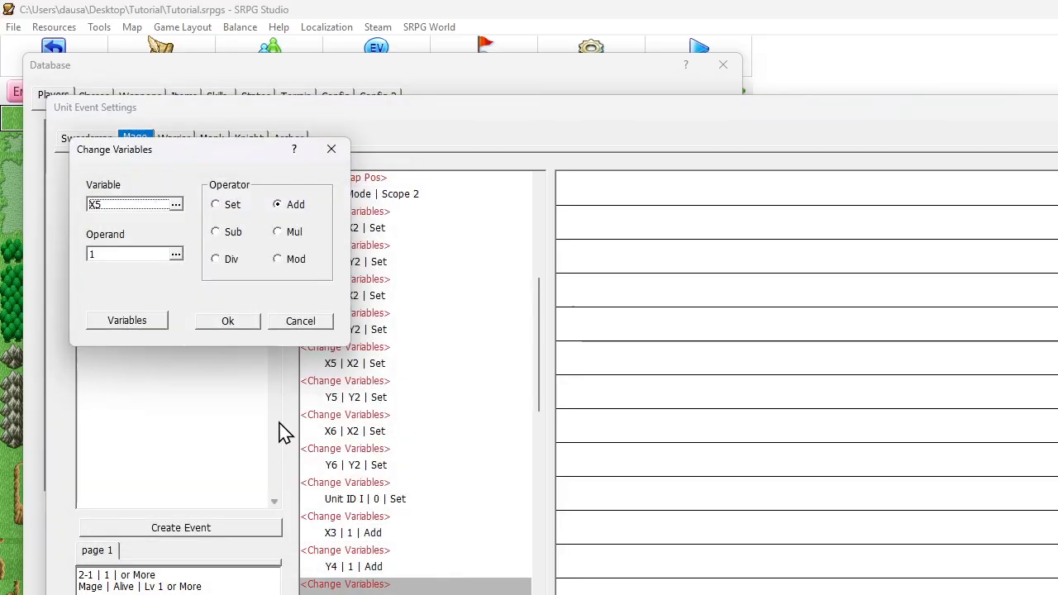
left_click(217, 233)
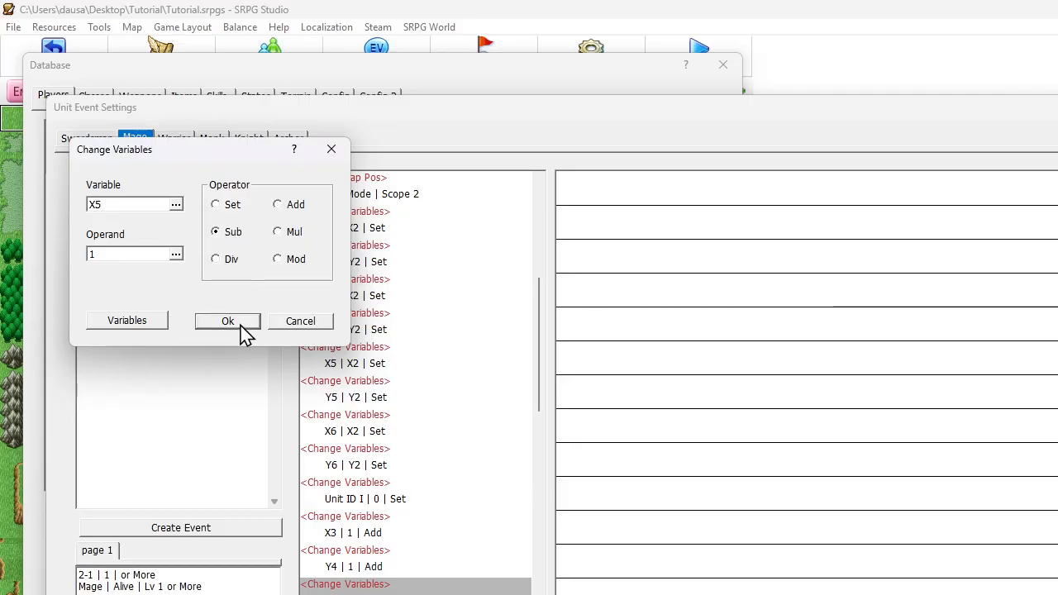
left_click(228, 322)
Duplicate the X5 Sub command below itself and change the copy's target variable to Y6
scroll(389, 372, "down", 5)
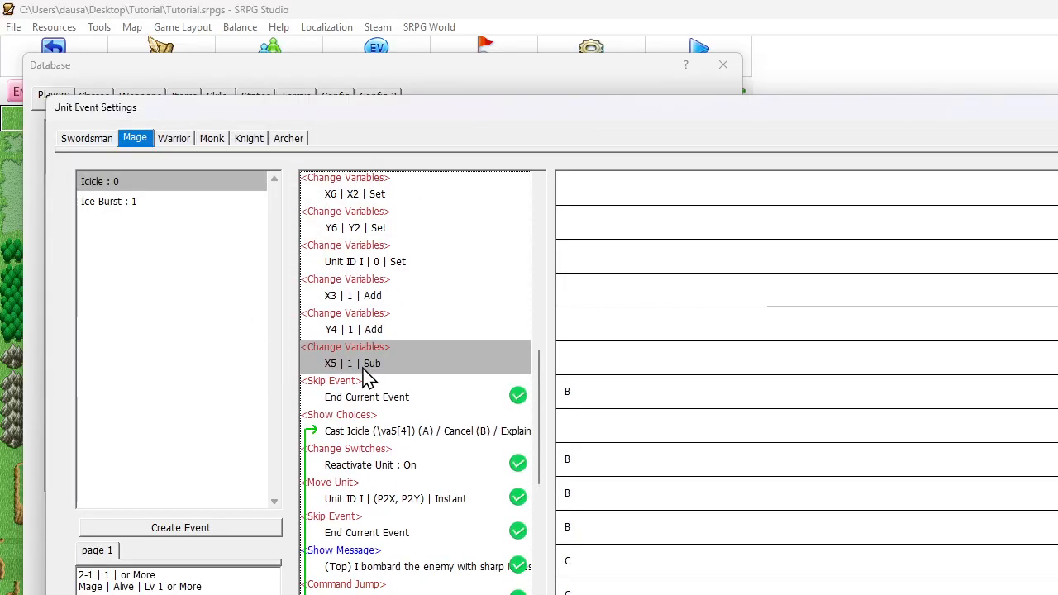
key("ctrl+c")
key("ctrl+v")
double_click(359, 397)
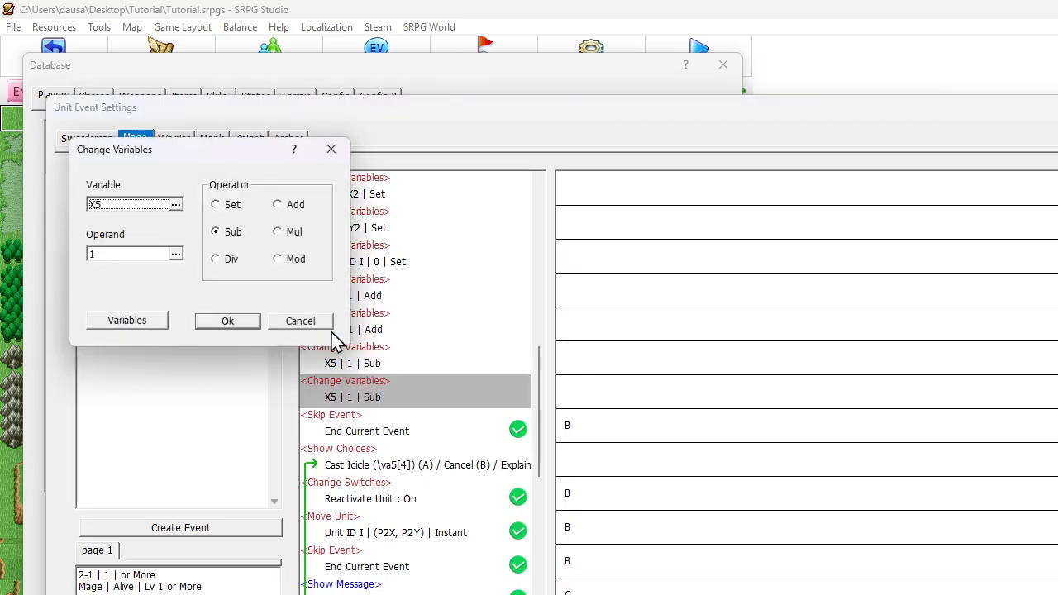
left_click(141, 205)
left_click(138, 449)
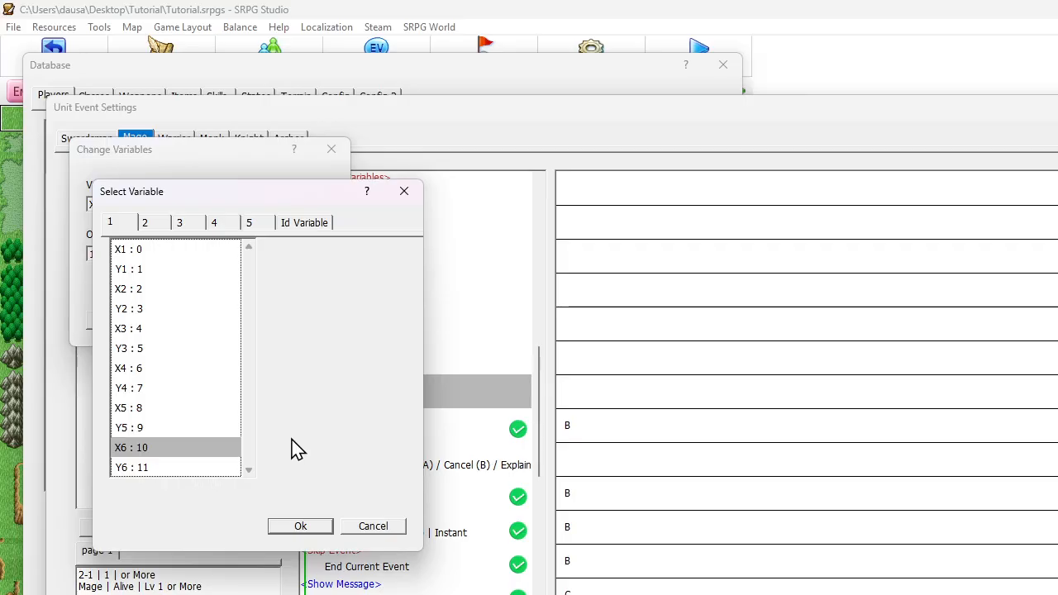
left_click(170, 469)
left_click(329, 528)
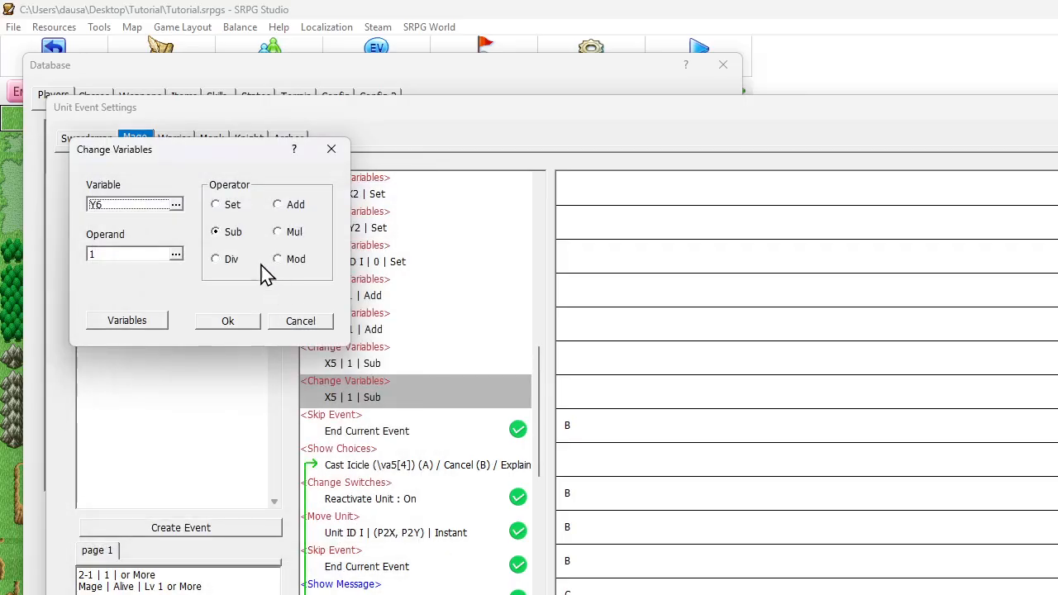
left_click(232, 320)
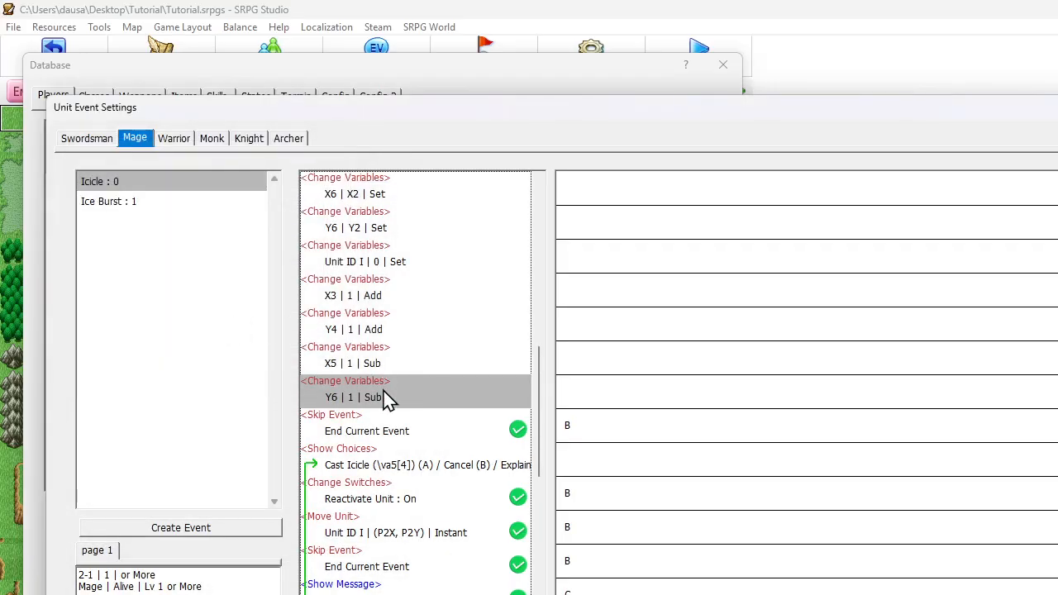
left_click(376, 357)
left_click(353, 235)
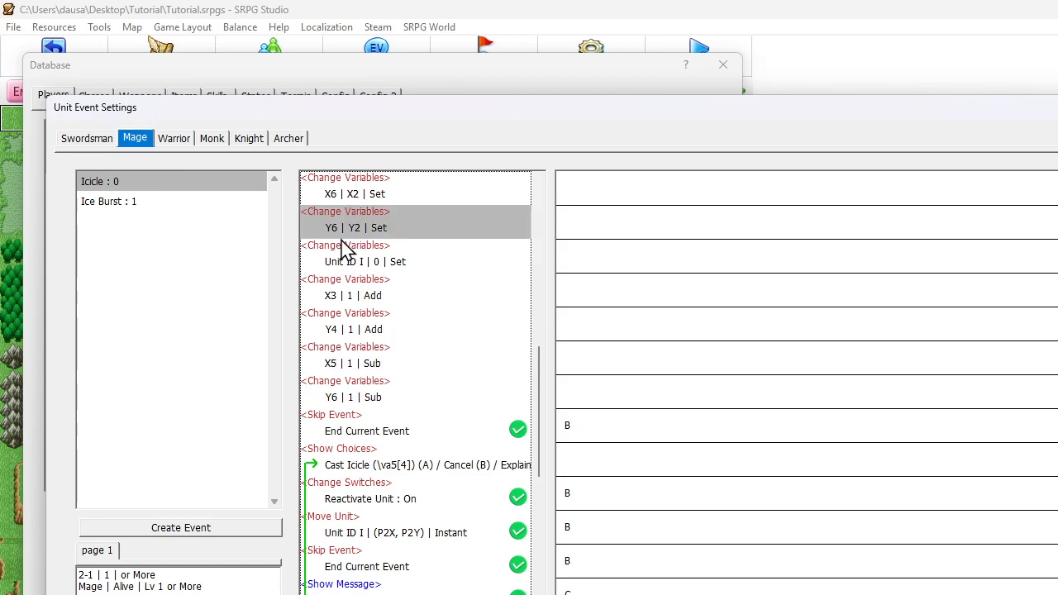
left_click(374, 404)
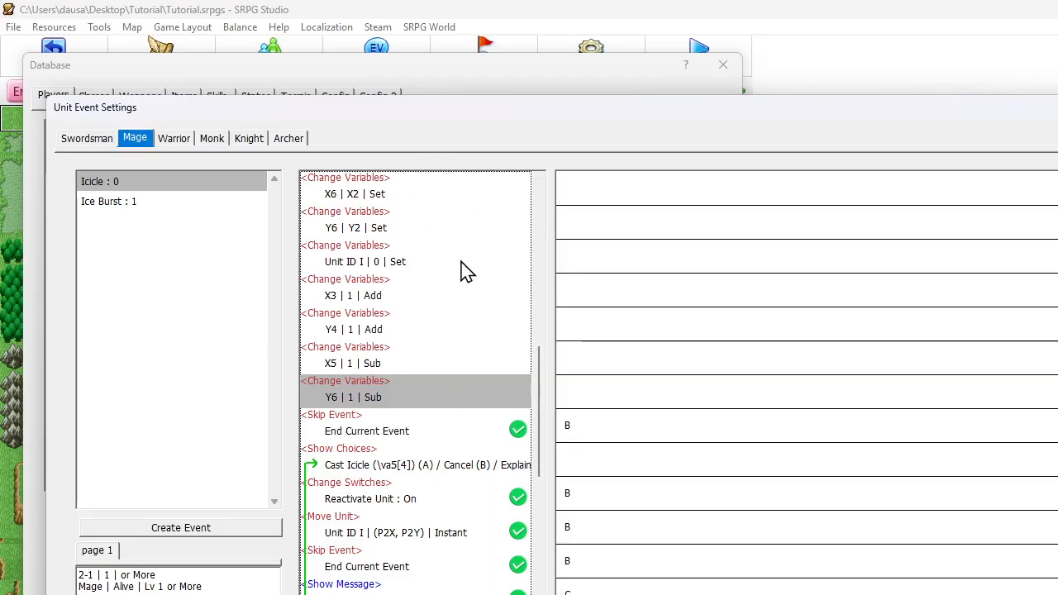
scroll(461, 272, "down", 2)
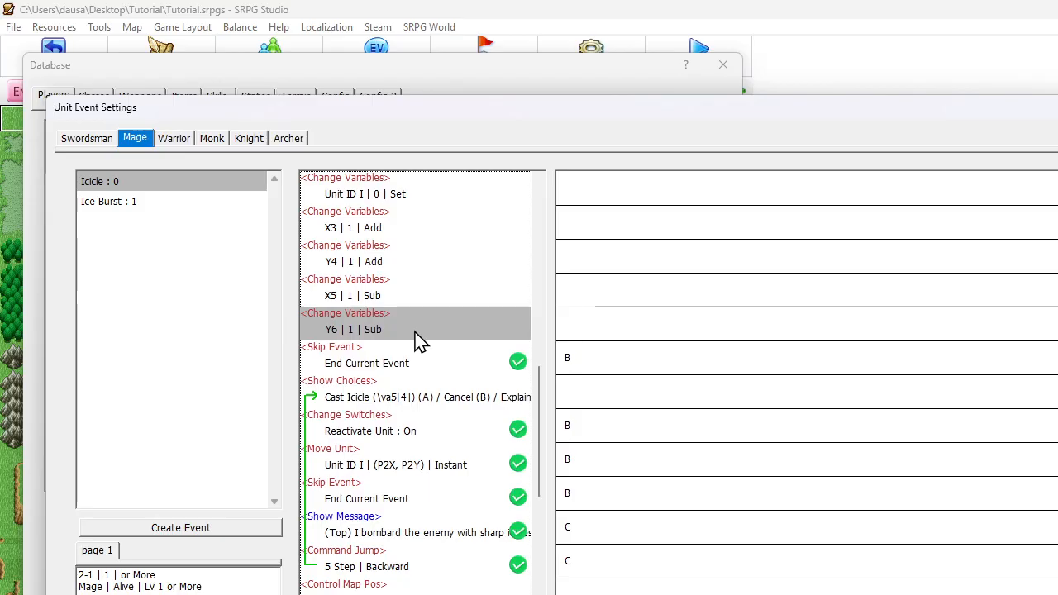
left_click(429, 347)
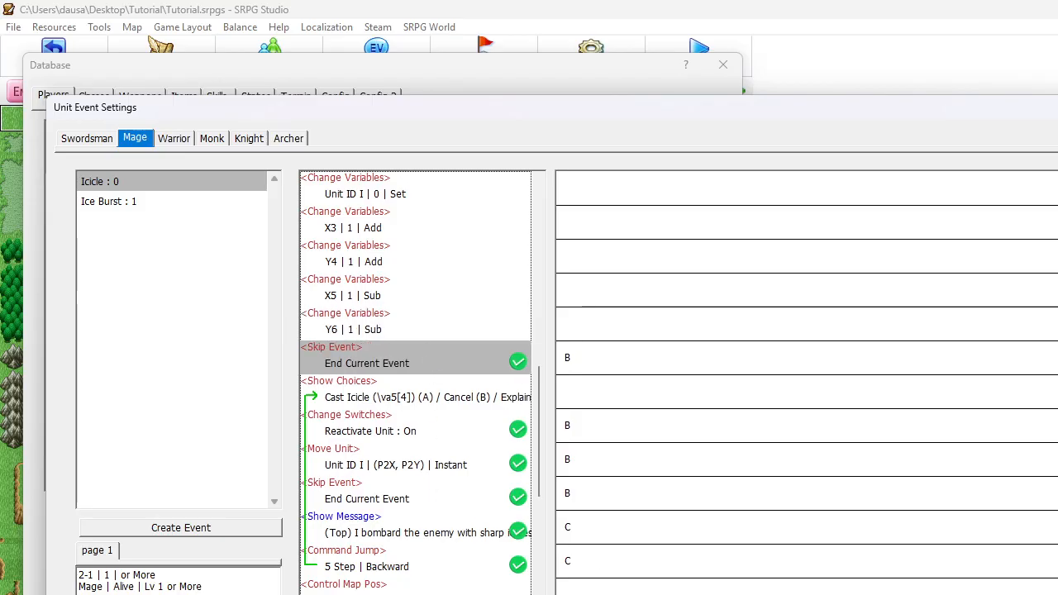
Close the unit event settings and database windows, and minimize the Archbrigade project window
key("Escape")
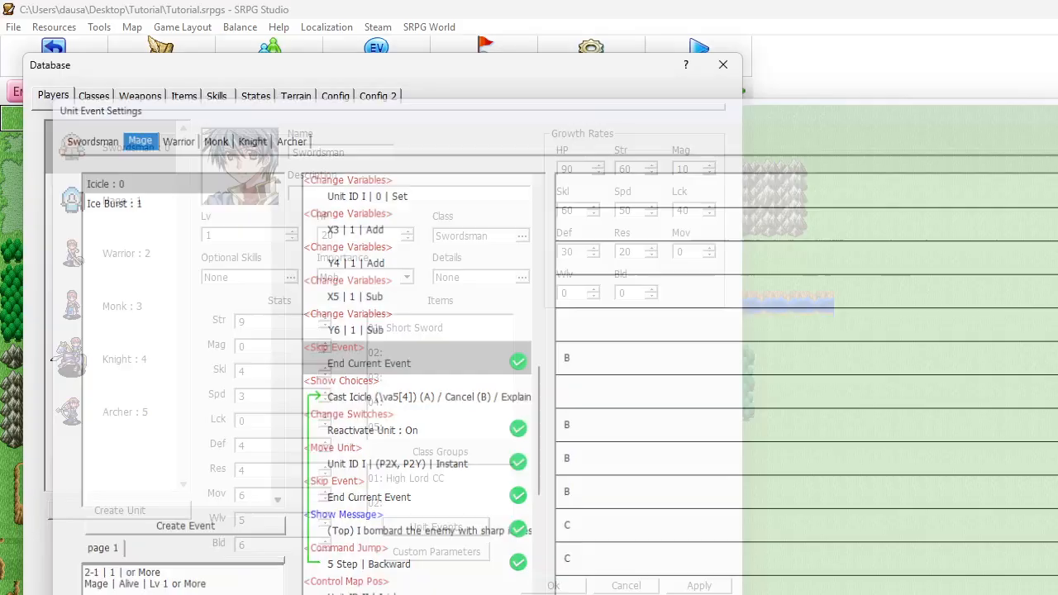
left_click(570, 585)
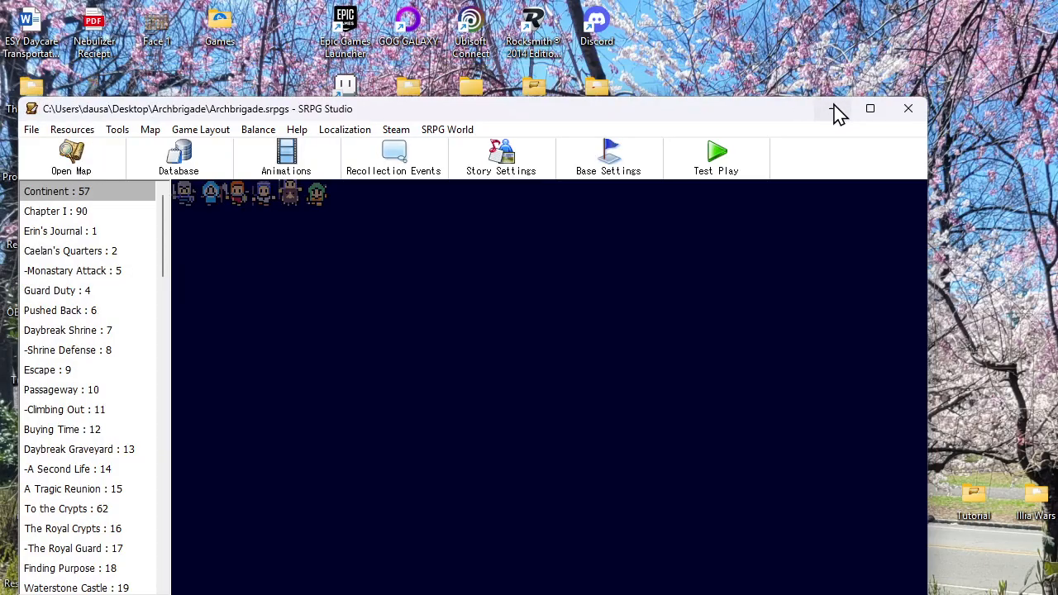
left_click(836, 111)
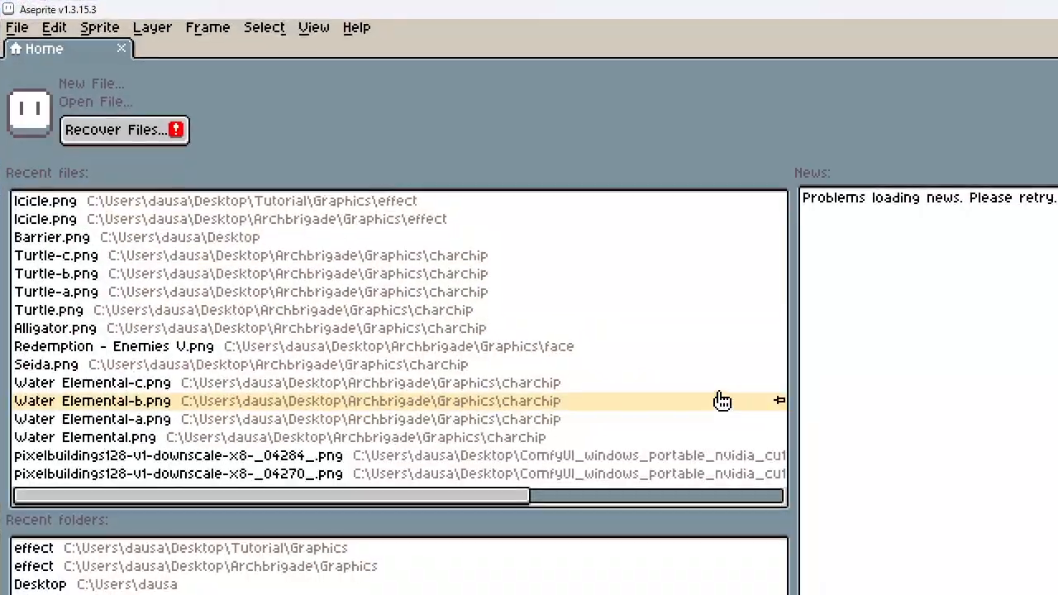
In Aseprite, open the most recently used Icicle.png and activate the rectangular selection tool
left_click(17, 27)
mouse_move(45, 89)
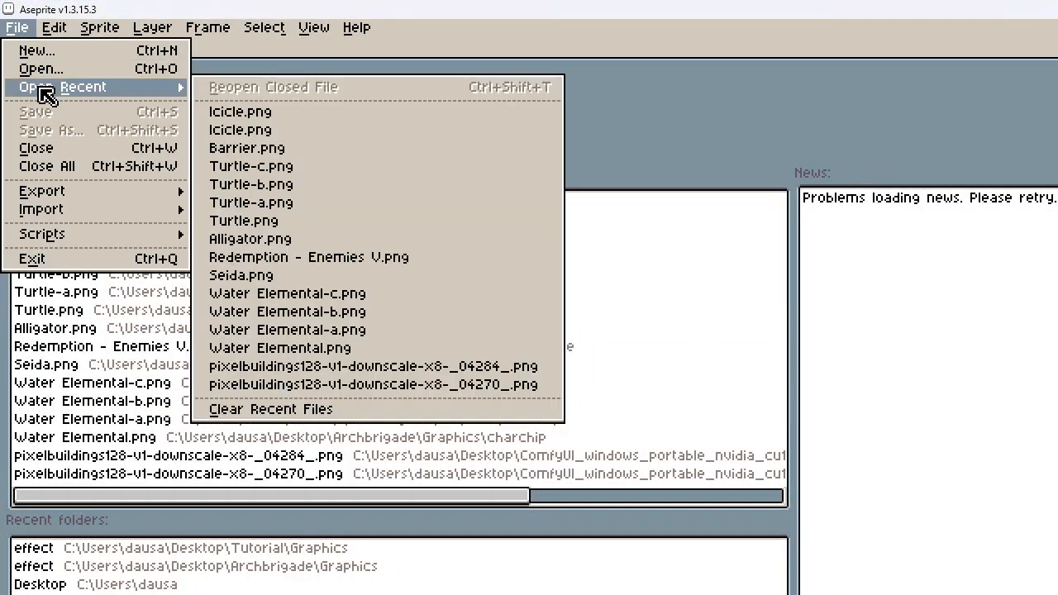
left_click(216, 108)
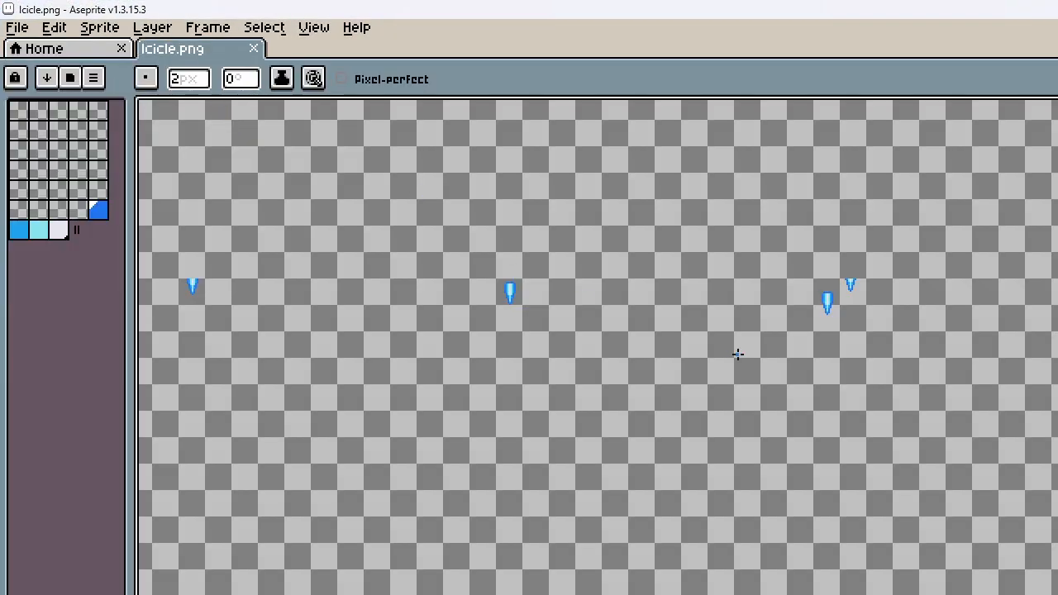
scroll(795, 504, "down", 2)
scroll(487, 390, "up", 4)
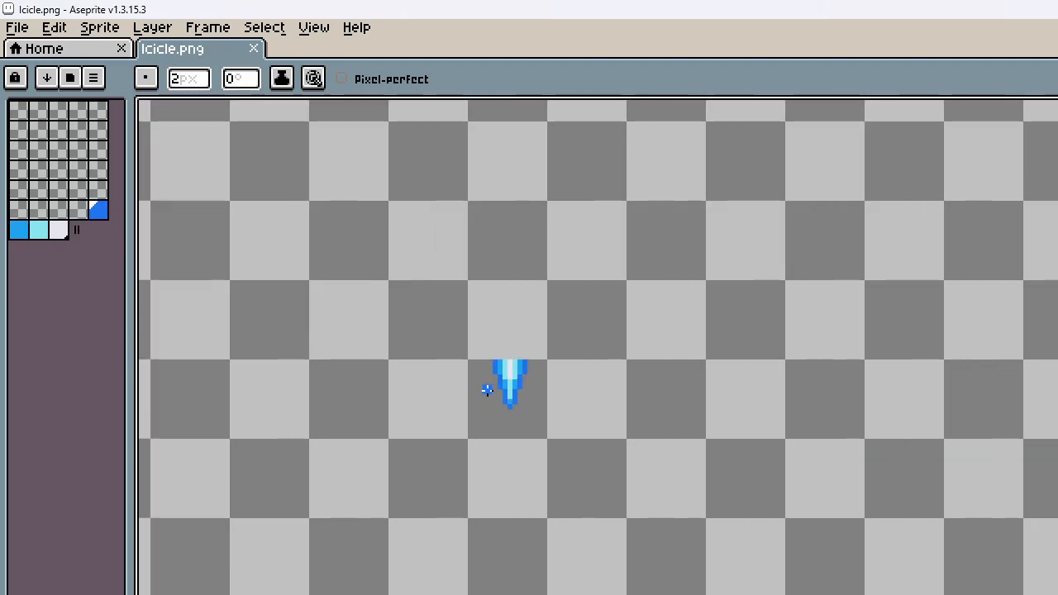
scroll(487, 391, "down", 1)
scroll(487, 390, "up", 2)
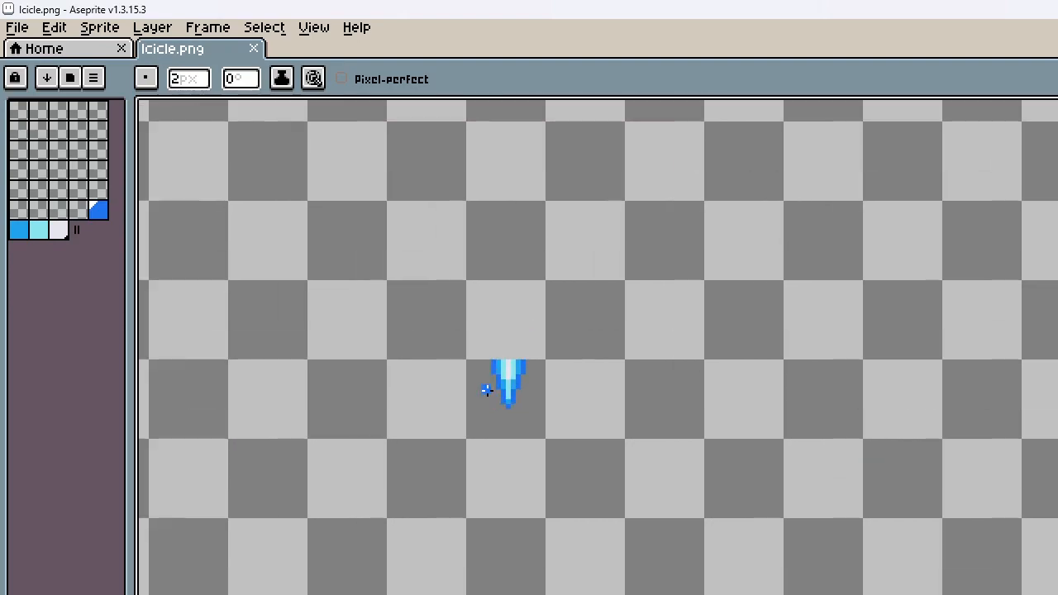
key("m")
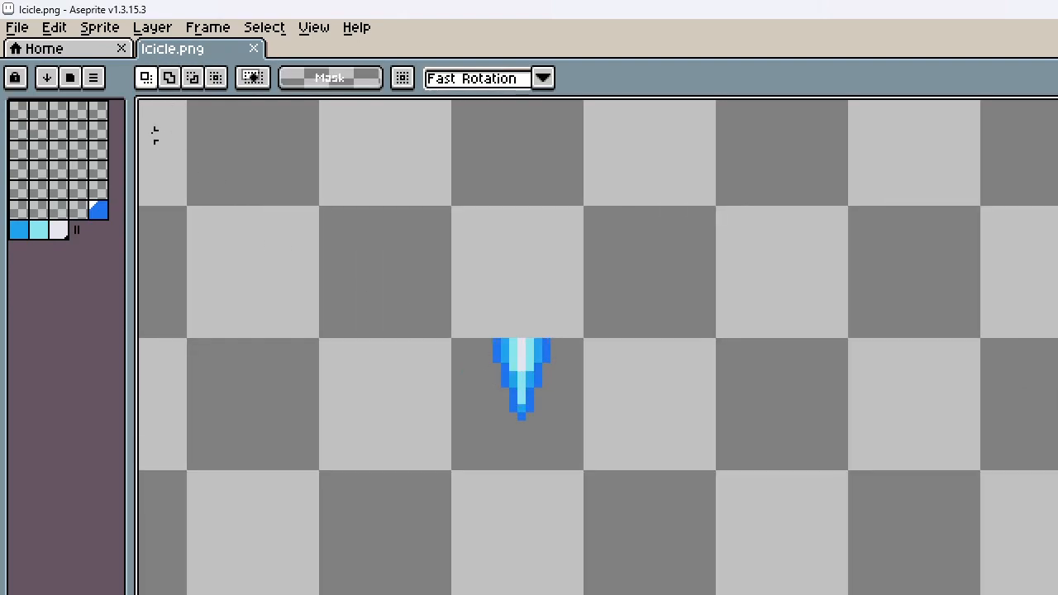
left_click(94, 77)
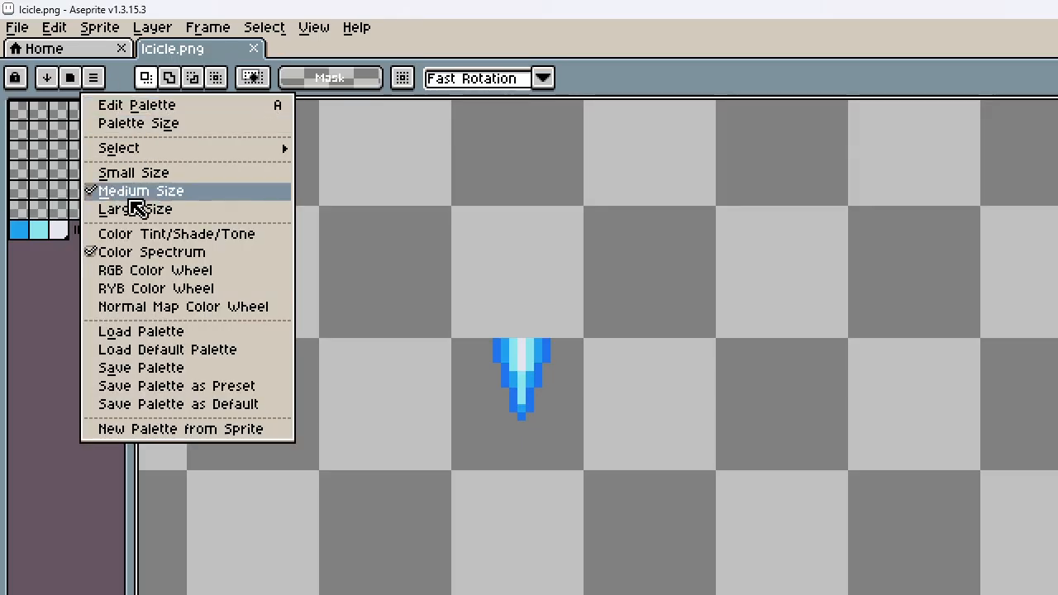
left_click(139, 331)
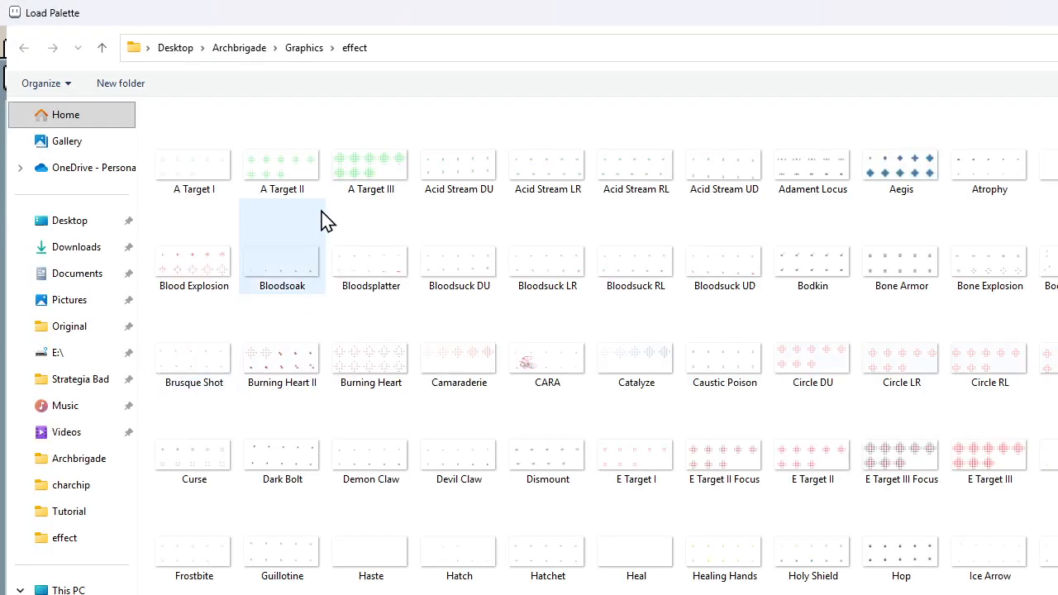
scroll(898, 367, "down", 4)
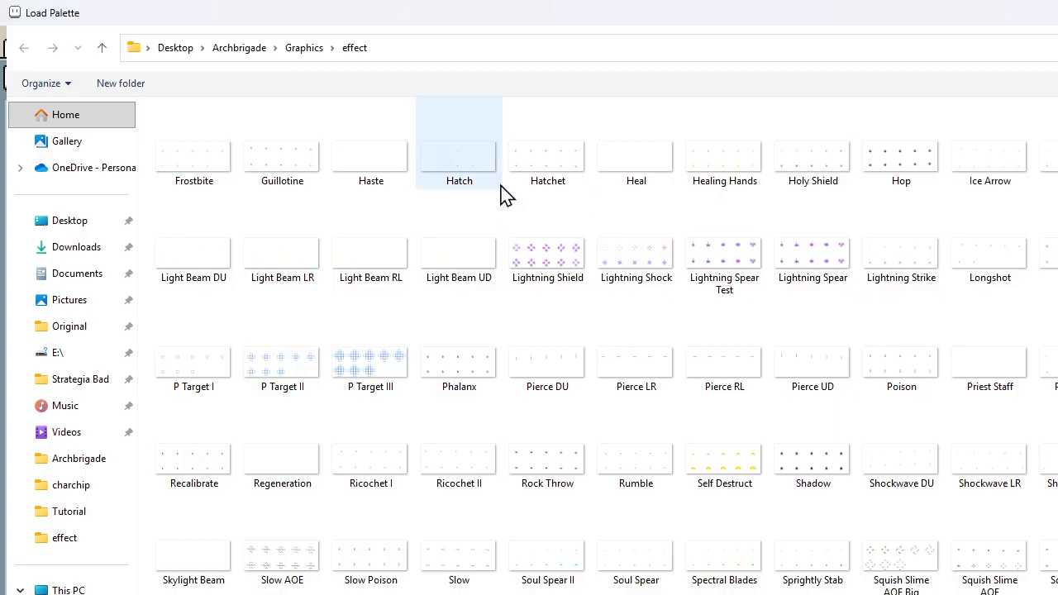
scroll(506, 196, "up", 3)
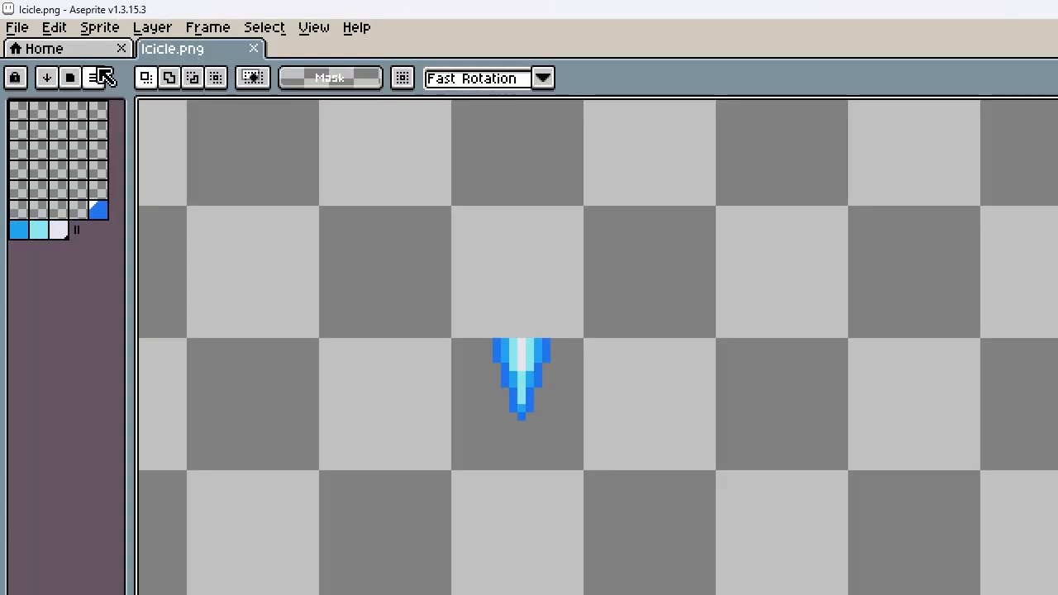
Load the default palette and choose a bright red as the foreground color
left_click(93, 77)
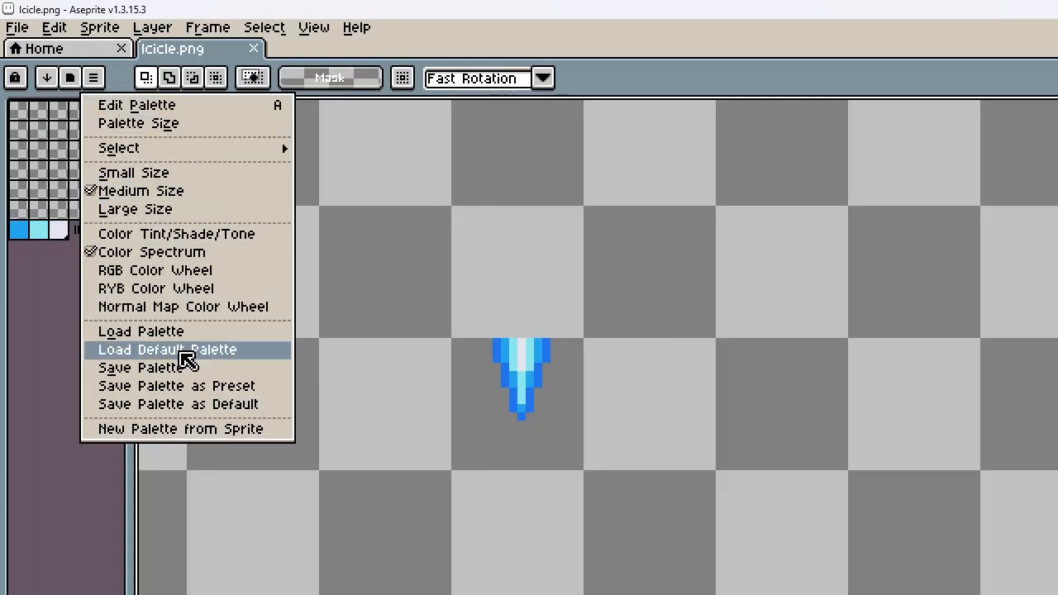
left_click(187, 350)
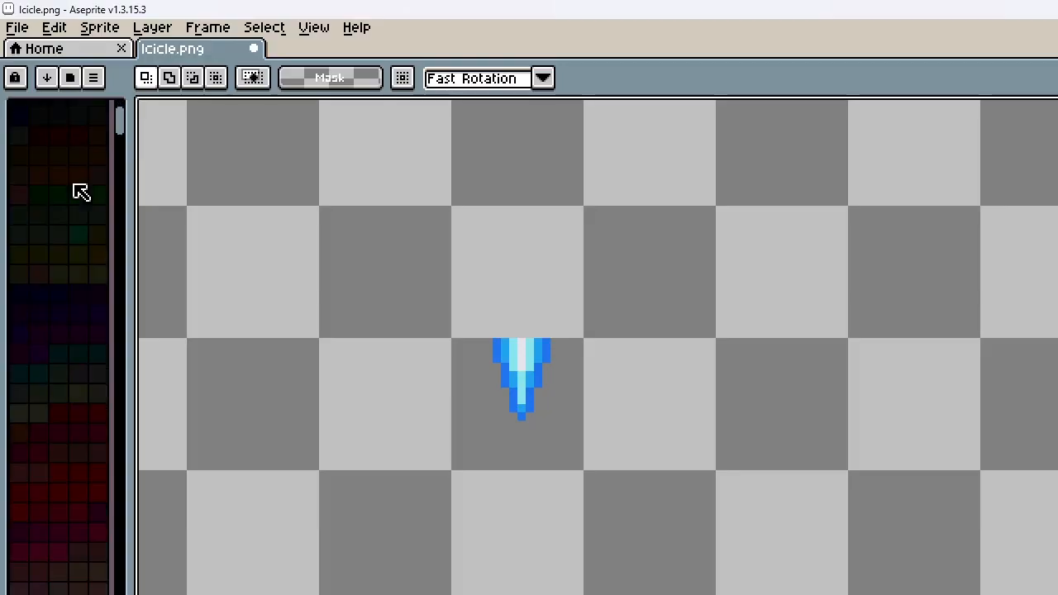
left_click_drag(123, 137, 127, 217)
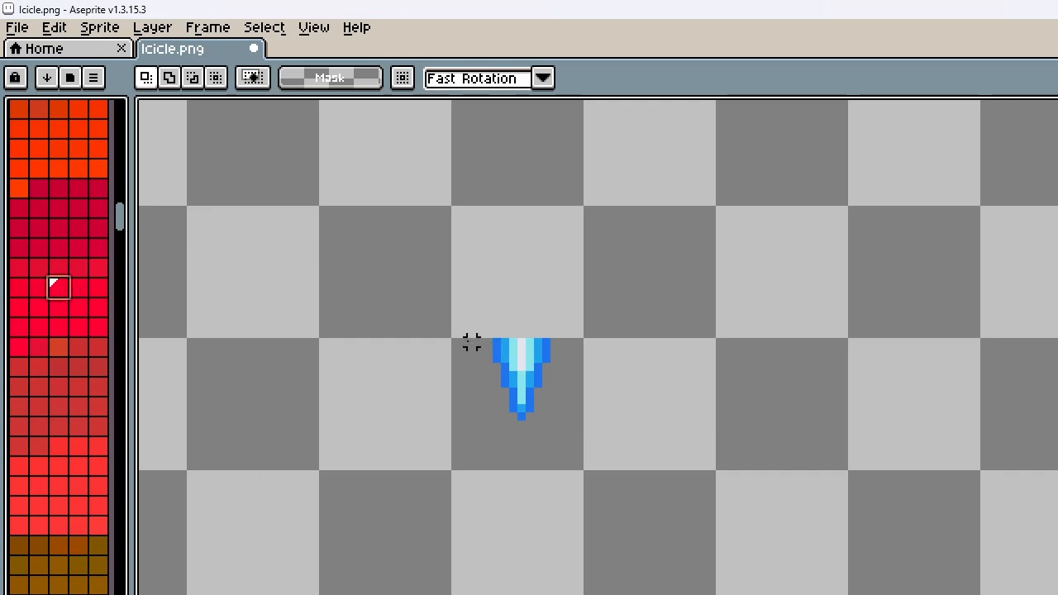
Fill a 32 by 32 pixel square over the first icicle with red, then clear its interior to leave a 2-pixel outline
left_click_drag(456, 344, 717, 594)
key("f")
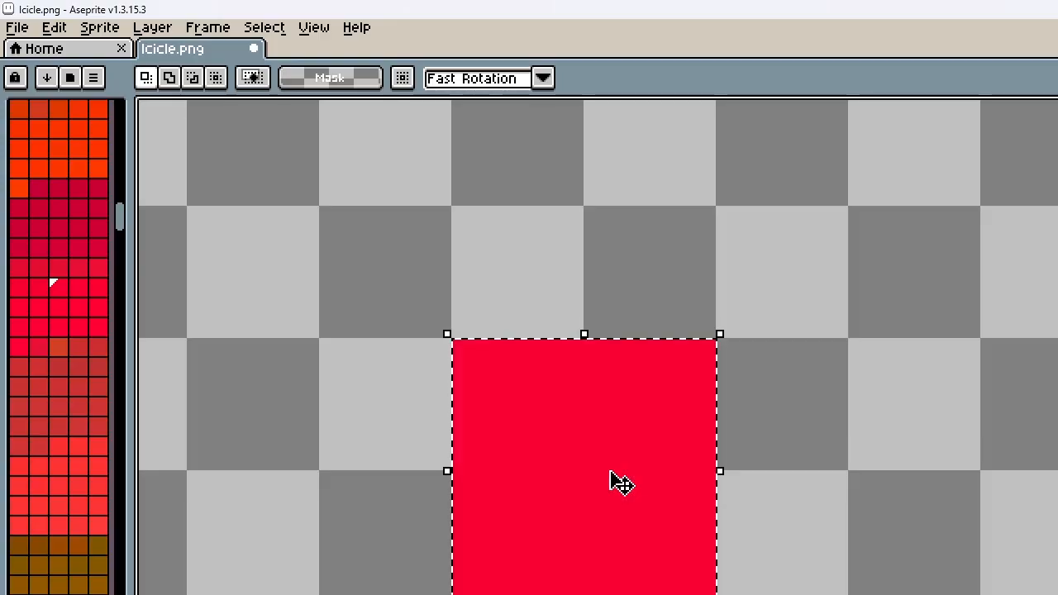
left_click(471, 327)
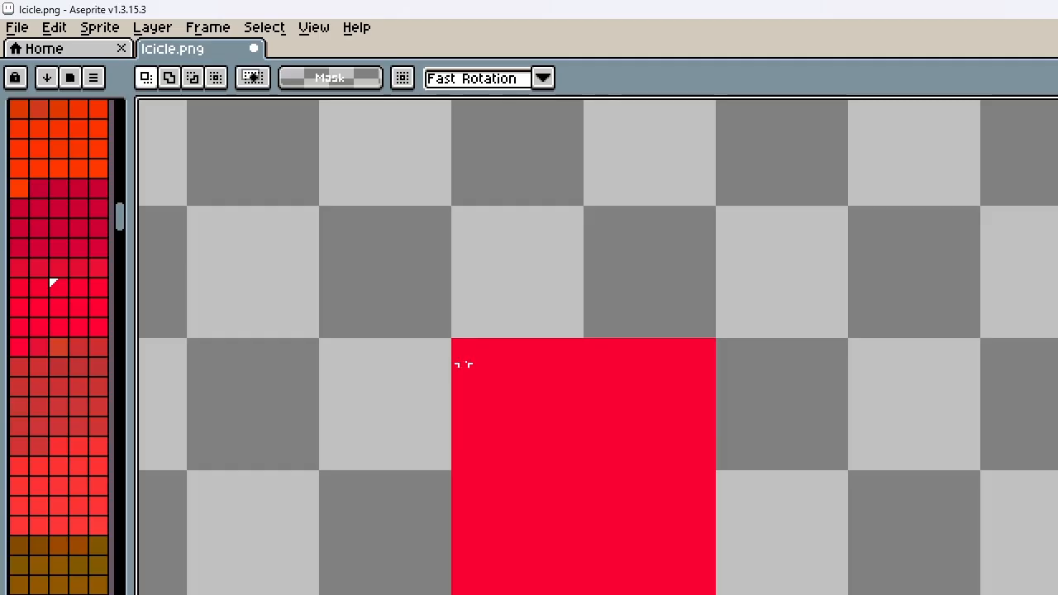
left_click_drag(472, 358, 697, 583)
key("Delete")
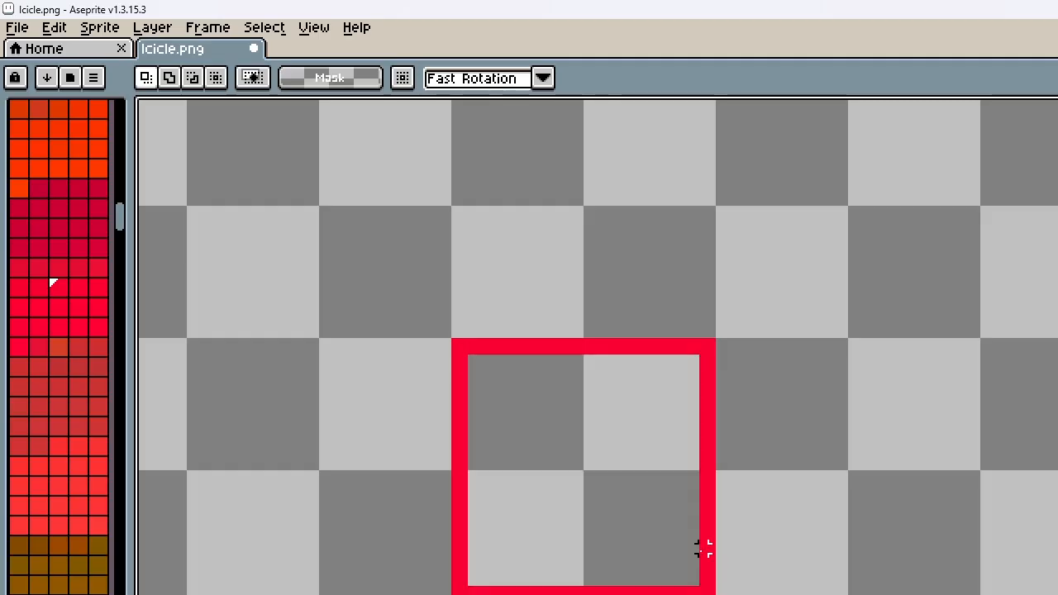
Copy the red square outline and place a pasted copy directly against its right side
scroll(743, 229, "down", 8)
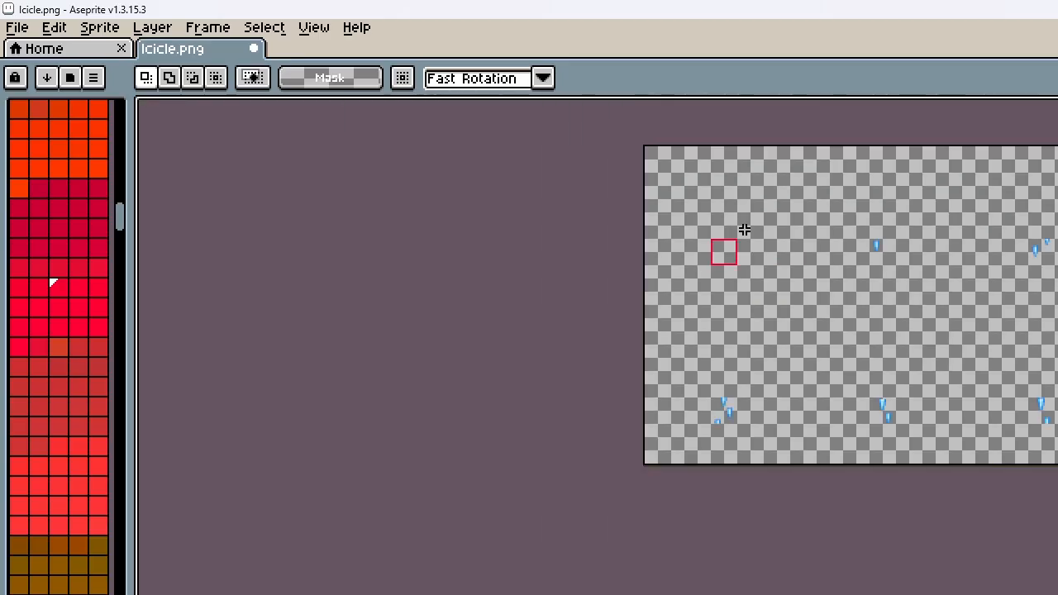
scroll(718, 240, "up", 6)
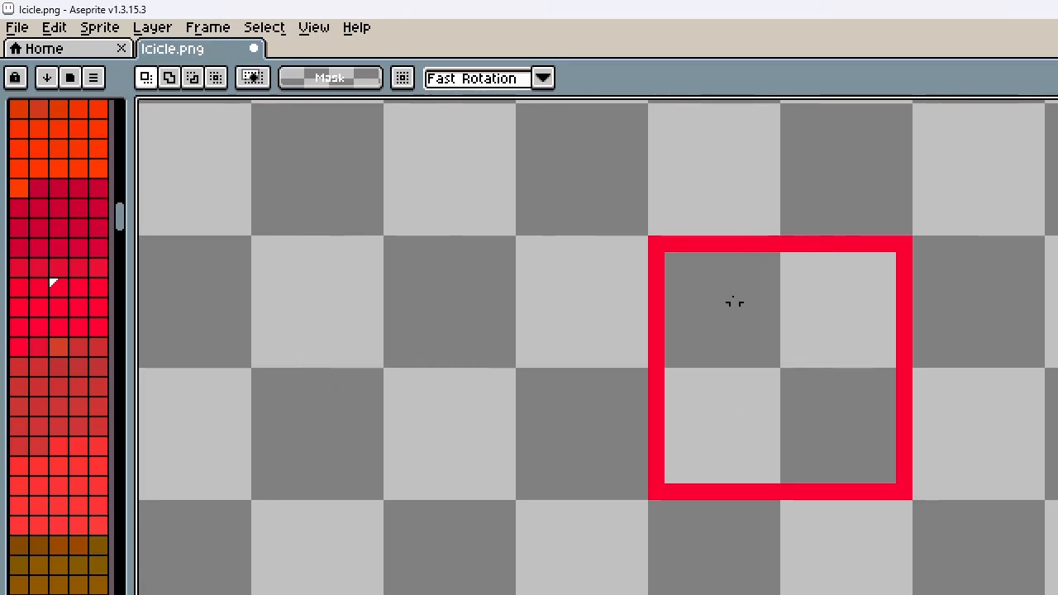
left_click_drag(653, 242, 914, 504)
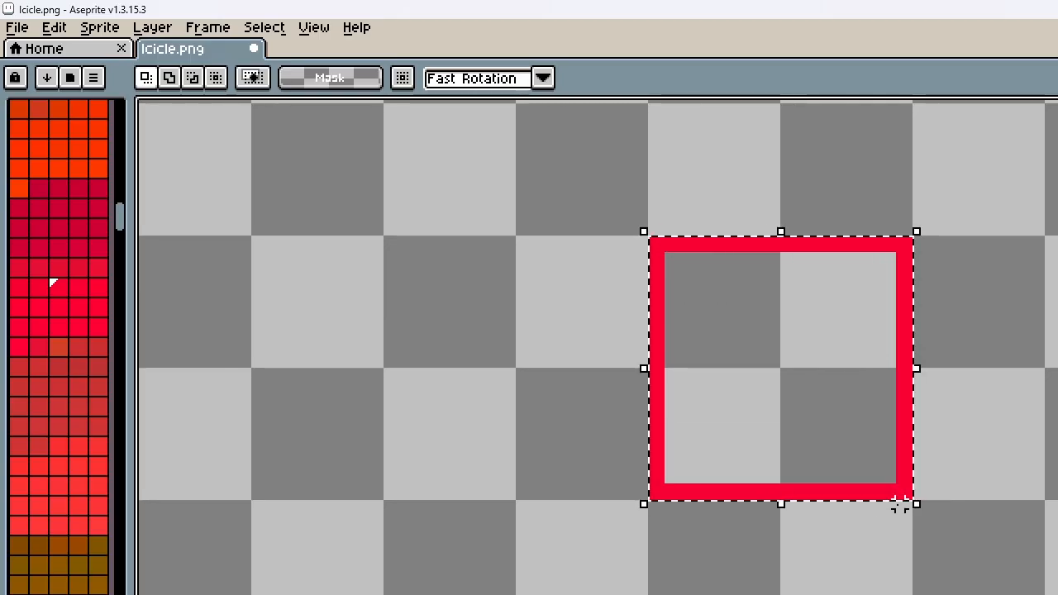
key("ctrl+c")
key("ctrl+v")
key("Right")
key("Right")
key("Right")
key("Right")
key("Right")
key("Right")
key("Right")
key("Right")
key("Right")
key("Right")
key("Right")
key("Right")
key("Right")
key("Right")
key("Right")
key("Right")
key("Right")
key("Right")
key("Right")
key("Right")
key("Right")
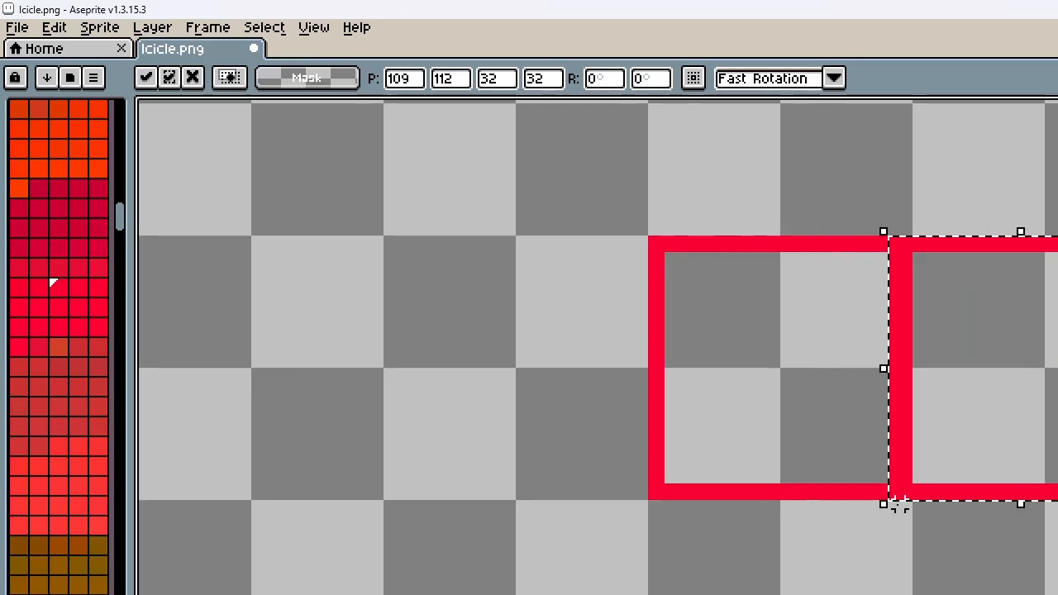
Stamp another copy of the outline directly against the center square's left side, at position 48, 112
key("shift+Left")
key("Left")
key("Left")
key("Left")
key("Left")
key("Left")
key("Left")
key("Left")
key("Left")
key("Left")
key("Left")
key("Left")
key("Left")
key("Left")
key("Left")
key("Left")
key("Left")
key("Left")
key("Left")
key("Left")
key("Left")
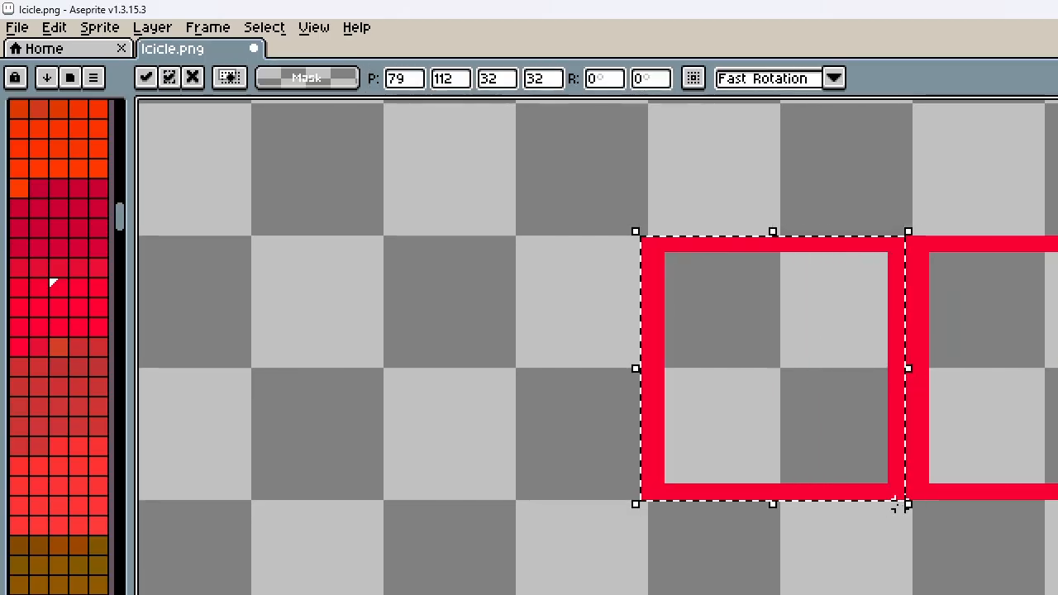
key("Left")
key("Left")
key("Left")
key("Left")
key("Left")
key("Left")
key("Left")
key("Left")
key("Left")
key("Left")
key("Left")
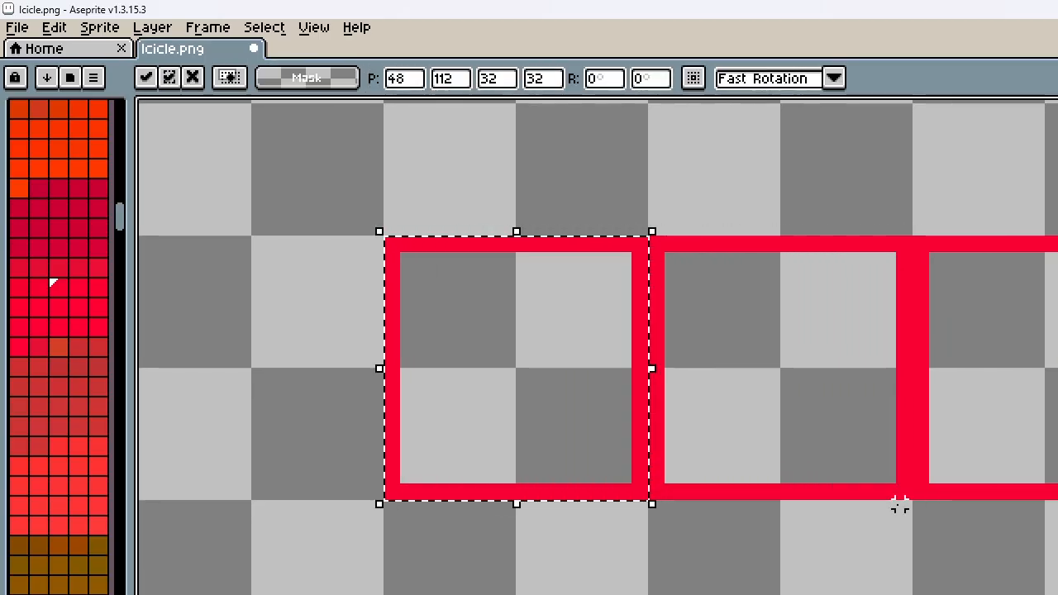
Stamp another copy of the outline directly below the center square, at position 80, 144
key("shift+Right")
key("Down")
key("Down")
key("Down")
key("Down")
key("Down")
key("Down")
key("Down")
key("Down")
key("Down")
key("Down")
key("Down")
key("Down")
key("Down")
key("Down")
key("Down")
key("Down")
key("Down")
key("Down")
key("Down")
key("Down")
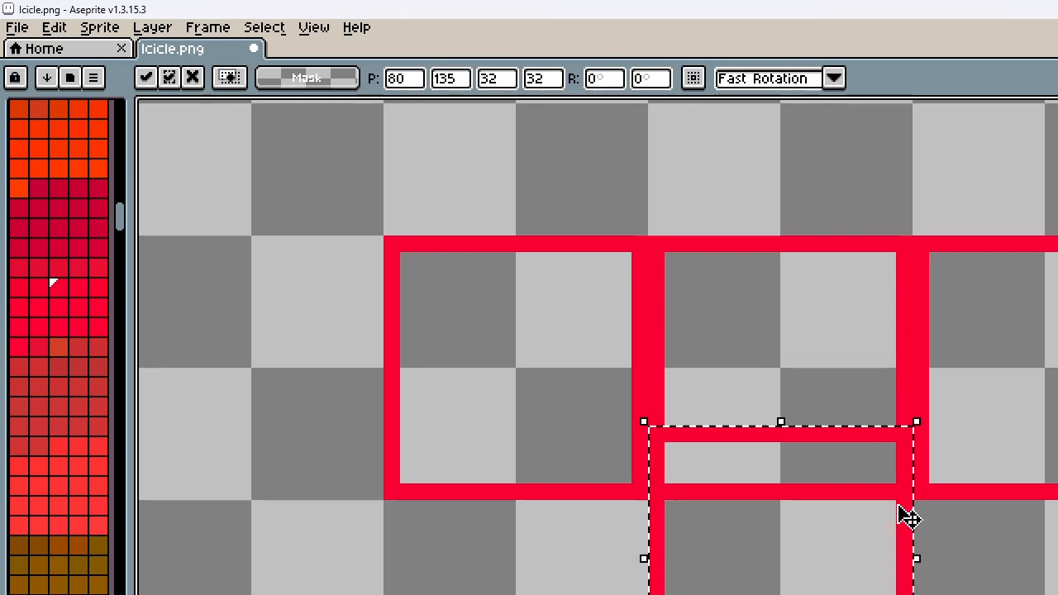
key("Down")
key("Down")
key("Up")
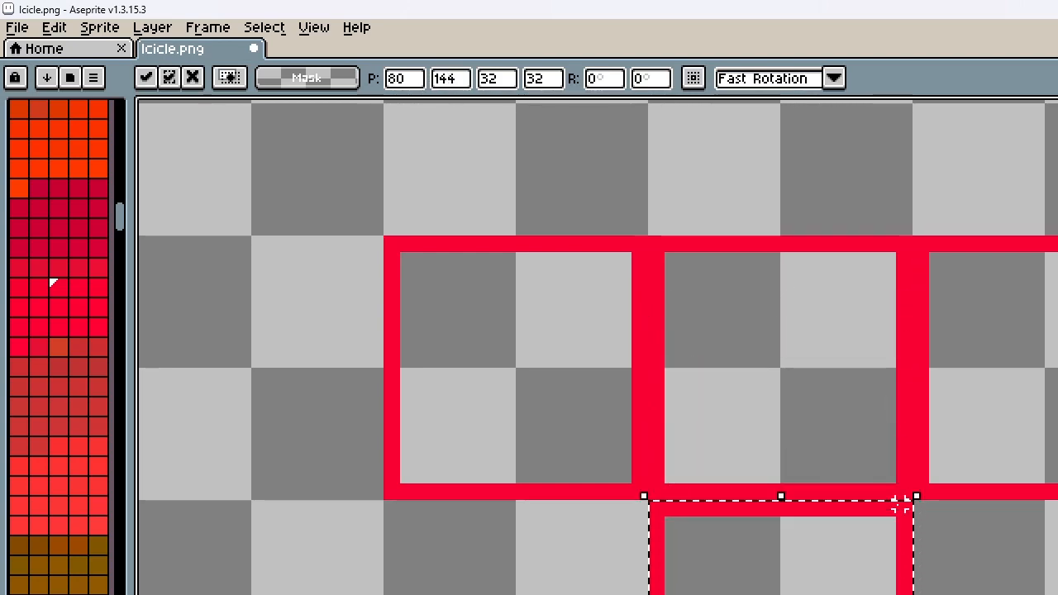
Place the last copy of the outline directly above the center square at position 80, 80 to complete the cross
key("shift+Up")
key("Up")
key("Up")
key("Up")
key("Up")
key("Up")
key("Up")
key("Up")
key("Up")
key("Up")
key("Up")
key("Up")
key("Up")
key("Up")
key("Up")
key("Up")
key("Up")
key("Up")
key("Up")
key("Up")
key("Up")
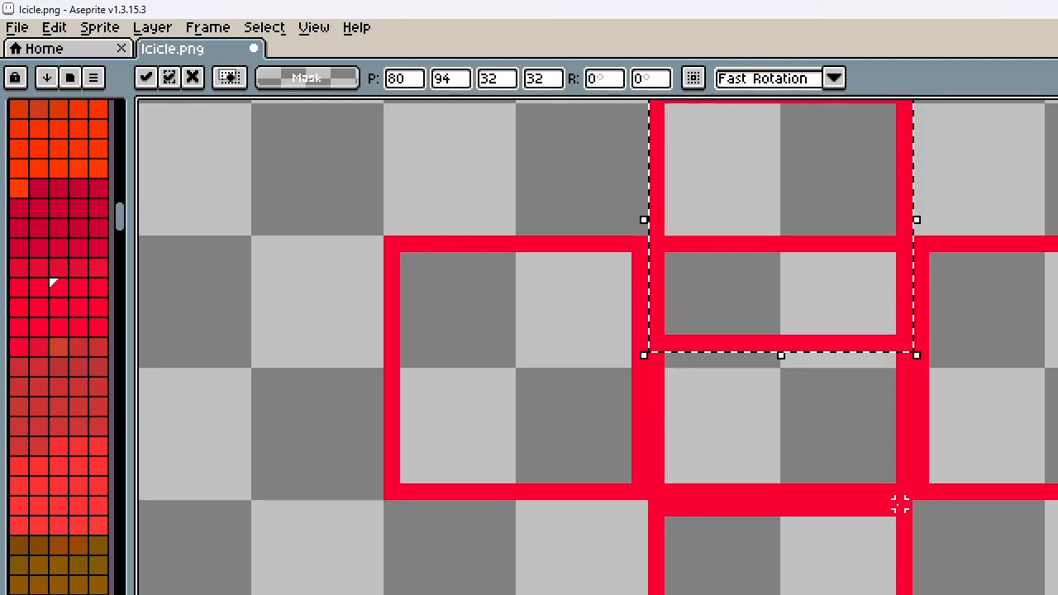
key("Down")
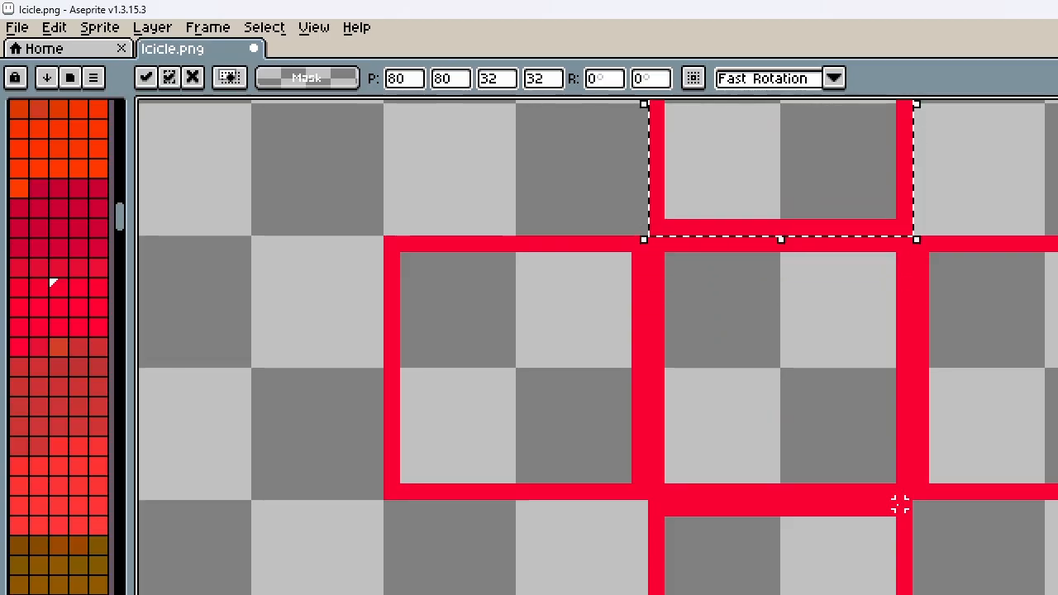
key("Return")
Cut all remaining icicles from the sprite sheet, keeping only the red cross of squares
scroll(707, 245, "down", 5)
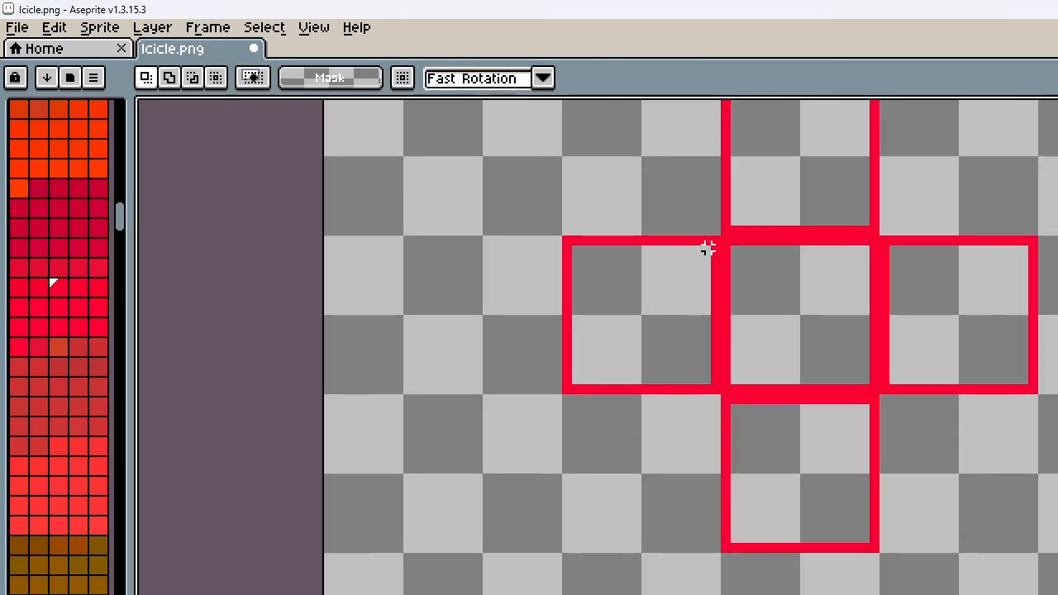
scroll(648, 252, "down", 2)
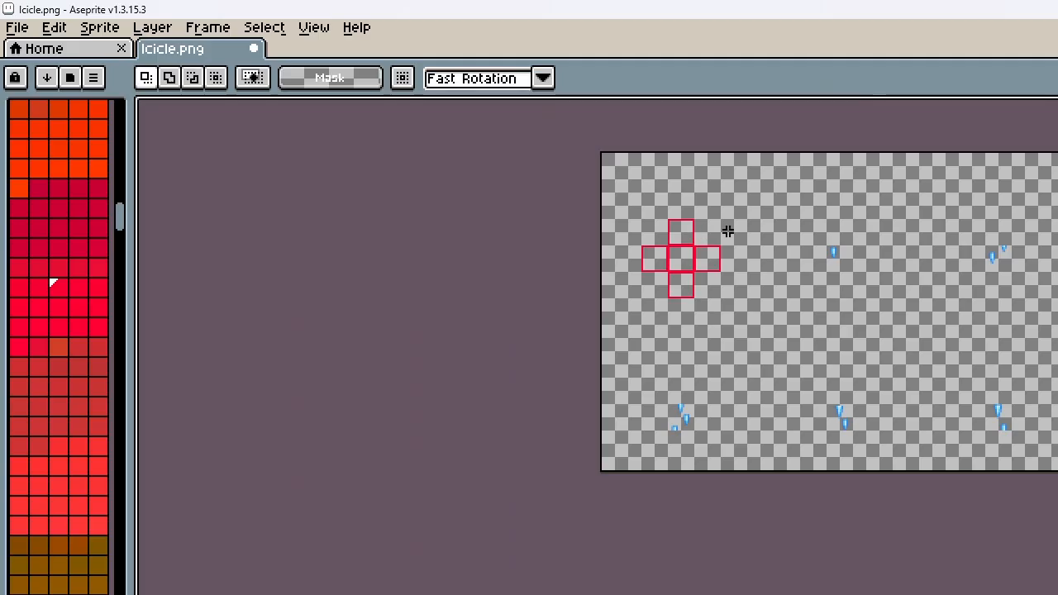
left_click_drag(784, 228, 1057, 471)
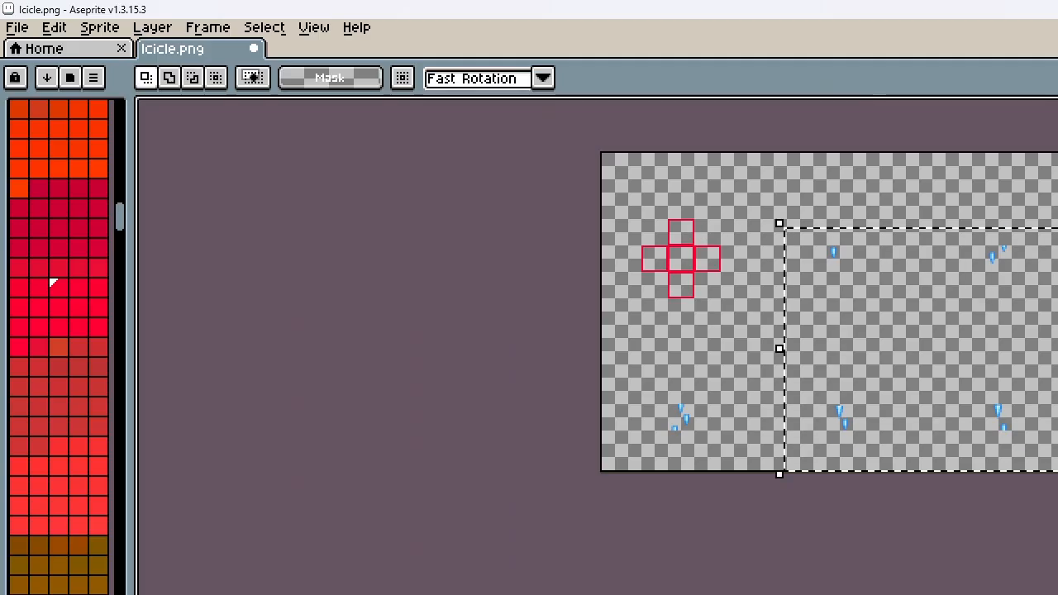
key("ctrl+x")
left_click_drag(642, 389, 786, 474)
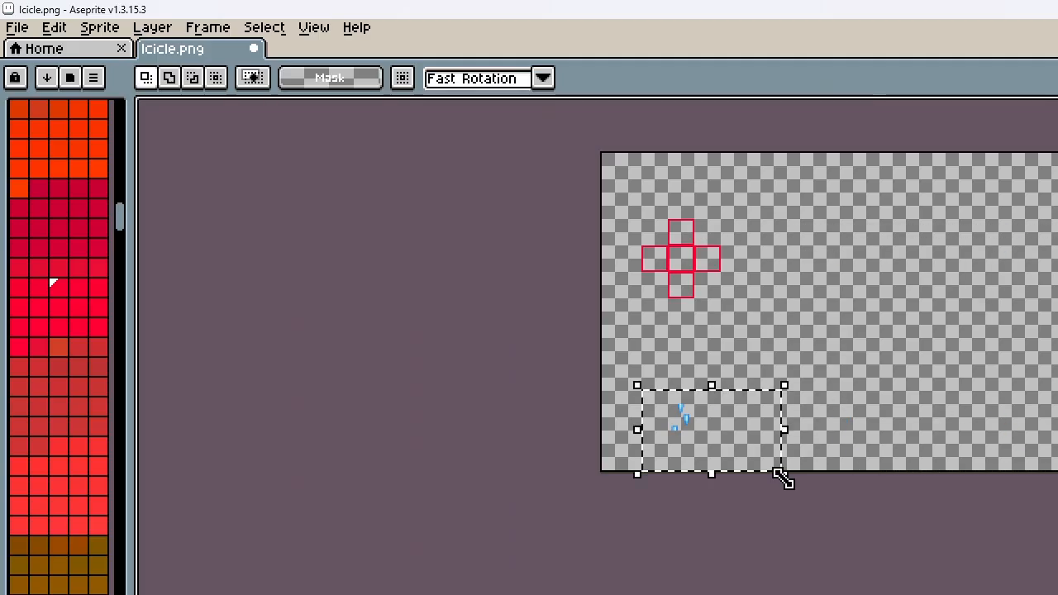
key("ctrl+x")
Save the red cross graphic under the new file name Enemy Target II.png
scroll(686, 249, "up", 3)
scroll(729, 445, "down", 2)
scroll(705, 328, "up", 2)
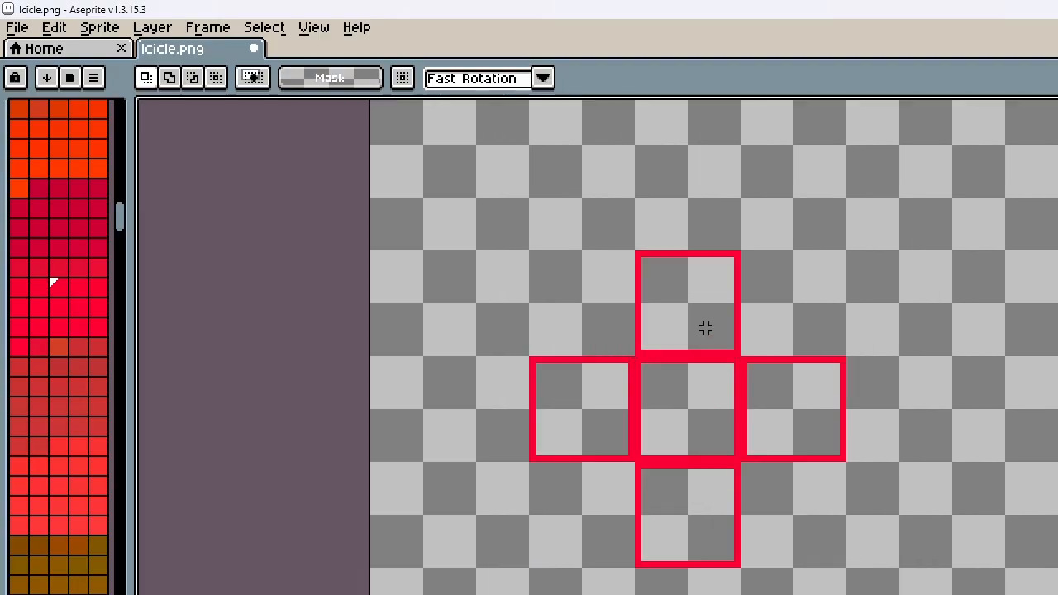
left_click(17, 28)
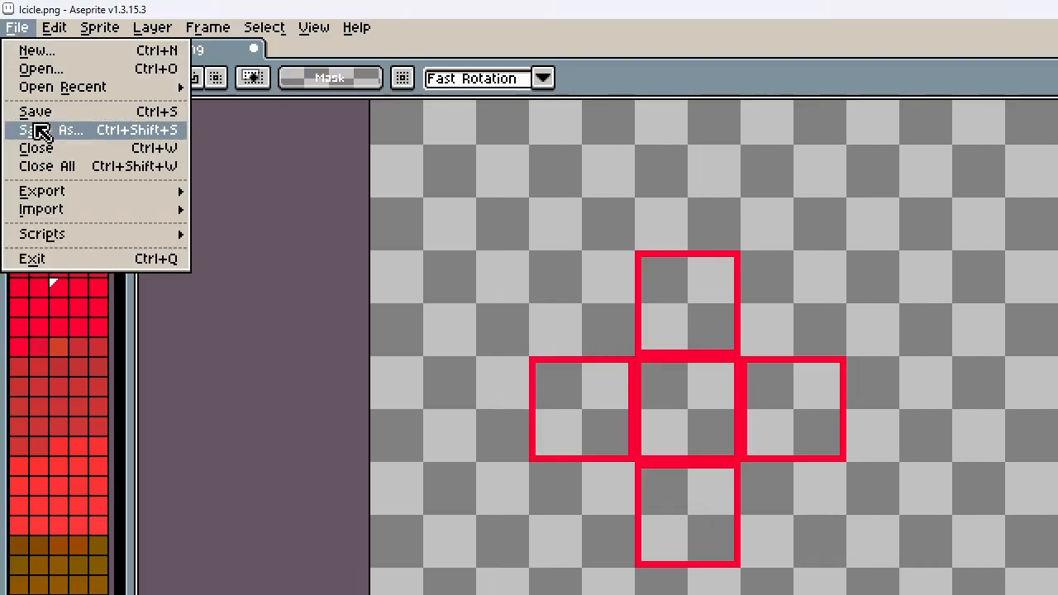
left_click(52, 129)
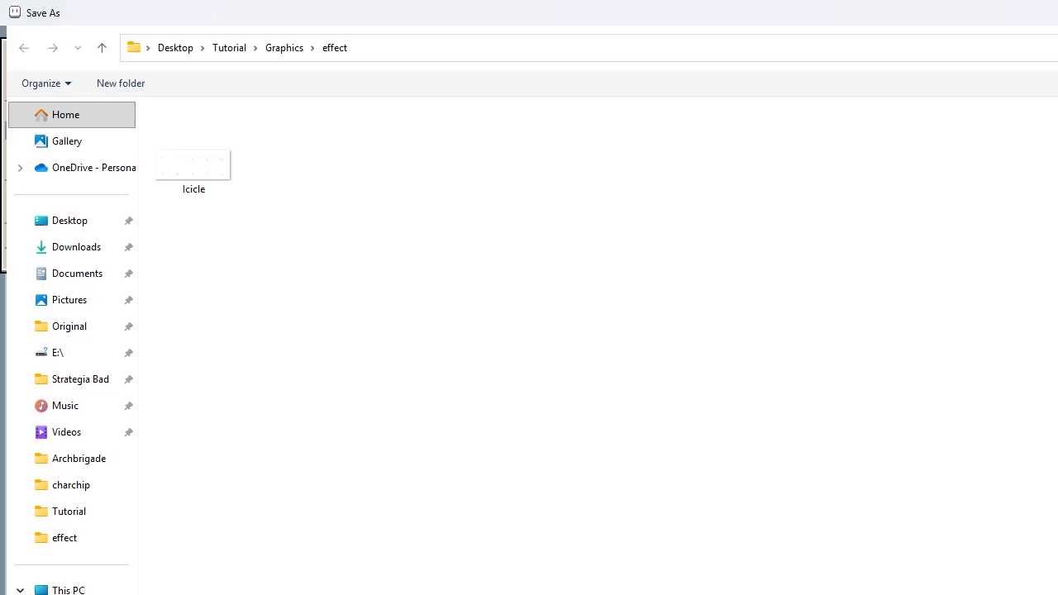
key("Return")
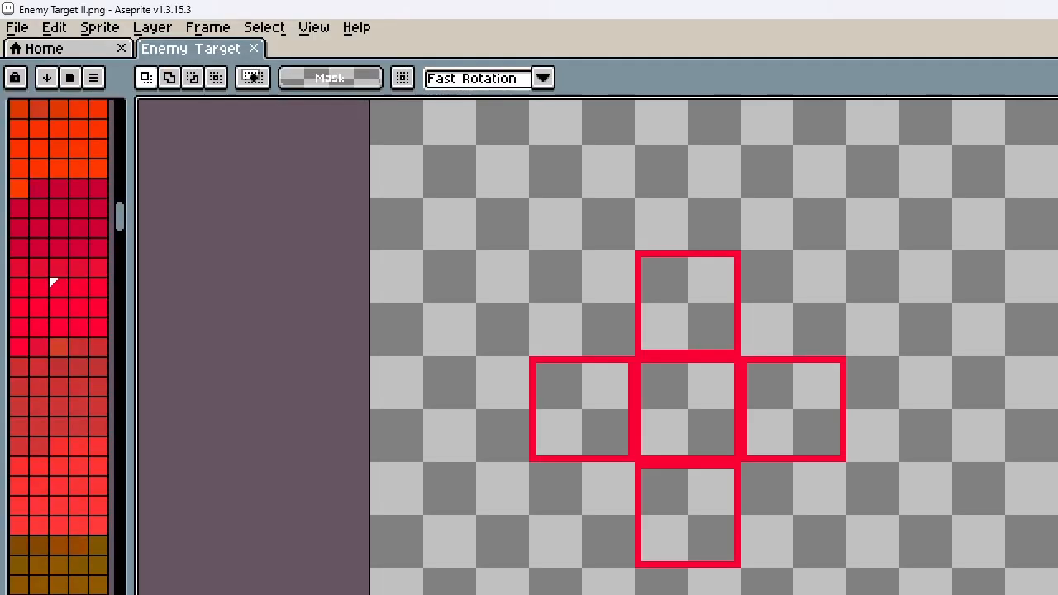
Save the graphic again as Enemy Target I.png and undo the edits back to the single center square
left_click(18, 27)
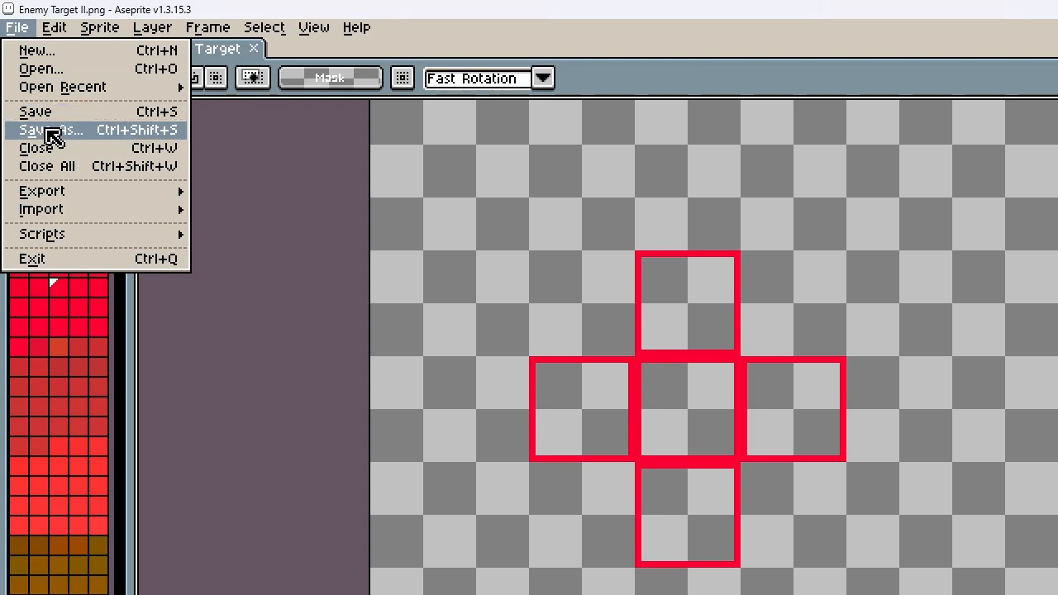
left_click(49, 132)
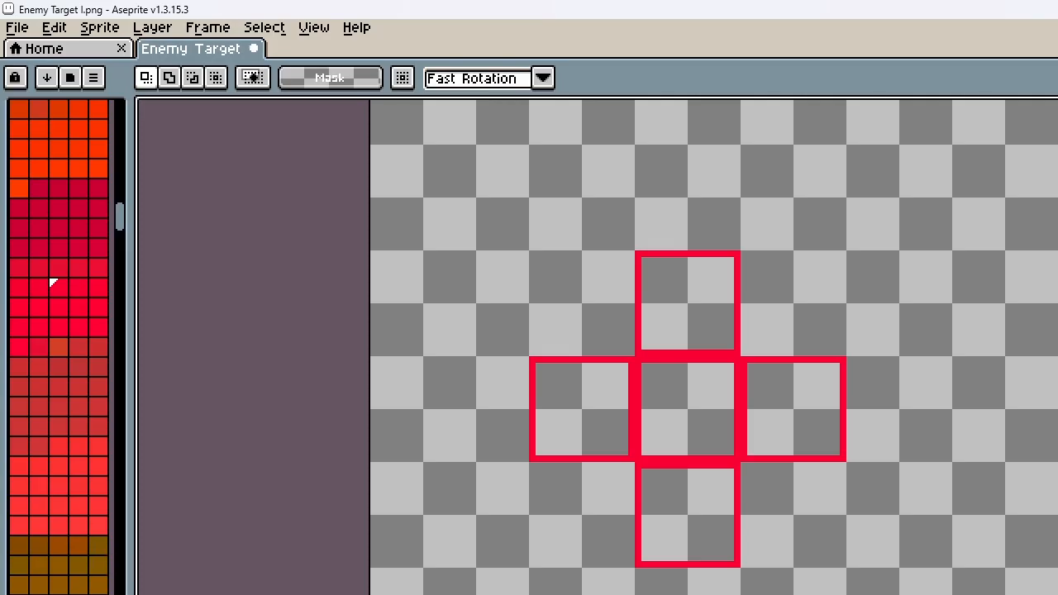
key("ctrl+z")
key("ctrl+z")
key("ctrl+z")
key("ctrl+z")
key("ctrl+z")
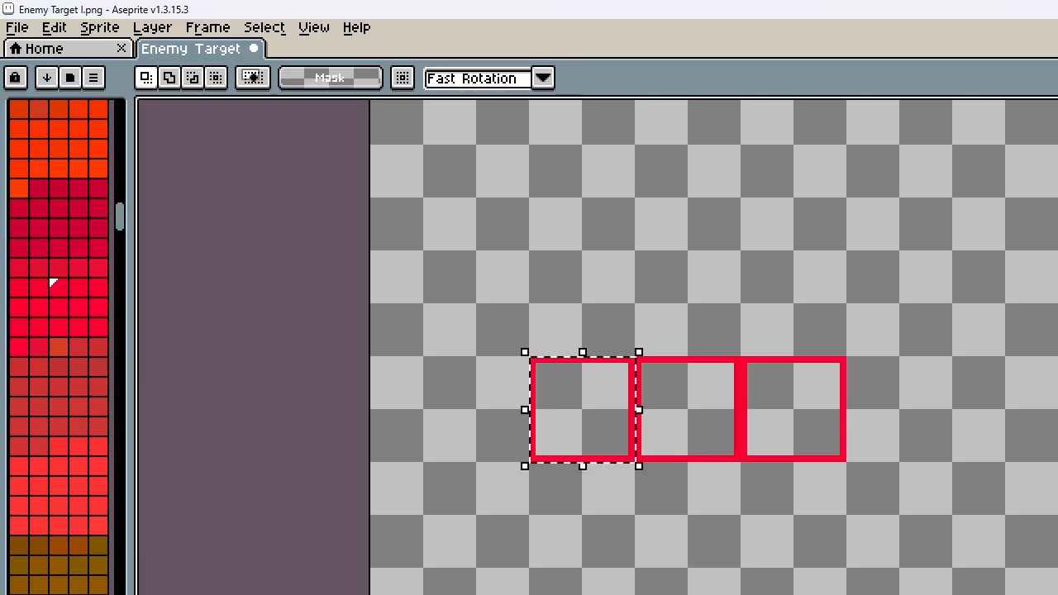
scroll(550, 504, "down", 5)
scroll(550, 503, "up", 1)
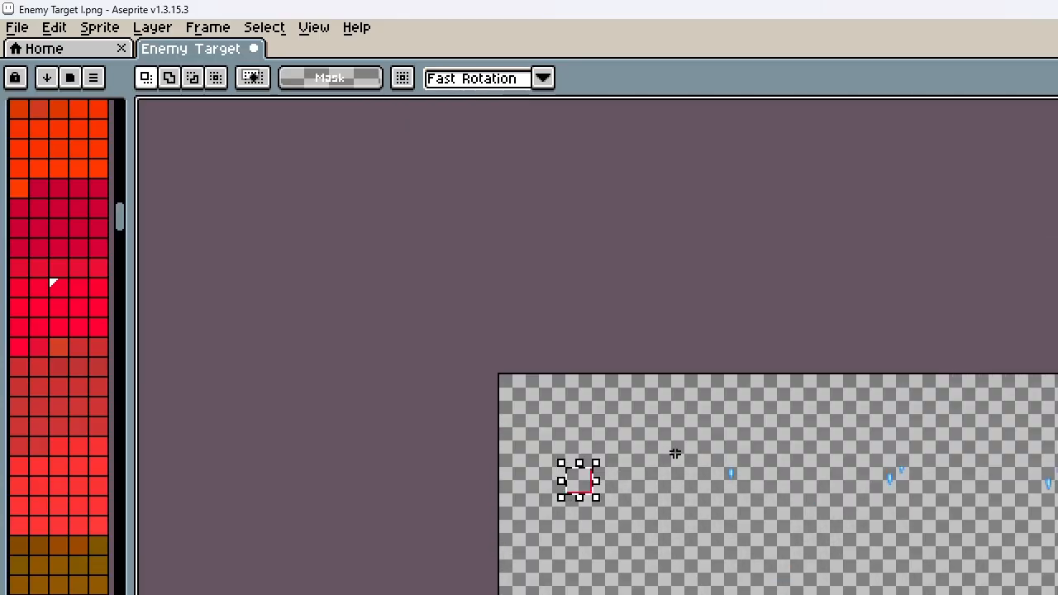
Delete the remaining icicles around the single red square and save Enemy Target I.png
left_click_drag(670, 425, 1057, 594)
key("Delete")
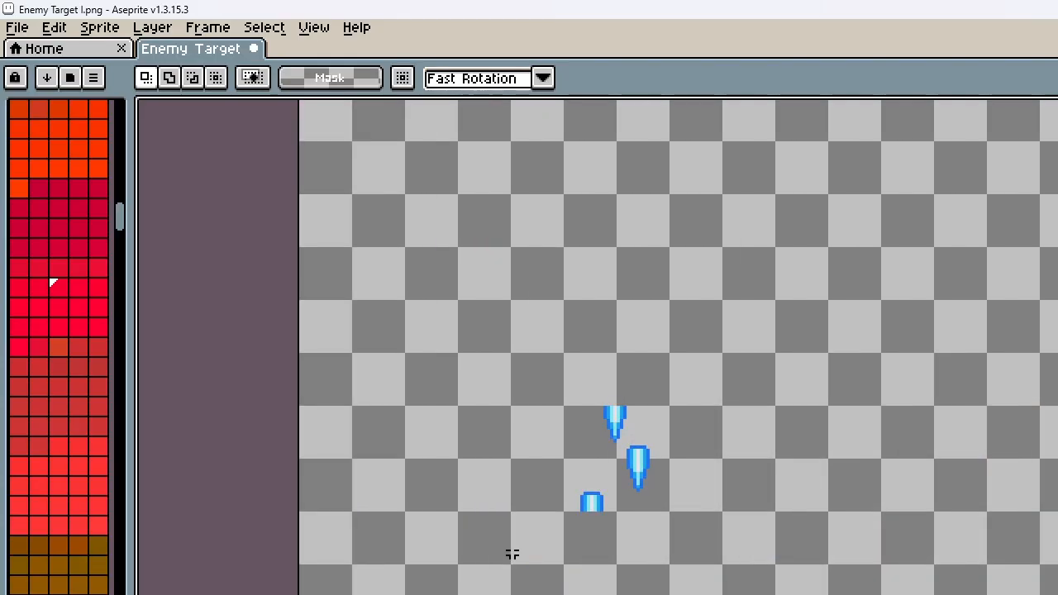
left_click_drag(459, 371, 843, 581)
key("Delete")
scroll(789, 583, "down", 4)
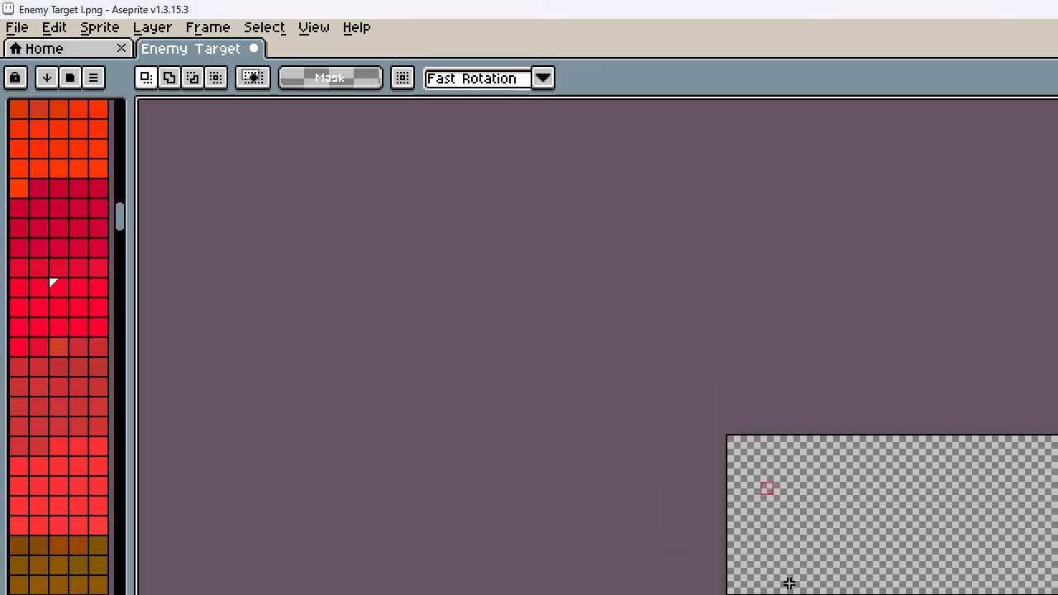
scroll(786, 571, "up", 2)
key("ctrl+s")
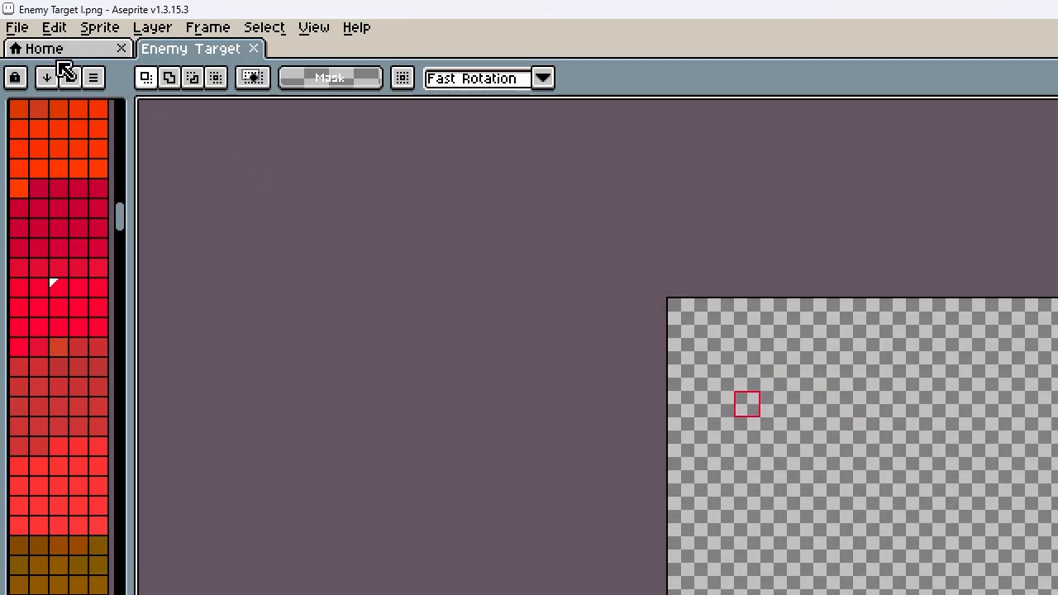
Close the Enemy Target I image, quit Aseprite and switch to the Tutorial project in SRPG Studio
left_click(255, 51)
key("alt+F4")
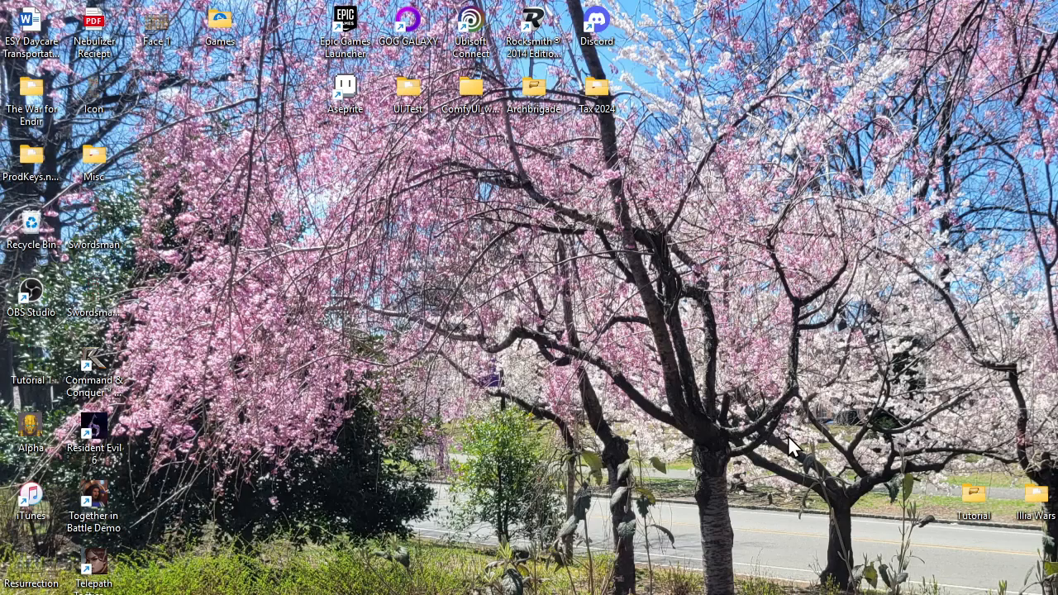
key("alt+Tab")
key("alt+Tab")
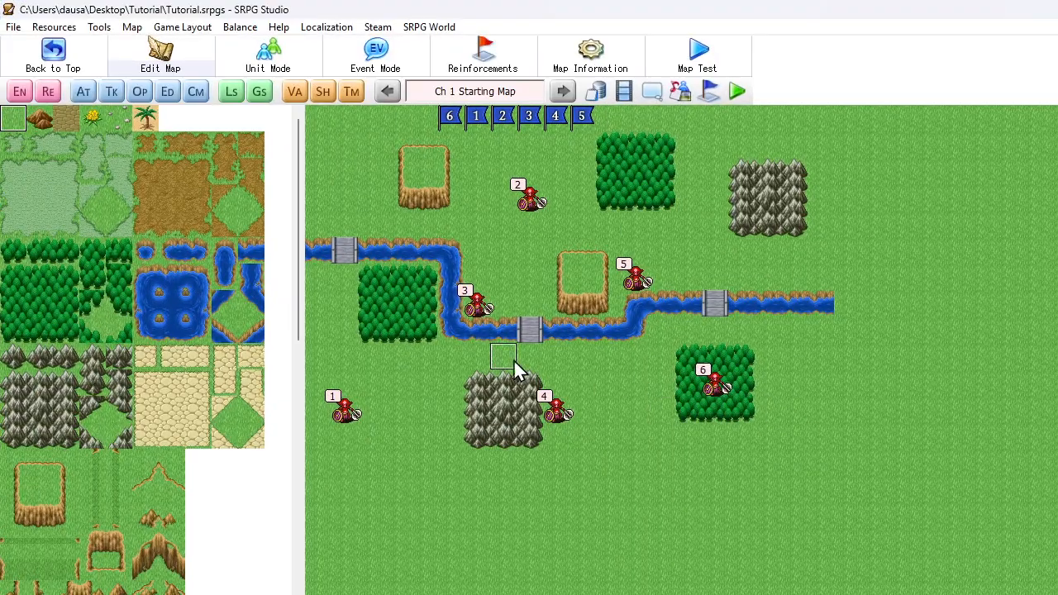
Import Enemy Target I.png and Enemy Target II.png together as original effect graphics
left_click(54, 28)
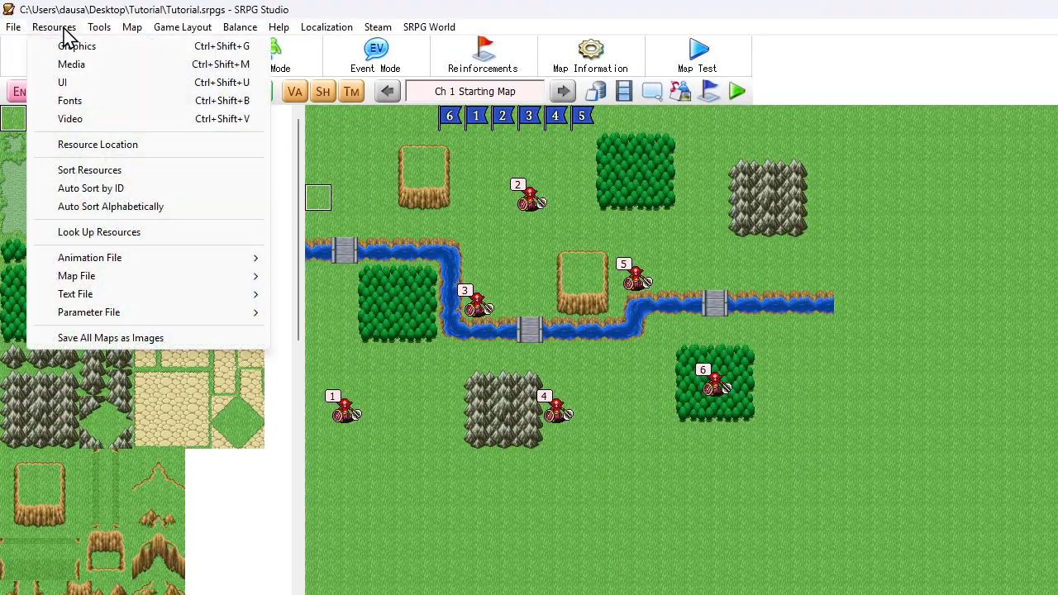
left_click(73, 46)
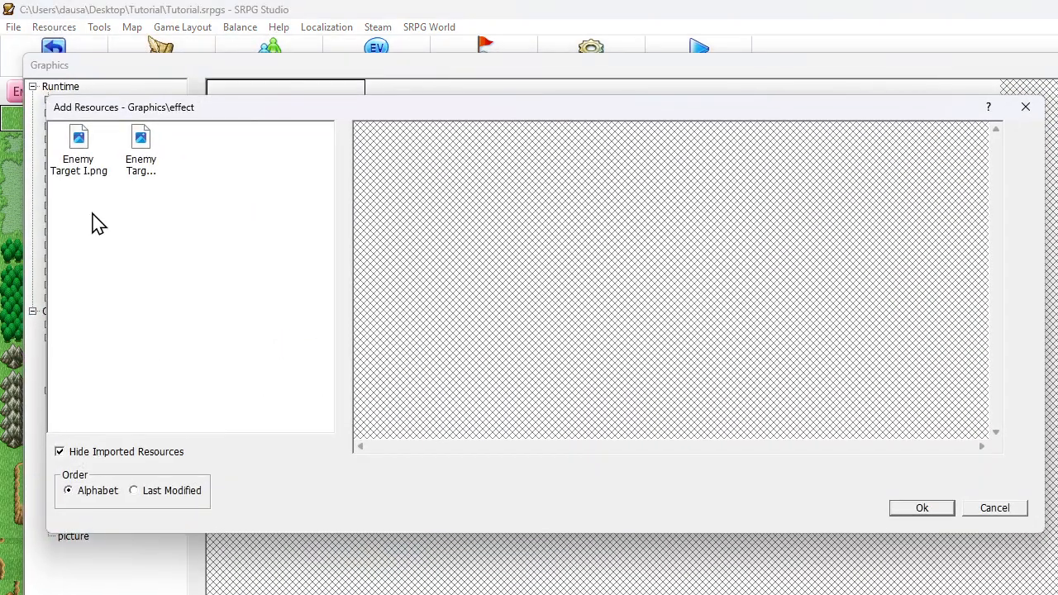
left_click(79, 151)
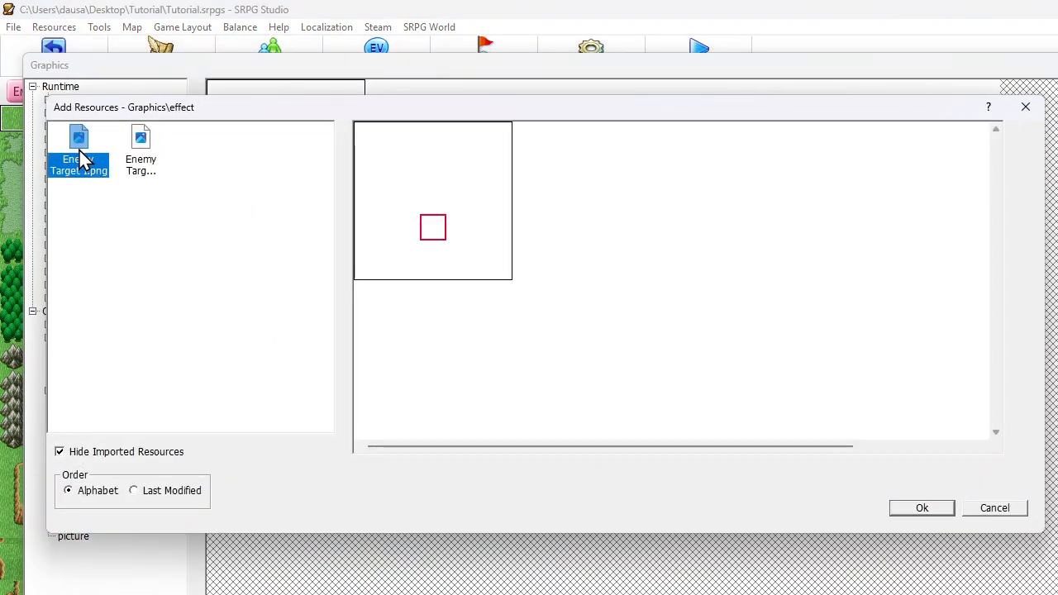
left_click(141, 143)
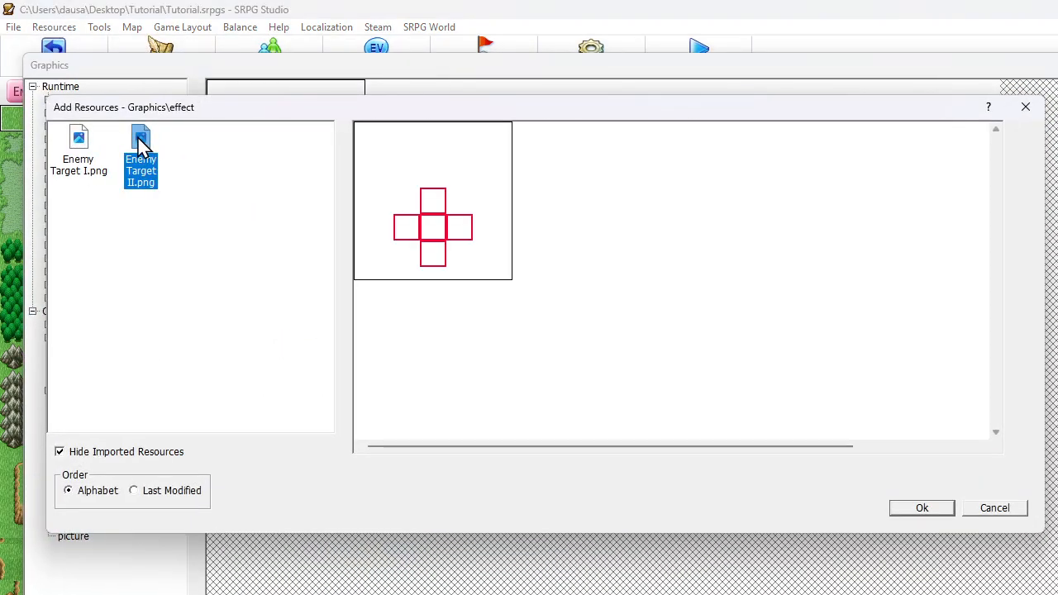
left_click(70, 153)
left_click(139, 153, "ctrl")
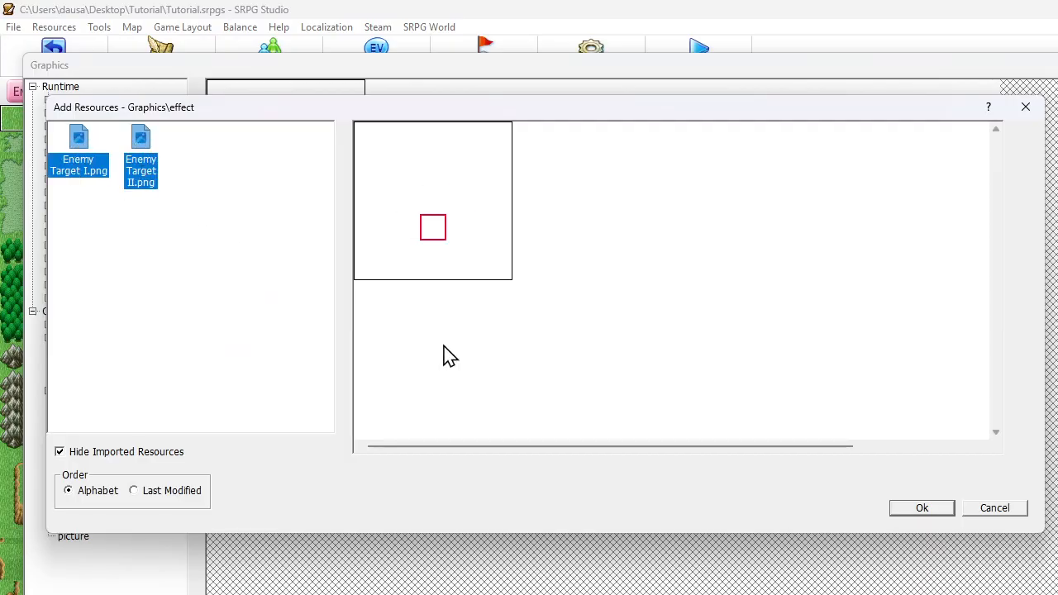
left_click(899, 508)
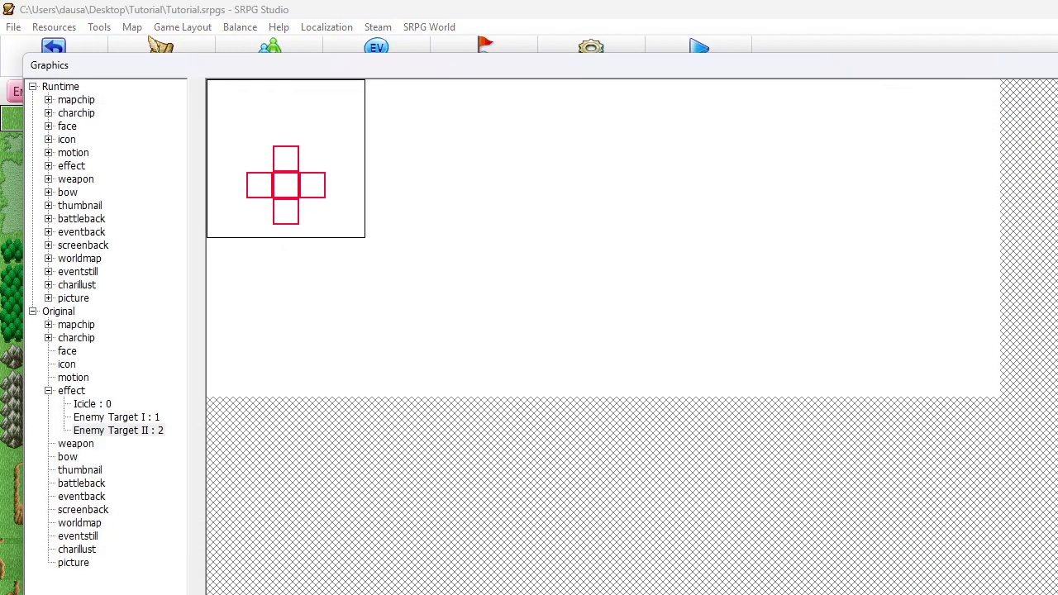
key("Escape")
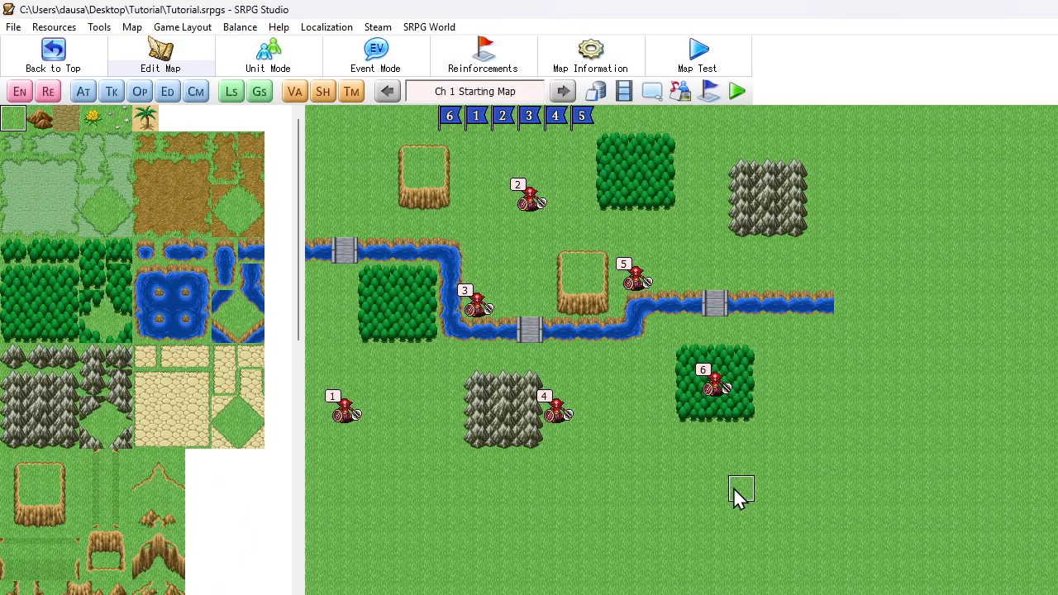
Create an original effect animation named Enemy Target I that uses the Enemy Target I graphic
left_click(622, 91)
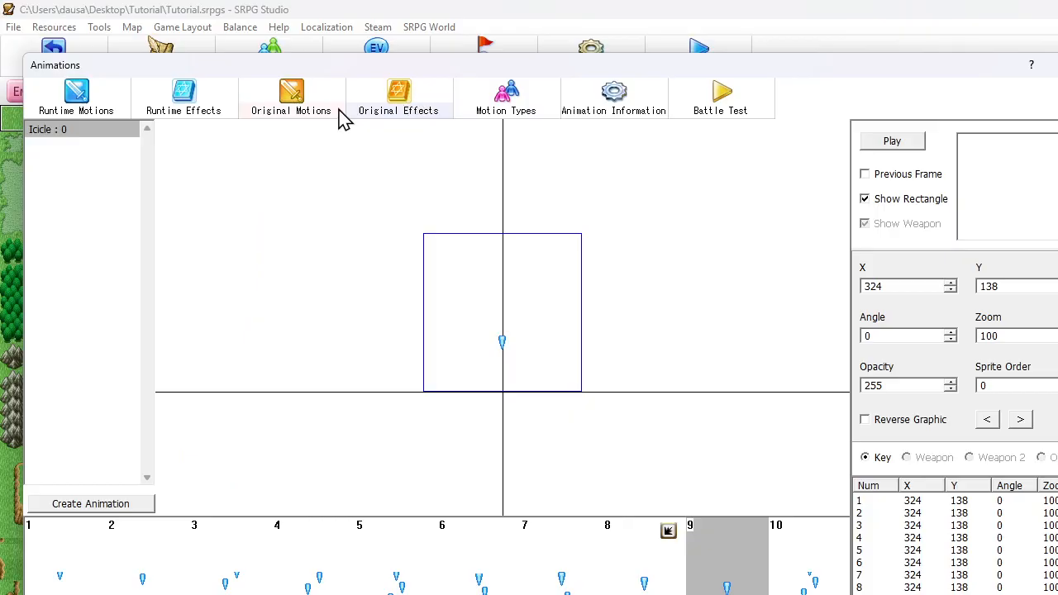
right_click(93, 152)
left_click(108, 163)
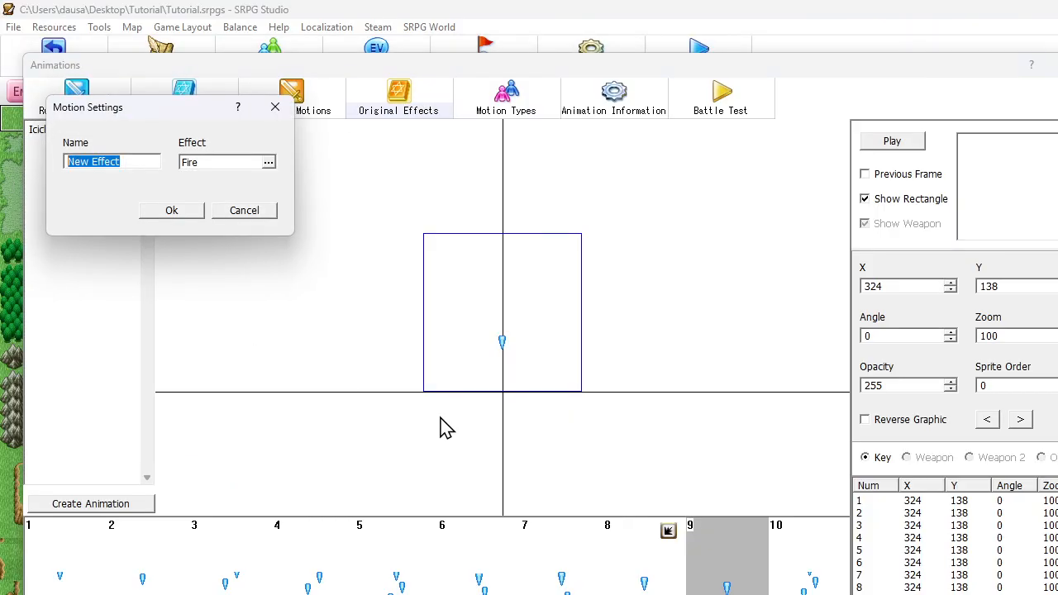
type("Enemy Target I")
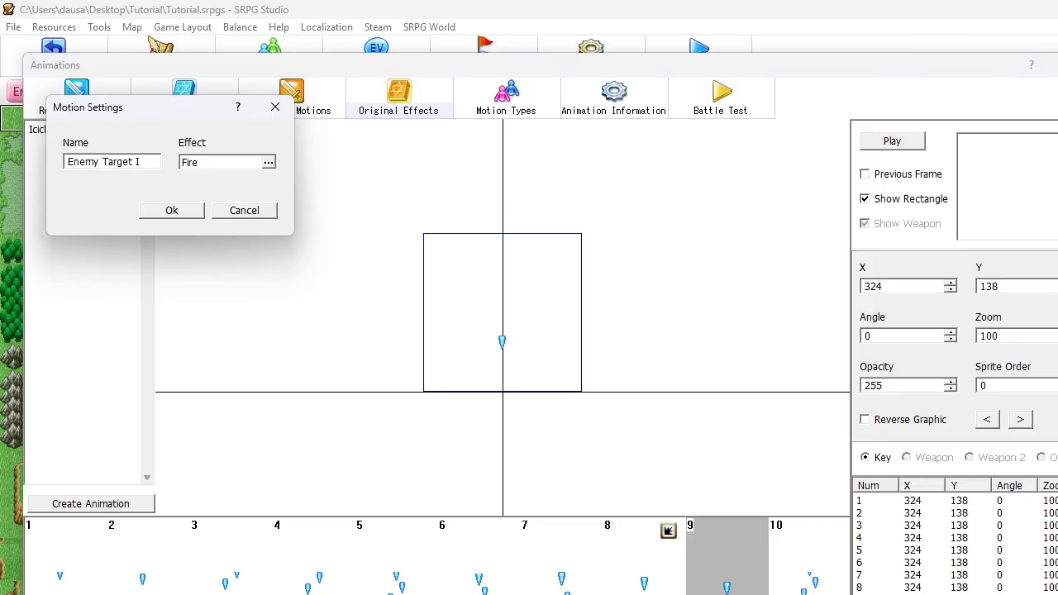
left_click(263, 168)
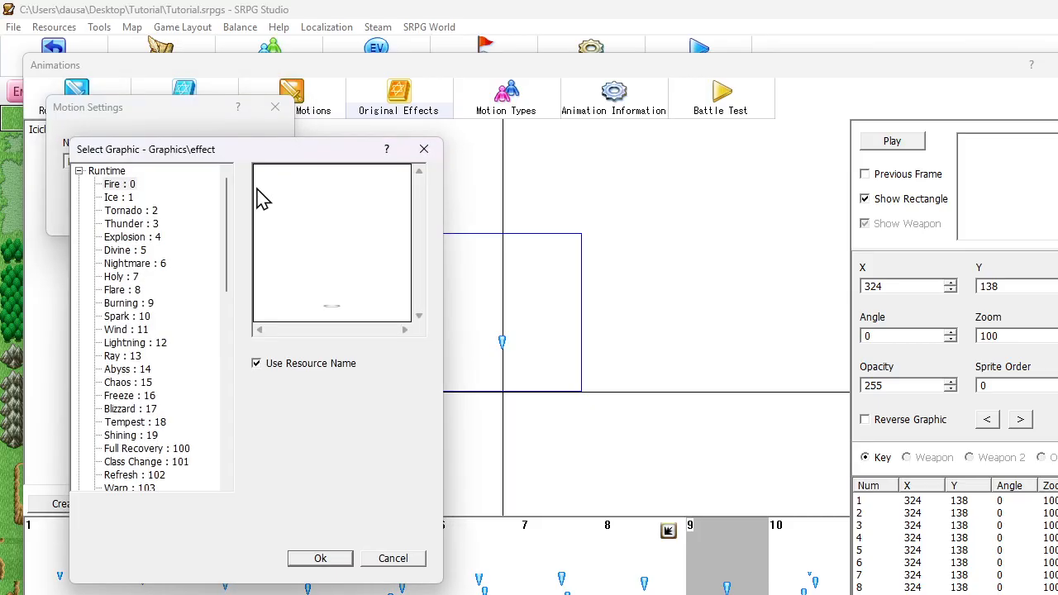
left_click_drag(230, 204, 224, 439)
left_click(183, 465)
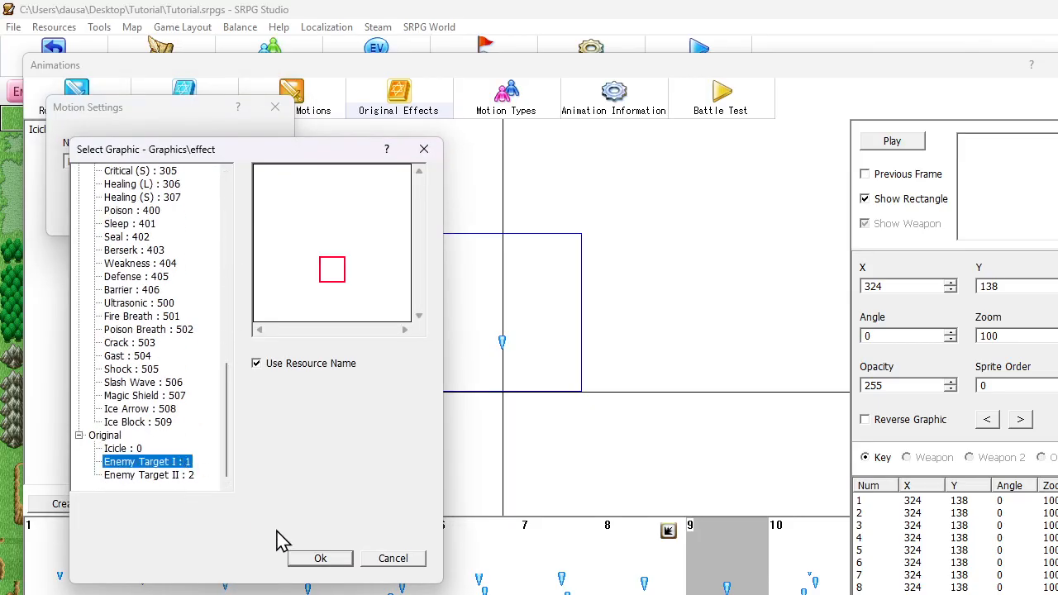
left_click(318, 558)
left_click(170, 212)
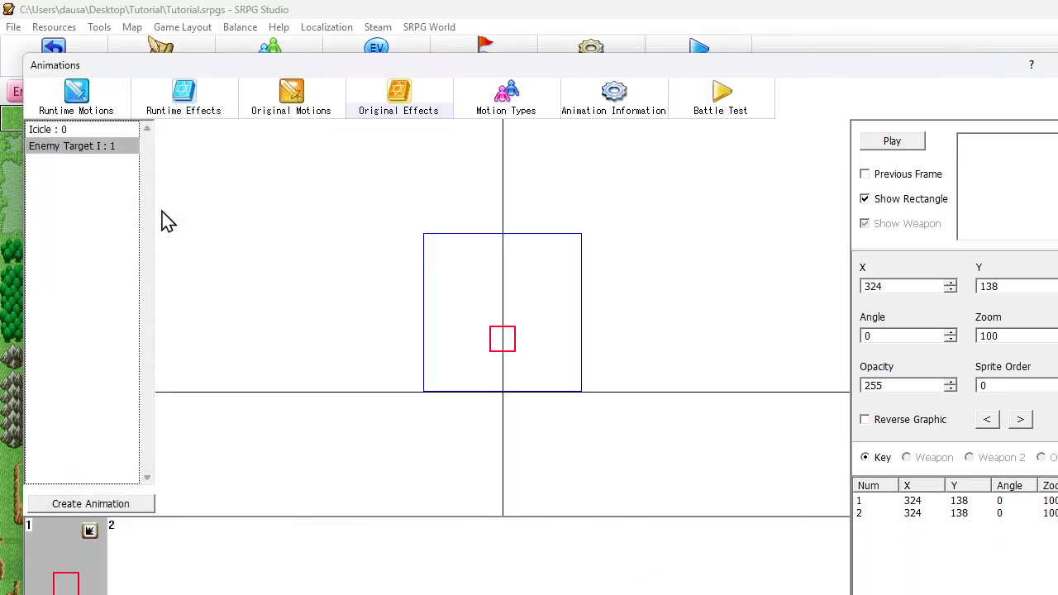
Duplicate the Enemy Target I effect and change the copy's graphic and name to Enemy Target II
key("ctrl+v")
right_click(93, 169)
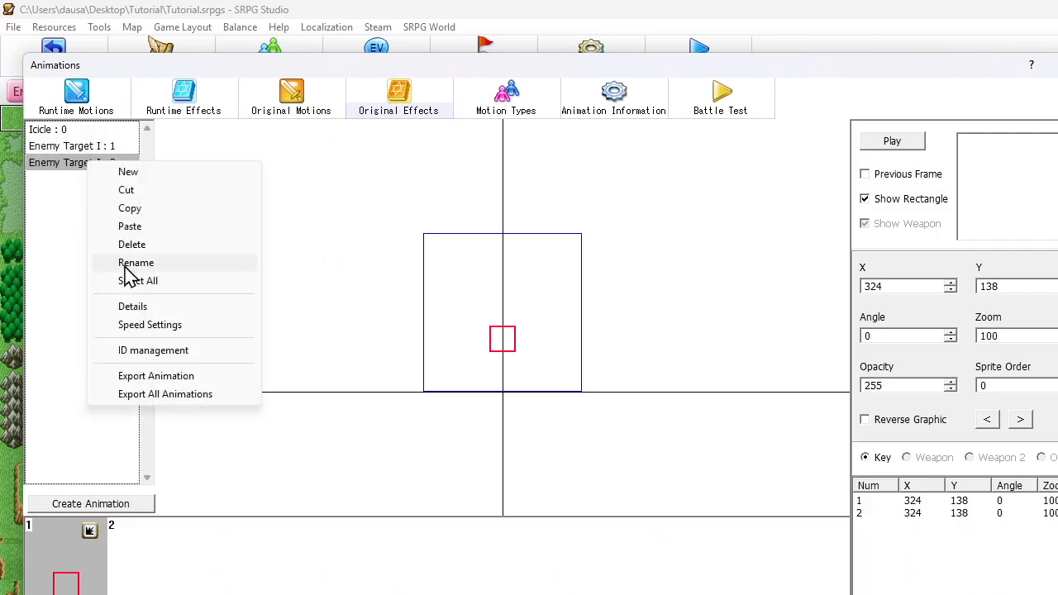
left_click(137, 307)
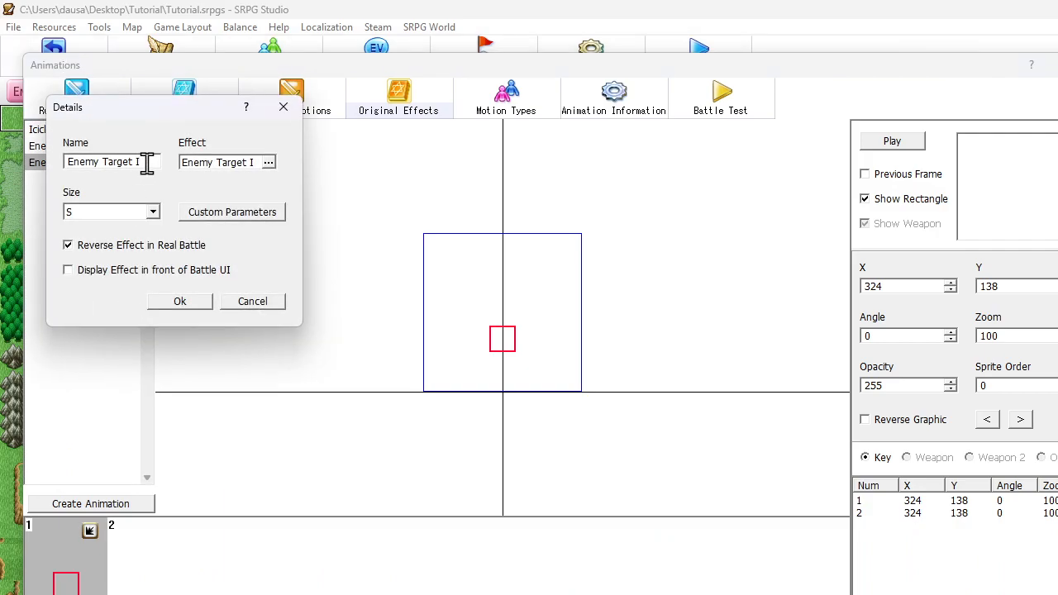
left_click(213, 170)
left_click(157, 474)
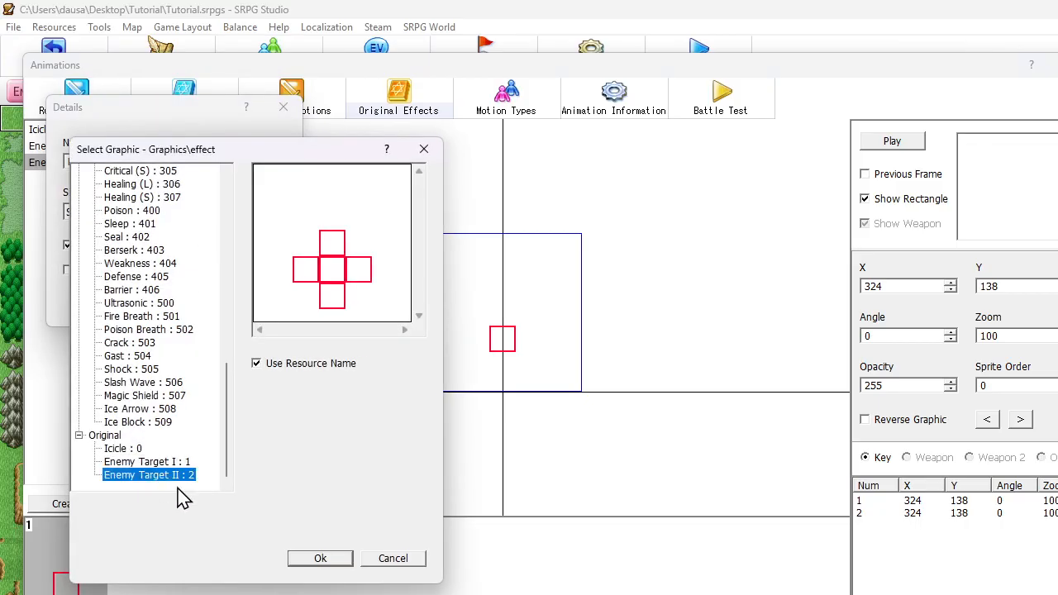
left_click(317, 559)
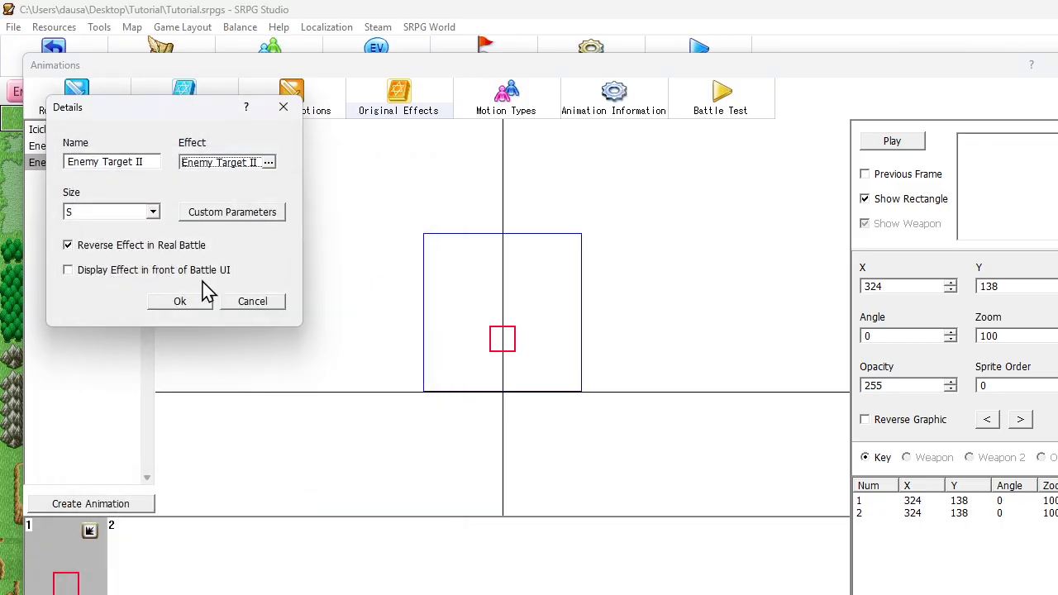
left_click(201, 307)
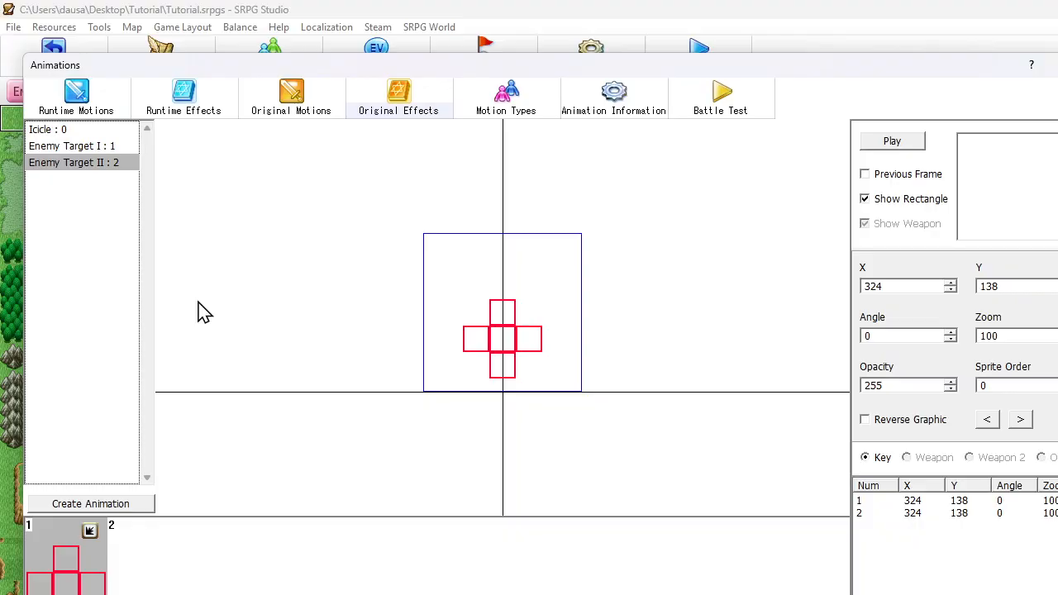
Preview the Enemy Target II effect and inspect the sprite properties of both Enemy Target I frames
left_click(98, 149)
left_click(98, 165)
left_click(87, 556)
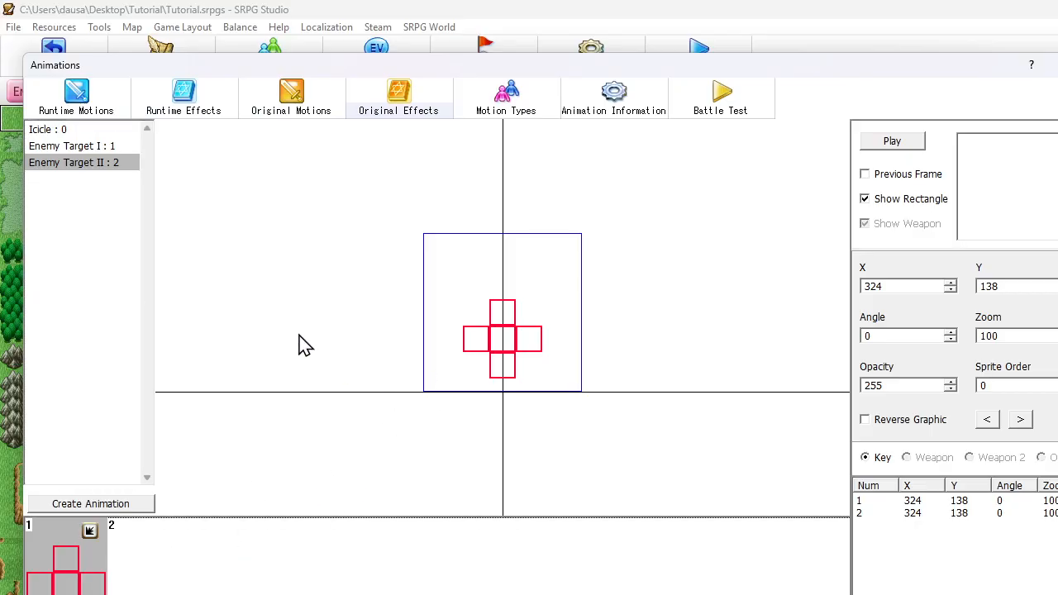
left_click(892, 141)
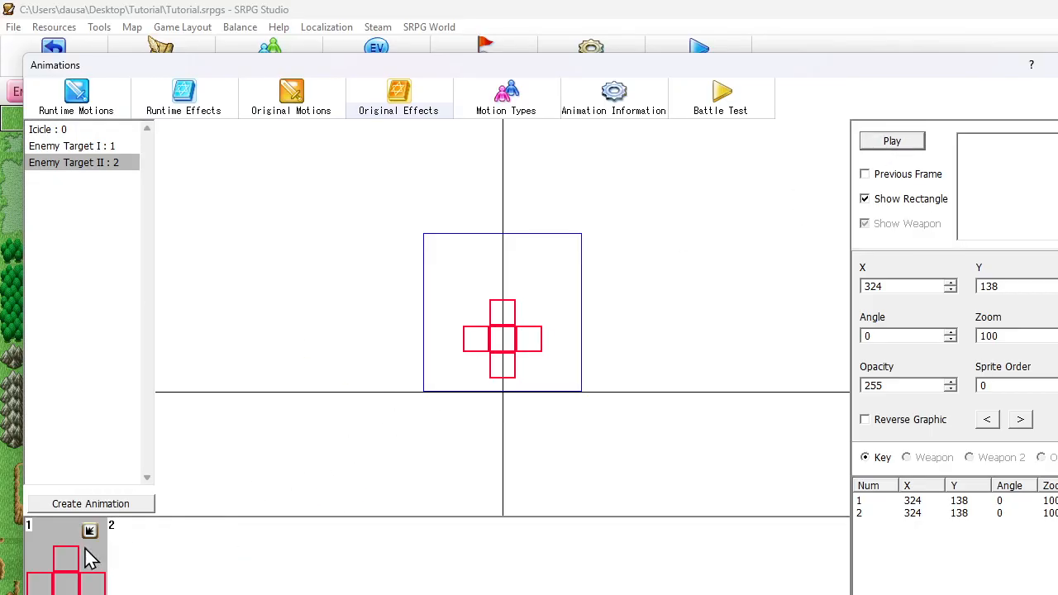
left_click(71, 148)
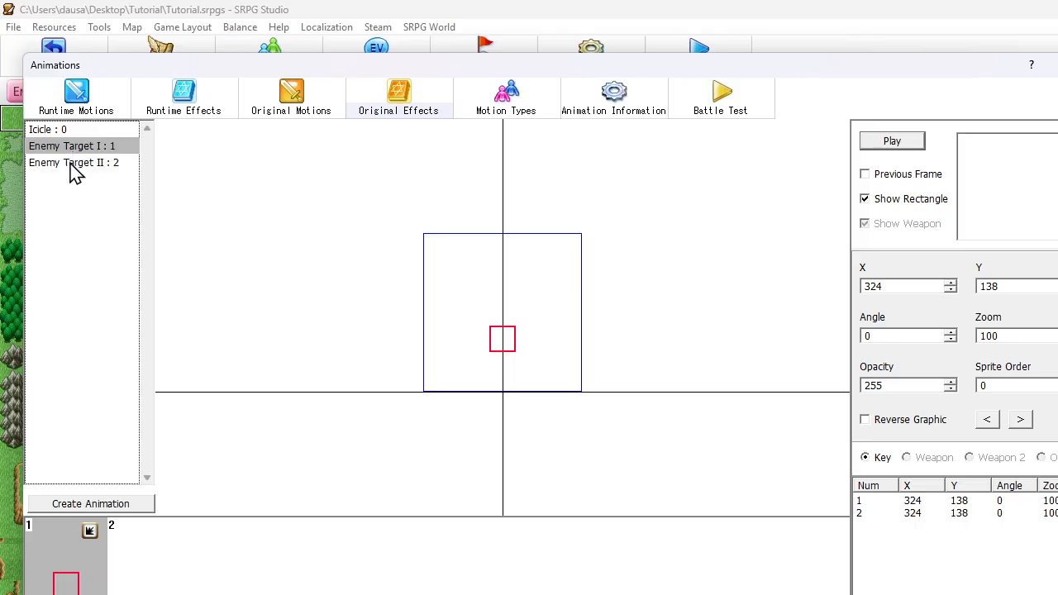
double_click(510, 335)
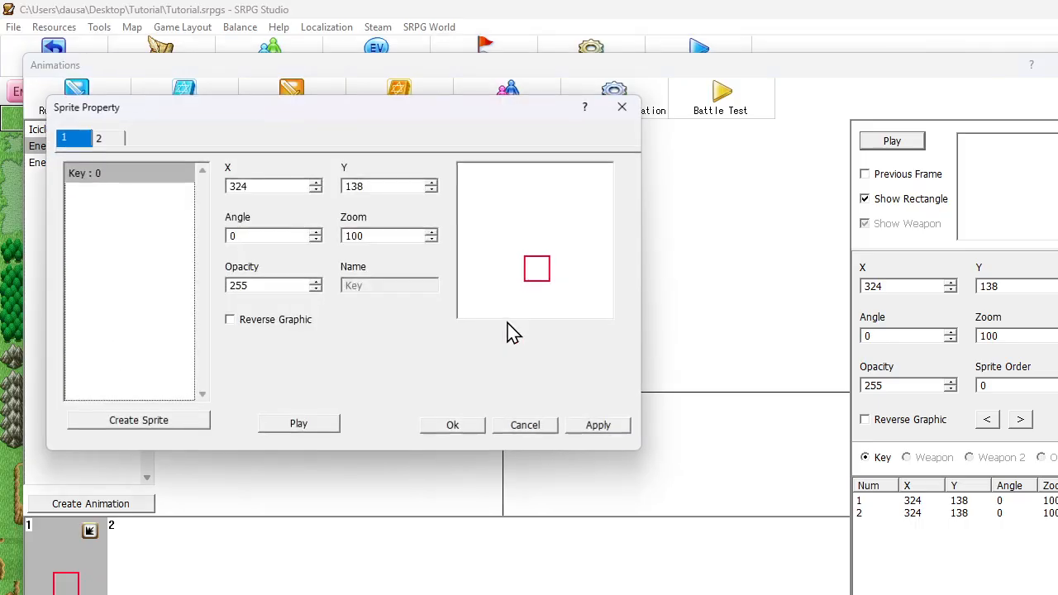
left_click(99, 140)
left_click(77, 141)
left_click(99, 141)
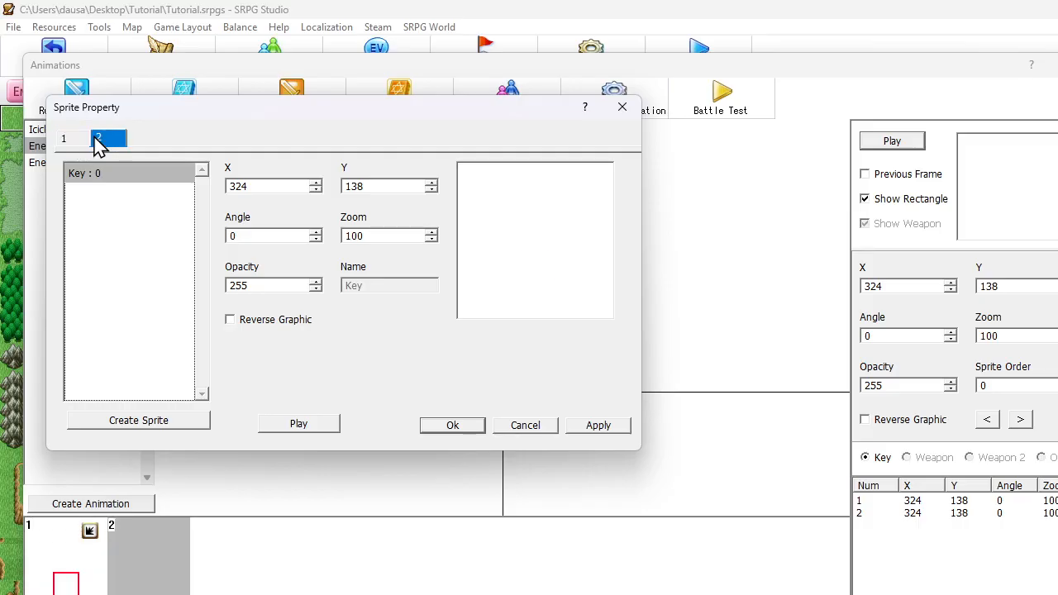
left_click(73, 141)
left_click(529, 427)
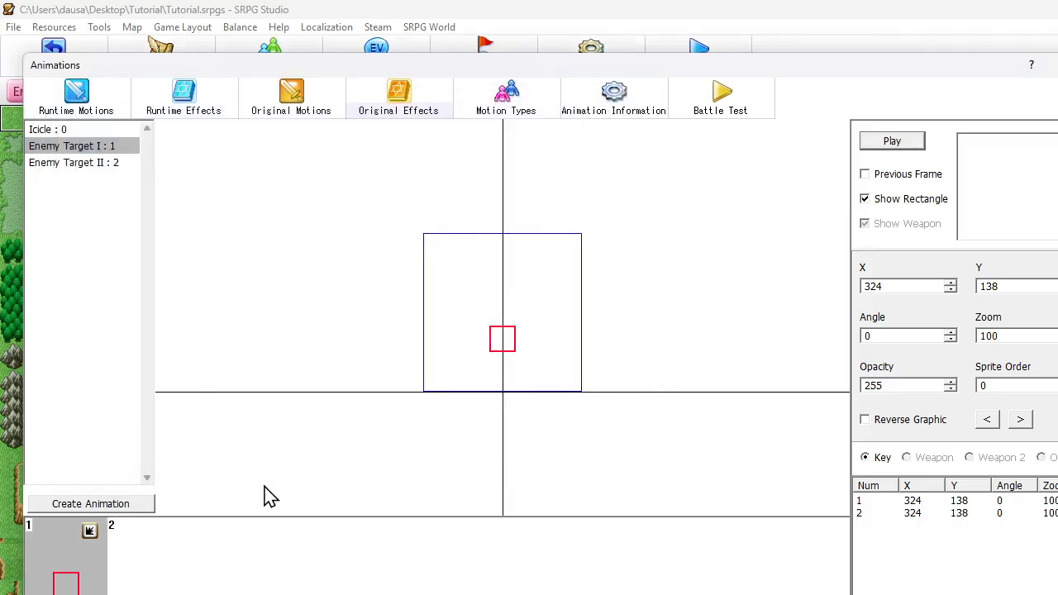
Set the frame speed of Enemy Target I's first frame to 30
double_click(75, 571)
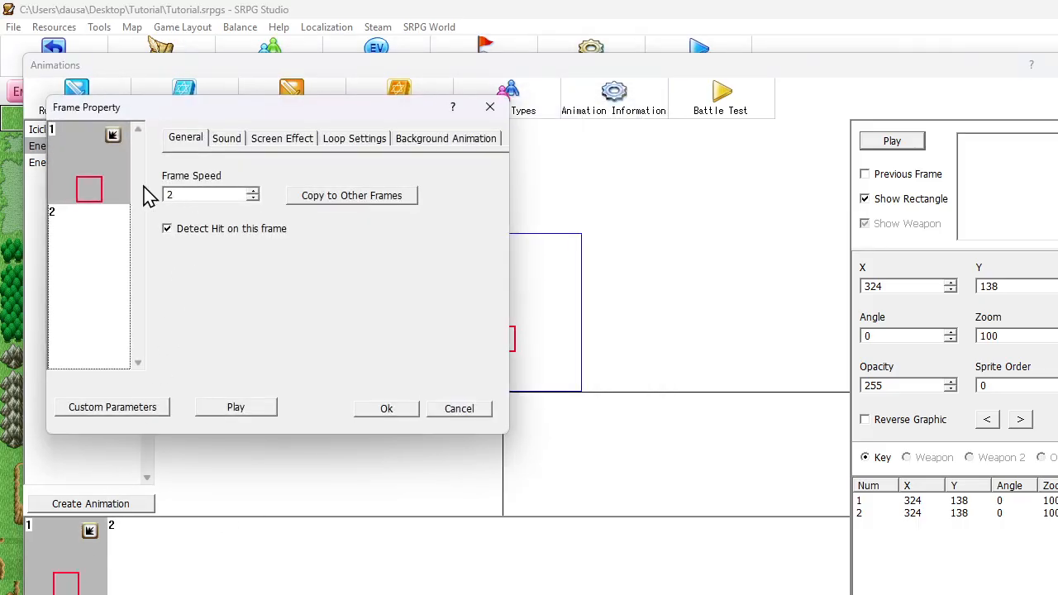
double_click(193, 195)
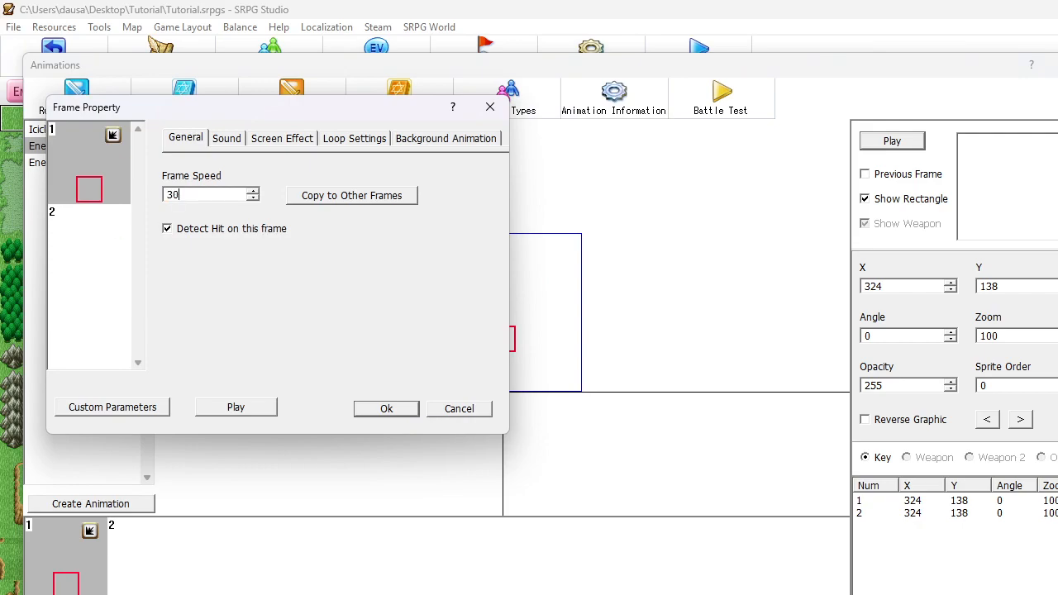
left_click(387, 411)
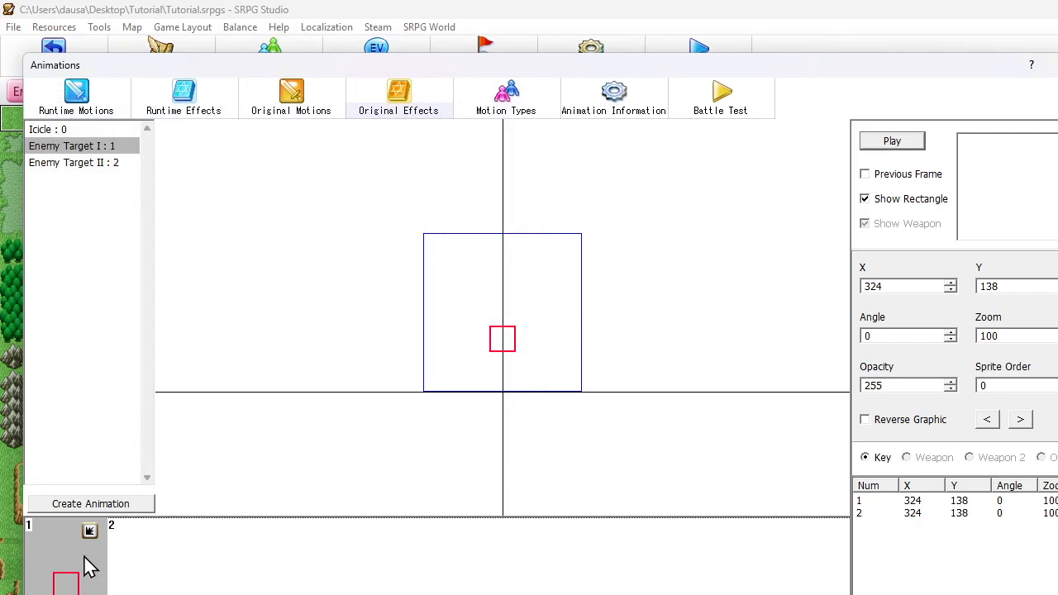
Set the frame speed of Enemy Target II's first frame to 30 and close the animation editor
left_click(90, 165)
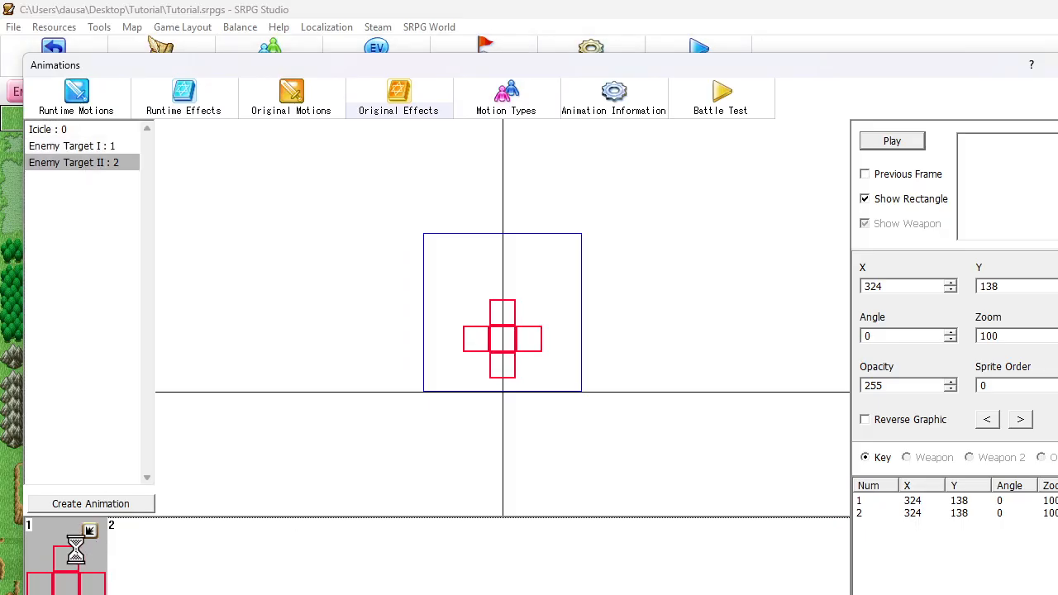
double_click(83, 556)
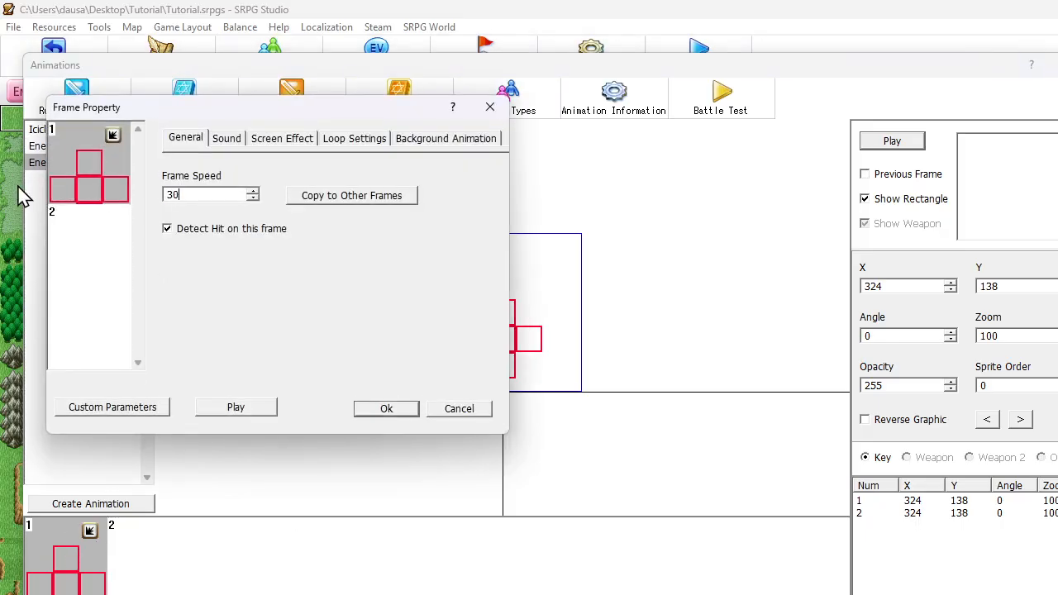
left_click(405, 411)
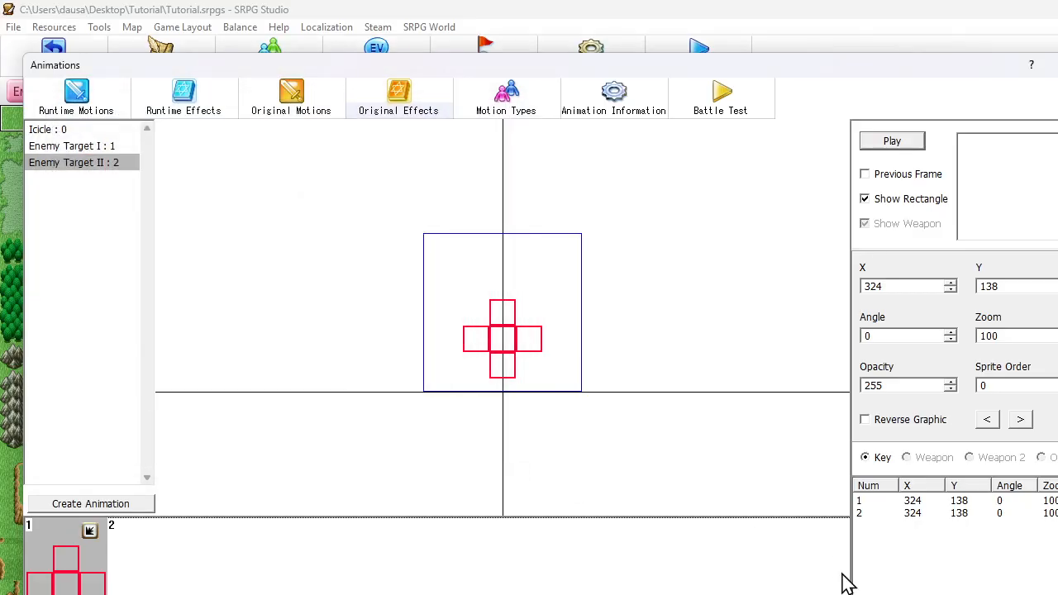
key("Escape")
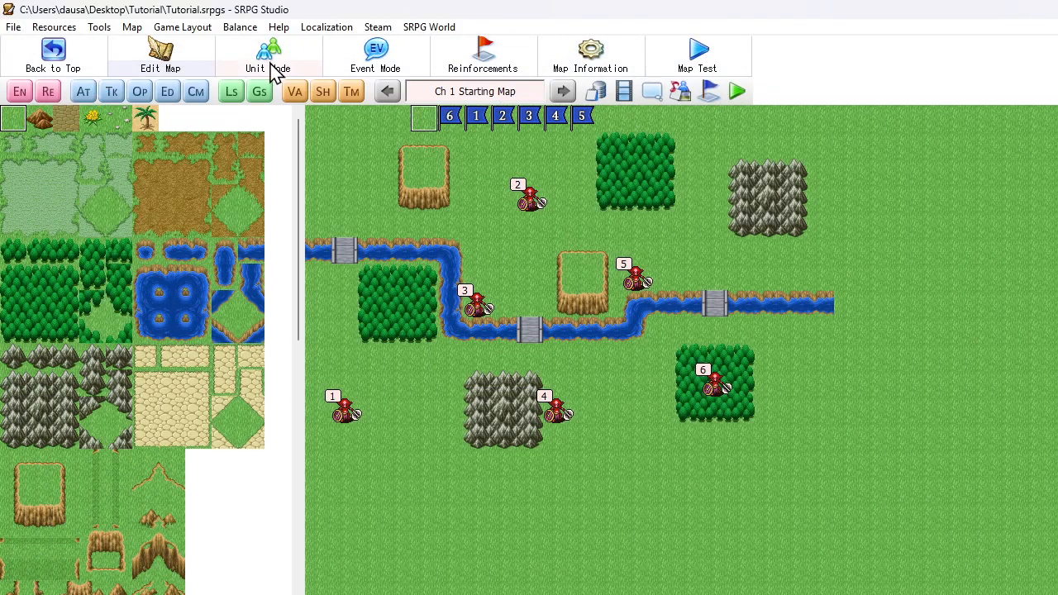
Open the Mage's Ice Burst event in the database's unit event settings
left_click(597, 92)
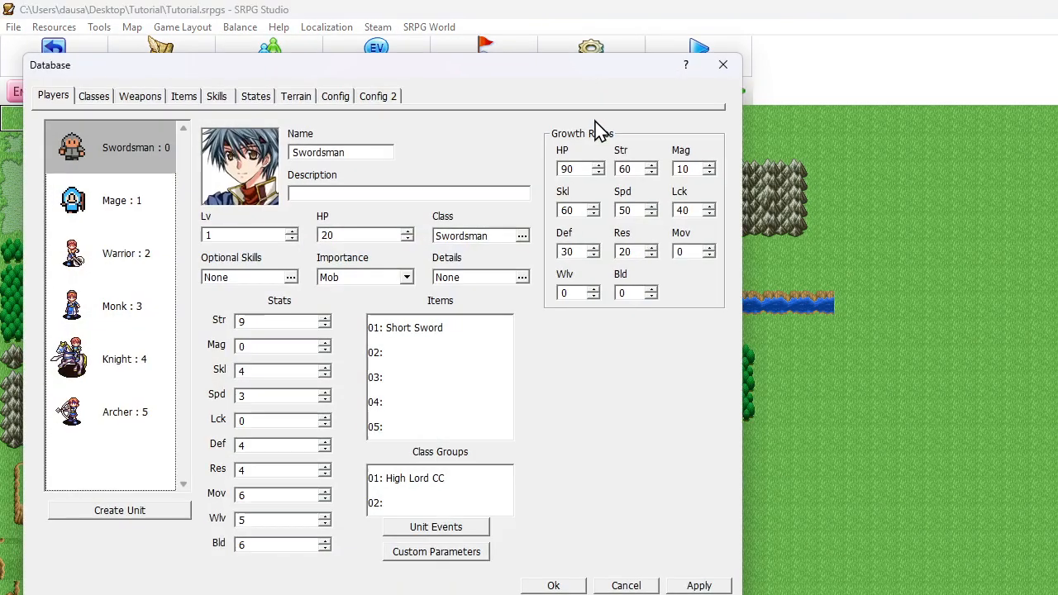
left_click(477, 524)
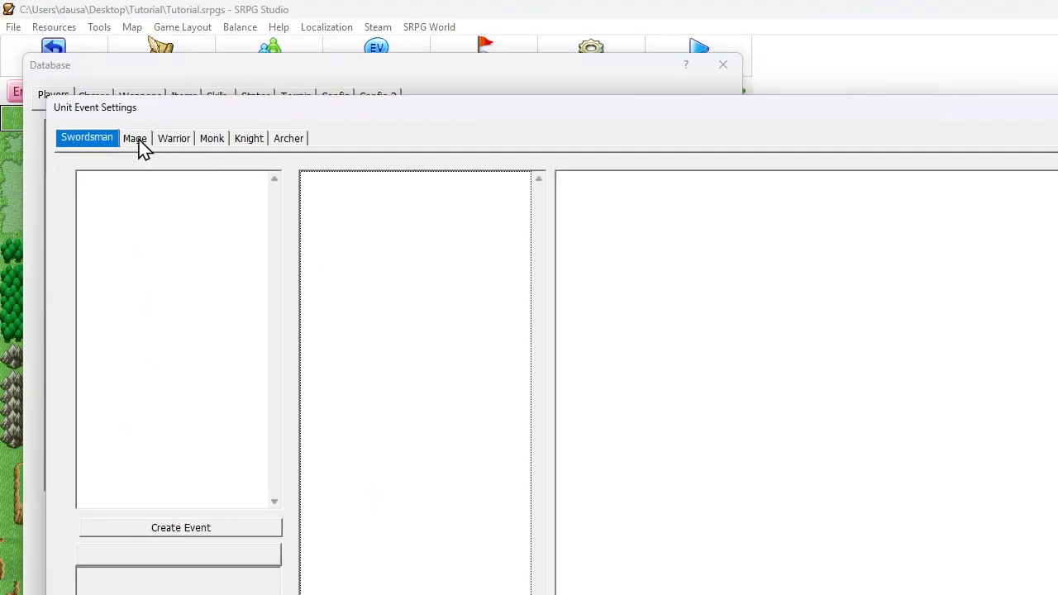
left_click(135, 138)
left_click(124, 205)
Examine the Ice Burst event commands from the initial variable resets through Control Map Pos
scroll(380, 306, "down", 2)
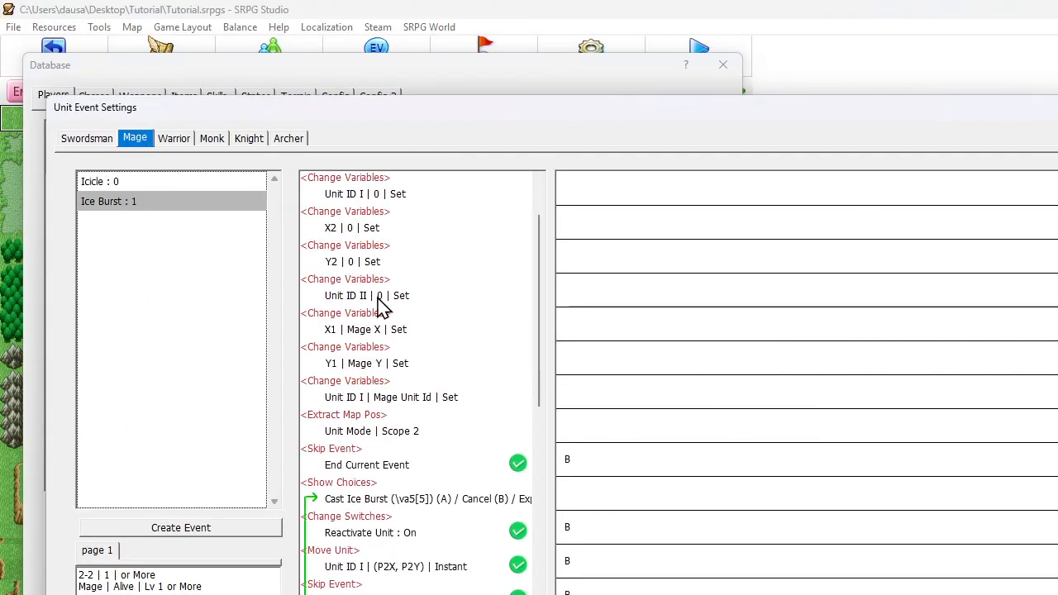
scroll(381, 304, "down", 2)
scroll(397, 318, "down", 2)
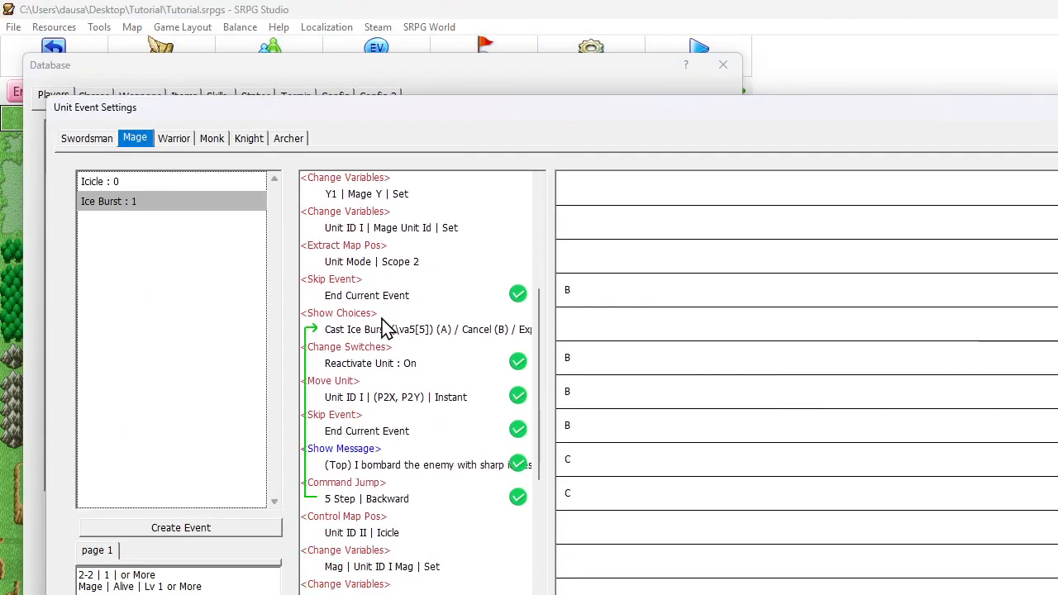
left_click(376, 529)
scroll(395, 395, "up", 3)
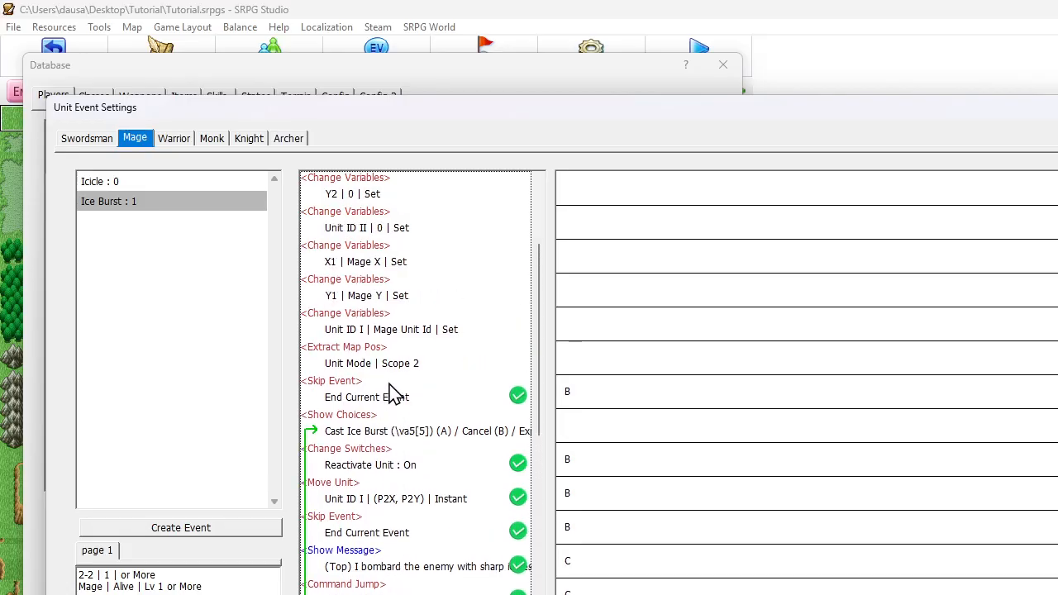
scroll(389, 366, "up", 4)
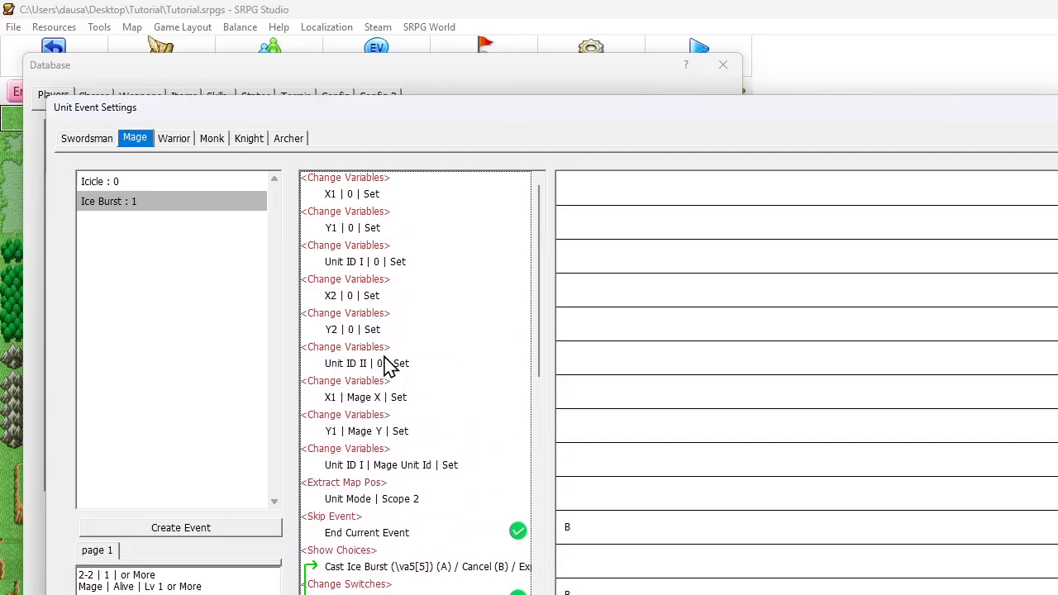
scroll(391, 362, "down", 6)
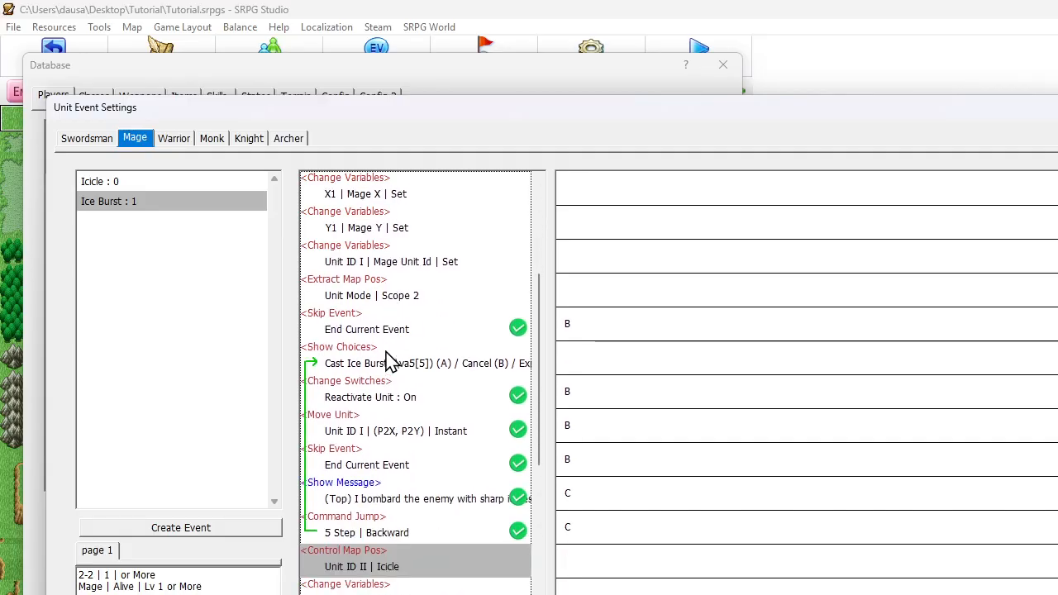
scroll(391, 362, "up", 6)
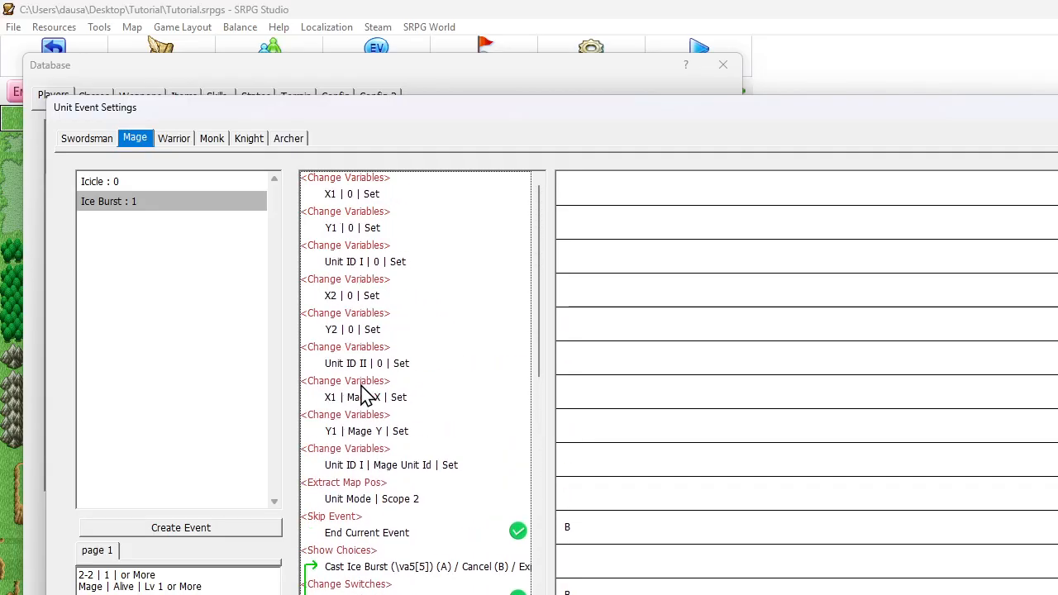
left_click(366, 395)
left_click(361, 435)
In the Mage's Icicle event, move the command setting Unit ID I to 0 below the Y6 subtraction
left_click(153, 184)
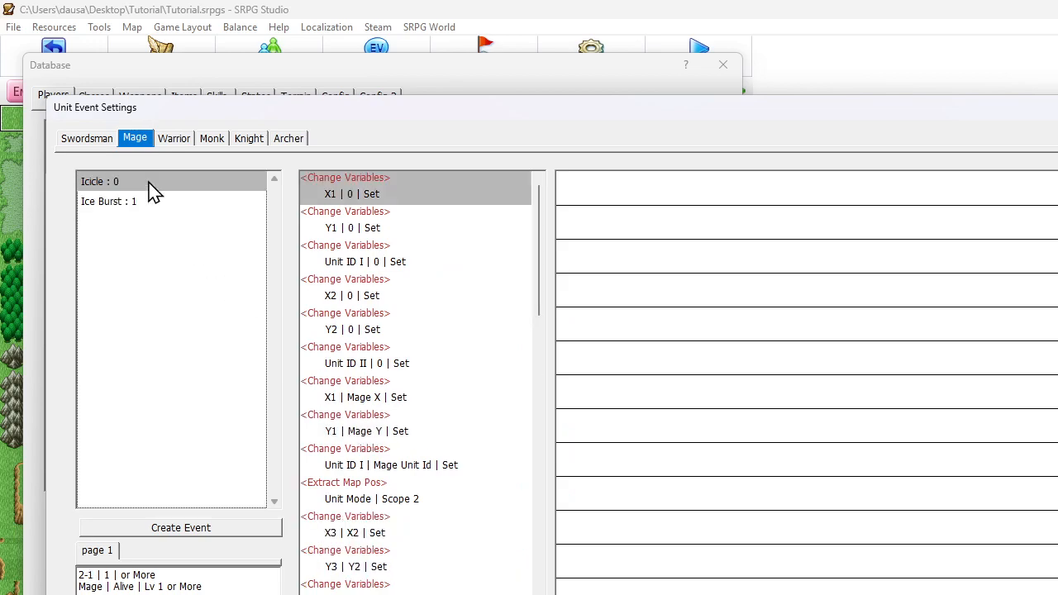
scroll(331, 261, "down", 3)
scroll(330, 262, "up", 3)
scroll(339, 266, "down", 3)
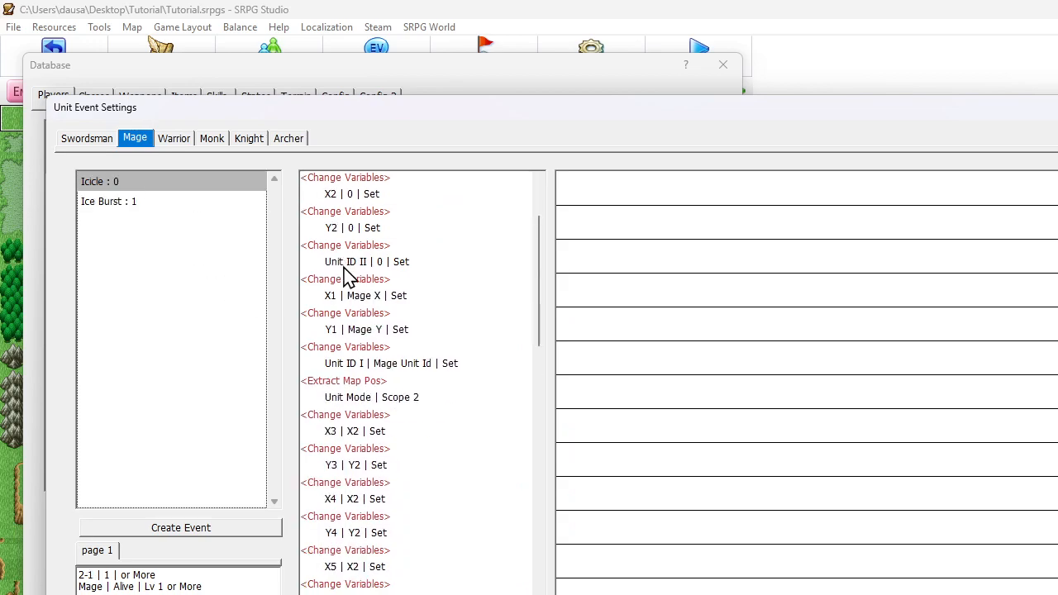
left_click(352, 429)
scroll(373, 385, "down", 11)
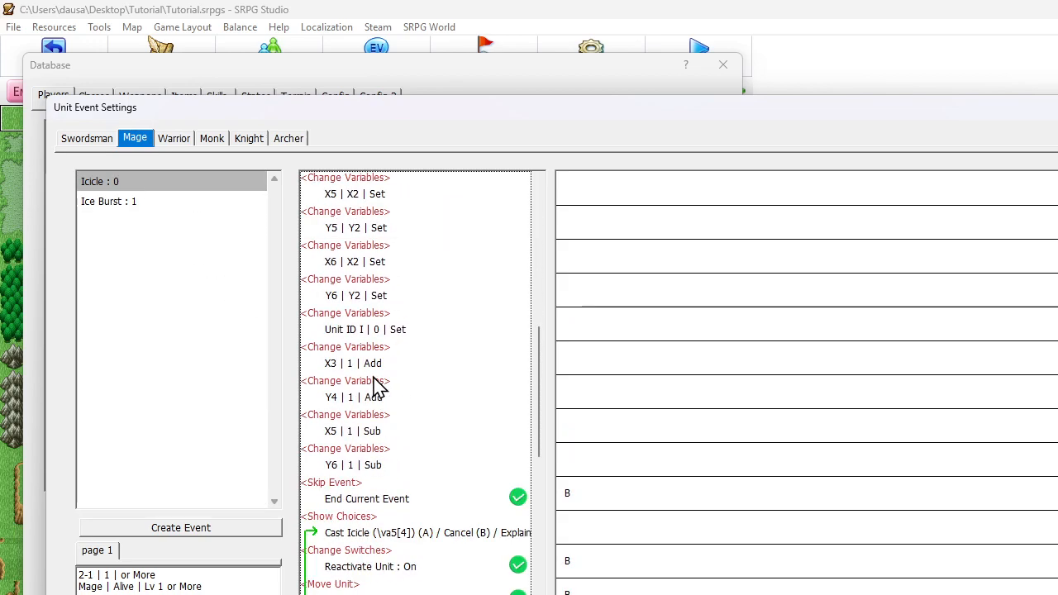
scroll(376, 387, "up", 1)
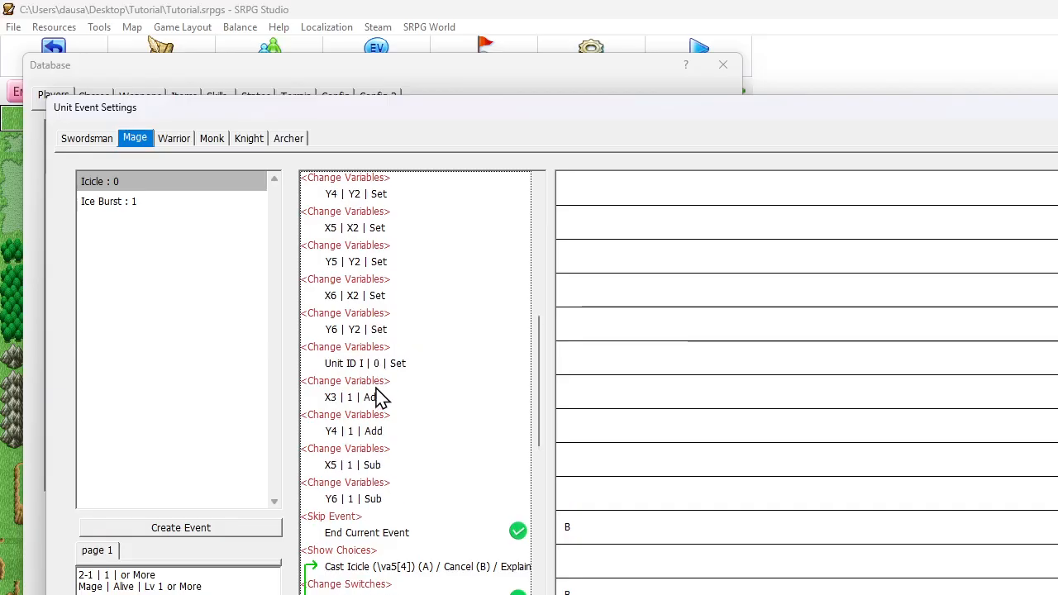
left_click(368, 364)
left_click_drag(383, 418, 383, 527)
scroll(367, 404, "up", 5)
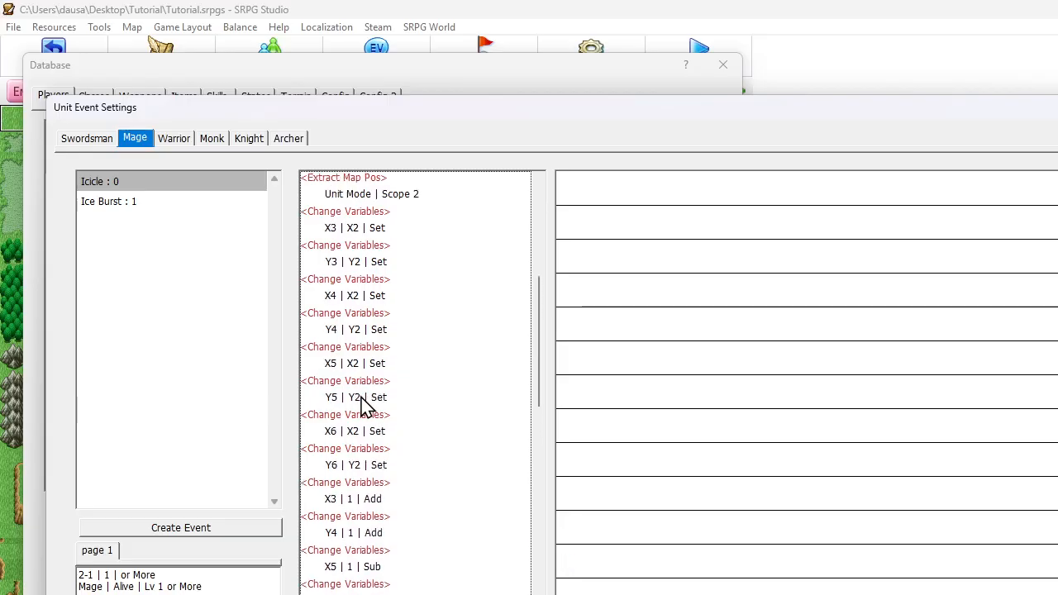
Copy Icicle's variable commands, from setting X3 to X2 through setting Unit ID I to 0, into Ice Burst directly after Extract Map Pos
left_click(352, 263)
scroll(352, 306, "down", 1)
scroll(351, 317, "down", 6)
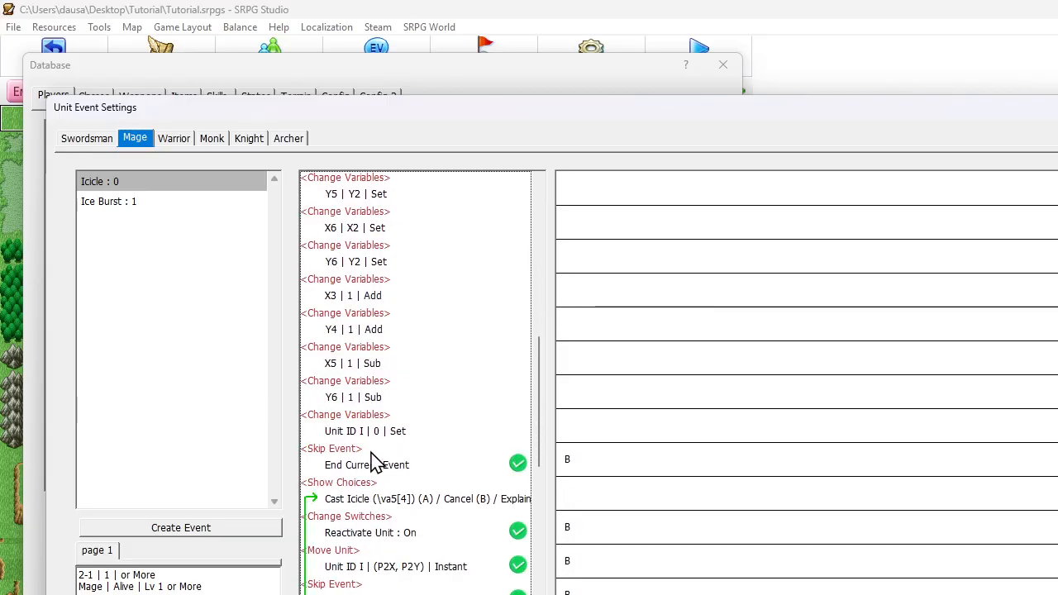
left_click(361, 420, "shift")
right_click(361, 420)
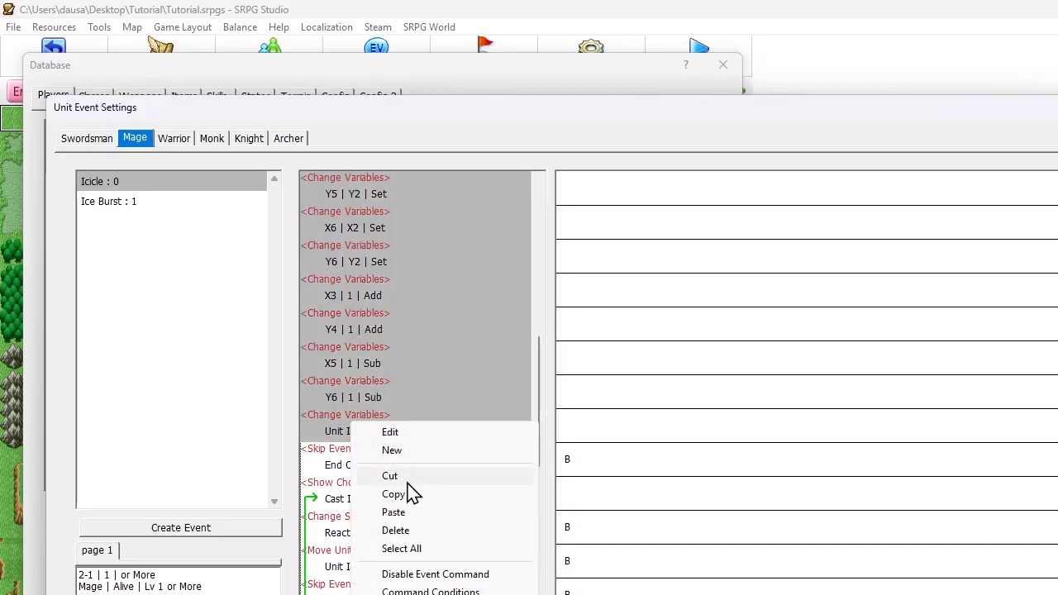
left_click(392, 477)
left_click(150, 207)
scroll(354, 295, "down", 2)
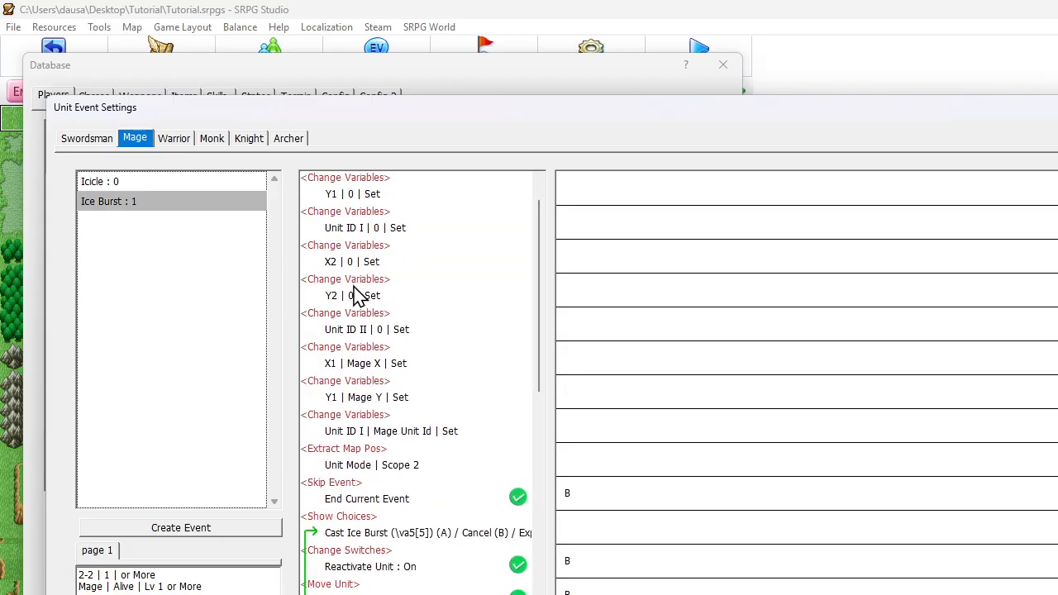
left_click(383, 394)
right_click(383, 394)
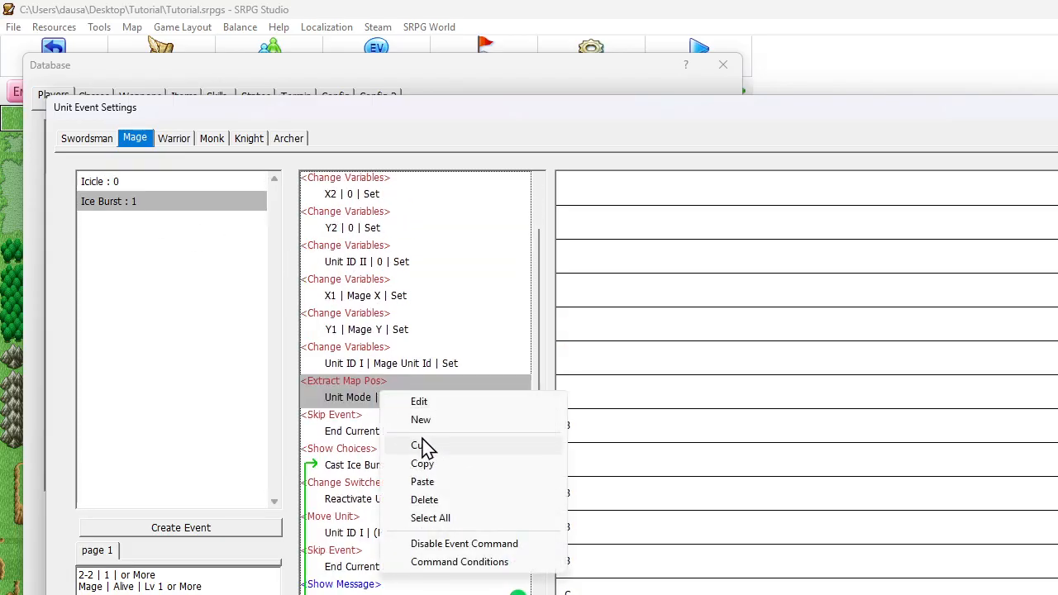
left_click(431, 486)
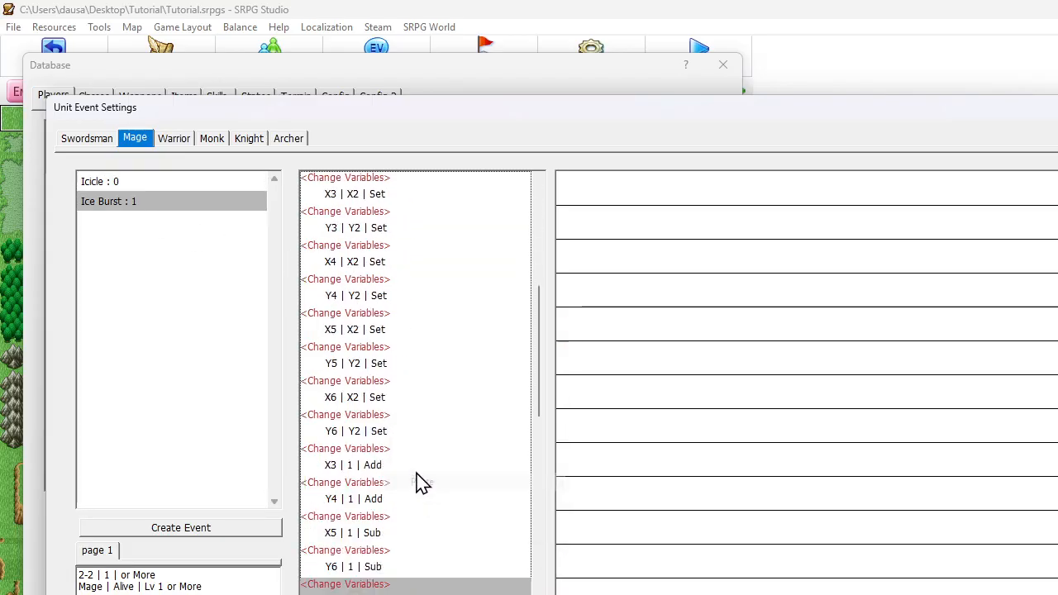
Open the operand settings of Ice Burst's variable change for Unit ID I just before Skip Event
left_click(366, 320)
scroll(366, 307, "up", 3)
scroll(366, 307, "down", 6)
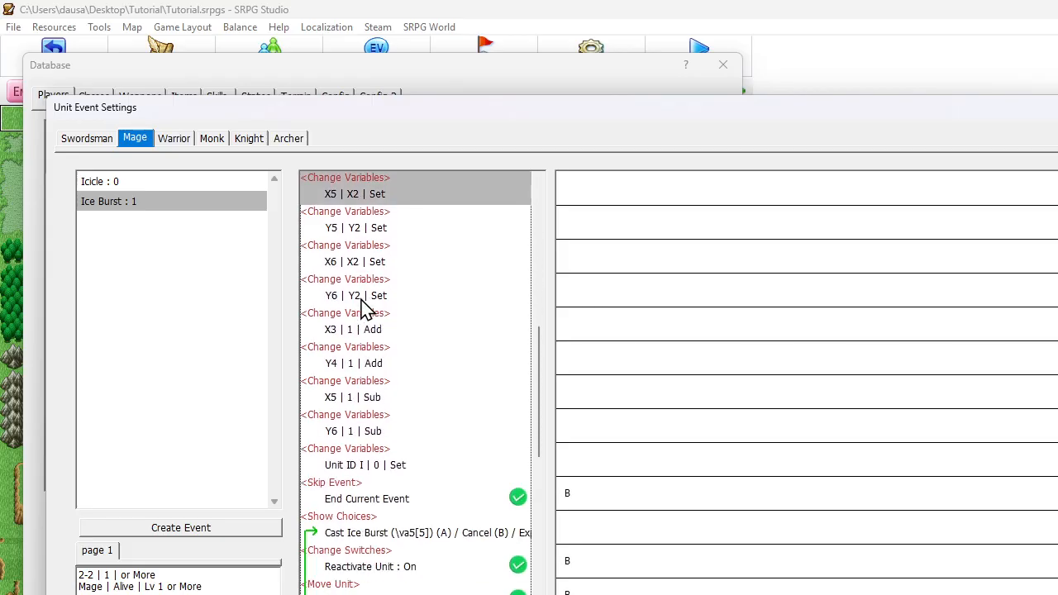
double_click(389, 465)
left_click(161, 258)
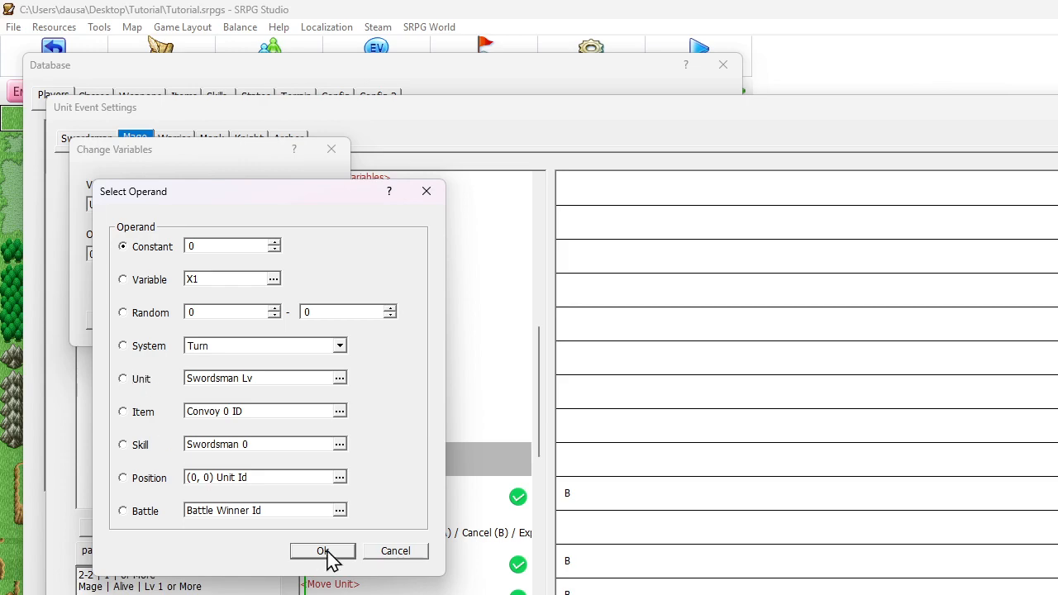
Change the target of Ice Burst's variable command just before Skip Event to Unit ID II
left_click(397, 552)
left_click(220, 323)
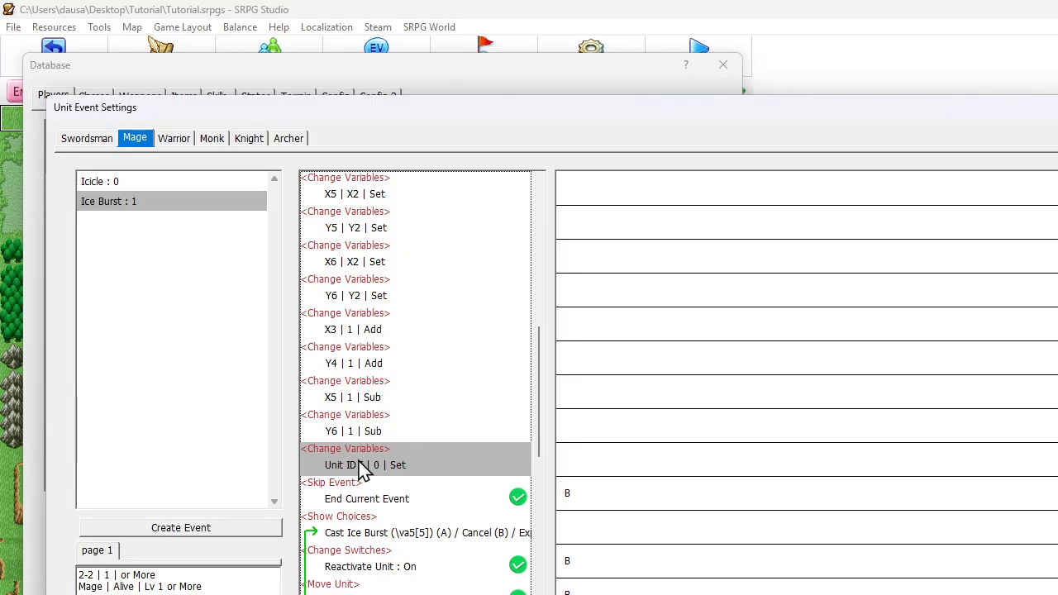
double_click(362, 468)
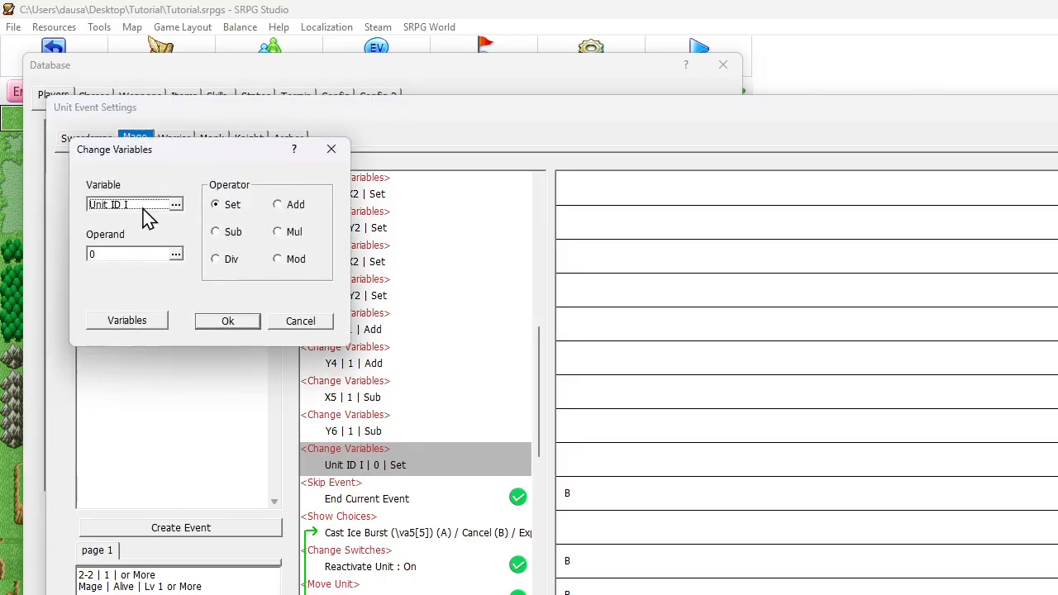
left_click(142, 208)
left_click(153, 270)
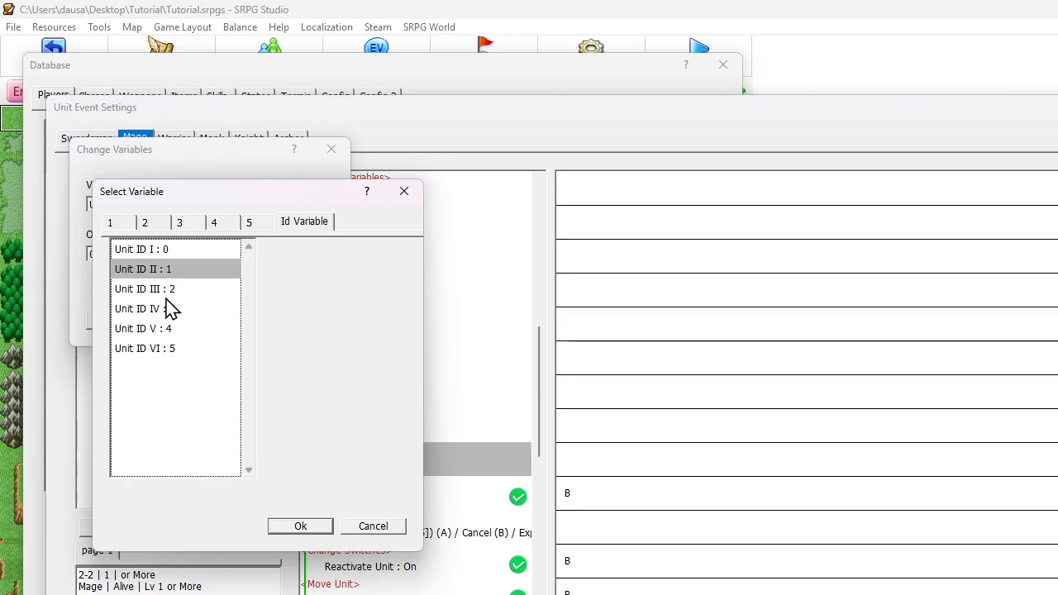
left_click(293, 531)
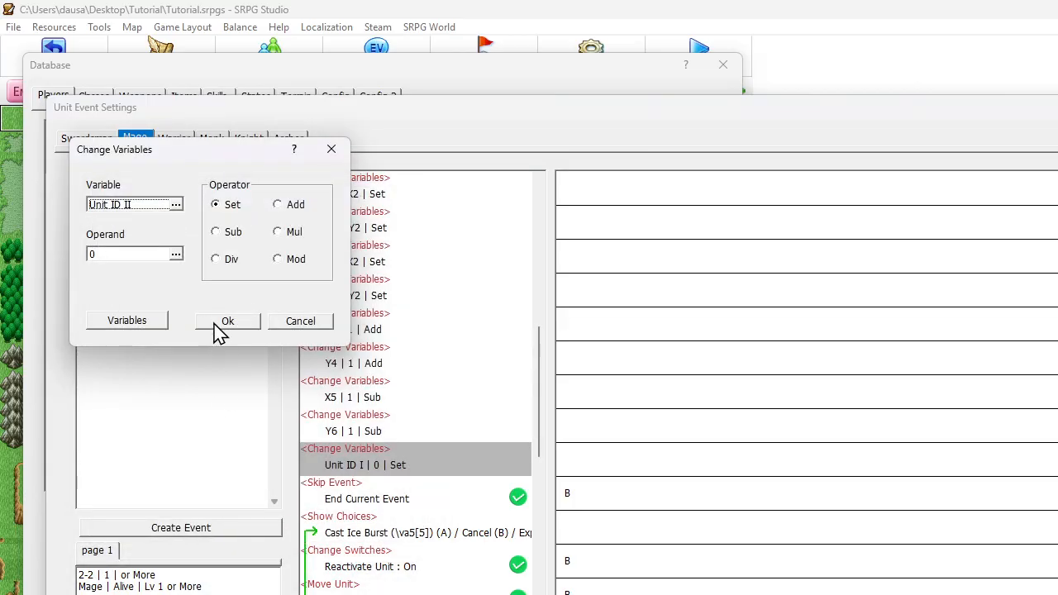
Switch the command's operand to a position's Unit Id, with variable X3 as the X coordinate
left_click(173, 256)
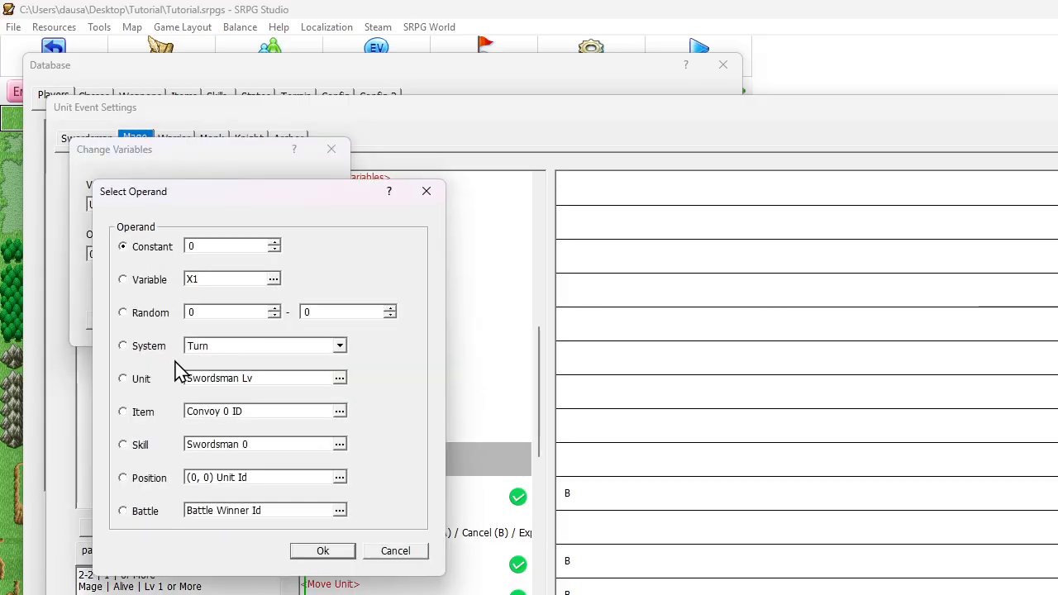
left_click(123, 479)
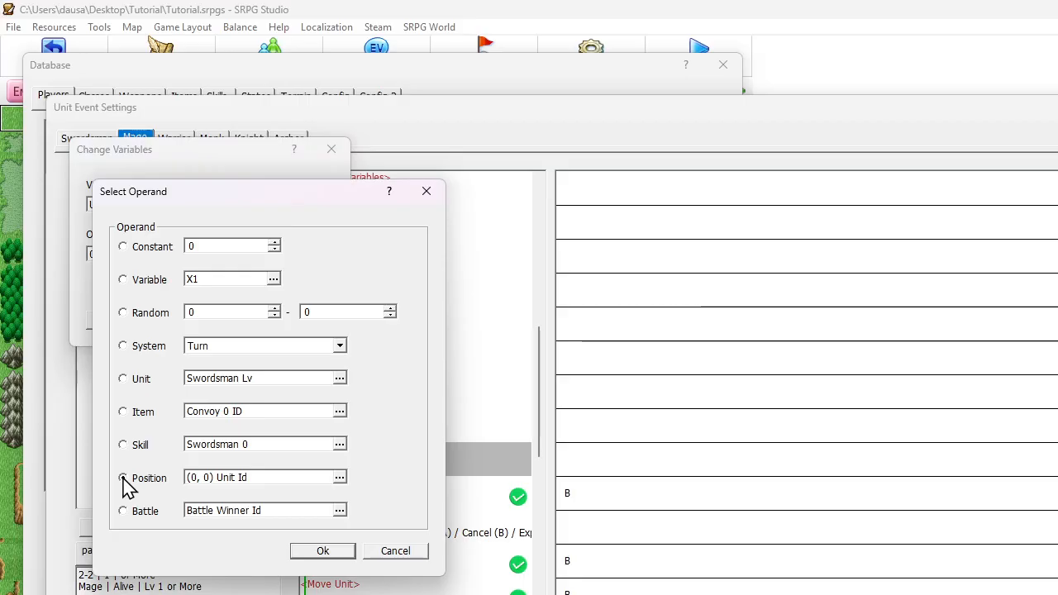
left_click(250, 481)
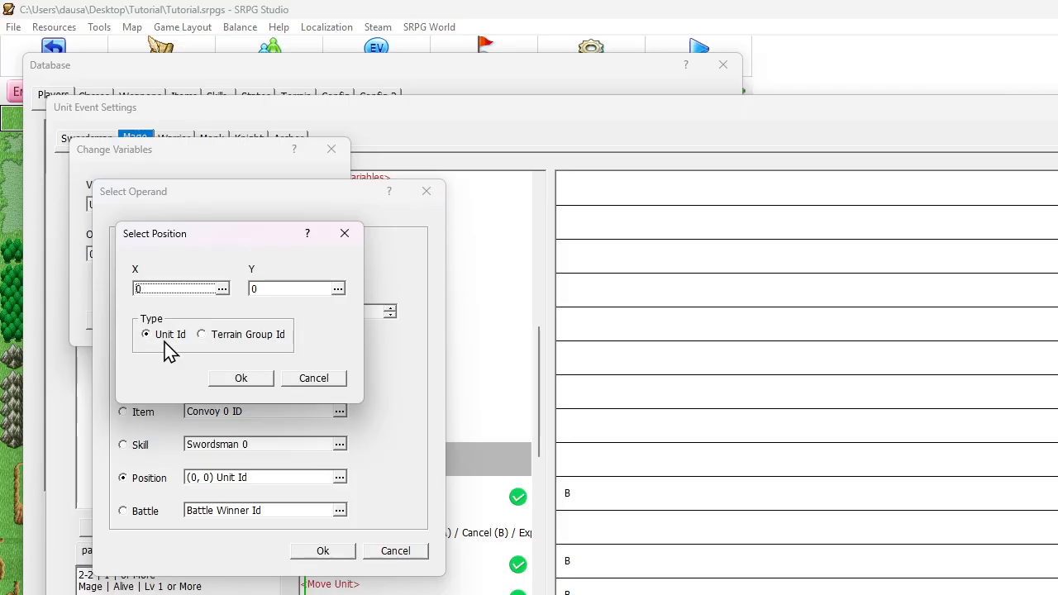
double_click(174, 291)
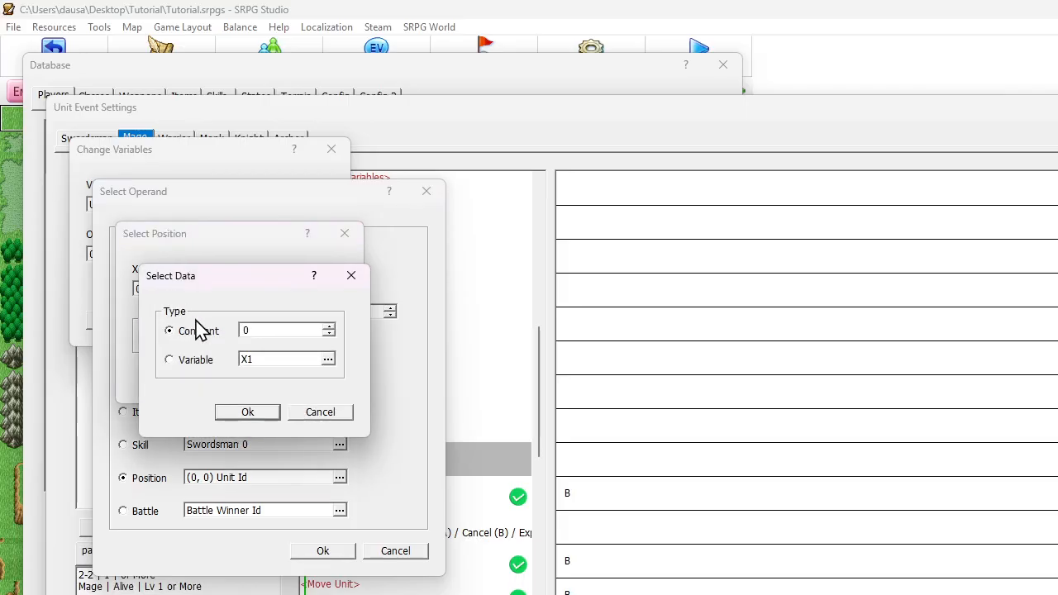
left_click(196, 362)
double_click(253, 363)
left_click(207, 456)
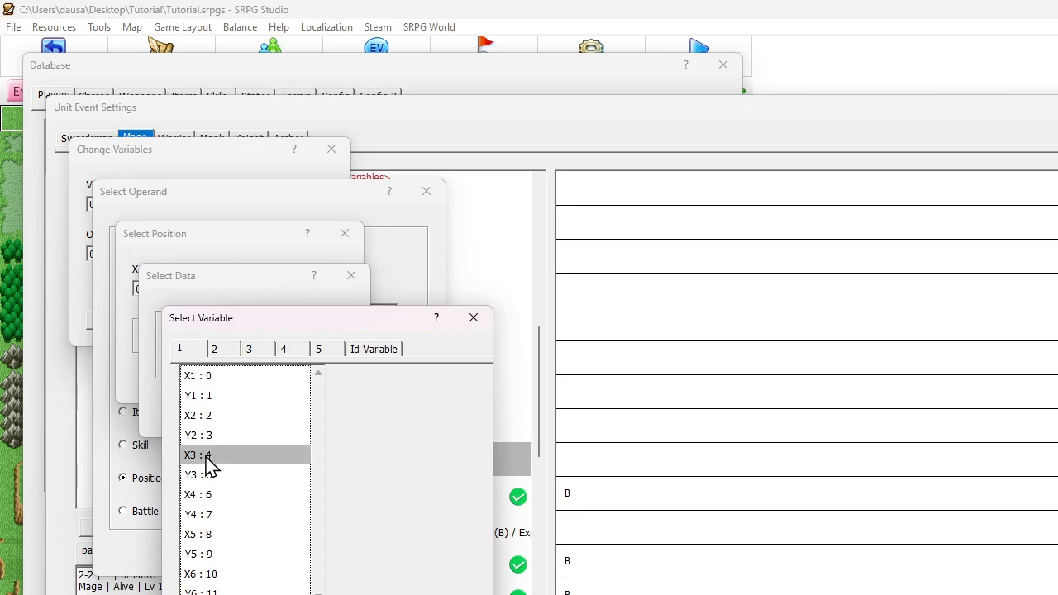
double_click(207, 455)
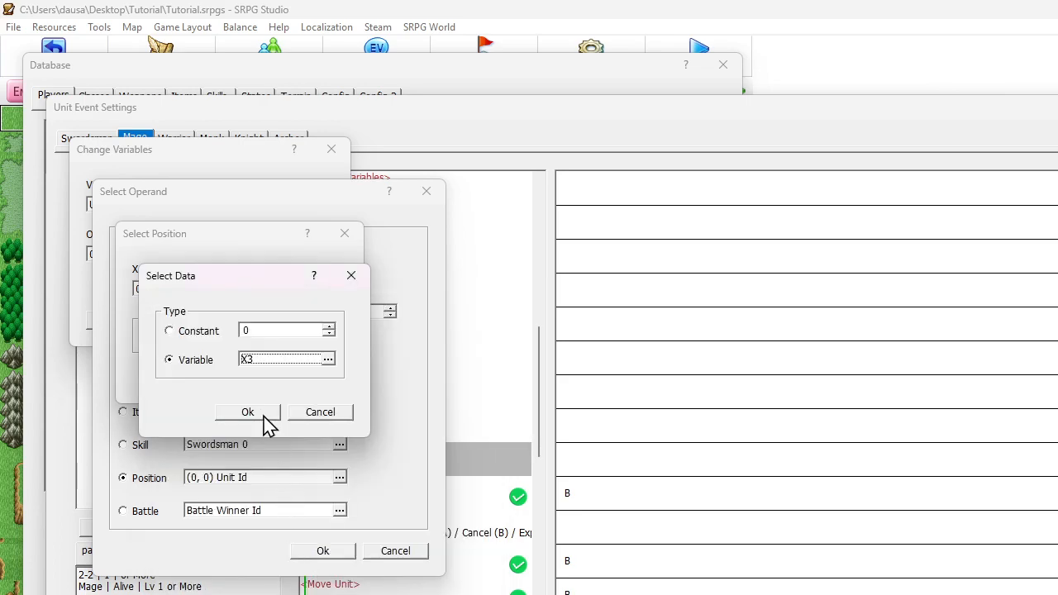
left_click(265, 415)
Use variable Y3 as the position's Y coordinate and apply the operand to the variable command
double_click(272, 293)
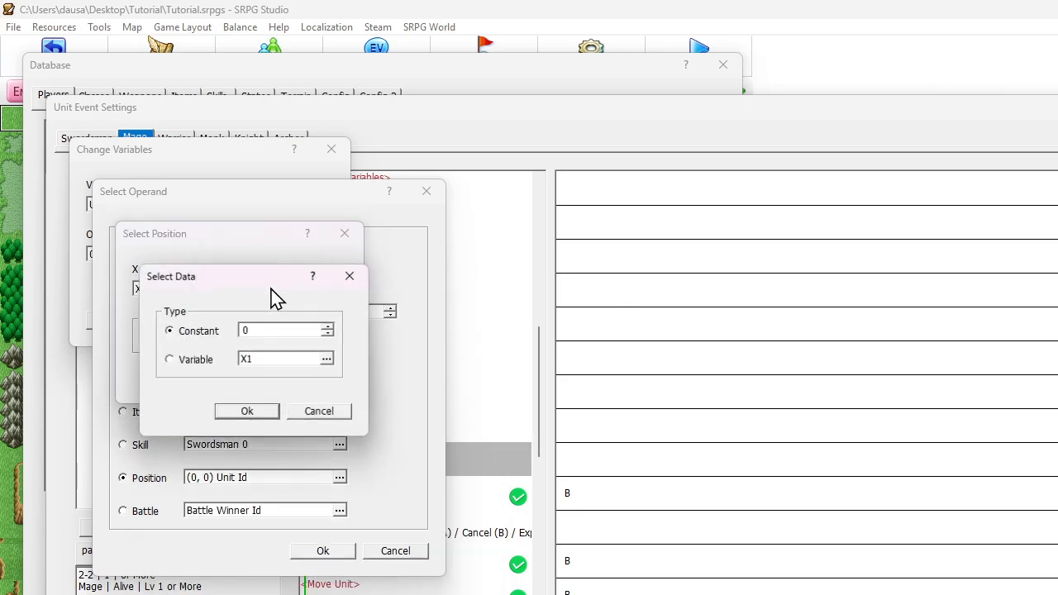
left_click(207, 364)
double_click(252, 362)
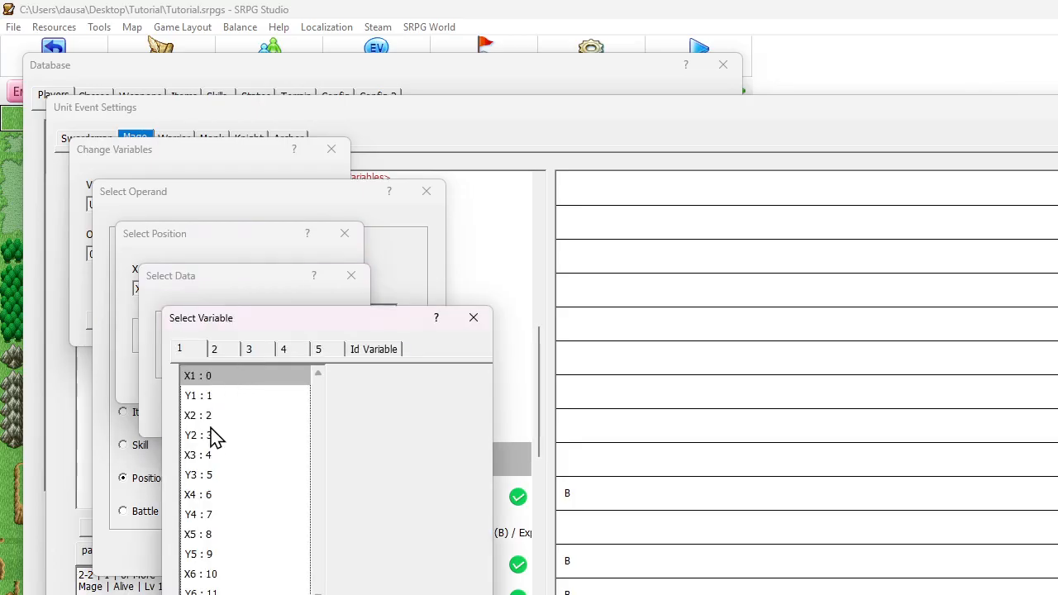
left_click(210, 483)
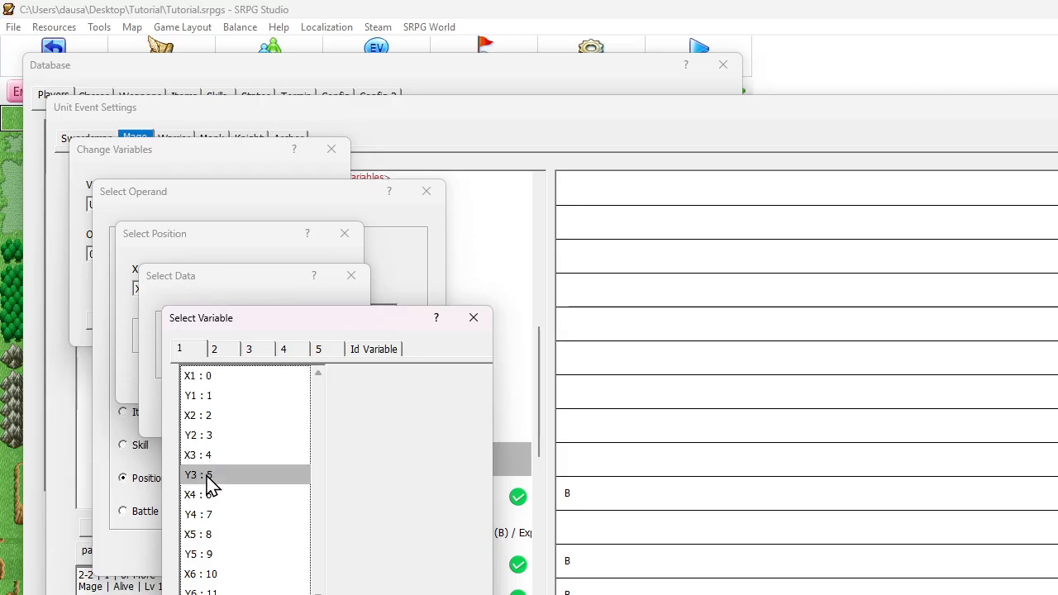
double_click(209, 475)
left_click(256, 417)
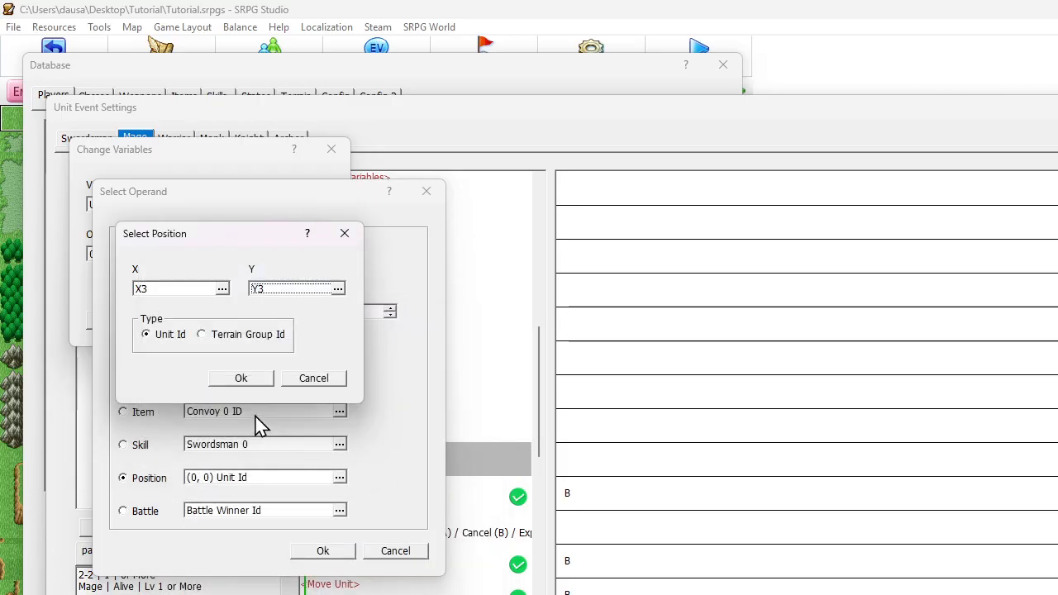
left_click(255, 383)
left_click(323, 551)
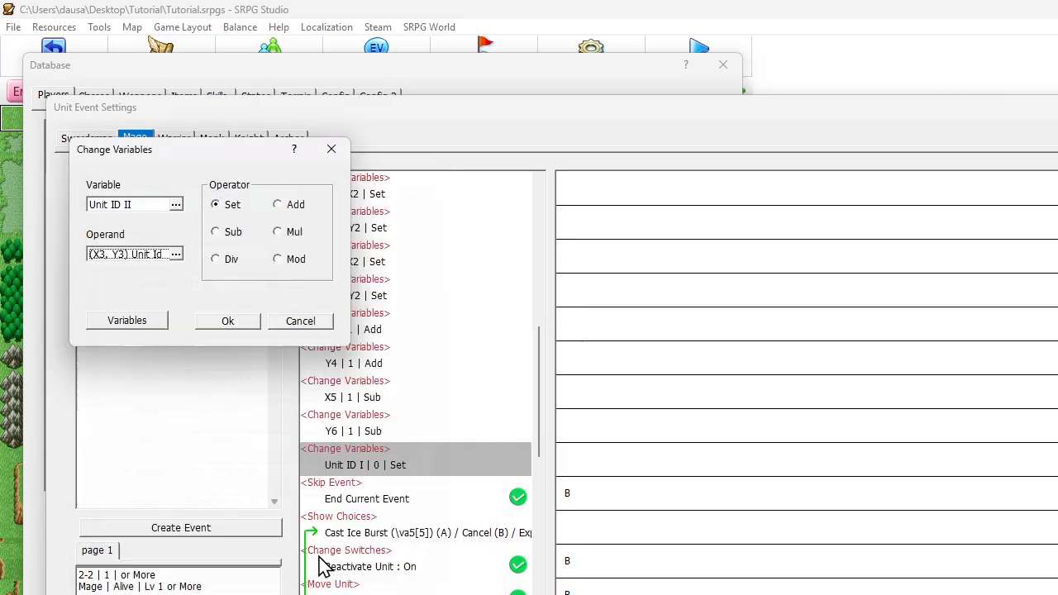
left_click(228, 322)
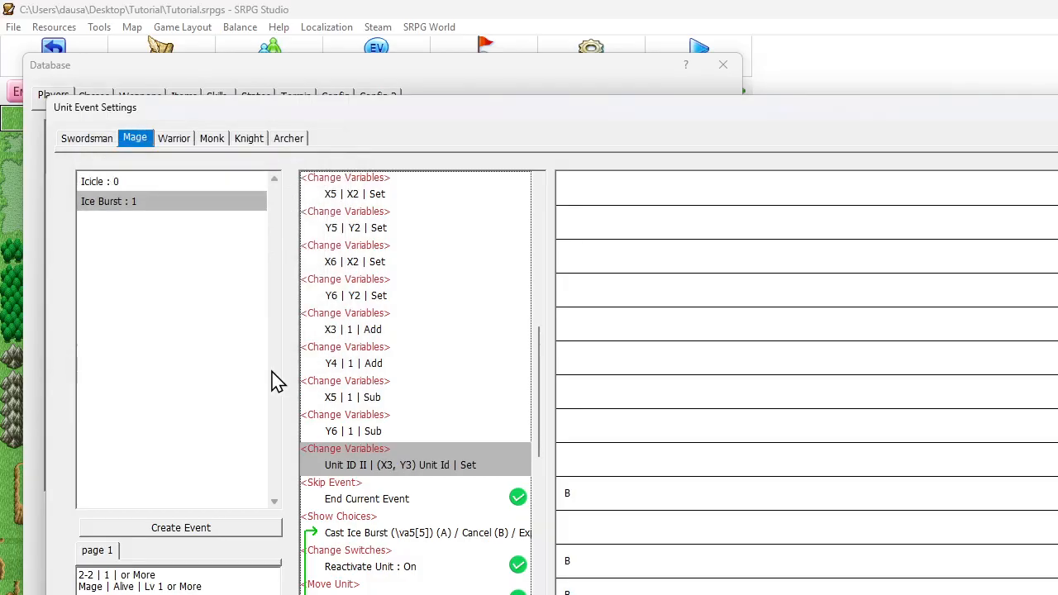
Change the target variable of the (X3, Y3) Unit Id command to Unit ID III
double_click(347, 465)
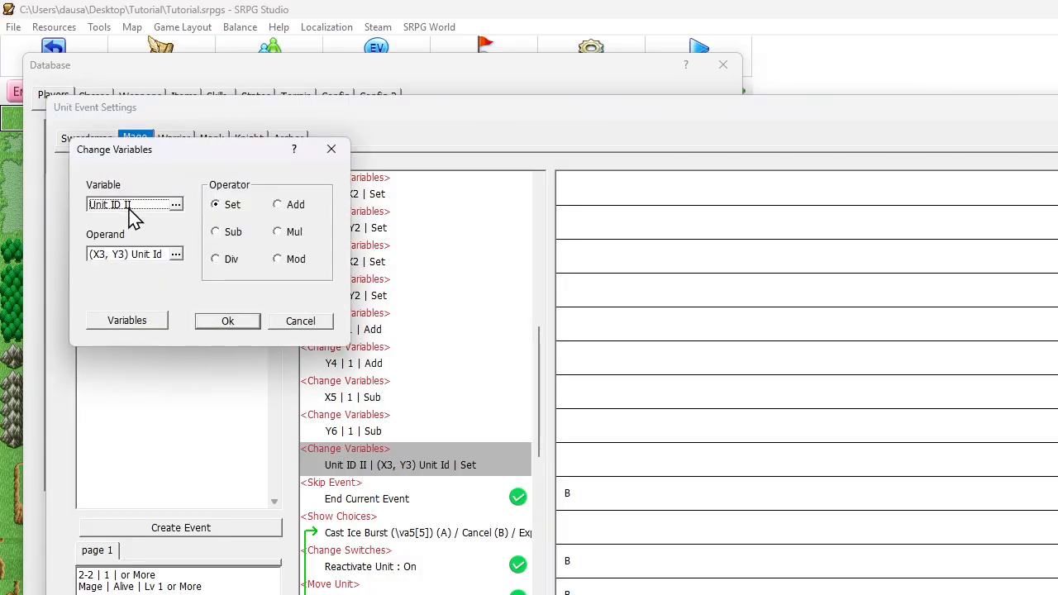
left_click(128, 205)
left_click(157, 290)
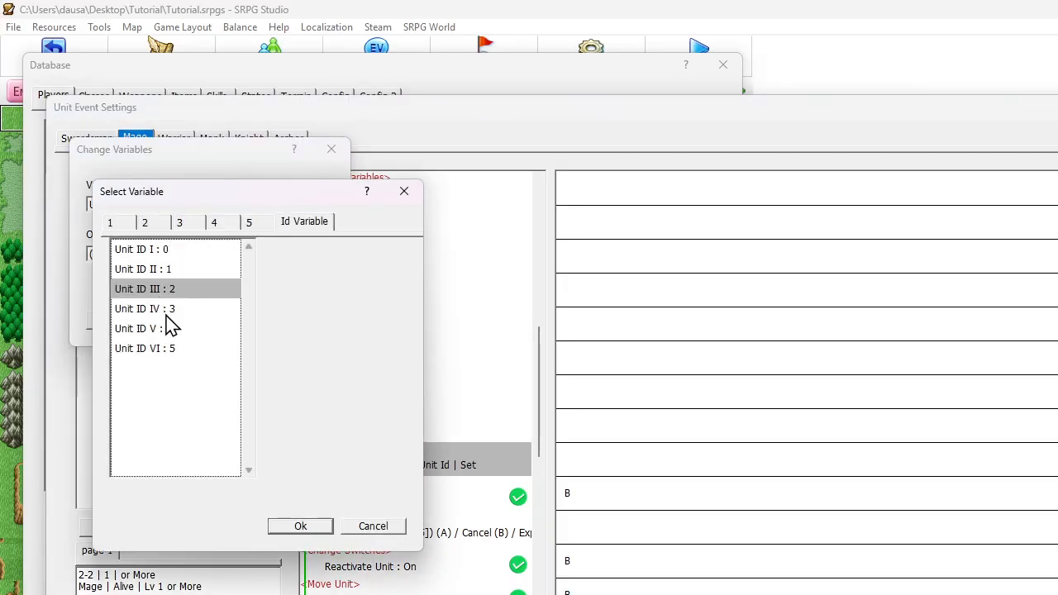
left_click(300, 526)
left_click(232, 324)
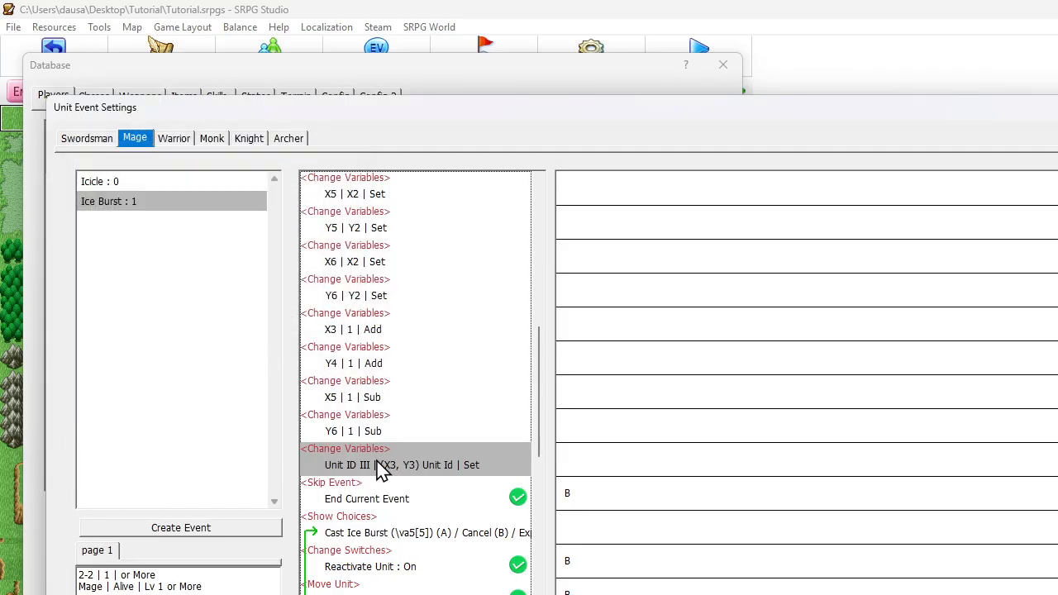
Add three copies of the Unit ID III variable command directly before Skip Event
key("ctrl+v")
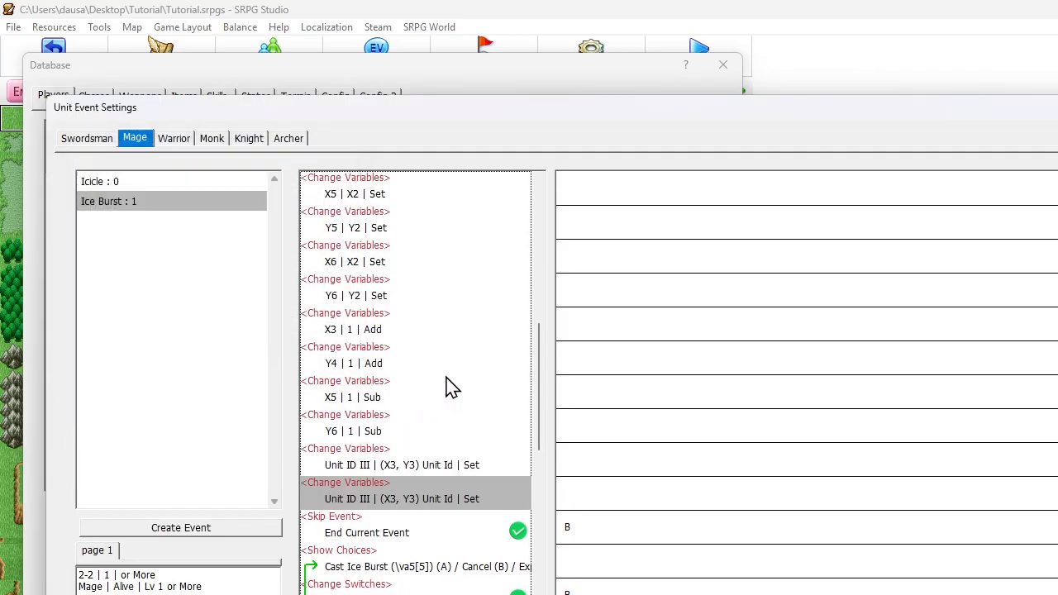
key("ctrl+v")
key("ctrl+v")
Change the target variable of the second Unit ID III command to Unit ID IV
double_click(447, 498)
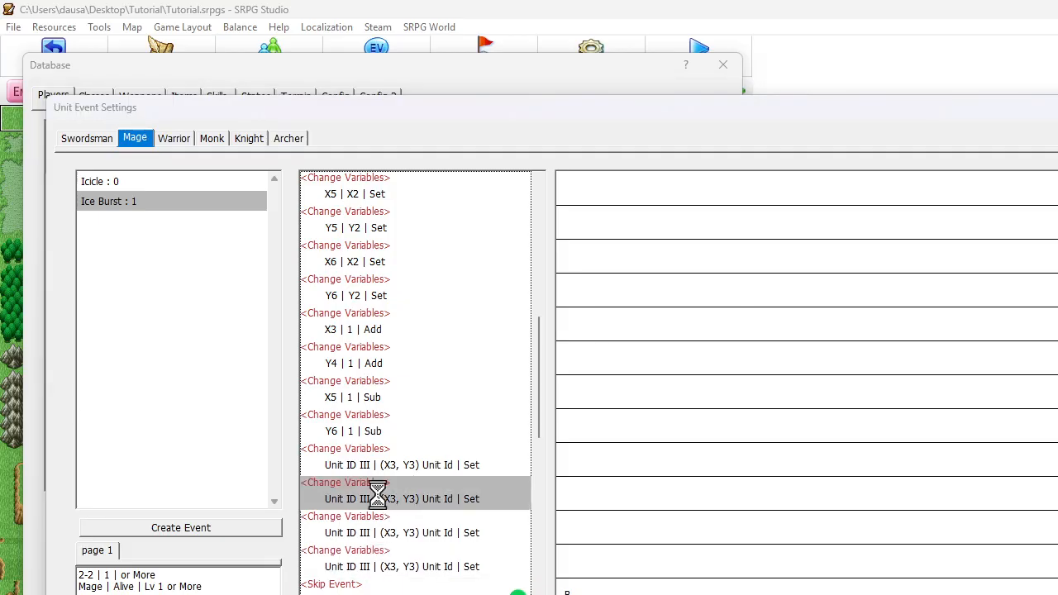
left_click(153, 207)
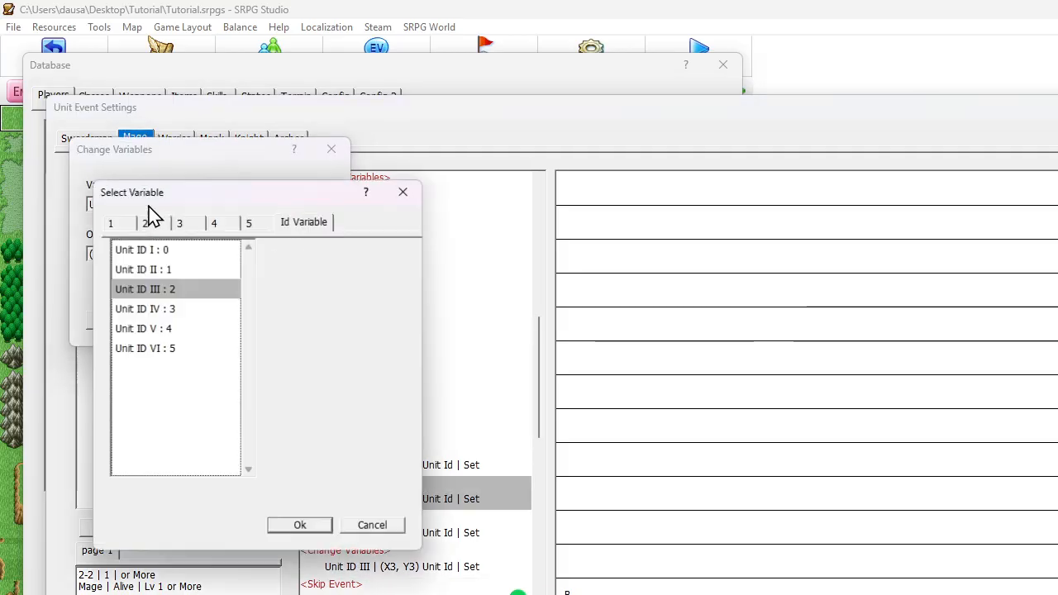
left_click(147, 309)
double_click(146, 310)
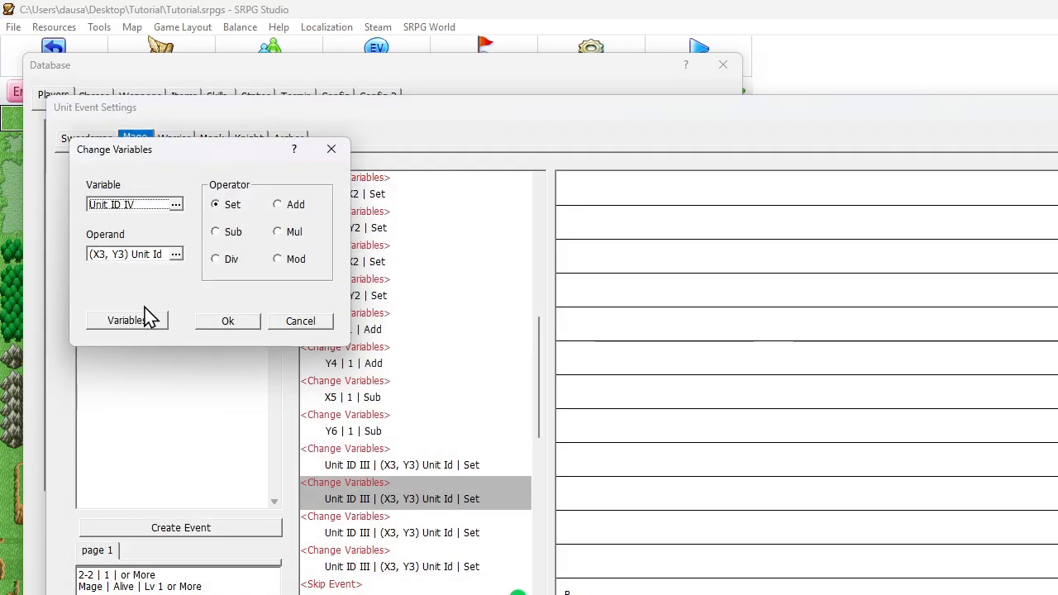
Set the X coordinate of the Unit ID IV command's position operand to variable X4
left_click(147, 263)
left_click(212, 480)
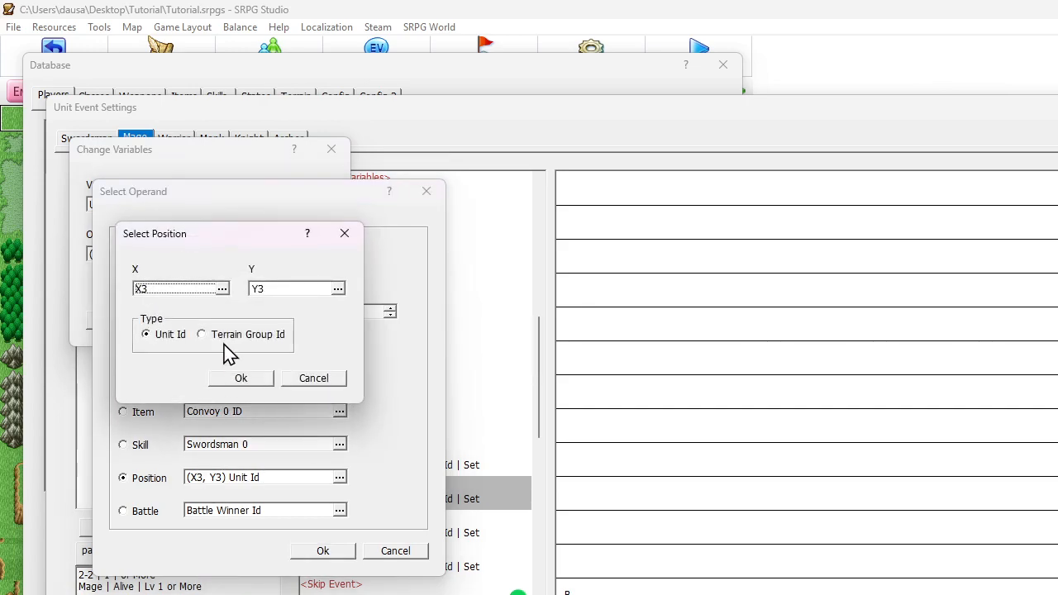
left_click(178, 291)
left_click(260, 366)
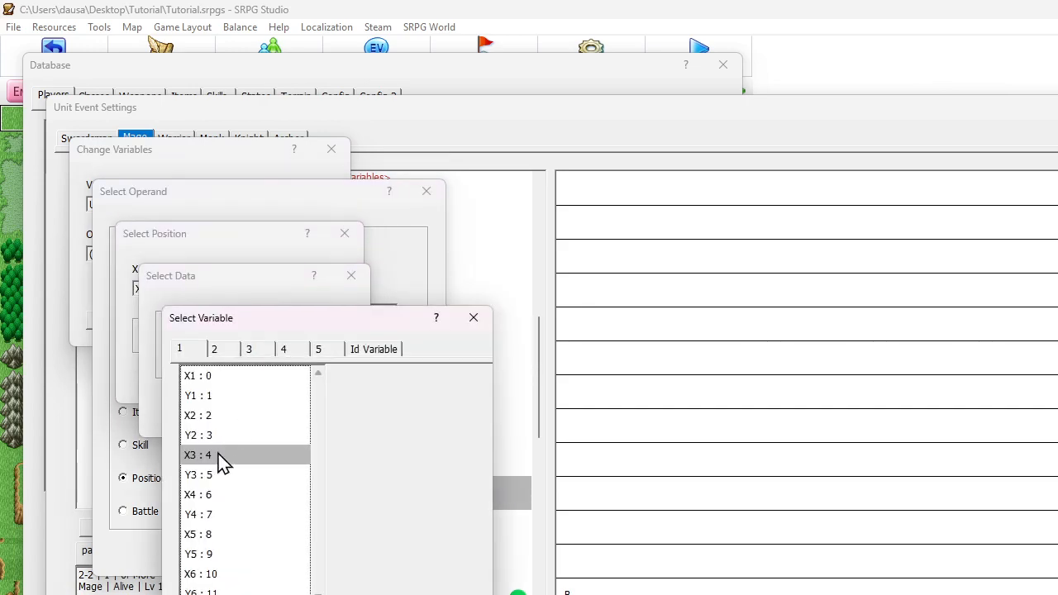
double_click(207, 495)
left_click(258, 408)
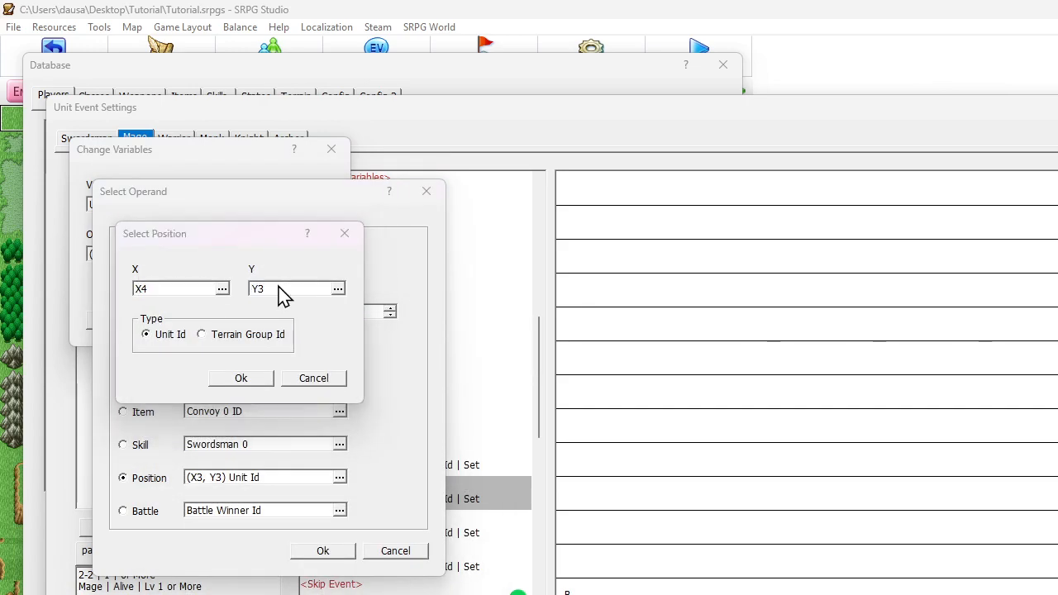
Set the position's Y coordinate to variable Y4 and apply the changes to the Unit ID IV command
left_click(281, 291)
left_click(259, 367)
double_click(211, 521)
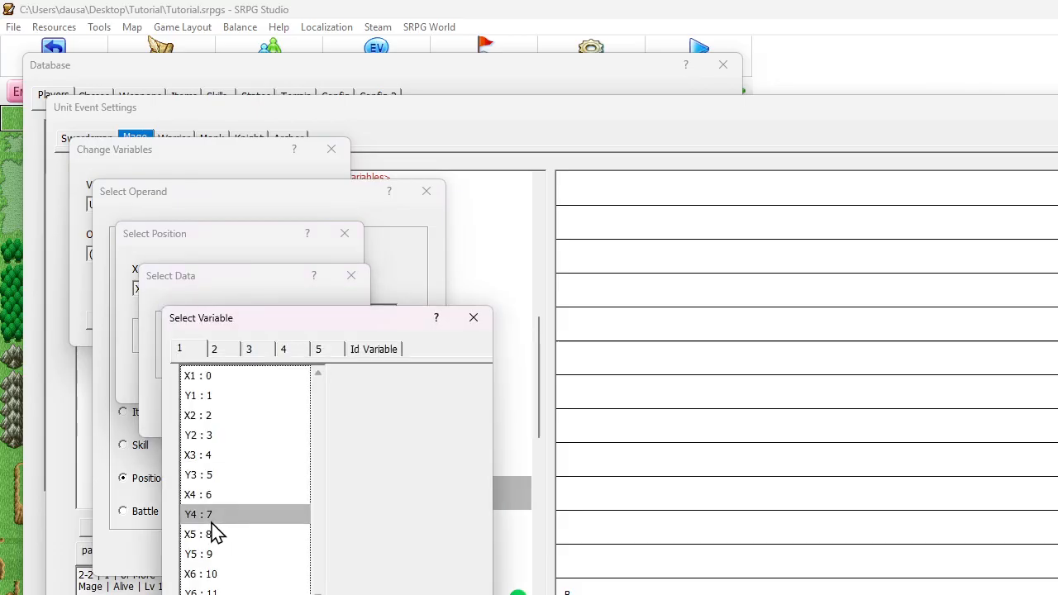
key("Return")
key("Return")
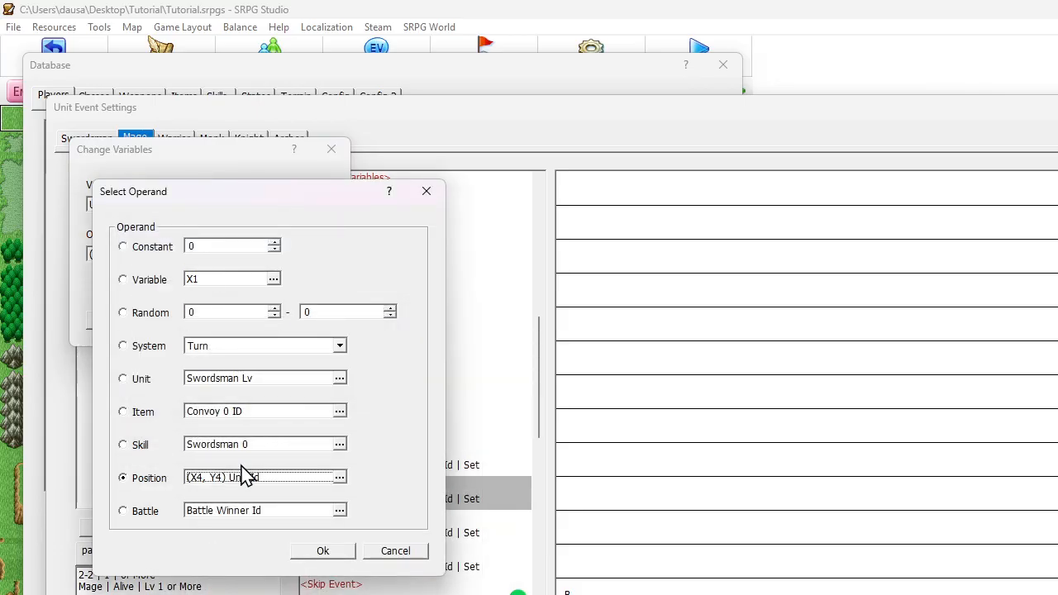
left_click(331, 556)
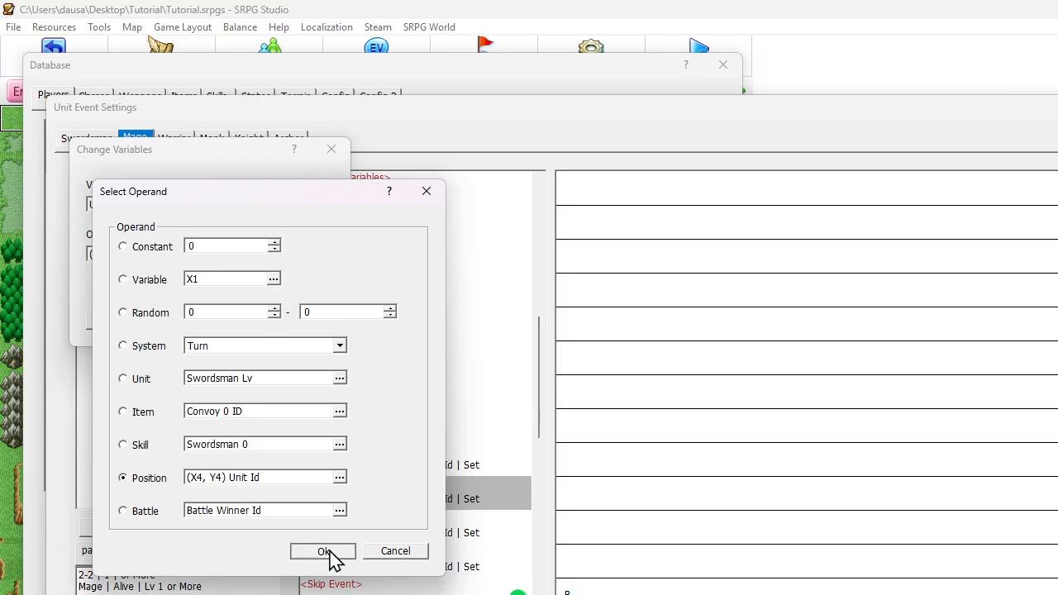
left_click(227, 323)
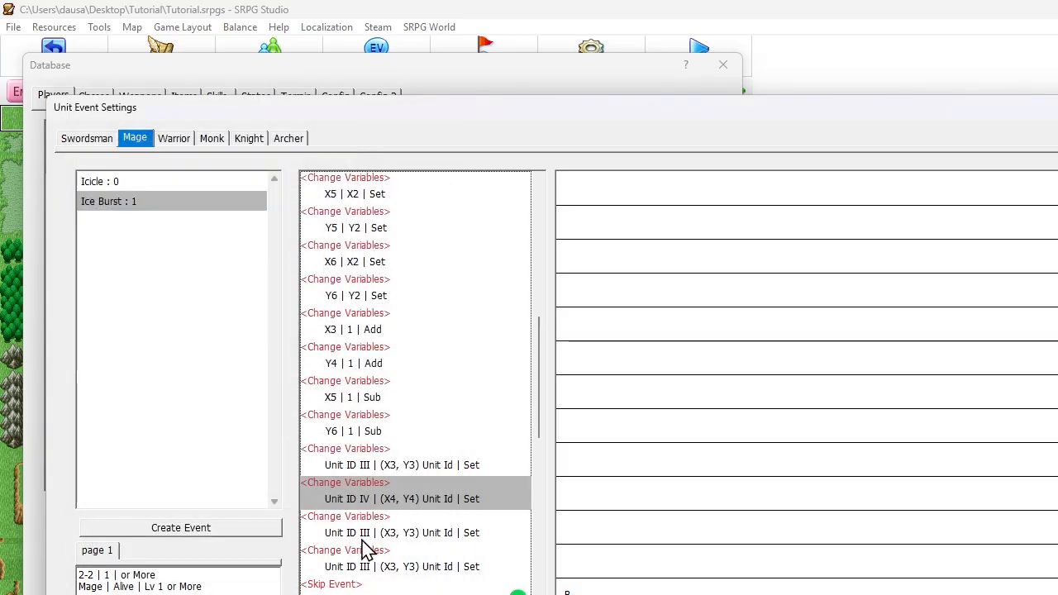
Change the target variable of the command directly below Unit ID IV to Unit ID V
double_click(364, 536)
left_click(176, 206)
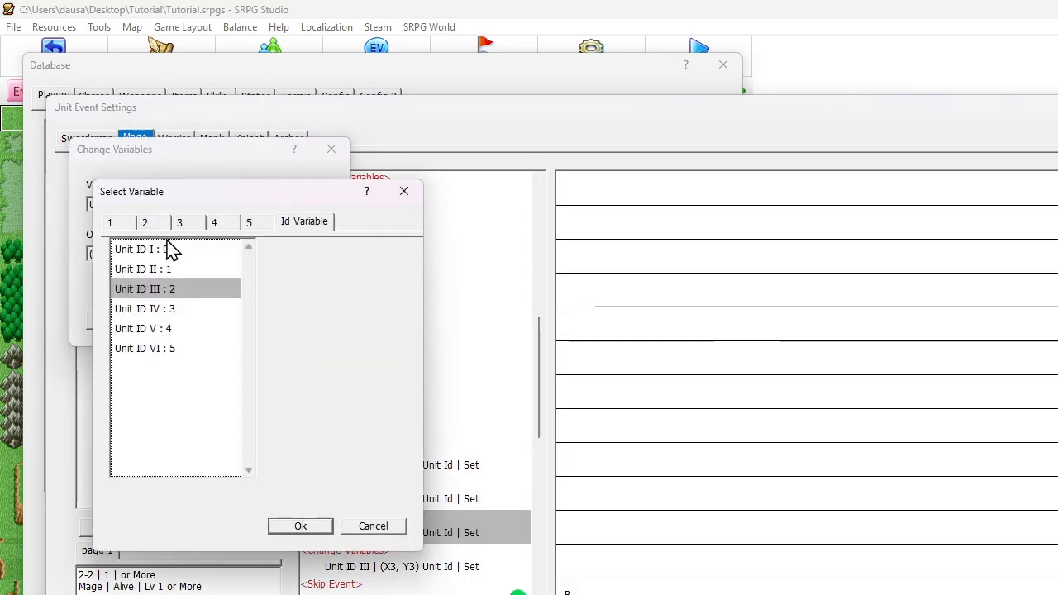
double_click(166, 330)
key("Return")
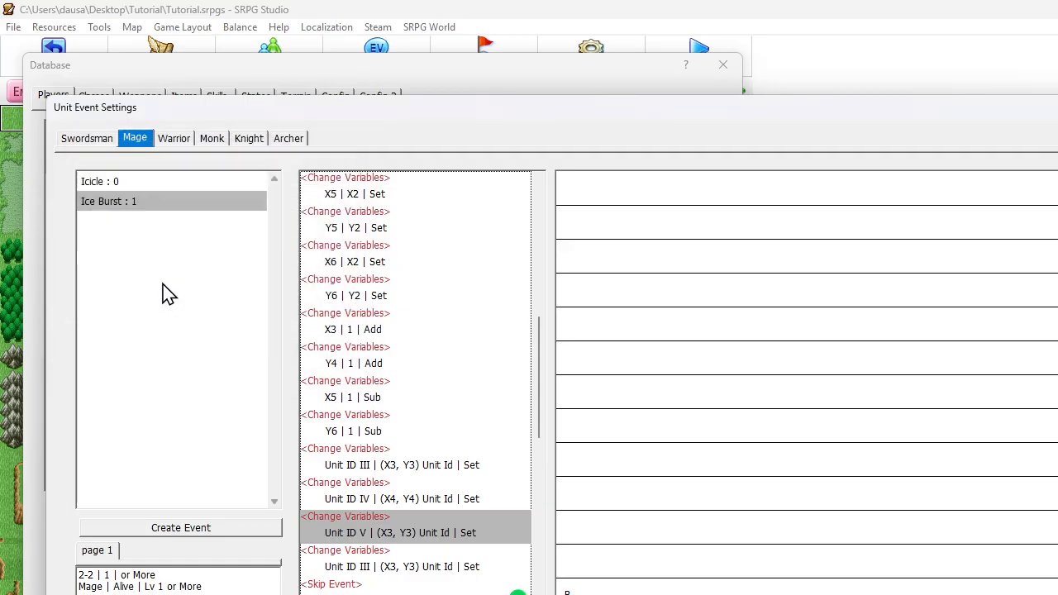
Set the X coordinate of the Unit ID V command's position operand to variable X5
double_click(330, 532)
left_click(153, 255)
left_click(212, 478)
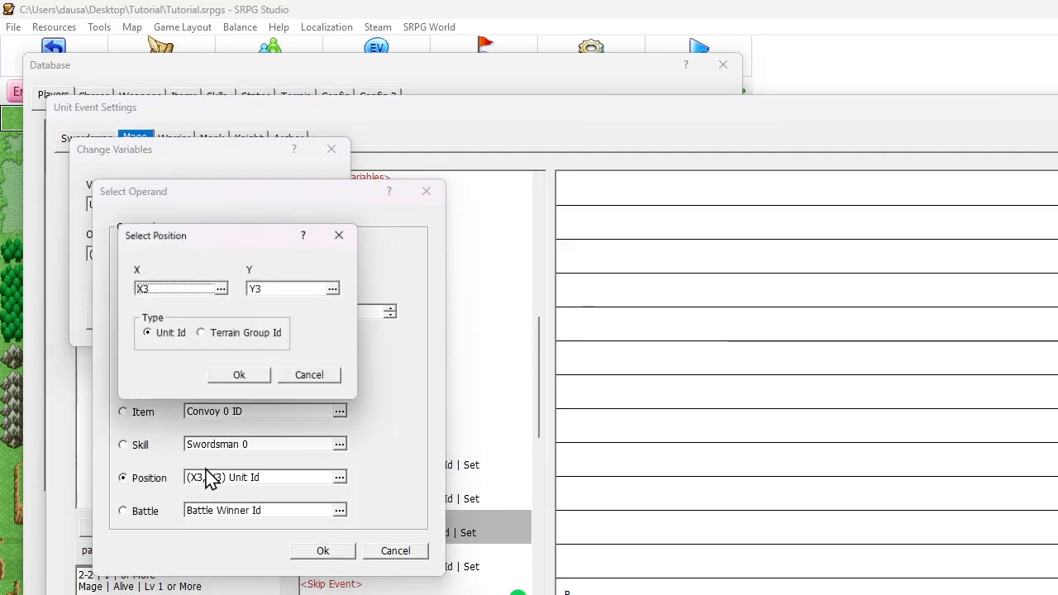
left_click(171, 290)
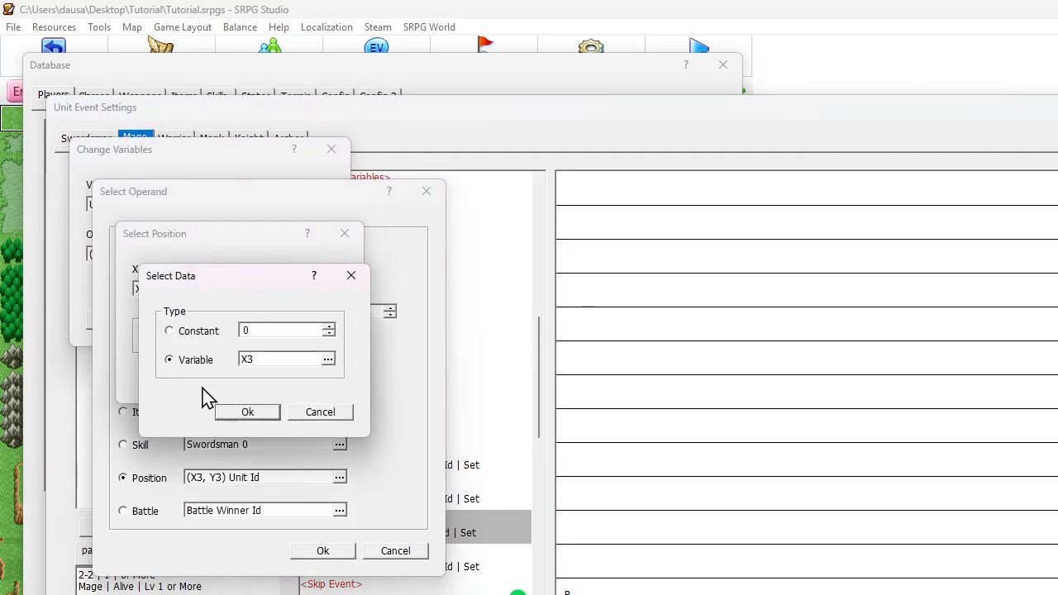
left_click(248, 364)
double_click(205, 534)
left_click(246, 412)
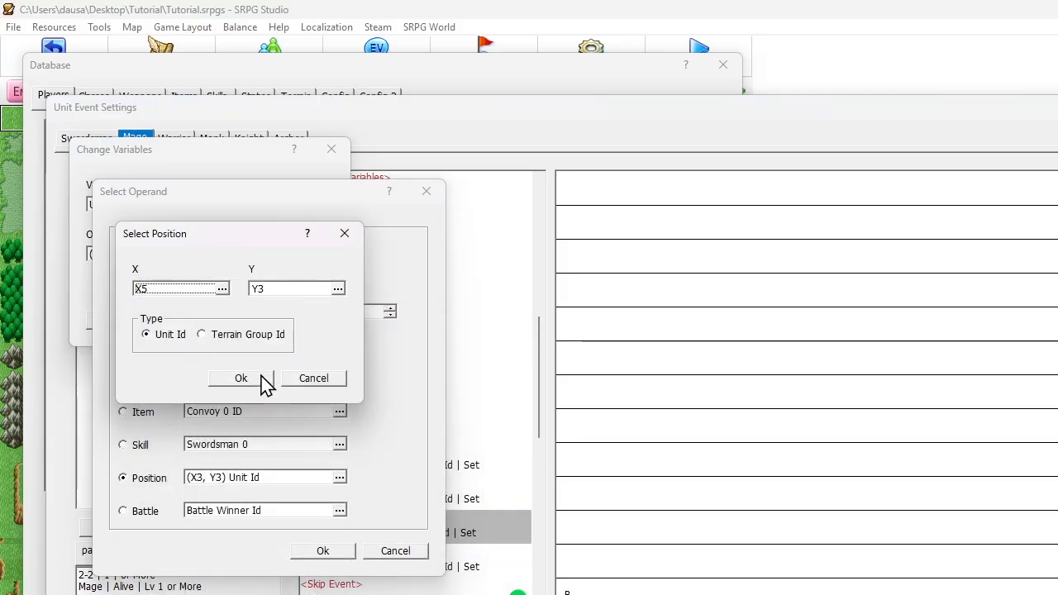
Set the position's Y coordinate to variable Y5 and apply the changes to the Unit ID V command
left_click(294, 289)
left_click(249, 364)
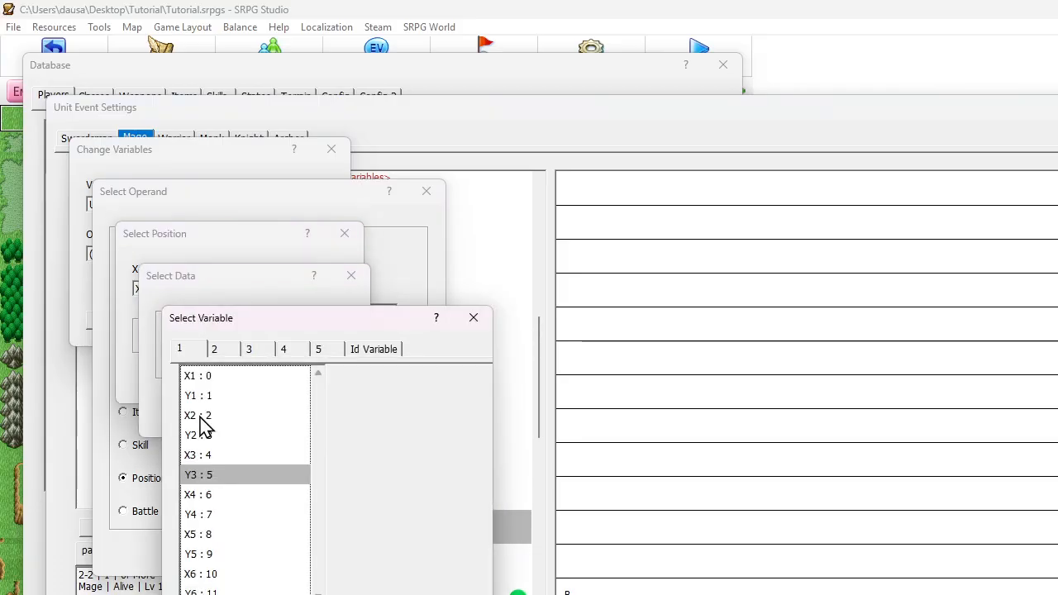
double_click(216, 554)
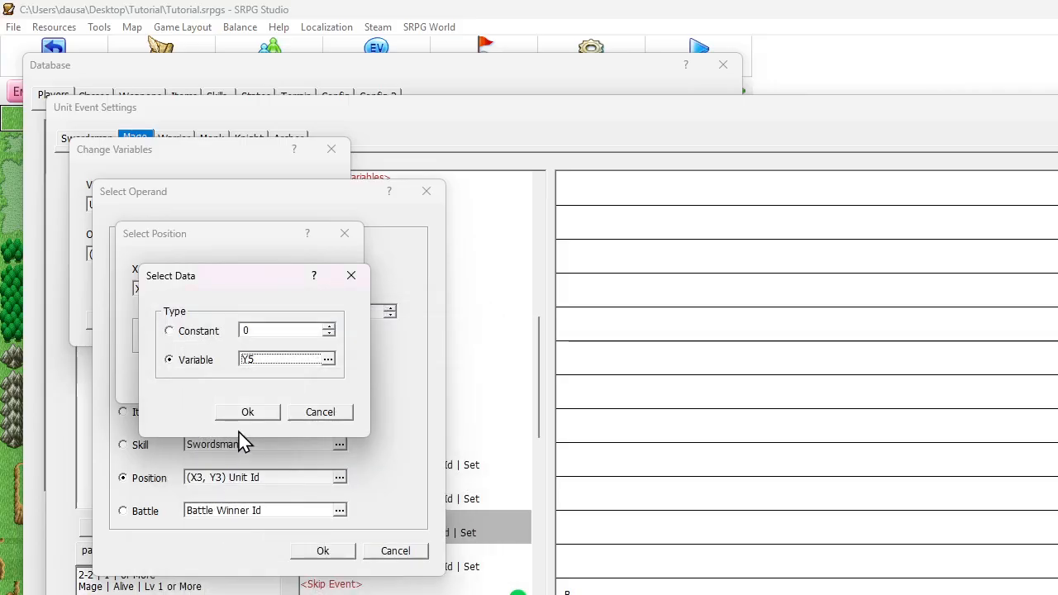
left_click(248, 411)
key("Return")
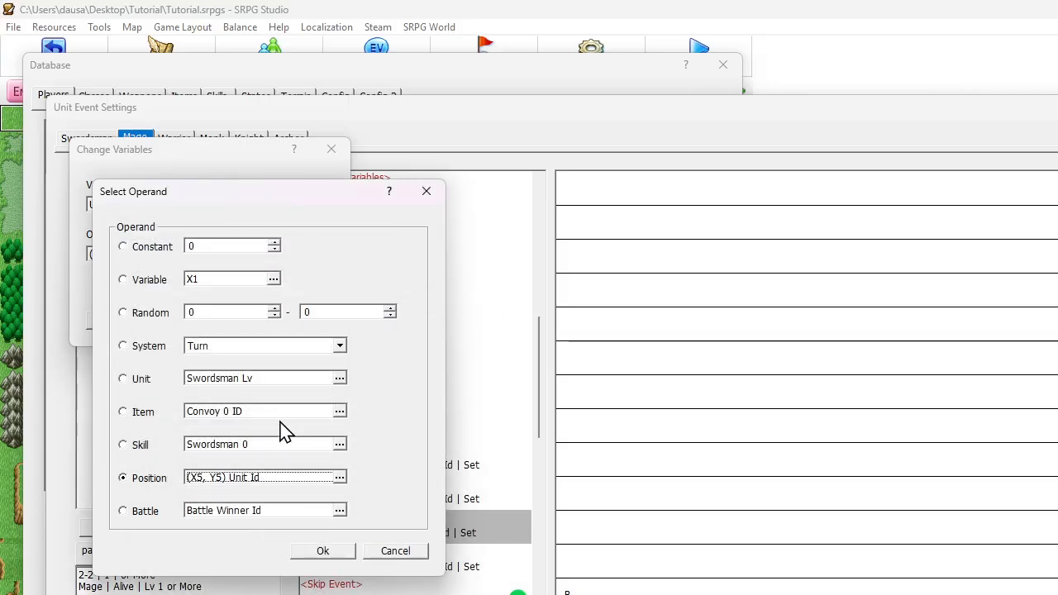
left_click(306, 553)
left_click(230, 324)
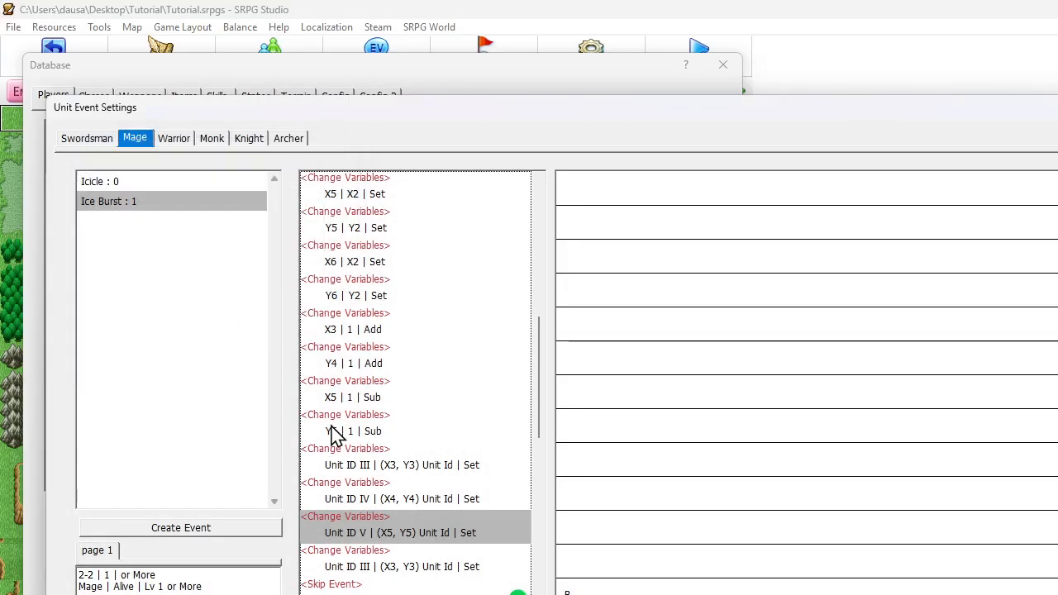
Change the target variable of the duplicate Unit ID III command directly below Unit ID V to Unit ID VI
scroll(333, 434, "down", 3)
double_click(339, 382)
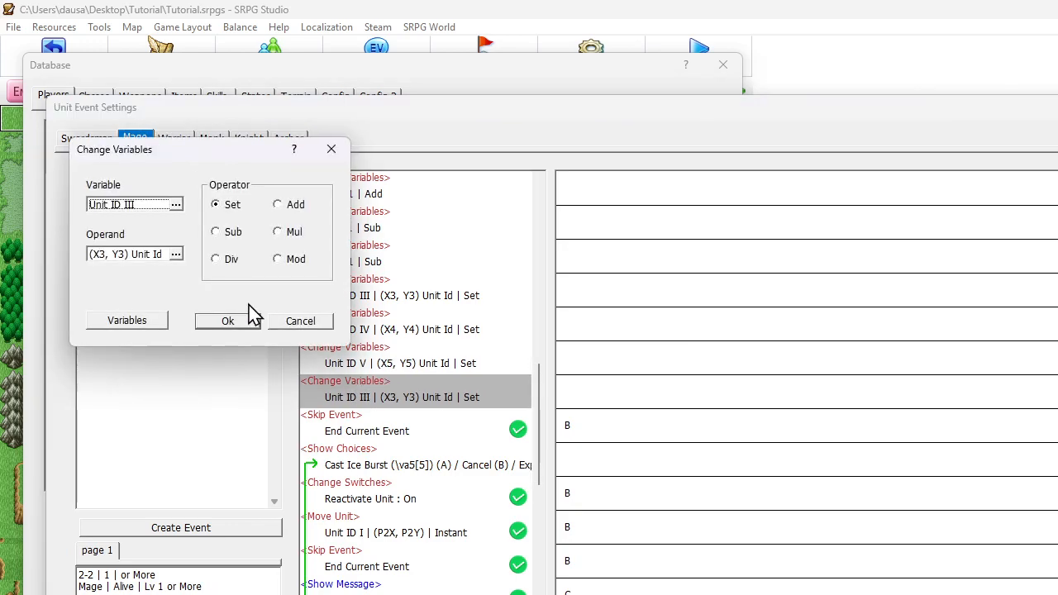
left_click(126, 207)
double_click(166, 349)
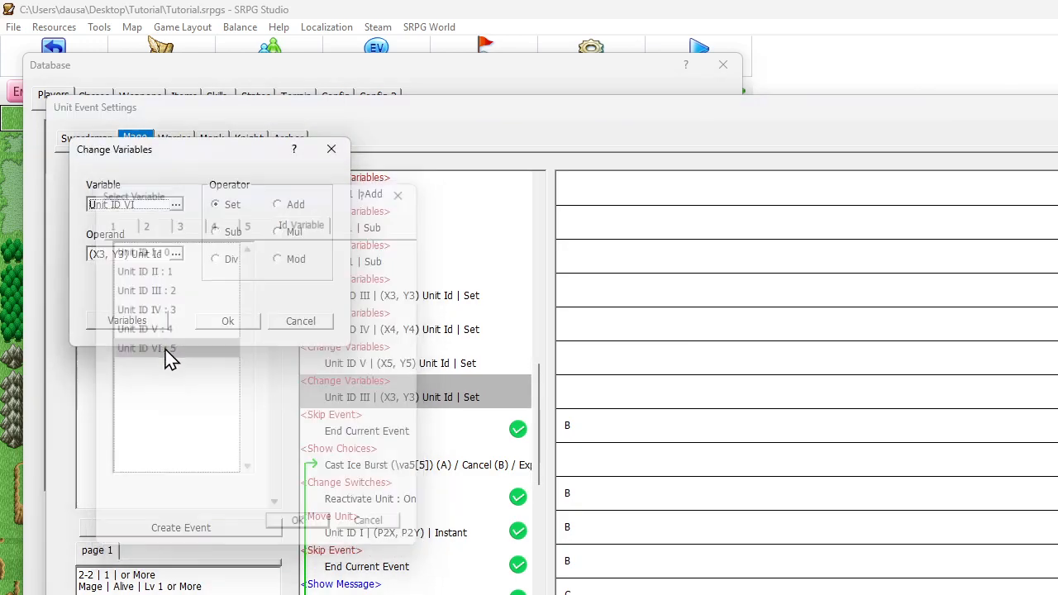
Set the X coordinate of the Unit ID VI command's position operand to variable X6
left_click(141, 255)
left_click(209, 480)
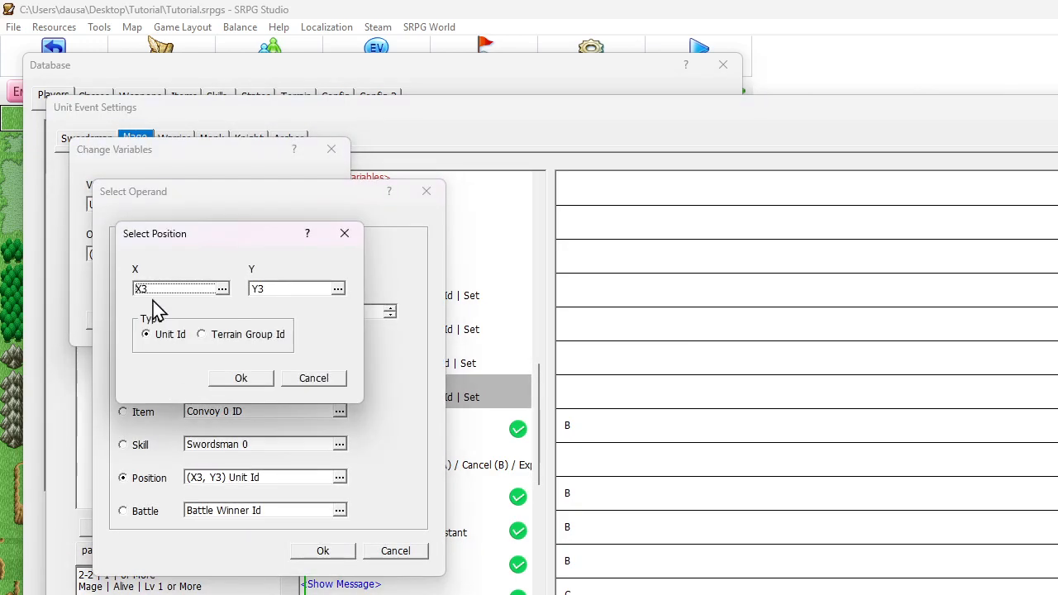
left_click(159, 291)
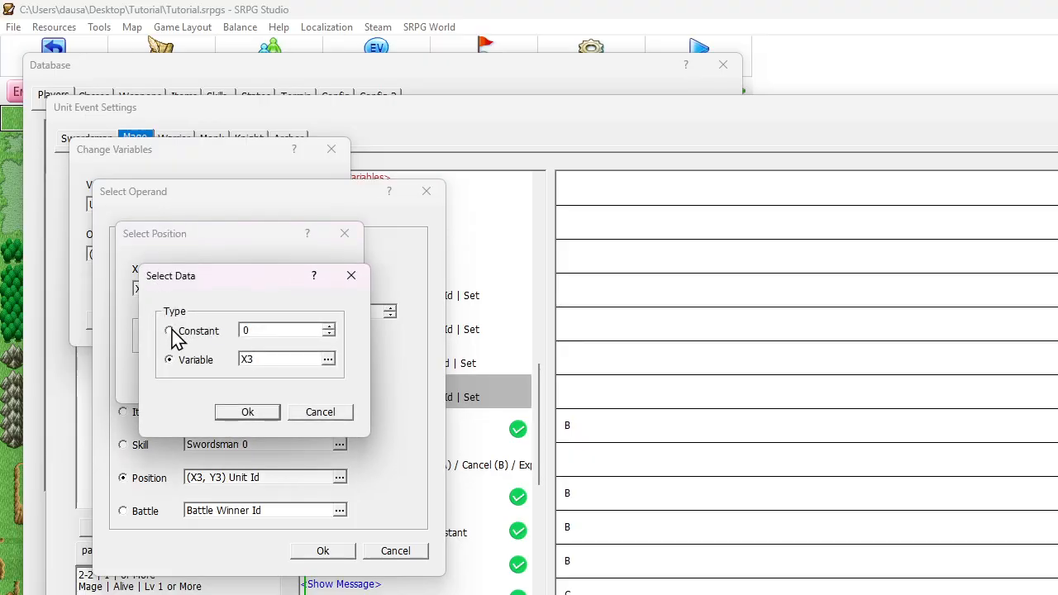
left_click(248, 361)
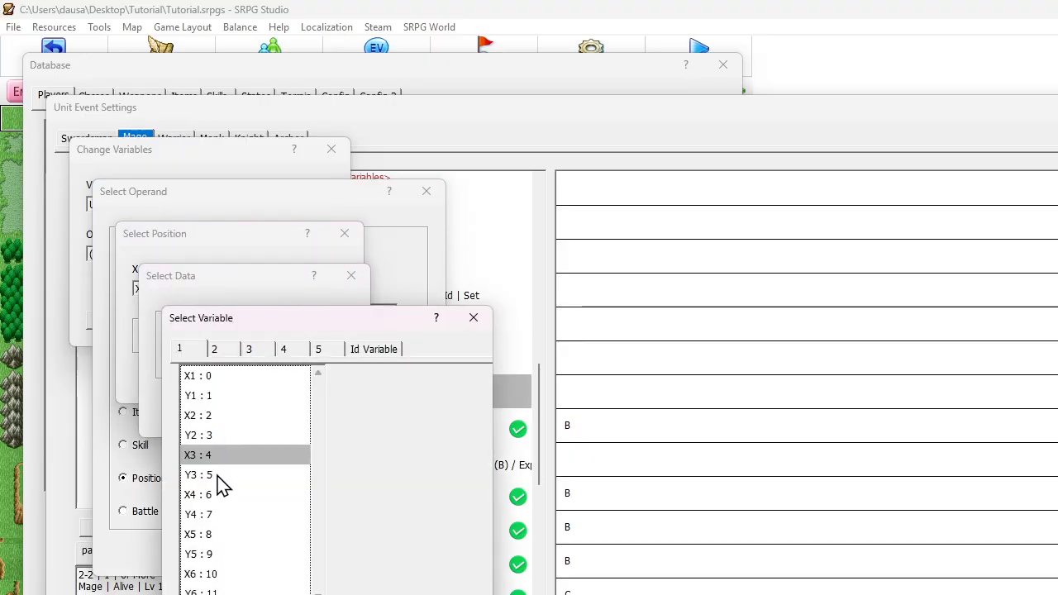
double_click(203, 574)
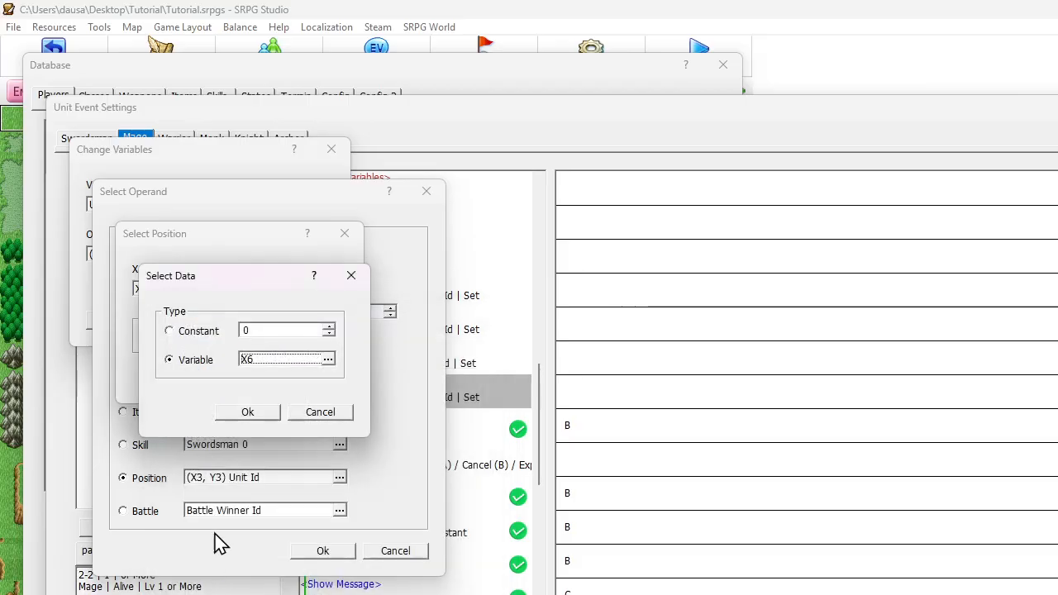
left_click(242, 411)
Set the position's Y coordinate to variable Y6 and apply the changes to the Unit ID VI command
left_click(282, 293)
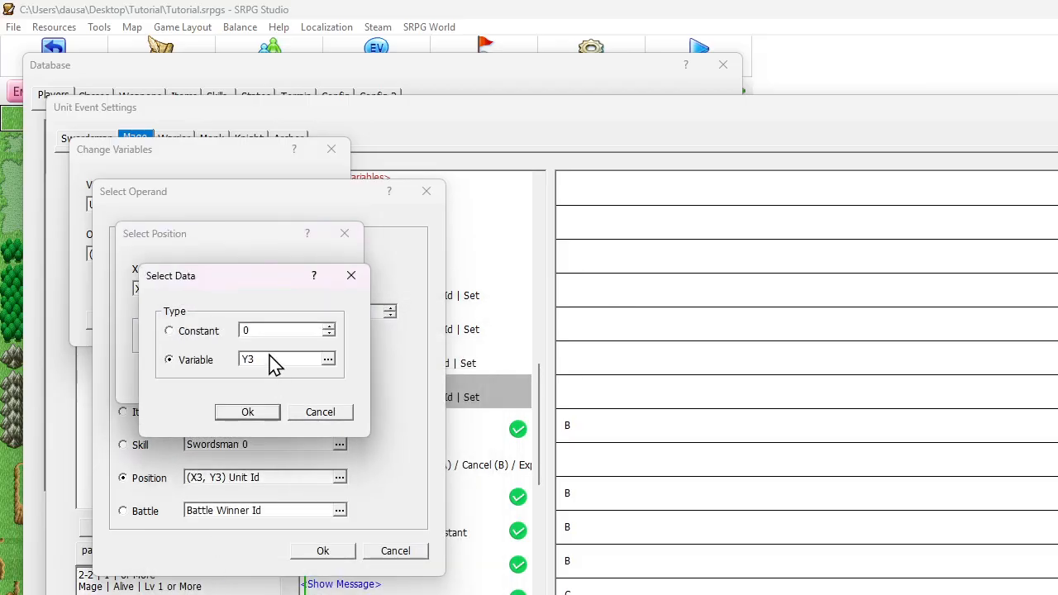
left_click(273, 361)
double_click(211, 578)
left_click(256, 361)
double_click(207, 587)
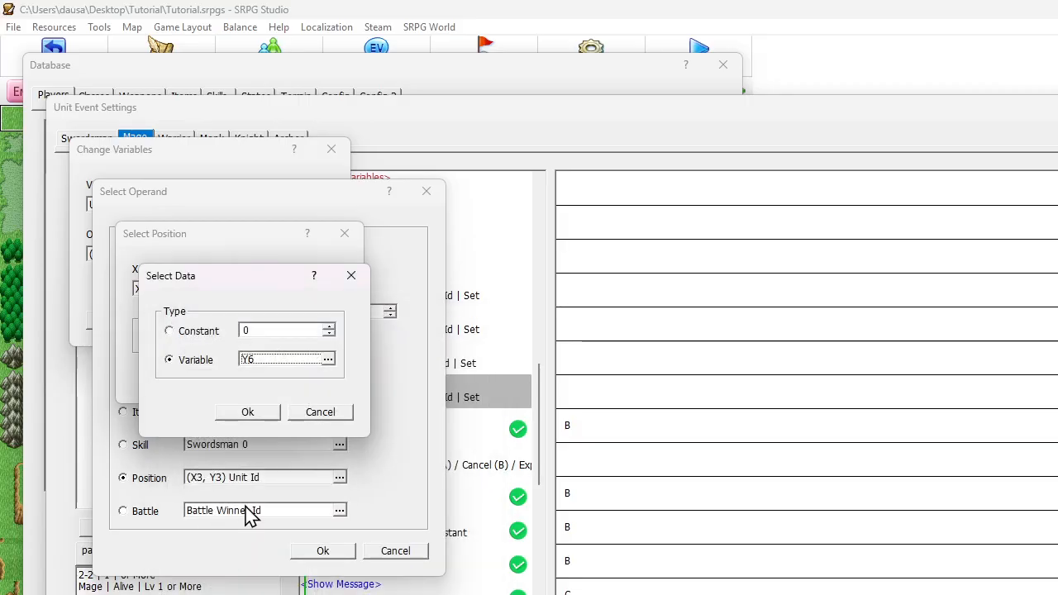
left_click(247, 412)
key("Return")
key("Return")
key("Return")
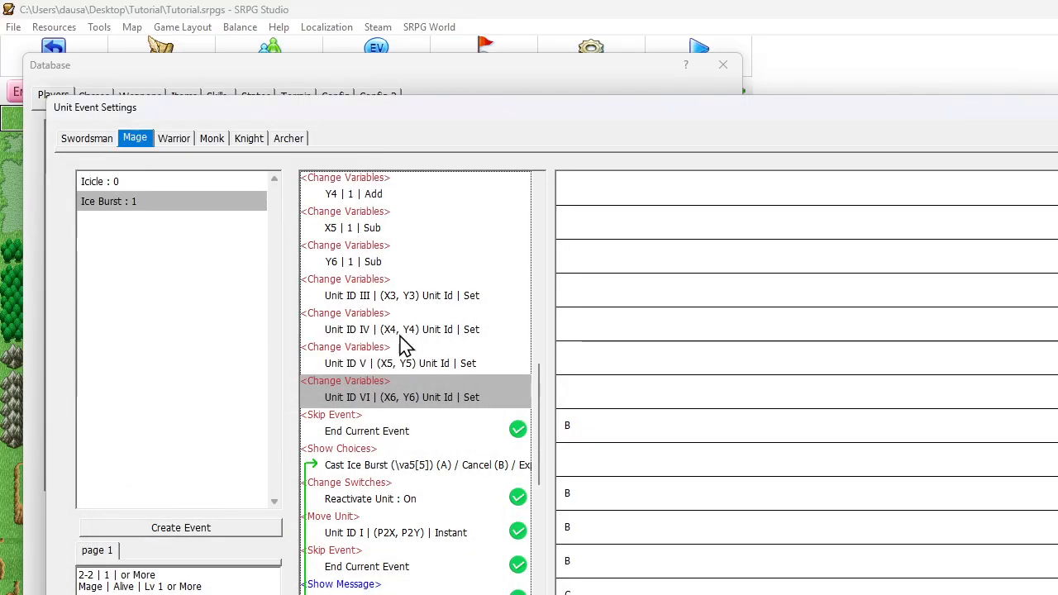
Copy the Control Map Pos command that plays Icicle on Unit ID II and paste it directly below the Unit ID VI command
left_click(394, 303)
left_click(385, 391)
scroll(394, 400, "down", 5)
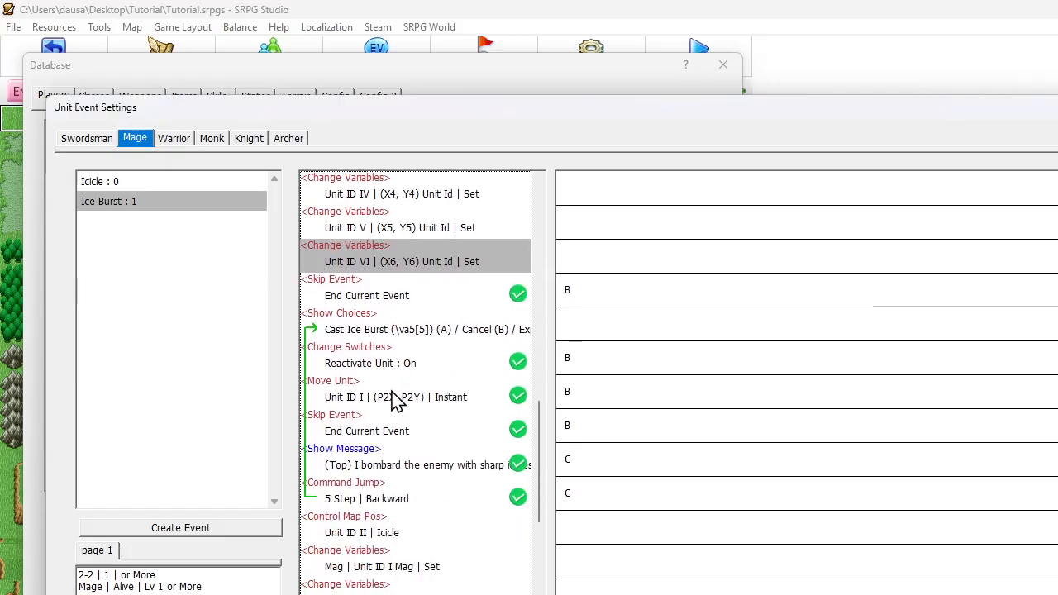
scroll(394, 400, "up", 2)
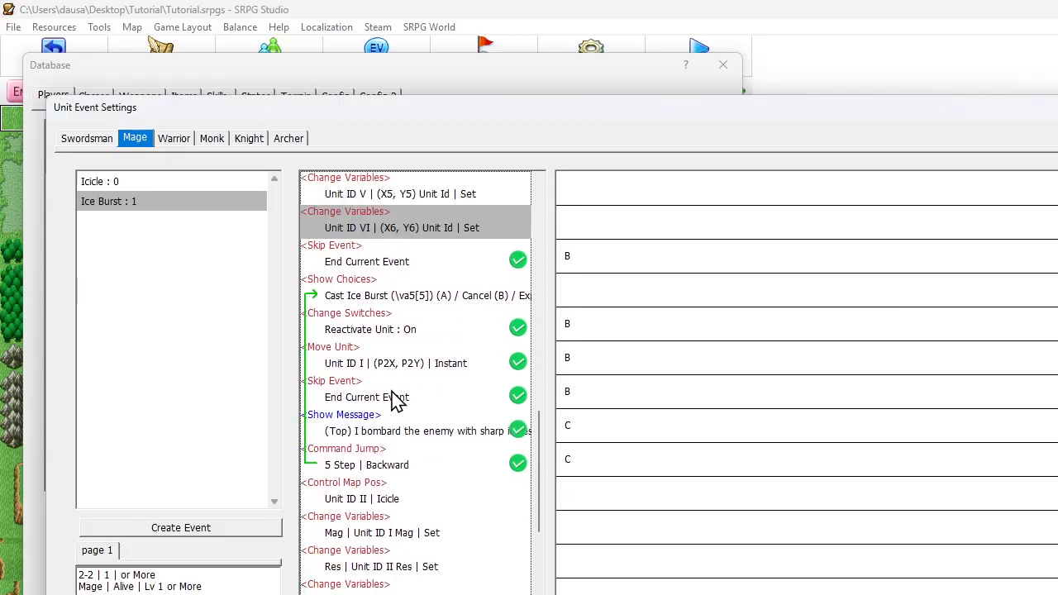
scroll(405, 332, "up", 6)
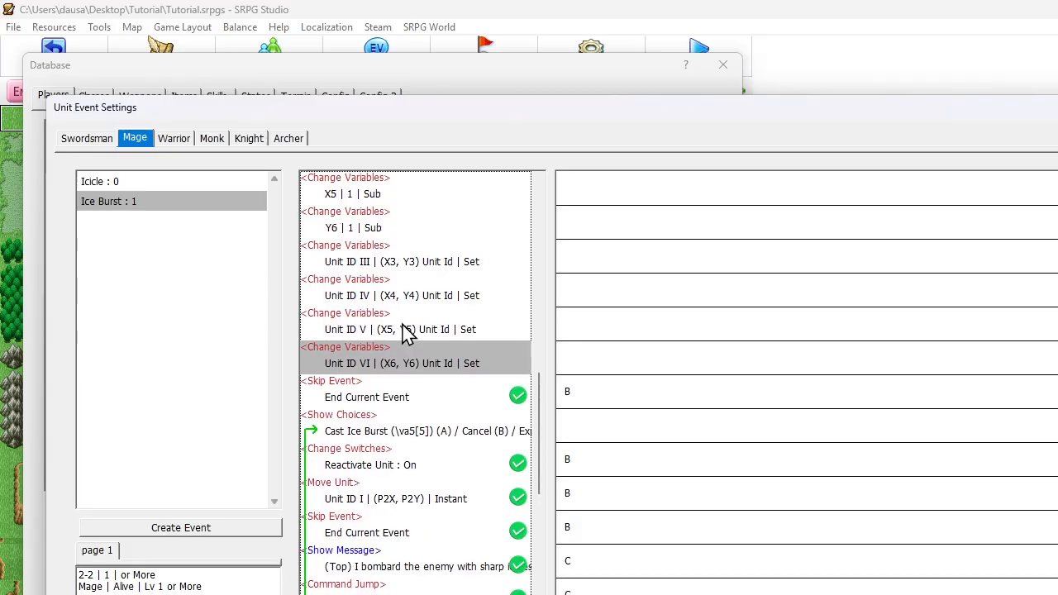
scroll(407, 333, "up", 6)
scroll(407, 333, "down", 14)
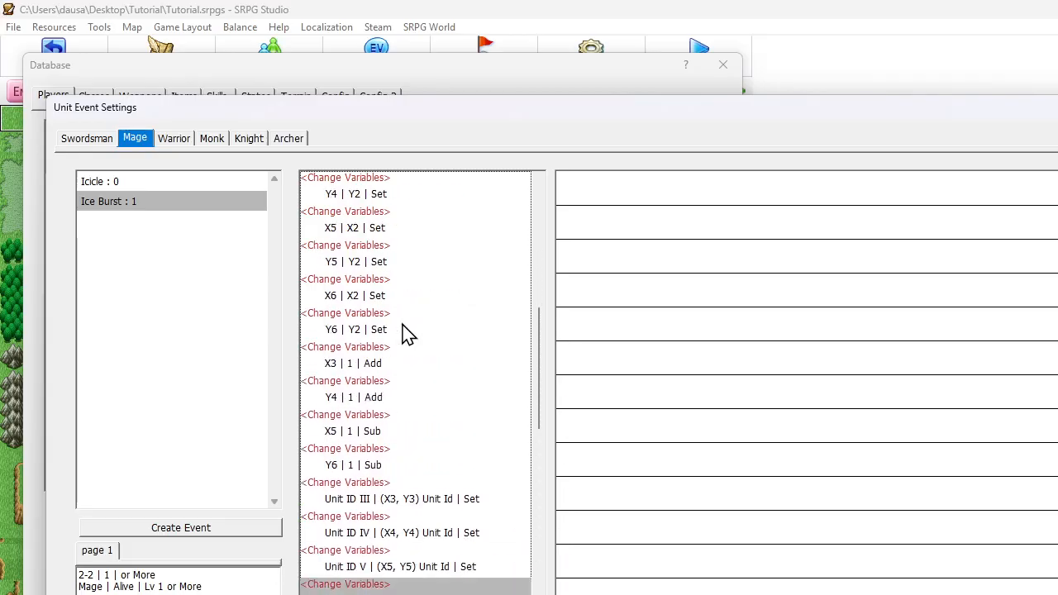
left_click(401, 500)
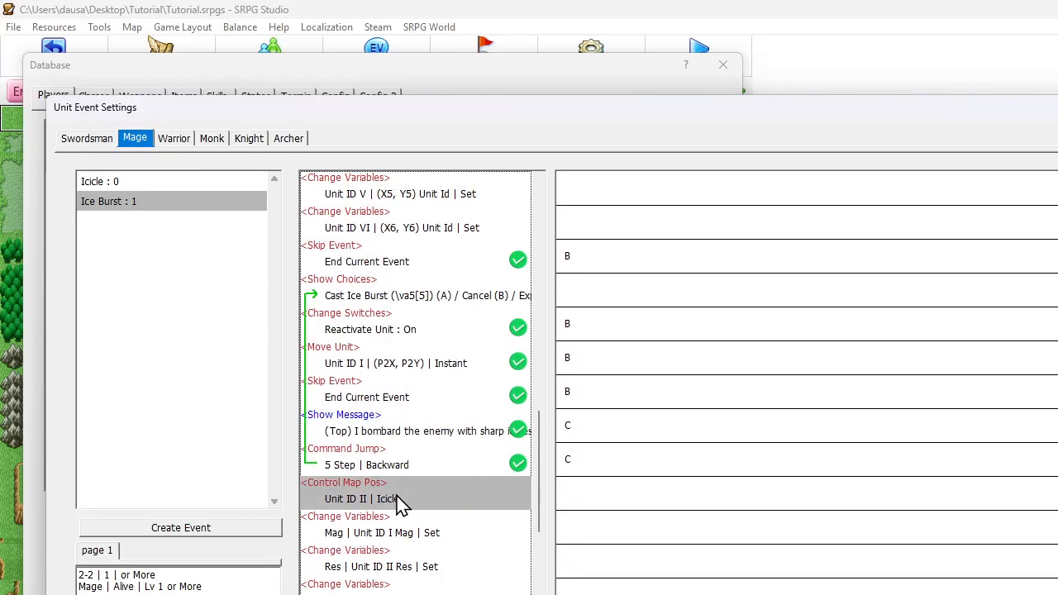
scroll(426, 405, "up", 5)
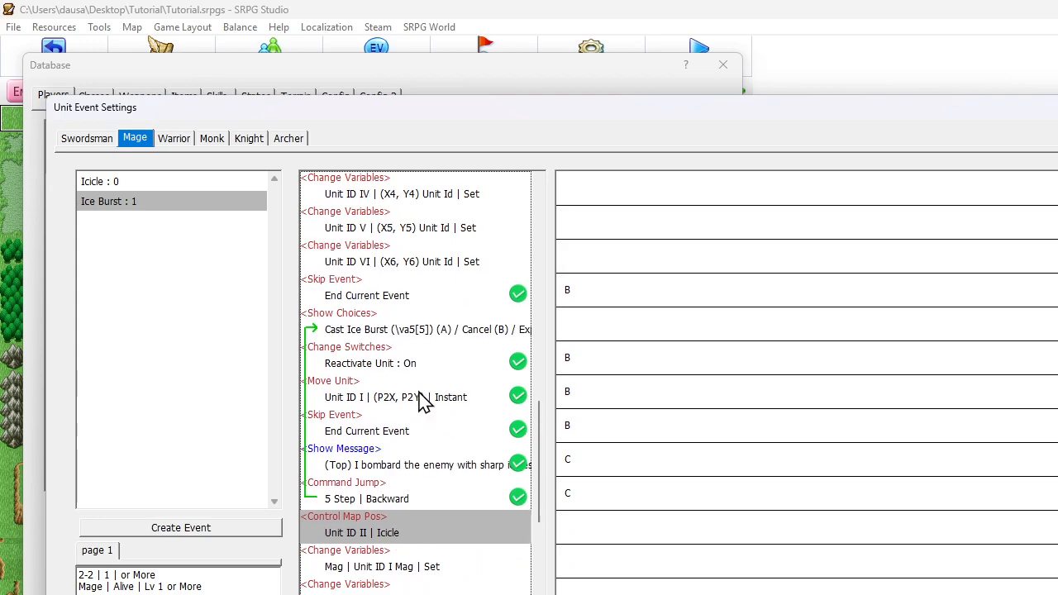
left_click(374, 431)
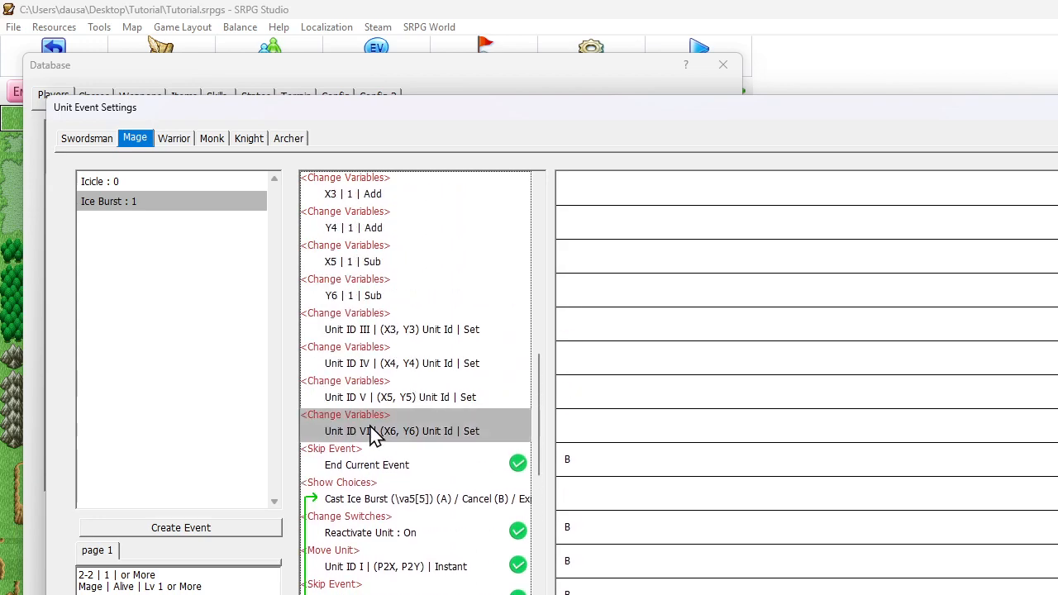
key("ctrl+v")
Set the animation of the pasted Control Map Pos command to Enemy Target II and close the unit event and database settings
double_click(378, 461)
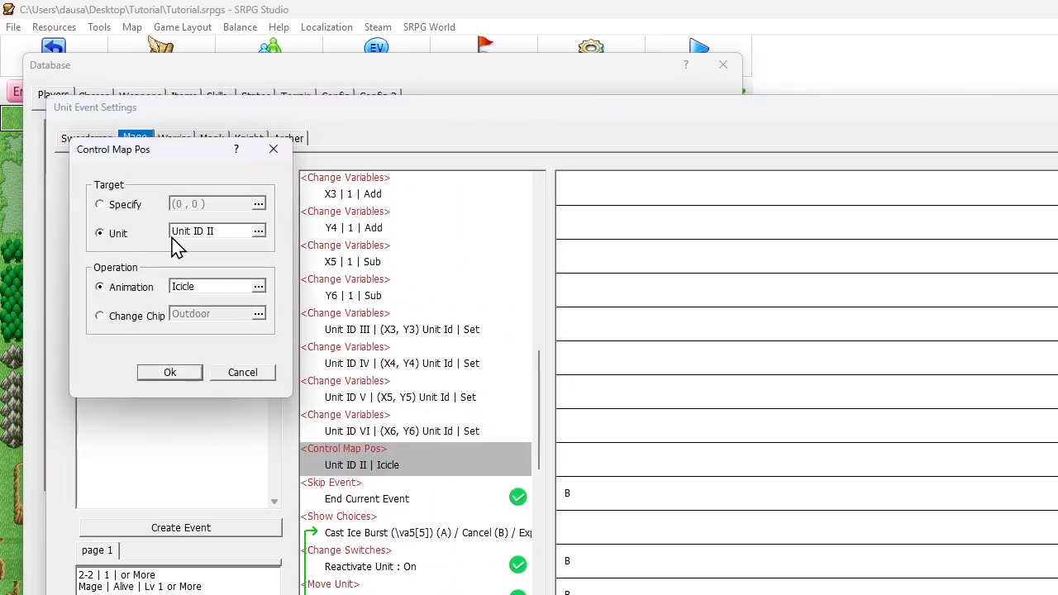
left_click(190, 295)
scroll(190, 389, "down", 1)
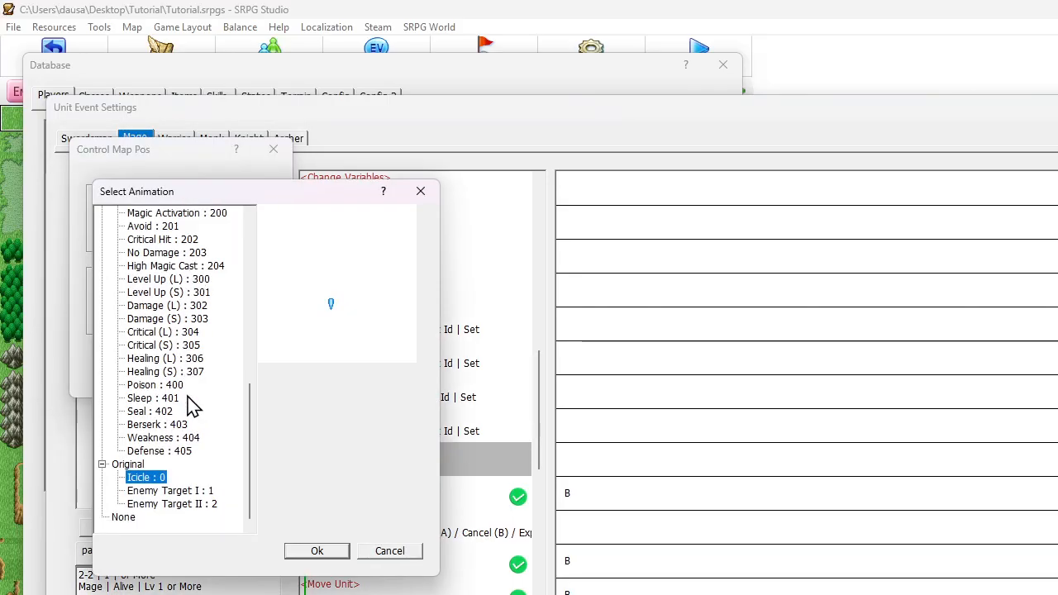
left_click(192, 506)
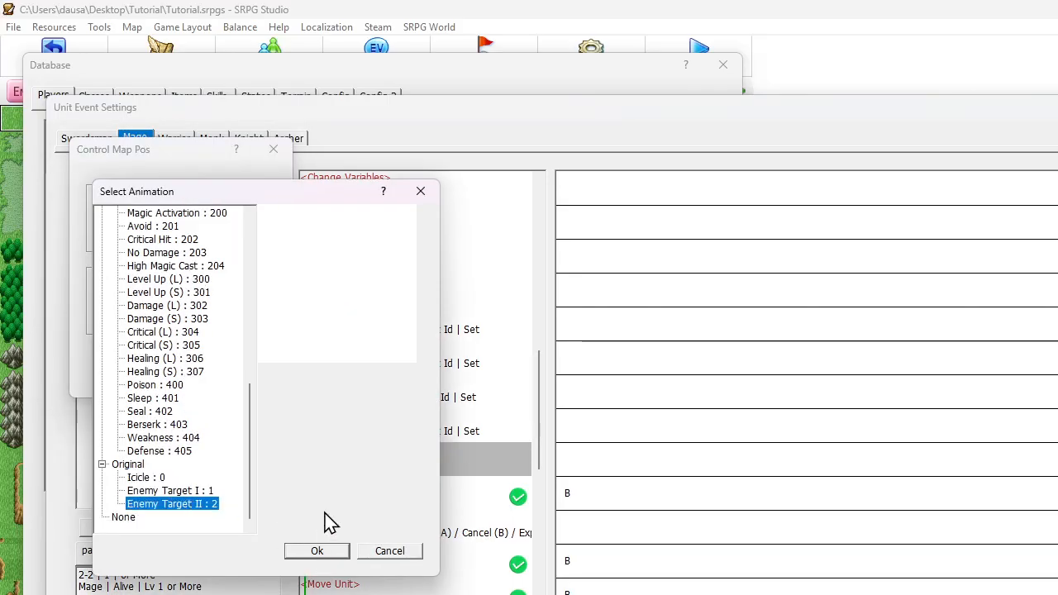
left_click(178, 491)
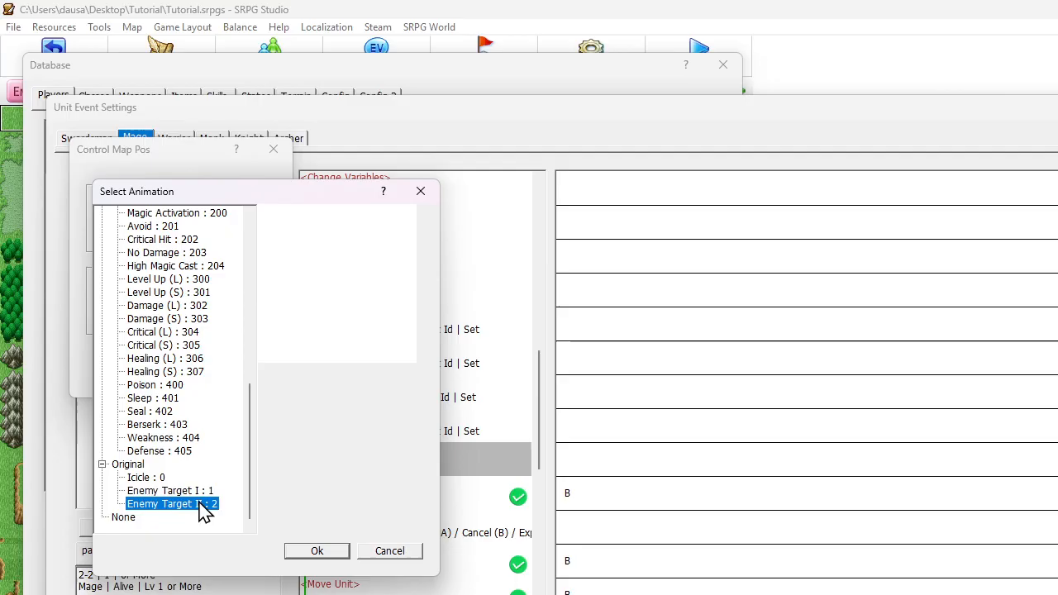
left_click(319, 553)
left_click(174, 373)
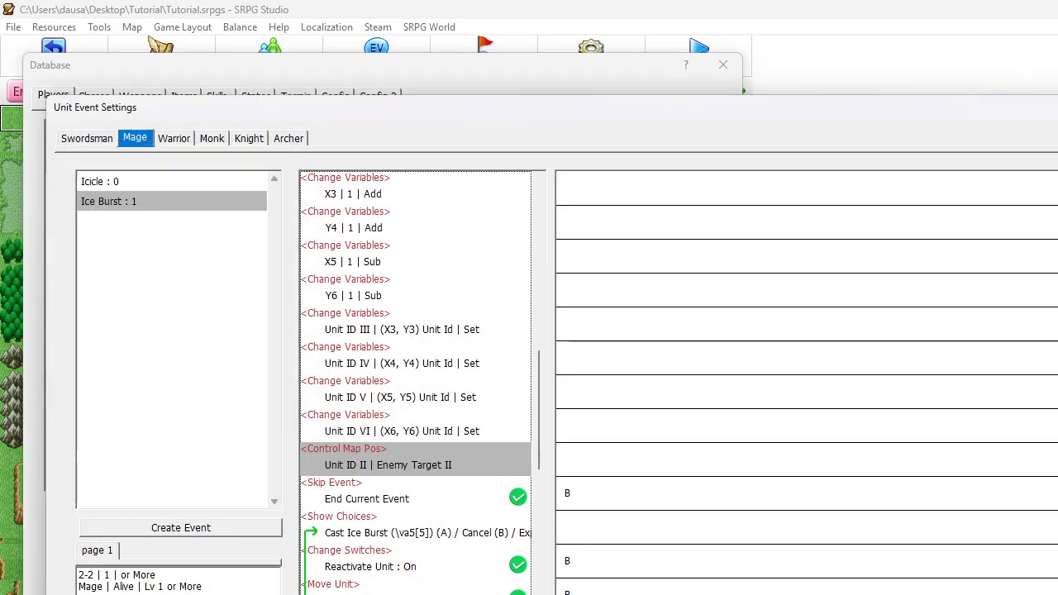
key("Escape")
left_click(555, 586)
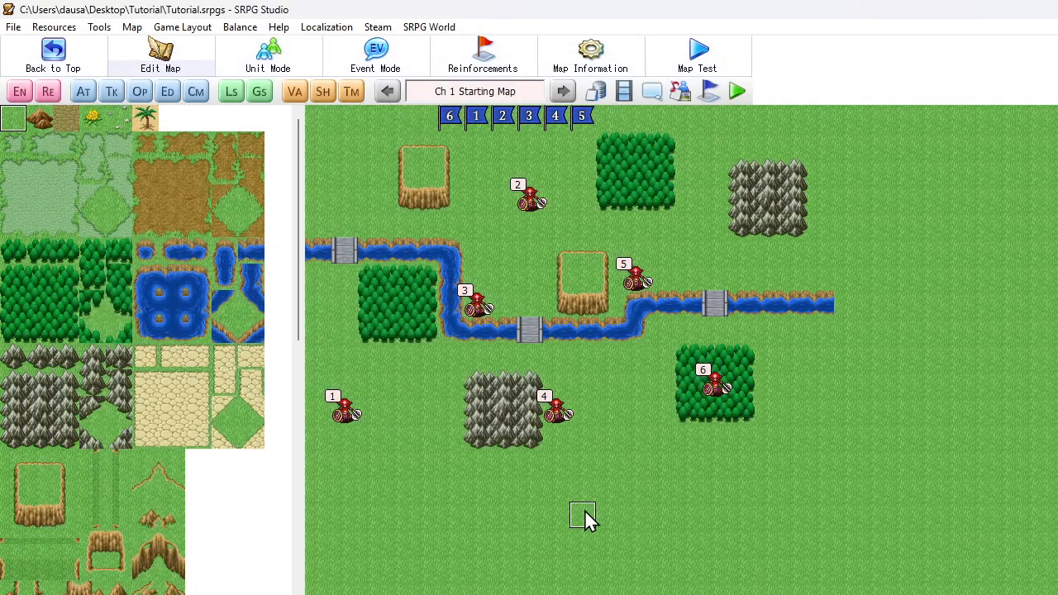
Launch a test play, begin a new game and start the fight on the first map
left_click(738, 93)
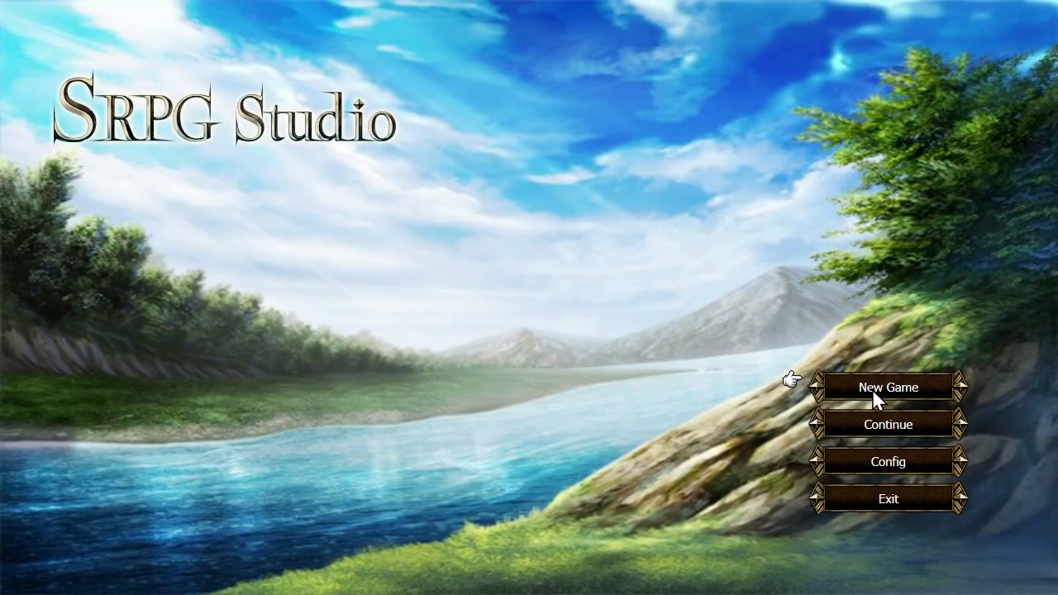
left_click(873, 388)
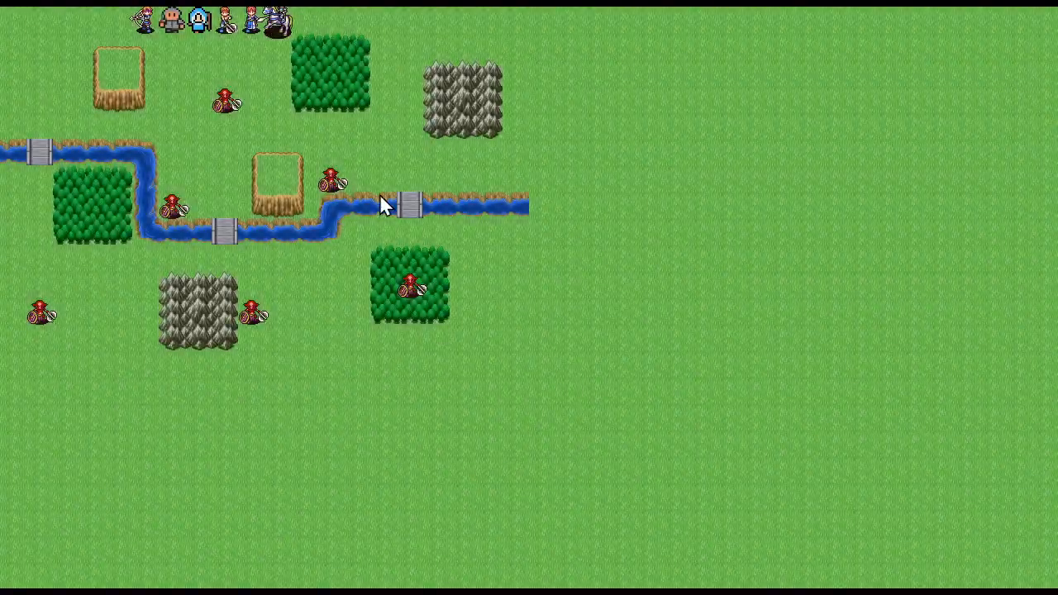
left_click(377, 190)
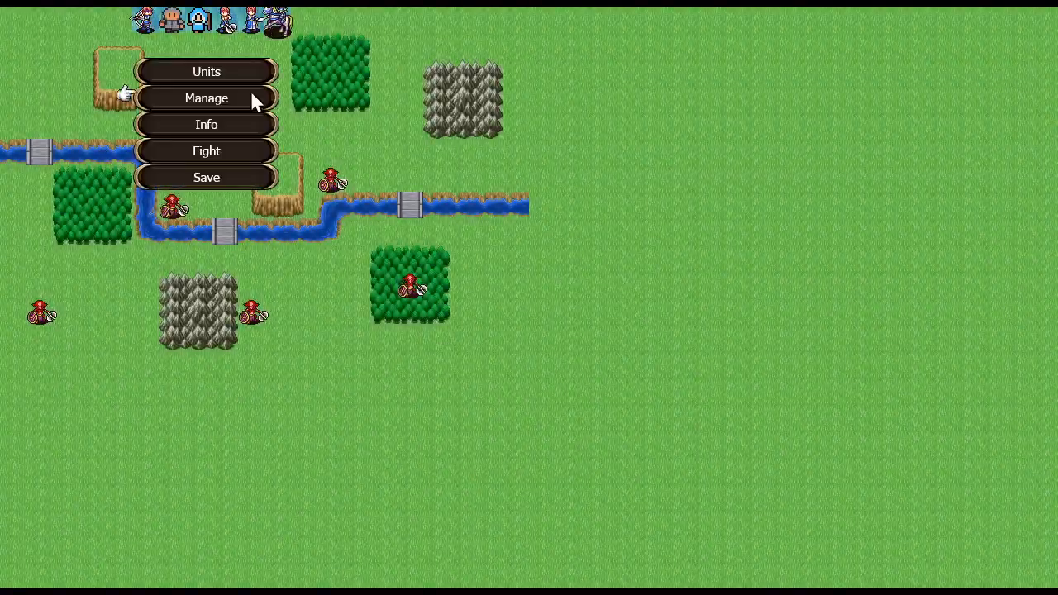
left_click(208, 149)
left_click(493, 317)
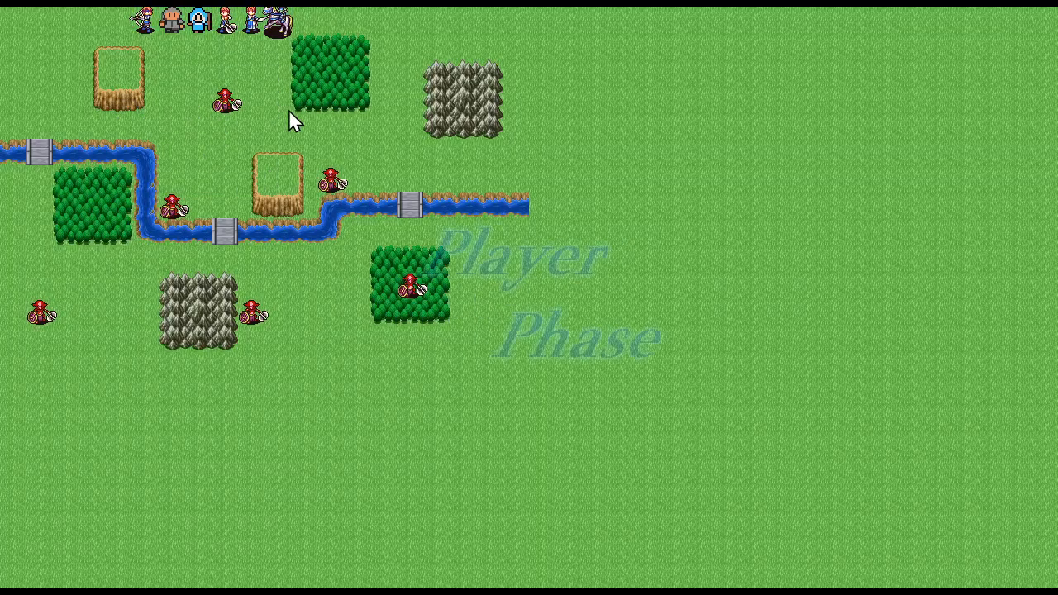
Move the Mage beside the nearest goblin and check which unit commands are offered
left_click(204, 24)
left_click(183, 109)
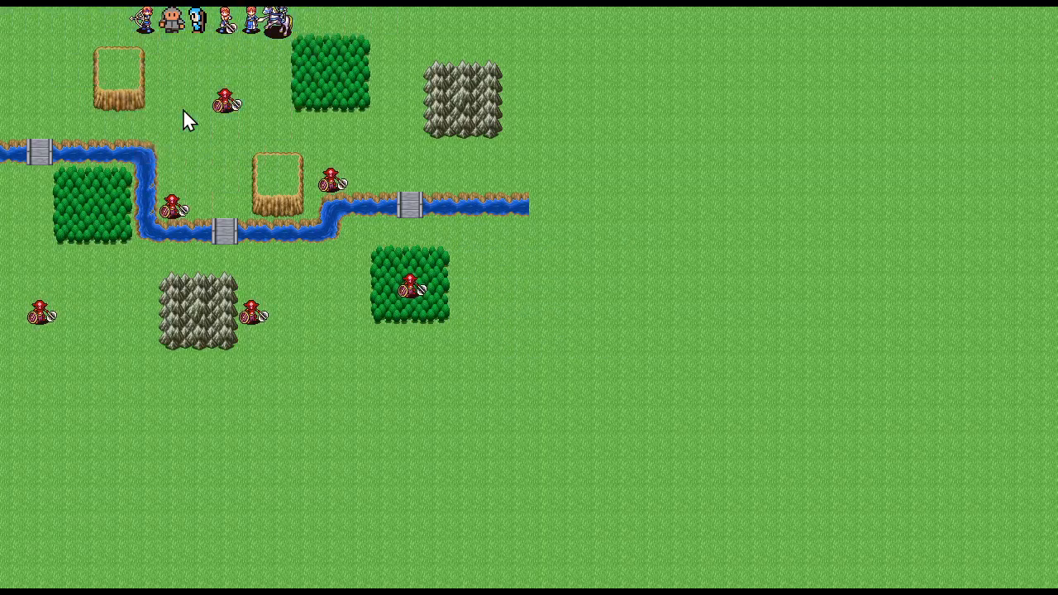
left_click(247, 158)
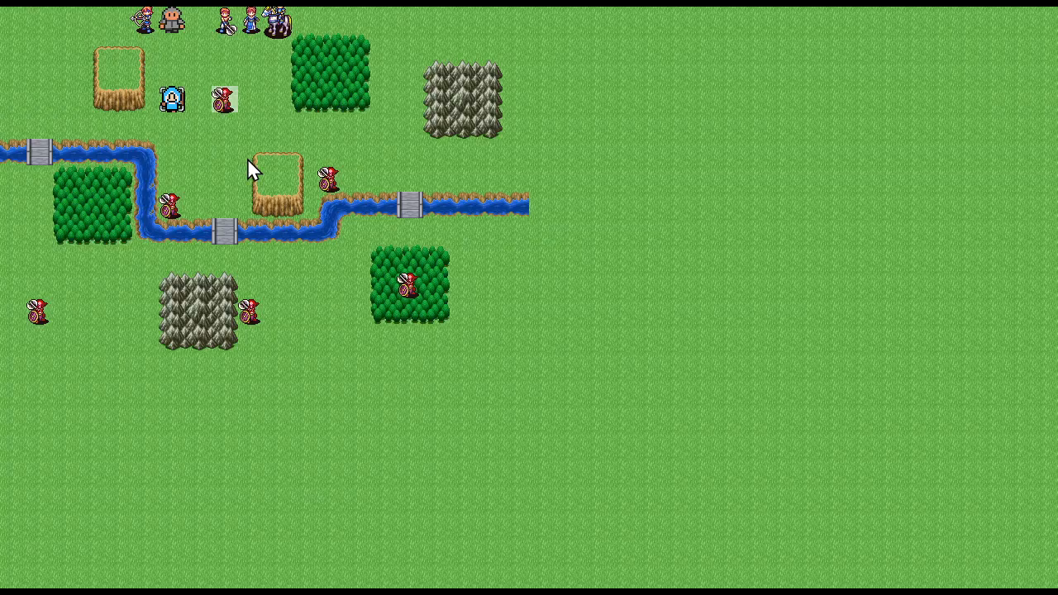
right_click(214, 101)
Quit the test play and return to the map editor
key("Escape")
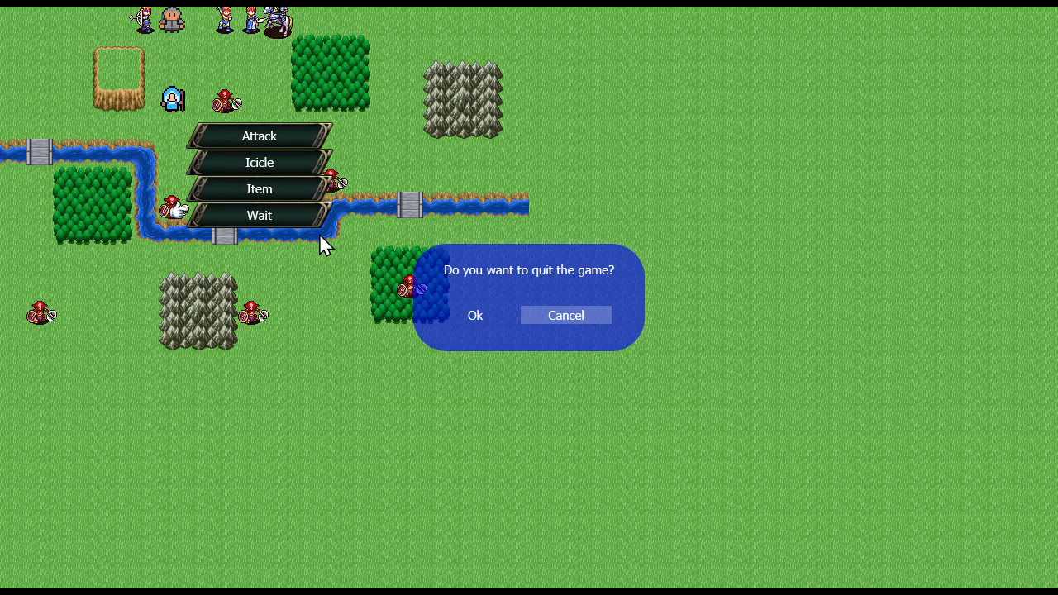
key("Left")
key("Return")
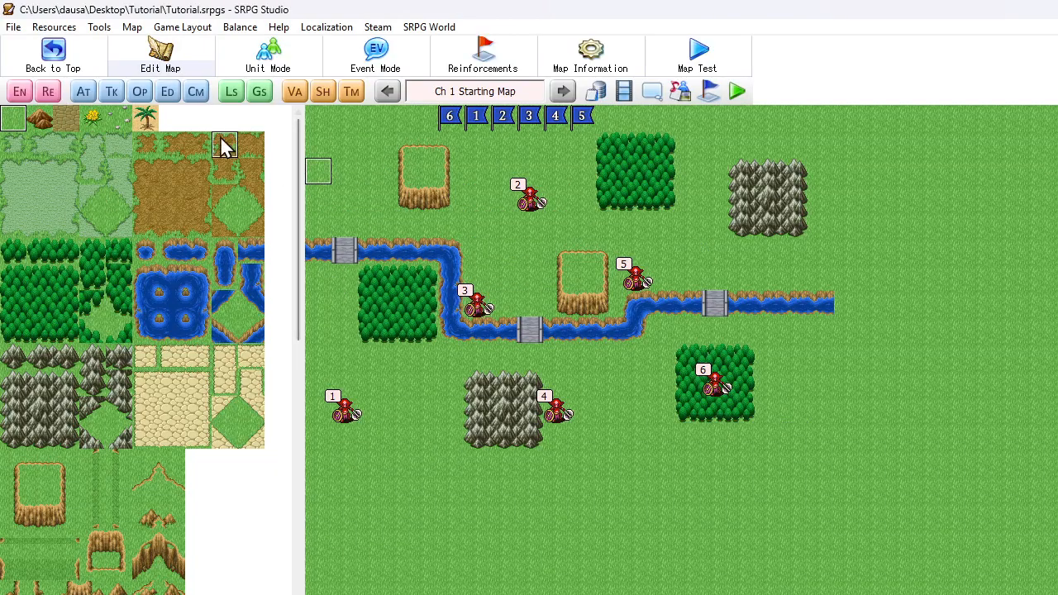
Duplicate the 2-1 Count Change Variables command in the map's Set Starting Abilities auto event
left_click(86, 91)
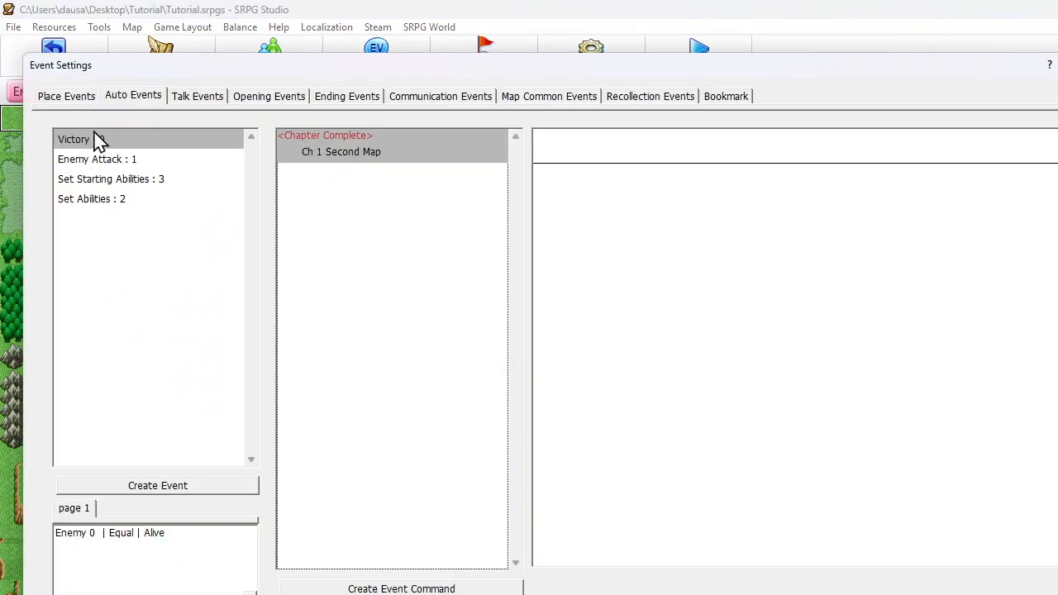
left_click(103, 180)
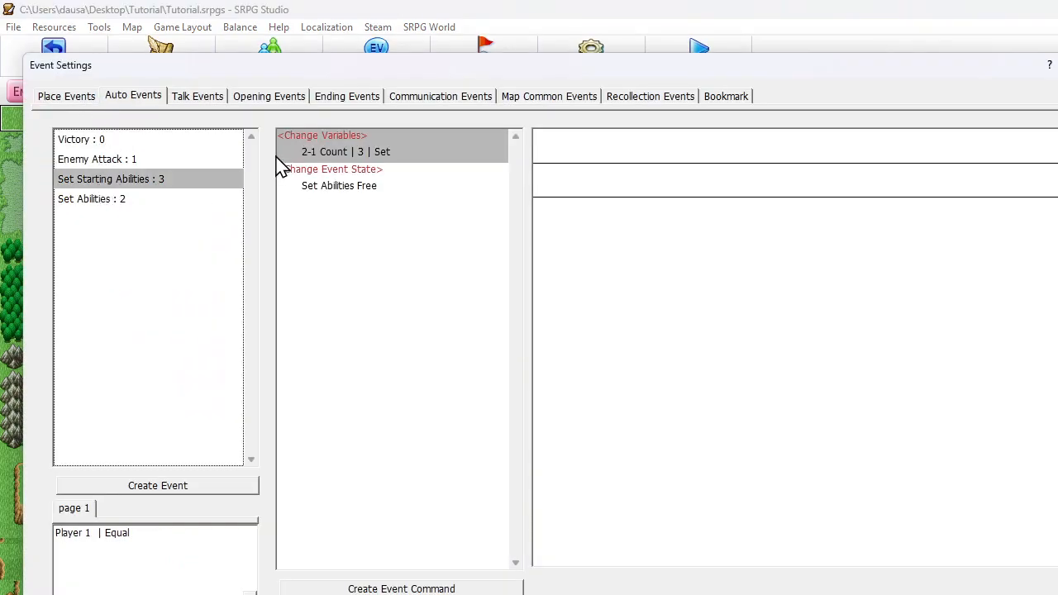
left_click(323, 154)
key("ctrl+c")
key("ctrl+v")
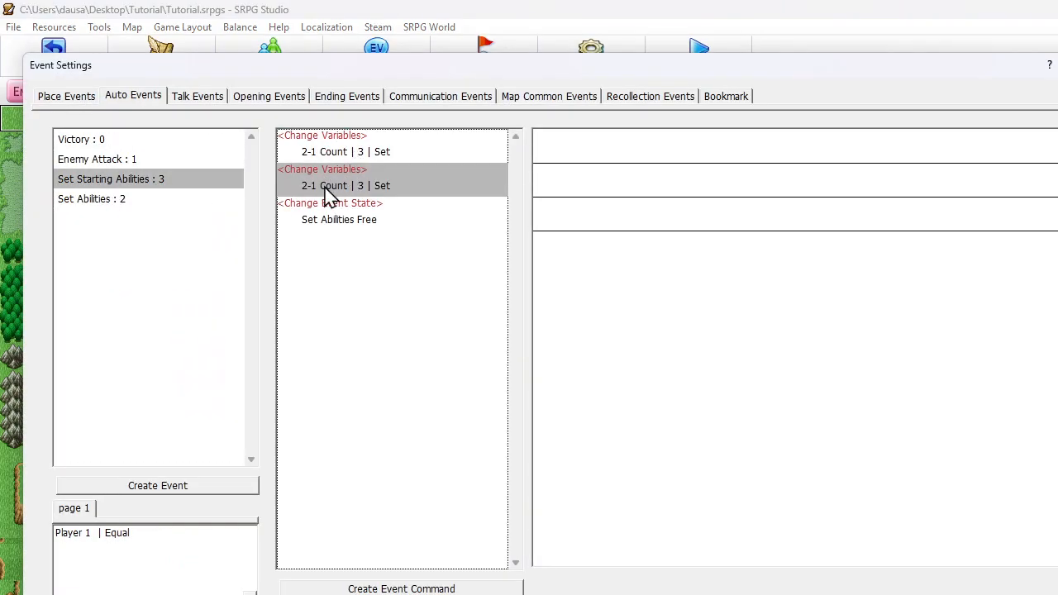
Change the duplicated command's variable to 2-2 Count, keeping the Set operator and operand 3
double_click(326, 191)
left_click(130, 162)
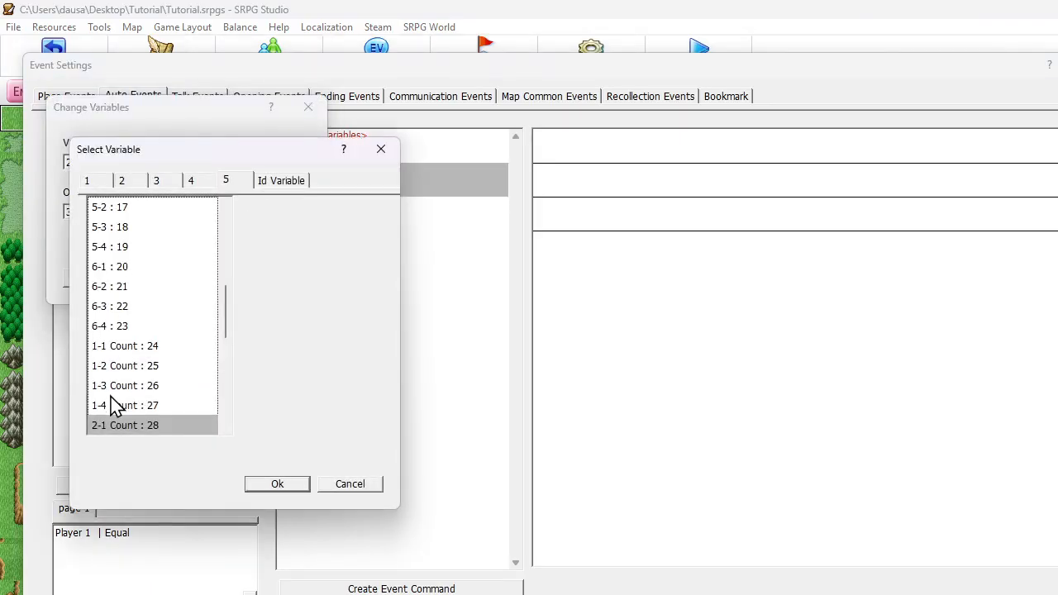
scroll(115, 407, "down", 1)
left_click(116, 425)
left_click(277, 483)
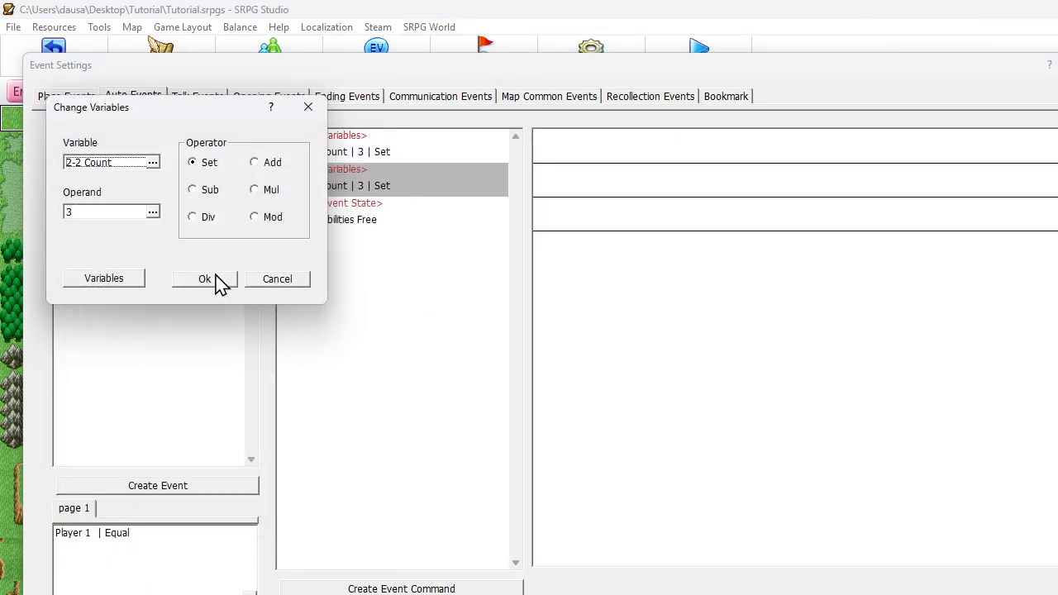
left_click(207, 280)
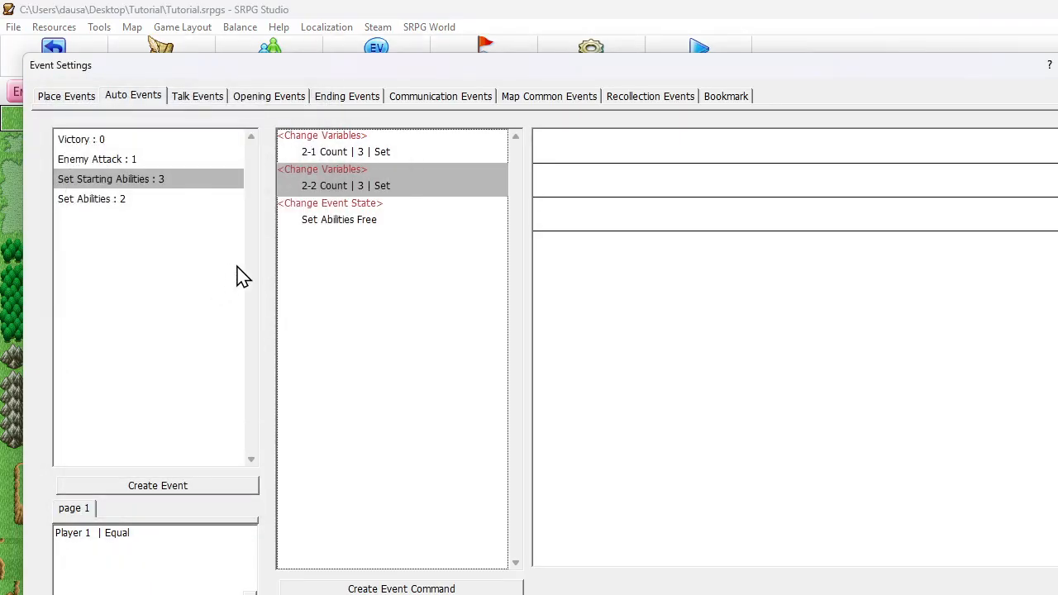
Duplicate the Change Variables command in the Set Abilities event and switch the copy's variable to 2-2
left_click(148, 201)
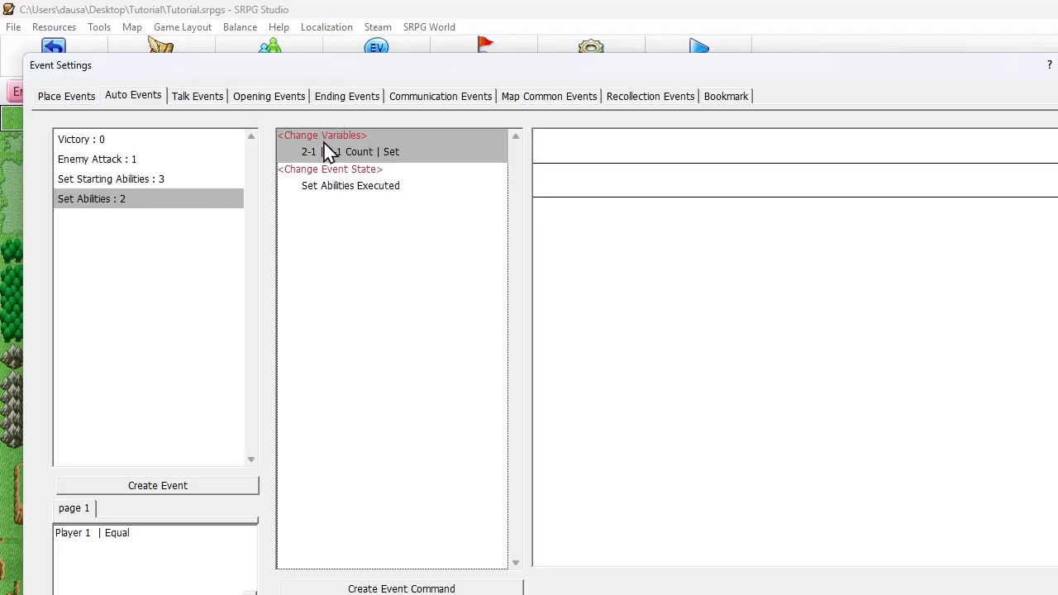
key("ctrl+v")
double_click(322, 192)
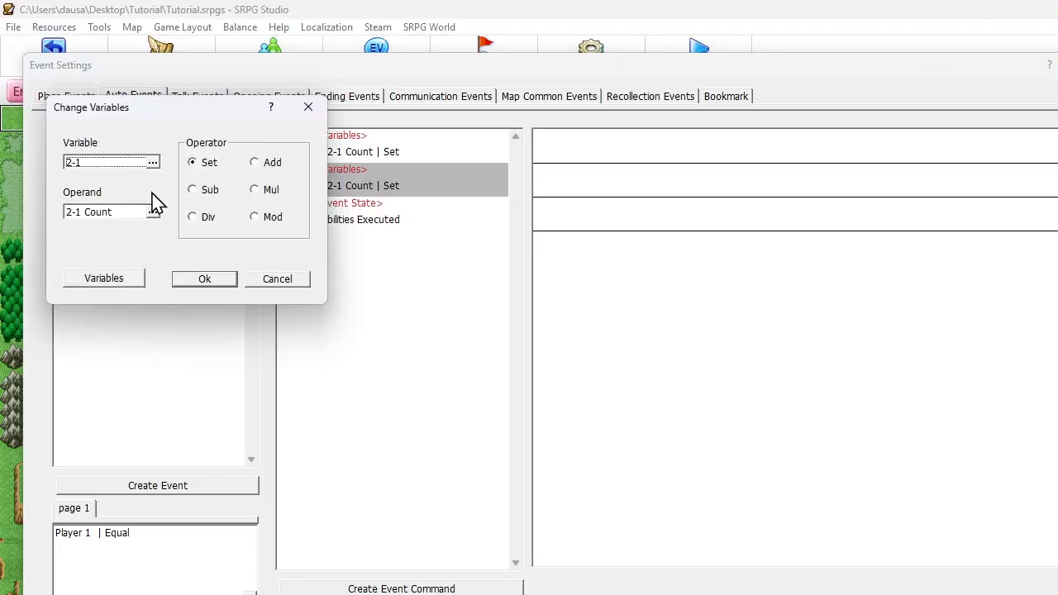
left_click(124, 163)
left_click(117, 308)
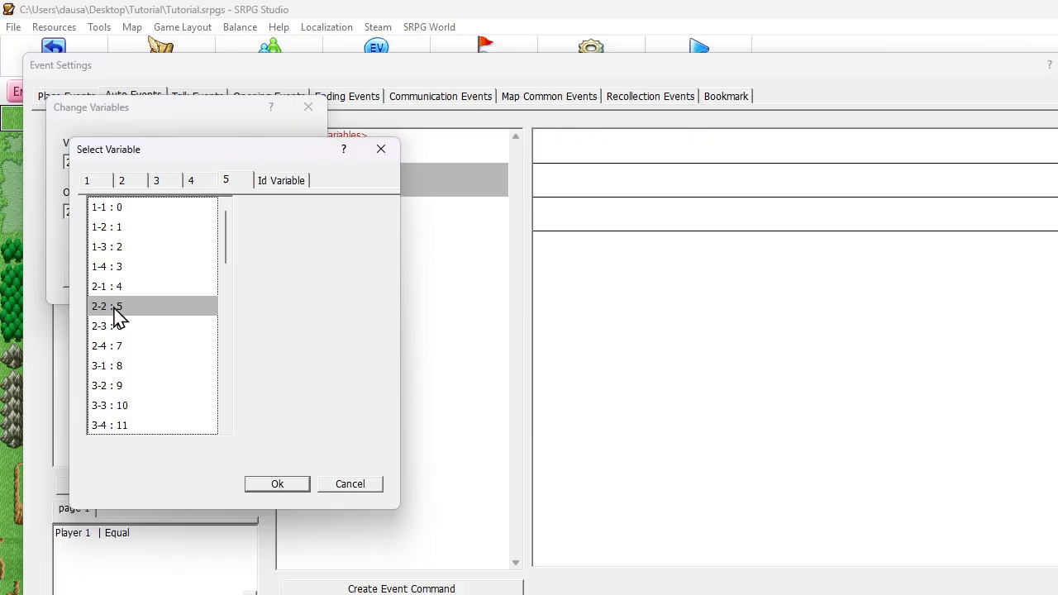
left_click(264, 483)
Set the copied command's operand to the variable 2-2 Count and close the event settings
left_click(108, 213)
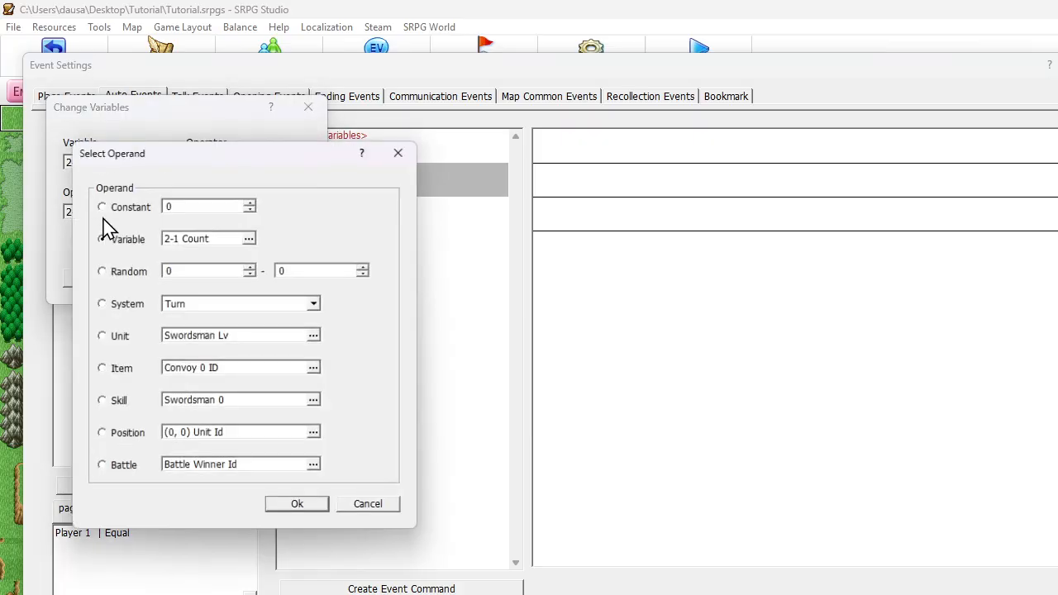
left_click(175, 241)
scroll(162, 331, "down", 1)
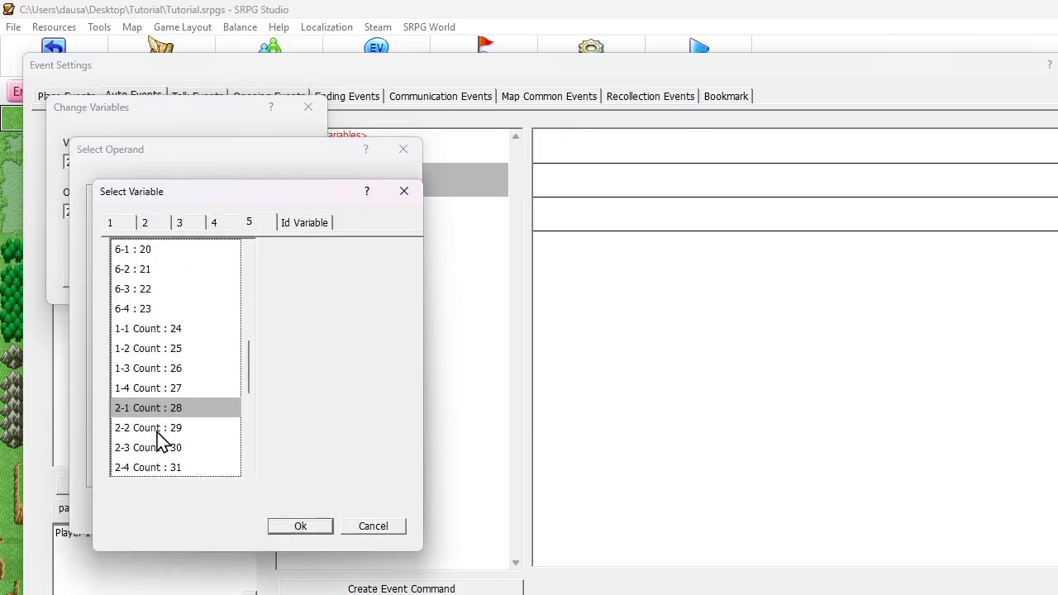
left_click(157, 431)
left_click(298, 529)
left_click(300, 509)
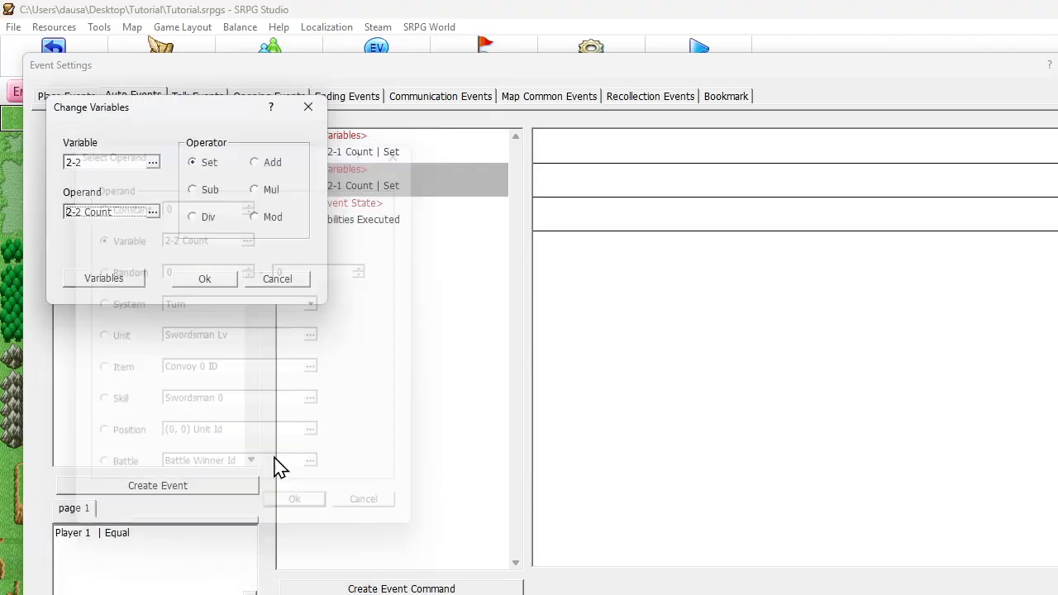
left_click(211, 283)
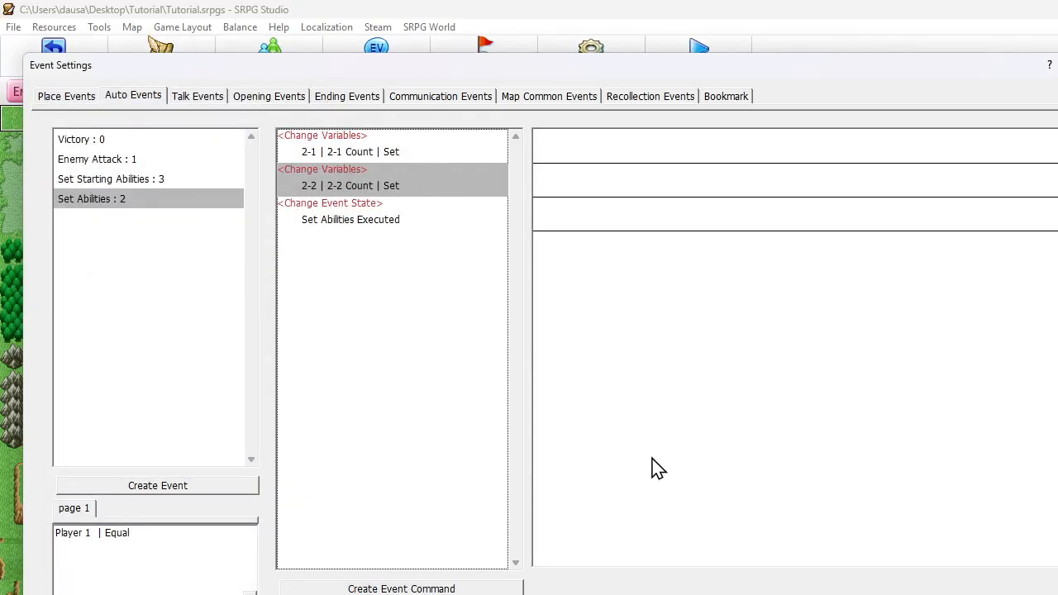
key("Escape")
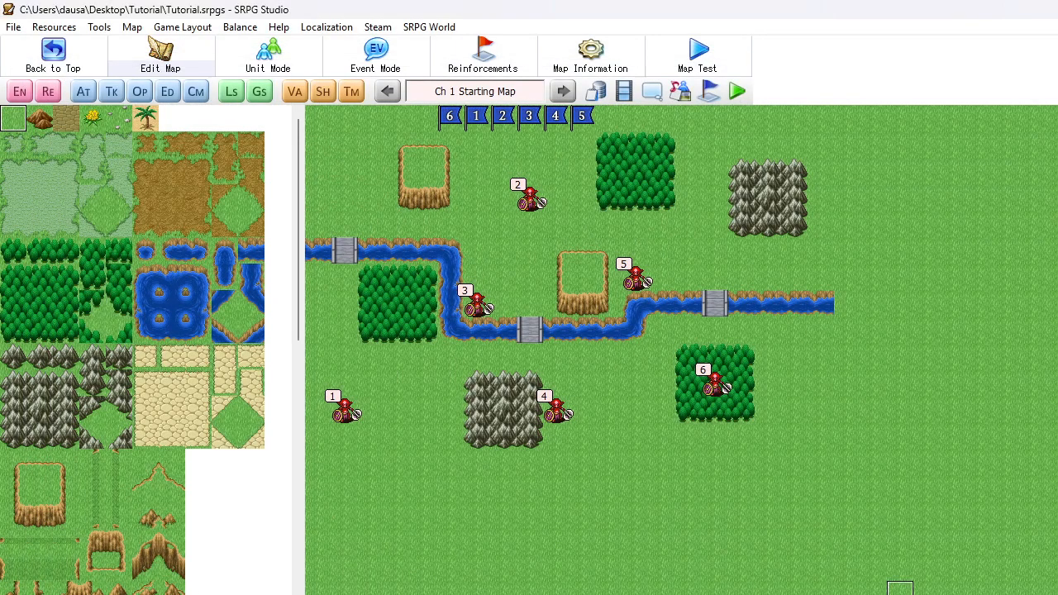
Launch a test play, begin a new game and start the fight on the starting map
left_click(737, 91)
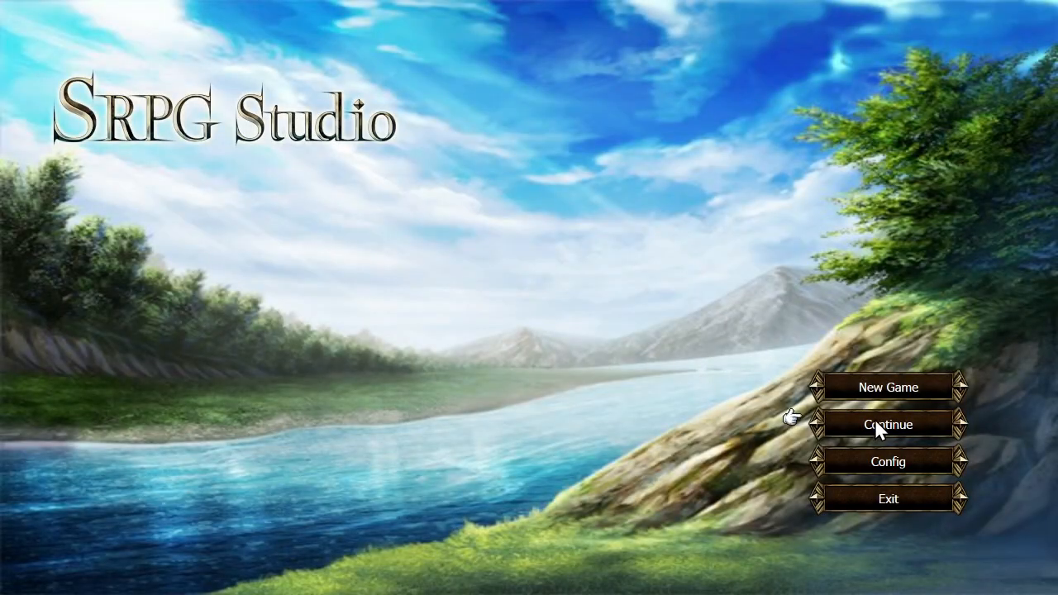
left_click(875, 421)
right_click(374, 190)
left_click(896, 397)
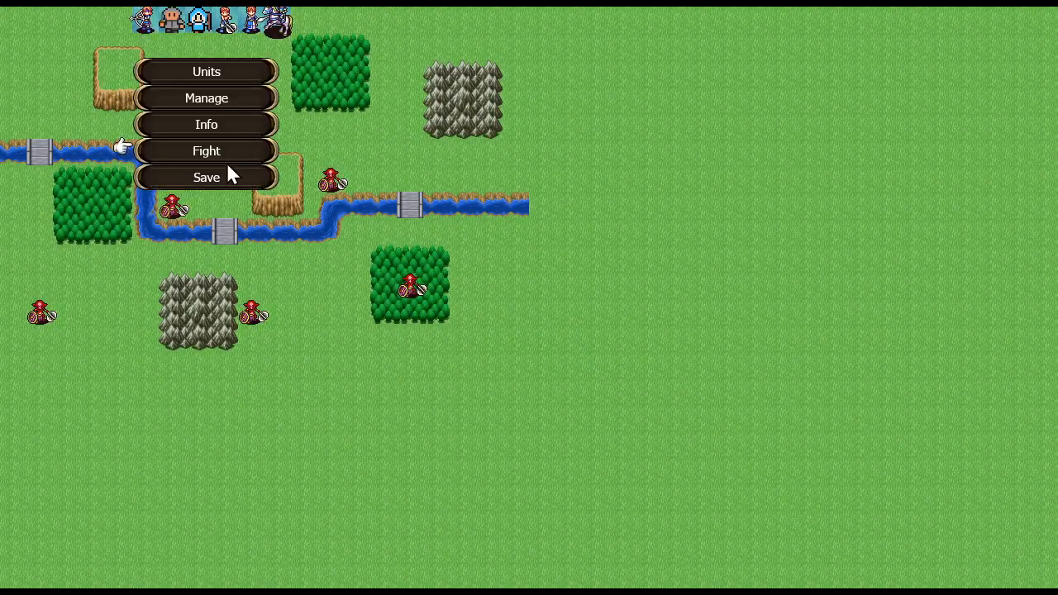
left_click(218, 152)
left_click(494, 316)
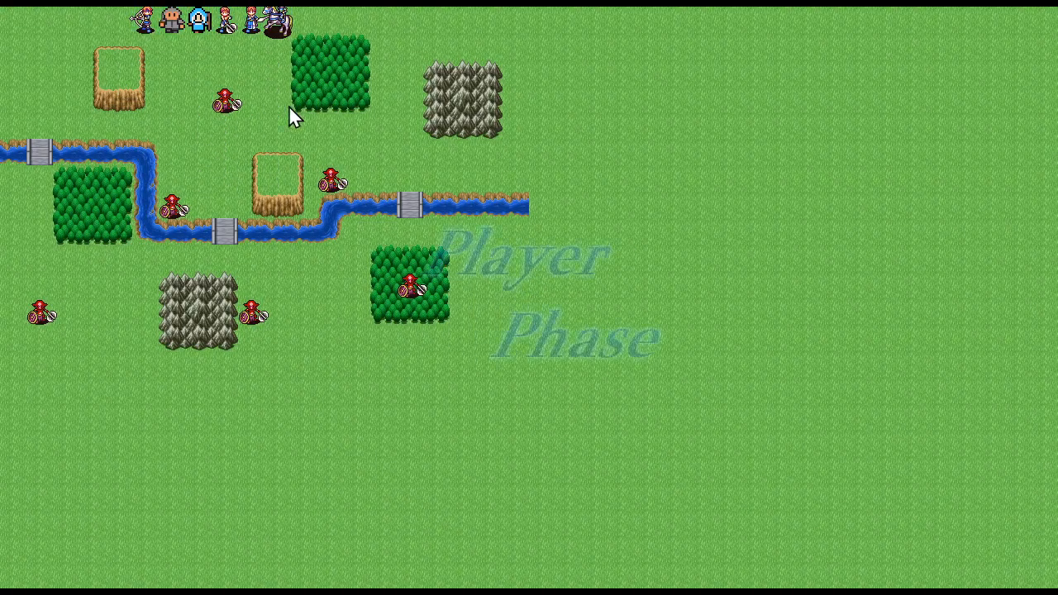
Move the Mage beside the nearest goblin, target it with Ice Burst and cancel the cast
left_click(201, 25)
left_click(172, 99)
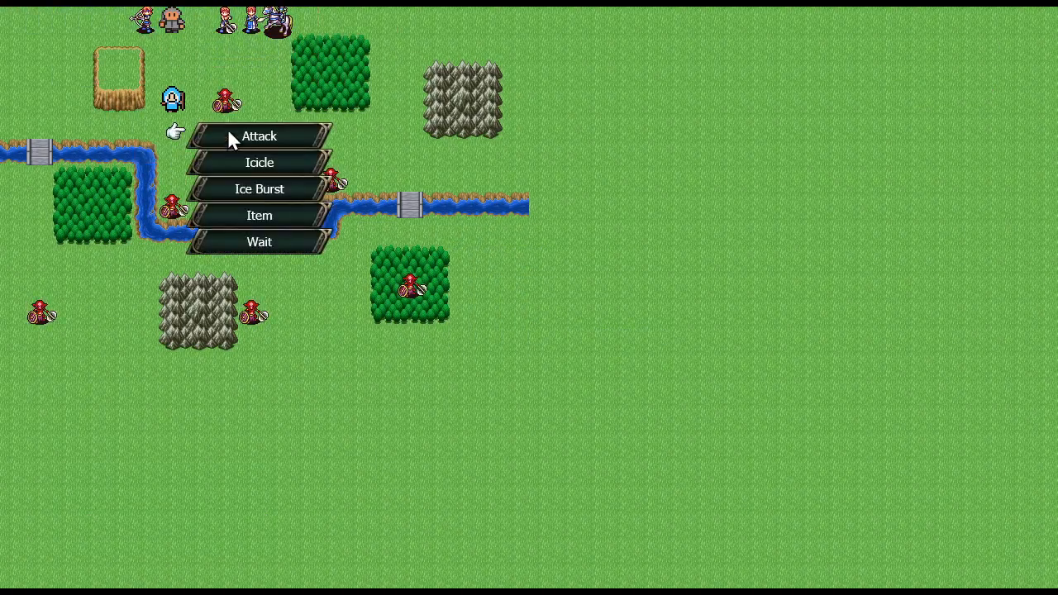
left_click(262, 190)
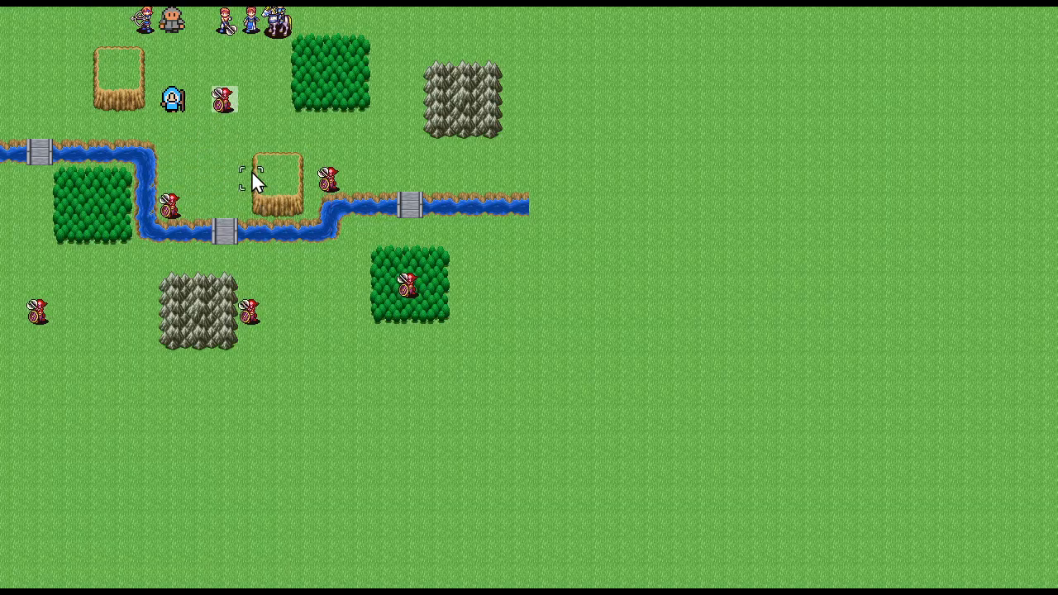
left_click(224, 102)
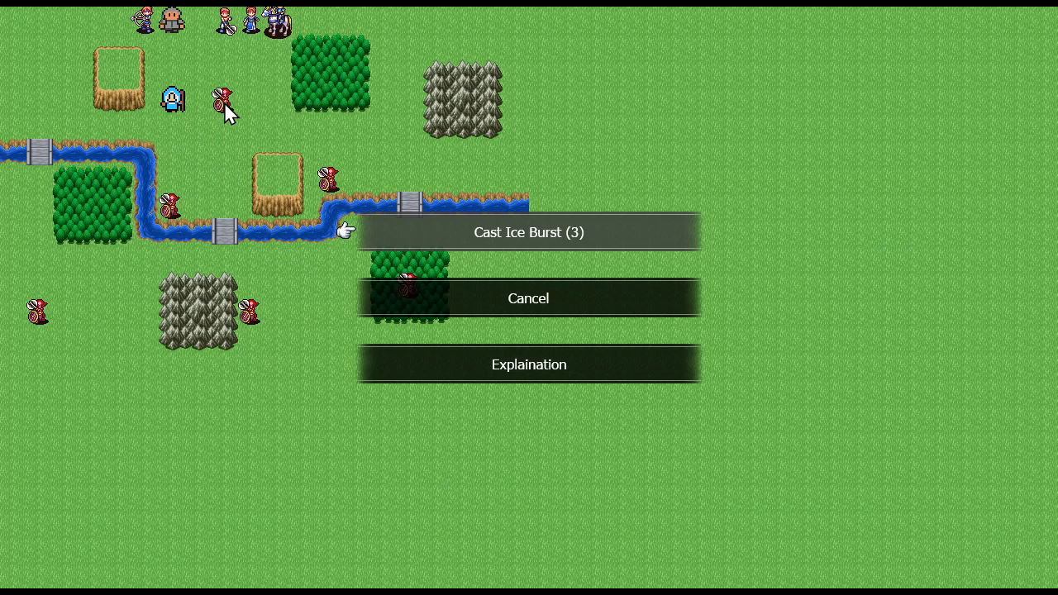
left_click(451, 307)
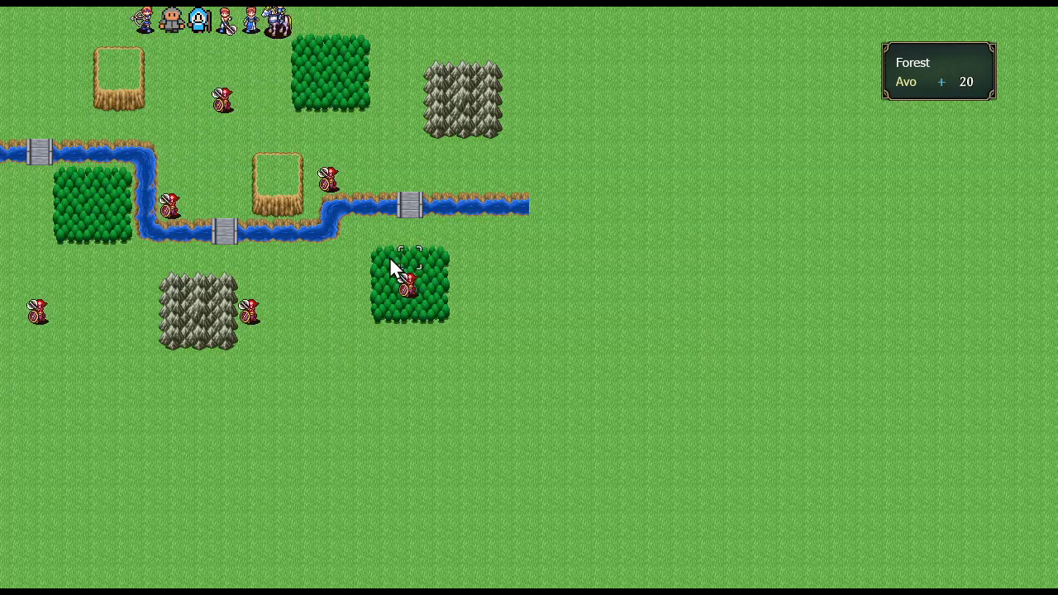
Return the Mage to the same goblin, bring up the Ice Burst cast choices again and cancel
left_click(198, 25)
left_click(175, 99)
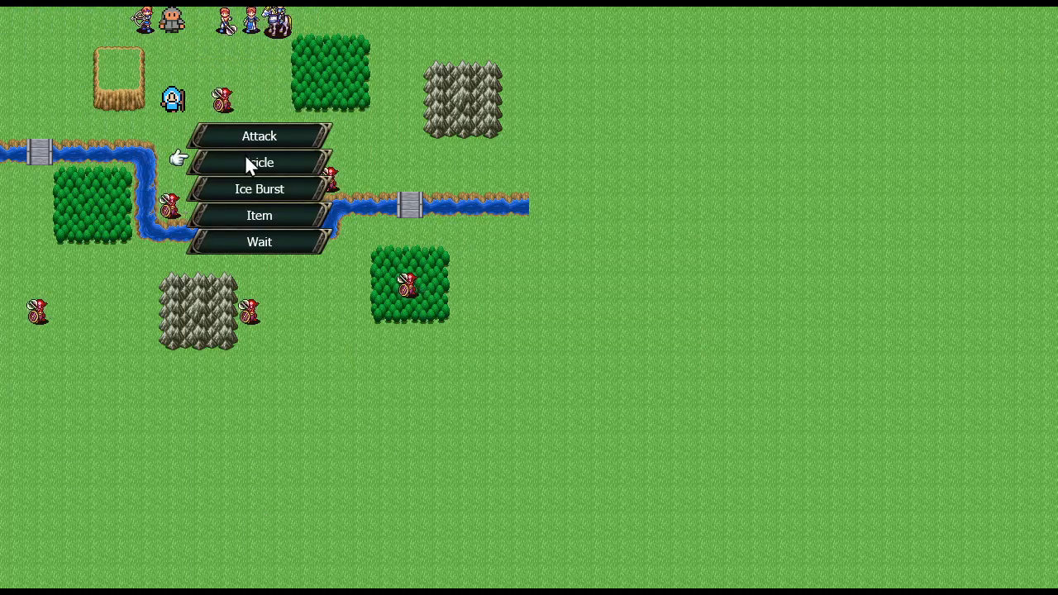
left_click(245, 163)
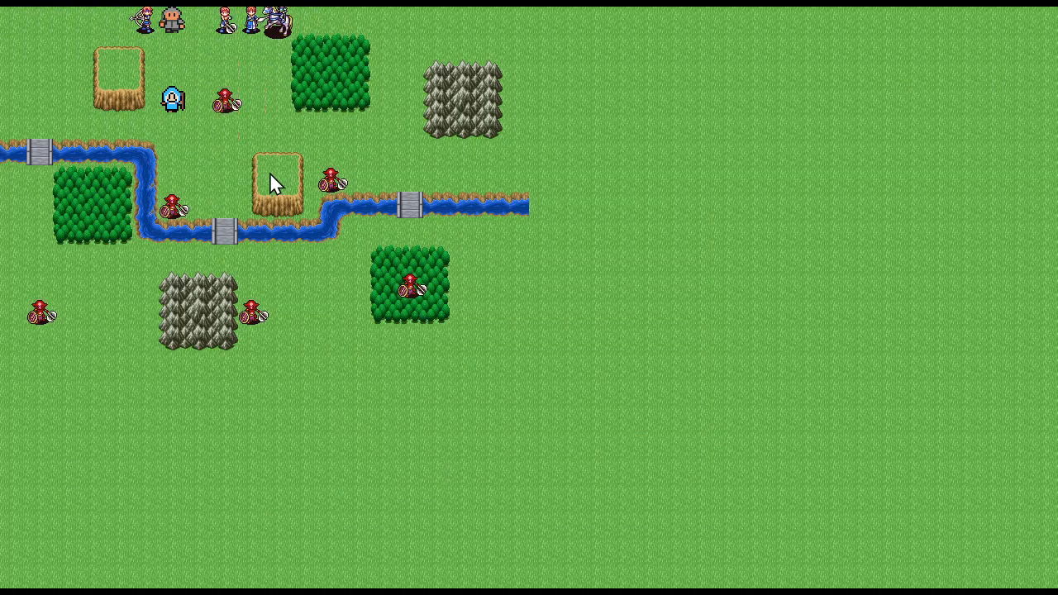
left_click(270, 172)
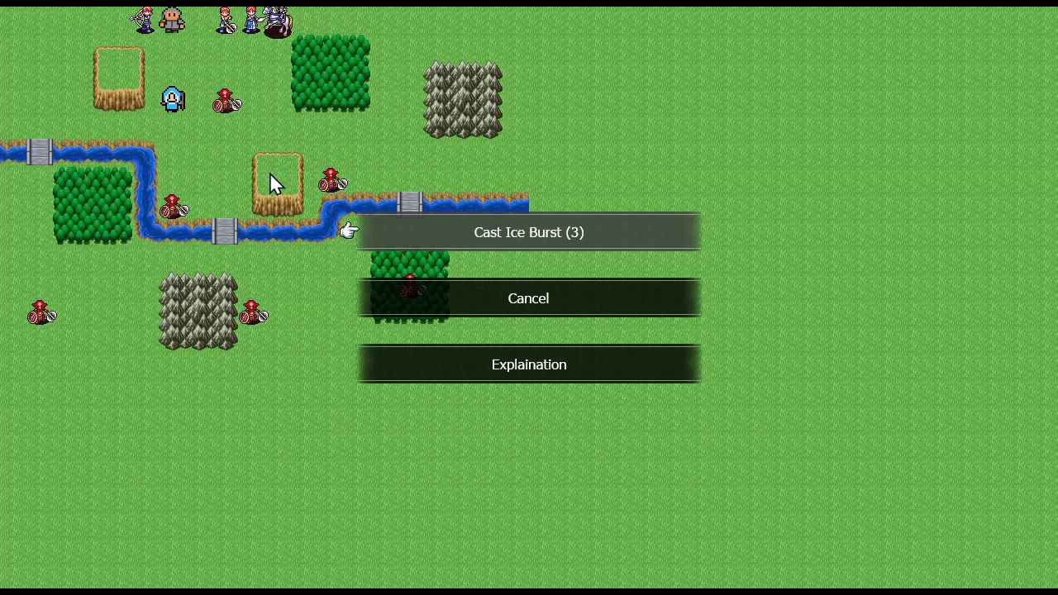
left_click(514, 299)
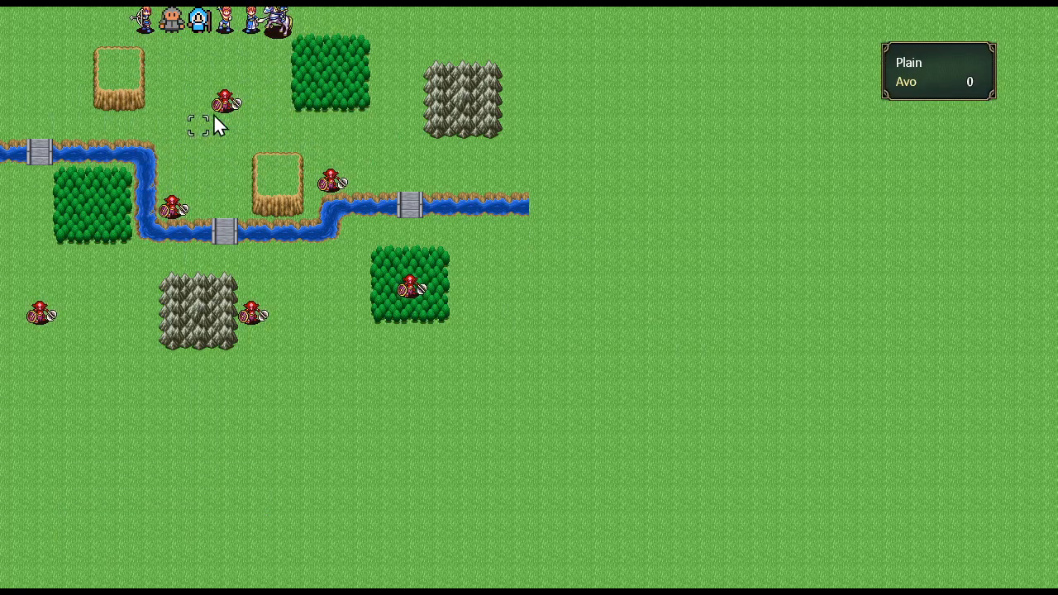
Quit the running test play and go back to the map editor
mouse_move(320, 168)
key("Escape")
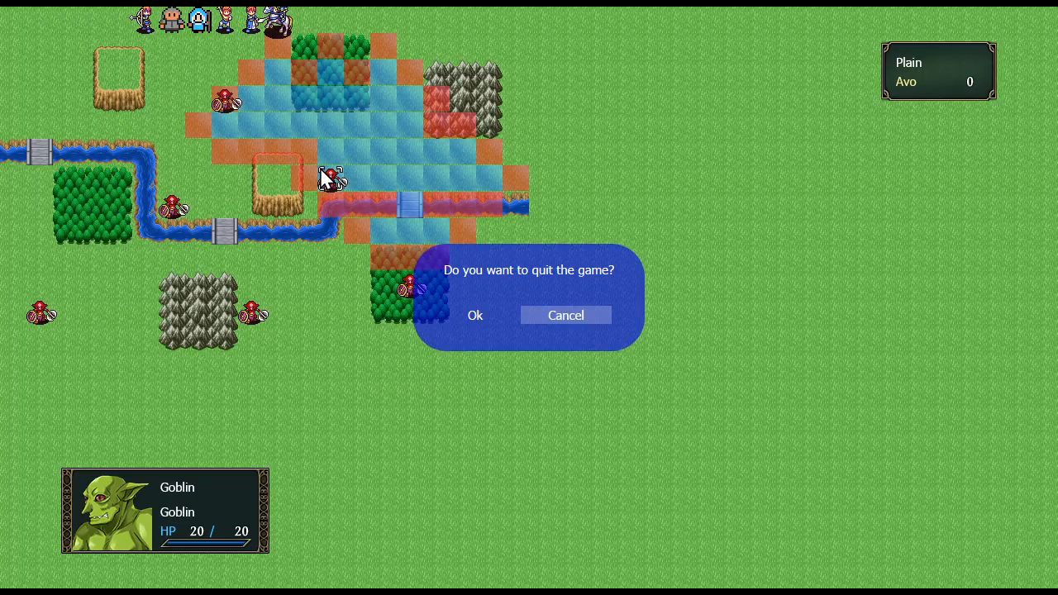
key("Left")
key("Return")
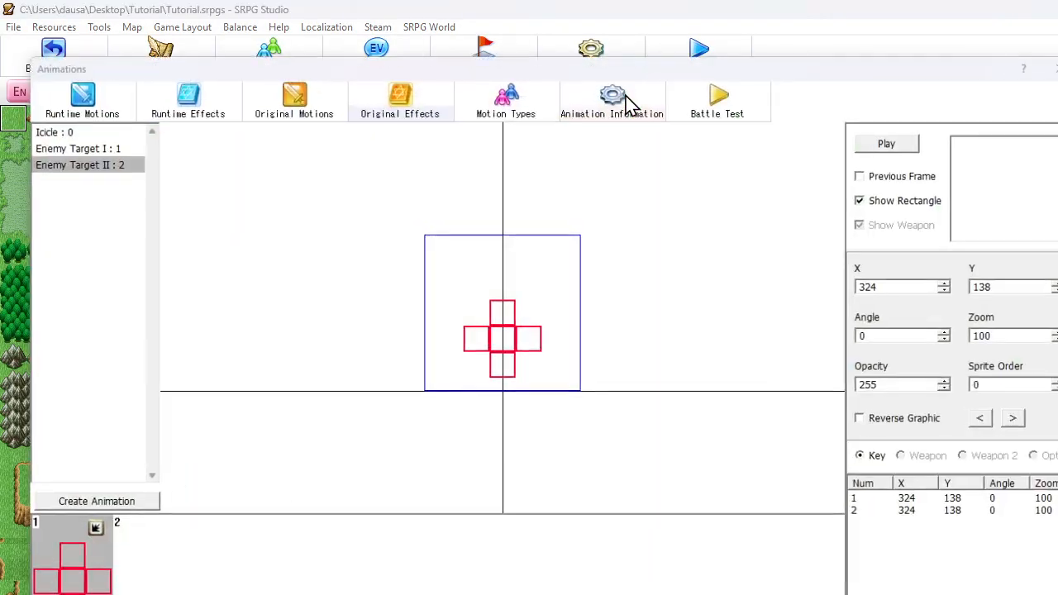
Set the frame speed of the Enemy Target II effect's first frame to 60
left_click(625, 99)
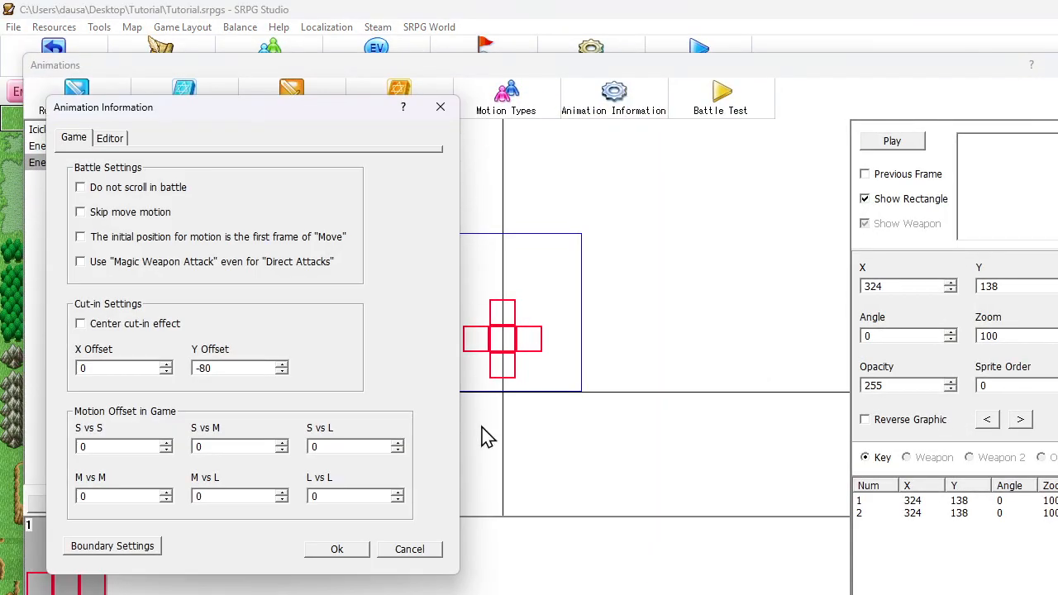
left_click(411, 550)
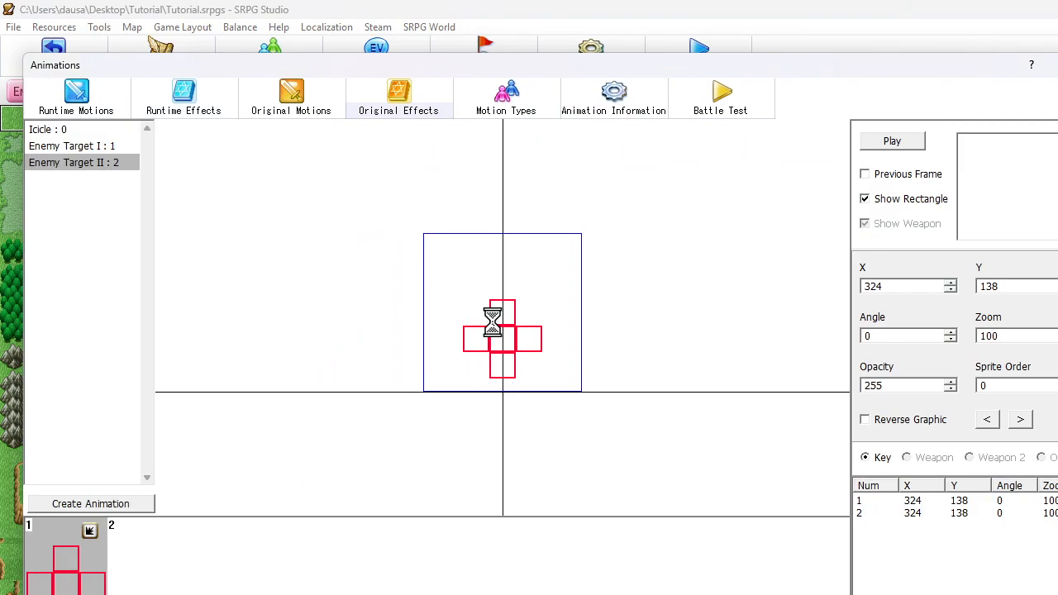
double_click(493, 323)
left_click(526, 430)
double_click(66, 558)
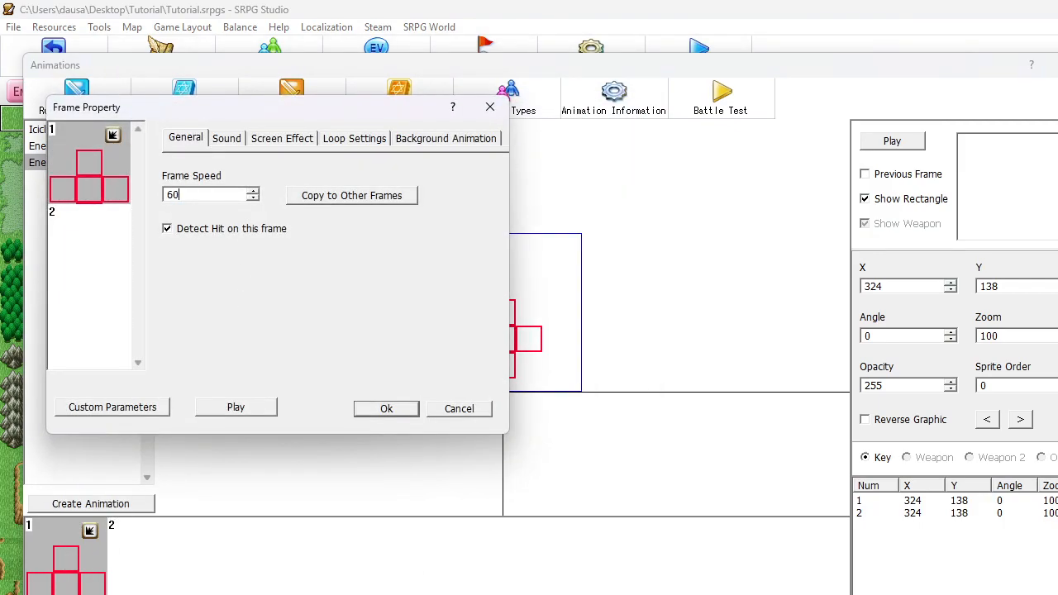
left_click(382, 409)
Check the sprite and first-frame properties of the Enemy Target I effect and close the animations
left_click(89, 151)
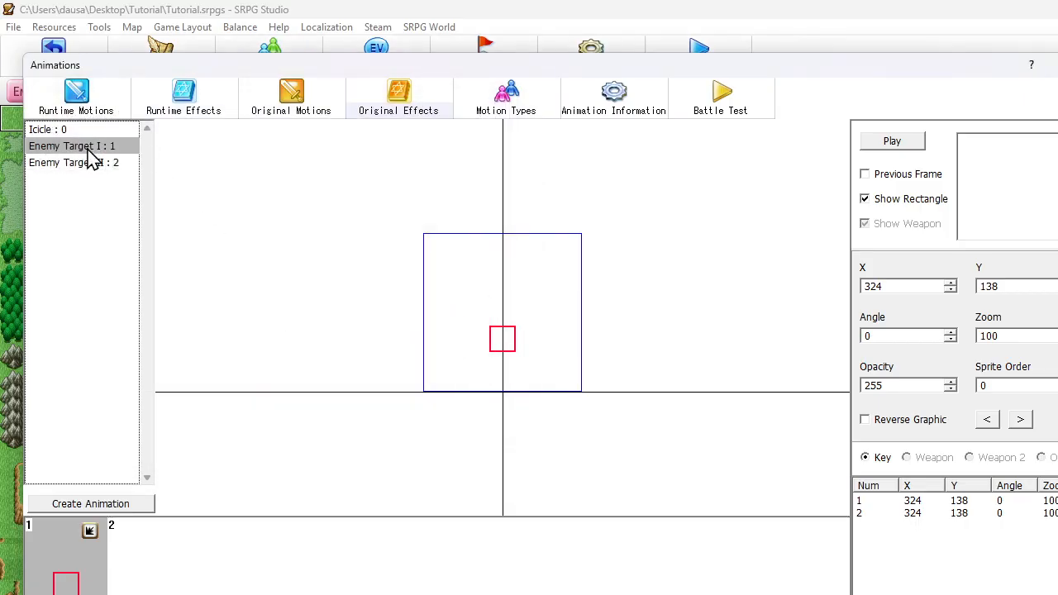
double_click(479, 326)
key("Escape")
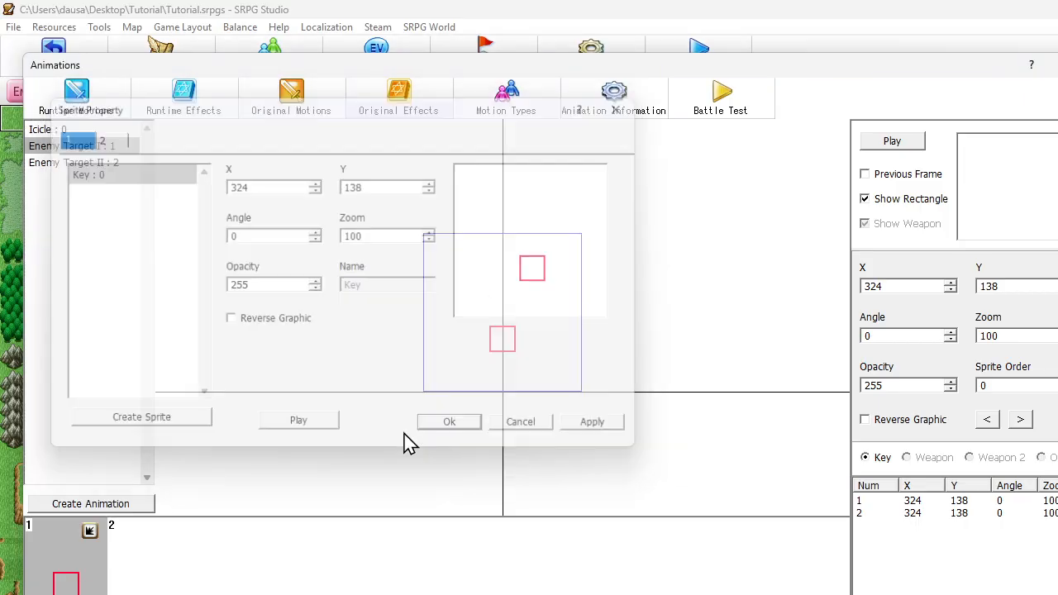
double_click(64, 569)
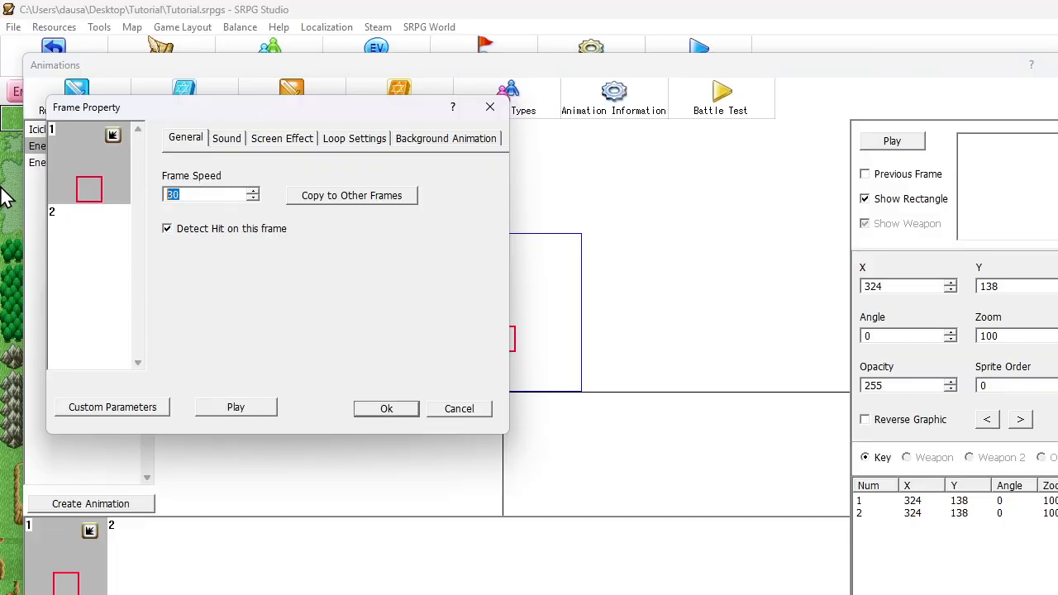
left_click(412, 409)
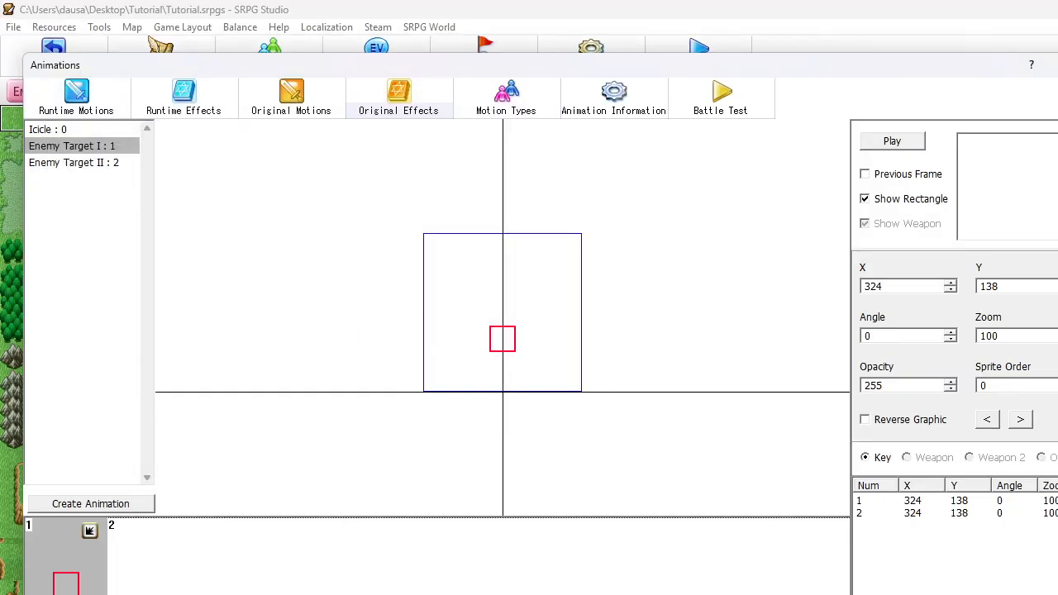
key("Escape")
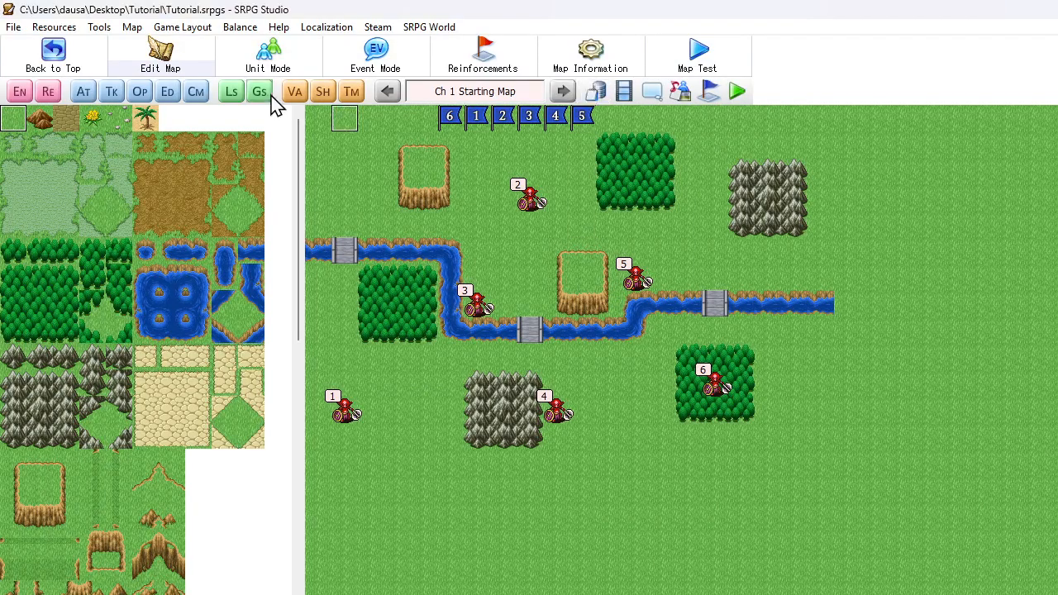
Open the Mage's Ice Burst event in the database's unit event settings
left_click(595, 93)
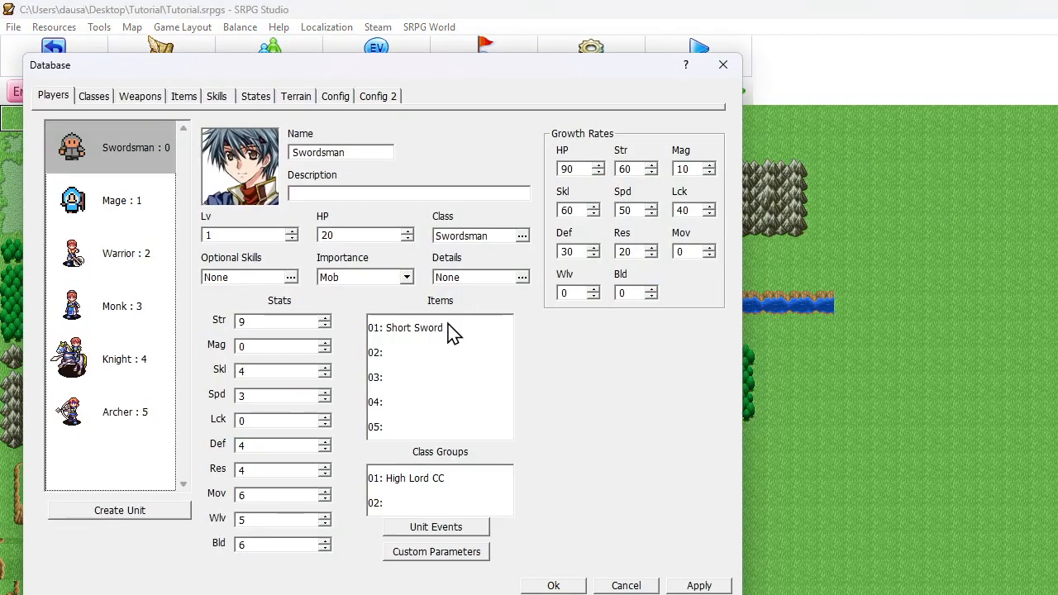
left_click(441, 529)
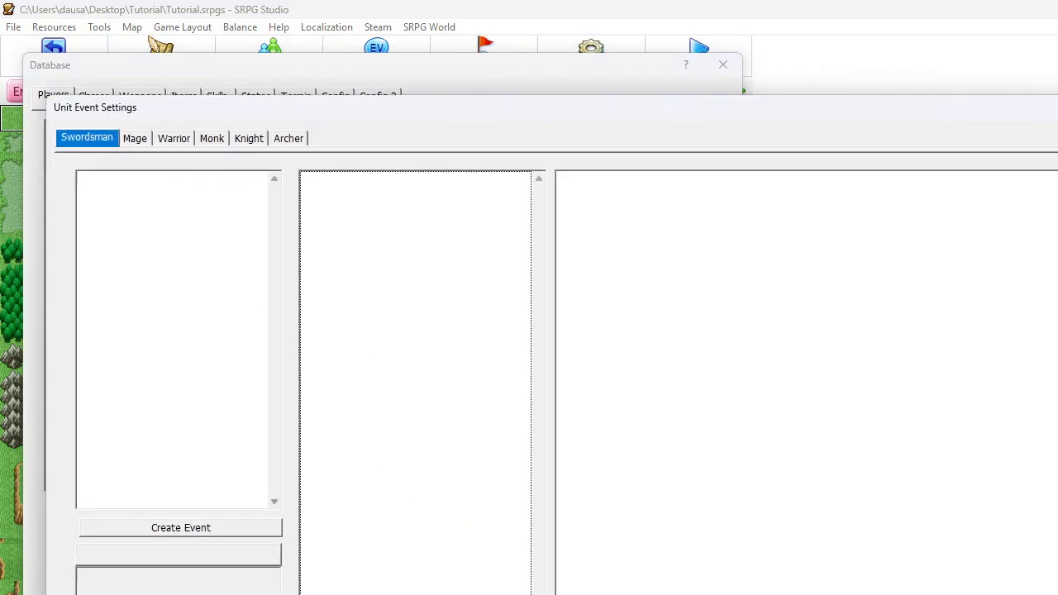
left_click(141, 142)
left_click(132, 202)
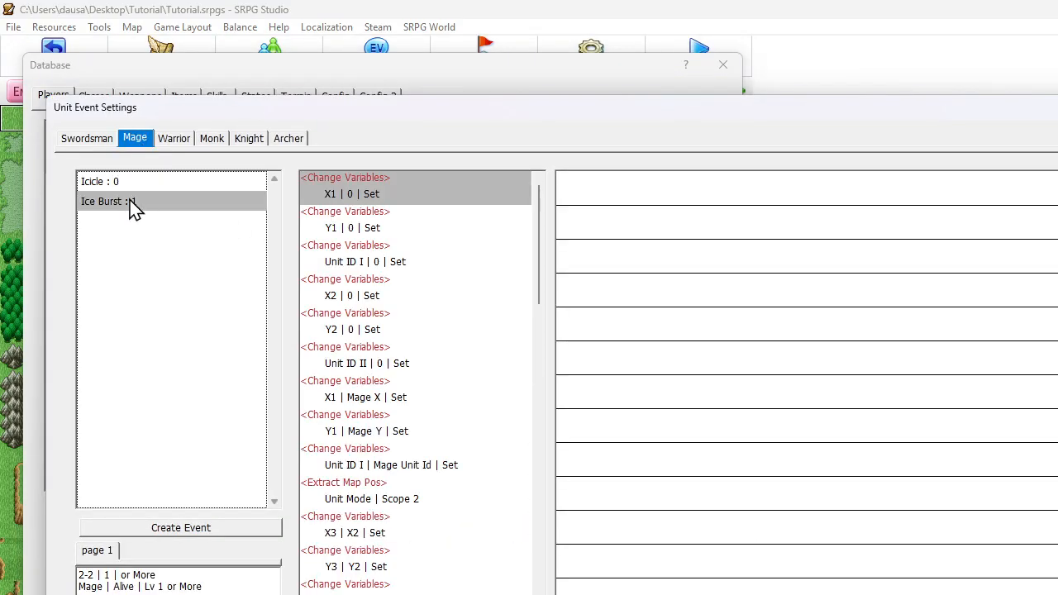
Set the range of Ice Burst's HP-reducing Extensive Command to 1 around Unit ID II and save the database
scroll(403, 296, "down", 9)
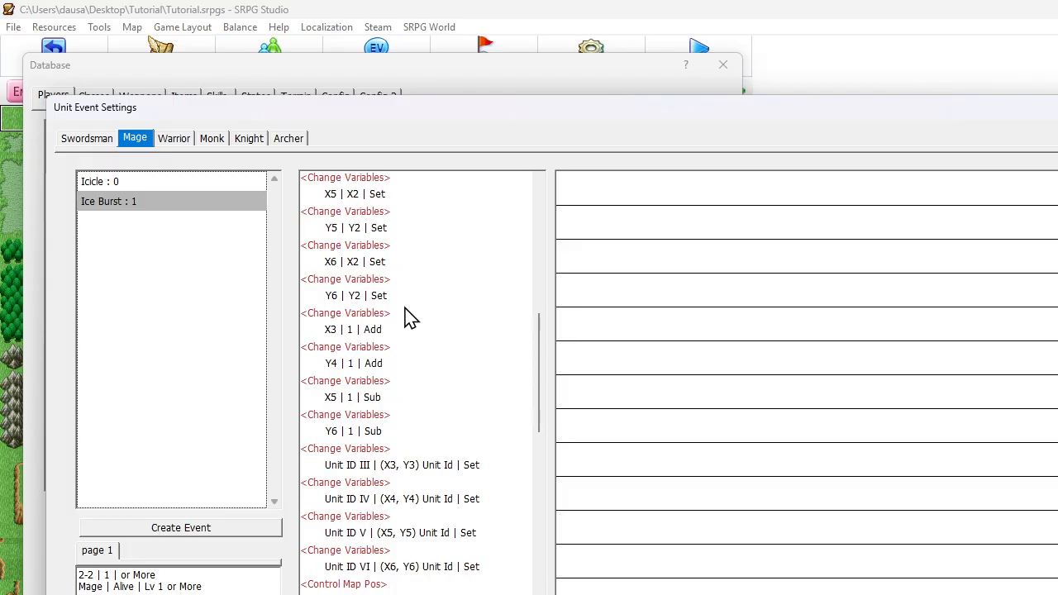
scroll(406, 316, "down", 8)
scroll(406, 325, "down", 4)
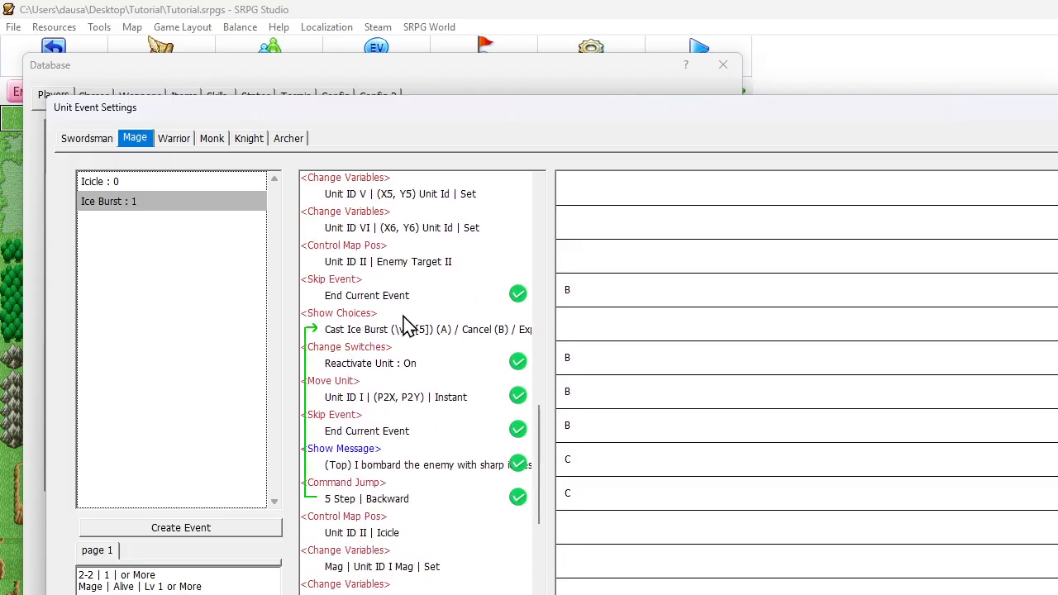
scroll(405, 327, "down", 1)
left_click(385, 463)
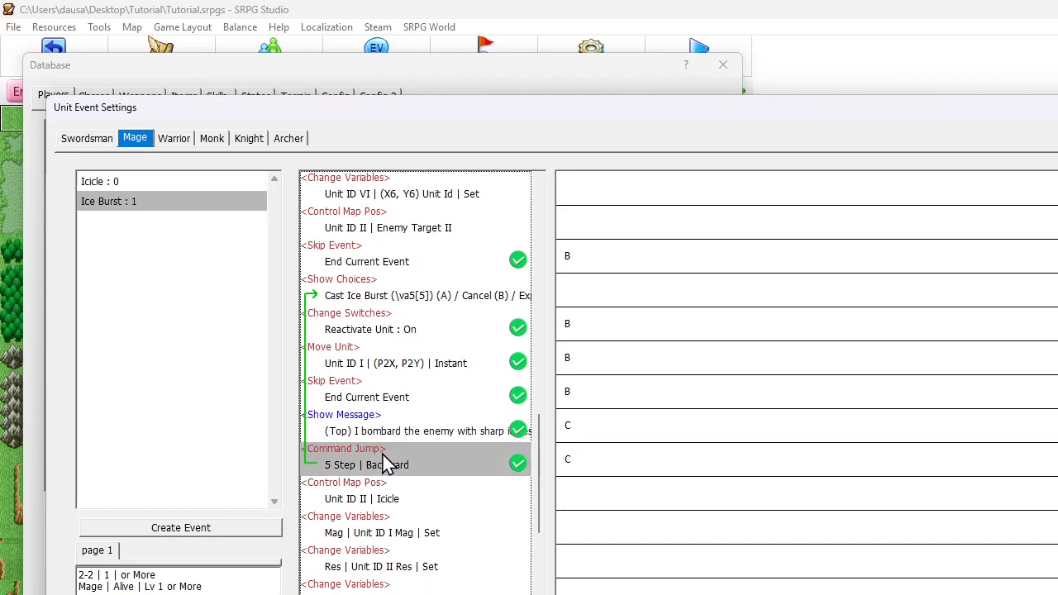
scroll(385, 454, "down", 3)
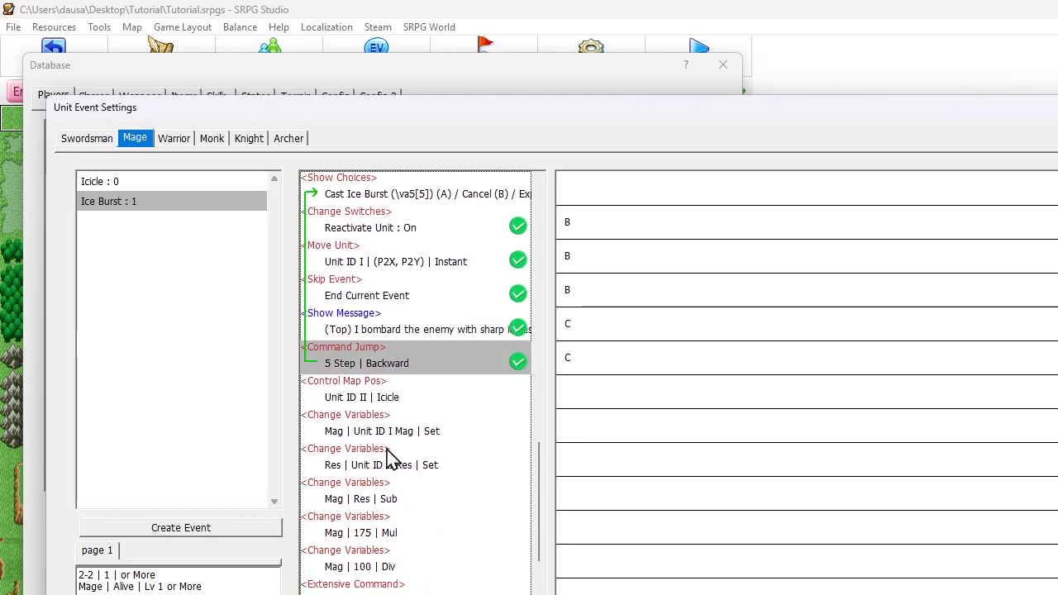
scroll(389, 457, "down", 4)
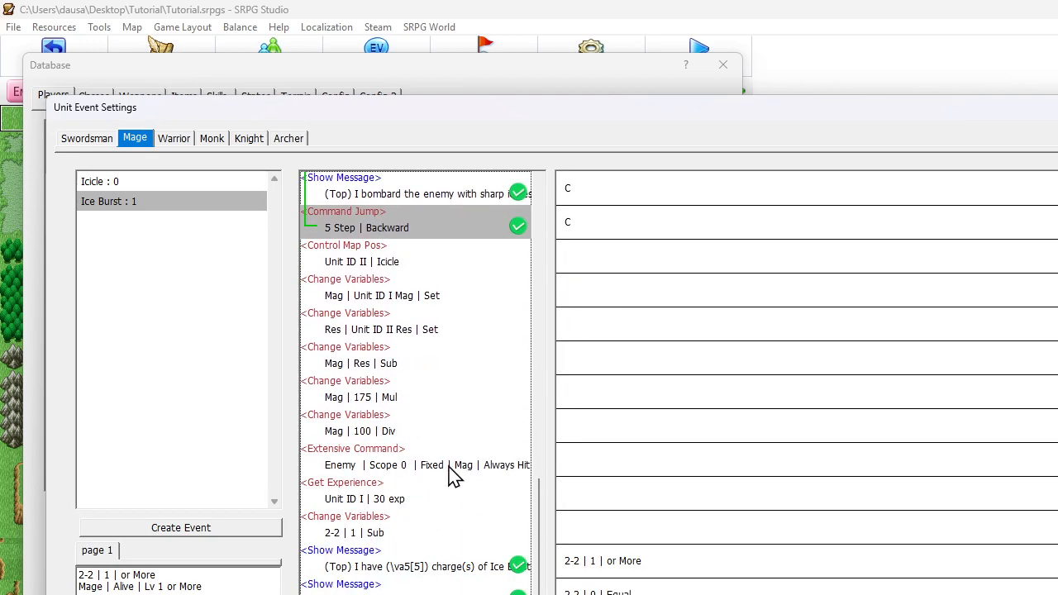
left_click(339, 466)
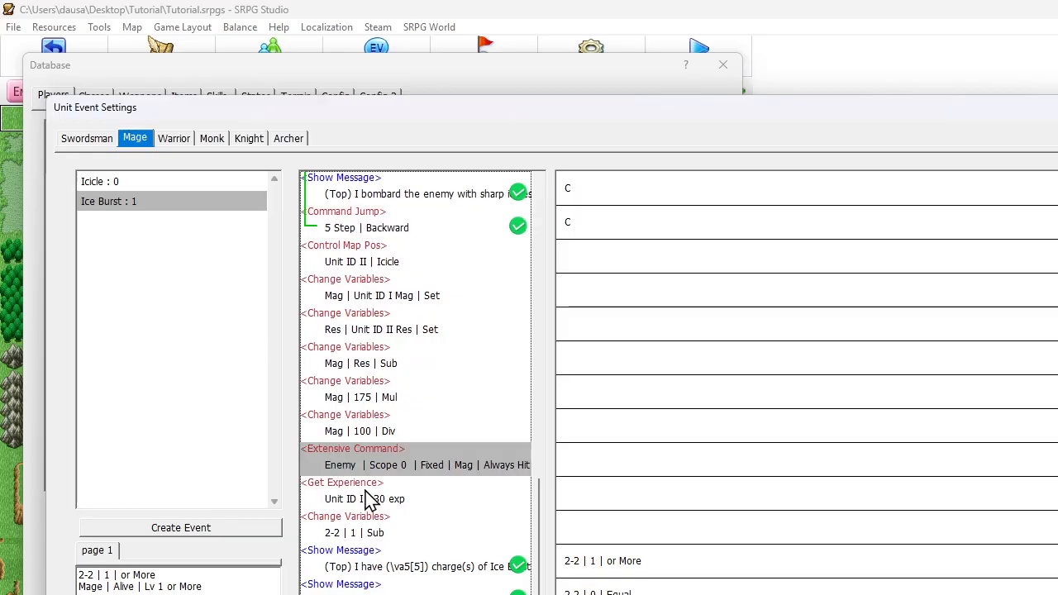
double_click(439, 470)
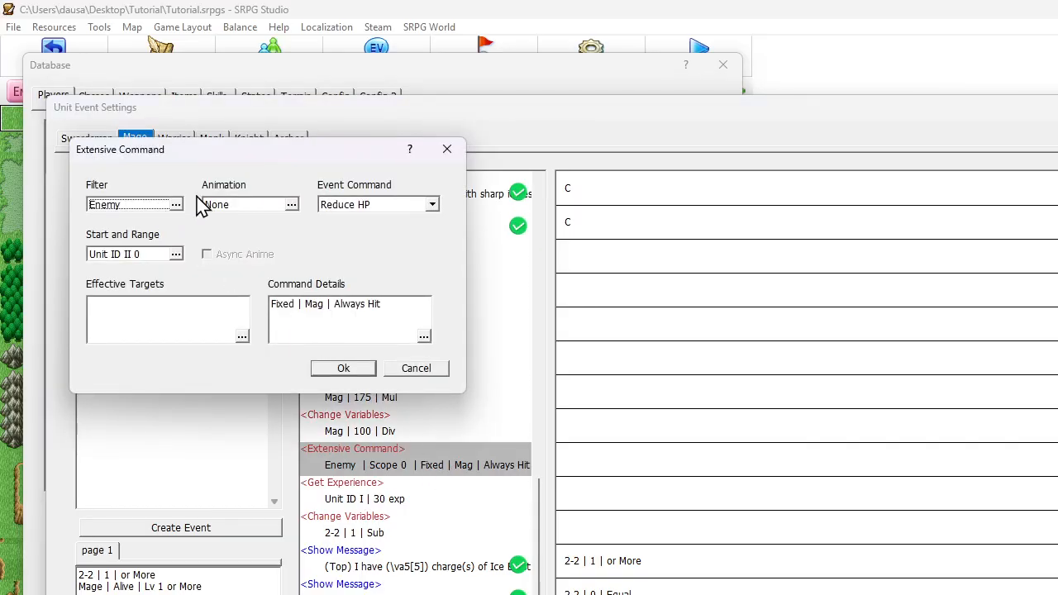
left_click(175, 254)
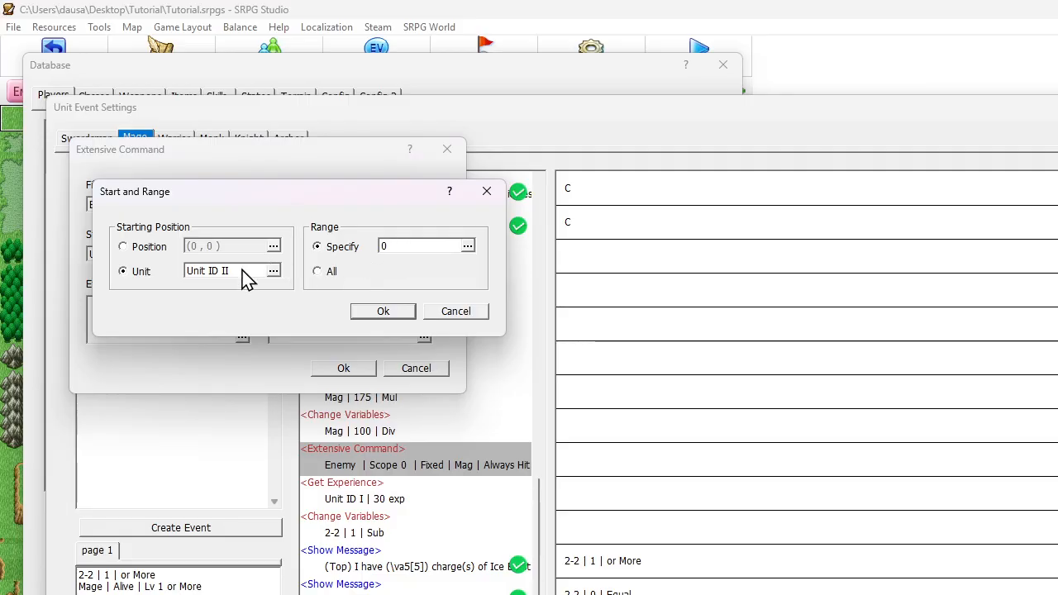
double_click(400, 247)
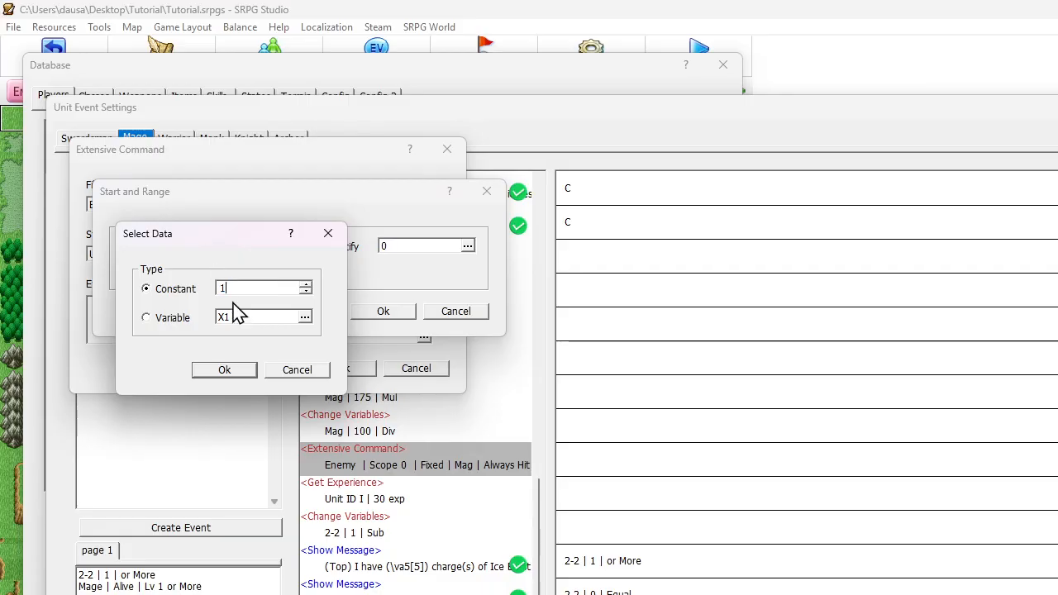
left_click(224, 371)
left_click(382, 313)
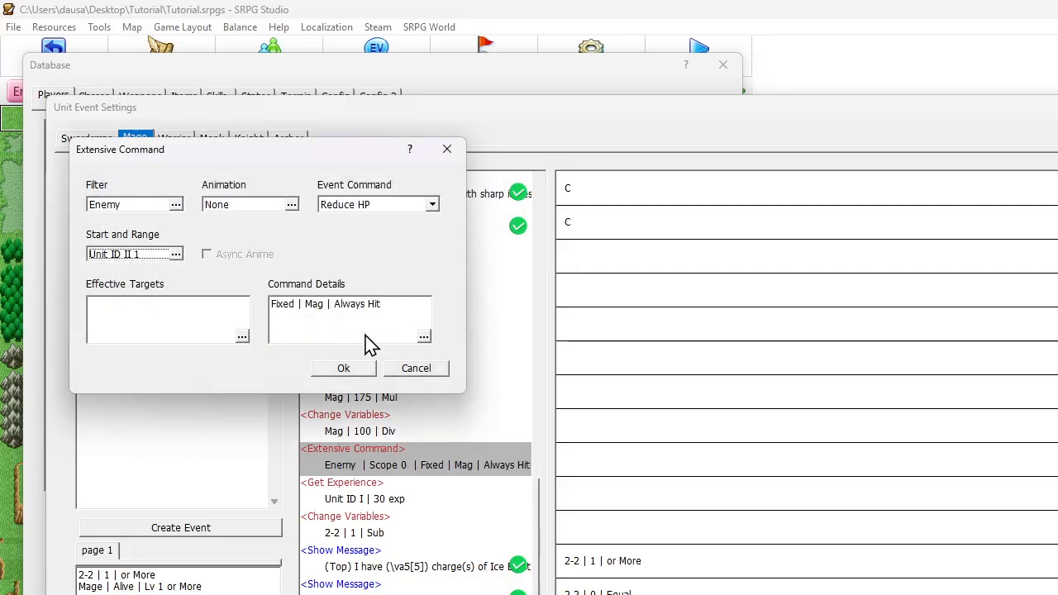
left_click(348, 371)
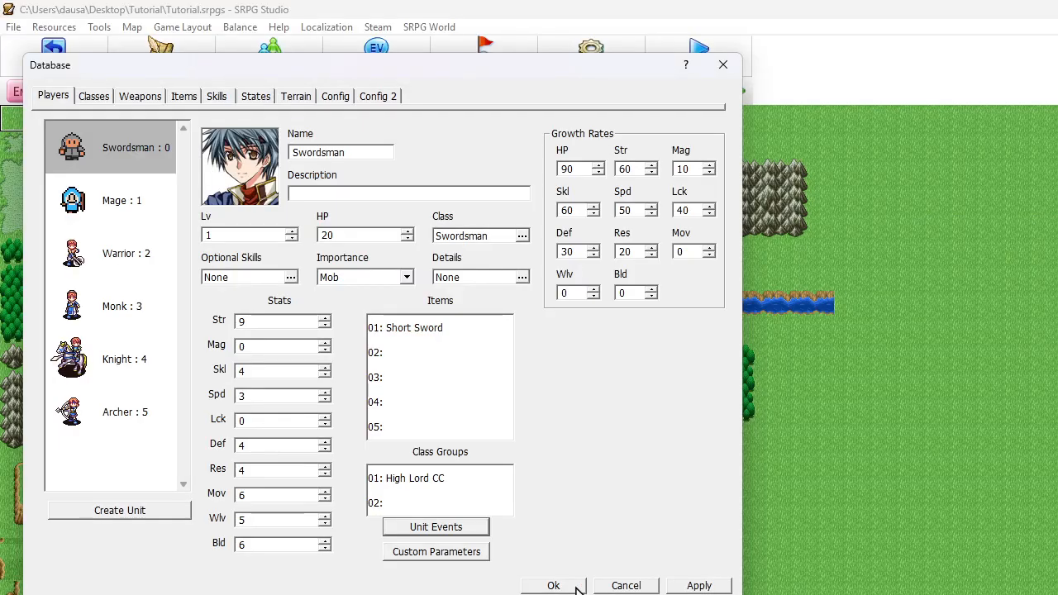
left_click(577, 588)
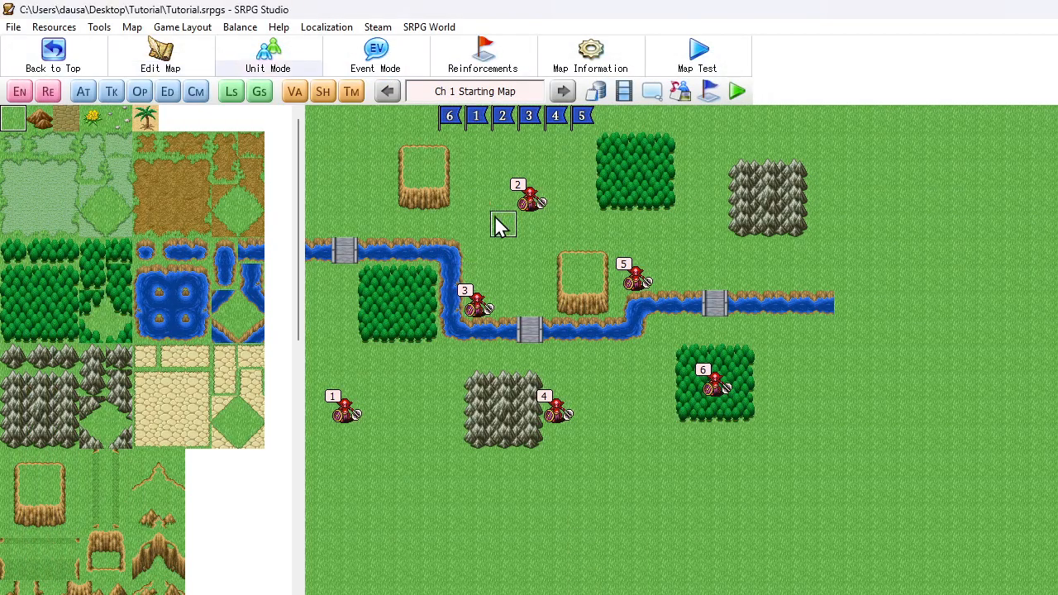
Move goblins 3, 4, 5 and 6 onto the four tiles directly adjacent to goblin 2
left_click_drag(536, 233, 534, 230)
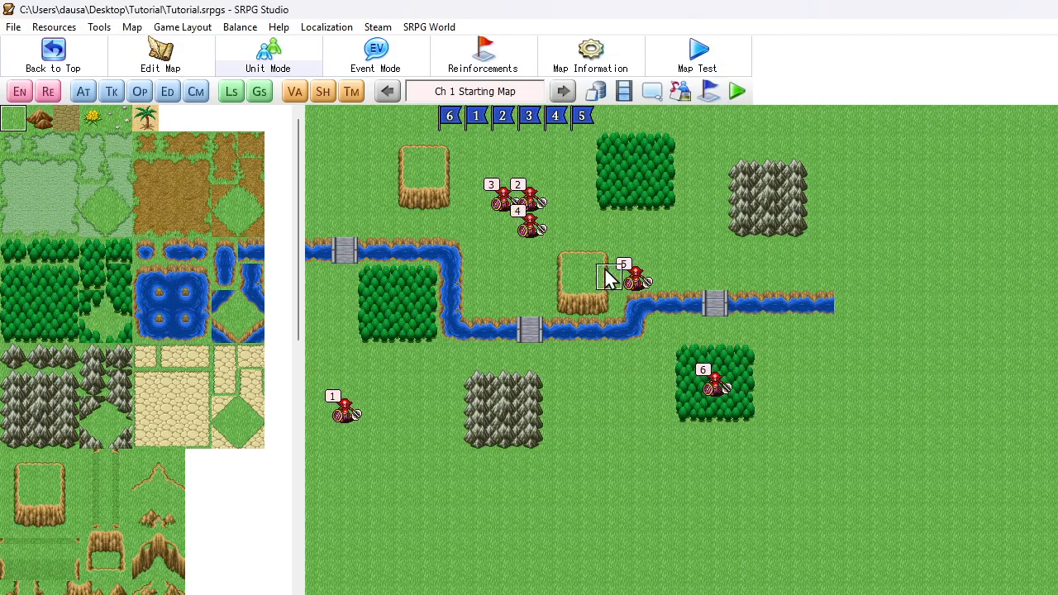
left_click_drag(637, 281, 531, 171)
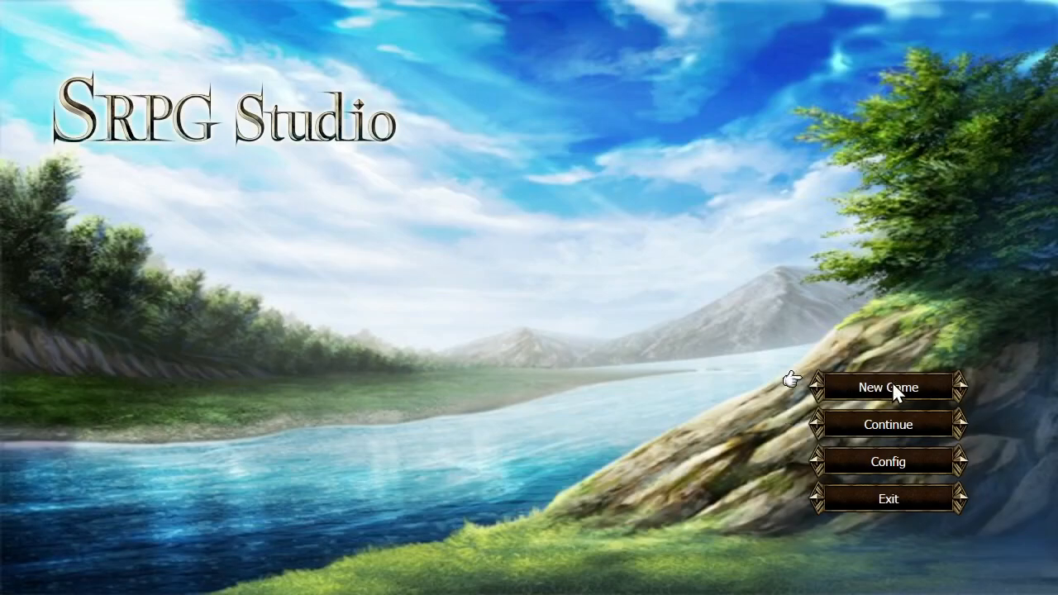
Start a new game in the test play and begin the battle
left_click(892, 382)
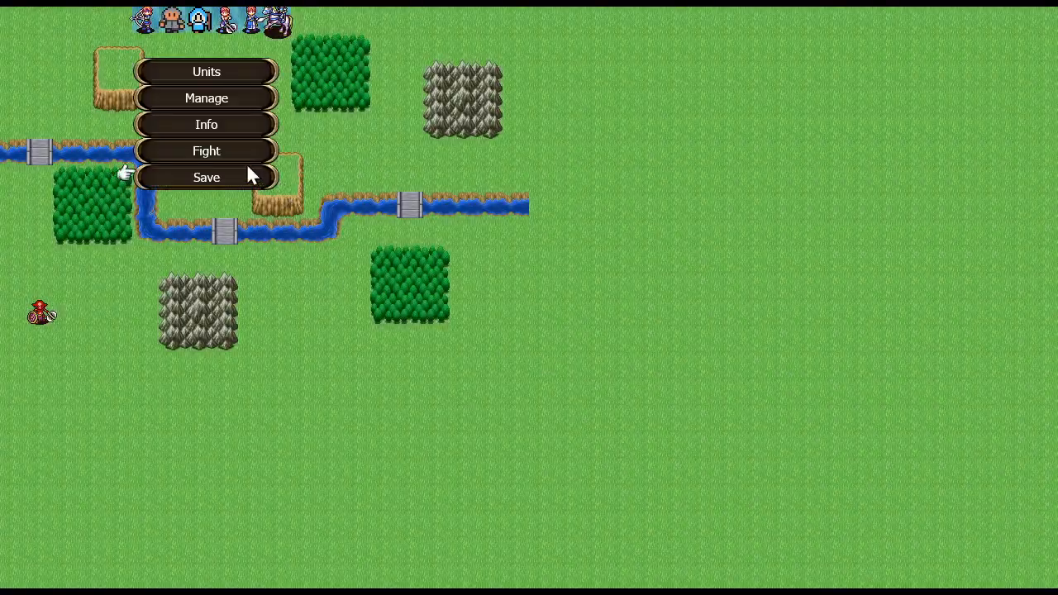
left_click(245, 152)
left_click(494, 318)
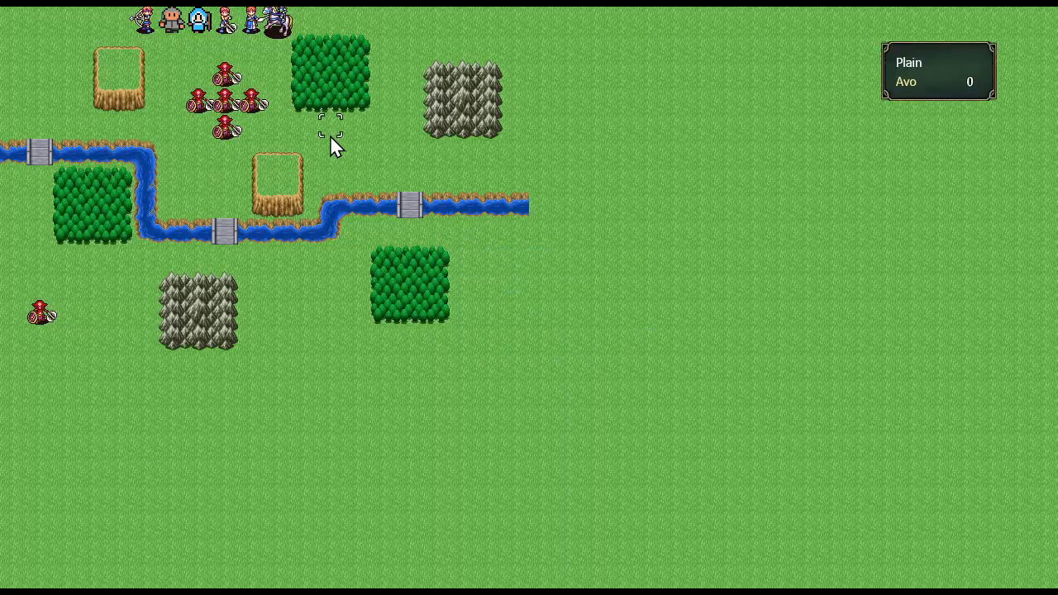
Move the Mage beside the goblin cluster and cast Ice Burst on the middle goblin
left_click(198, 36)
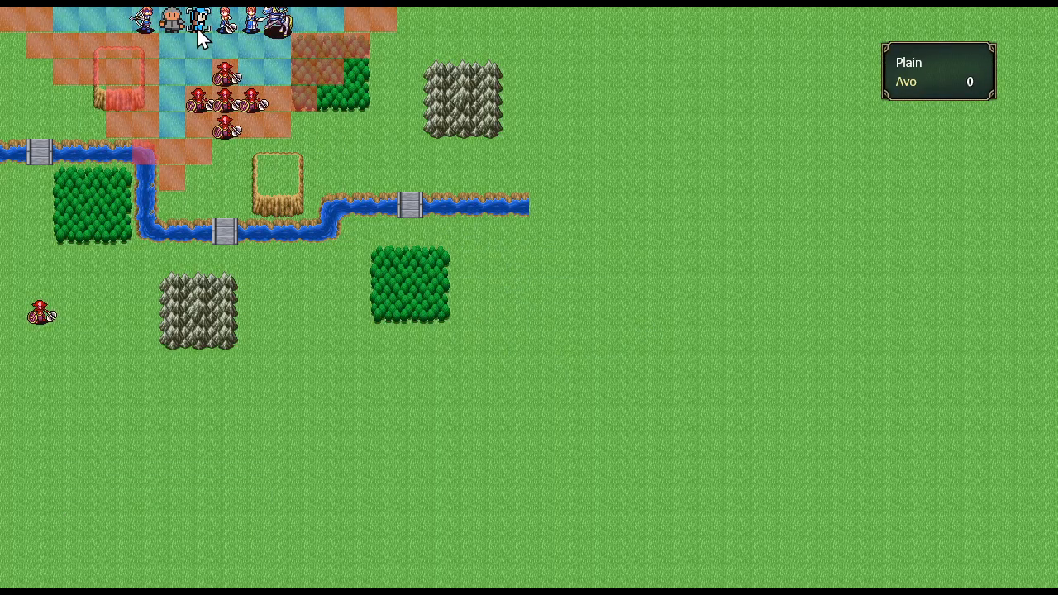
left_click(179, 97)
left_click(248, 187)
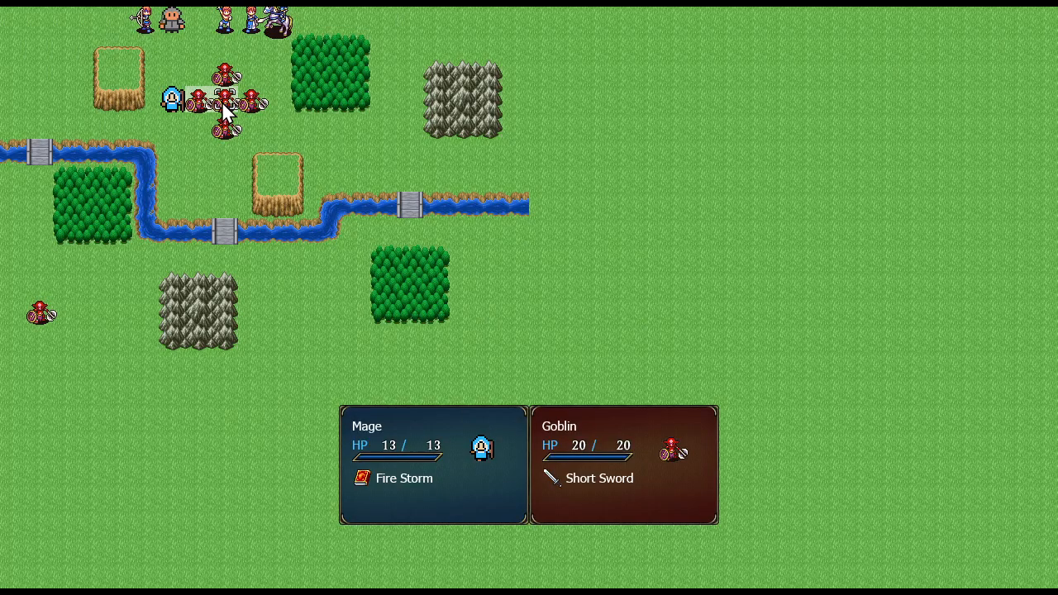
left_click(223, 107)
left_click(221, 101)
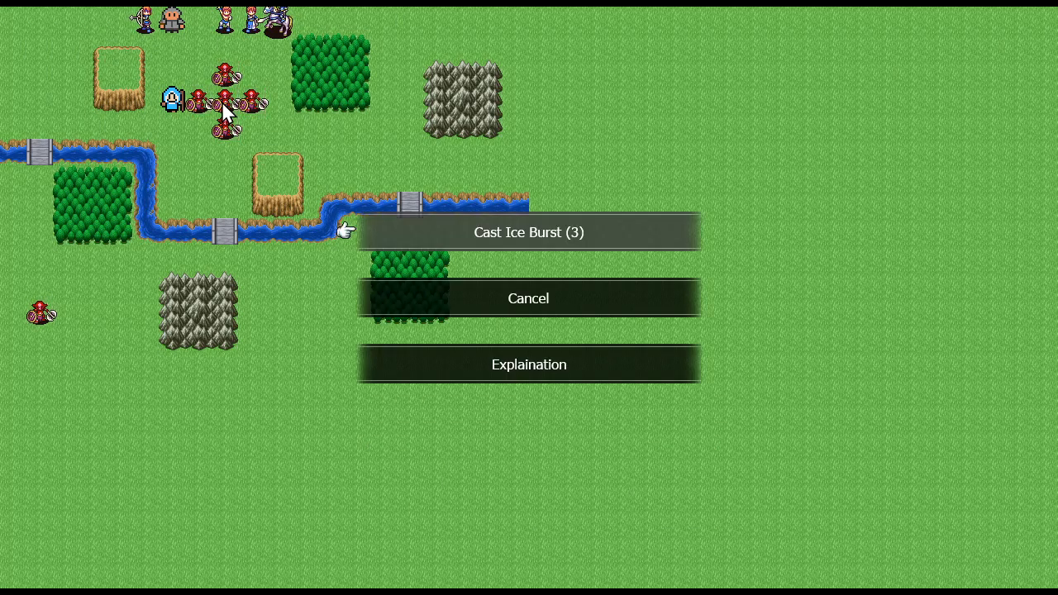
left_click(506, 233)
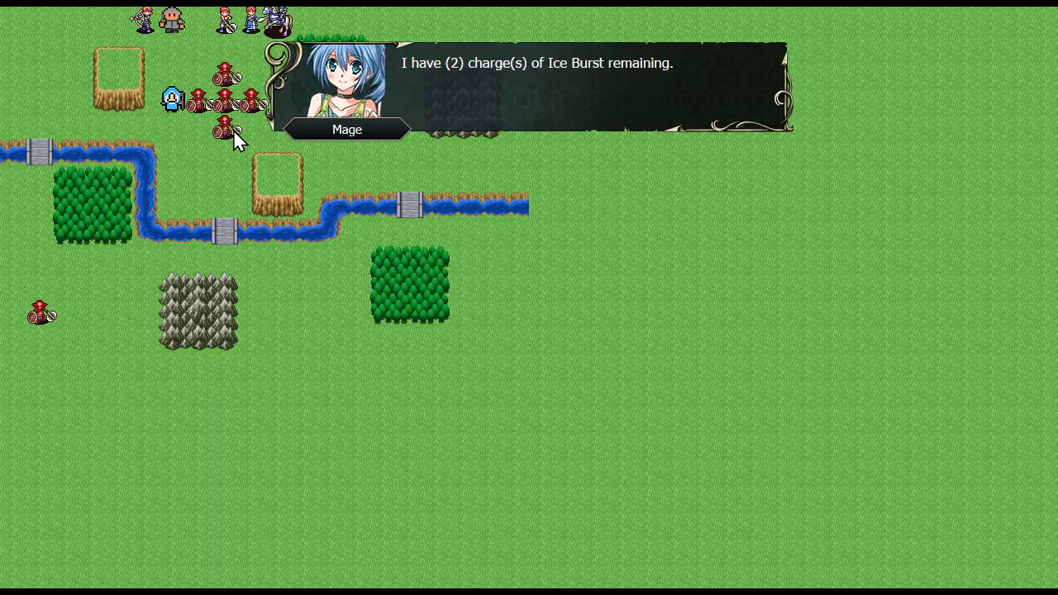
left_click(233, 130)
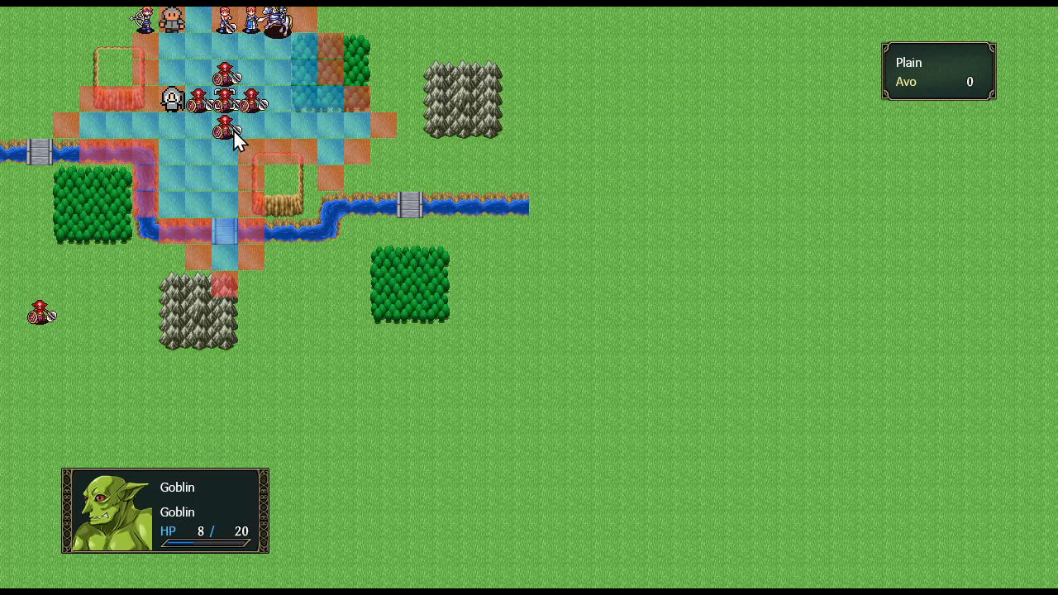
Quit the test play and return to the map editor
key("Escape")
key("Left")
key("Return")
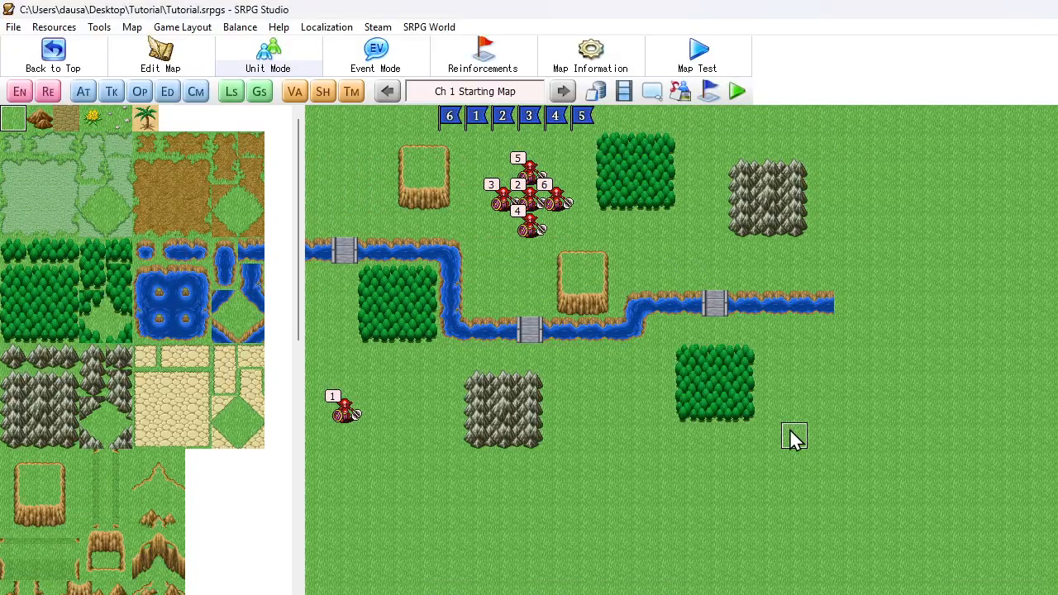
Open the Extensive Command that reduces enemy HP in the Mage's Icicle event
left_click(604, 95)
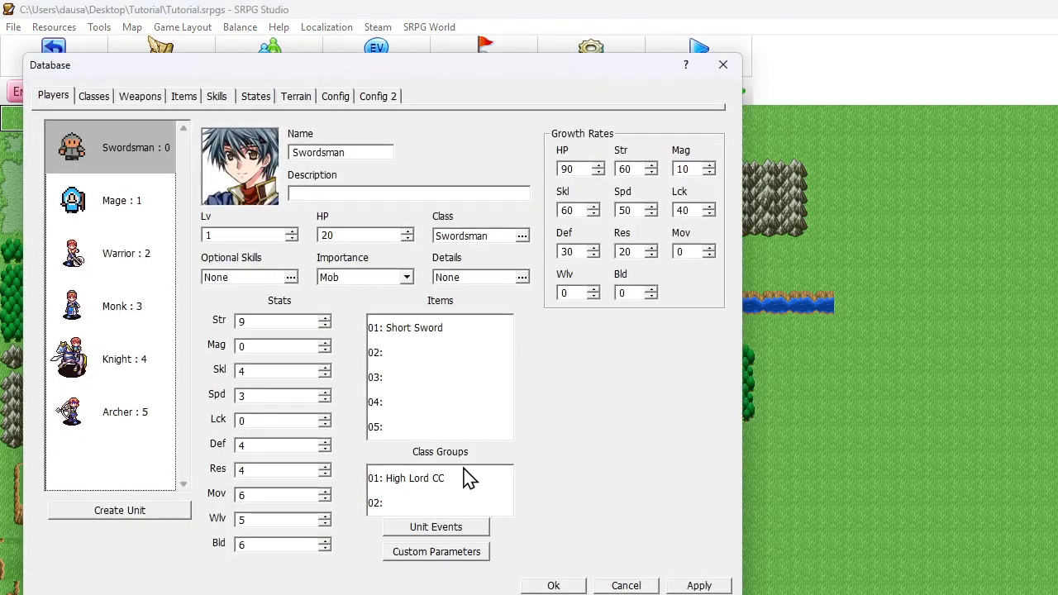
left_click(449, 529)
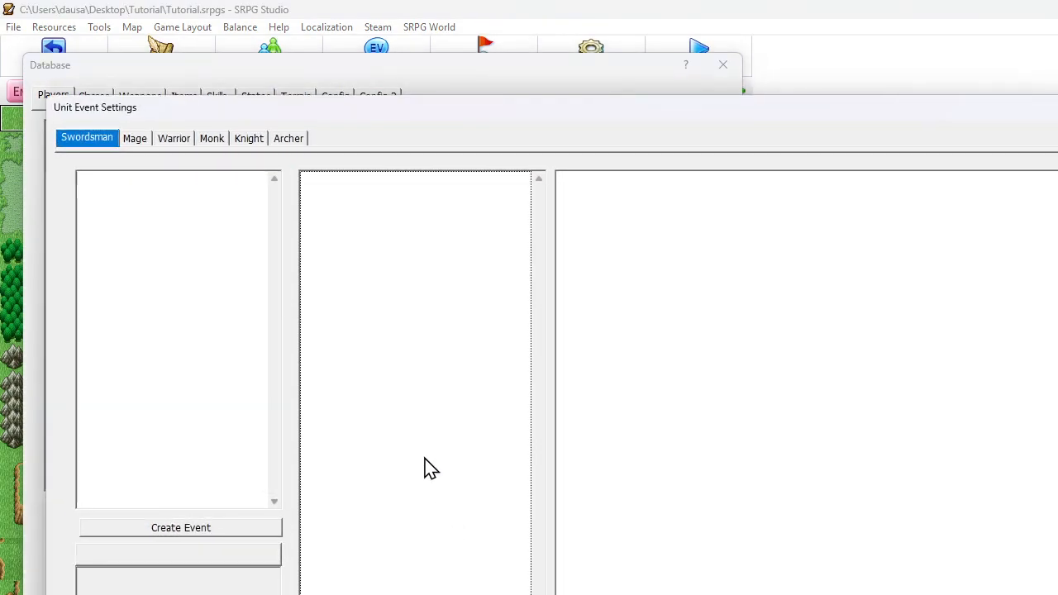
left_click(136, 140)
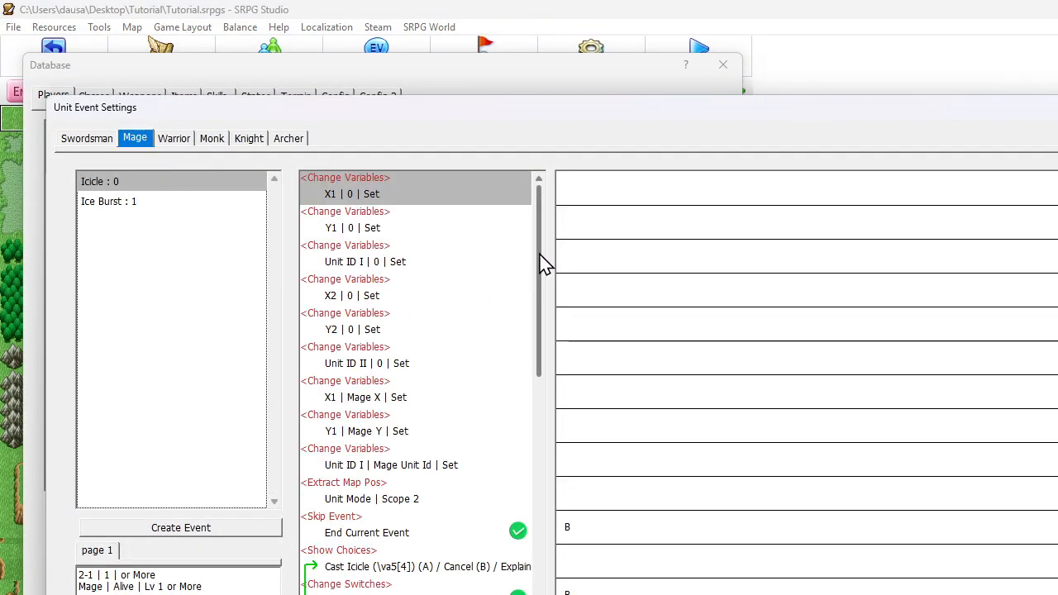
left_click_drag(541, 260, 432, 507)
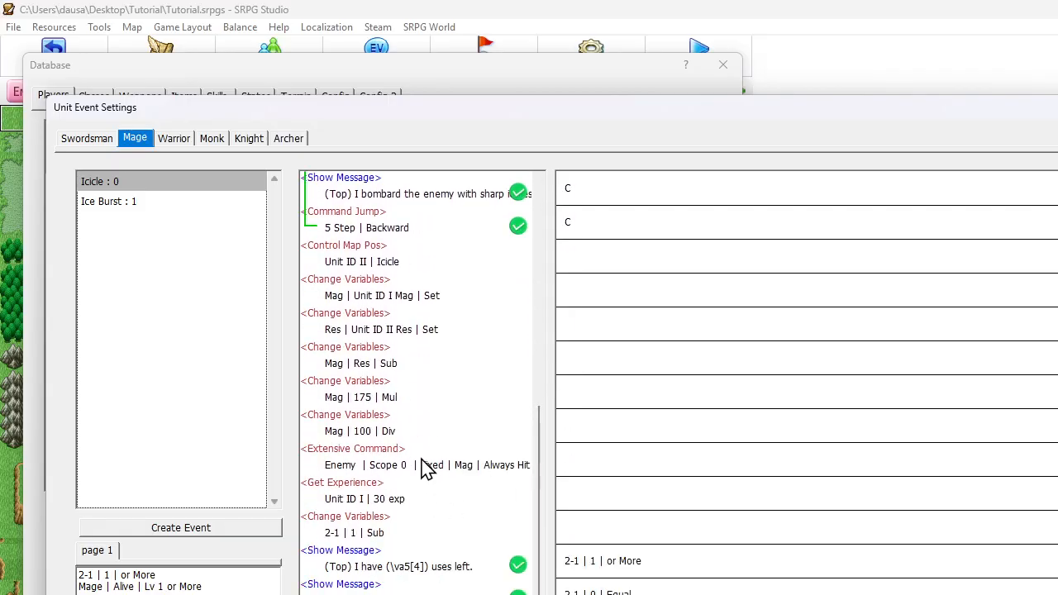
left_click(394, 498)
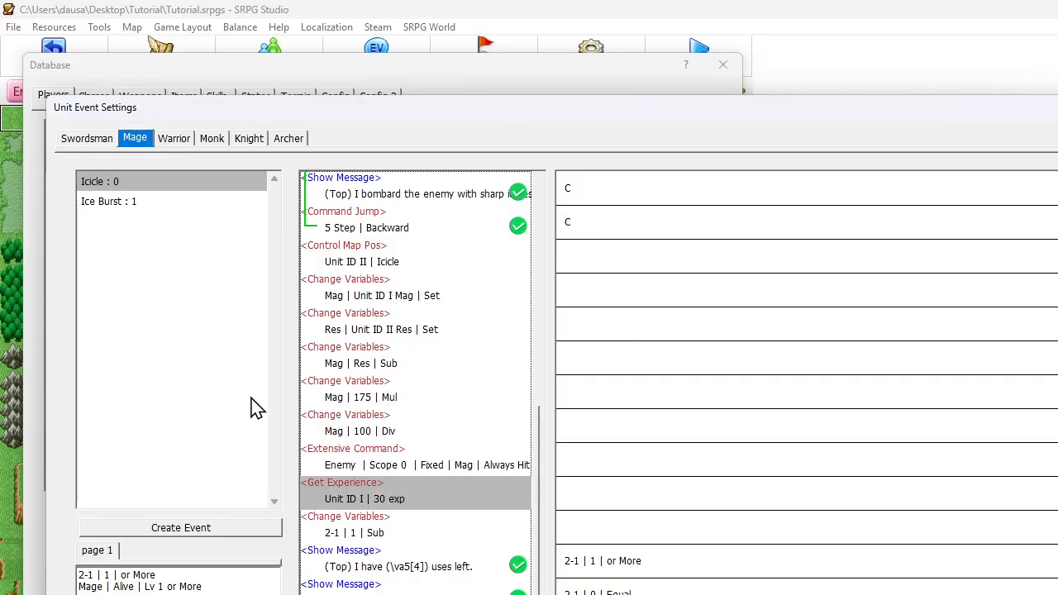
double_click(449, 467)
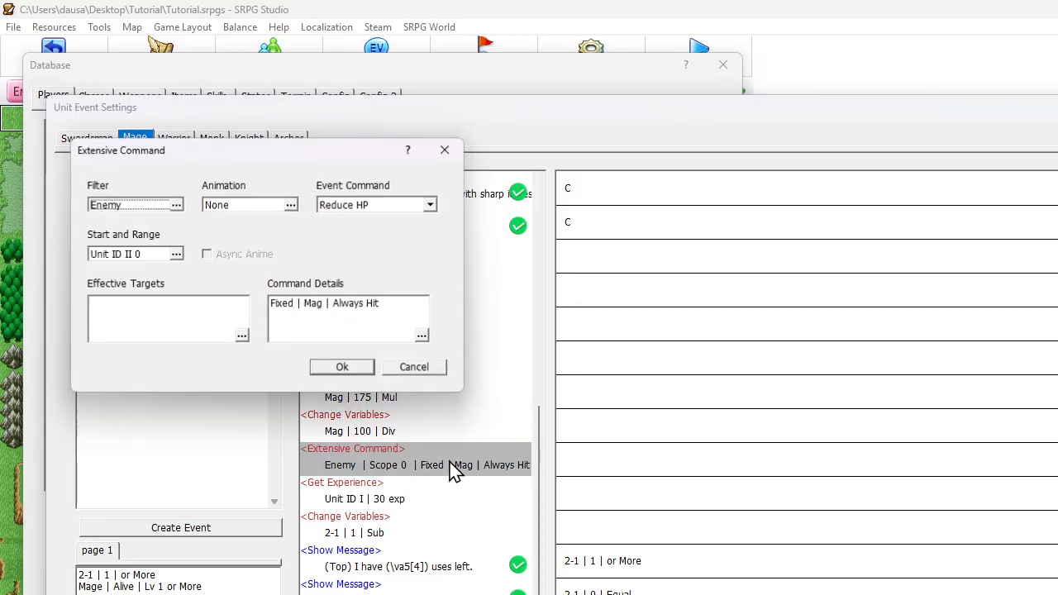
Try Magical as the damage type of Icicle's Reduce HP command, then set it back to Fixed
double_click(342, 315)
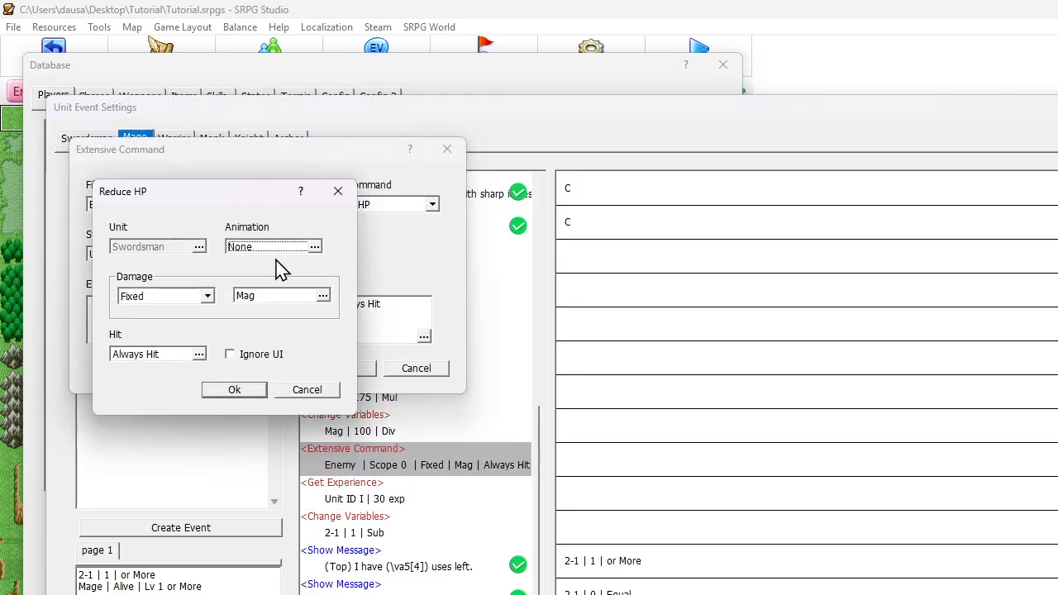
left_click(196, 299)
left_click(182, 335)
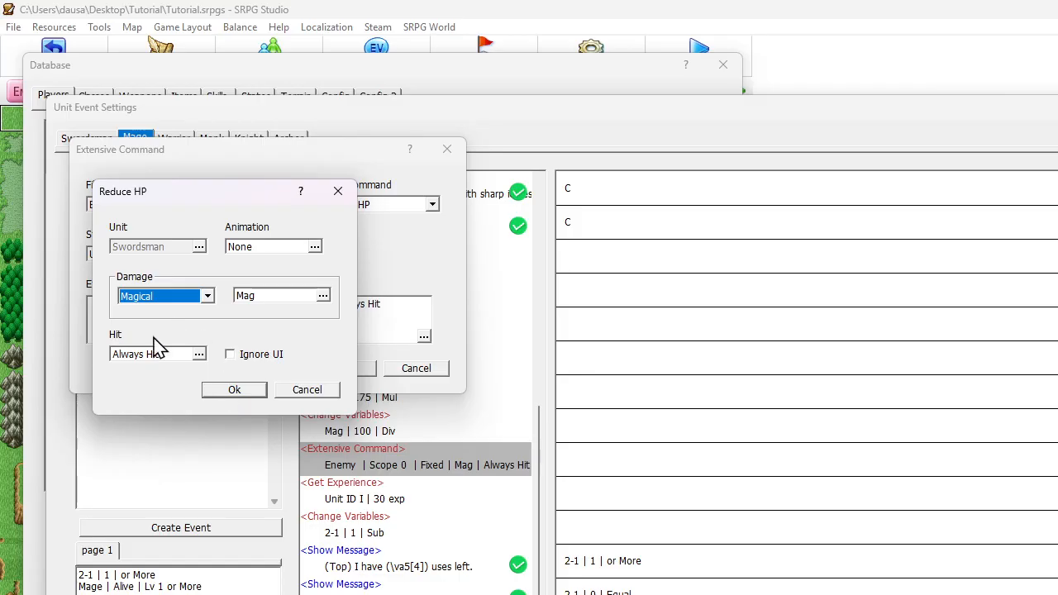
left_click(151, 303)
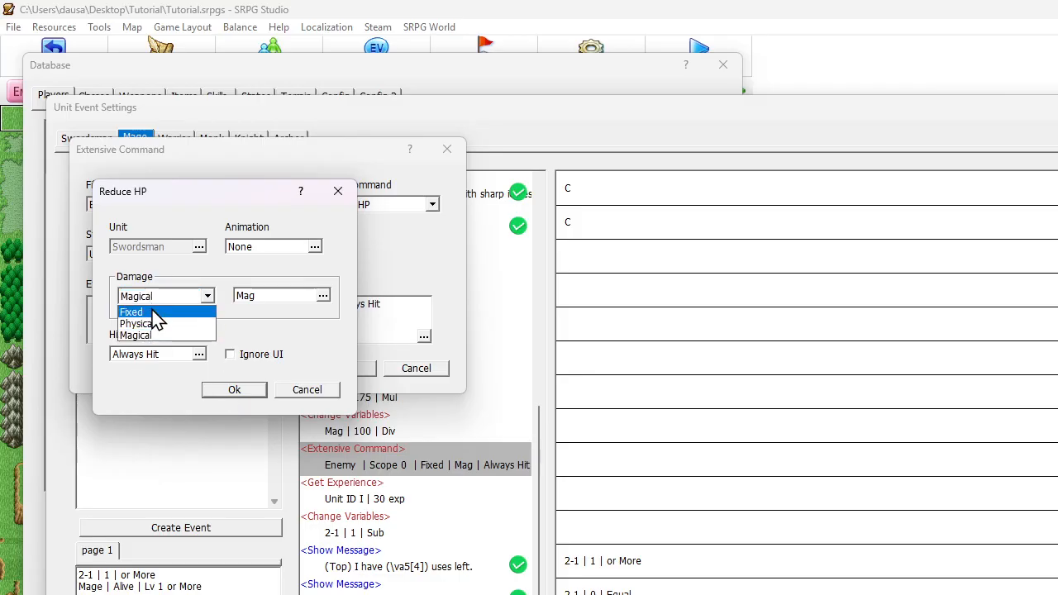
left_click(154, 309)
left_click(236, 392)
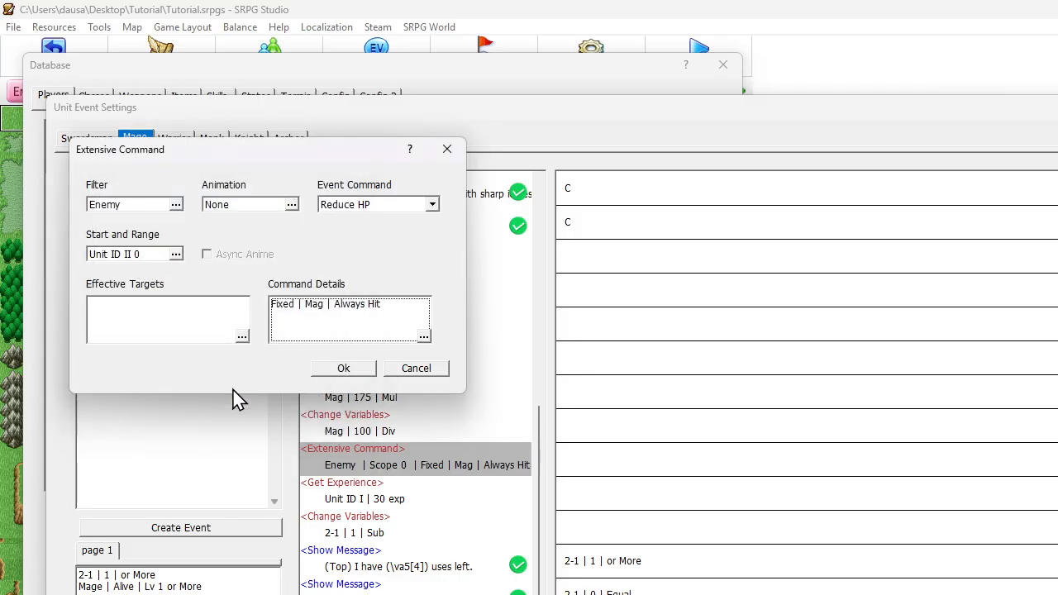
Duplicate Icicle's damage commands, from setting Mag to the Unit ID I Mag through the Reduce HP Extensive Command, directly below the originals
left_click(339, 372)
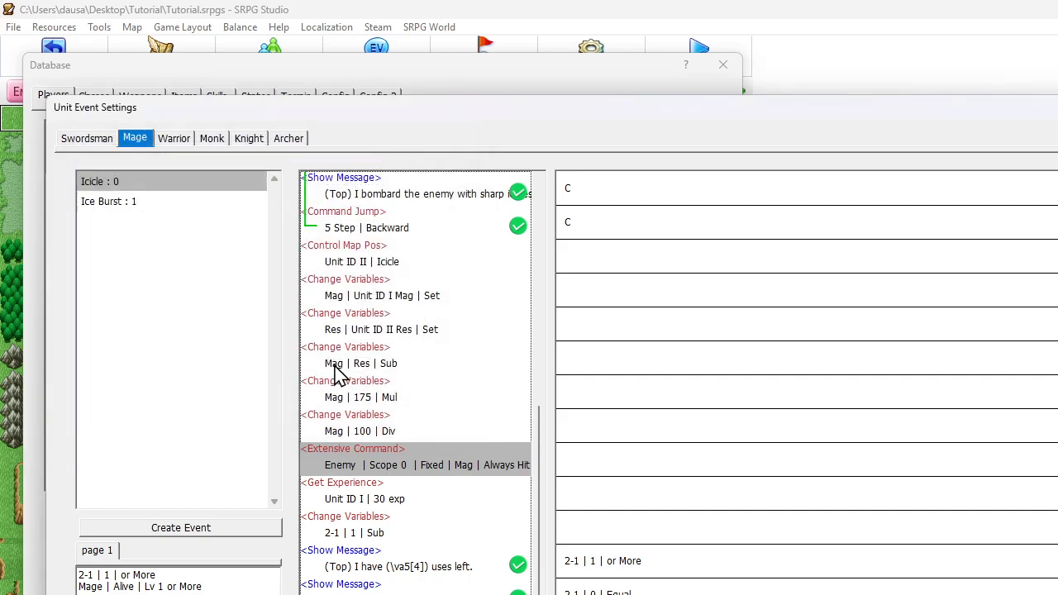
left_click(383, 432)
left_click(372, 455)
left_click(396, 395)
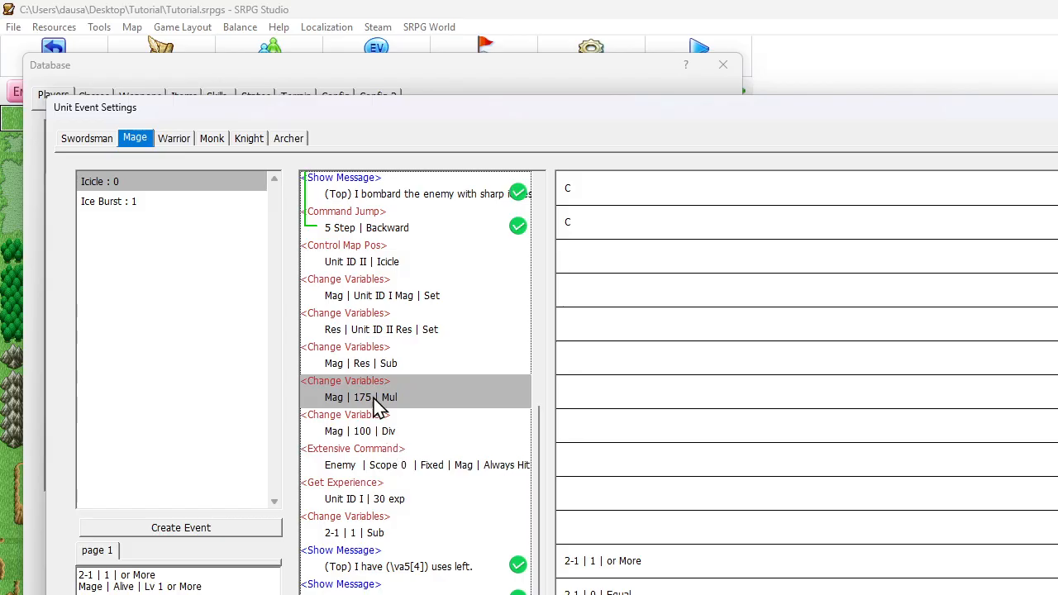
left_click(427, 469)
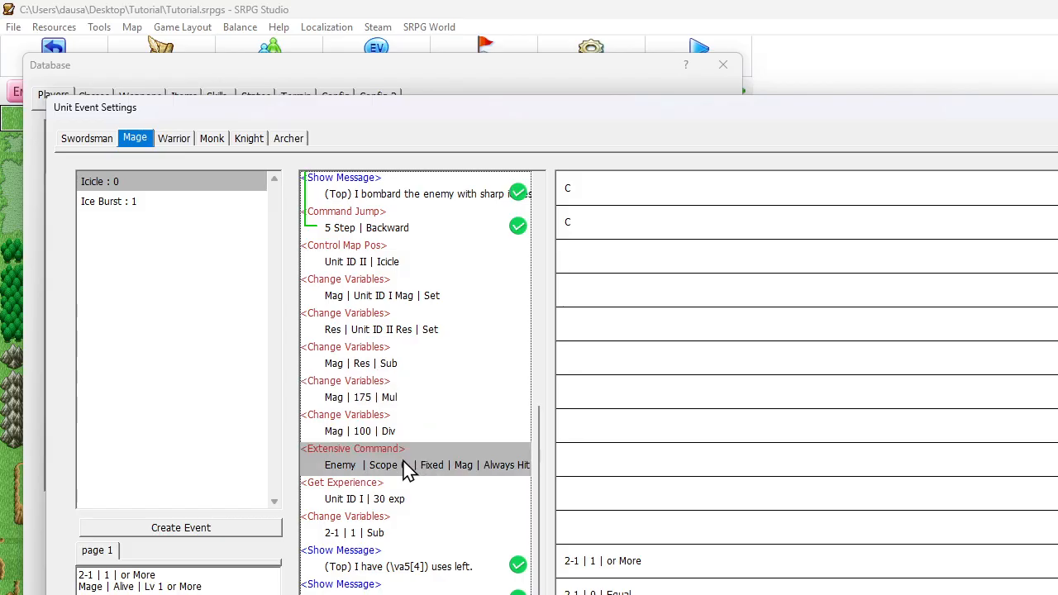
left_click(378, 298)
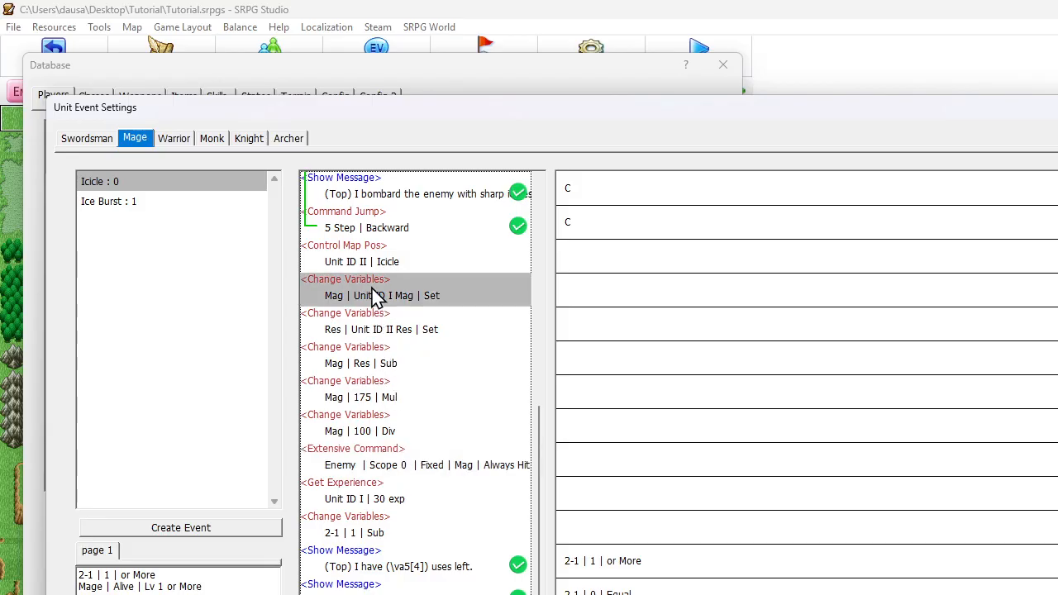
left_click(392, 470, "shift")
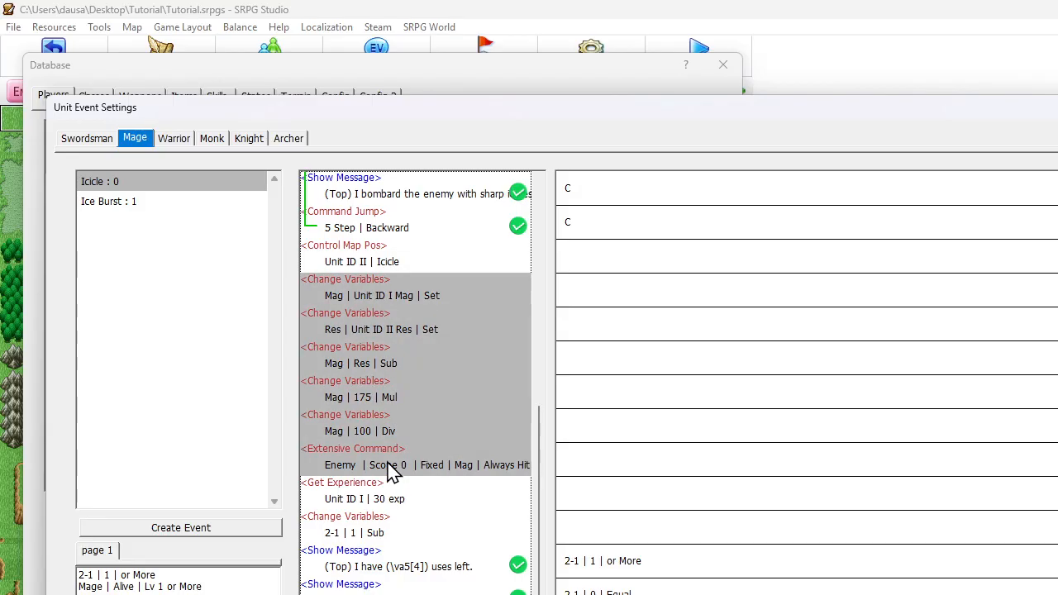
left_click(392, 468)
key("ctrl+v")
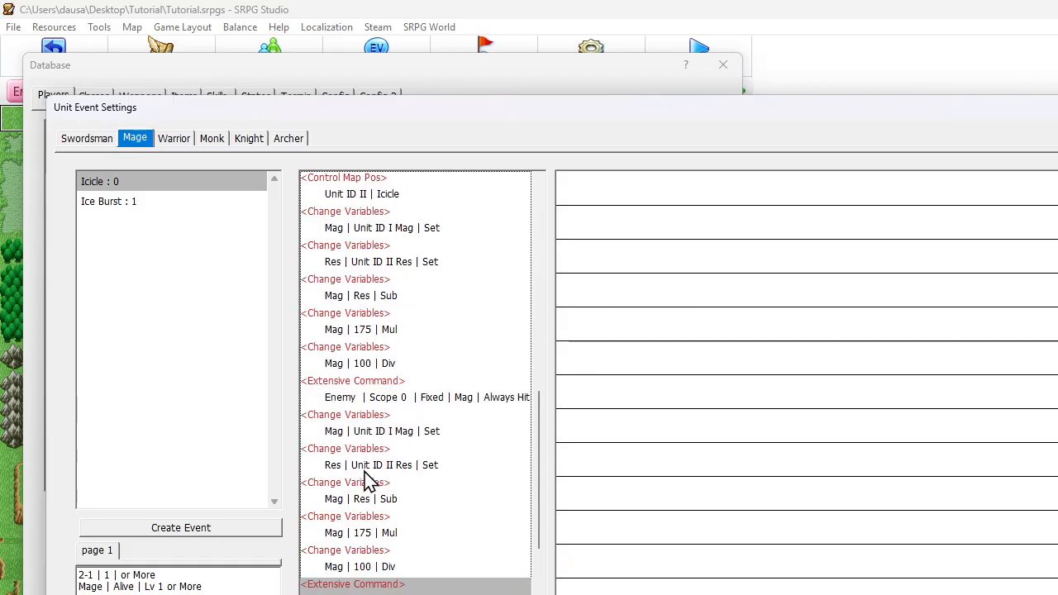
Change the Res variable's operand in the duplicated damage block to the Res of Unit ID III
left_click(397, 403)
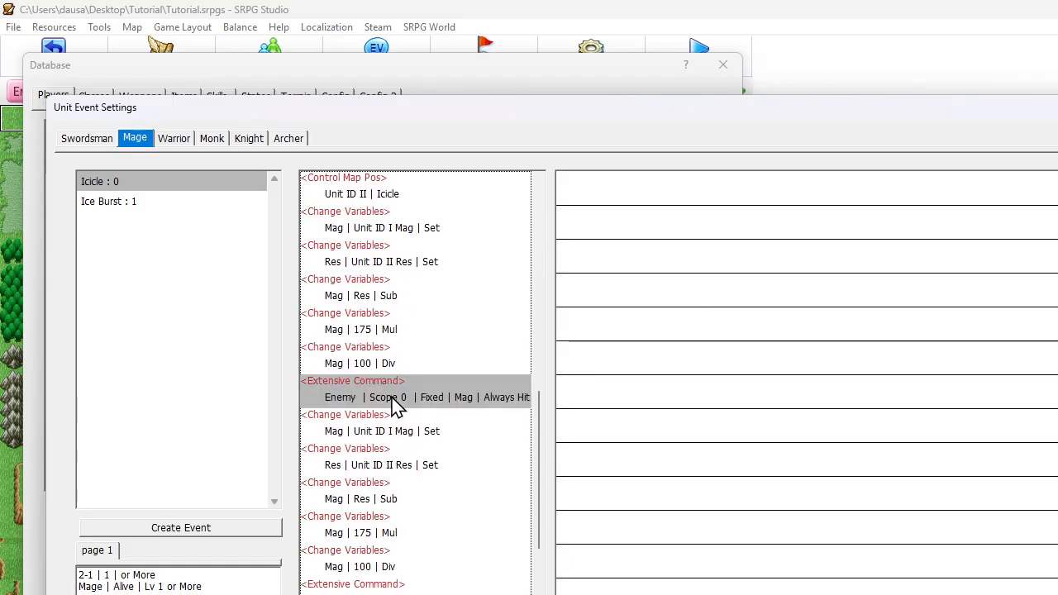
scroll(438, 398, "down", 1)
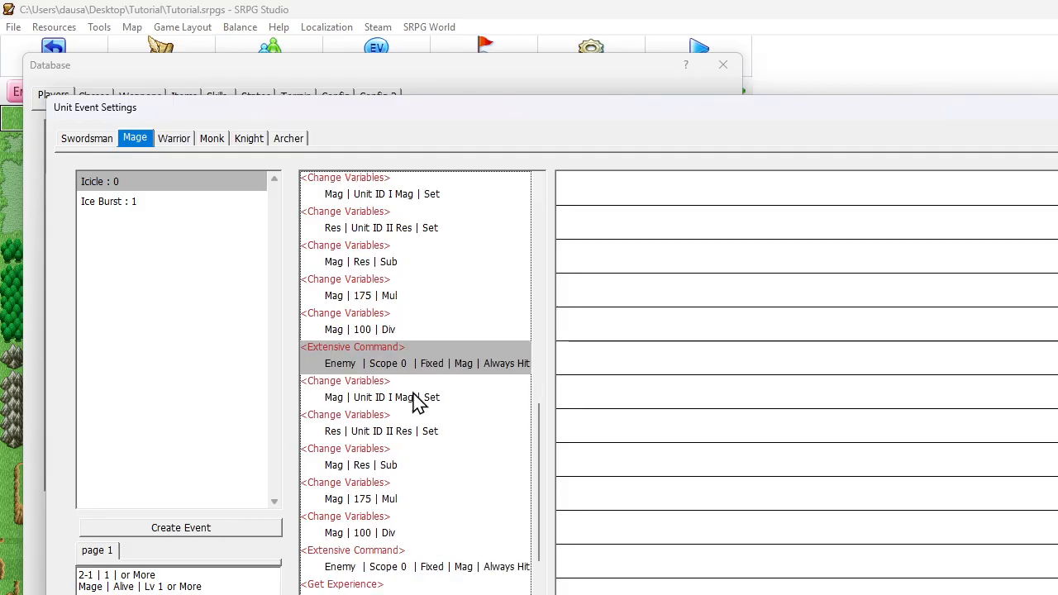
double_click(412, 399)
left_click(247, 324)
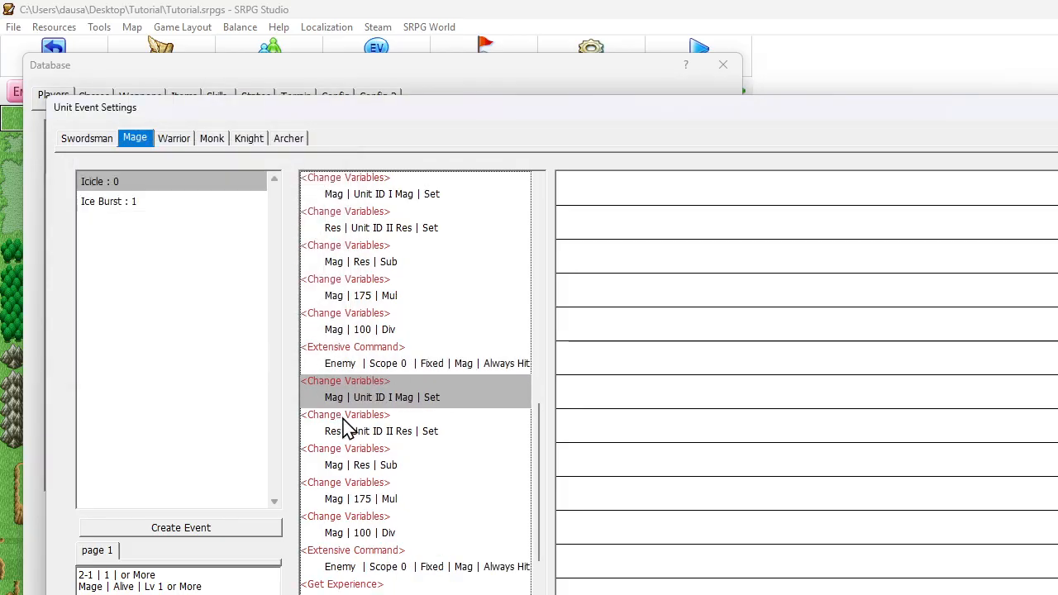
double_click(393, 433)
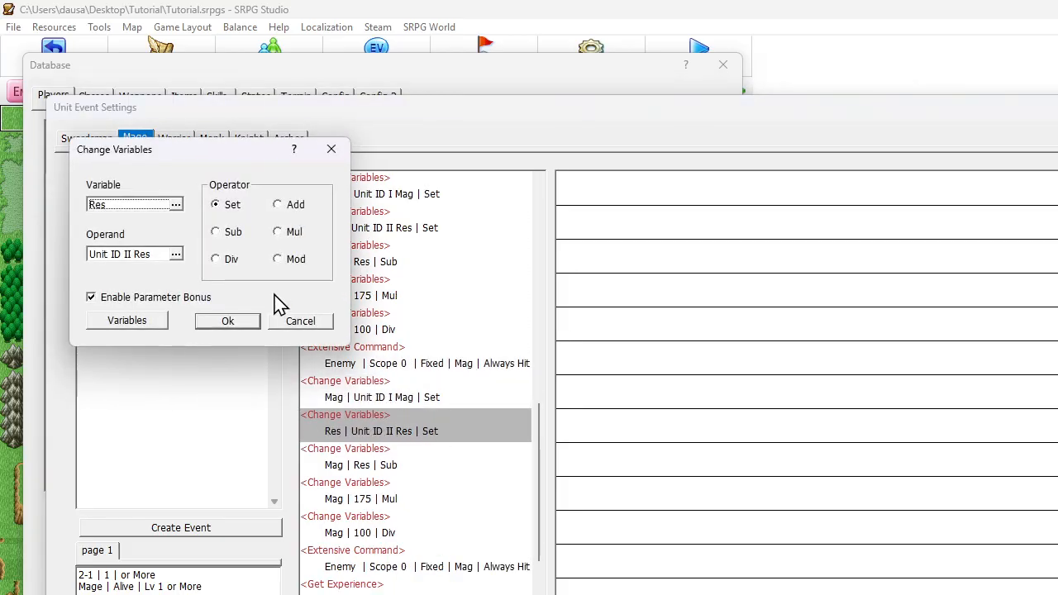
left_click(161, 260)
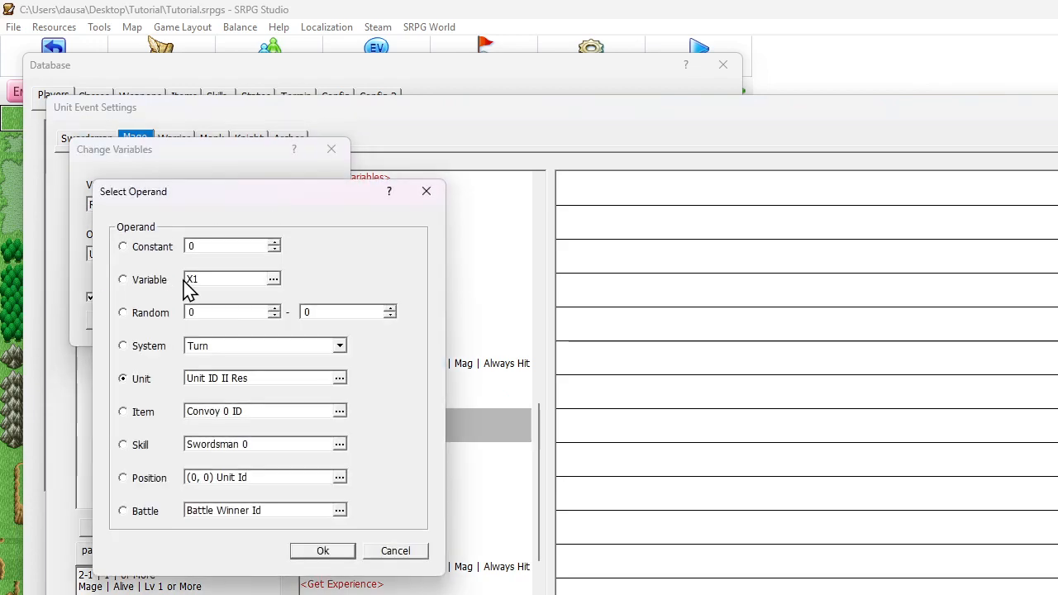
left_click(220, 379)
left_click(198, 291)
double_click(205, 362)
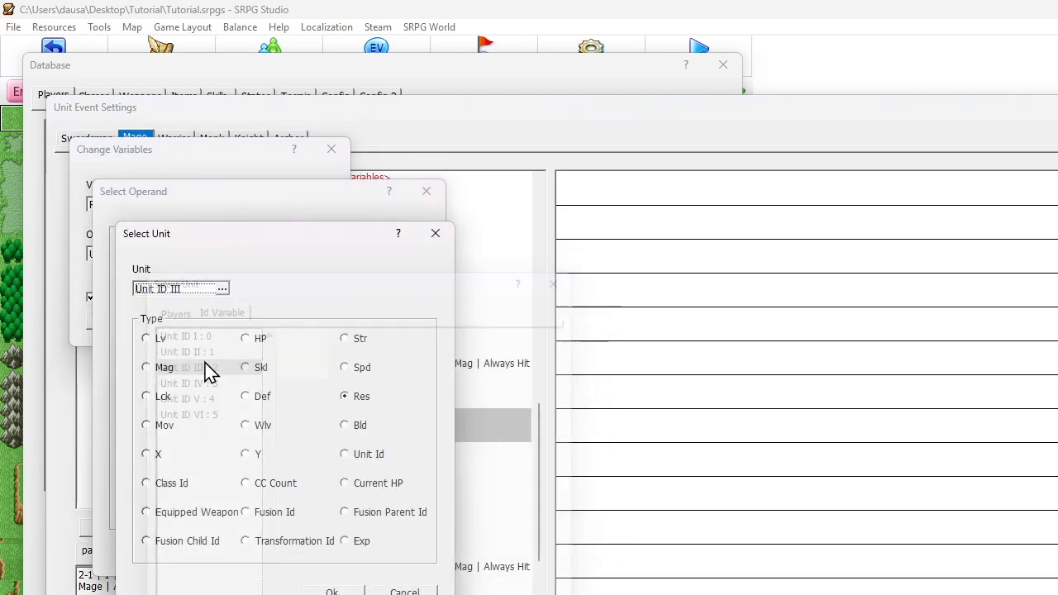
key("Return")
key("Return")
key("Return")
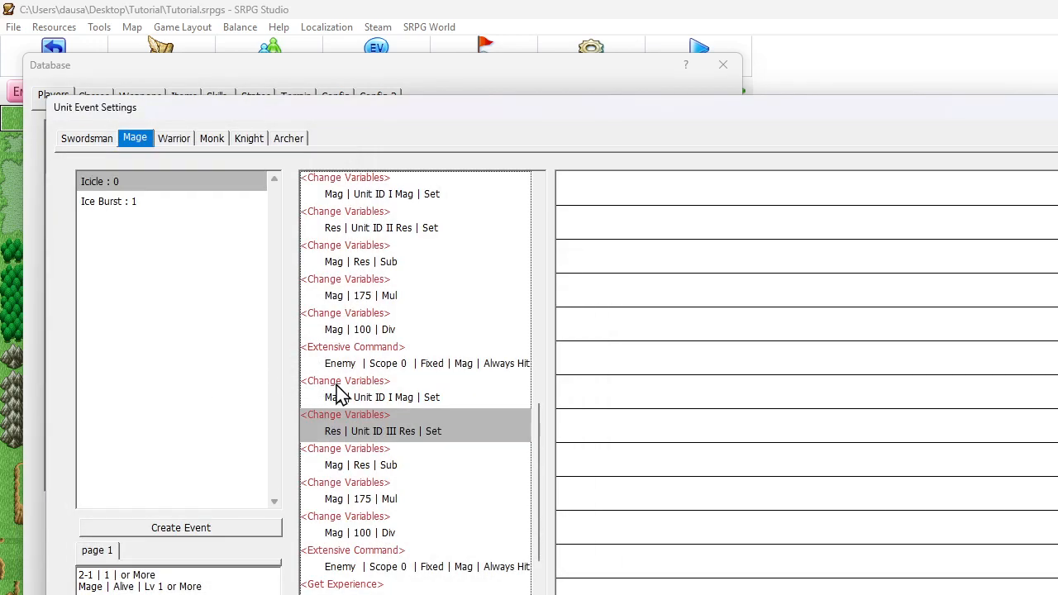
Set the Mag multiplier in the Unit ID III damage block to the constant 100
scroll(352, 388, "down", 3)
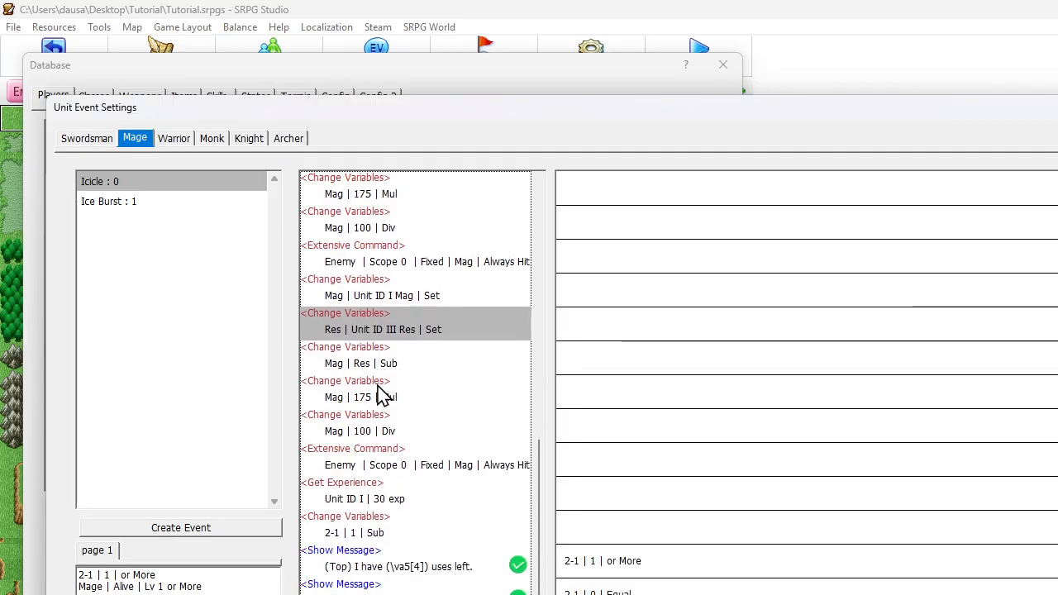
double_click(379, 394)
left_click(175, 254)
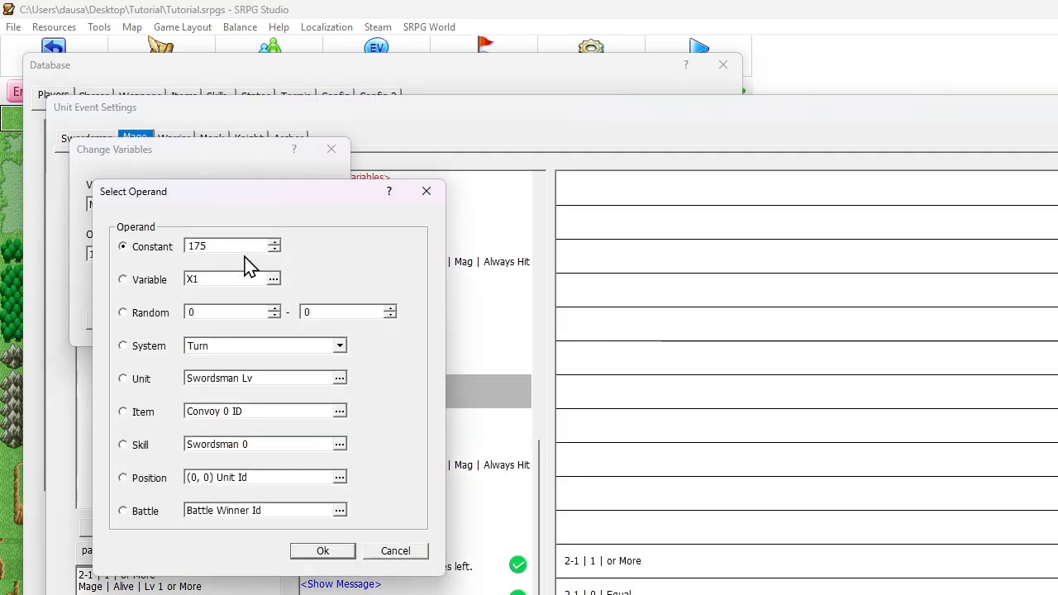
type("100")
key("Return")
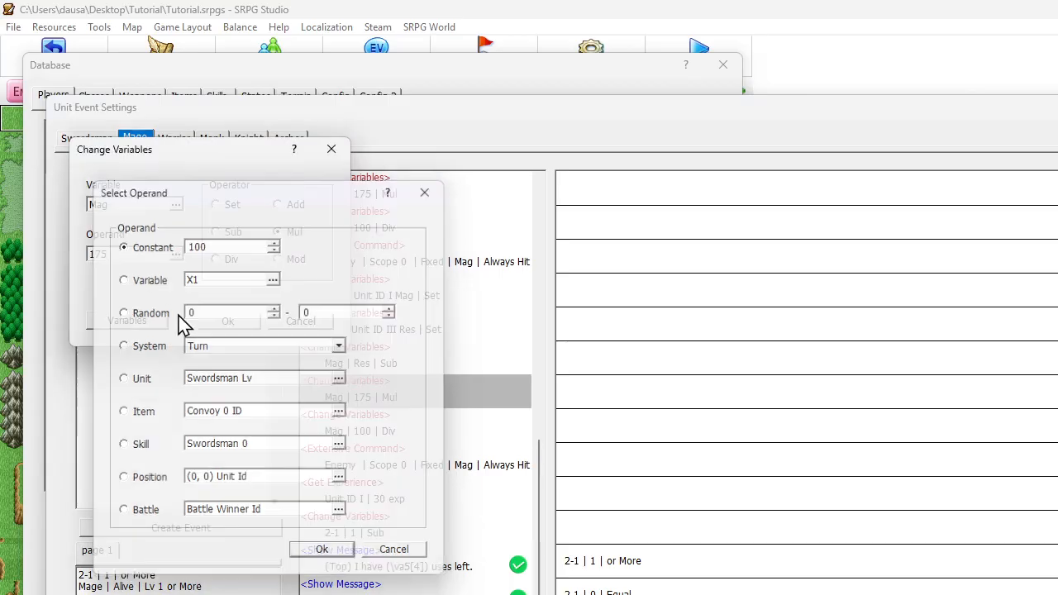
left_click(217, 324)
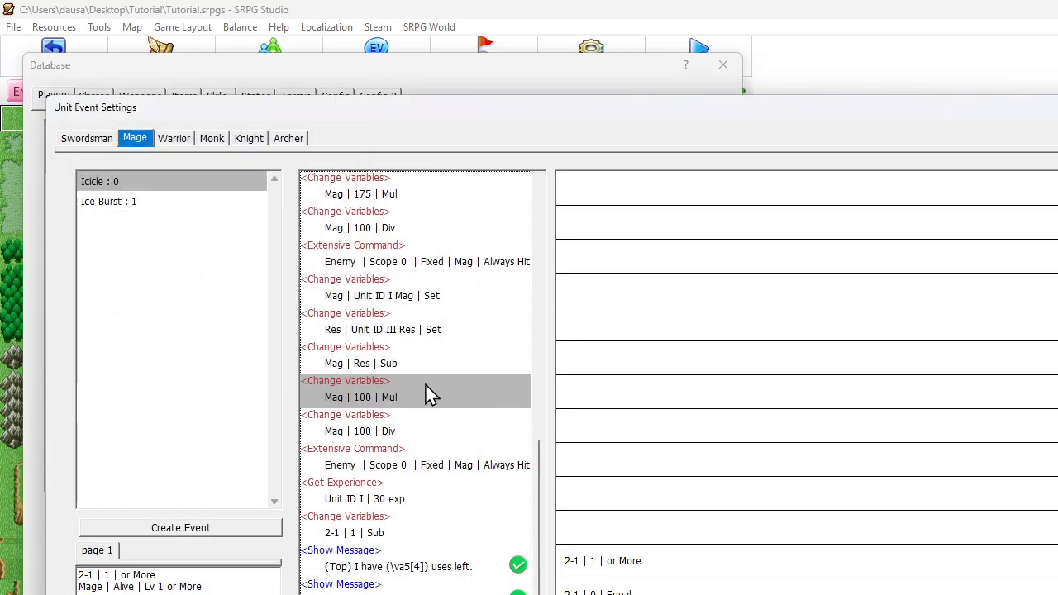
Set the starting unit of the second Reduce HP Extensive Command to Unit ID III
left_click(407, 470)
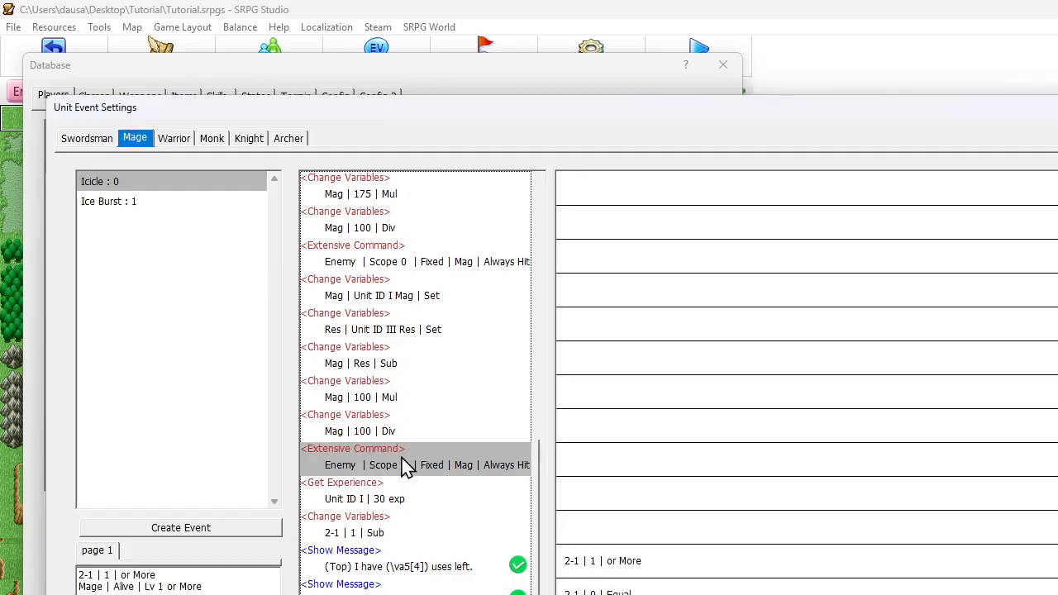
double_click(407, 468)
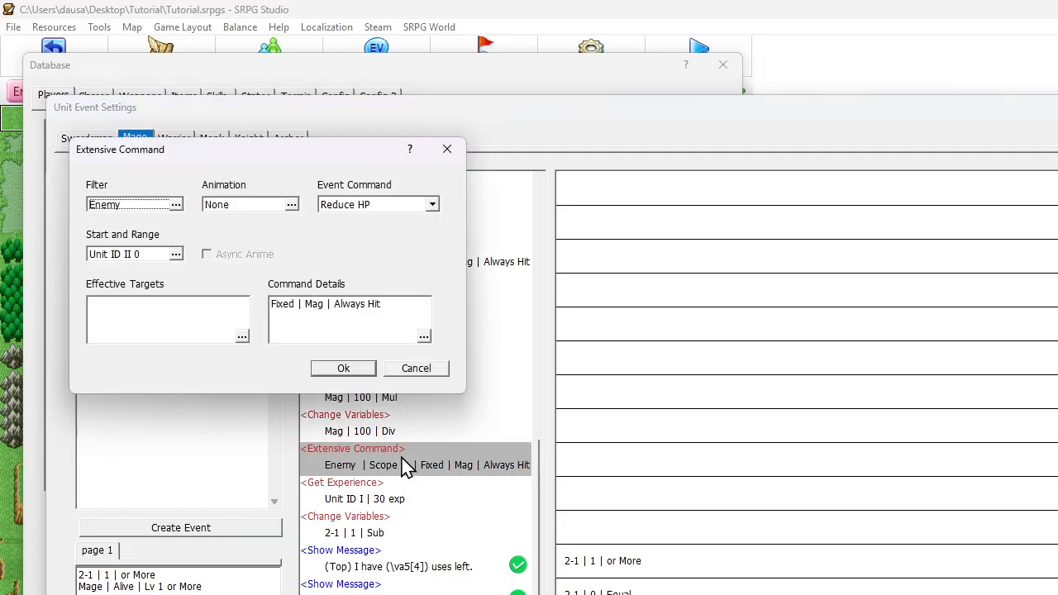
left_click(175, 255)
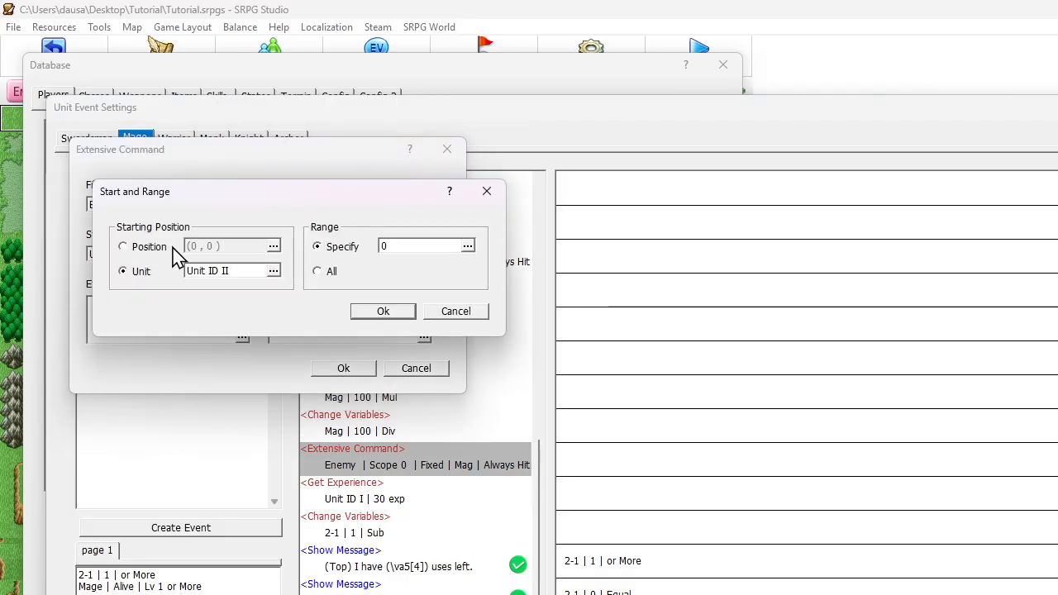
left_click(218, 277)
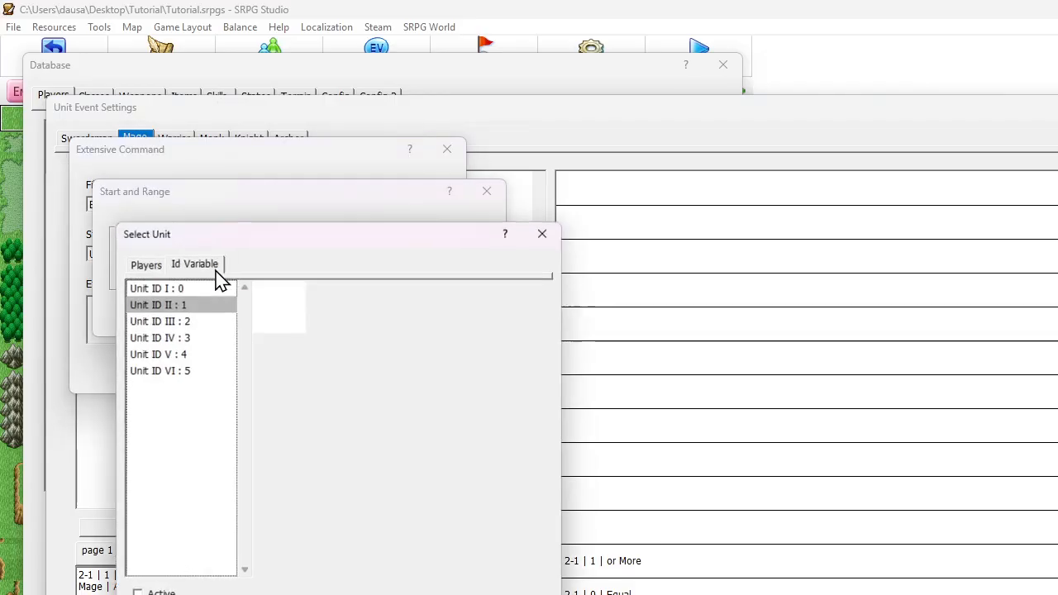
left_click(168, 324)
key("Return")
key("Return")
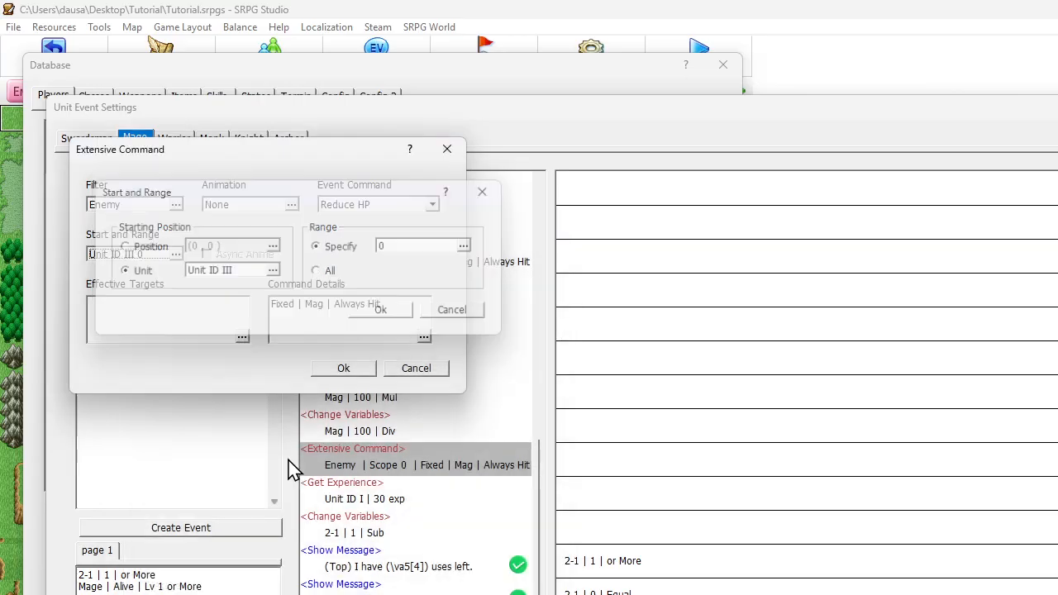
key("Return")
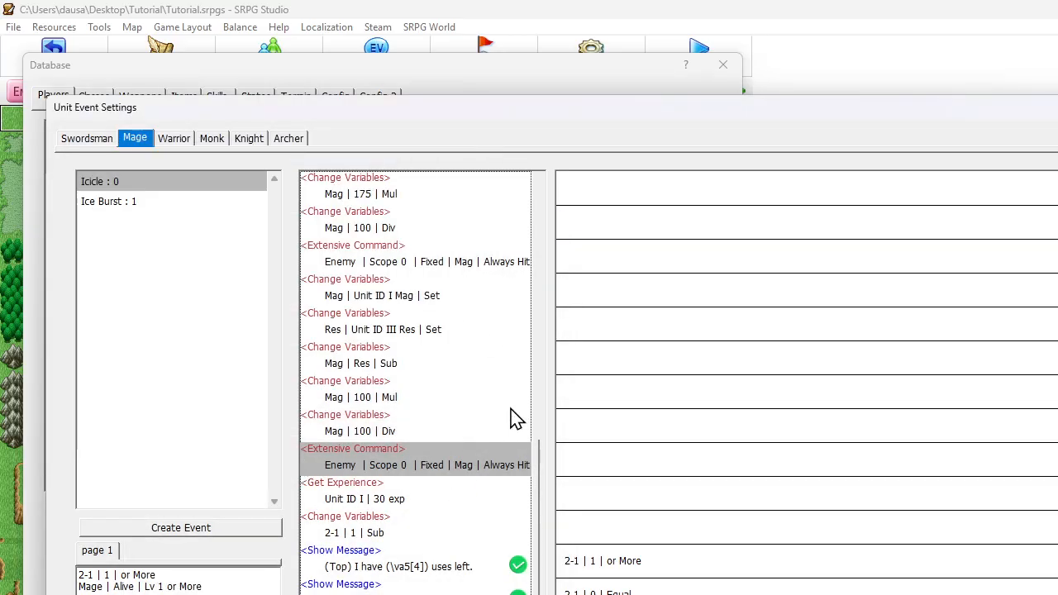
Duplicate the Unit ID III damage block, from setting Mag through its Extensive Command, directly below itself
left_click(364, 396)
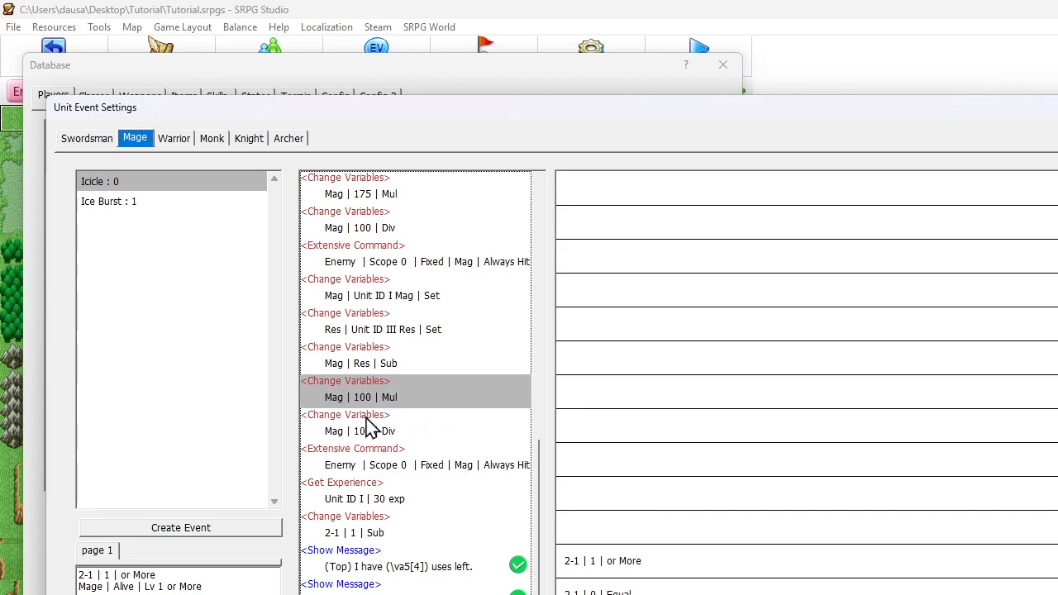
left_click(398, 466)
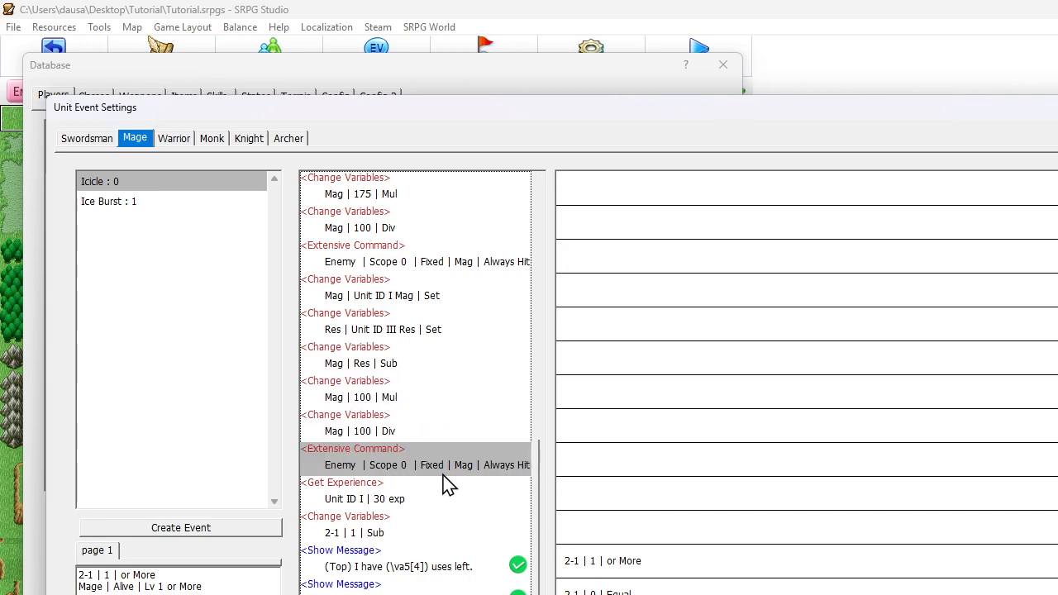
left_click(401, 298, "shift")
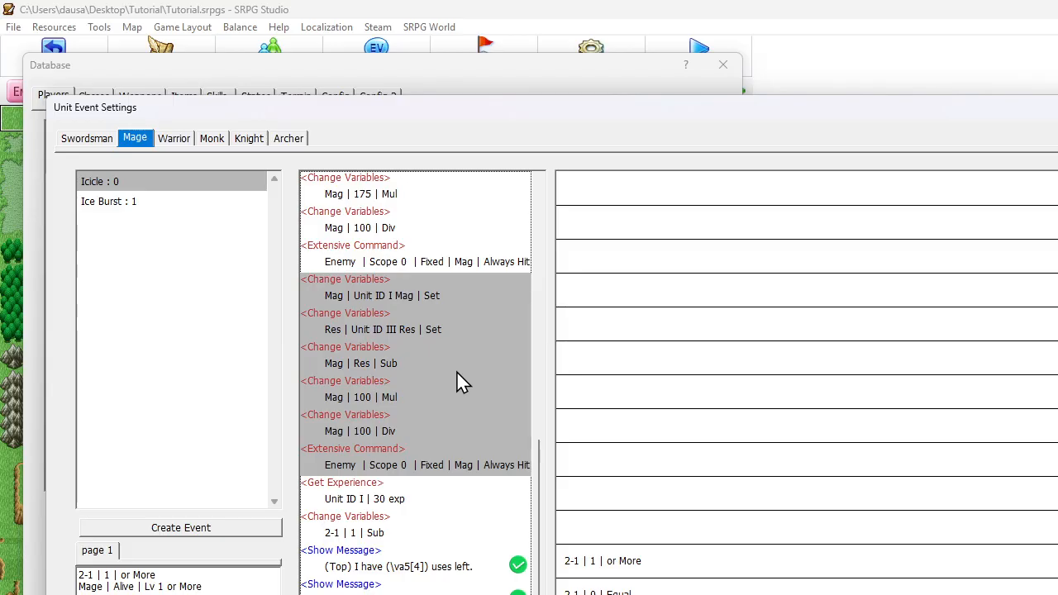
left_click(396, 468)
key("ctrl+v")
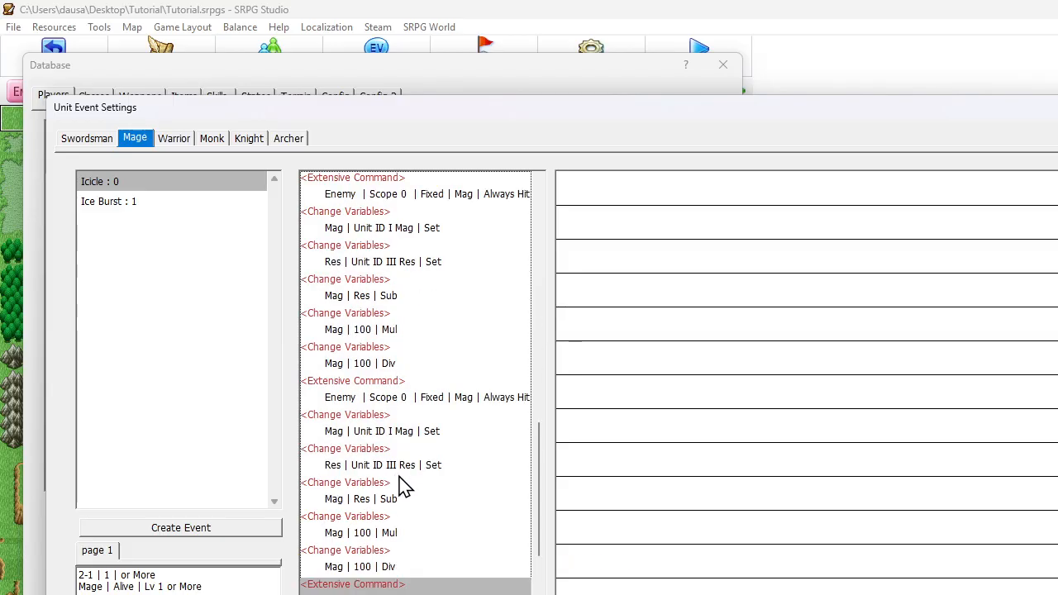
Change the Res variable's operand in the newest damage block to the Res of Unit ID IV
double_click(404, 467)
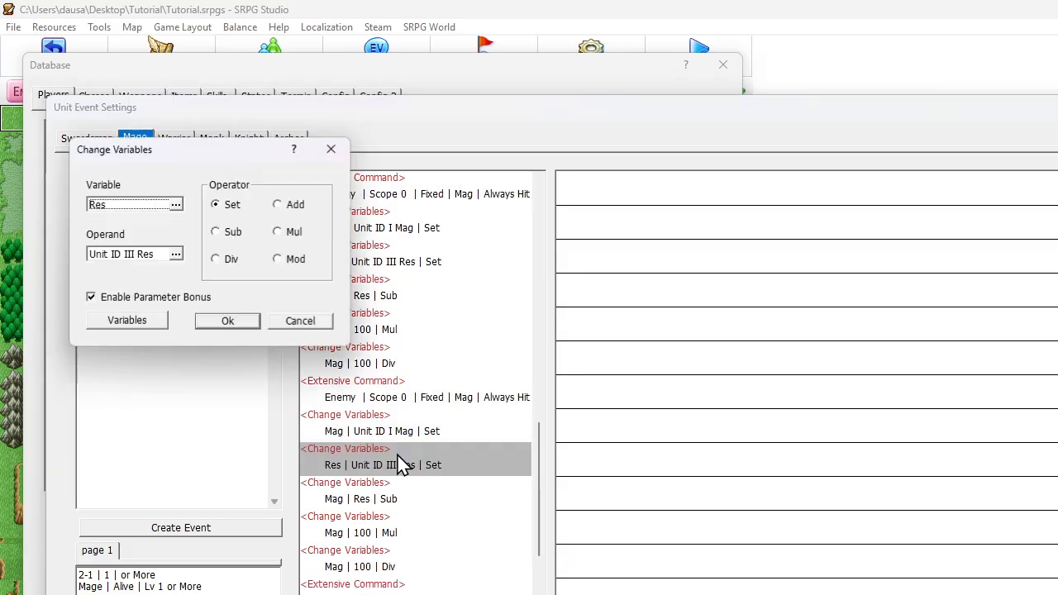
left_click(169, 254)
left_click(230, 387)
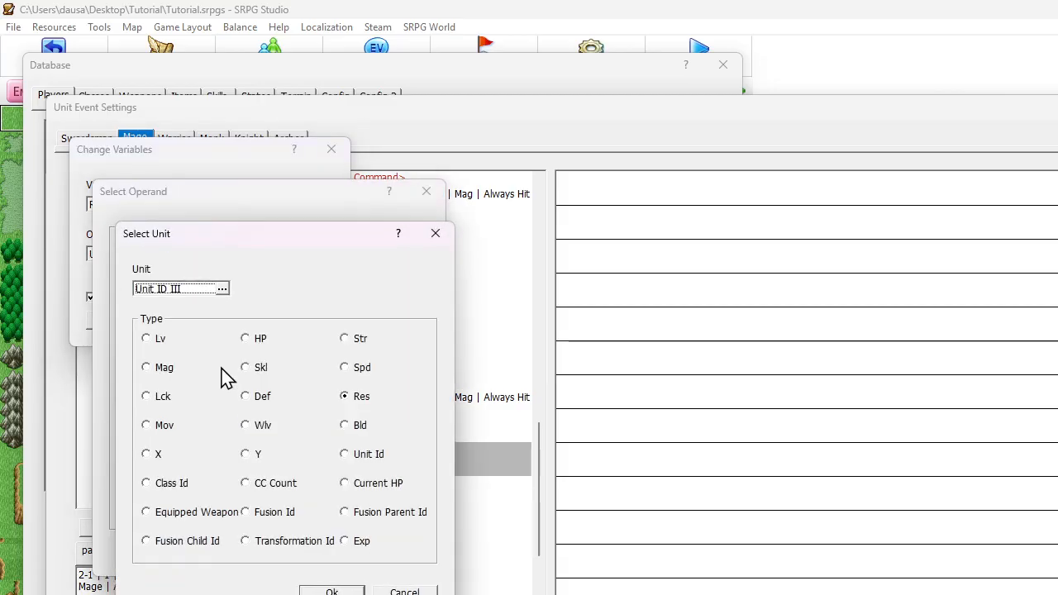
left_click(181, 298)
double_click(189, 385)
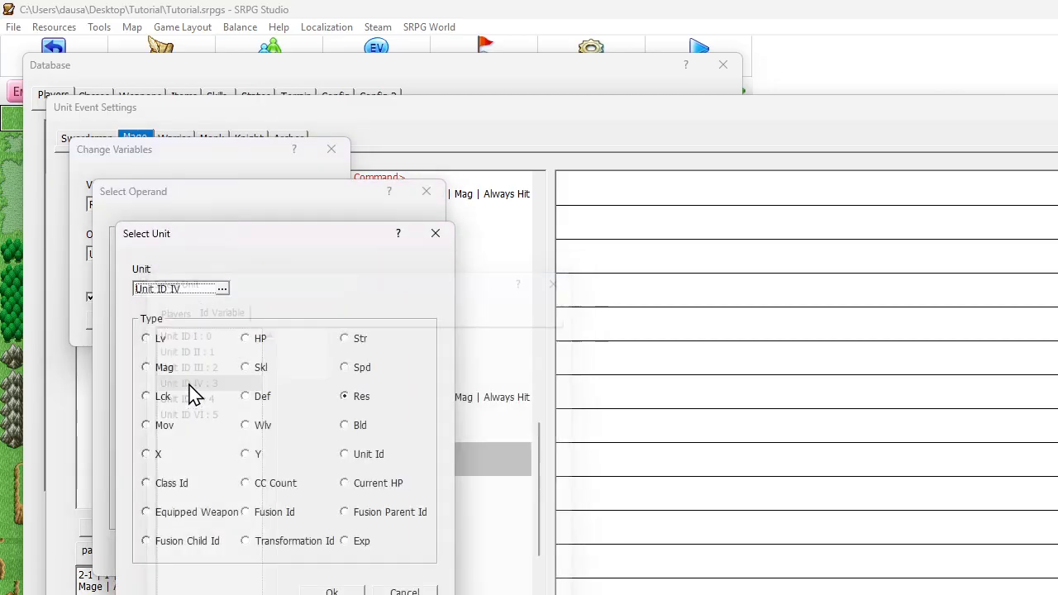
key("Return")
key("Return")
key("Return")
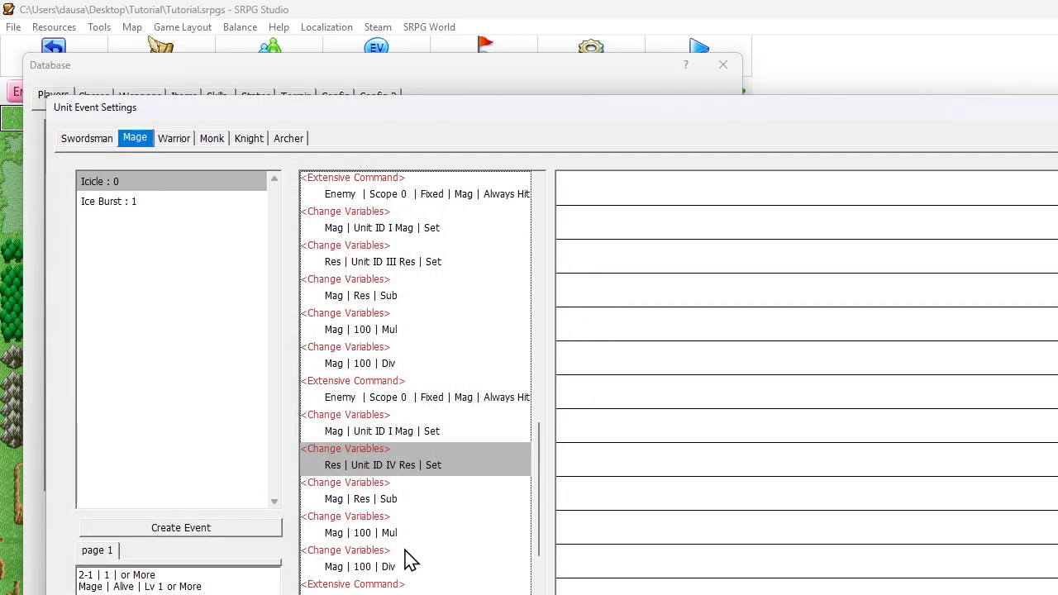
Set the starting unit of the third Reduce HP Extensive Command to Unit ID IV
scroll(395, 533, "down", 1)
double_click(414, 567)
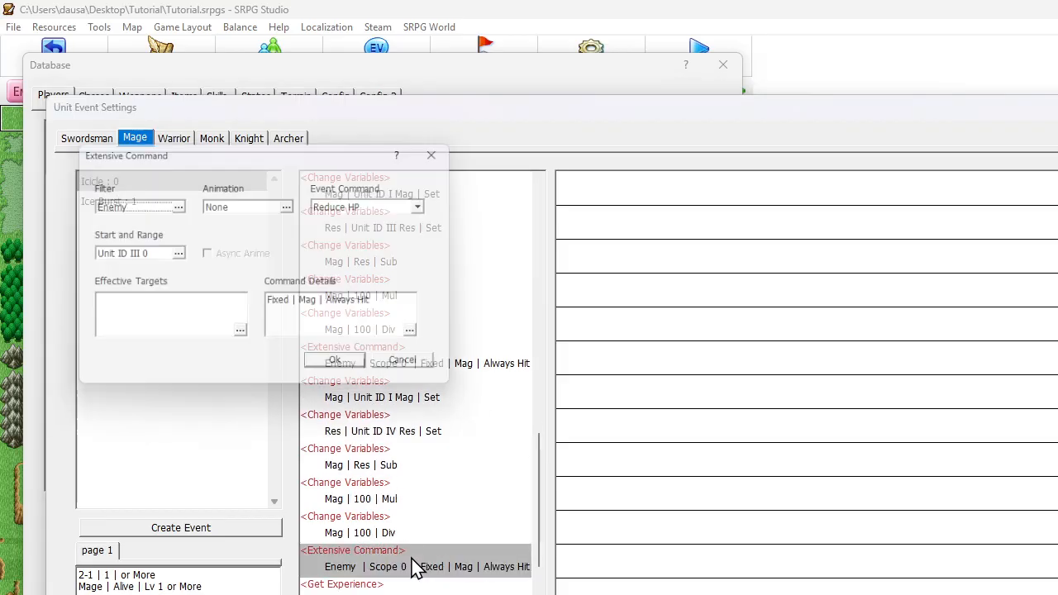
left_click(151, 263)
left_click(211, 273)
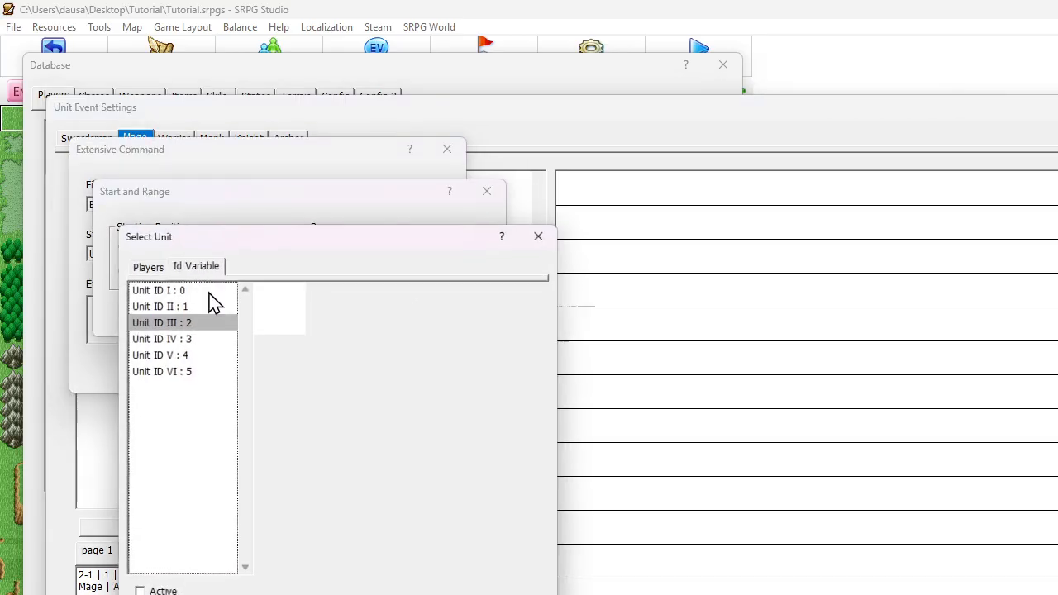
left_click(180, 341)
key("Return")
key("Return")
key("Return")
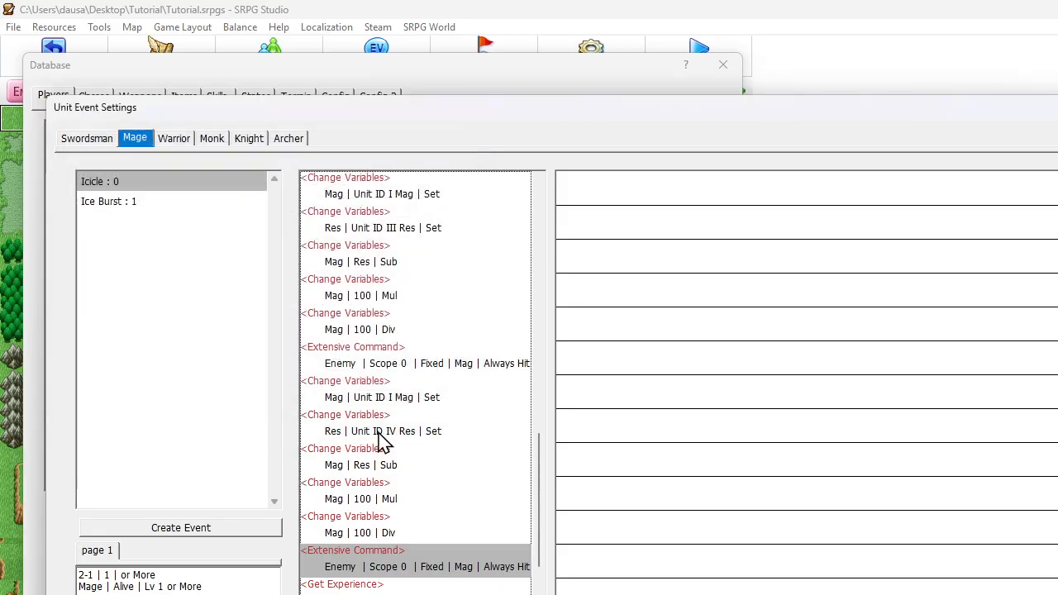
scroll(379, 432, "down", 3)
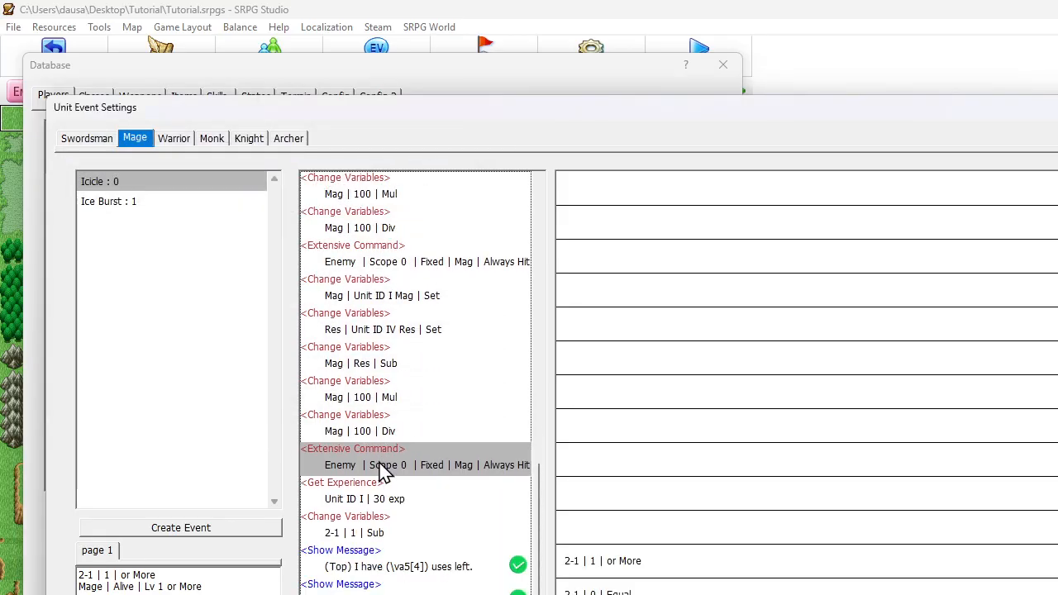
Duplicate the Unit ID IV damage block, from setting Mag through its Extensive Command, directly below itself
left_click(381, 298, "shift")
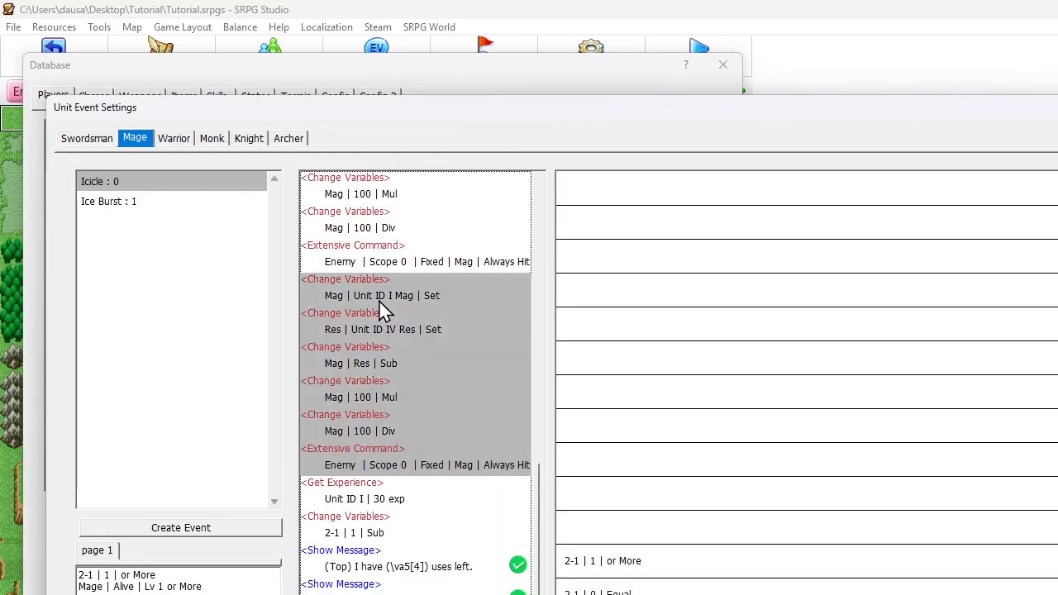
left_click(394, 473)
key("ctrl+v")
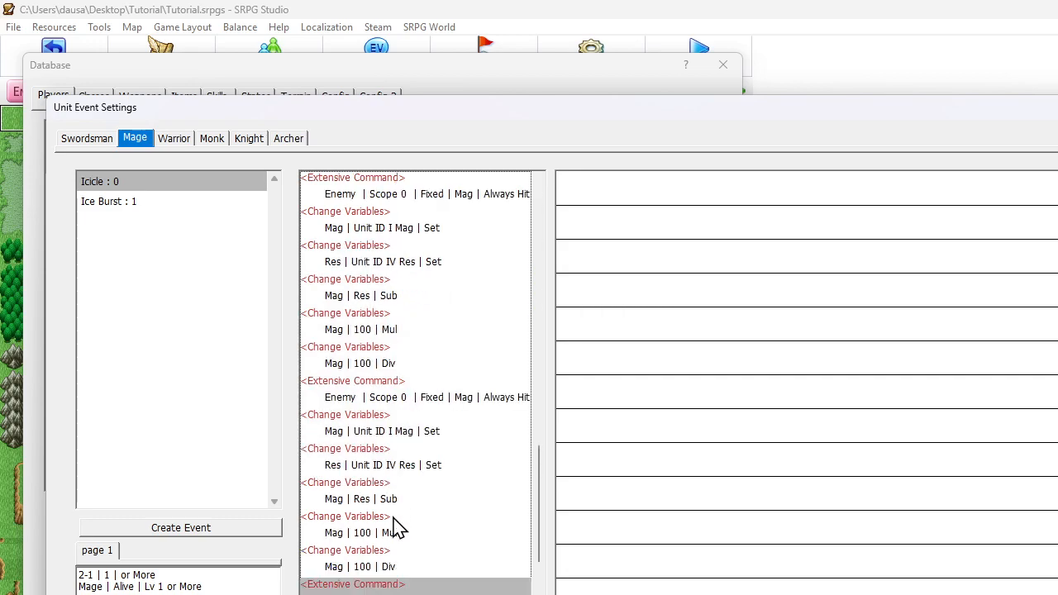
Change the Res variable's operand in the newest damage block to the Res of Unit ID V
double_click(397, 465)
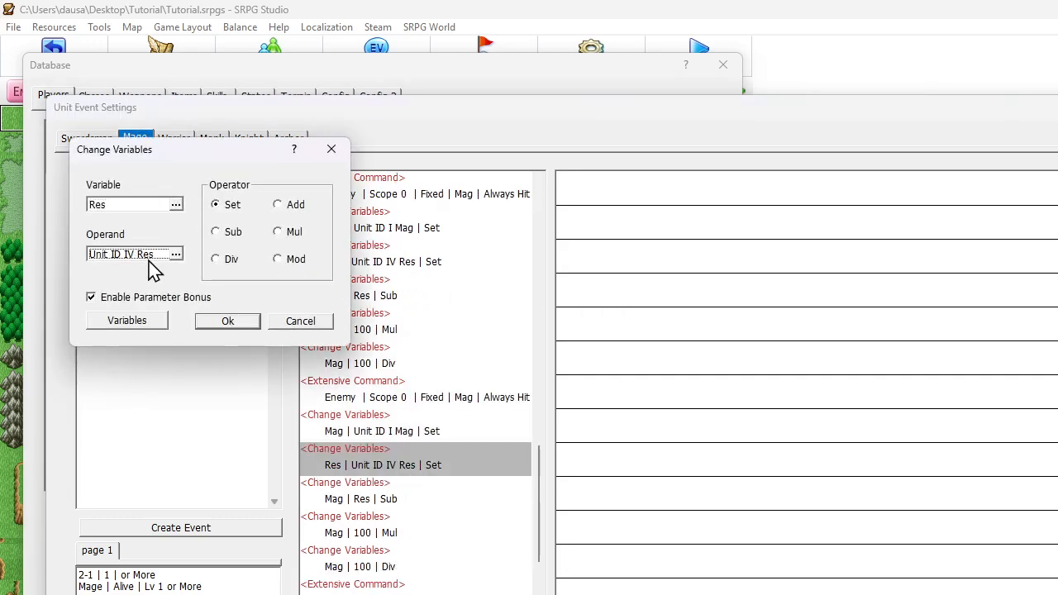
left_click(153, 257)
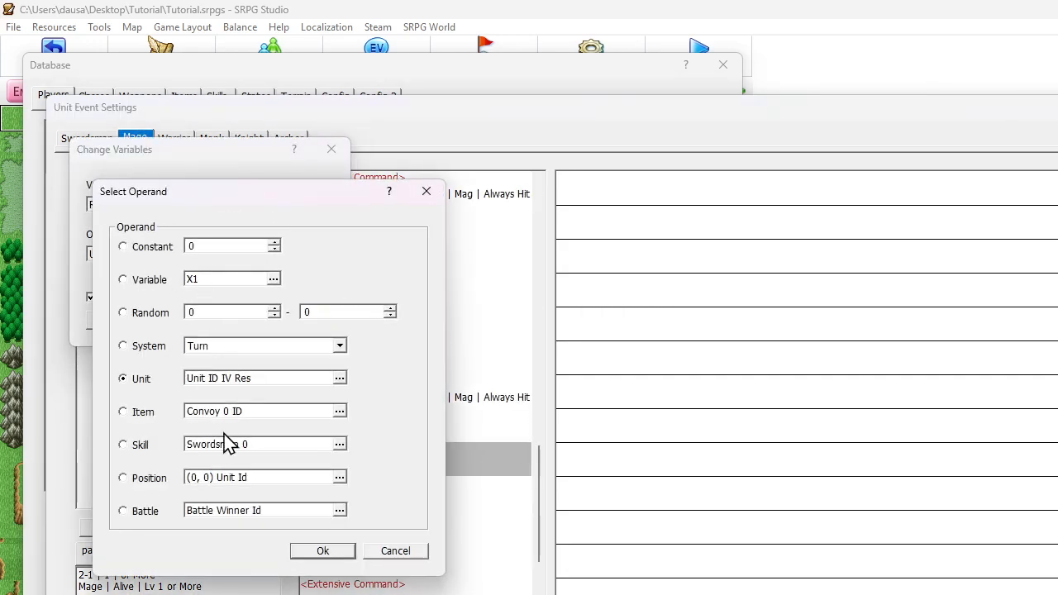
left_click(220, 378)
left_click(194, 287)
left_click(199, 392)
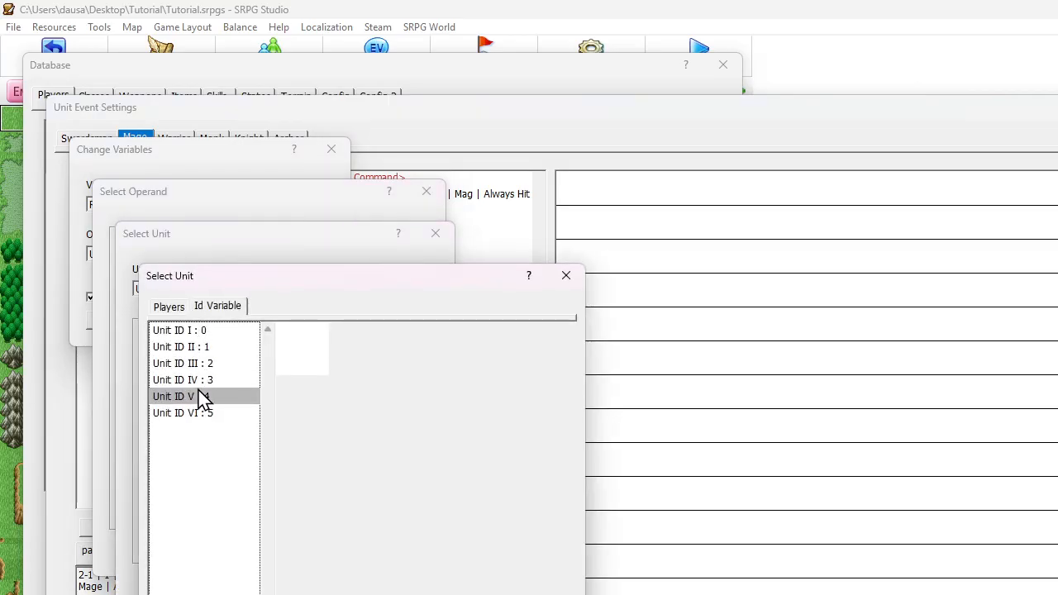
key("Return")
key("Return")
key("Return")
key("Return")
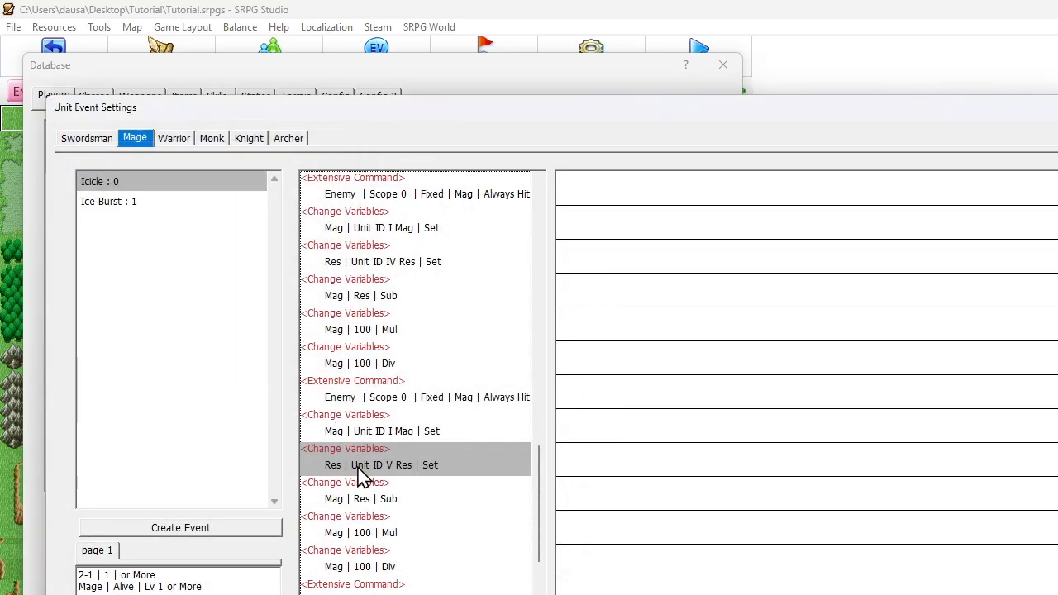
Set the starting unit of the newest block's Reduce HP Extensive Command to Unit ID V
double_click(377, 585)
left_click(176, 255)
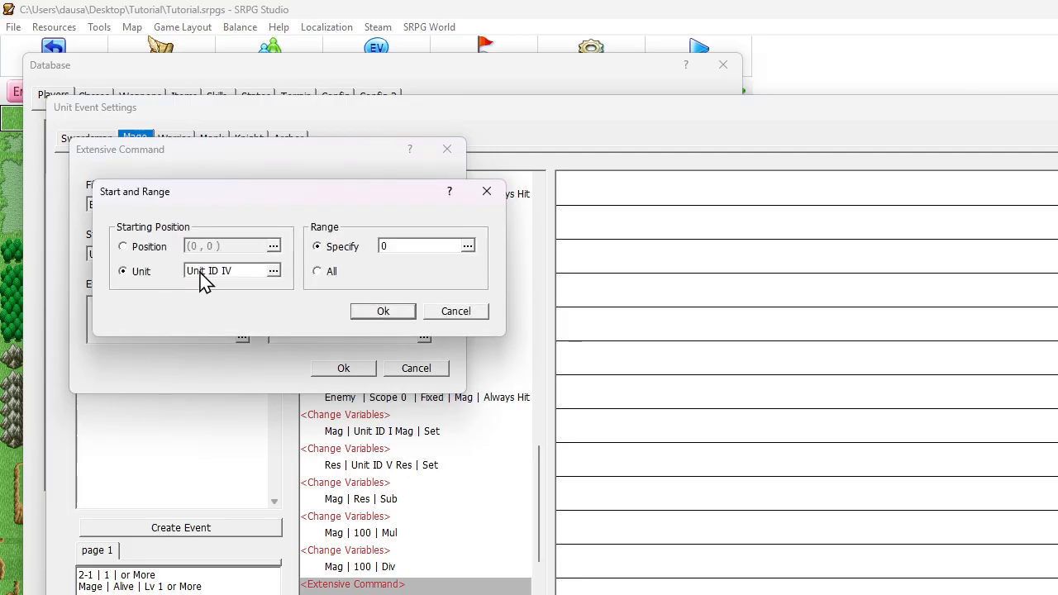
left_click(201, 273)
double_click(179, 356)
key("Return")
key("Return")
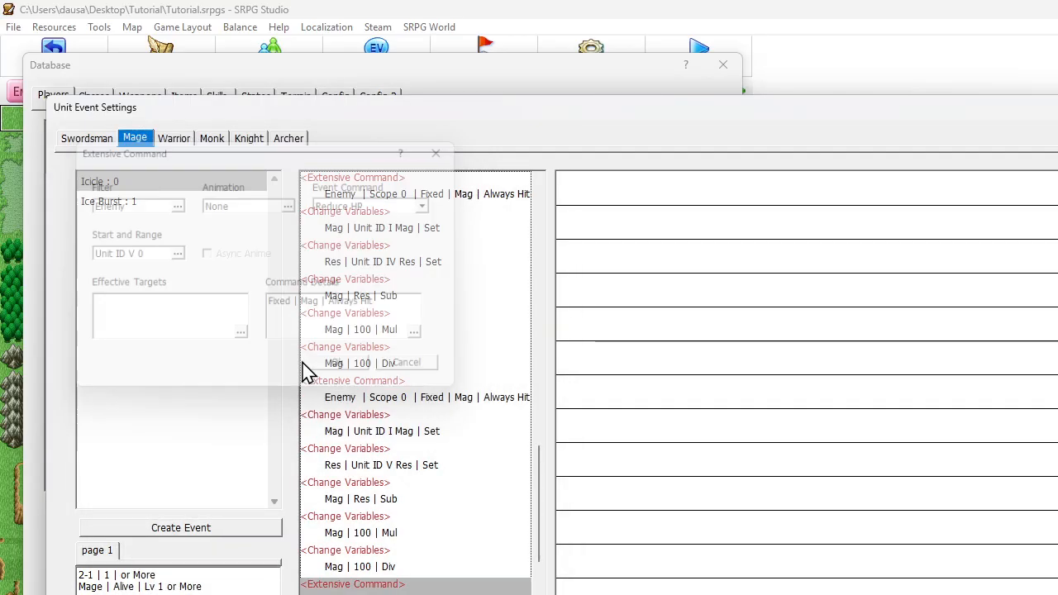
Duplicate the Unit ID V damage block, from setting Mag through its Extensive Command, directly below itself
scroll(347, 355, "down", 3)
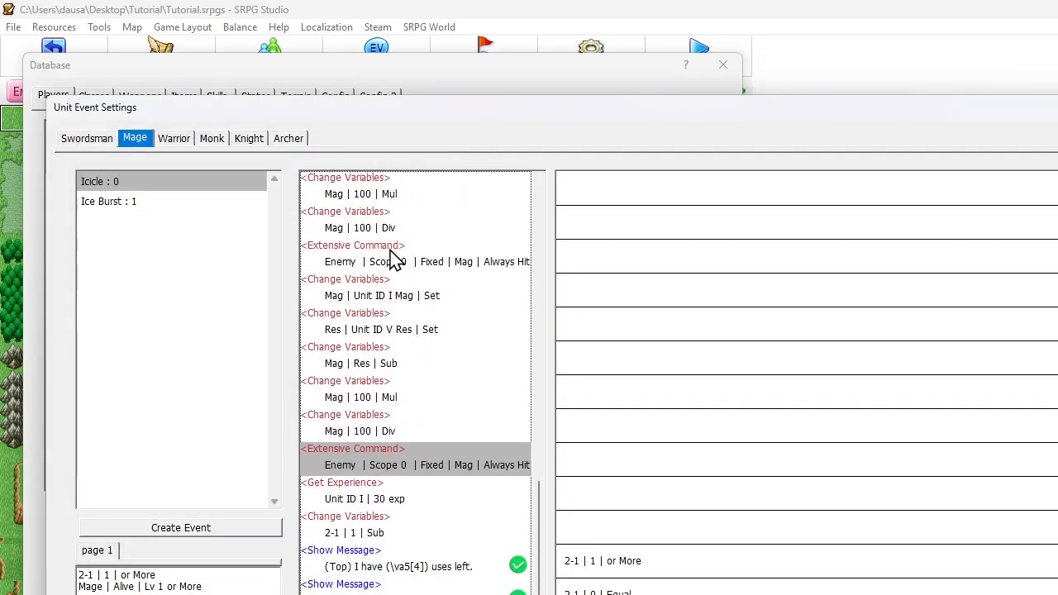
left_click(379, 289, "shift")
left_click(387, 465)
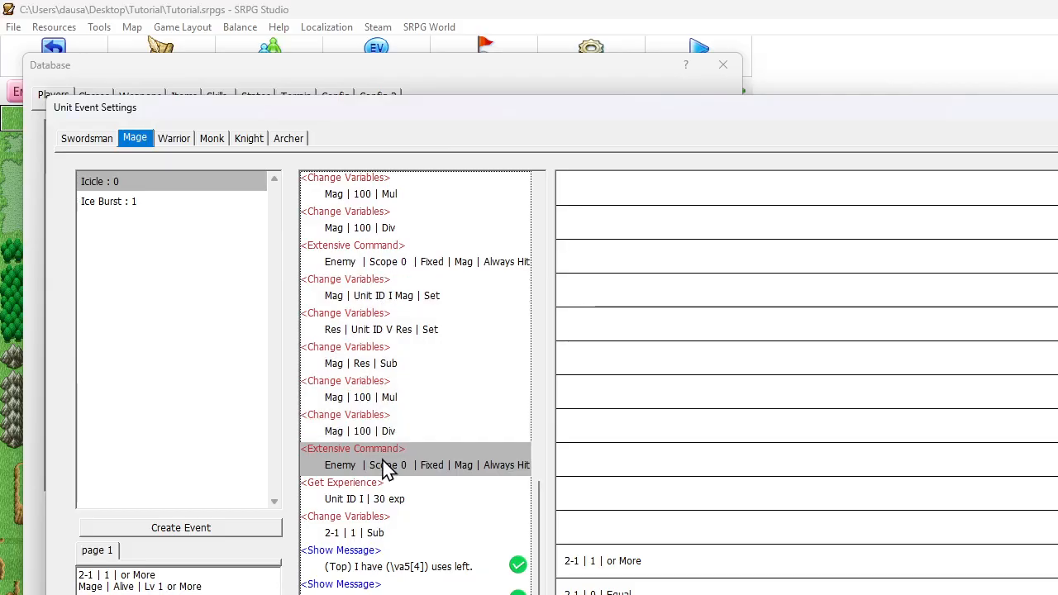
key("ctrl+v")
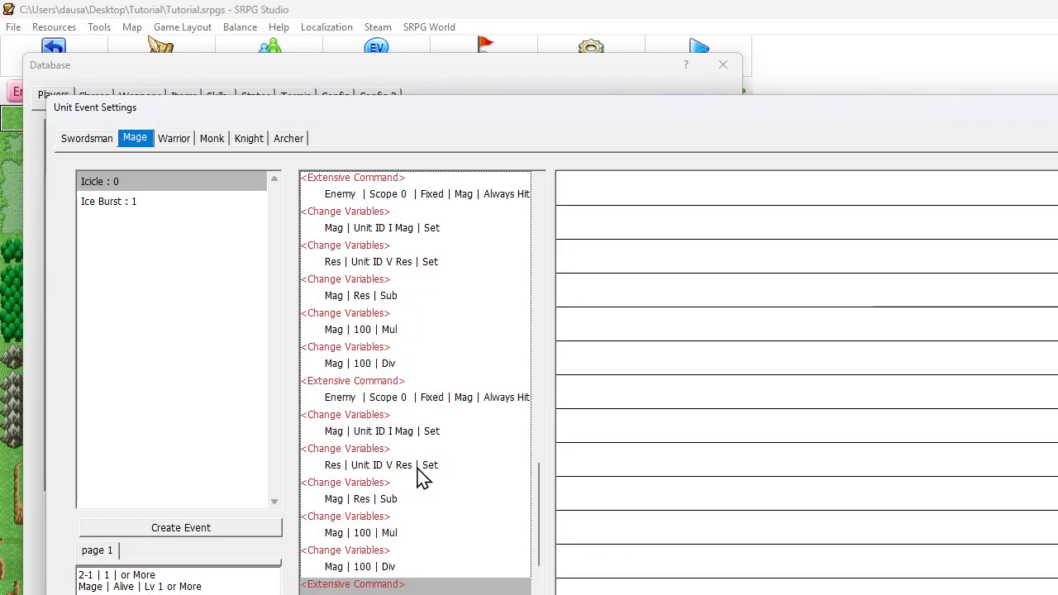
Change the Res variable's operand in the last damage block to the Res of Unit ID VI
left_click(370, 465)
double_click(372, 467)
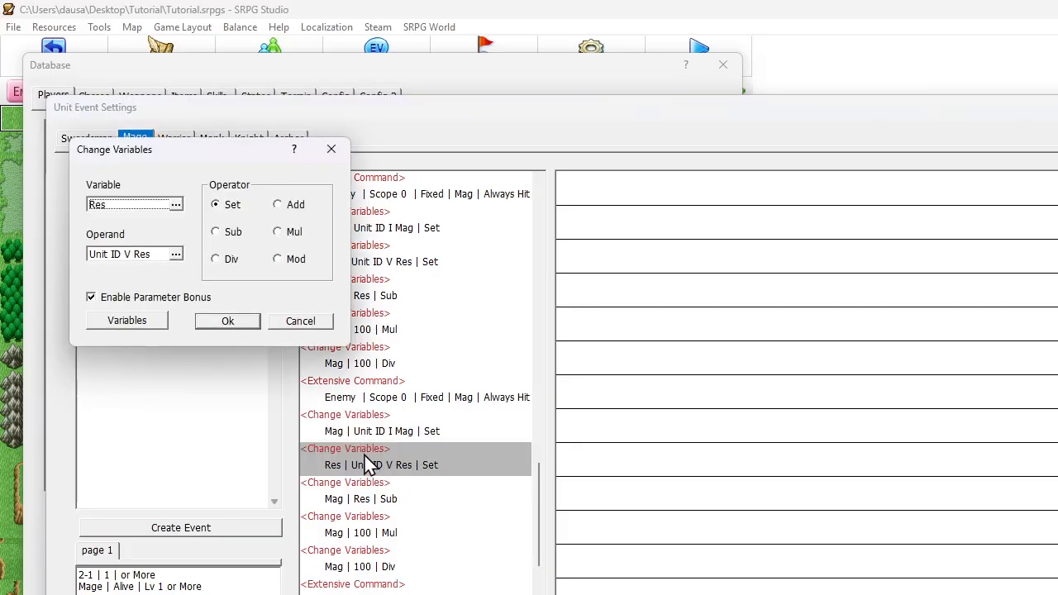
left_click(175, 254)
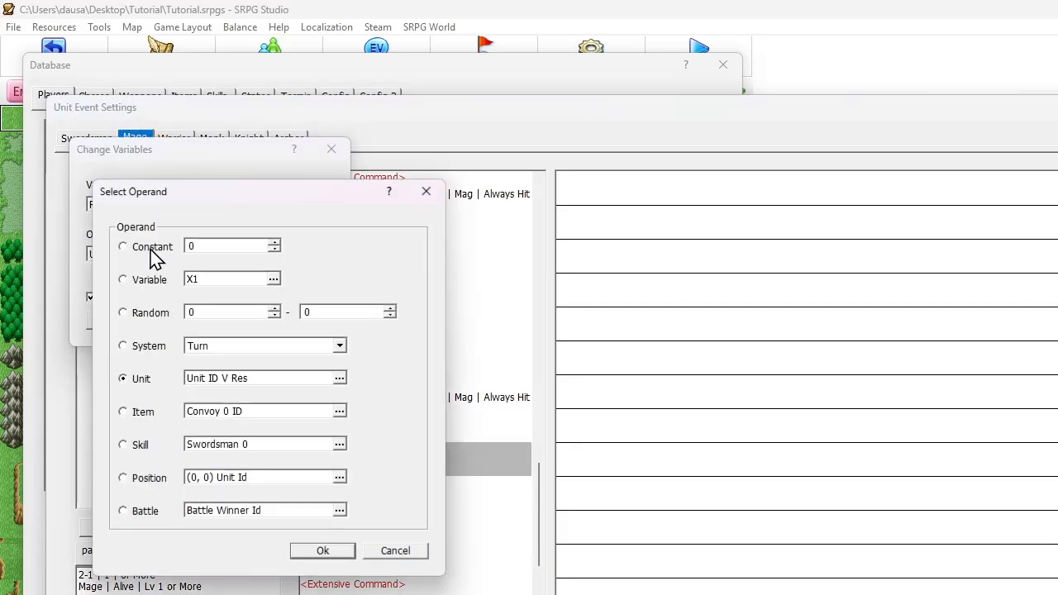
left_click(225, 379)
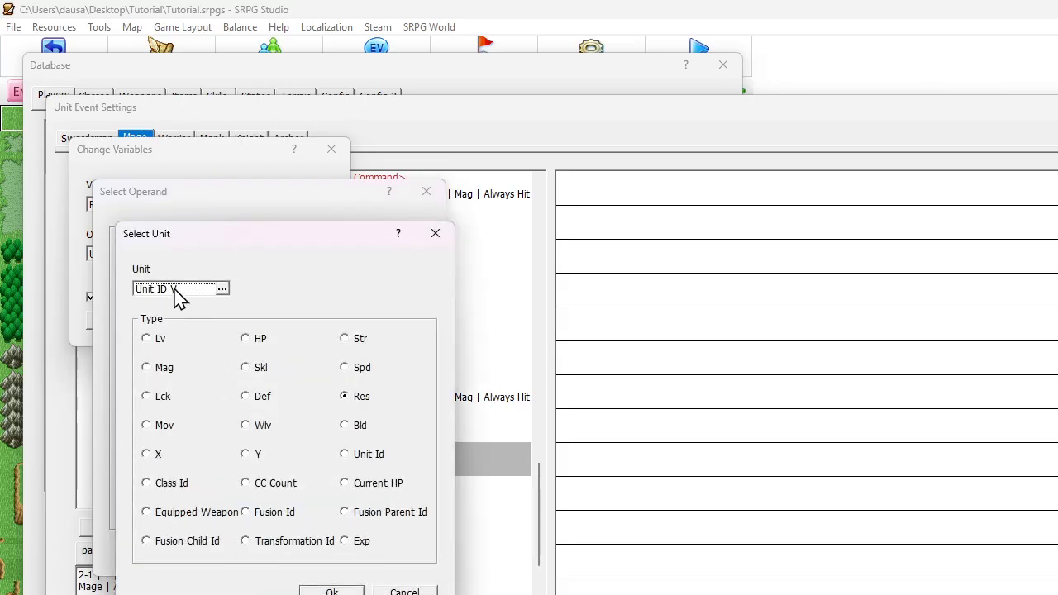
left_click(176, 291)
double_click(199, 413)
key("Return")
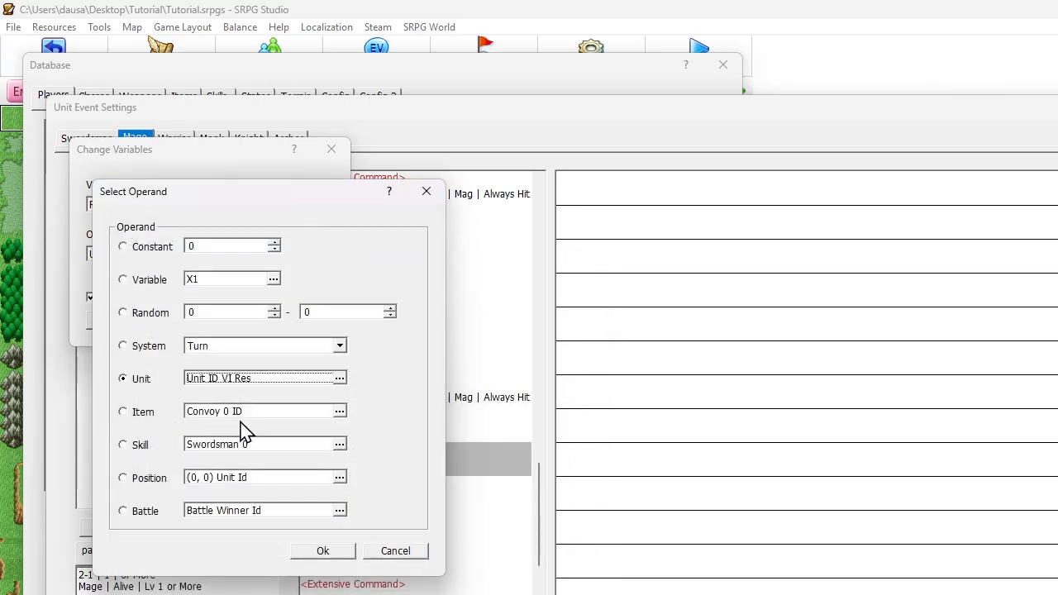
key("Return")
key("Return")
Set the starting unit of the last Reduce HP Extensive Command to Unit ID VI
scroll(388, 546, "down", 1)
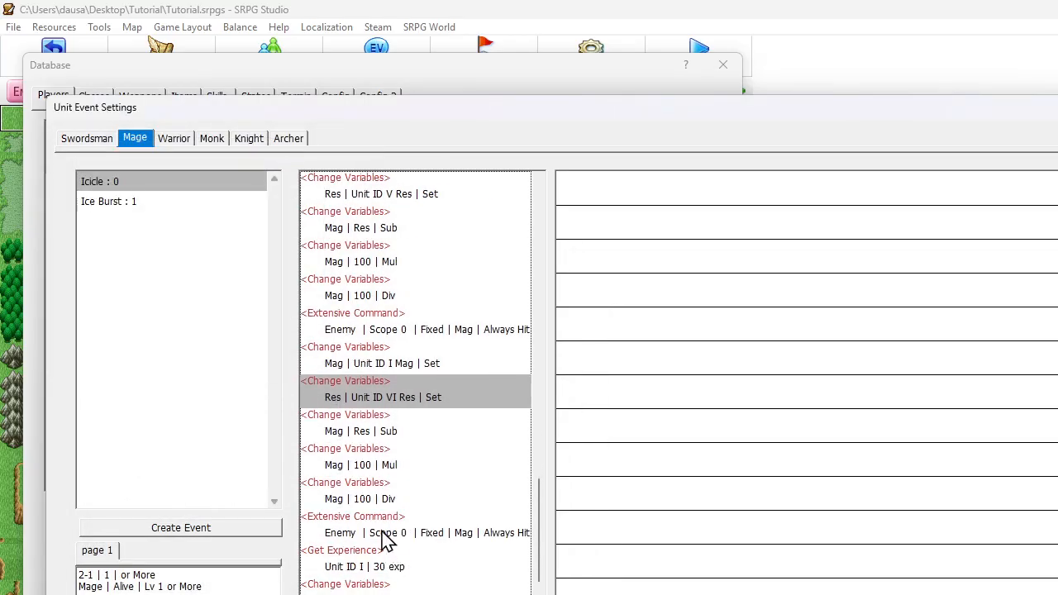
double_click(388, 534)
left_click(168, 256)
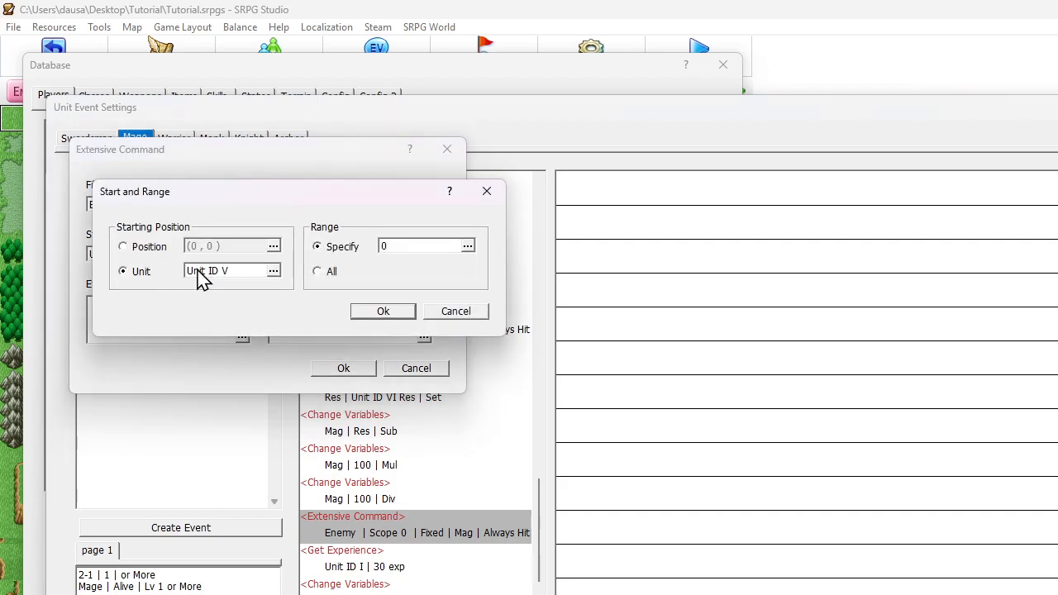
left_click(201, 273)
double_click(179, 371)
key("Return")
left_click(342, 371)
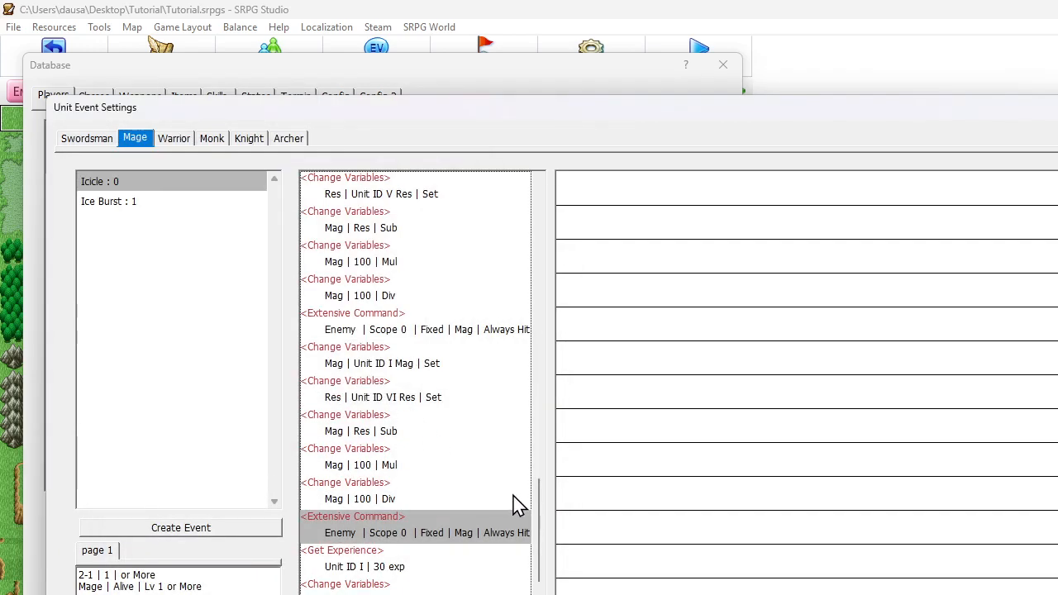
Turn off the Unit Only option in Icicle's Extract Map Pos command
scroll(507, 491, "down", 2)
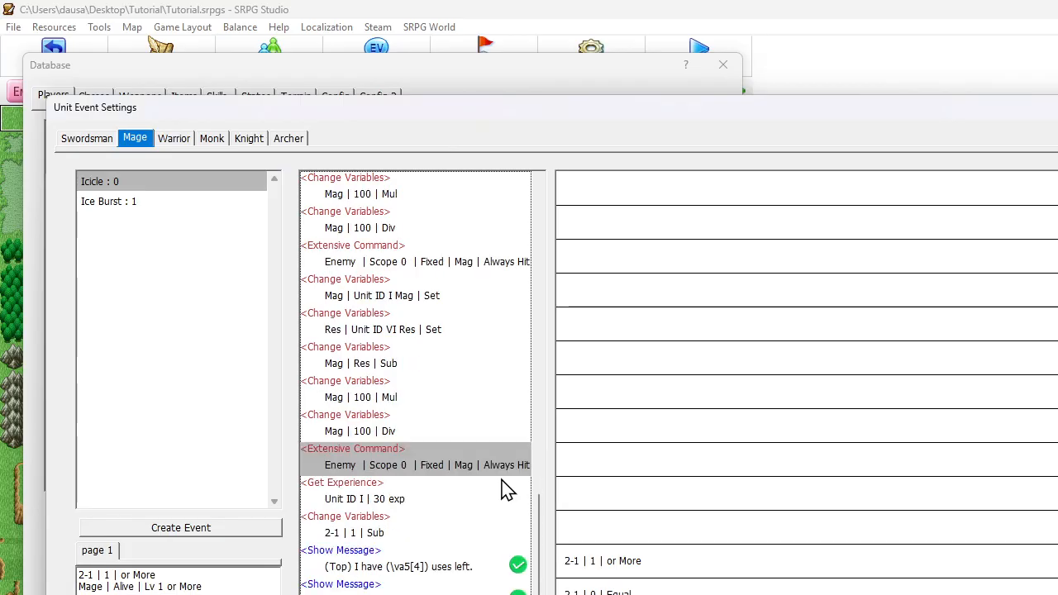
scroll(508, 491, "up", 11)
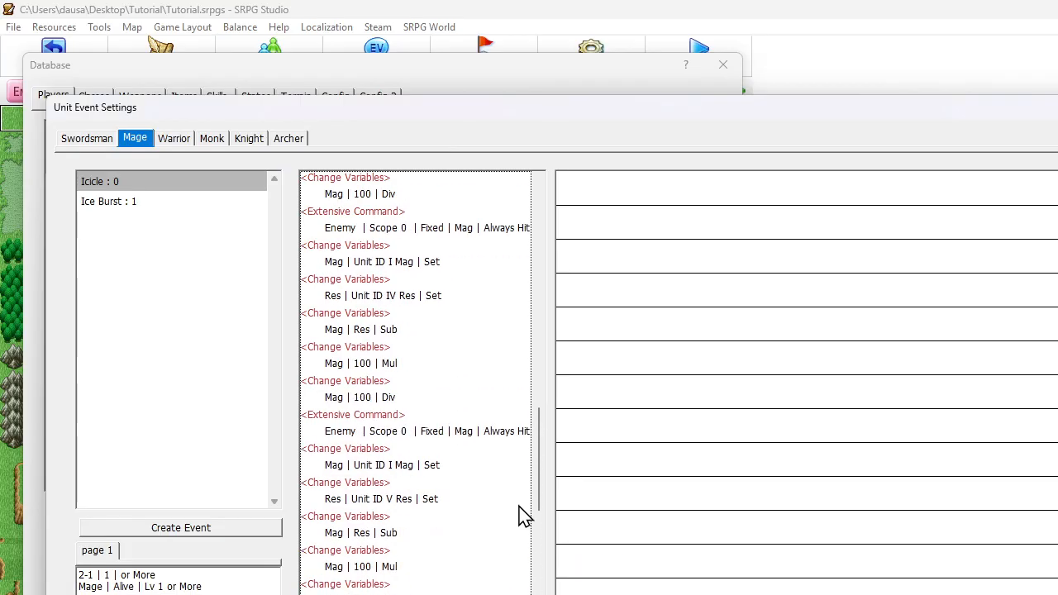
left_click_drag(537, 494, 541, 257)
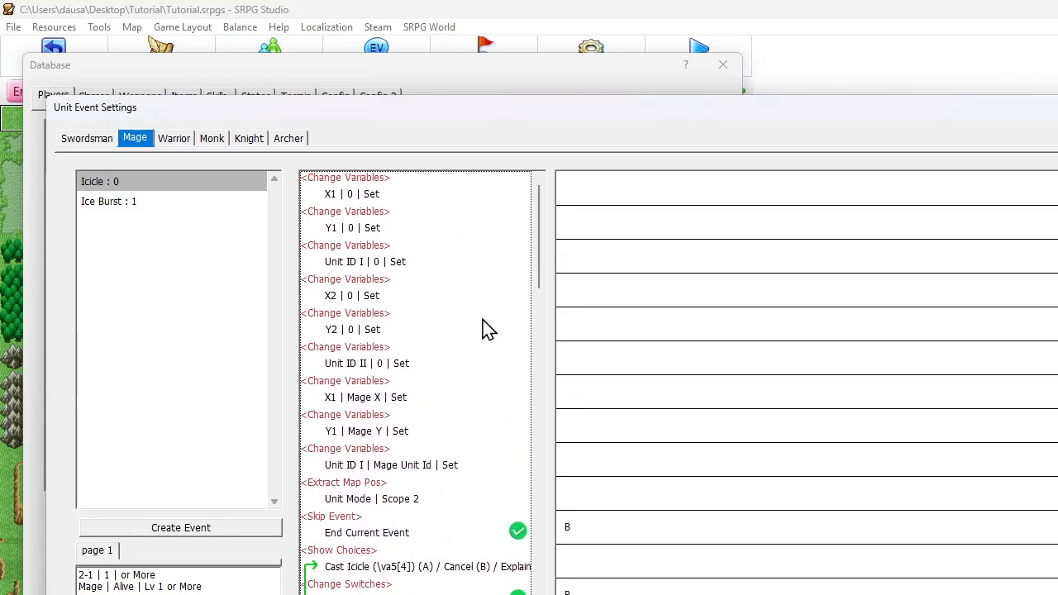
left_click(371, 496)
double_click(371, 496)
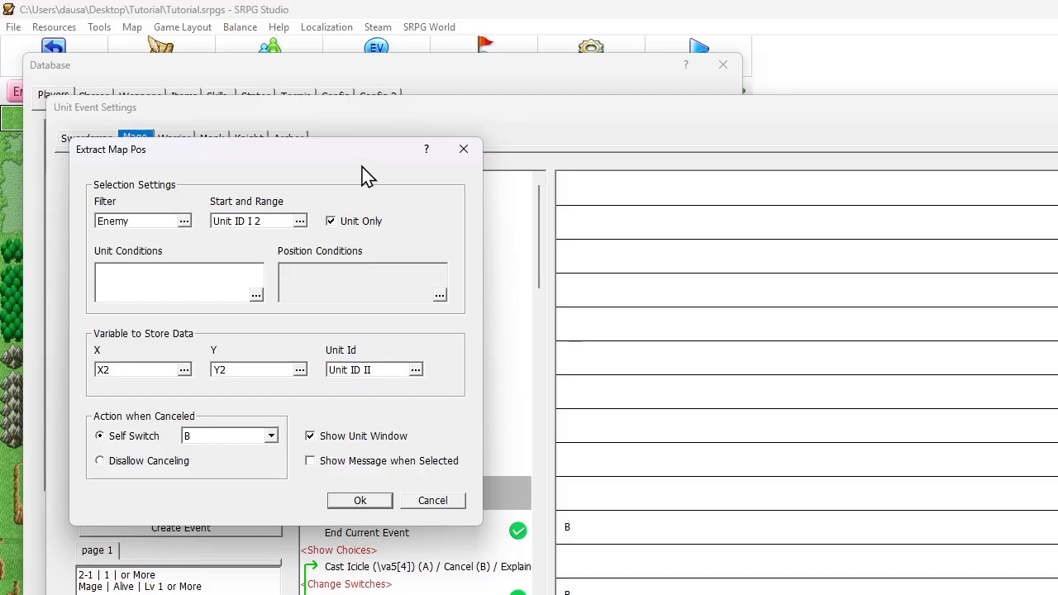
left_click(332, 222)
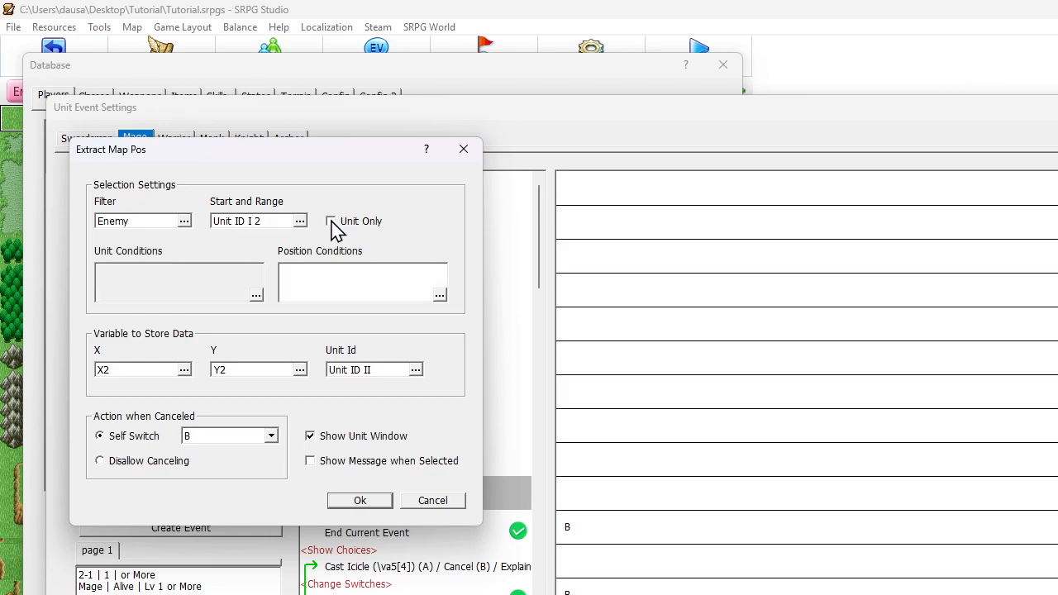
left_click(367, 499)
Save the unit event and database changes, and move enemy 2 from the centre of the enemy cluster to beside the western river bend
left_click(744, 594)
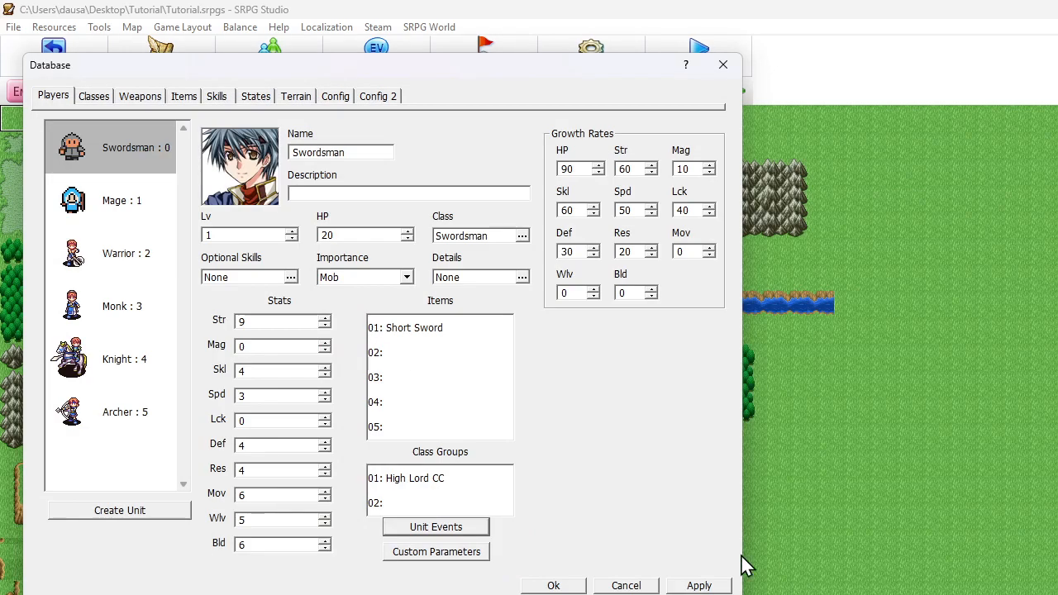
left_click(553, 585)
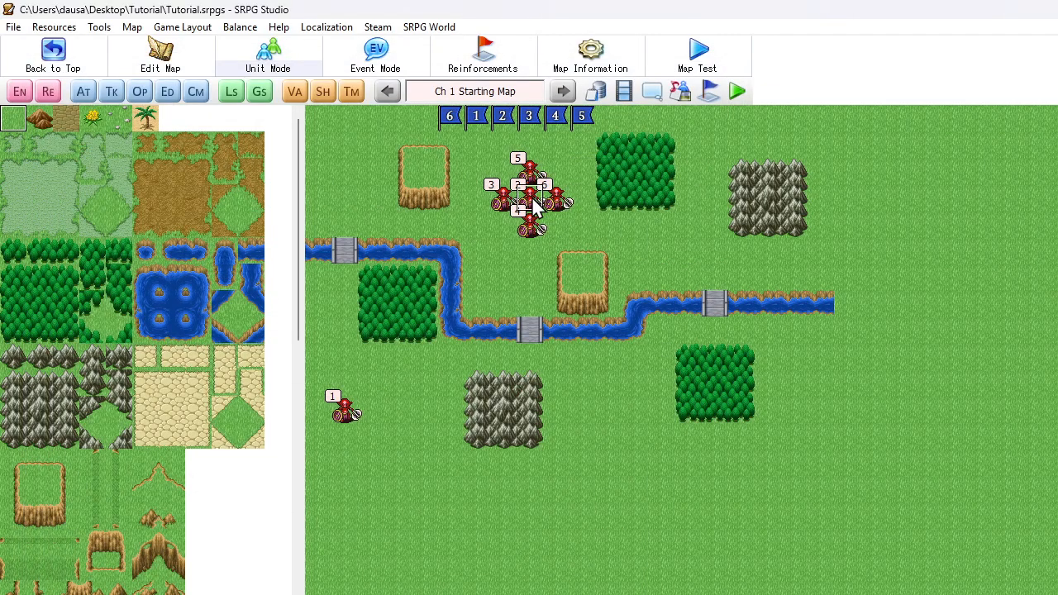
left_click_drag(534, 206, 476, 304)
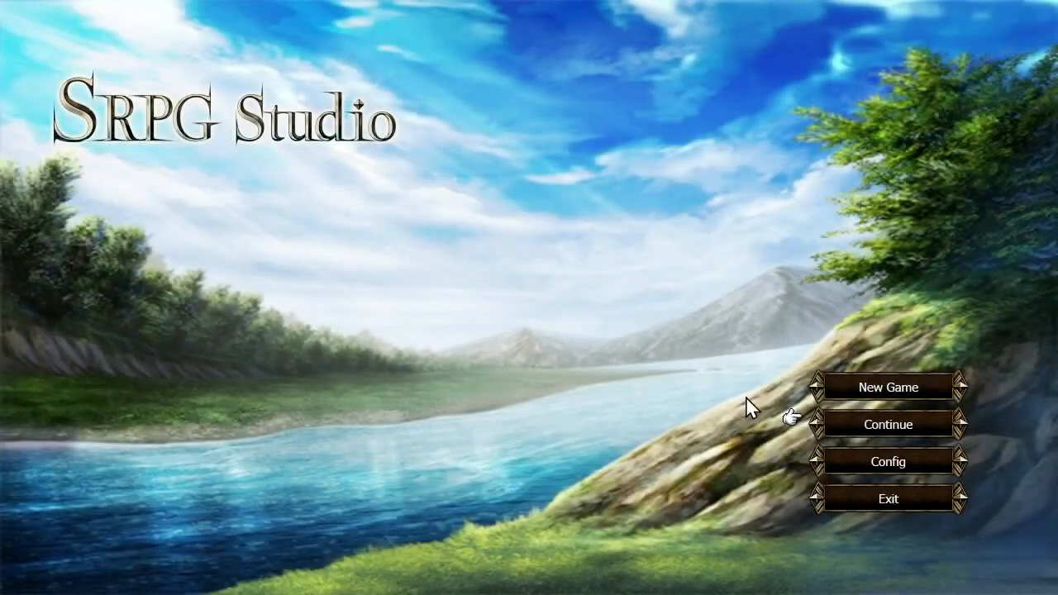
Continue the test game from the title screen and start the battle with Fight
left_click(835, 420)
right_click(404, 272)
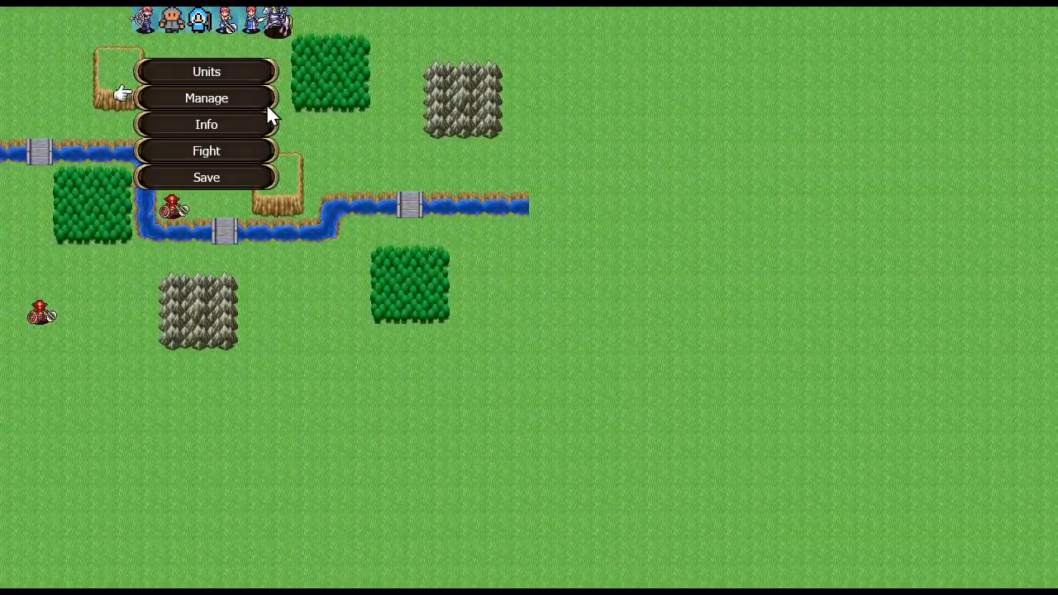
left_click(212, 153)
left_click(497, 319)
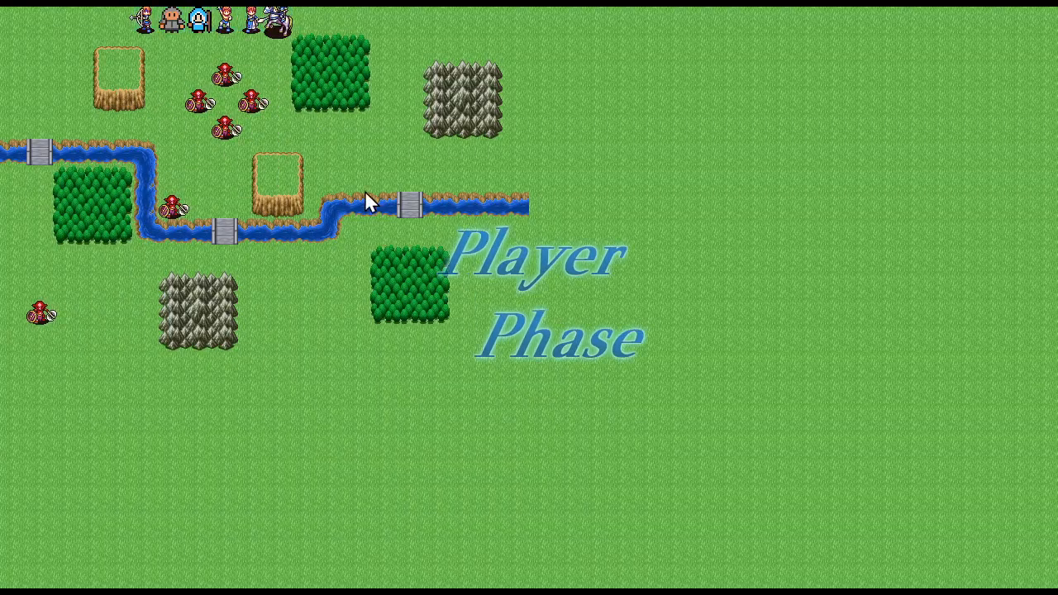
Move the Mage beside the two nearest enemies, try Ice Burst's target selection, and cancel back out of the move
left_click(205, 27)
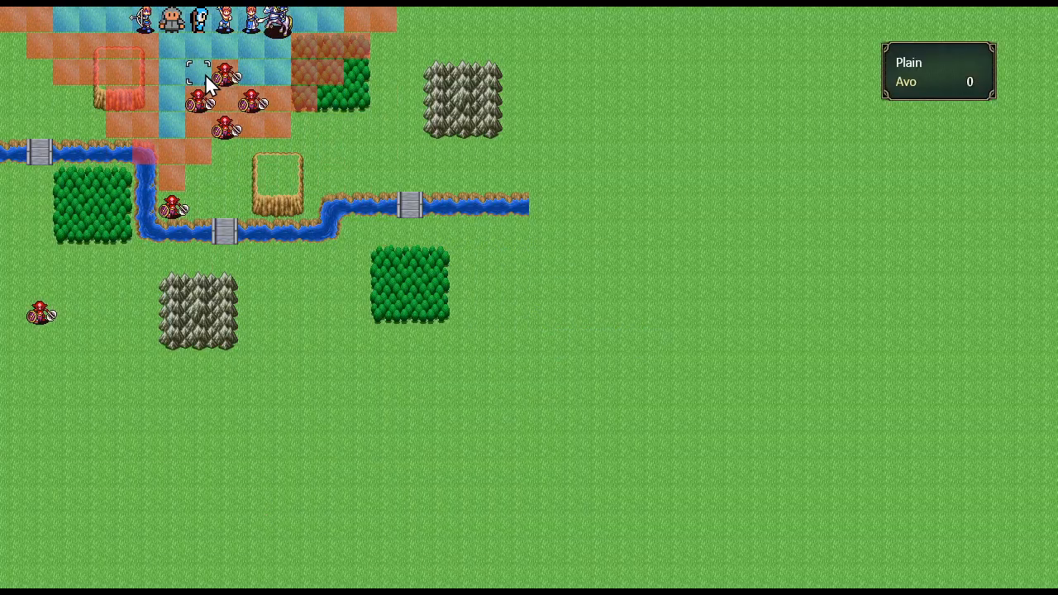
left_click(205, 74)
left_click(289, 159)
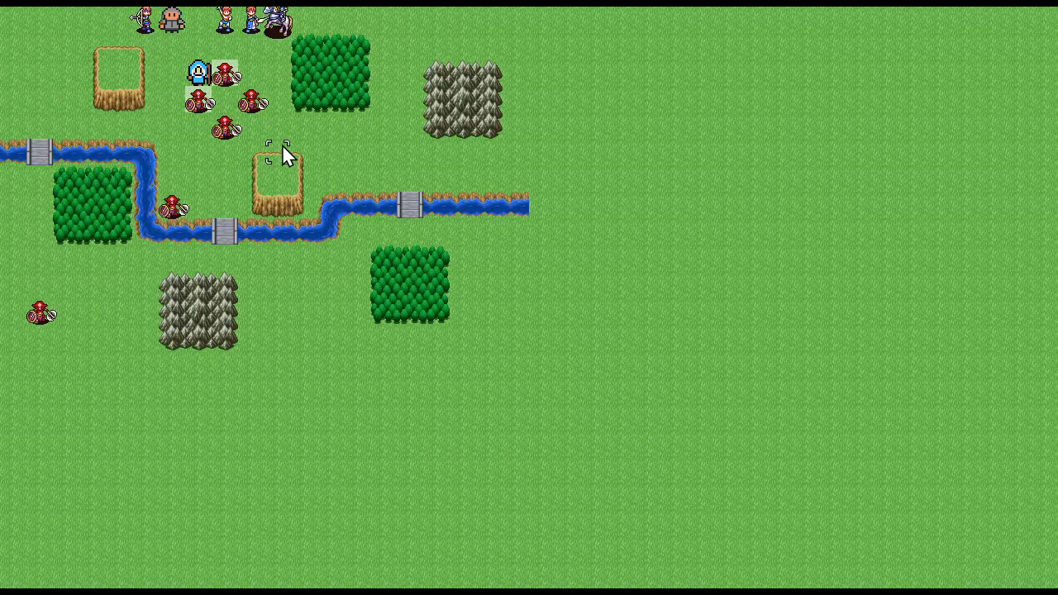
left_click(218, 71)
right_click(197, 44)
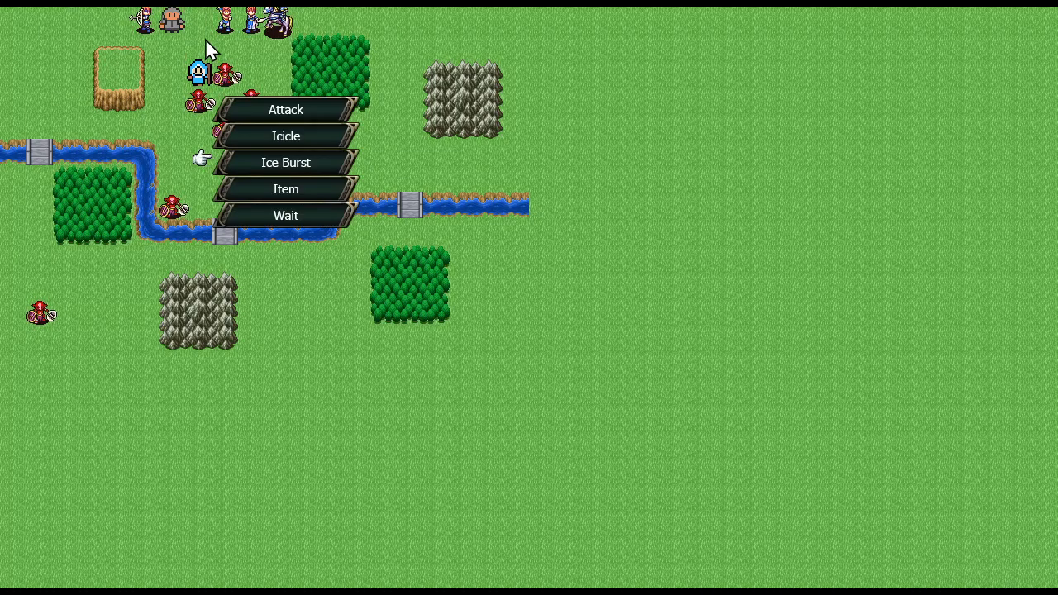
right_click(293, 49)
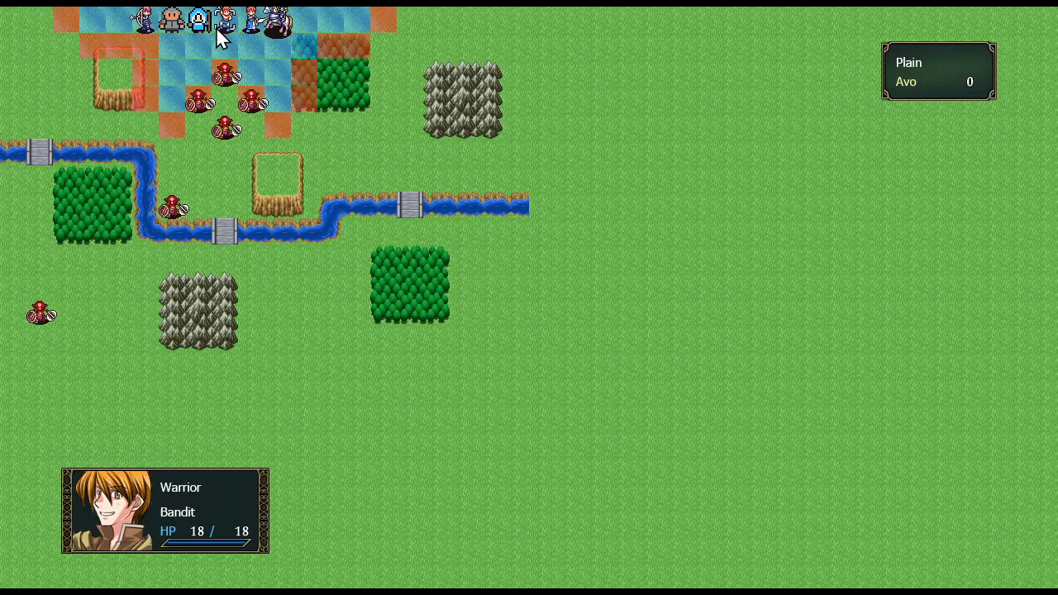
Bring the Mage back beside the two nearest enemies to check Ice Burst again, and quit the test game
left_click(206, 74)
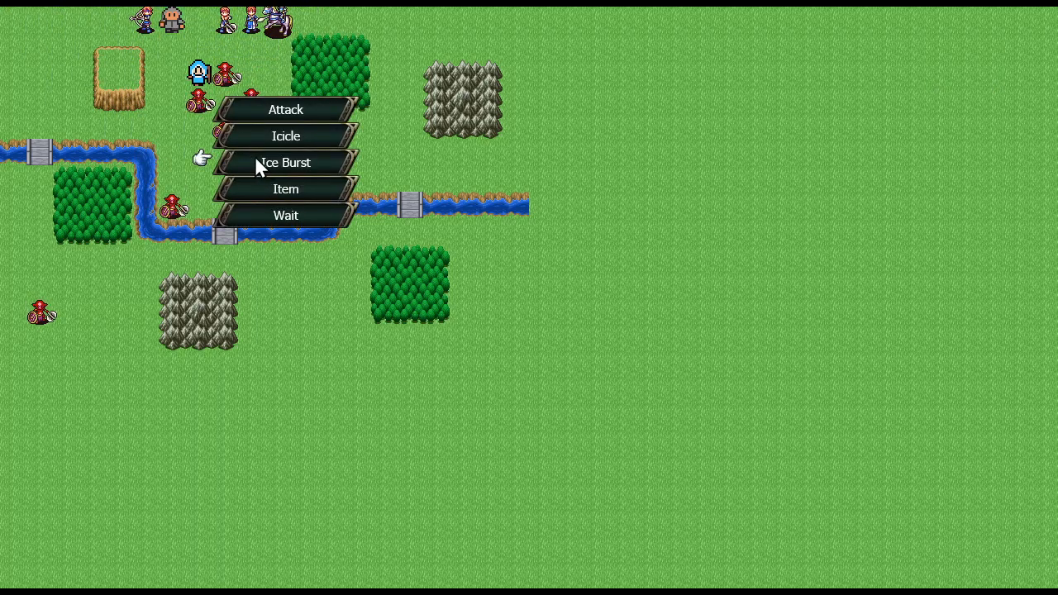
left_click(255, 157)
key("Escape")
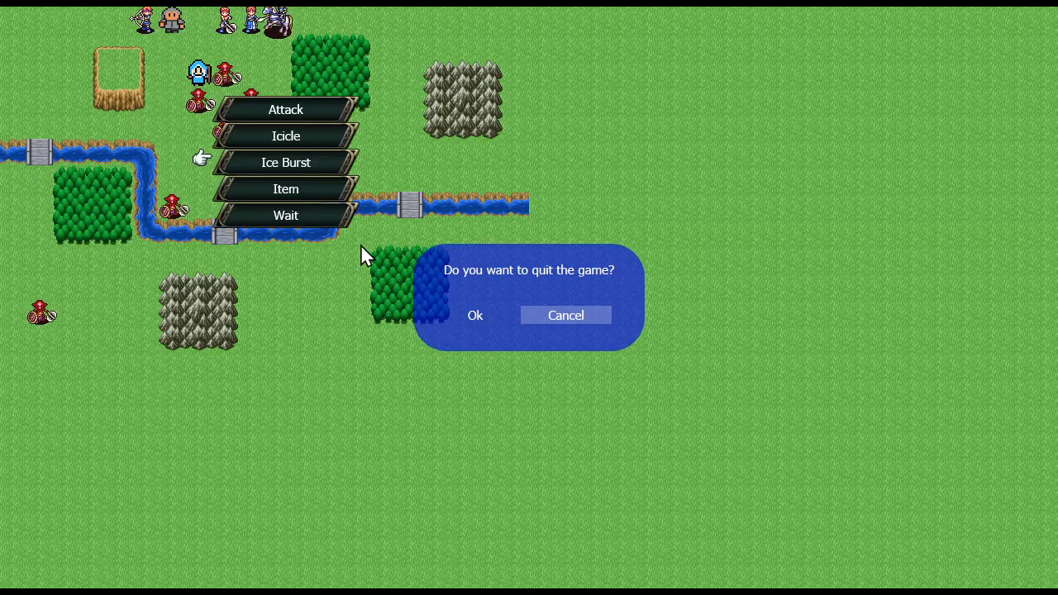
key("Left")
key("Return")
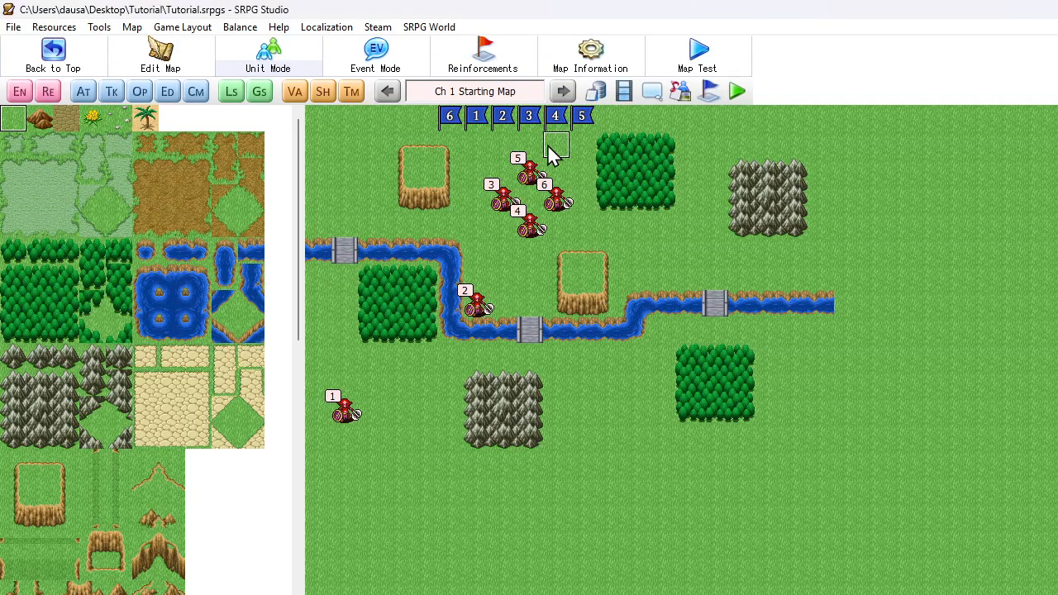
Open the Mage's unit events in the database and enable Unit Only for Icicle's Extract Map Pos command
left_click(594, 93)
left_click(445, 527)
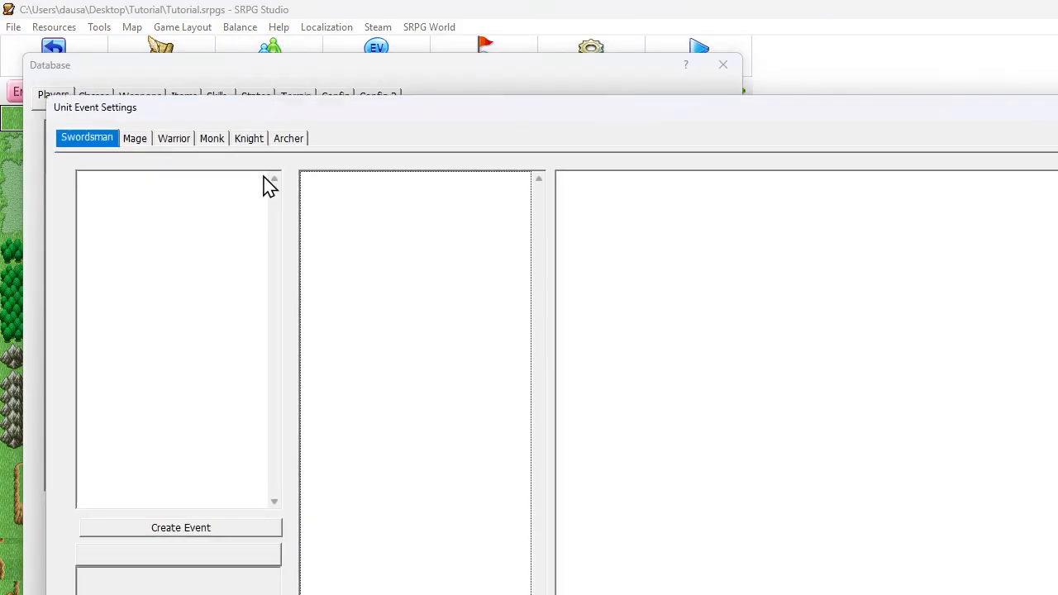
left_click(136, 139)
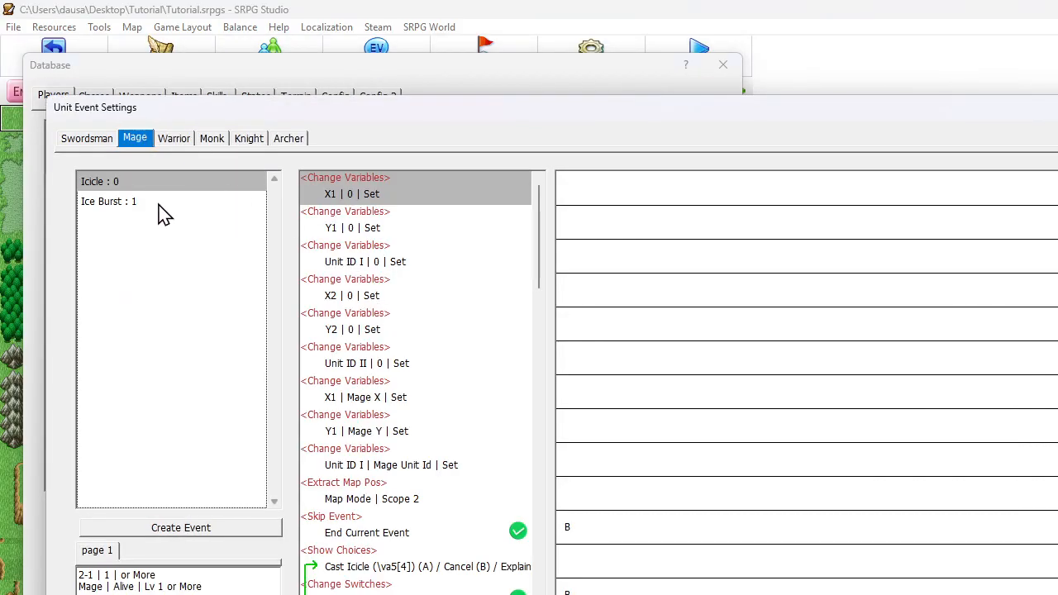
left_click(402, 500)
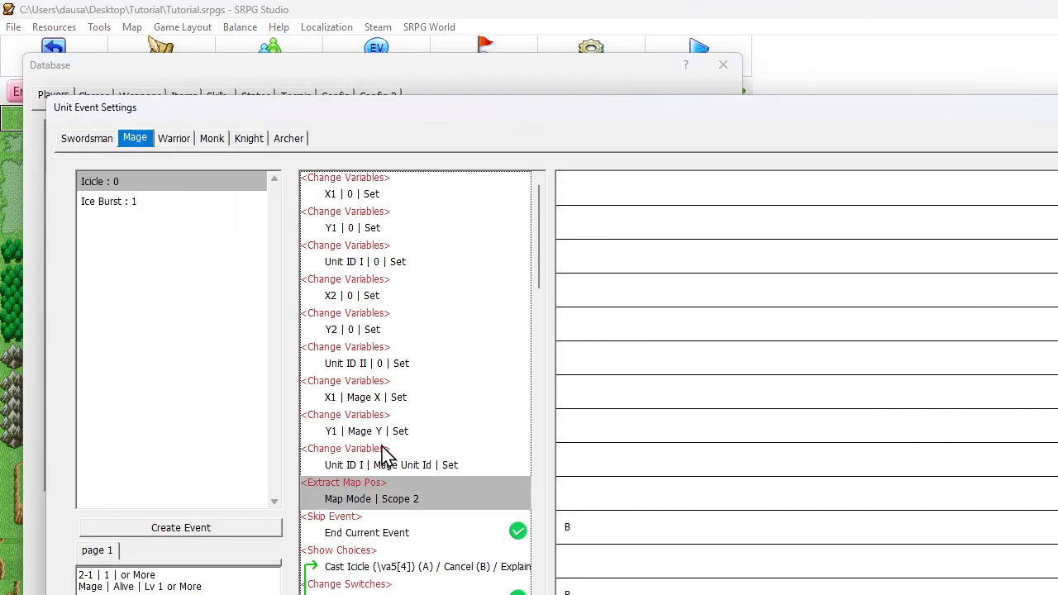
scroll(385, 453, "down", 1)
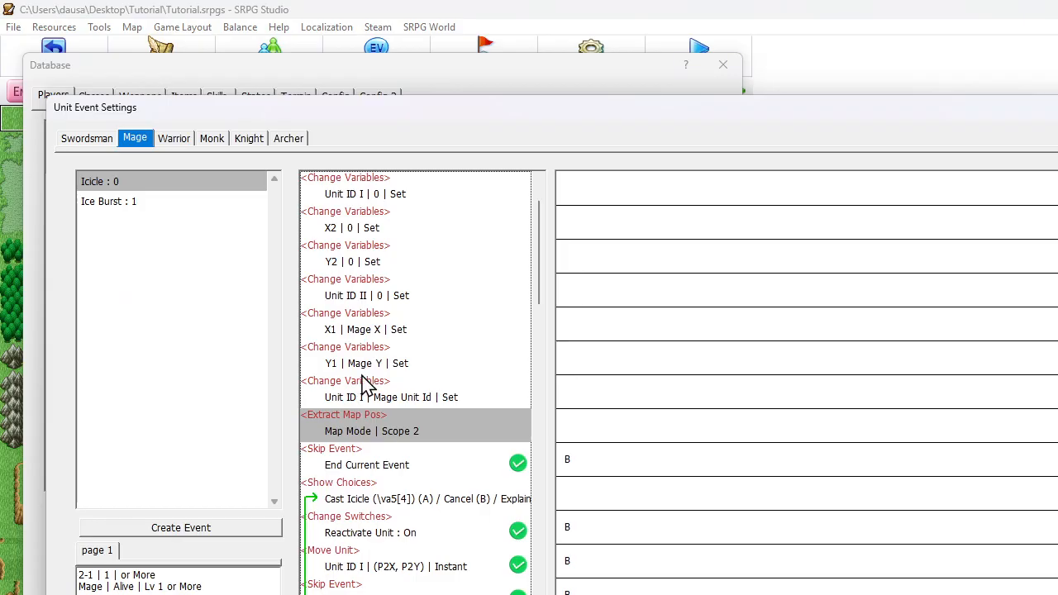
scroll(361, 341, "up", 1)
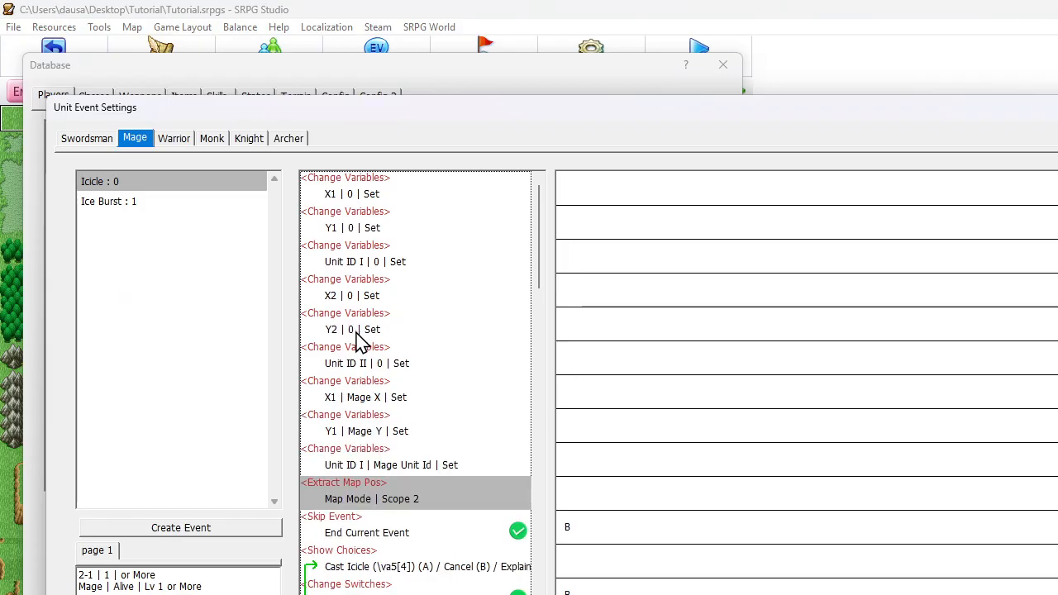
left_click(389, 466)
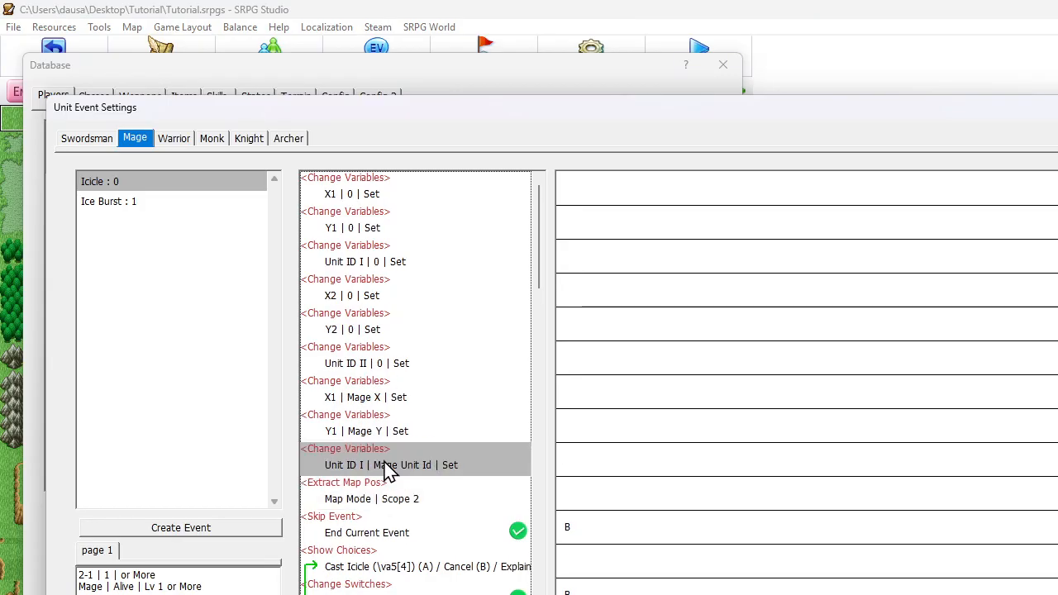
double_click(389, 485)
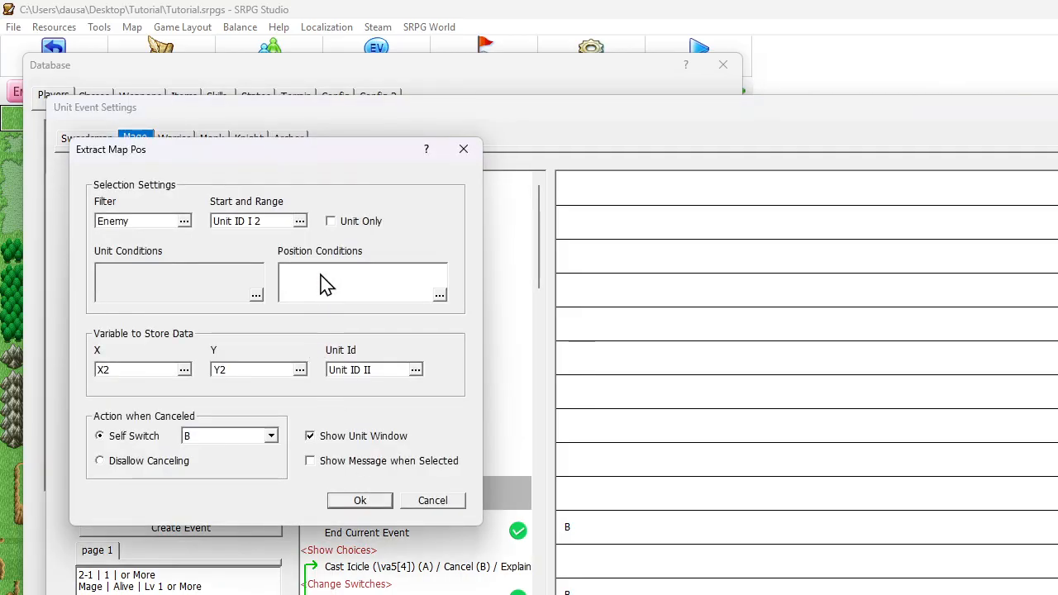
left_click(331, 221)
left_click(378, 502)
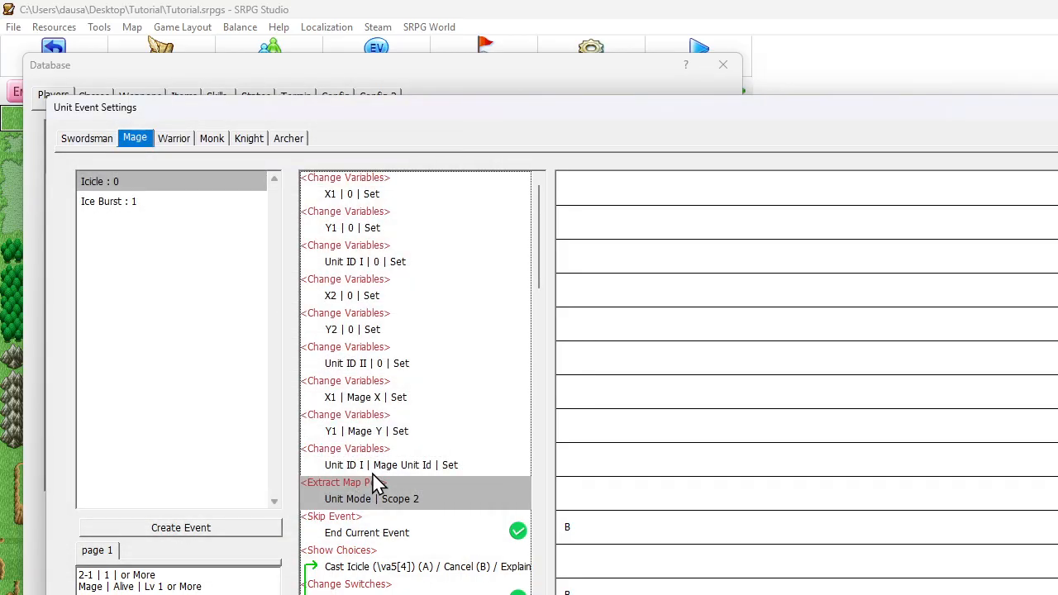
Check Ice Burst's command list, and cut the damage blocks for Unit ID III through VI out of the Icicle event
left_click(144, 204)
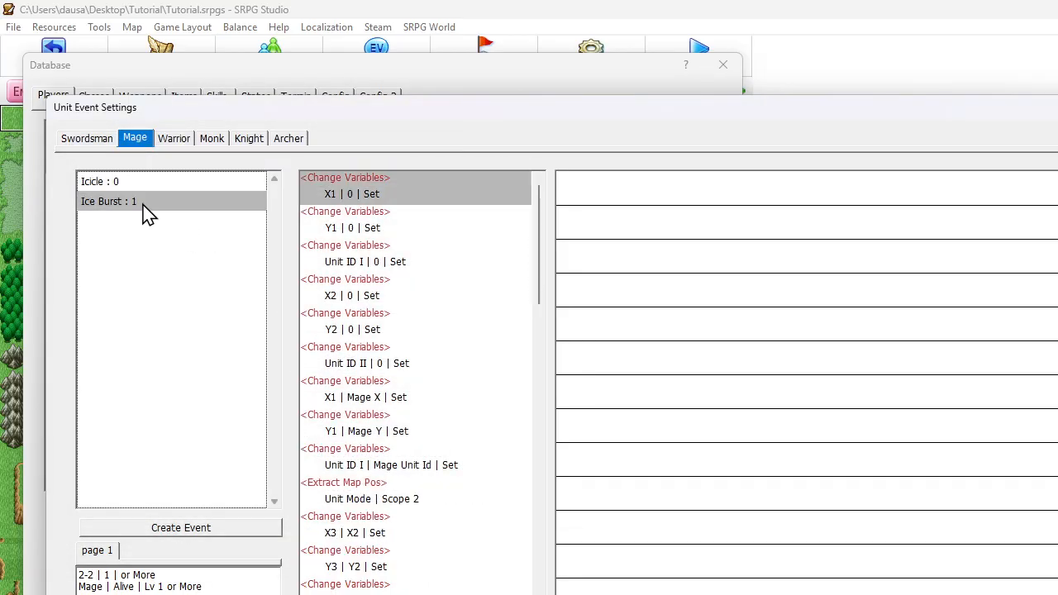
left_click(395, 484)
scroll(397, 402, "down", 18)
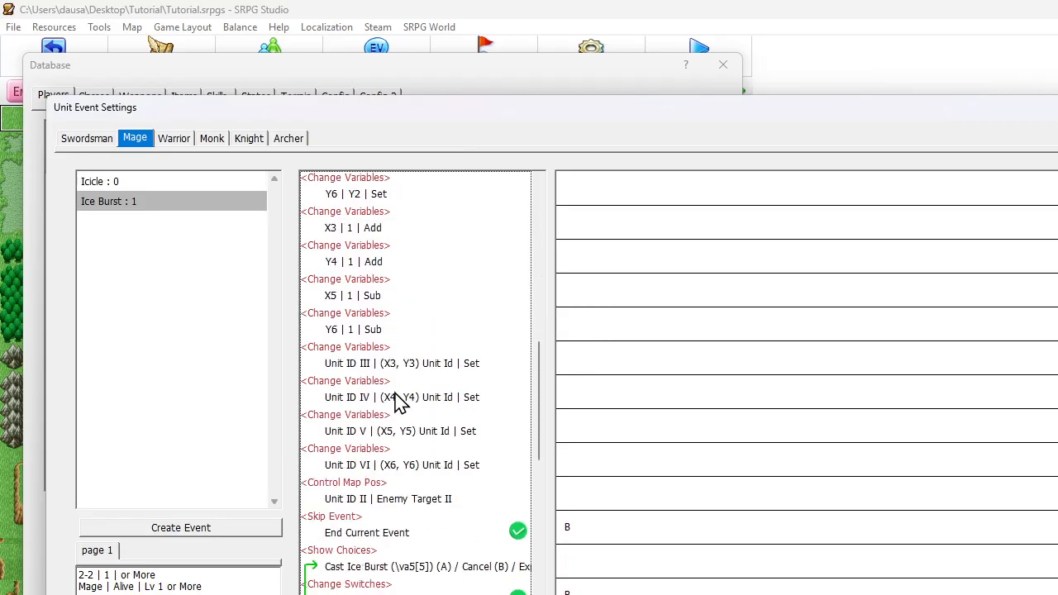
scroll(397, 402, "down", 2)
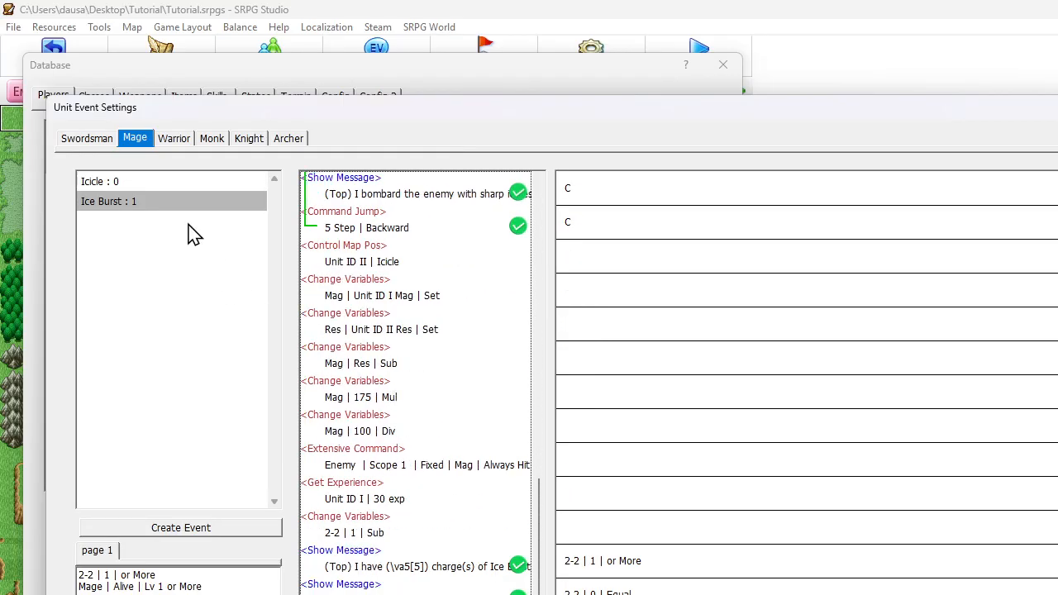
left_click(141, 181)
left_click_drag(546, 245, 522, 382)
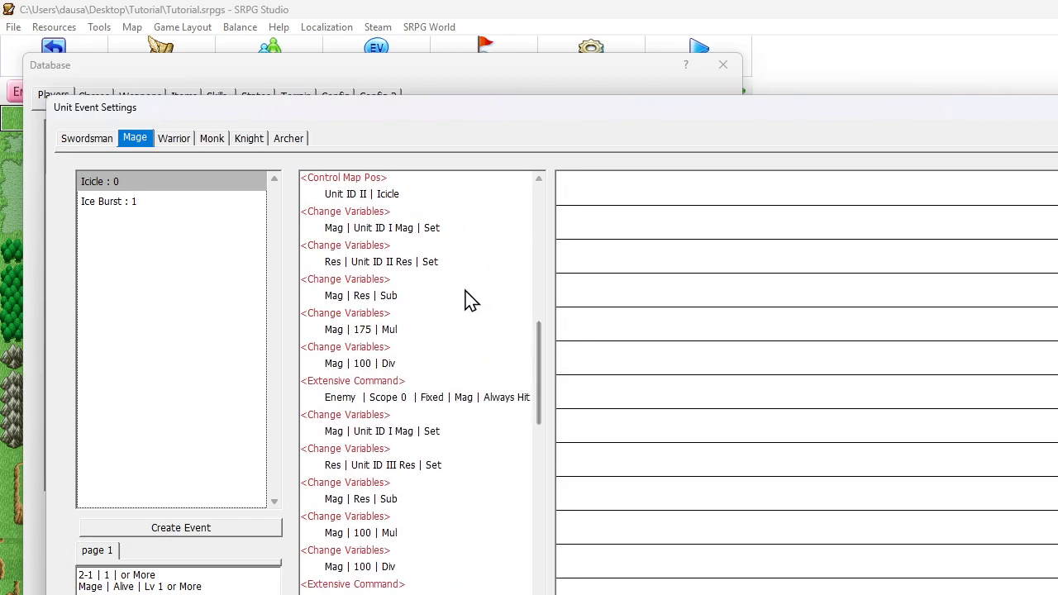
left_click(383, 205)
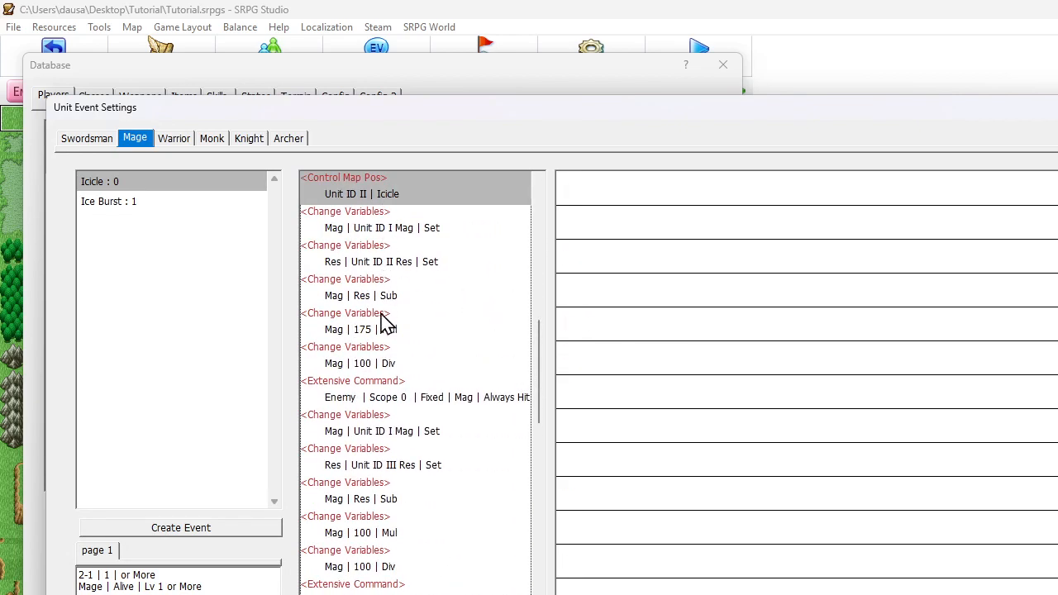
left_click(385, 400)
left_click(382, 431)
scroll(418, 475, "down", 2)
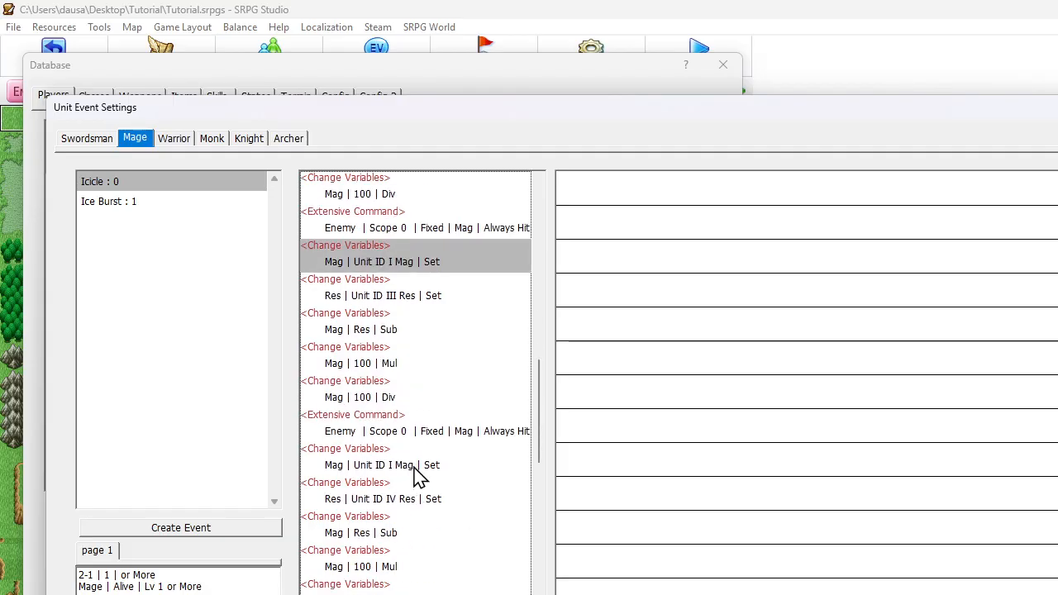
scroll(417, 475, "down", 6)
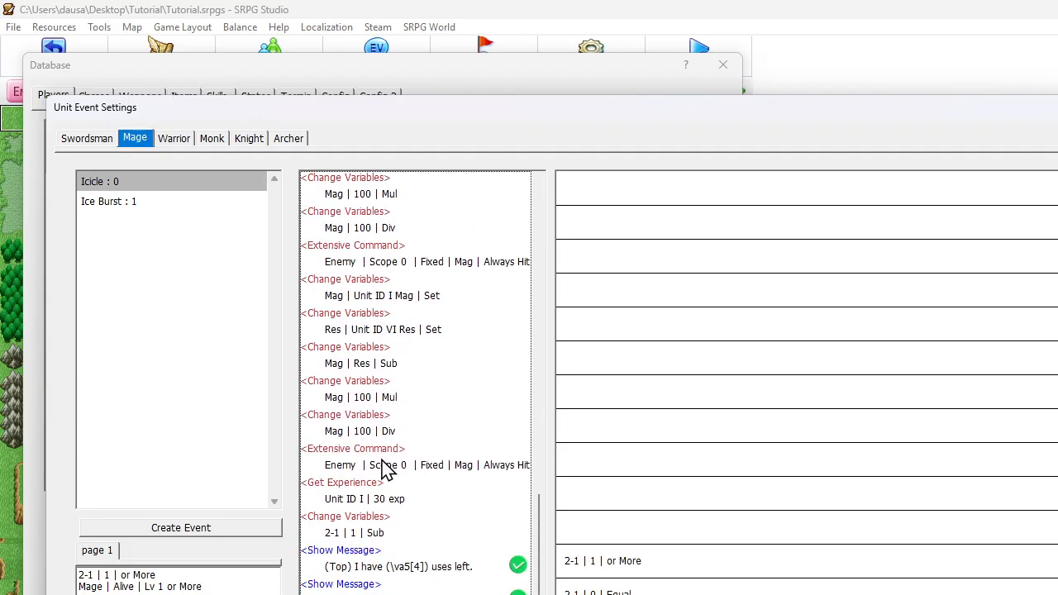
left_click(381, 461, "shift")
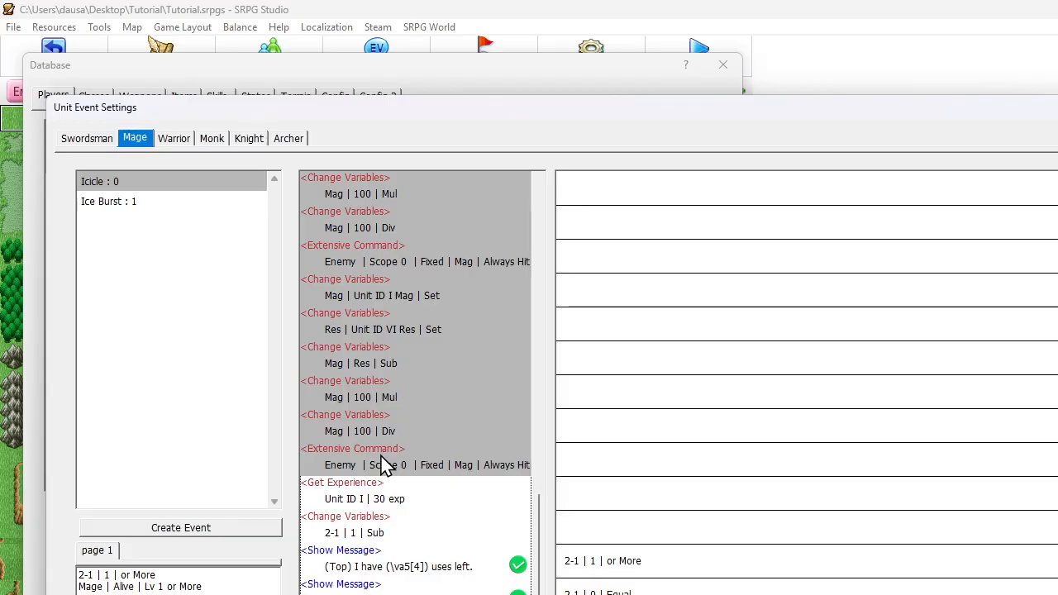
right_click(385, 465)
left_click(436, 509)
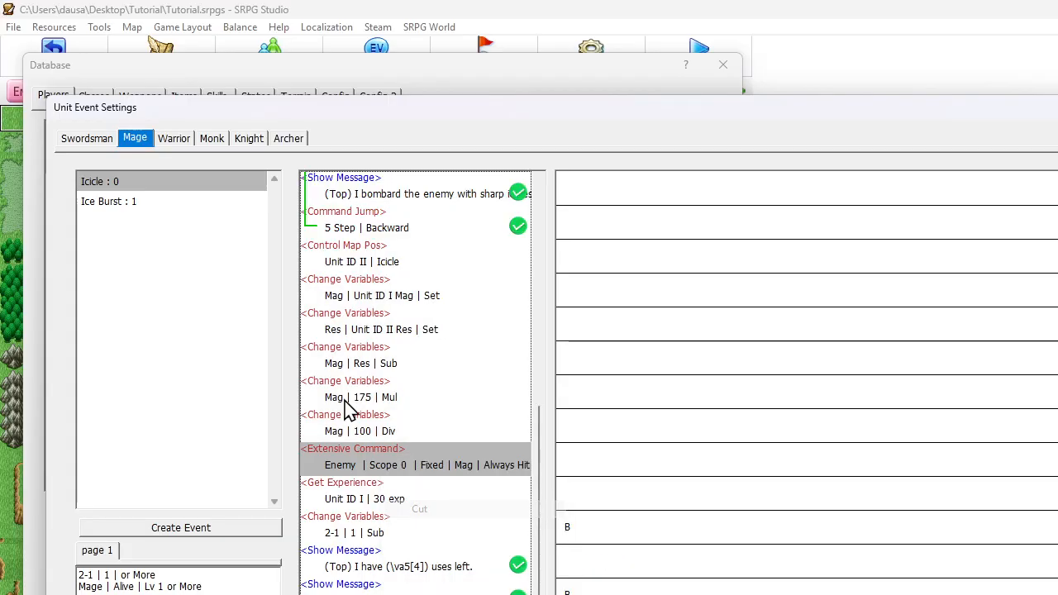
Paste the cut Unit ID III to VI damage blocks into Ice Burst at its Scope 1 Extensive Command
left_click(137, 205)
scroll(386, 314, "down", 5)
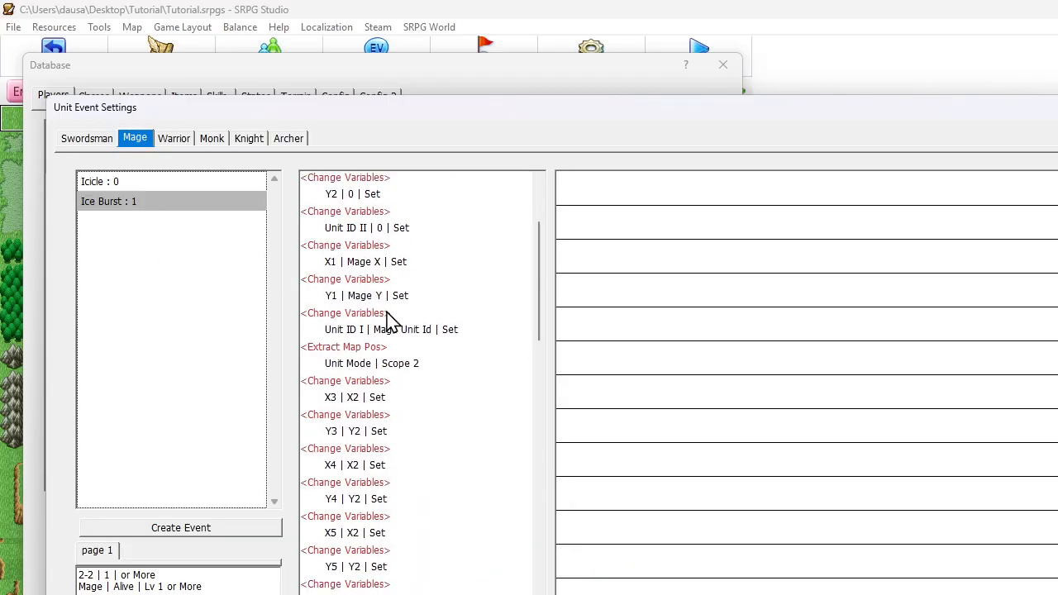
scroll(395, 329, "down", 5)
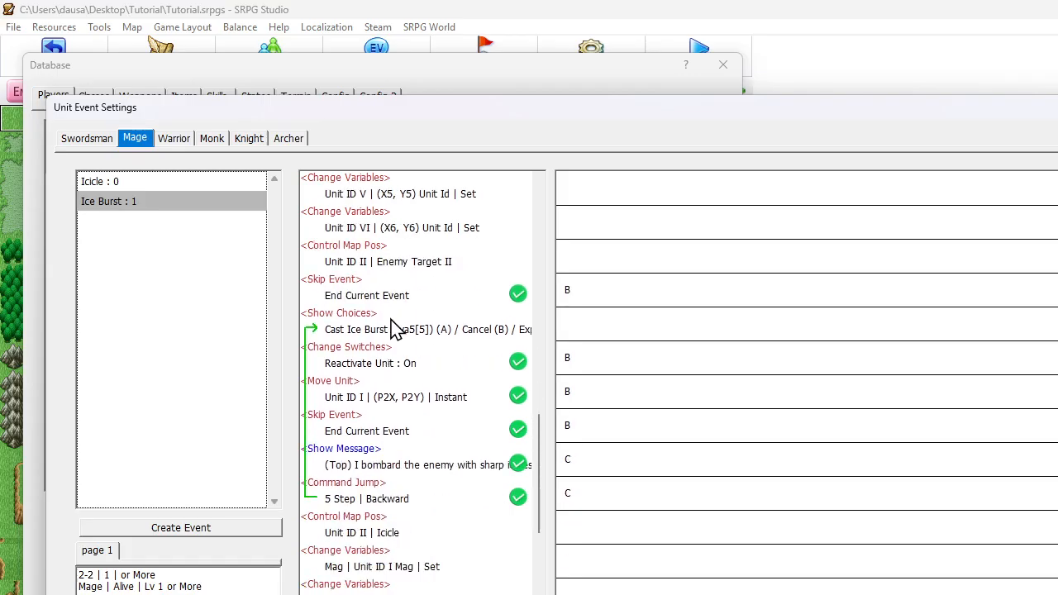
scroll(395, 329, "down", 3)
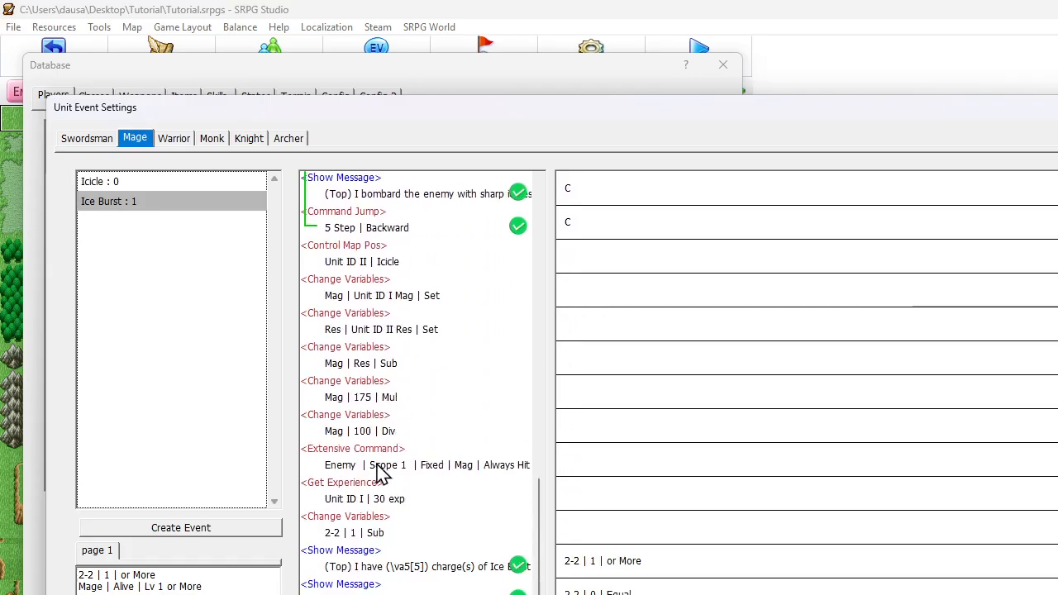
right_click(379, 469)
left_click(445, 558)
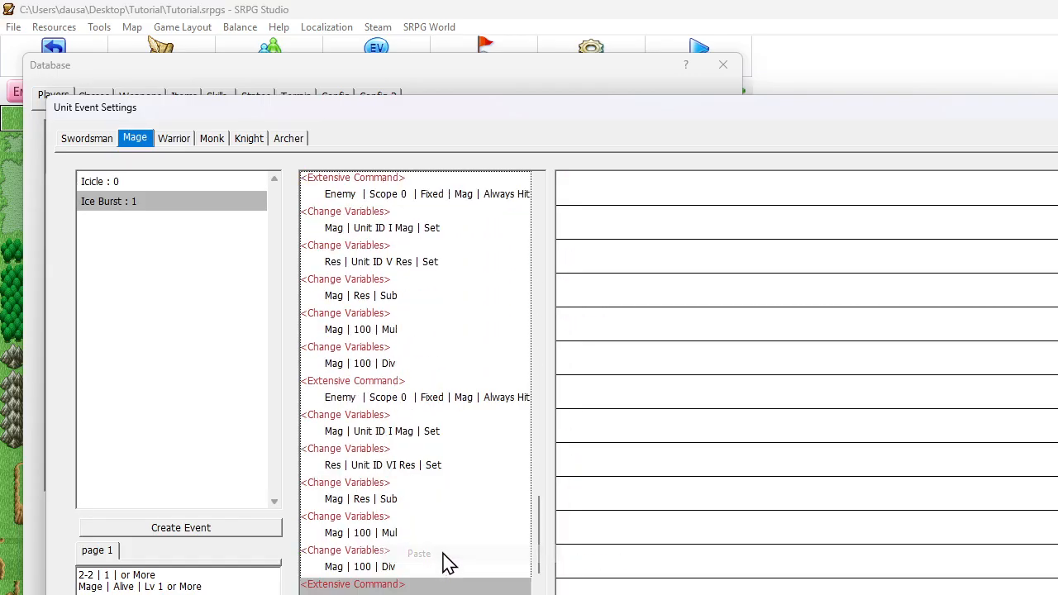
Disable Unit Only for Ice Burst's Extract Map Pos command, and save the unit event and database changes
scroll(449, 437, "up", 8)
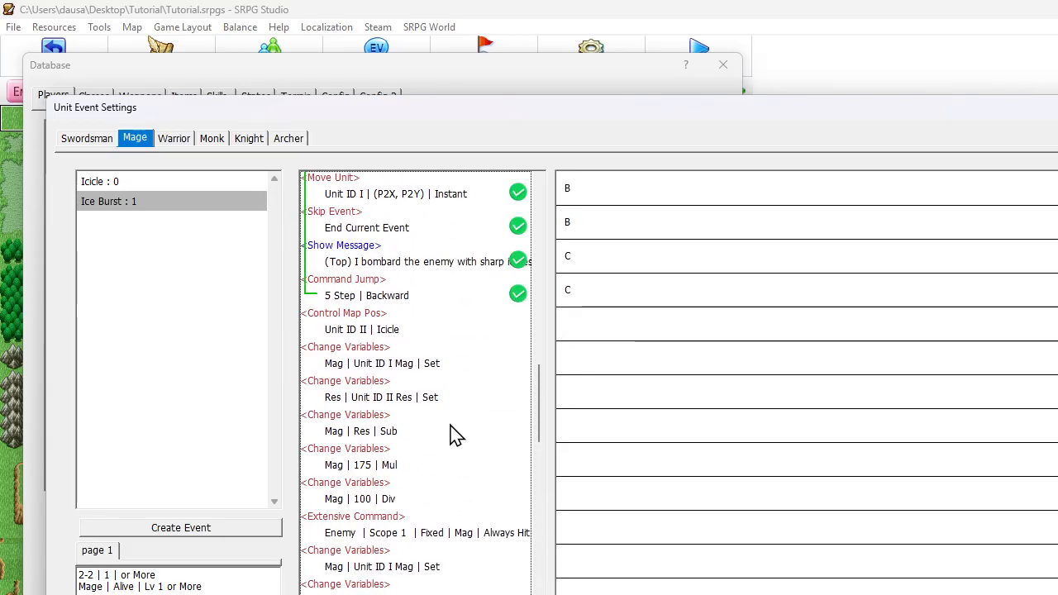
scroll(453, 436, "up", 10)
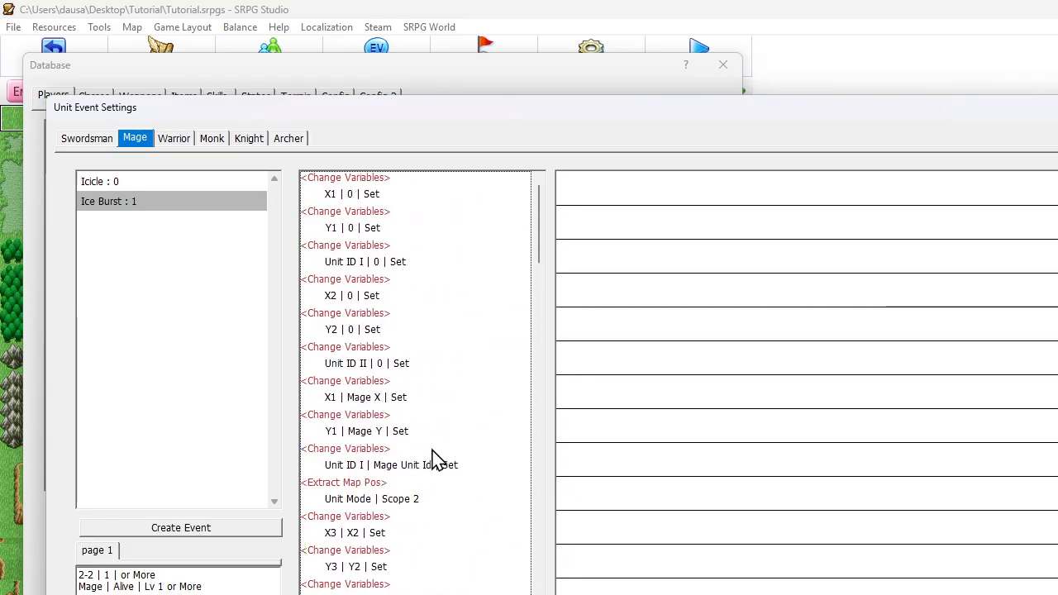
left_click(407, 468)
left_click(361, 500)
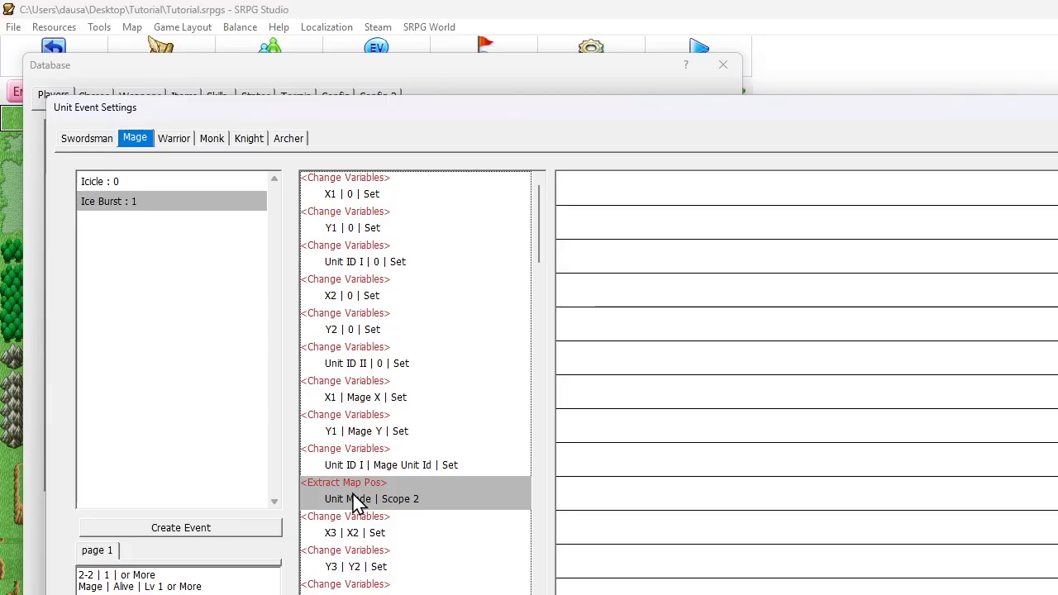
double_click(356, 500)
left_click(329, 221)
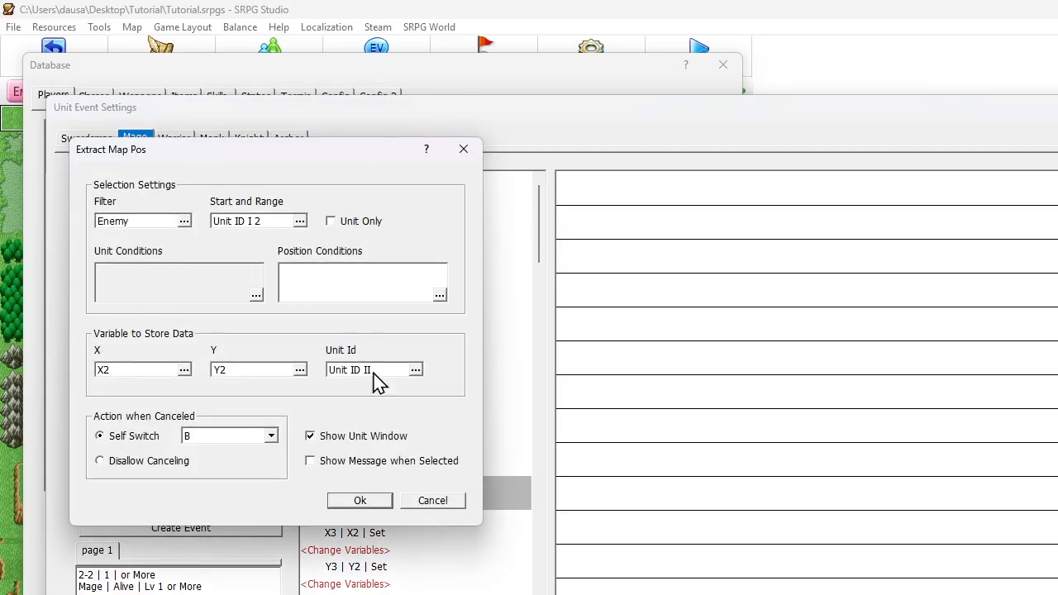
left_click(361, 502)
scroll(354, 436, "down", 4)
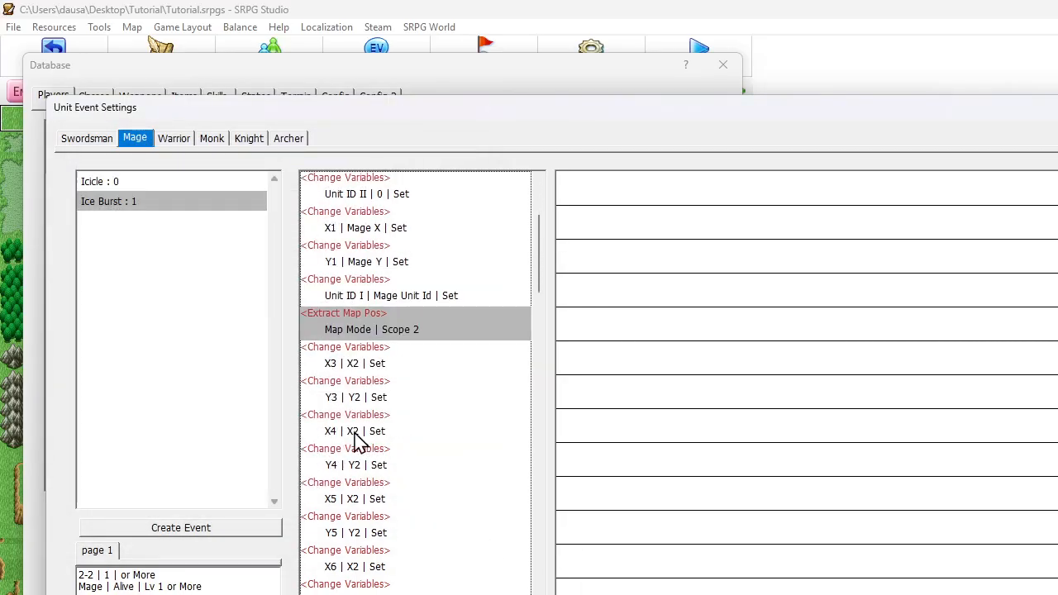
left_click(693, 592)
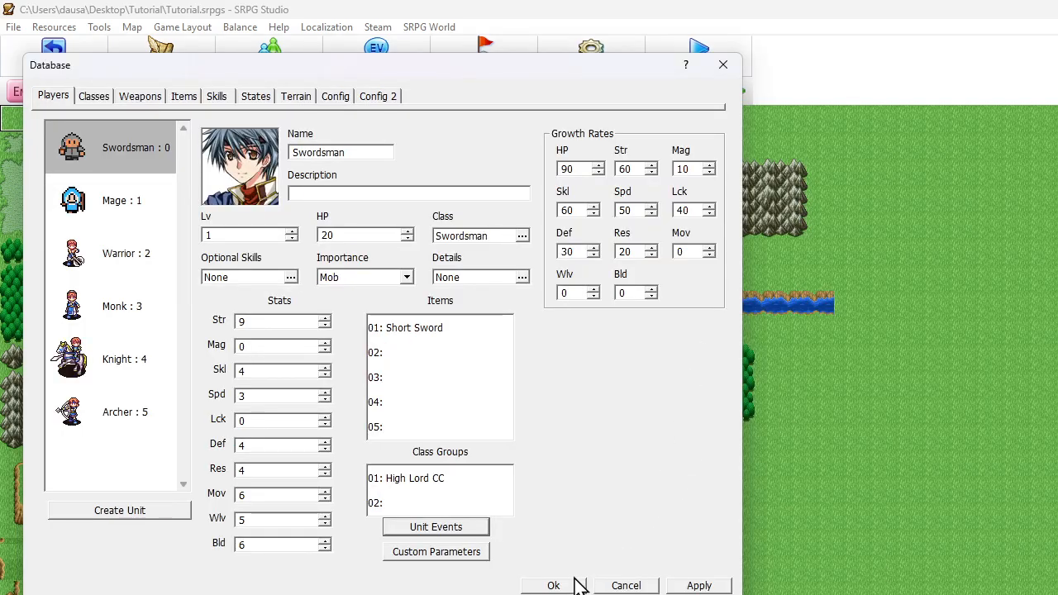
left_click(554, 585)
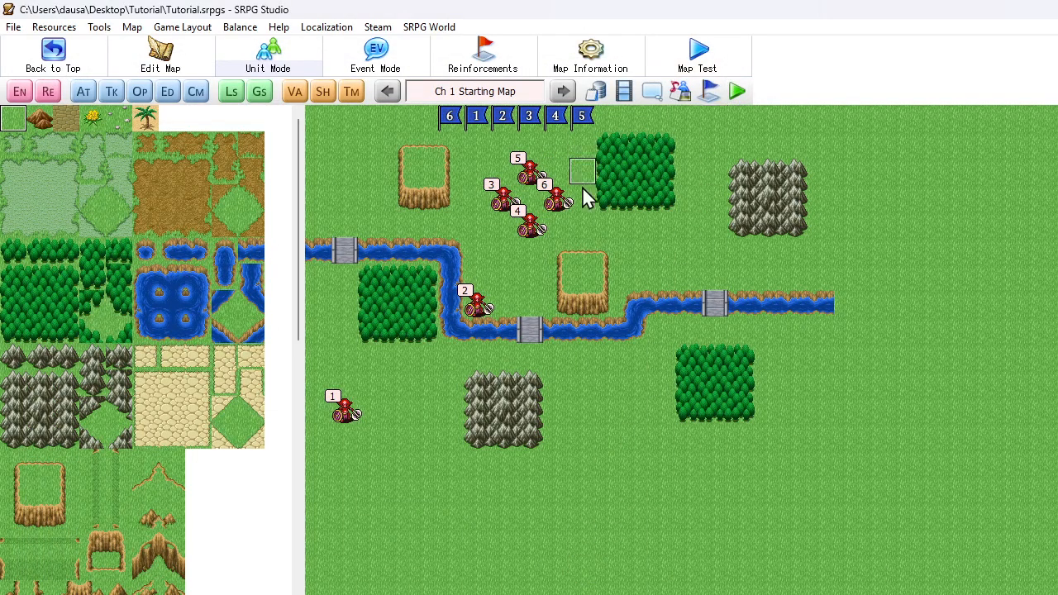
Launch the test game, start a new game, and confirm the start of the chapter
left_click(739, 92)
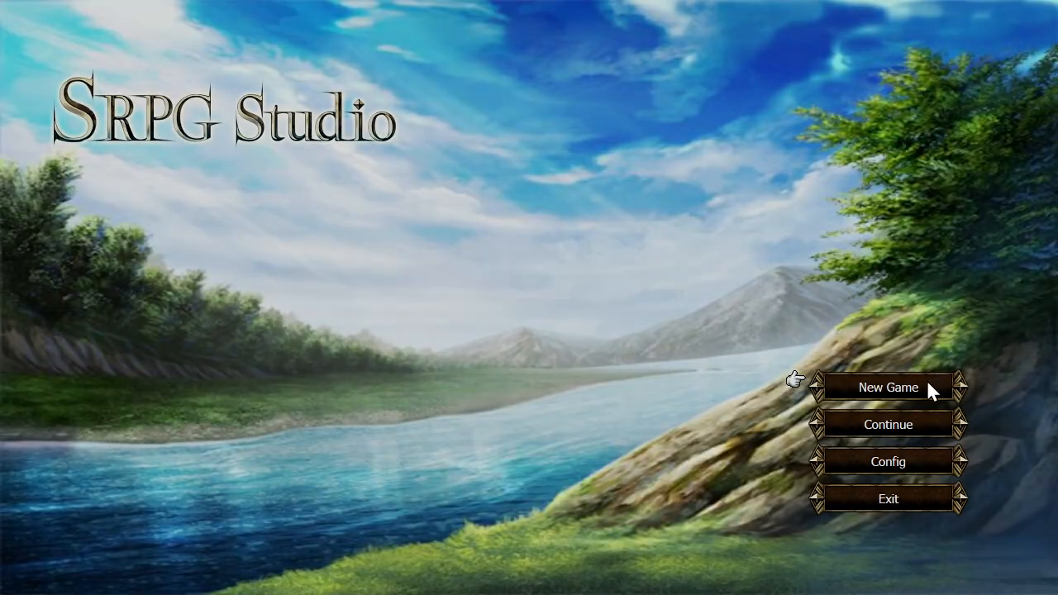
left_click(928, 383)
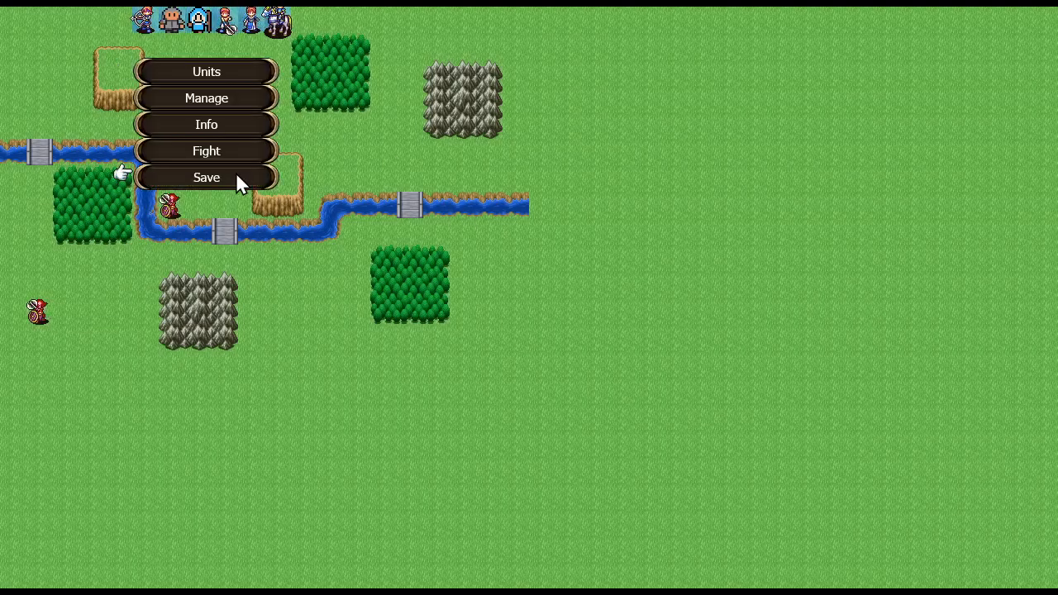
left_click(230, 152)
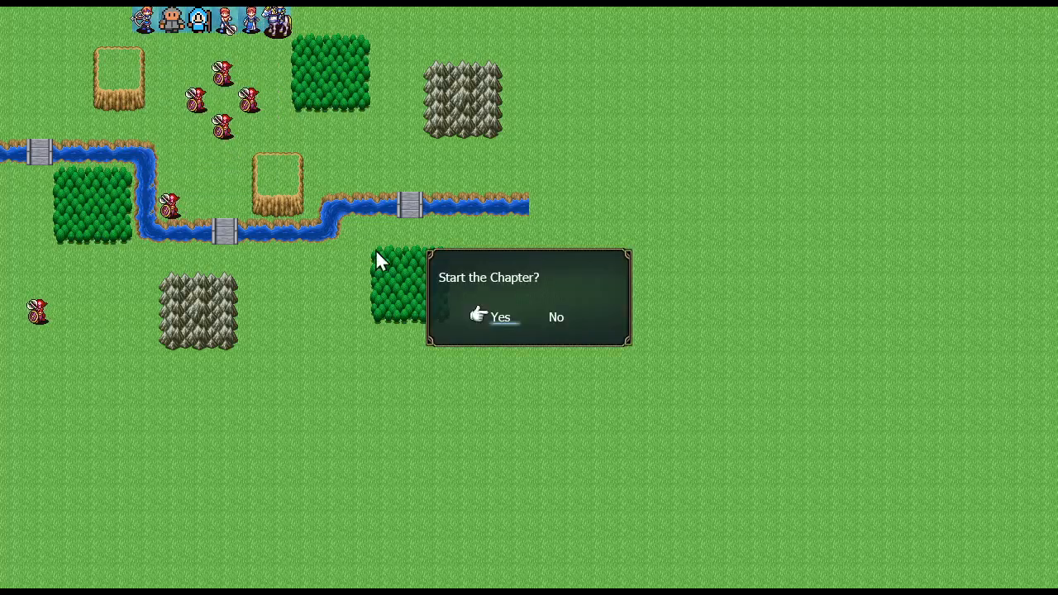
left_click(498, 317)
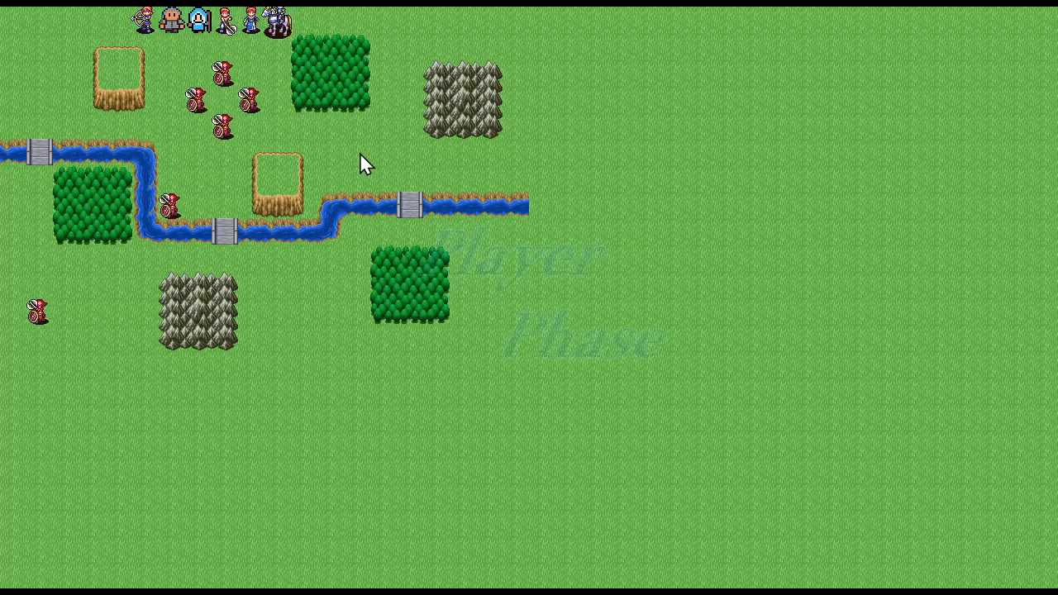
Move the Mage beside the two nearest enemies and target Ice Burst at the empty tile in the centre of the enemy cluster
left_click(205, 21)
left_click(206, 68)
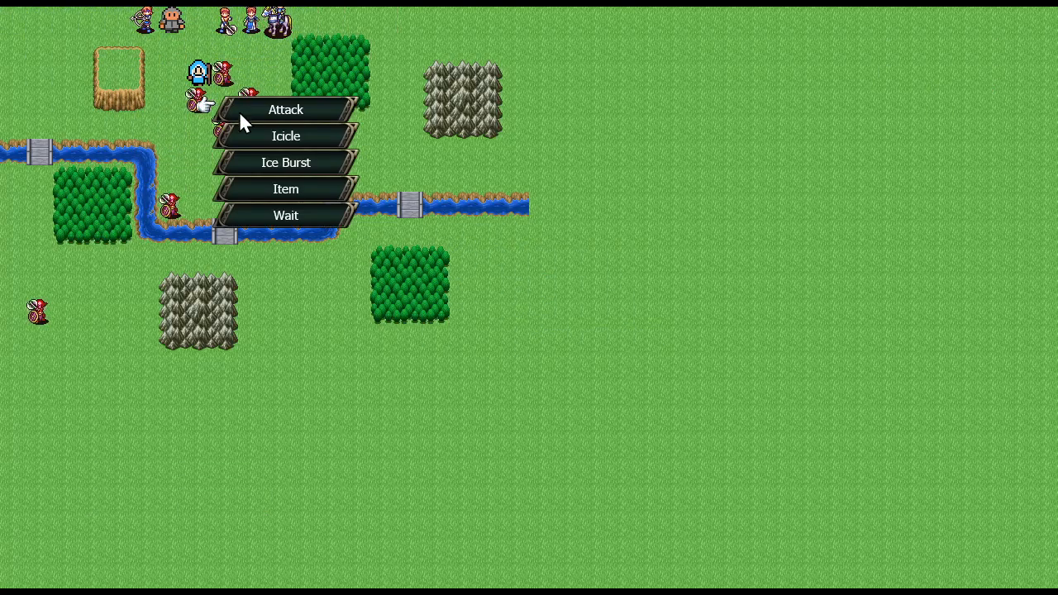
left_click(276, 163)
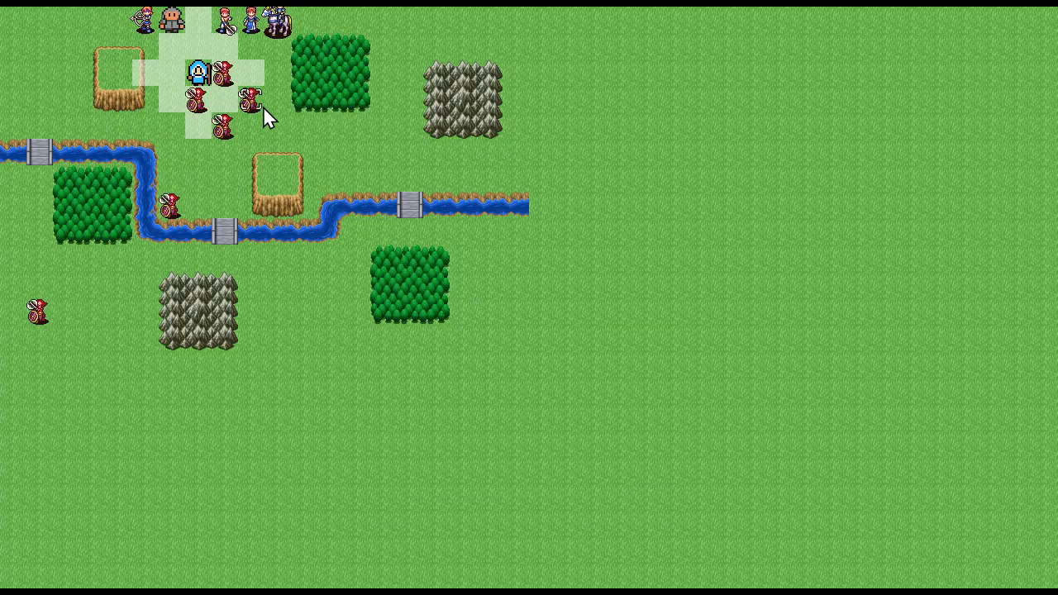
mouse_move(211, 116)
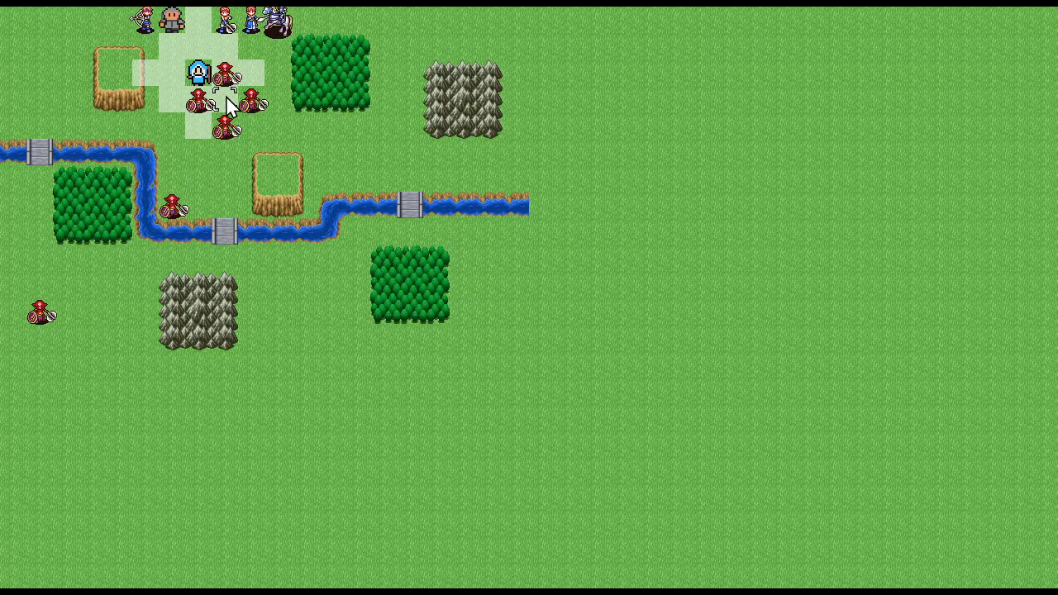
left_click(226, 95)
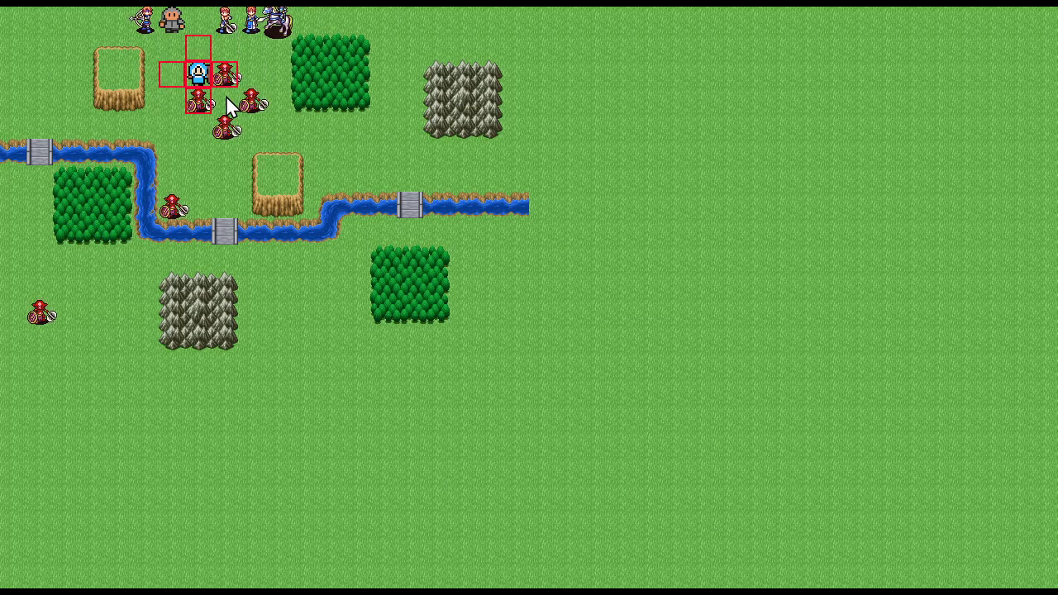
left_click(225, 95)
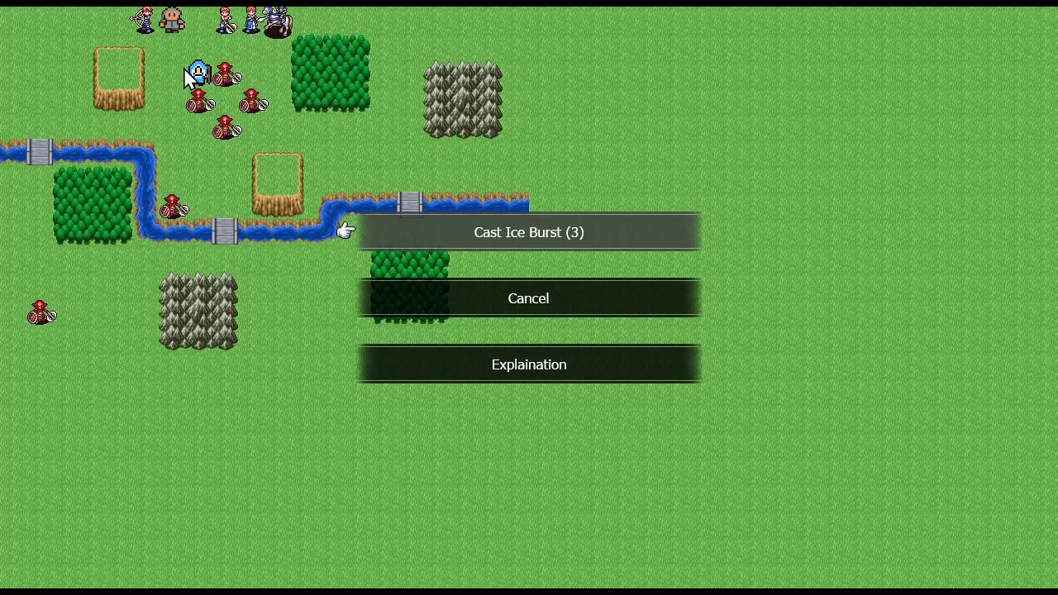
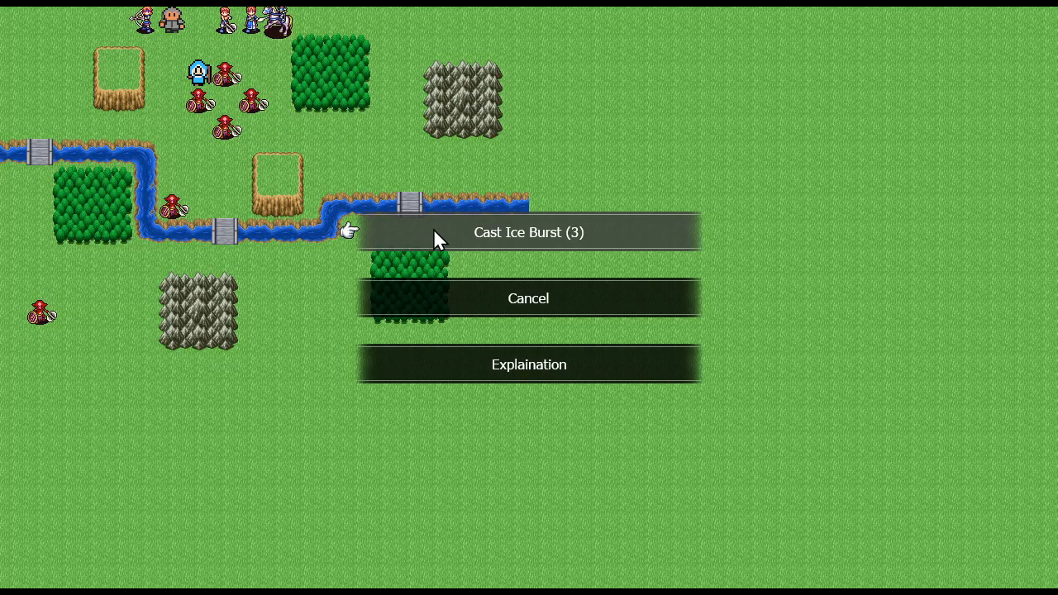
Cast Ice Burst on the targeted tile, go through the Mage's dialogue, and quit the test game
left_click(457, 229)
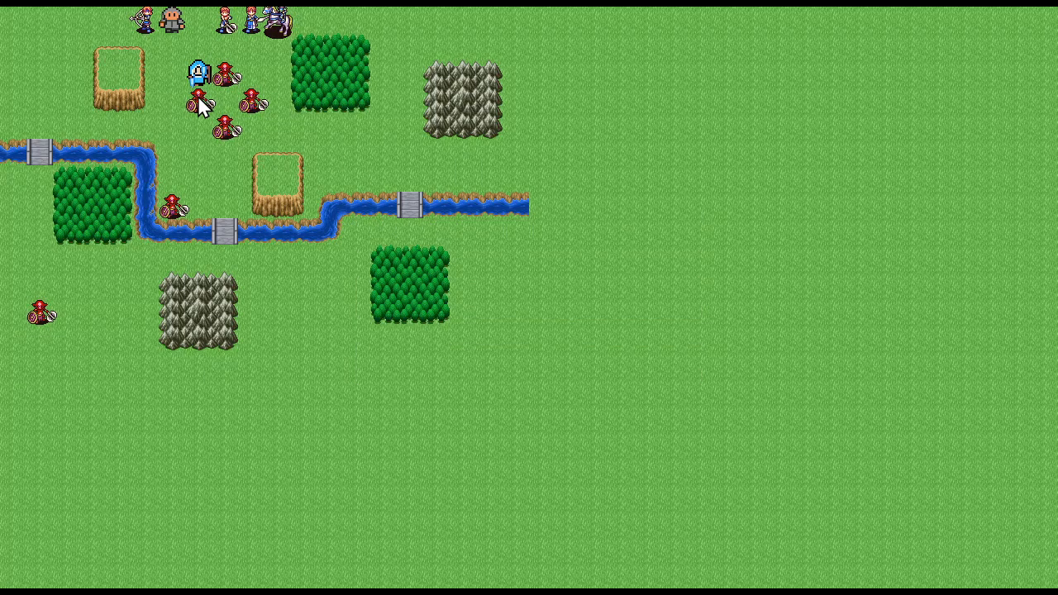
left_click(208, 118)
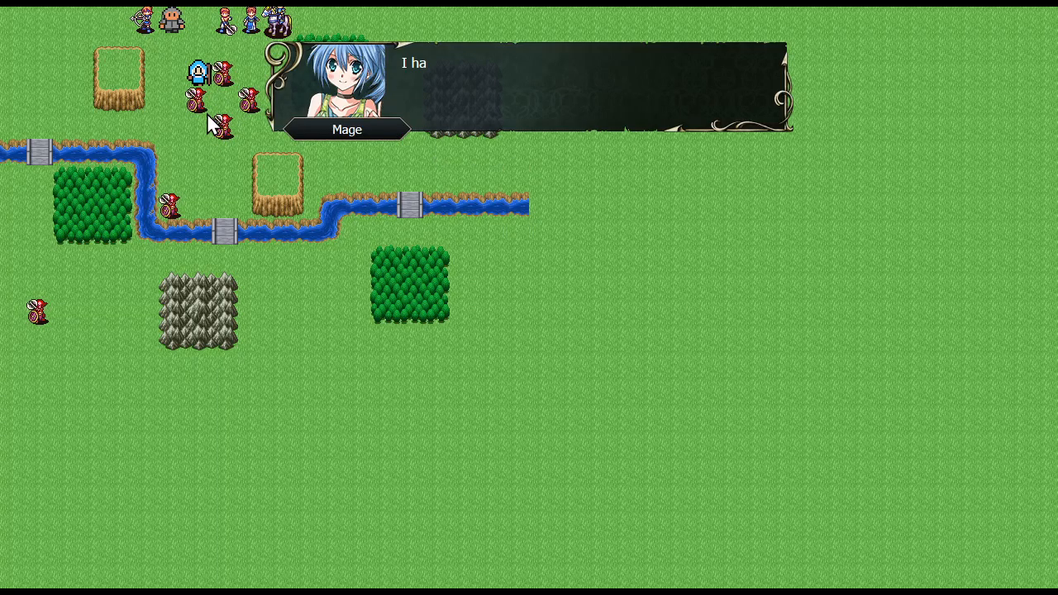
left_click(330, 219)
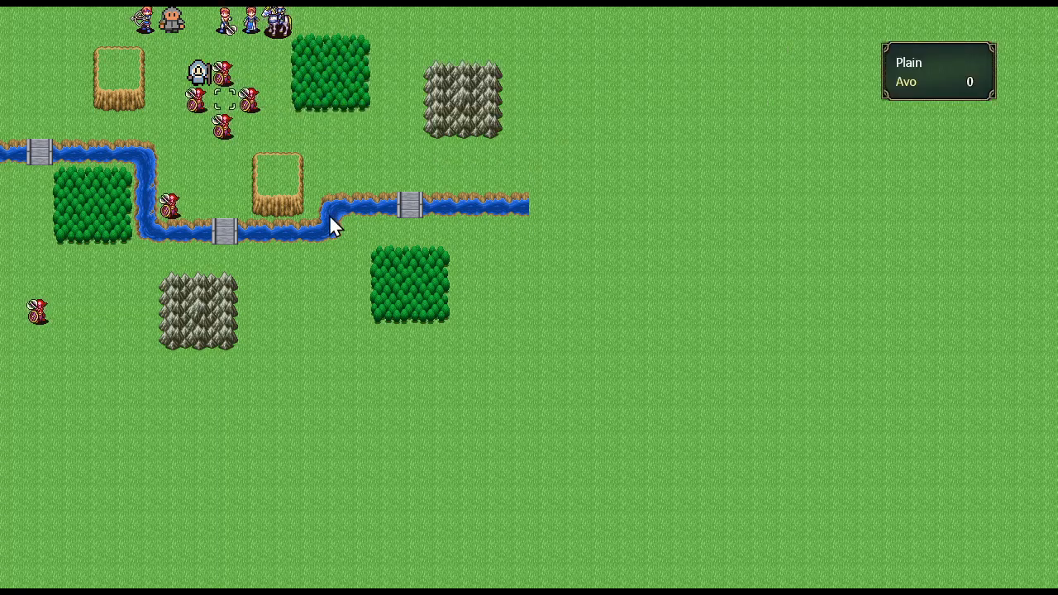
key("Escape")
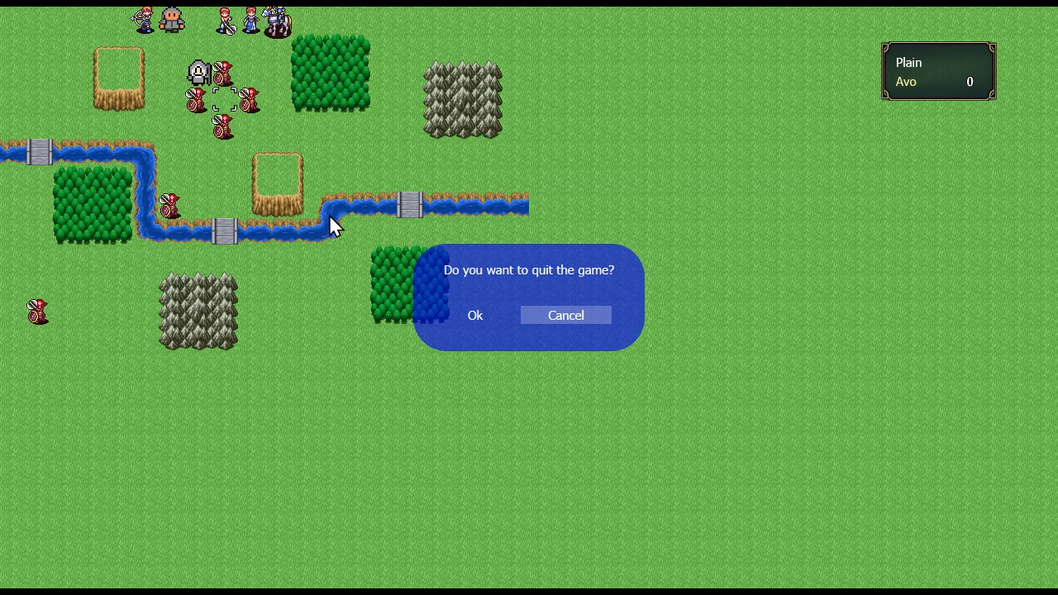
key("Left")
key("Return")
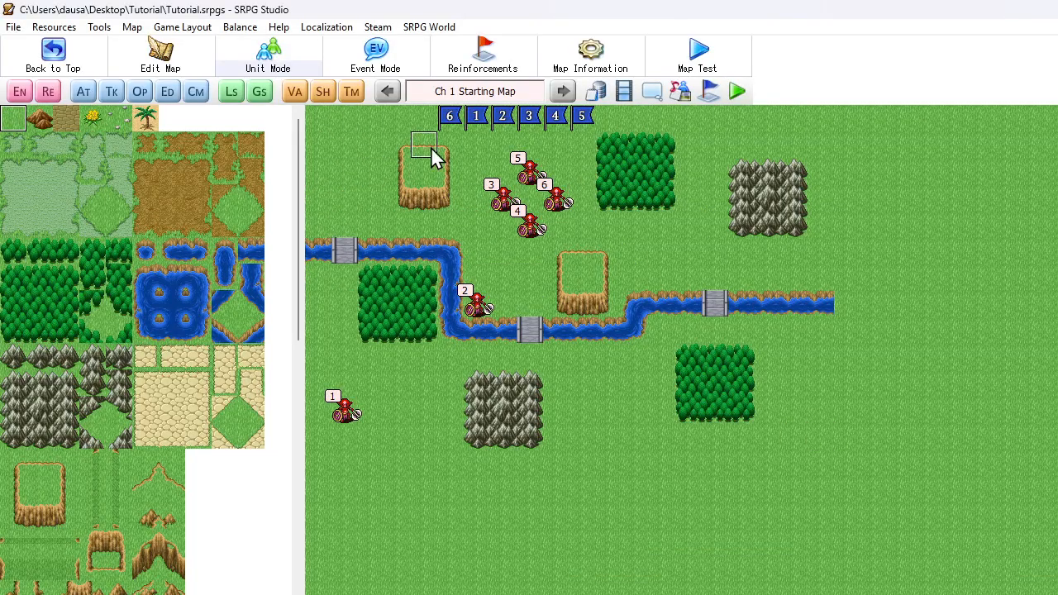
In the Mage's Ice Burst unit event, set the range of the Unit ID II damage block's Extensive Command to 0
left_click(597, 93)
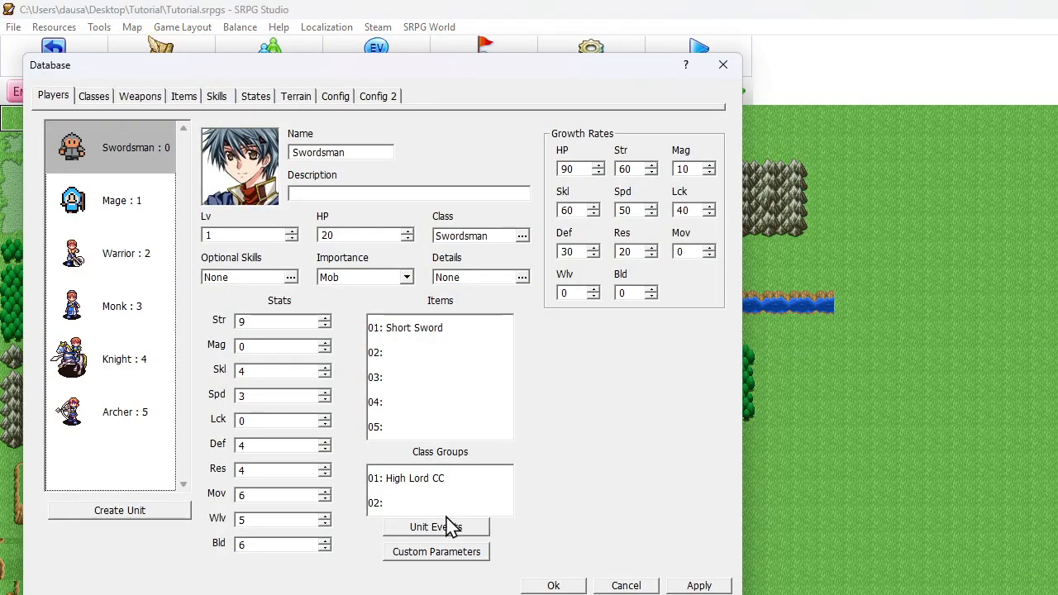
left_click(445, 529)
left_click(135, 139)
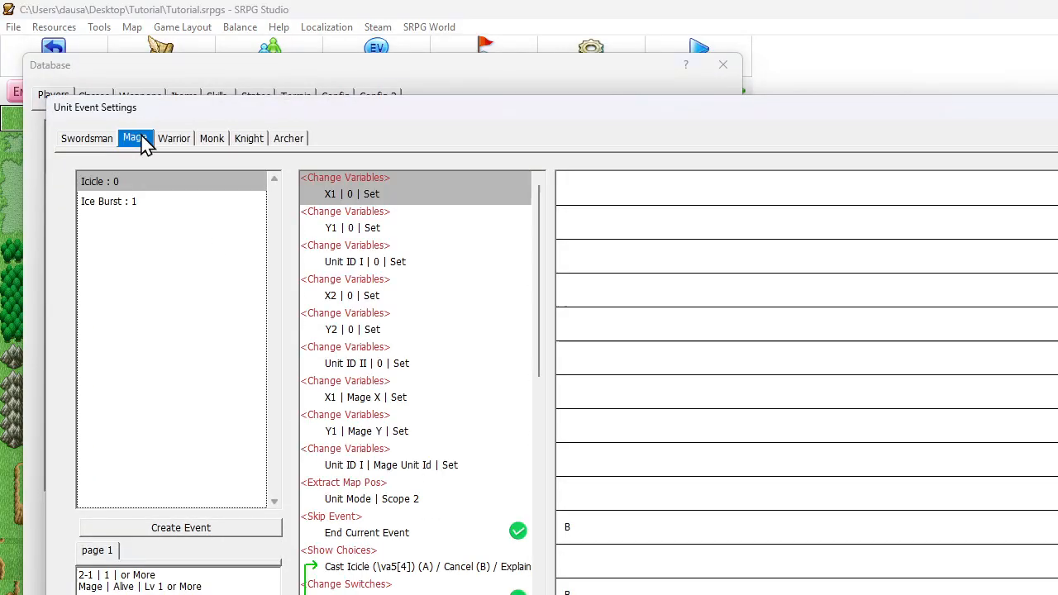
left_click(180, 203)
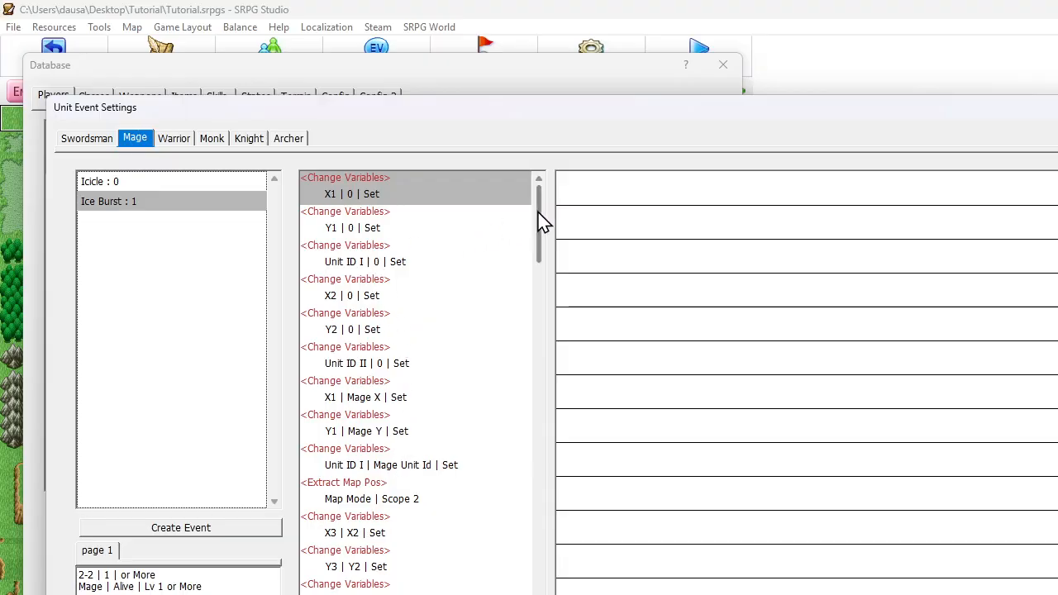
left_click_drag(543, 222, 533, 438)
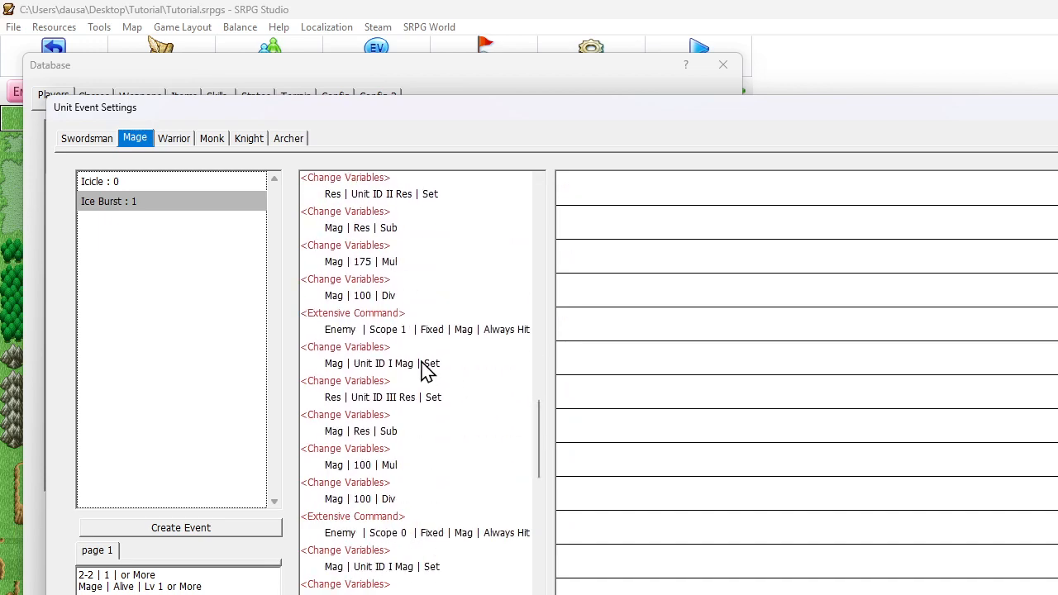
left_click(366, 334)
double_click(378, 331)
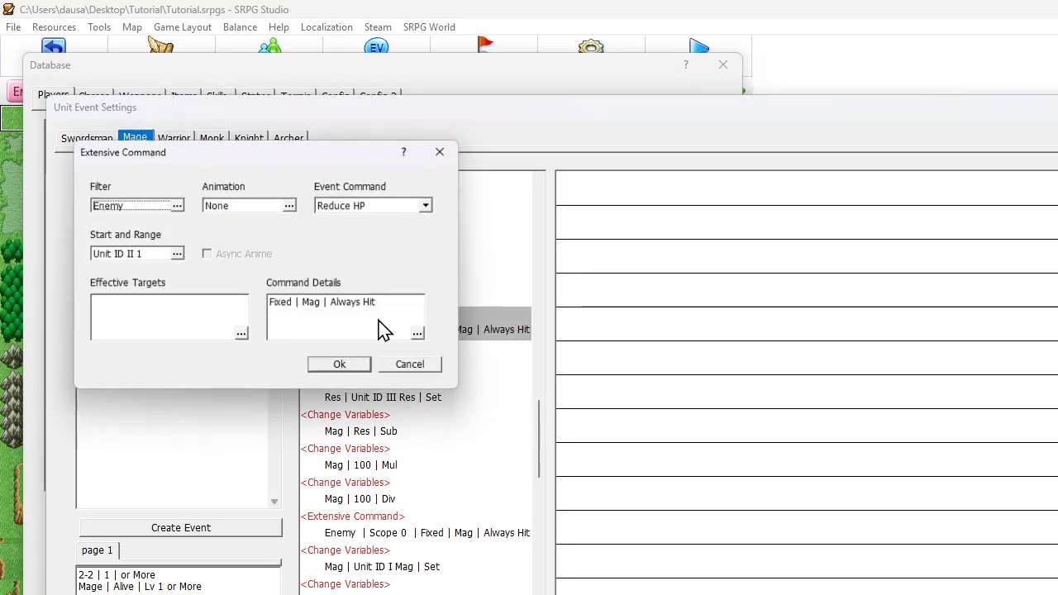
left_click(176, 253)
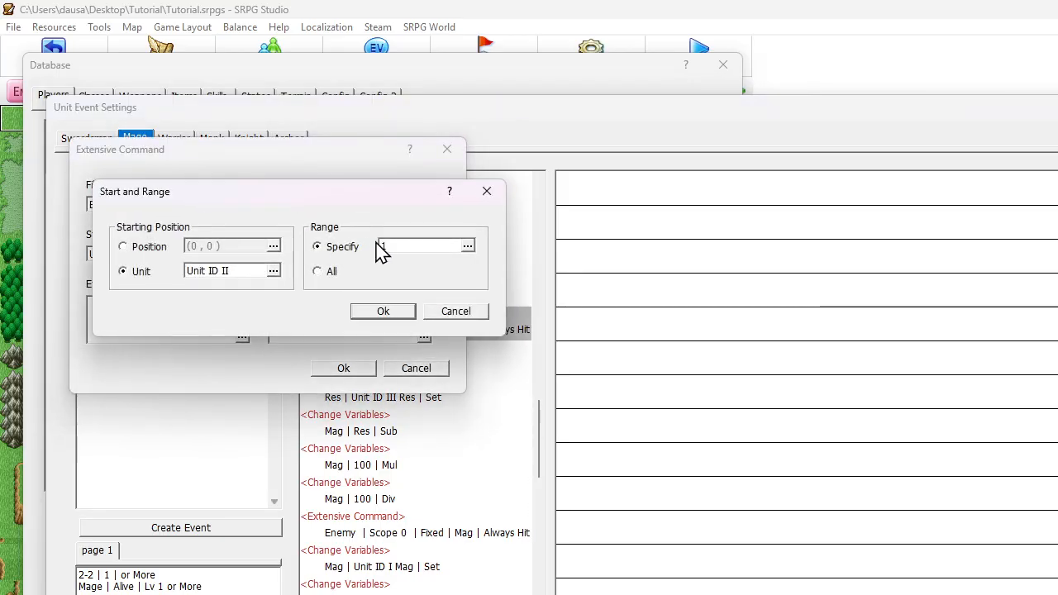
left_click(392, 248)
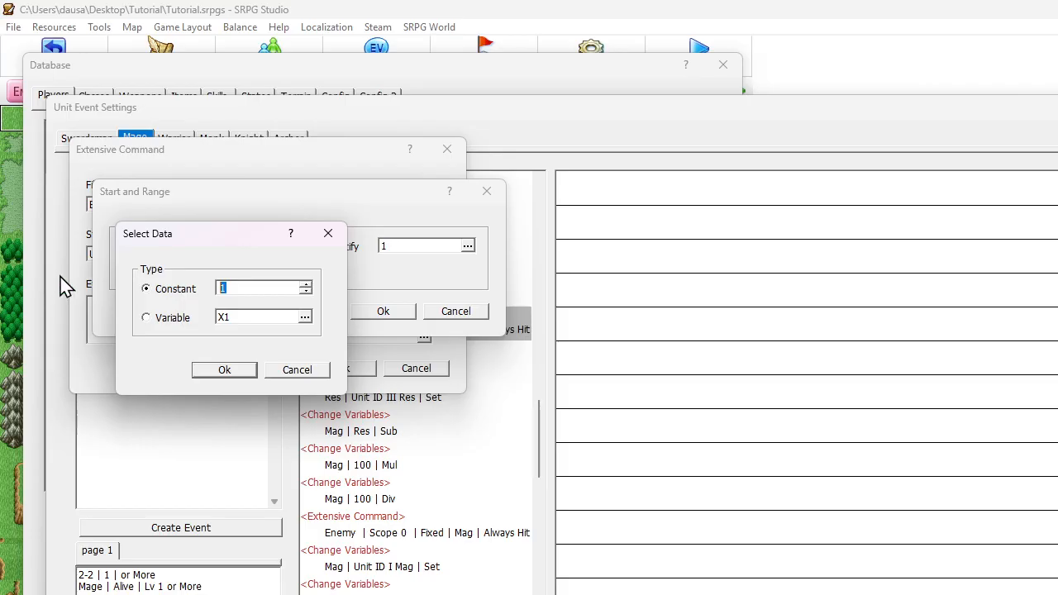
type("0")
key("Return")
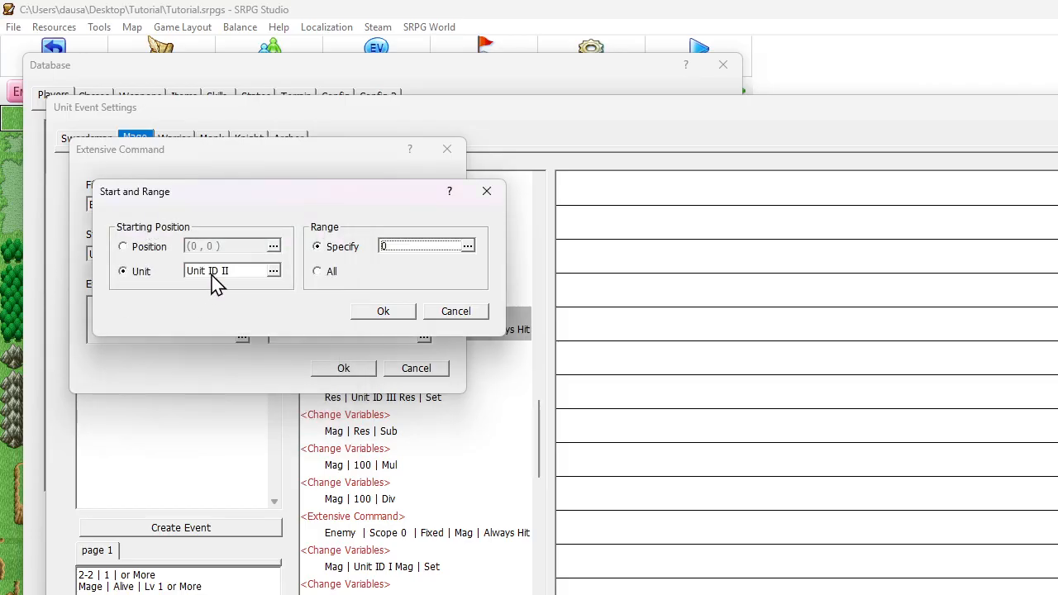
Switch the Unit ID II Extensive Command's start to a map position with its X coordinate from variable X2
left_click(156, 249)
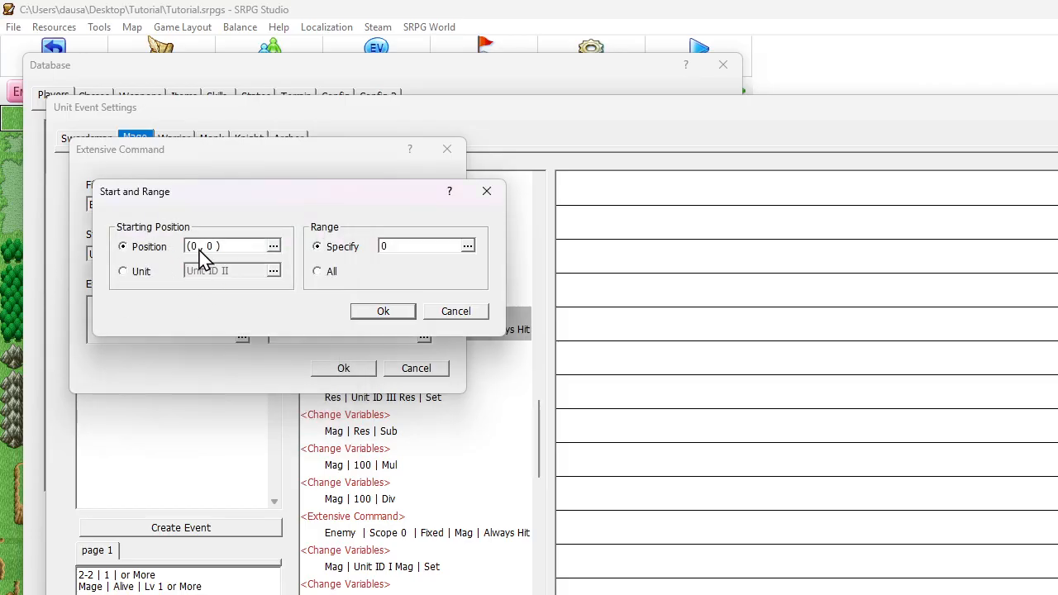
left_click(235, 256)
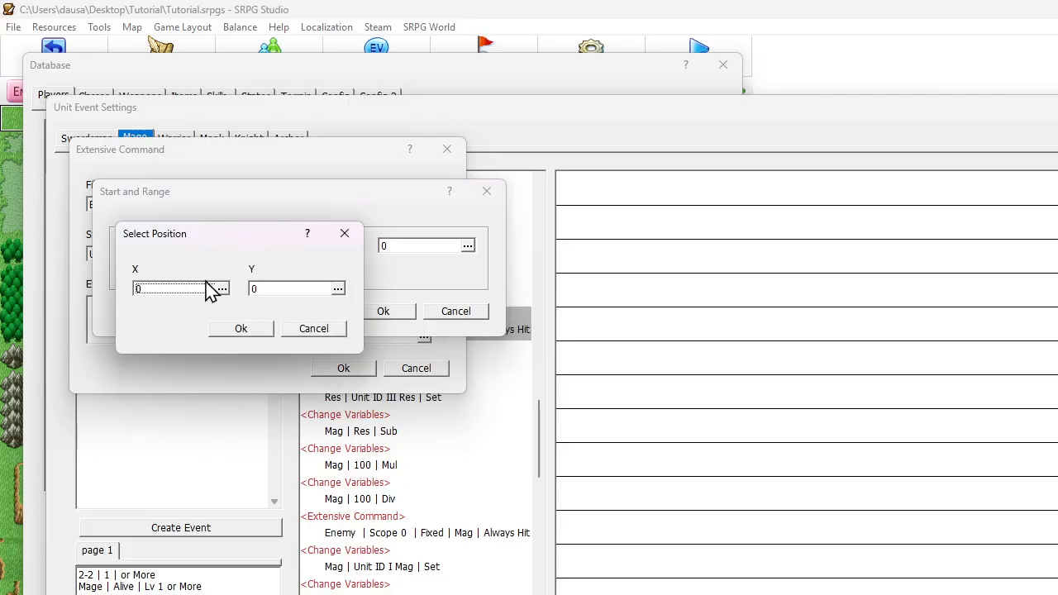
left_click(207, 288)
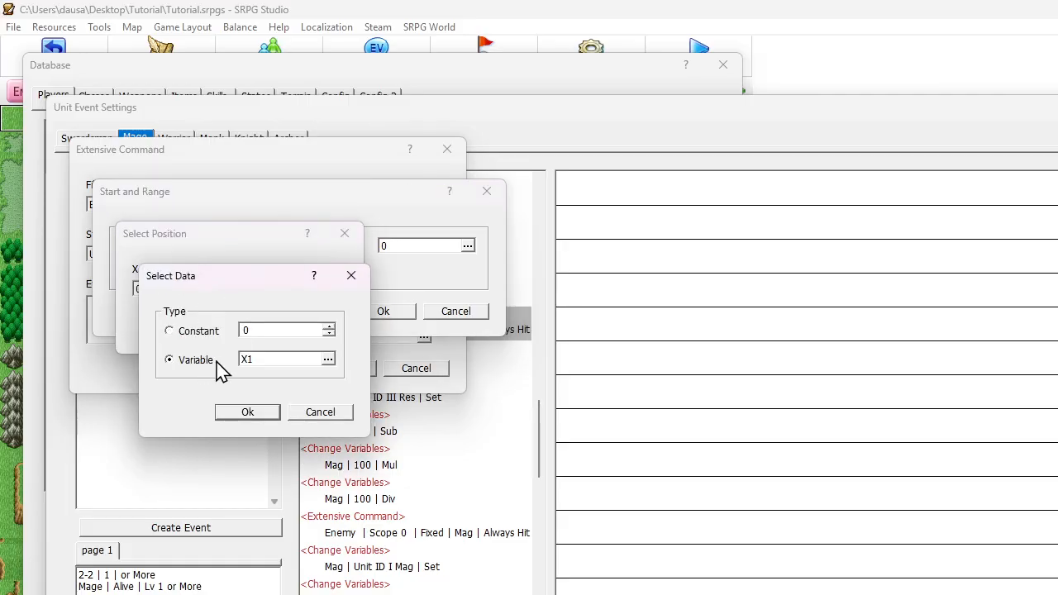
left_click(258, 362)
double_click(213, 418)
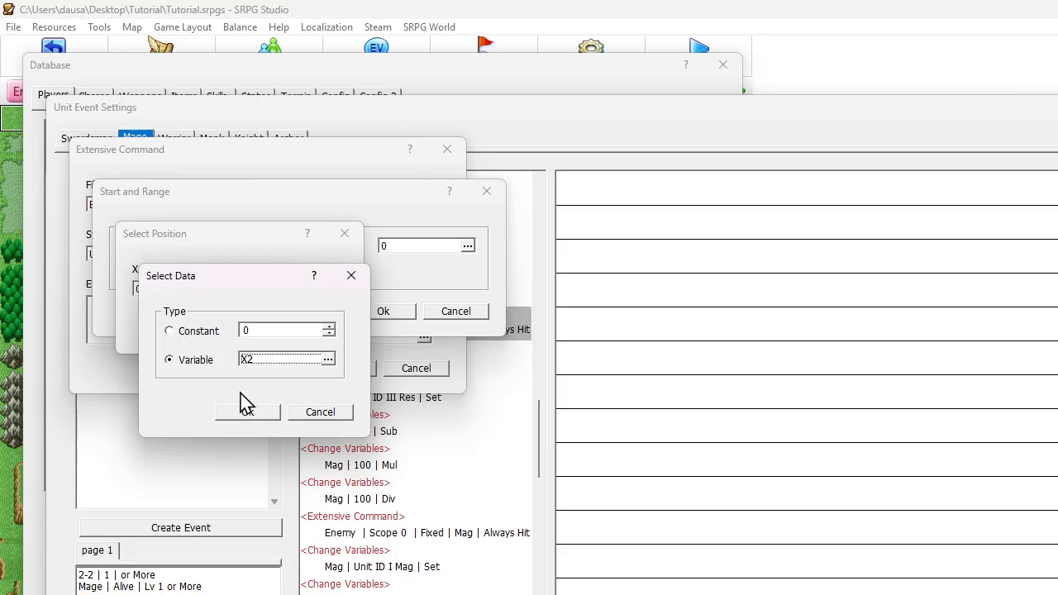
left_click(247, 411)
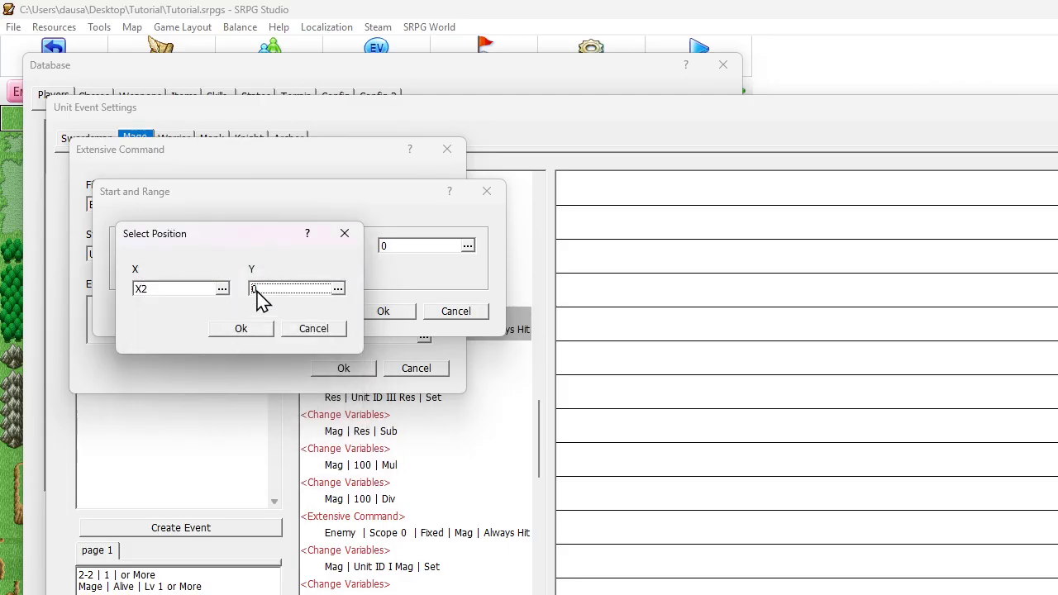
Take the Unit ID II start position's Y coordinate from variable Y2 and confirm the Extensive Command
left_click(257, 290)
left_click(258, 361)
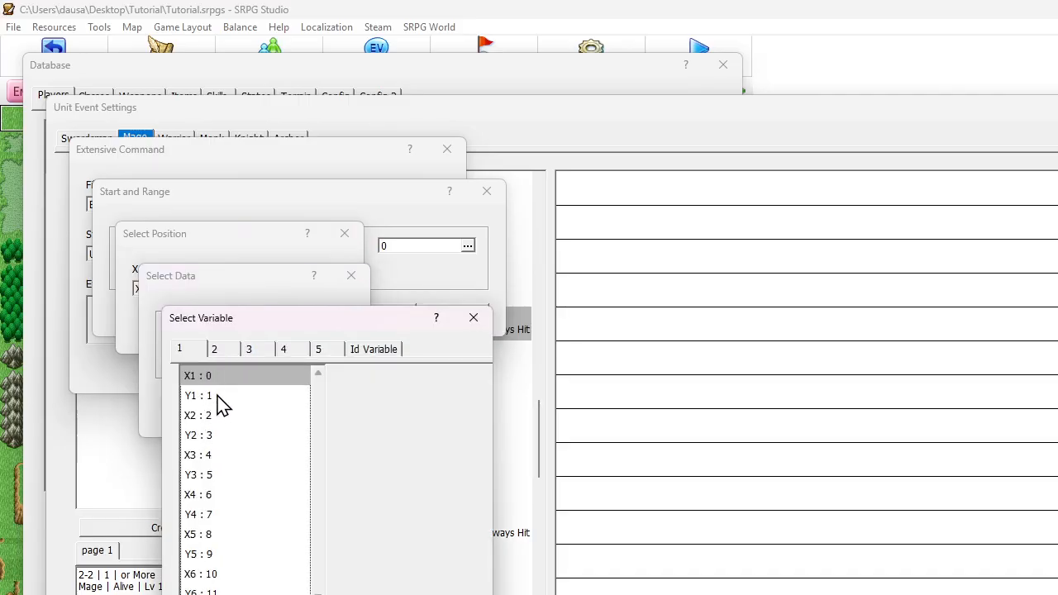
double_click(199, 435)
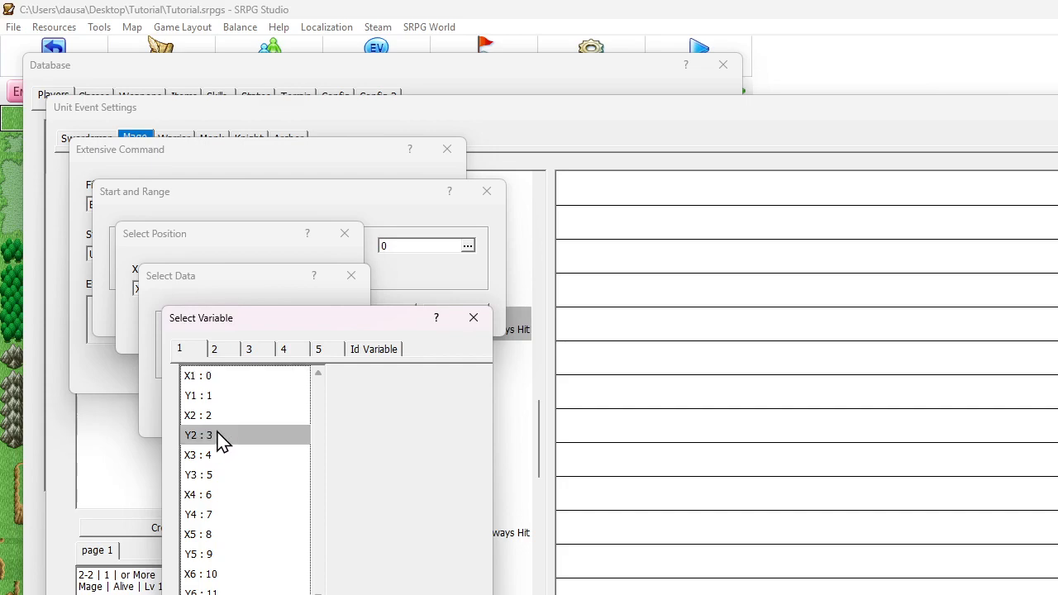
left_click(248, 412)
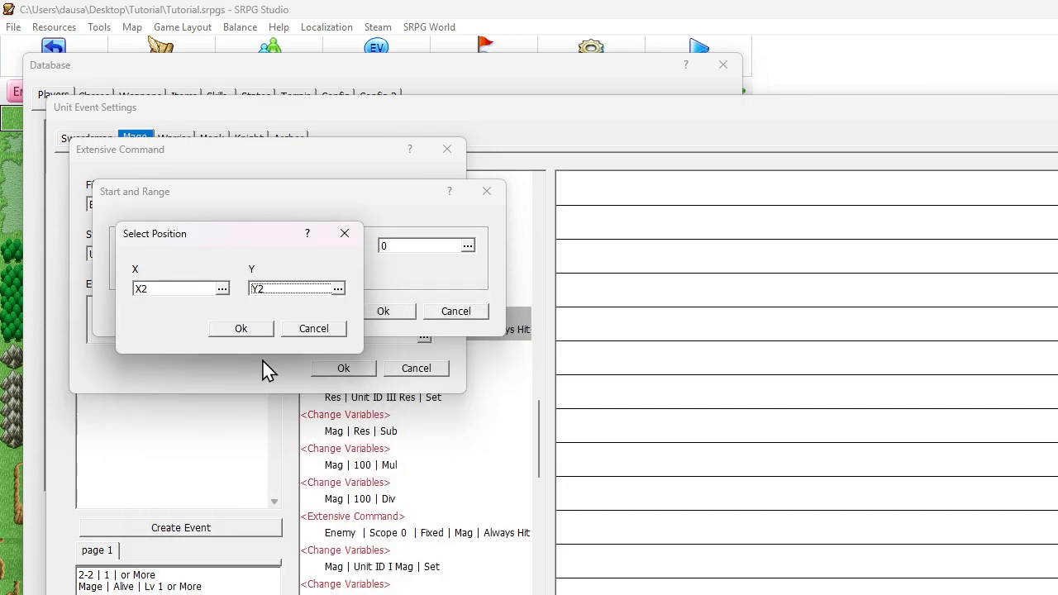
key("Return")
key("Return")
key("Return")
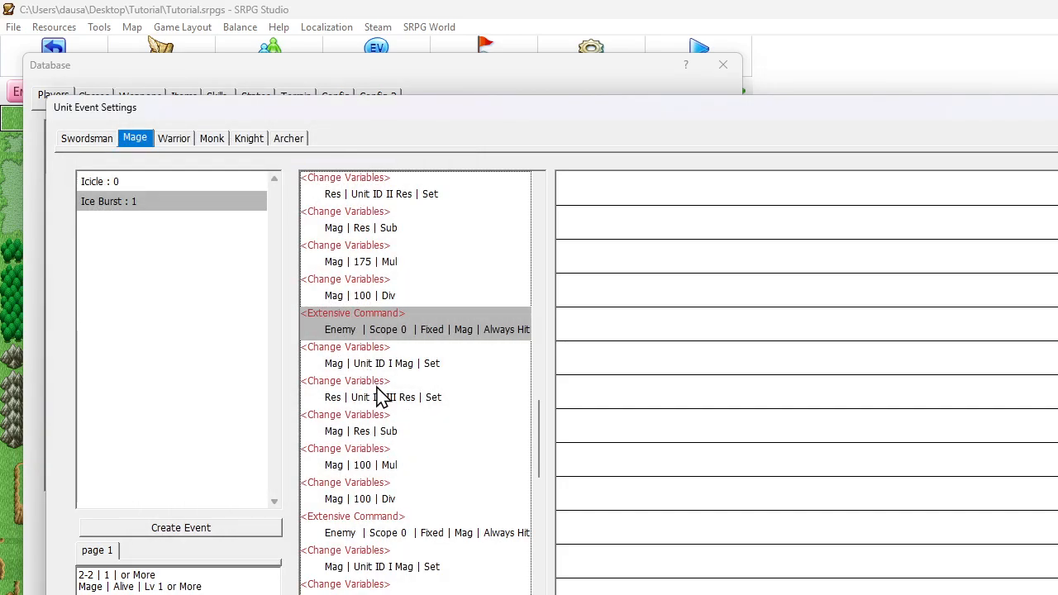
Switch the Unit ID III Extensive Command's start to a map position with its X coordinate from variable X3
scroll(372, 337, "down", 4)
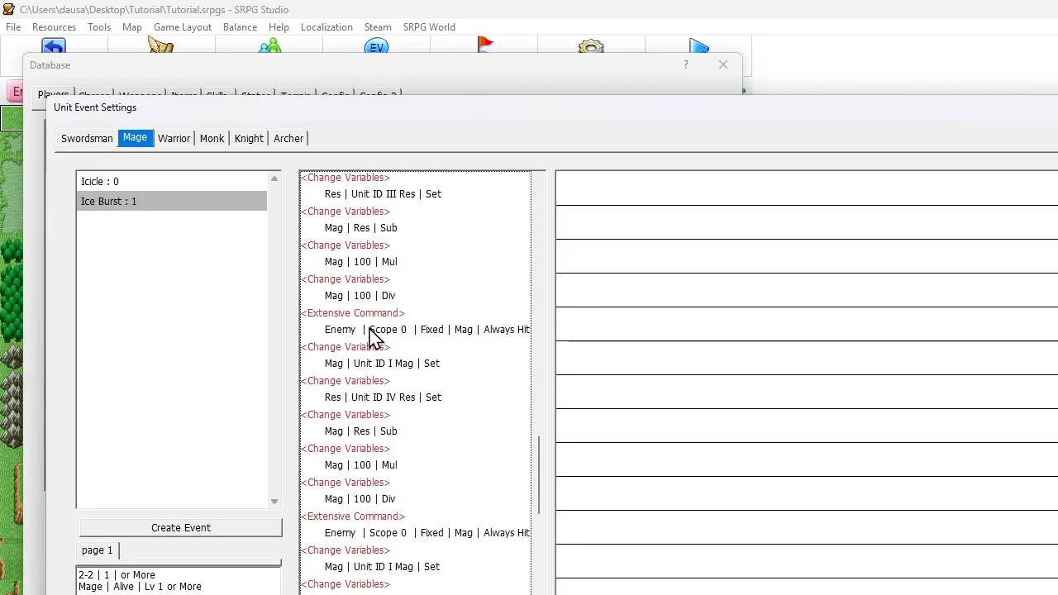
double_click(382, 330)
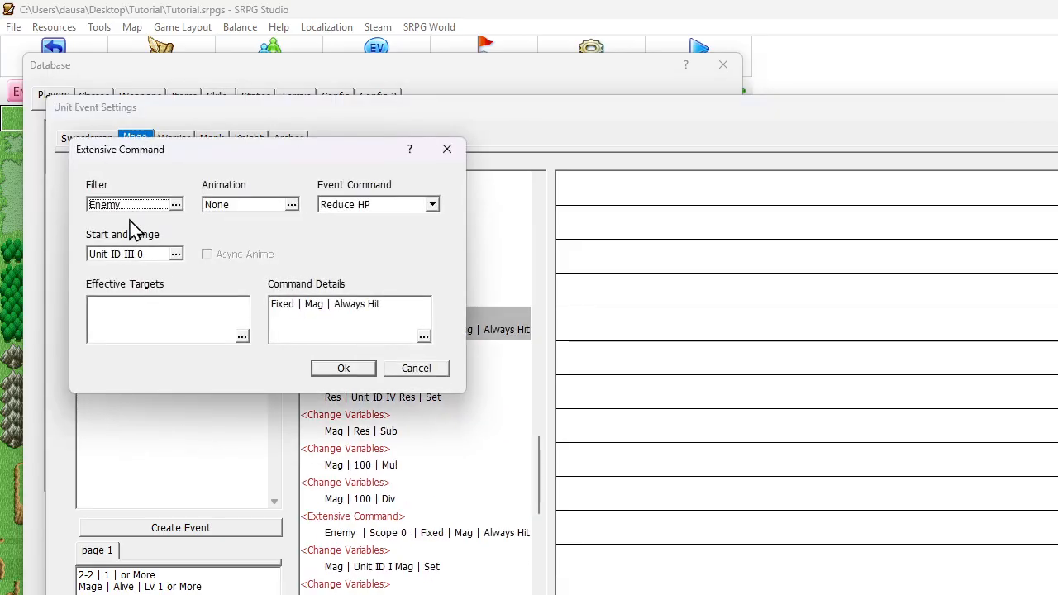
left_click(176, 204)
left_click(139, 342)
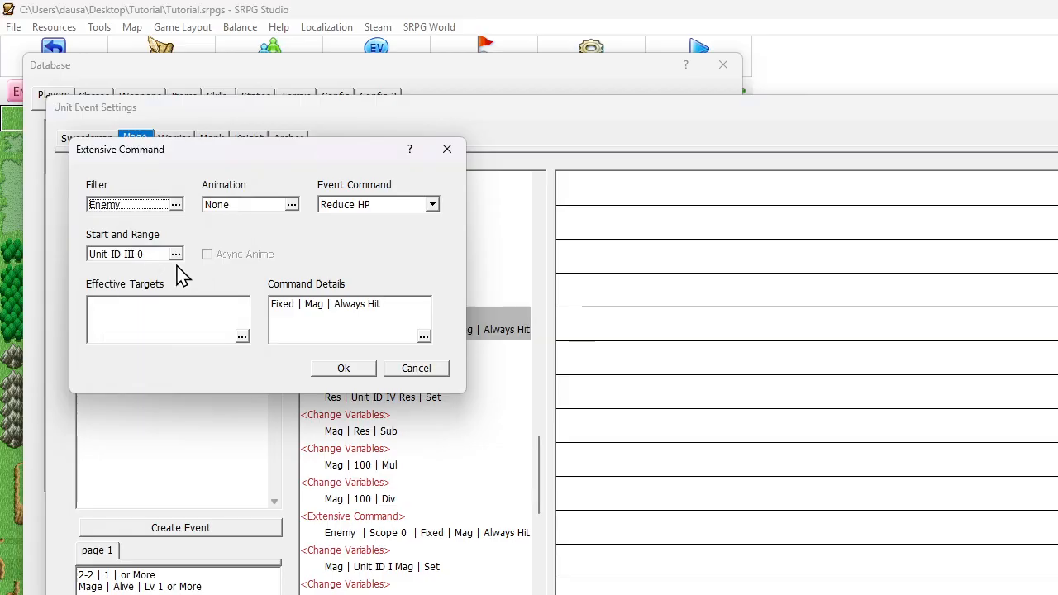
left_click(175, 254)
left_click(157, 248)
left_click(213, 248)
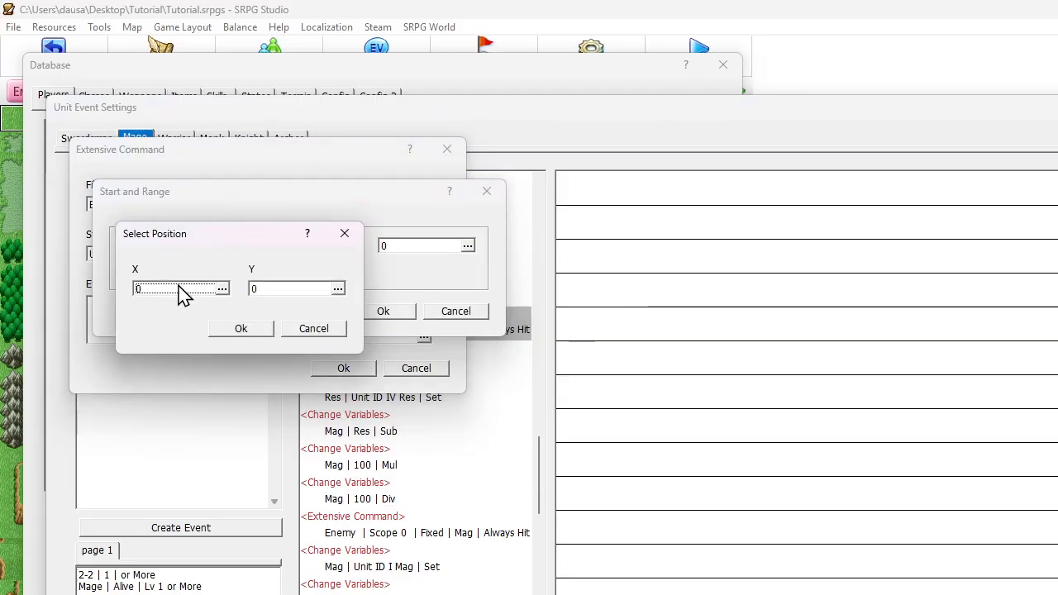
left_click(221, 288)
left_click(248, 364)
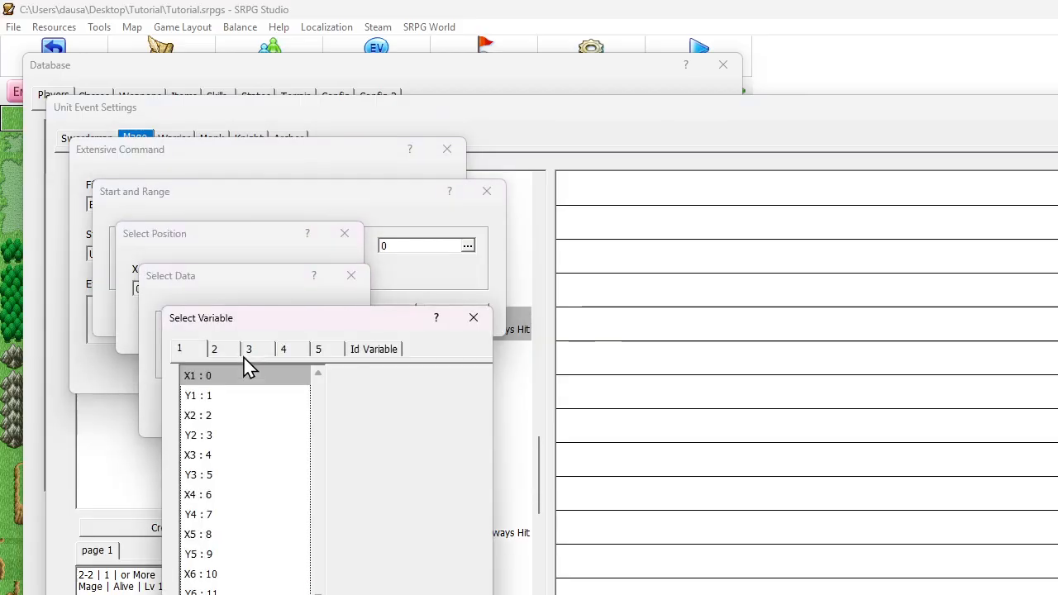
double_click(206, 456)
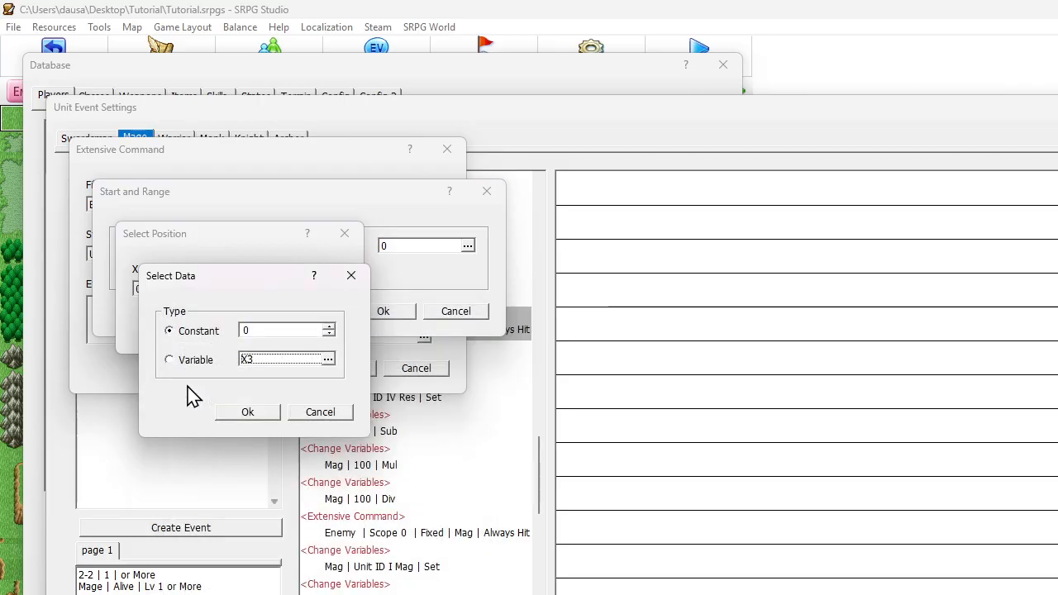
left_click(248, 412)
Take the Unit ID III start position's Y coordinate from variable Y3 and confirm the Extensive Command
left_click(295, 291)
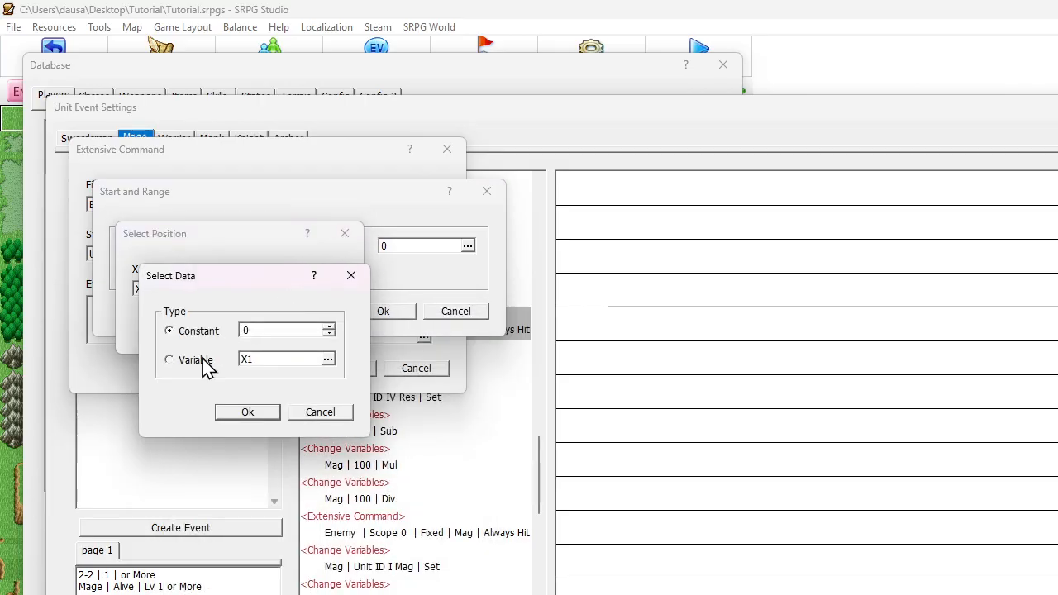
left_click(252, 365)
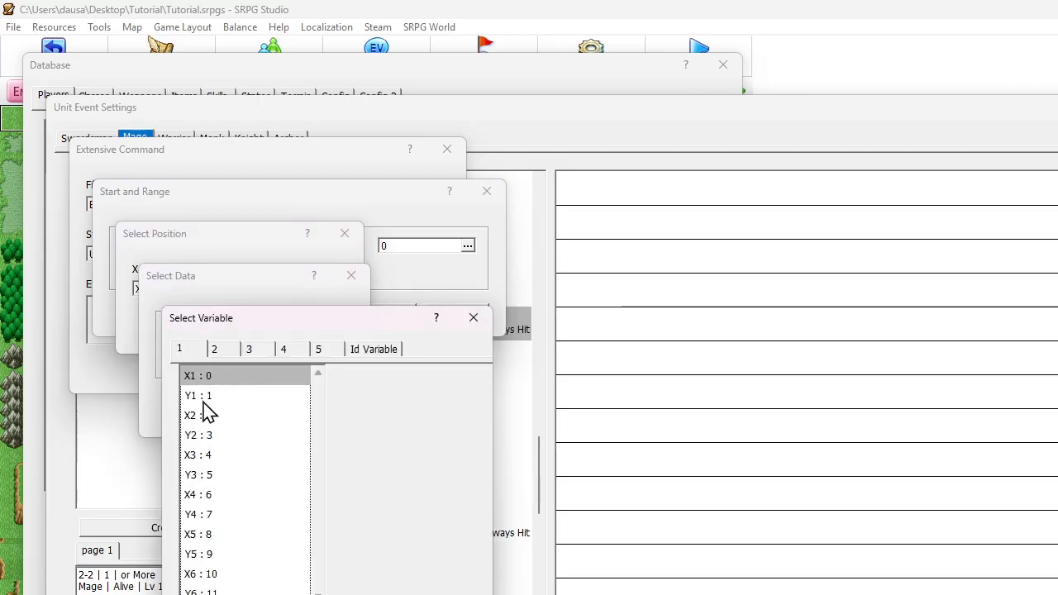
double_click(199, 477)
key("Return")
key("Return")
key("Return")
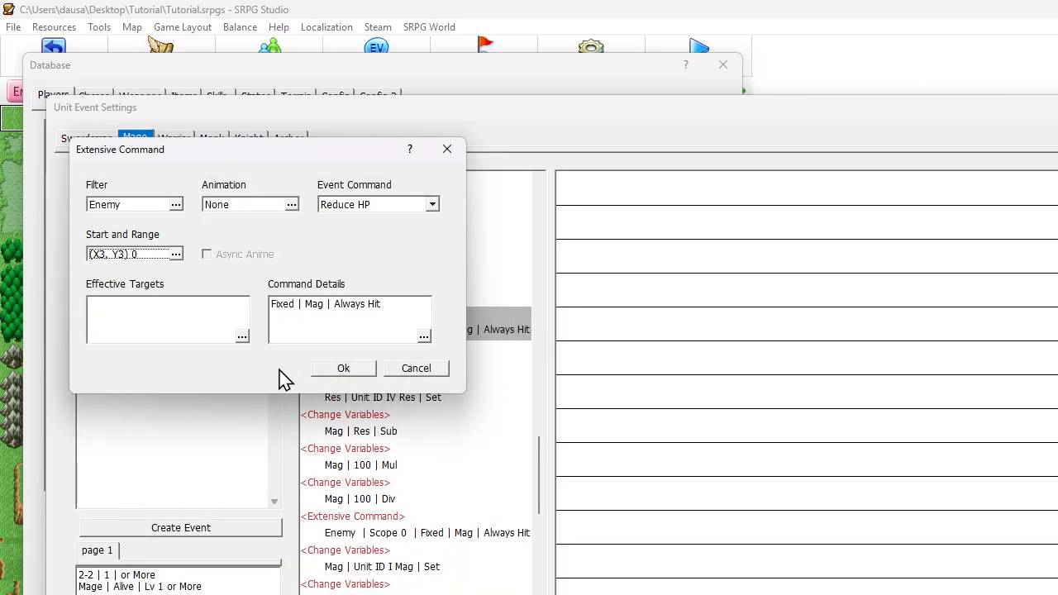
left_click(342, 369)
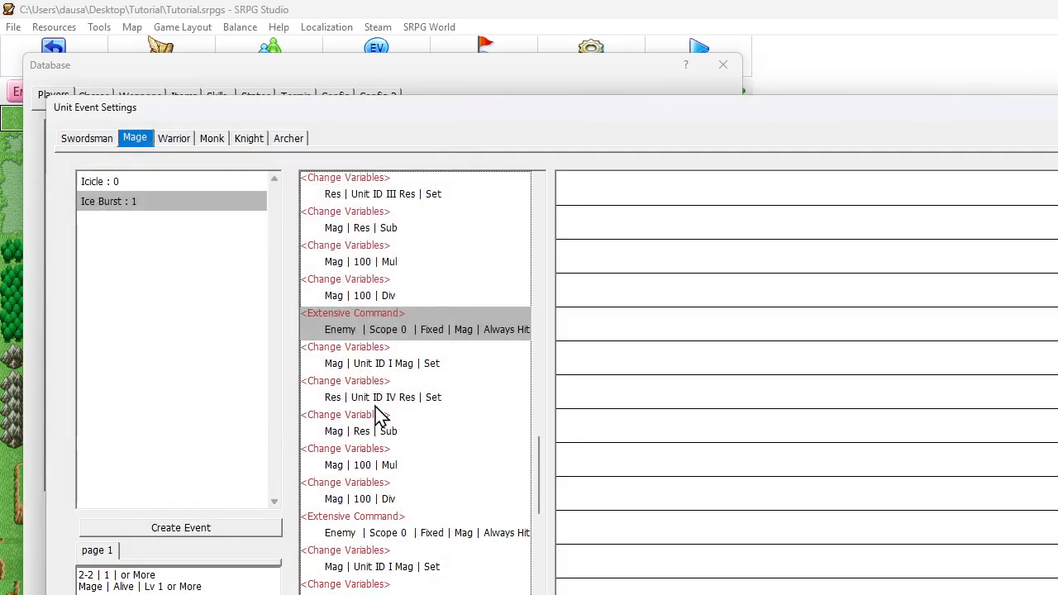
Switch the Unit ID IV Extensive Command's start to a map position with its X coordinate from variable X4
scroll(382, 413, "down", 3)
double_click(385, 363)
left_click(177, 254)
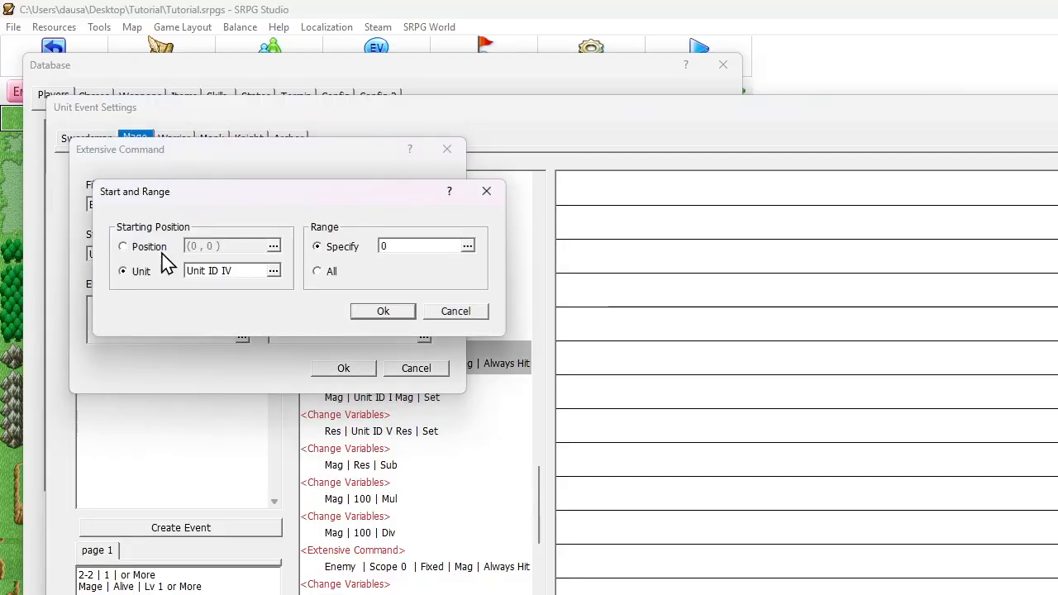
left_click(150, 248)
left_click(193, 245)
left_click(189, 289)
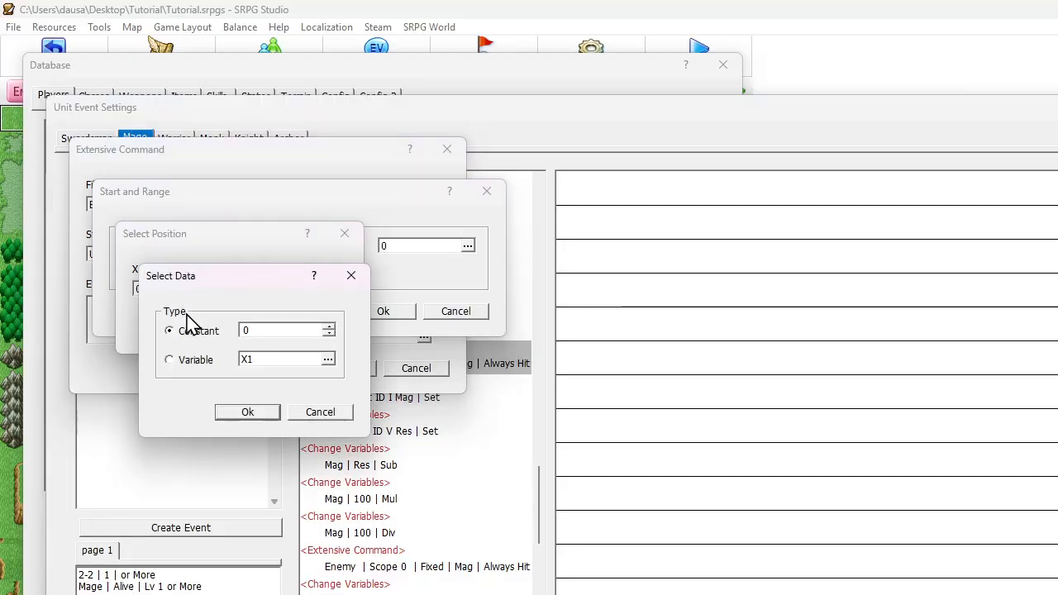
left_click(273, 363)
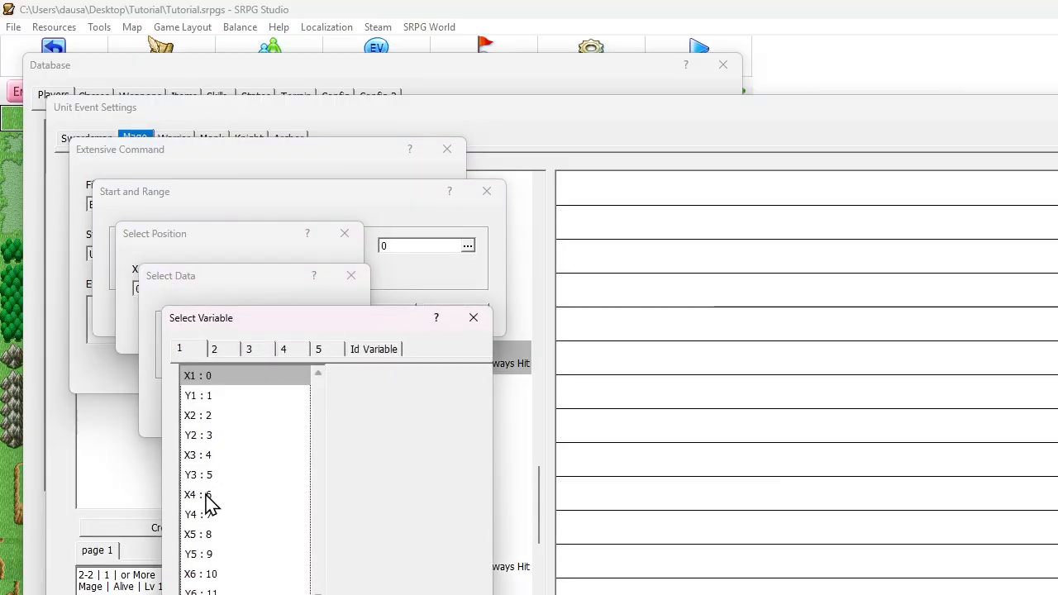
double_click(198, 495)
left_click(248, 411)
Take the Unit ID IV start position's Y coordinate from variable Y4 and confirm the Extensive Command
left_click(263, 289)
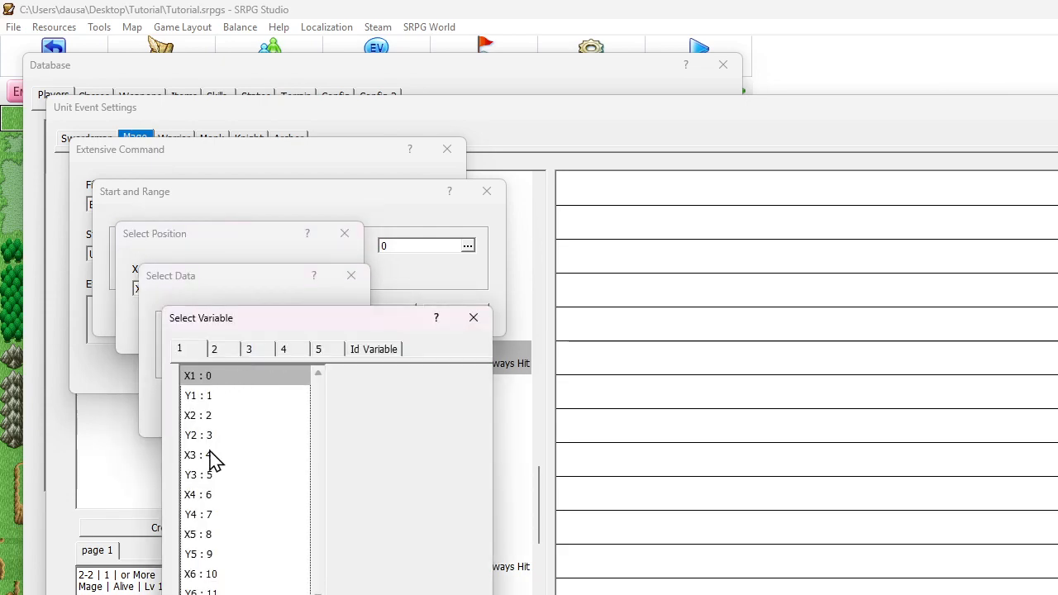
double_click(208, 514)
left_click(246, 415)
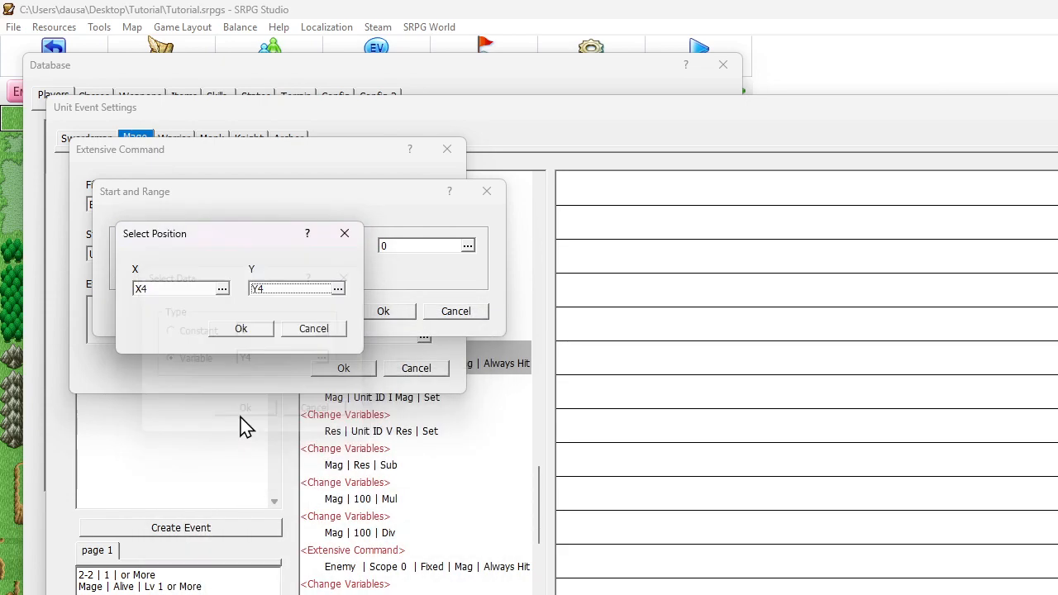
left_click(241, 329)
left_click(372, 314)
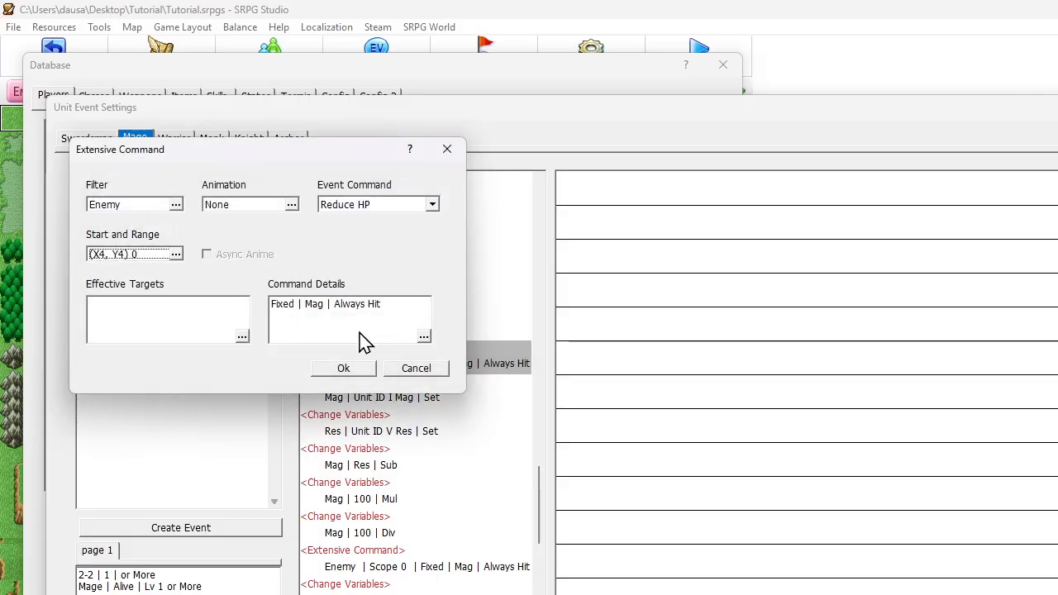
left_click(364, 368)
Switch the Unit ID V Extensive Command's start to a map position with its X coordinate from variable X5
scroll(372, 372, "down", 4)
double_click(406, 293)
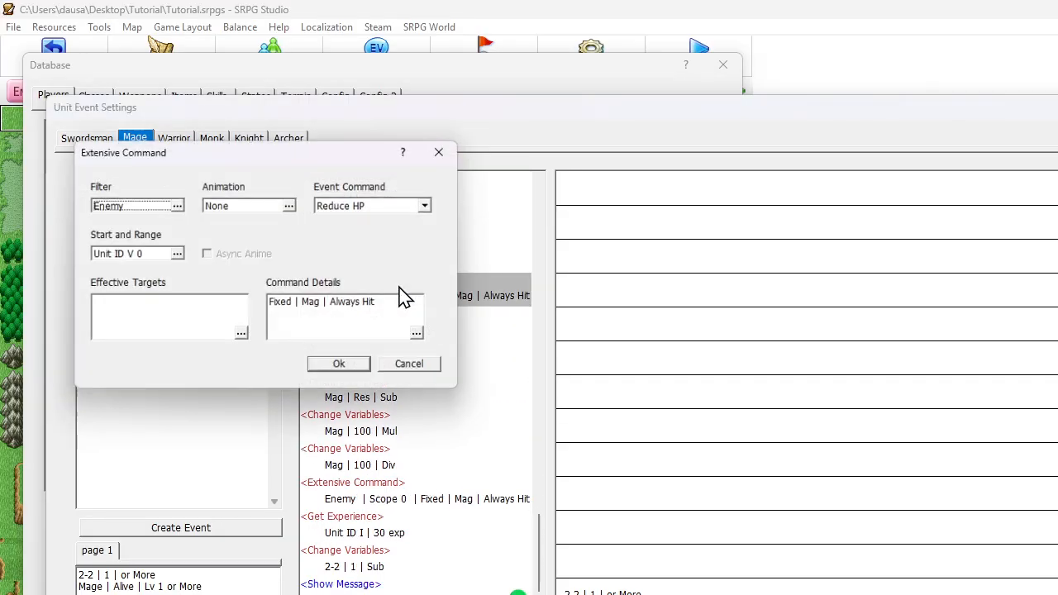
left_click(177, 254)
left_click(149, 247)
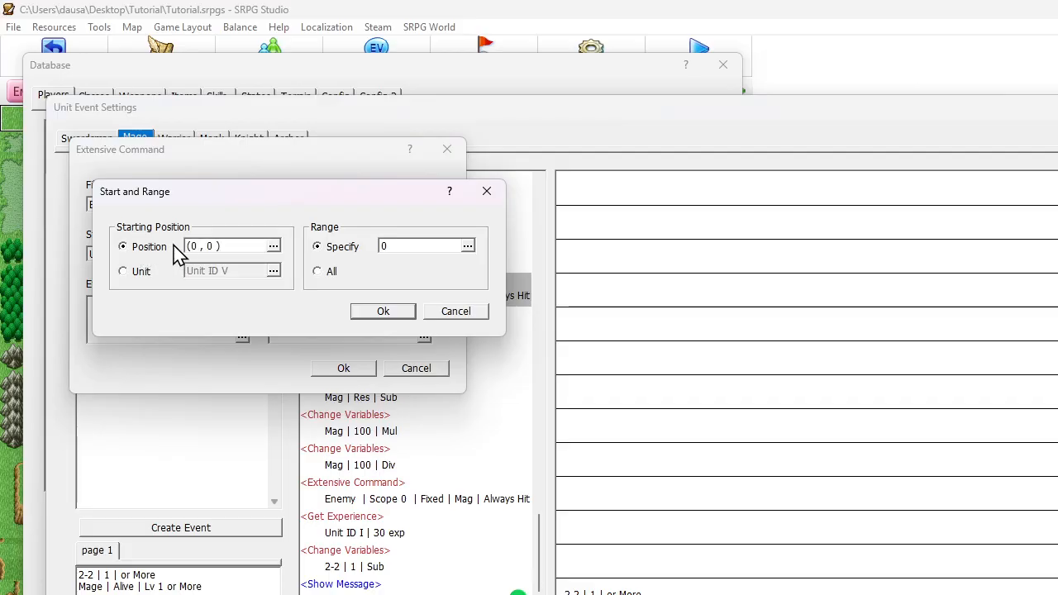
left_click(198, 247)
left_click(177, 291)
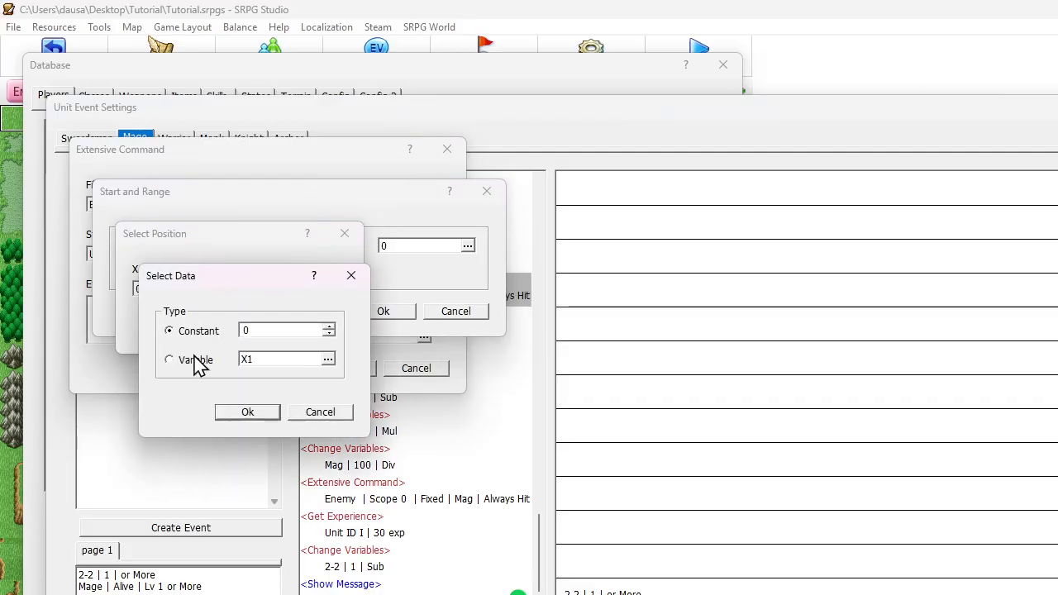
left_click(258, 362)
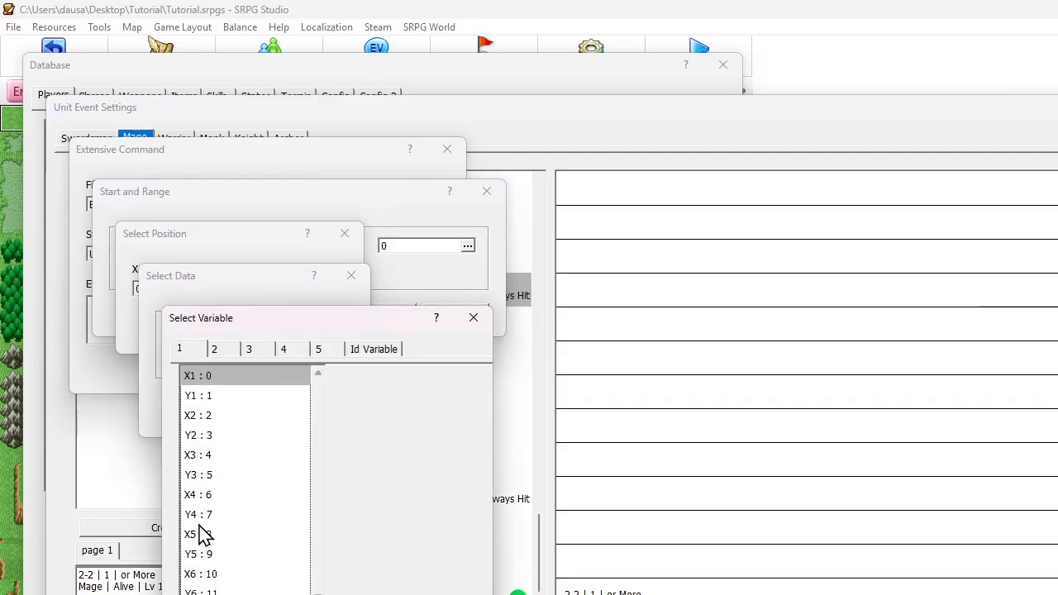
double_click(202, 535)
left_click(248, 413)
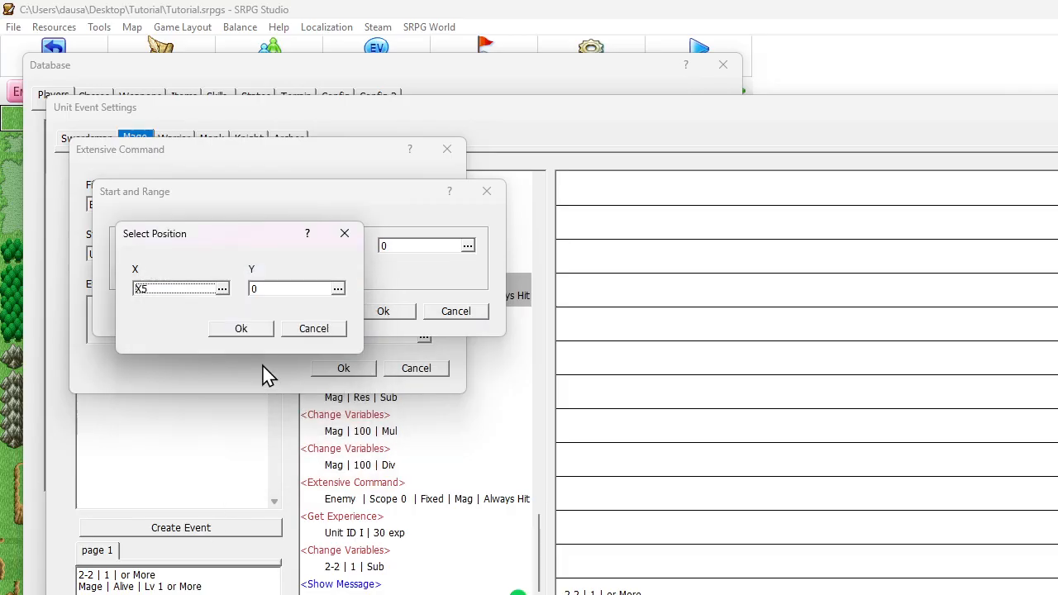
Take the Unit ID V start position's Y coordinate from variable Y5 and confirm the Extensive Command
left_click(277, 291)
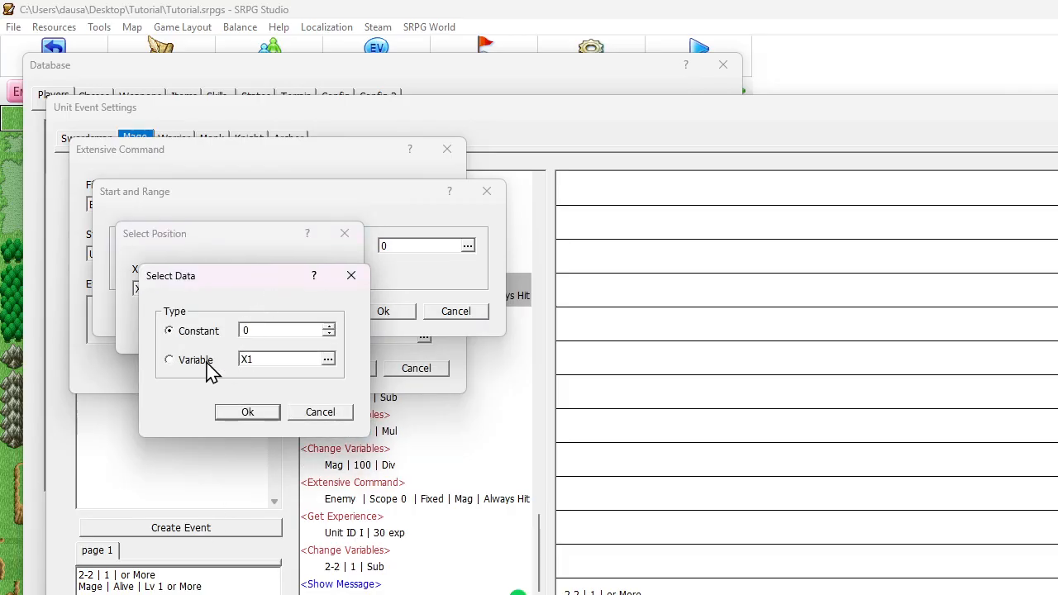
left_click(274, 364)
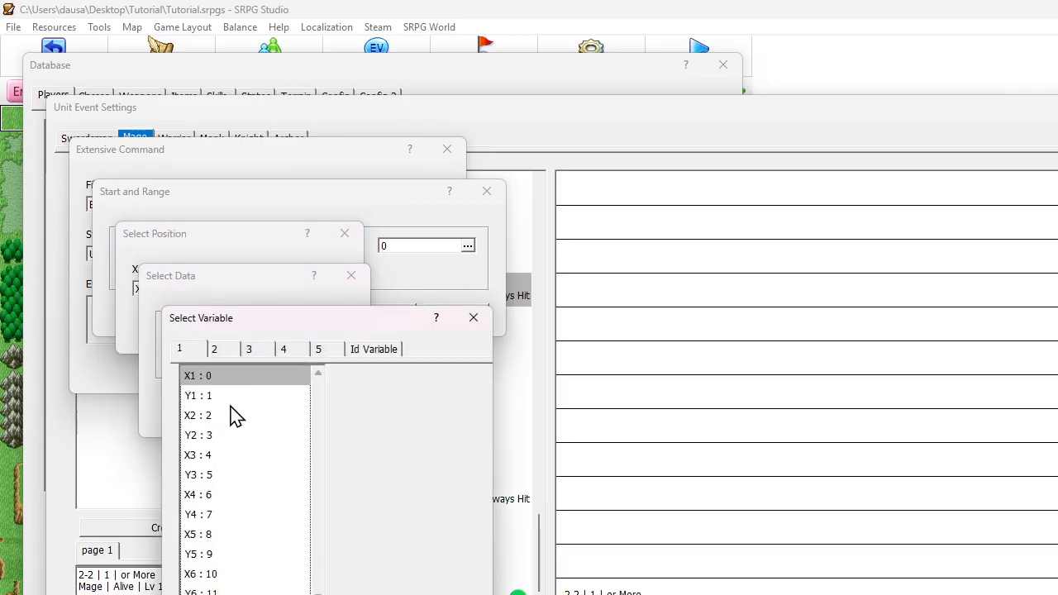
double_click(207, 555)
key("Return")
key("Return")
key("Return")
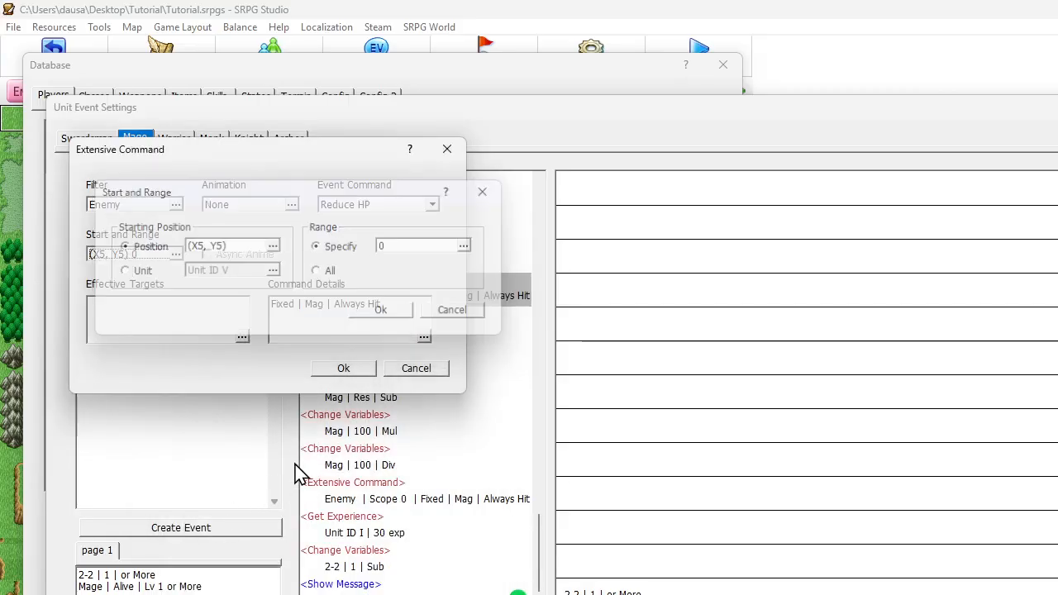
left_click(342, 374)
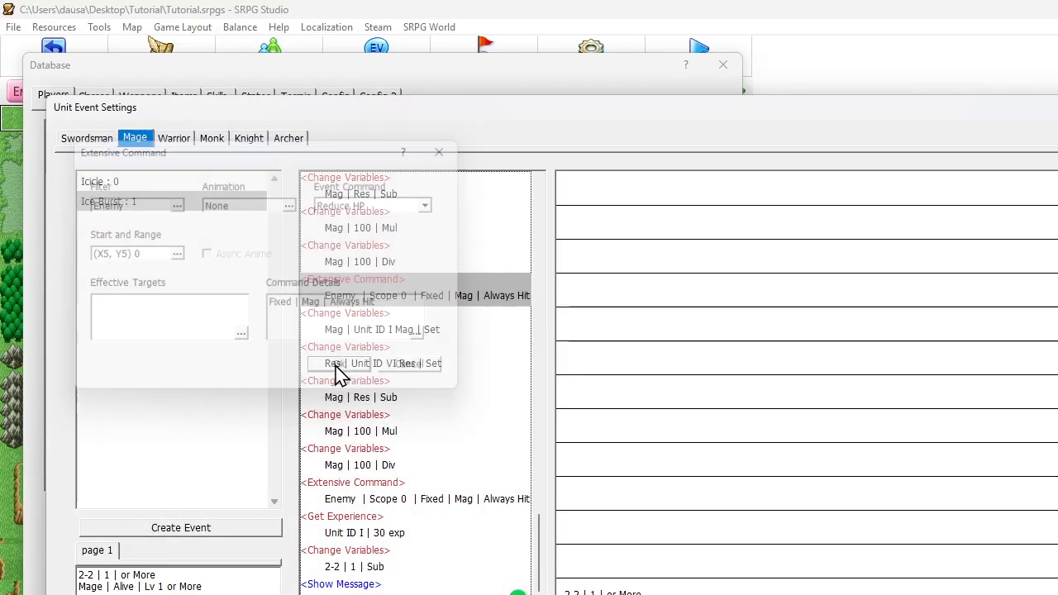
Switch the Unit ID VI Extensive Command's start to a map position with its X coordinate from variable X6
left_click(370, 500)
double_click(370, 500)
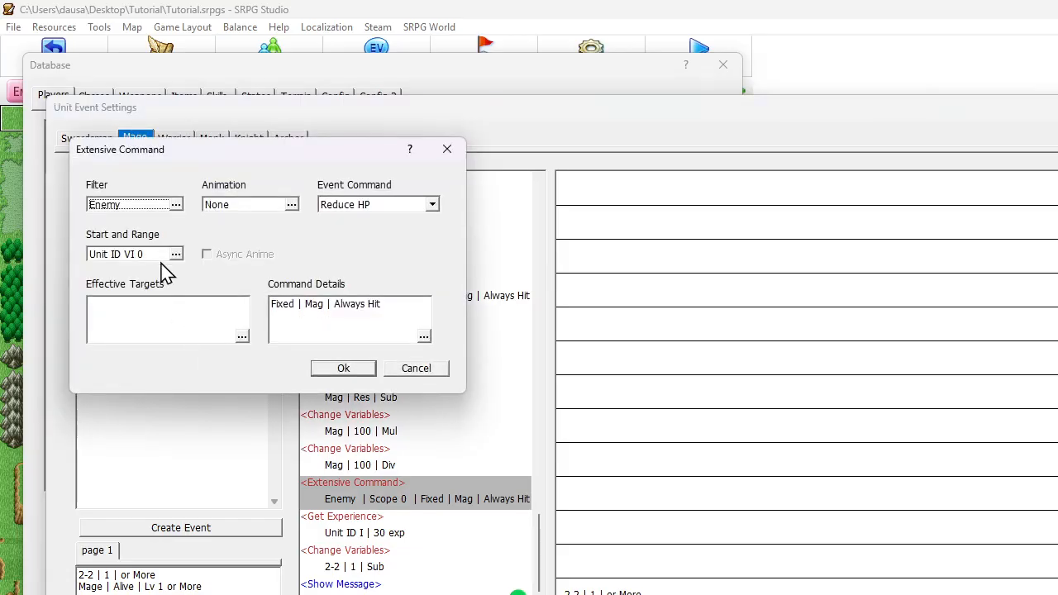
left_click(174, 253)
left_click(157, 248)
left_click(192, 249)
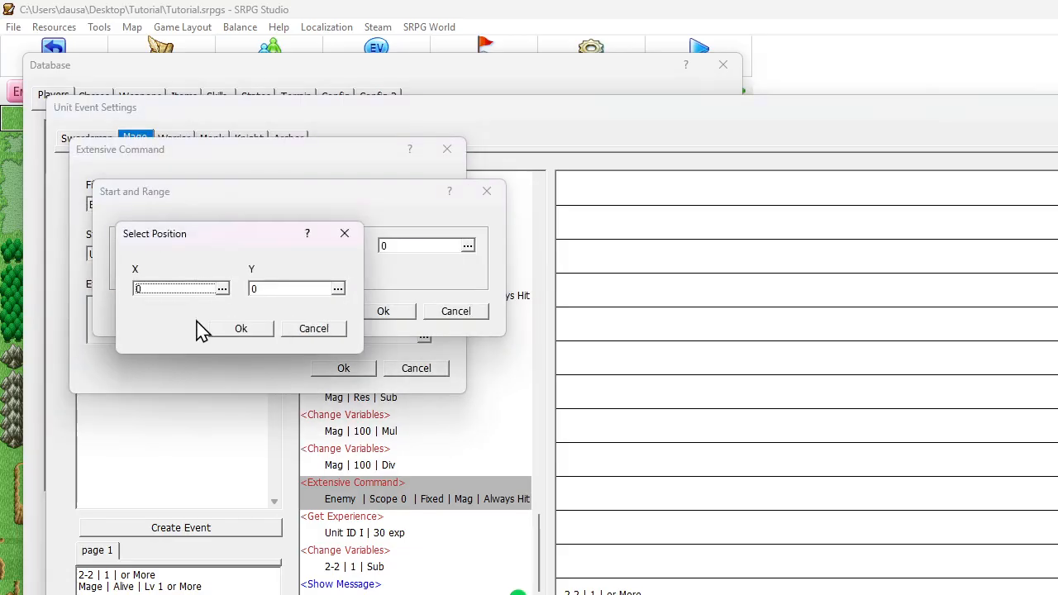
left_click(186, 291)
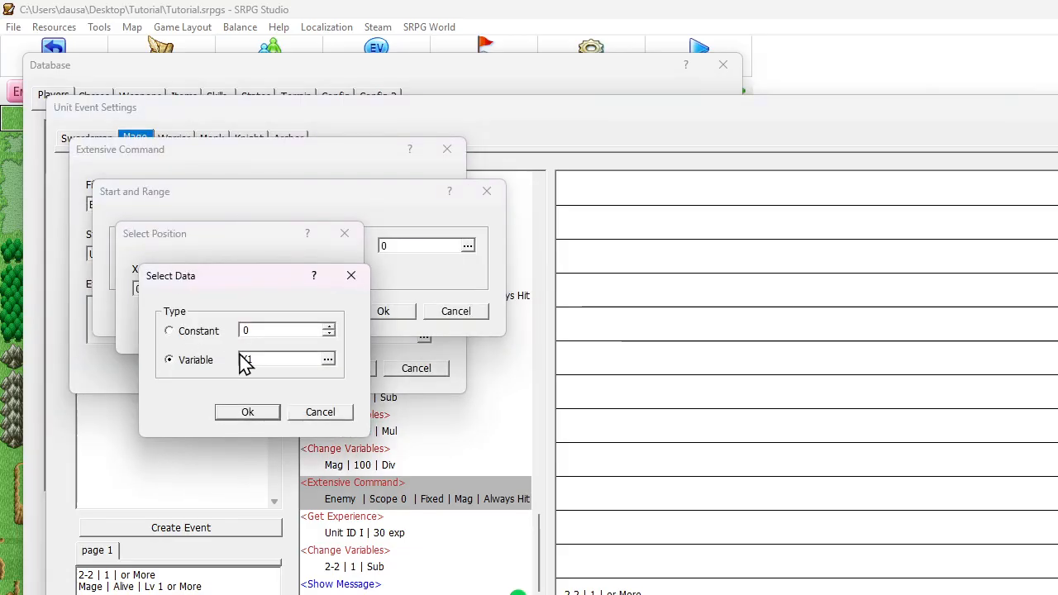
left_click(245, 363)
double_click(200, 574)
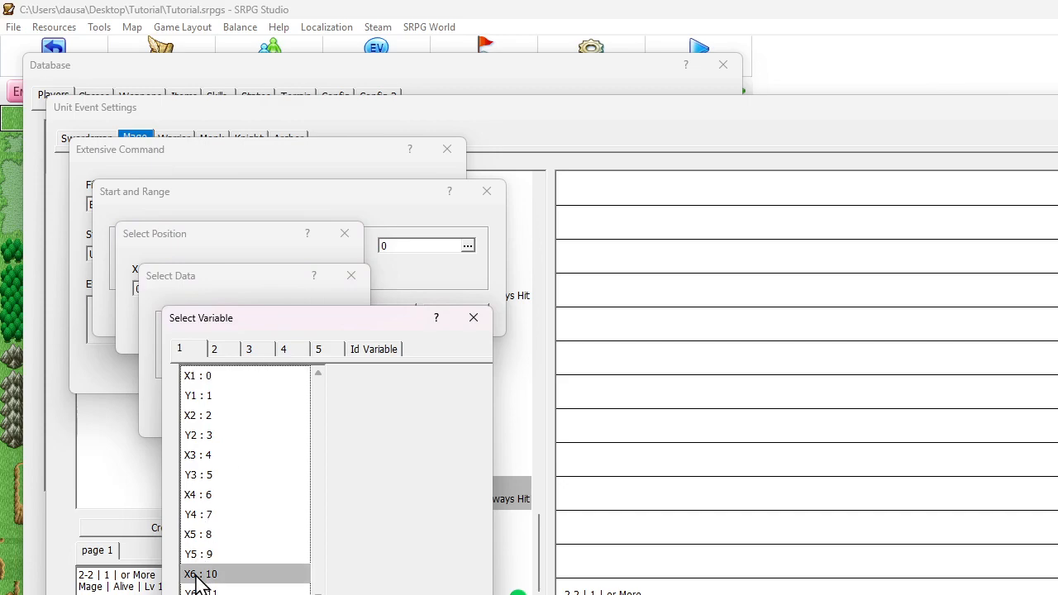
left_click(245, 412)
Take the Unit ID VI start position's Y coordinate from variable Y6 and confirm the Extensive Command
left_click(267, 293)
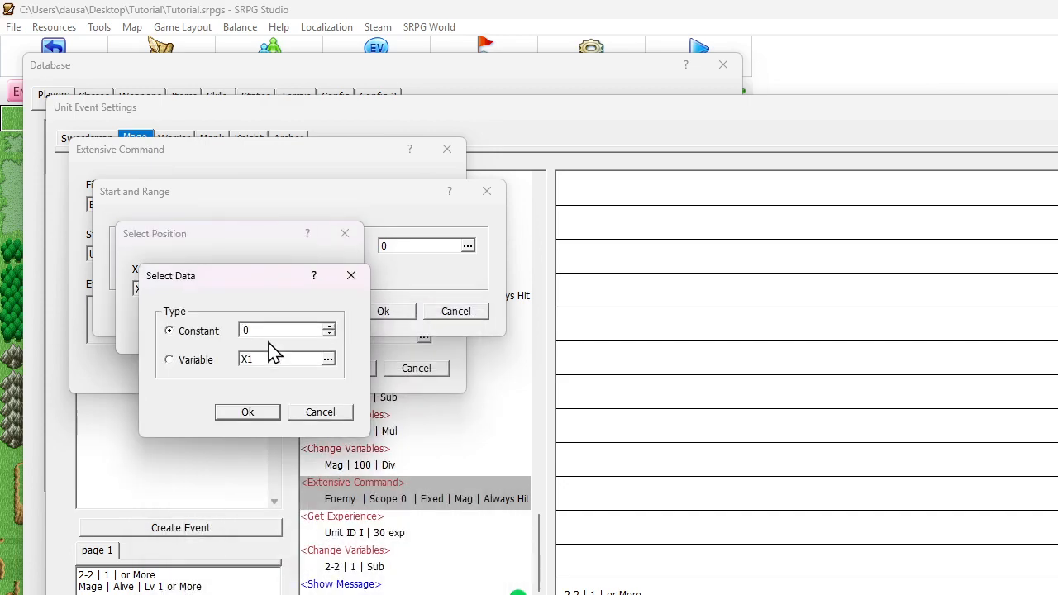
left_click(264, 362)
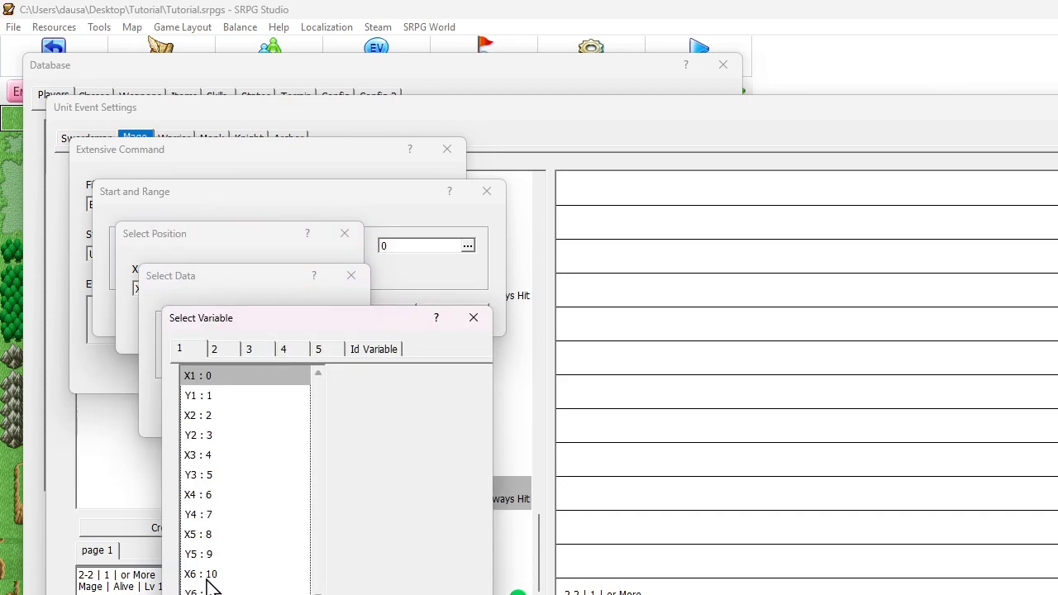
double_click(205, 590)
left_click(175, 359)
left_click(250, 423)
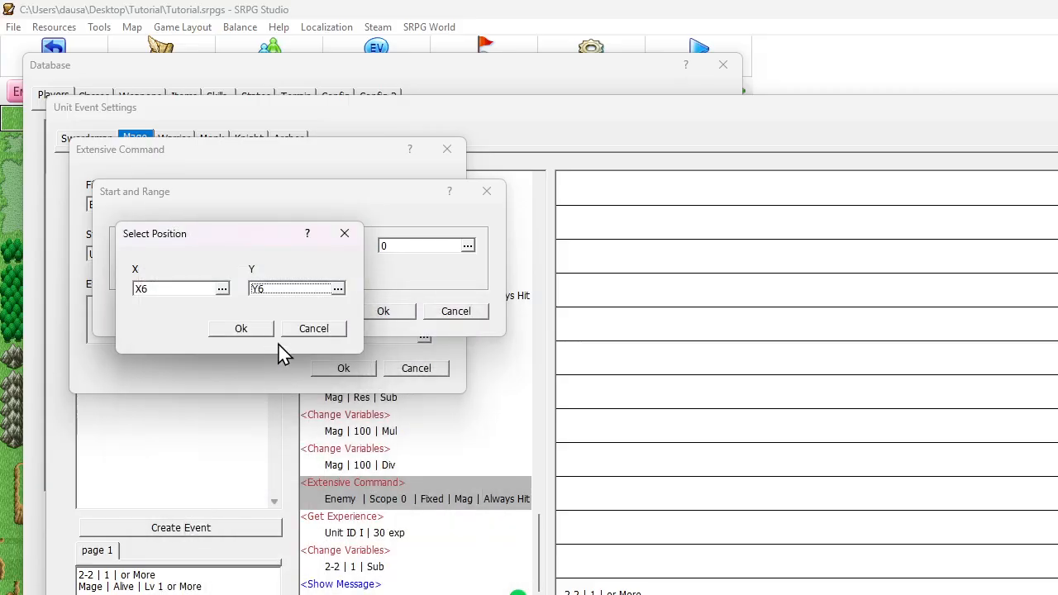
left_click(266, 331)
left_click(380, 310)
left_click(365, 370)
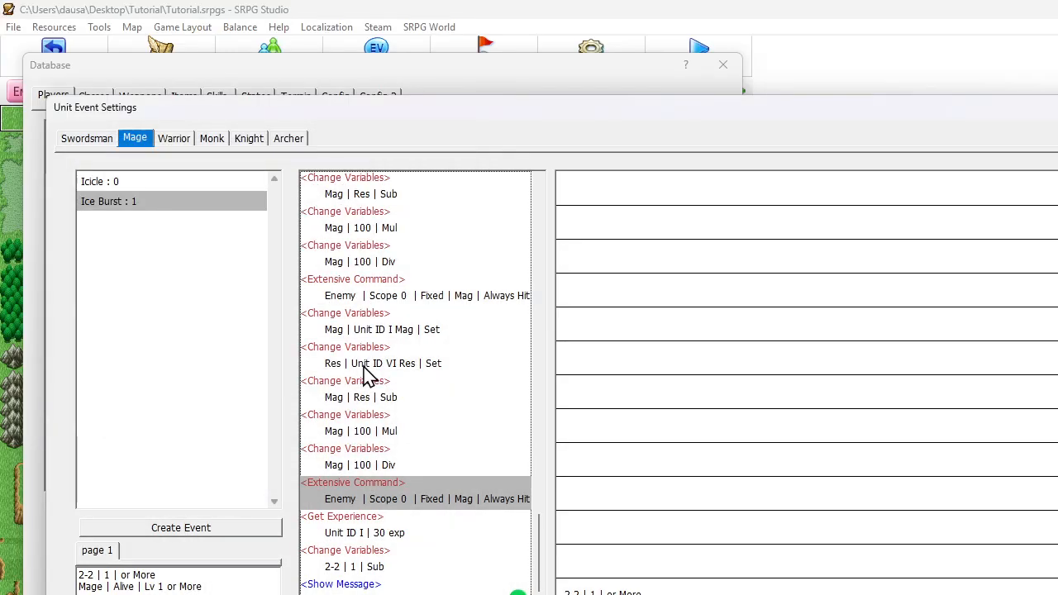
Review Ice Burst's per-unit damage blocks and the targeting commands that precede its casting choice
key("ctrl+v")
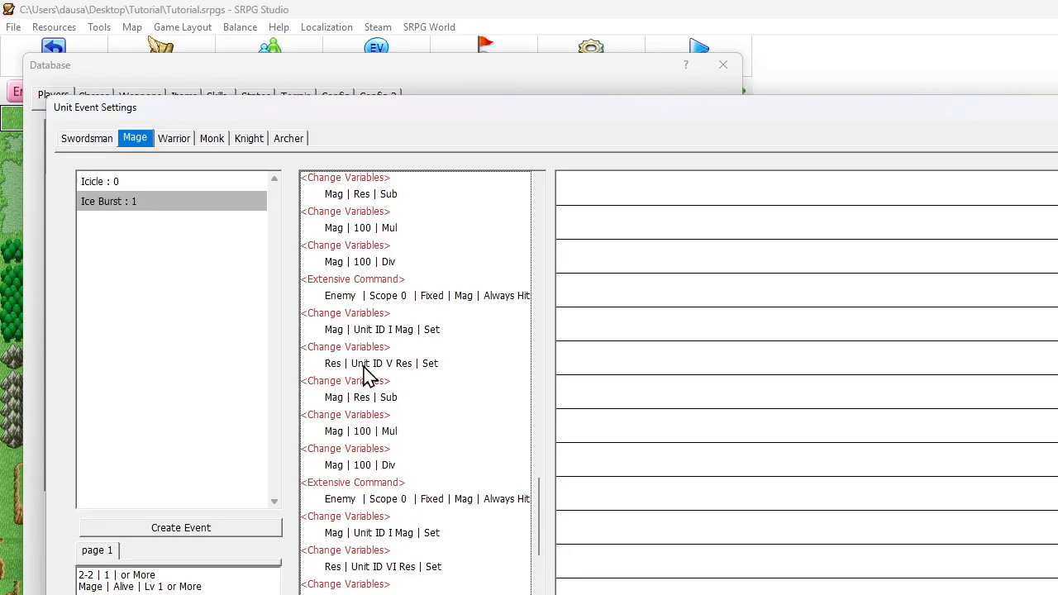
scroll(368, 376, "down", 1)
scroll(368, 377, "down", 7)
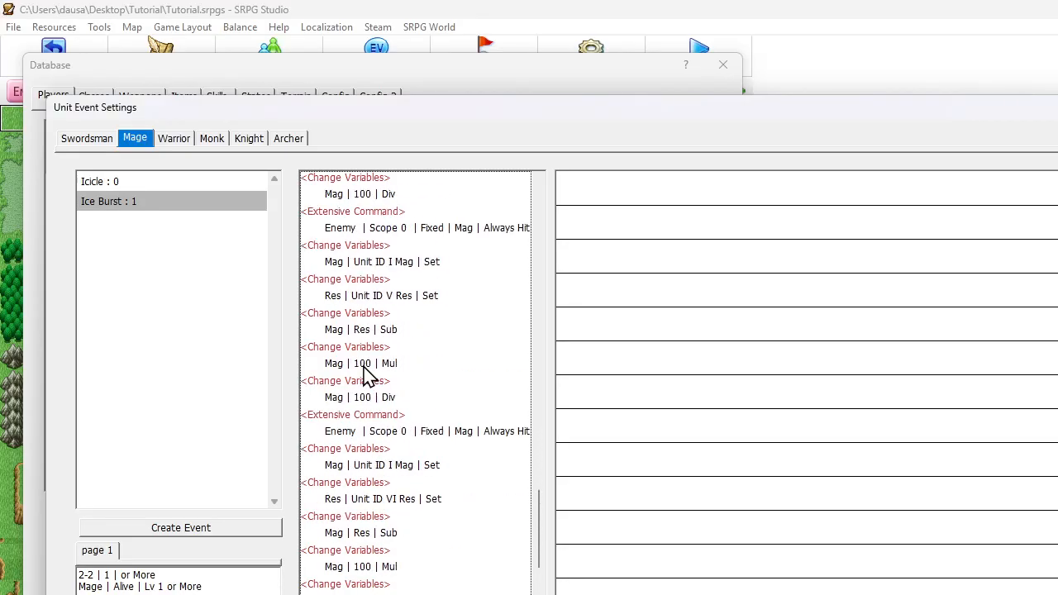
scroll(368, 376, "up", 4)
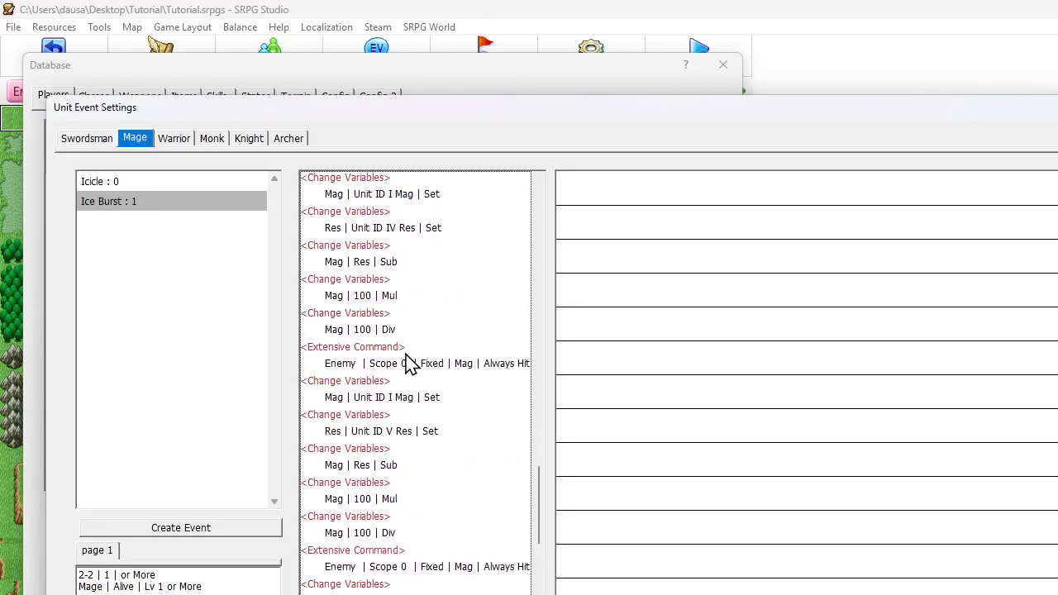
left_click(411, 364)
key("ctrl+v")
scroll(411, 364, "up", 8)
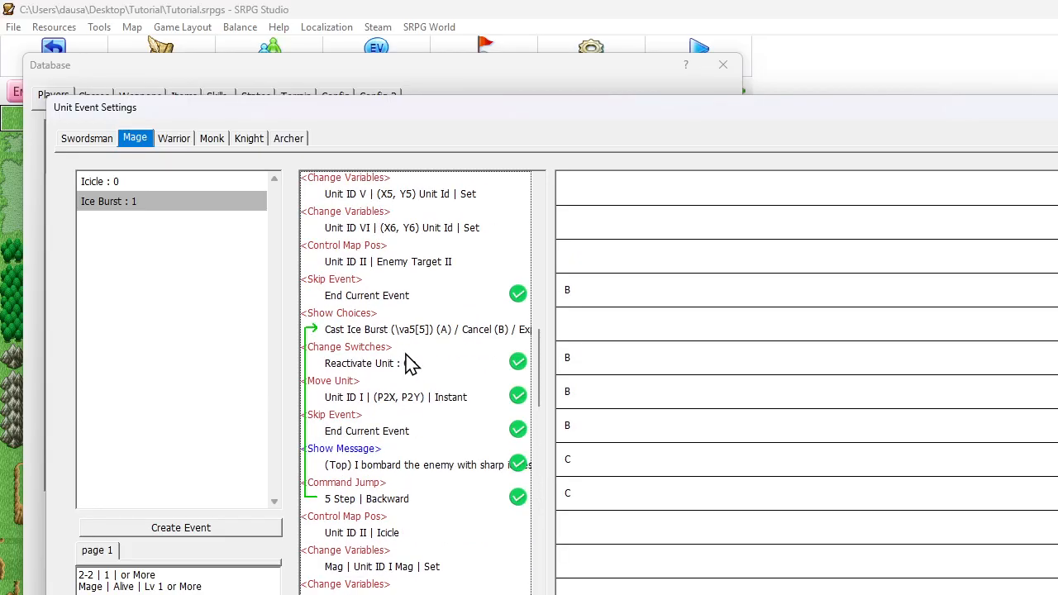
scroll(411, 364, "up", 4)
Switch the Enemy Target II Control Map Pos command to a specified position with its X coordinate from variable X2
double_click(379, 446)
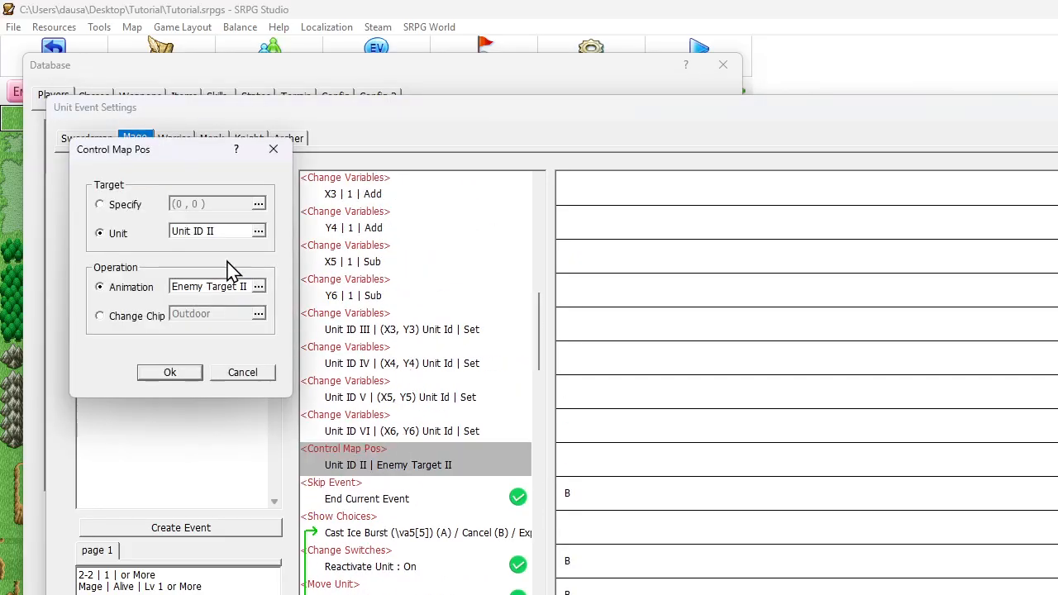
left_click(126, 209)
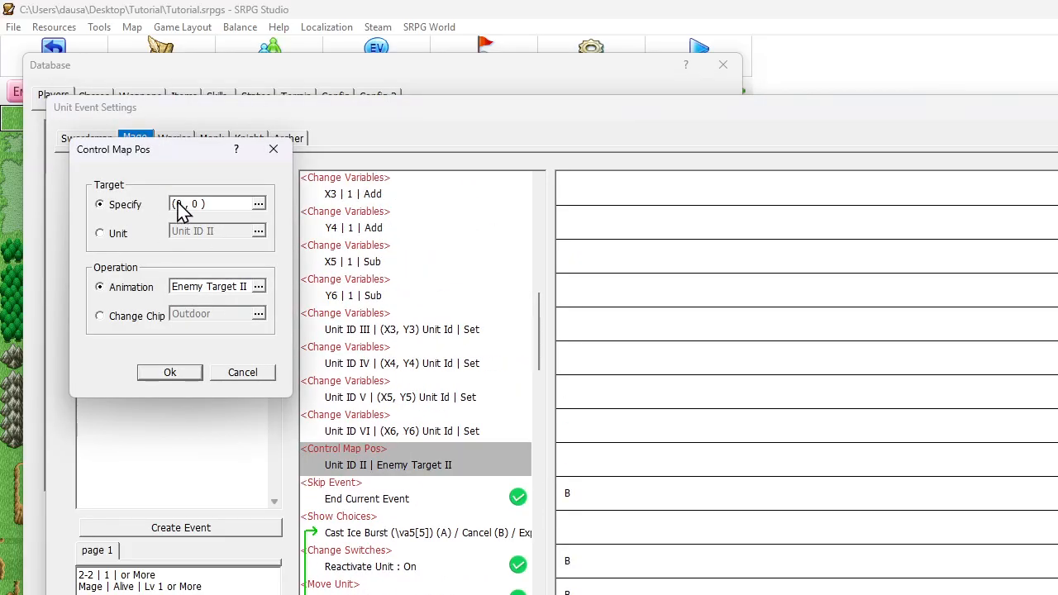
left_click(182, 207)
left_click(156, 250)
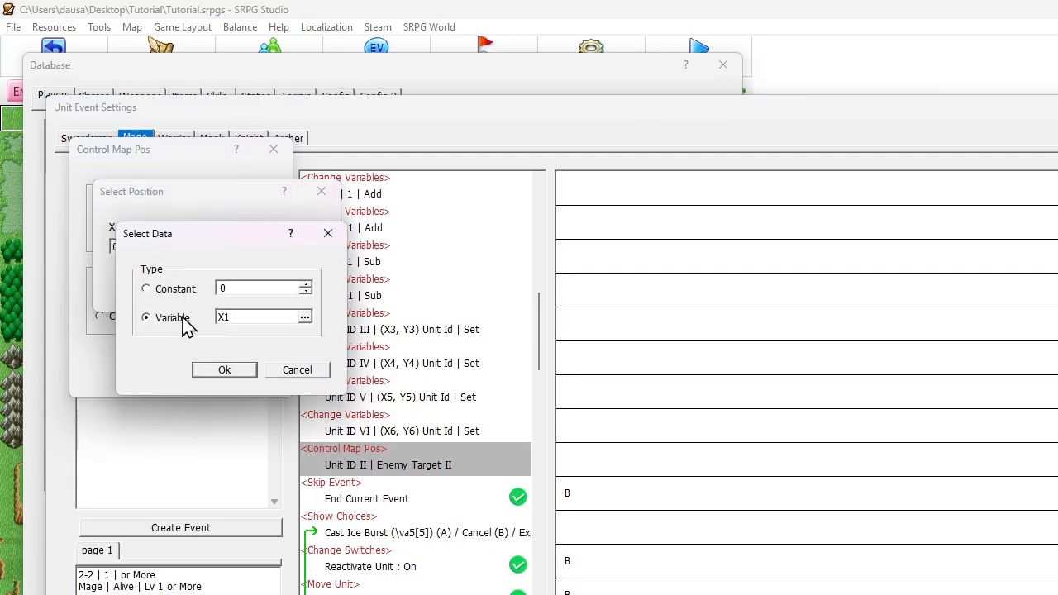
left_click(248, 319)
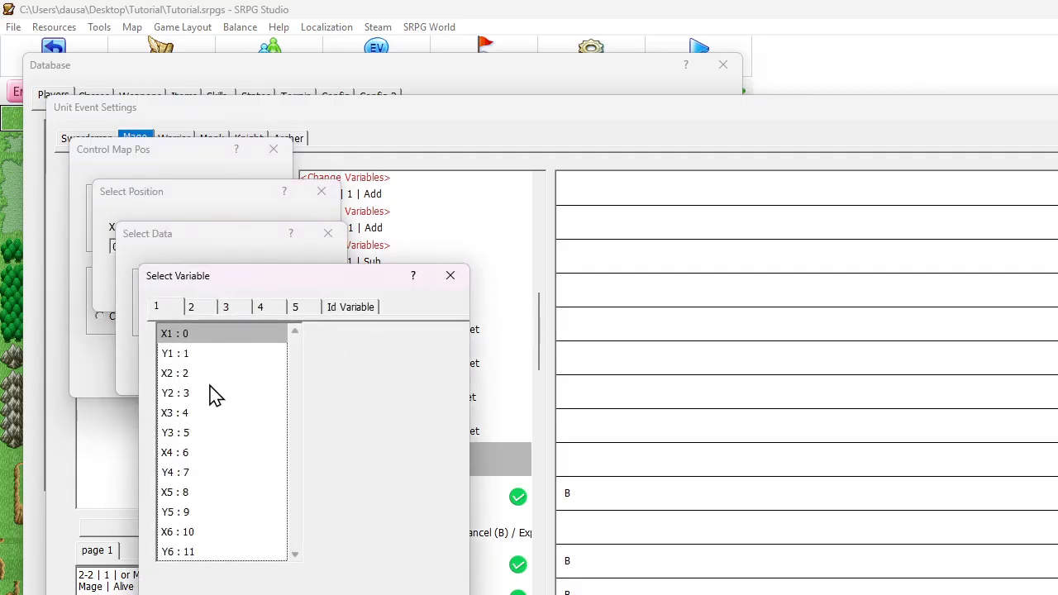
double_click(189, 535)
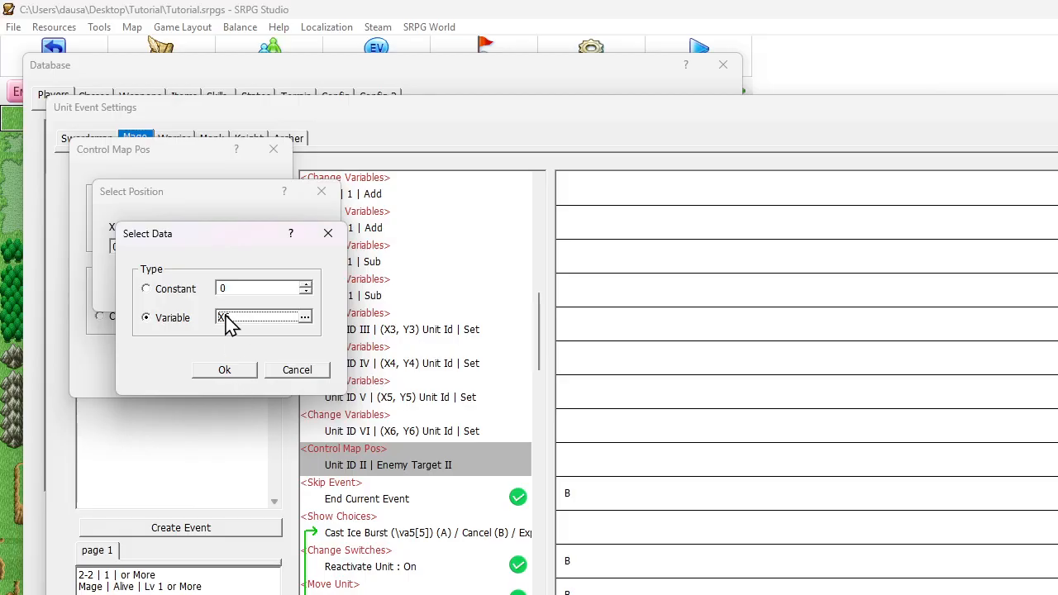
left_click(229, 322)
double_click(189, 373)
left_click(203, 372)
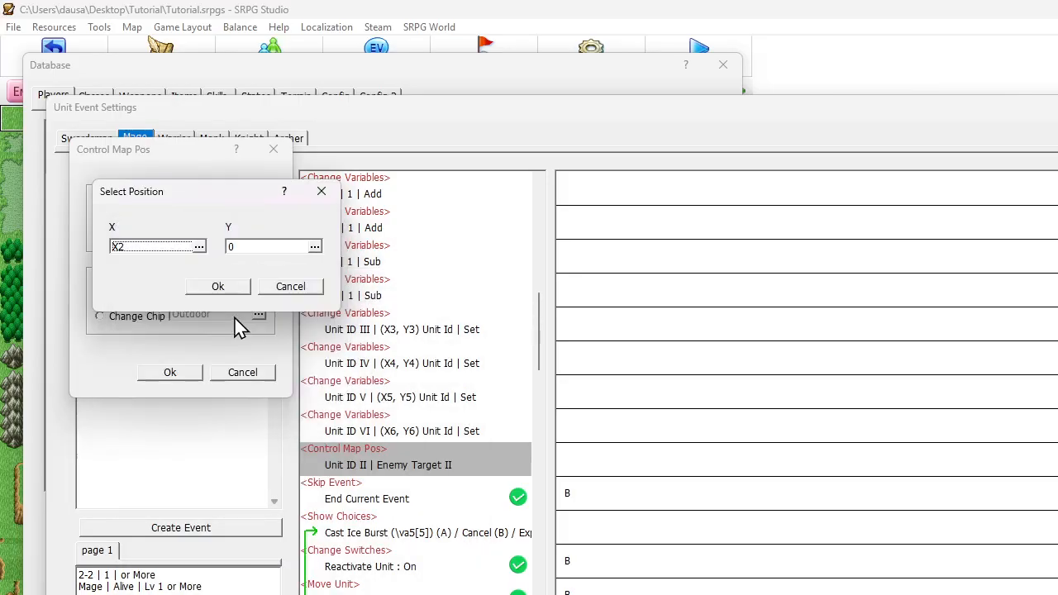
Take the Enemy Target II animation position's Y coordinate from variable Y2
left_click(248, 246)
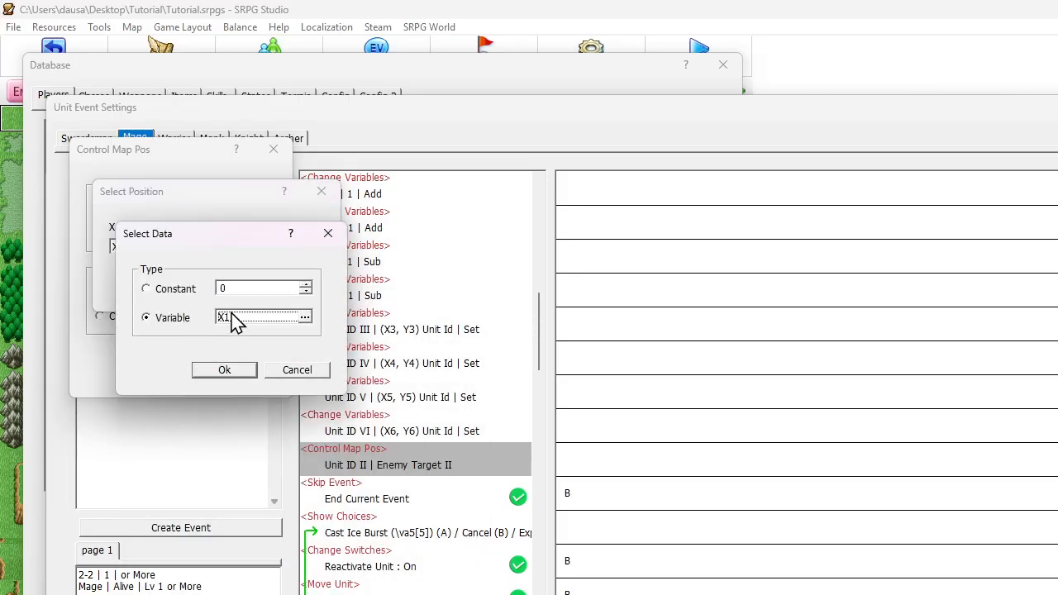
left_click(236, 323)
double_click(166, 399)
key("Return")
key("Return")
key("Return")
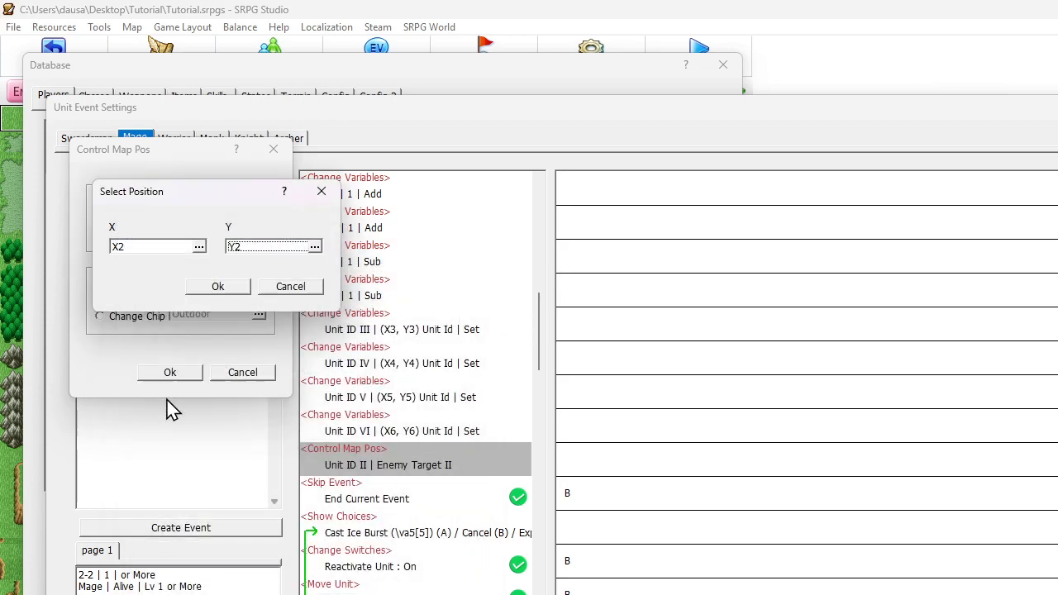
Confirm the target animation position, then switch the Icicle Control Map Pos command to a specified position with X from variable X2
scroll(348, 389, "down", 6)
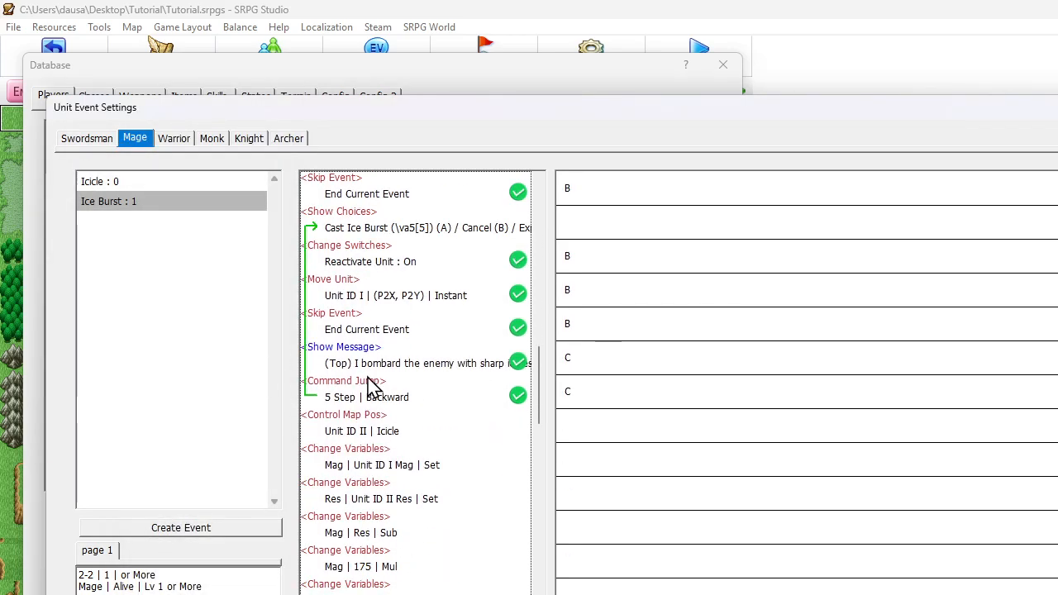
double_click(381, 431)
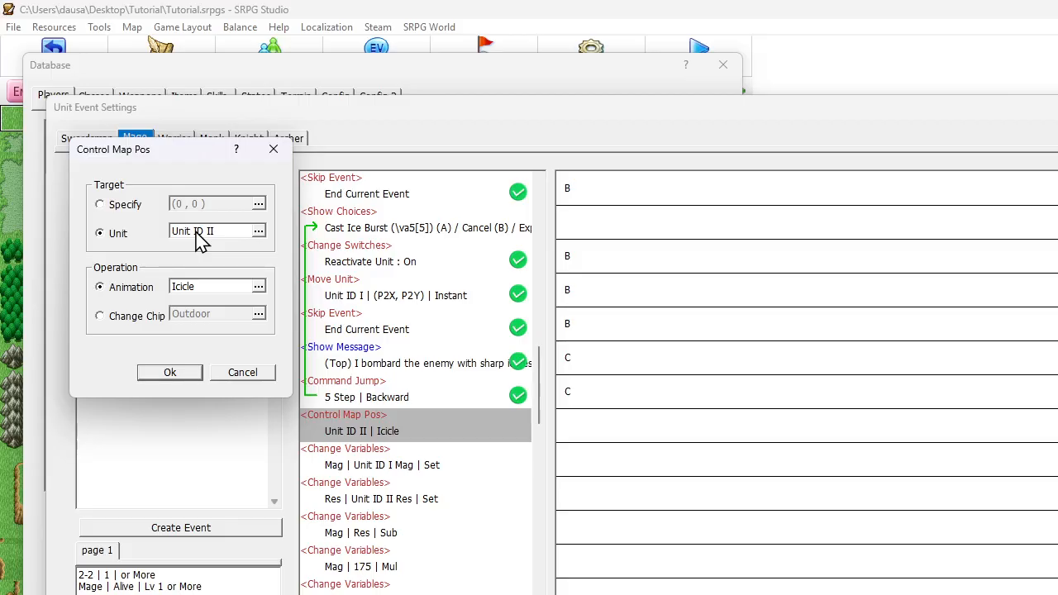
left_click(125, 205)
left_click(259, 204)
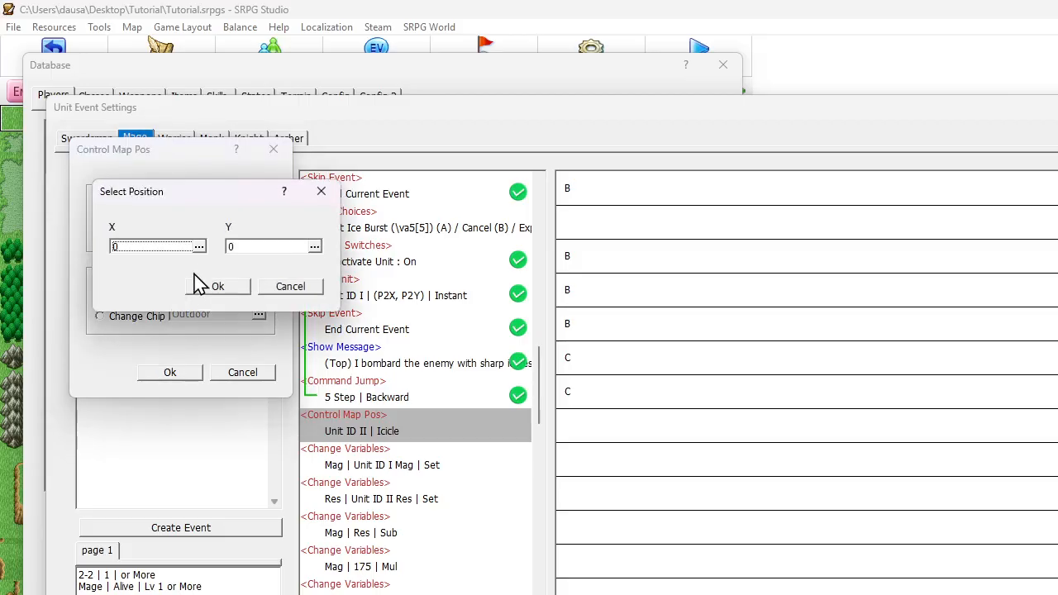
left_click(154, 246)
left_click(192, 318)
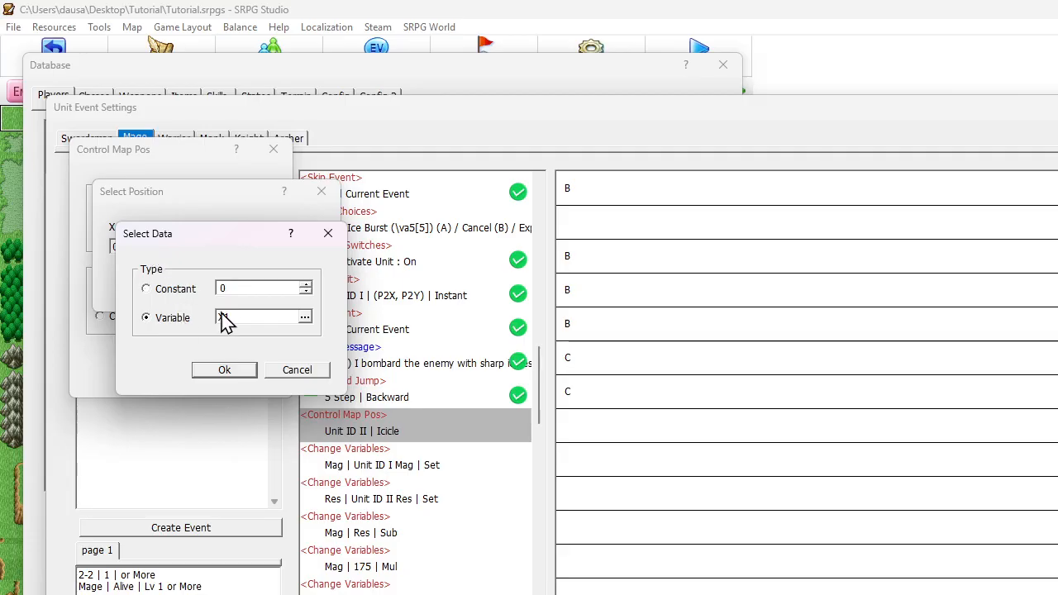
left_click(226, 320)
double_click(196, 371)
key("Return")
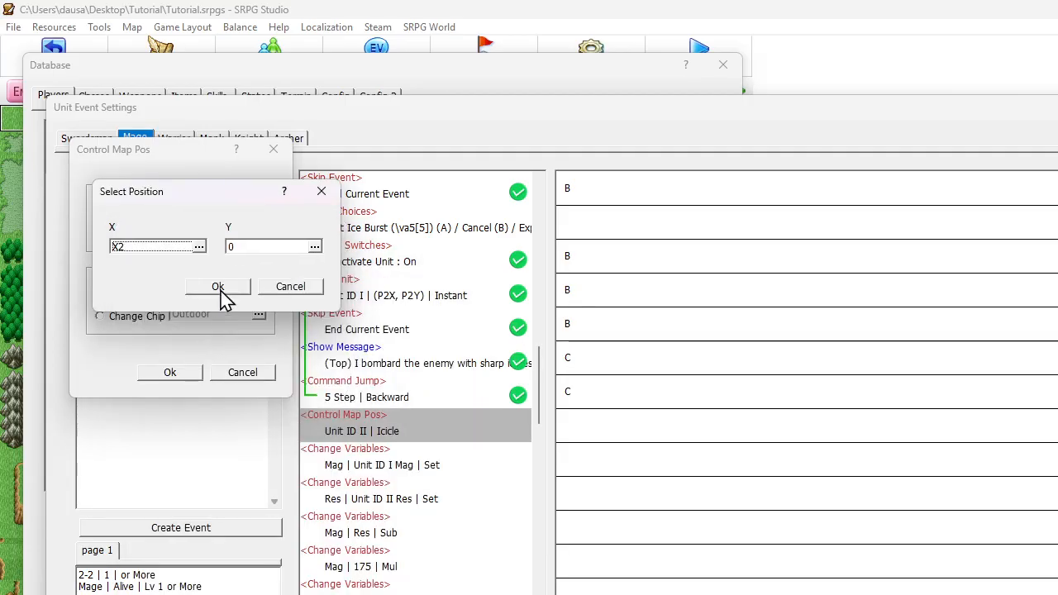
Take the Icicle animation position's Y coordinate from variable Y2 and confirm the Mage's unit event and database changes
left_click(236, 248)
left_click(220, 319)
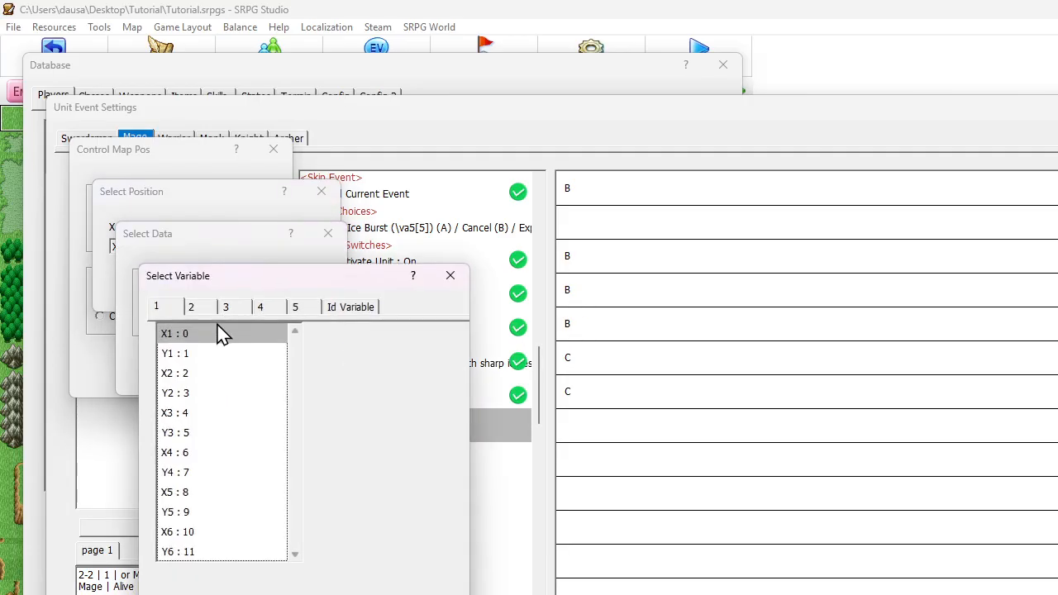
double_click(179, 394)
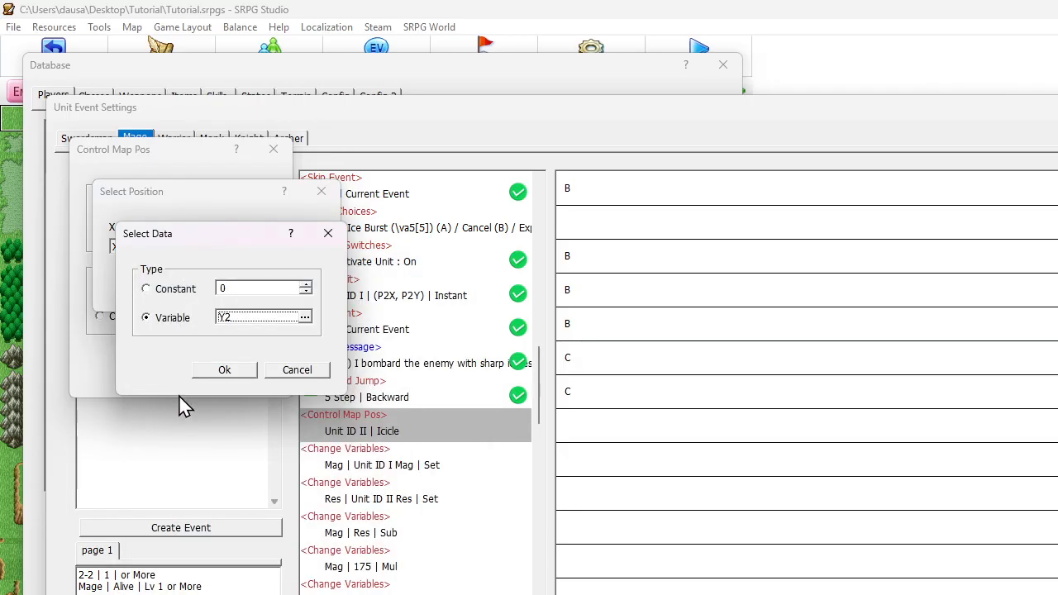
left_click(215, 376)
key("Return")
key("Return")
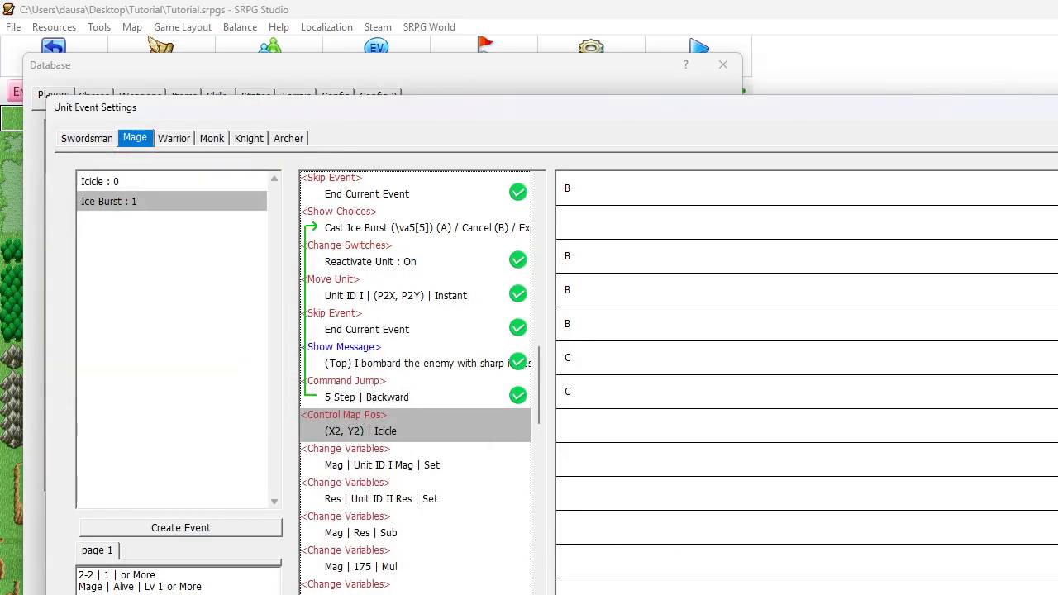
key("Return")
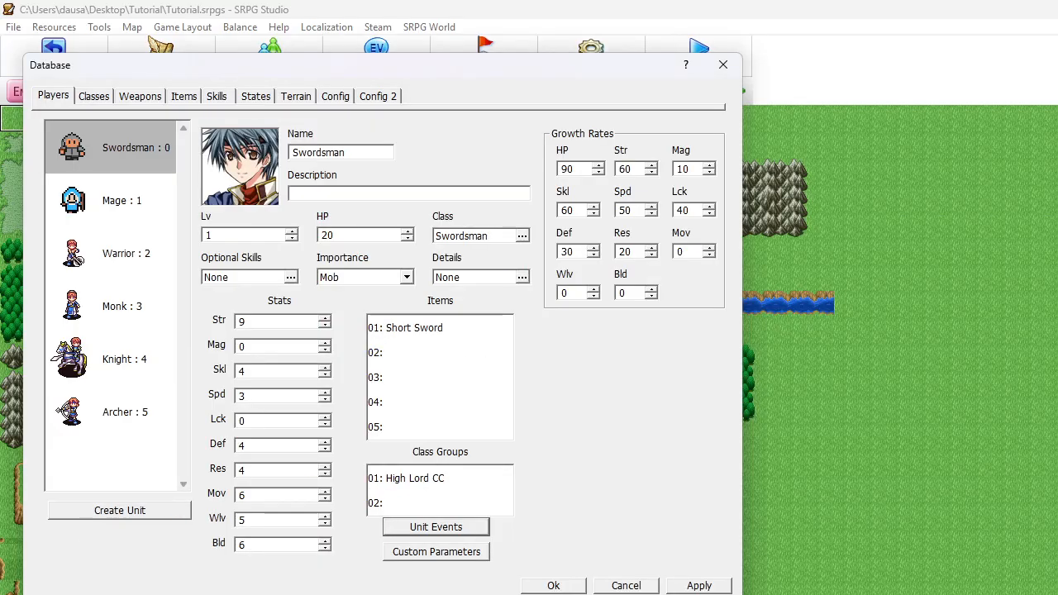
left_click(581, 586)
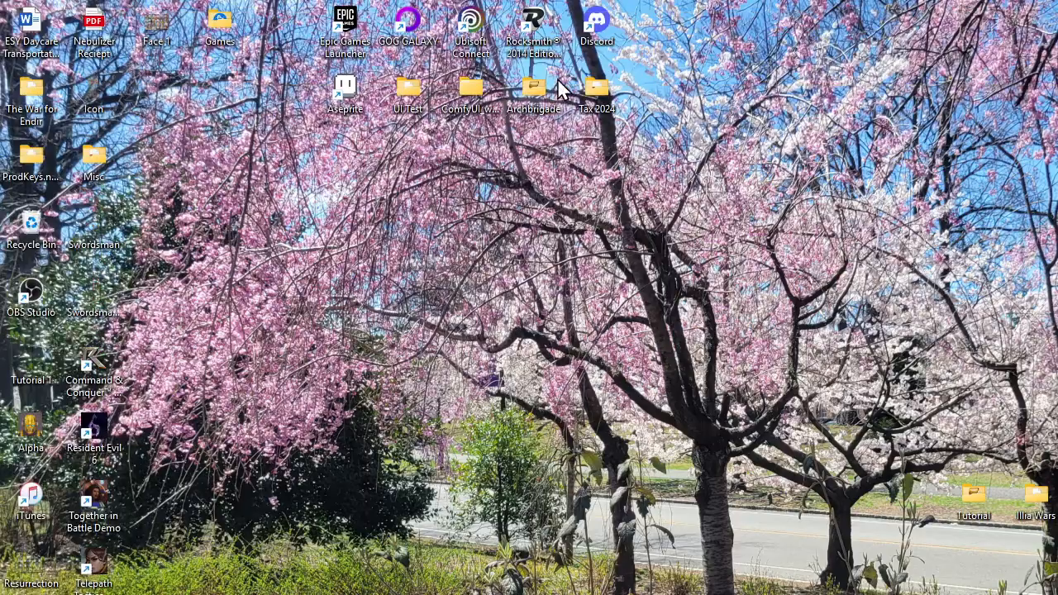
Copy the Ice Burst image from the Archbrigade project's Graphics\effect folder
double_click(534, 90)
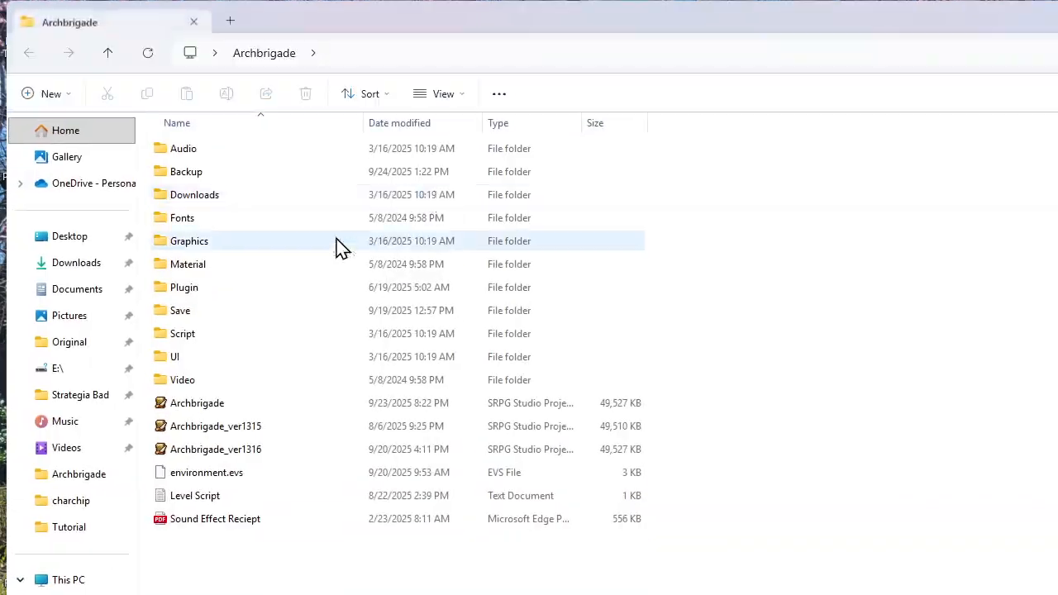
double_click(211, 245)
double_click(208, 244)
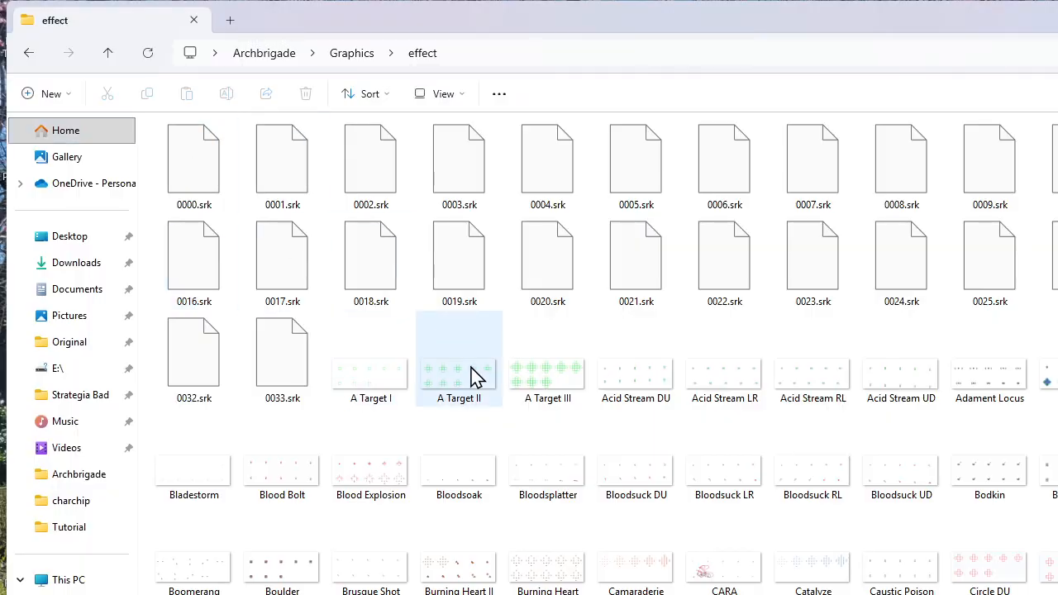
left_click(439, 374)
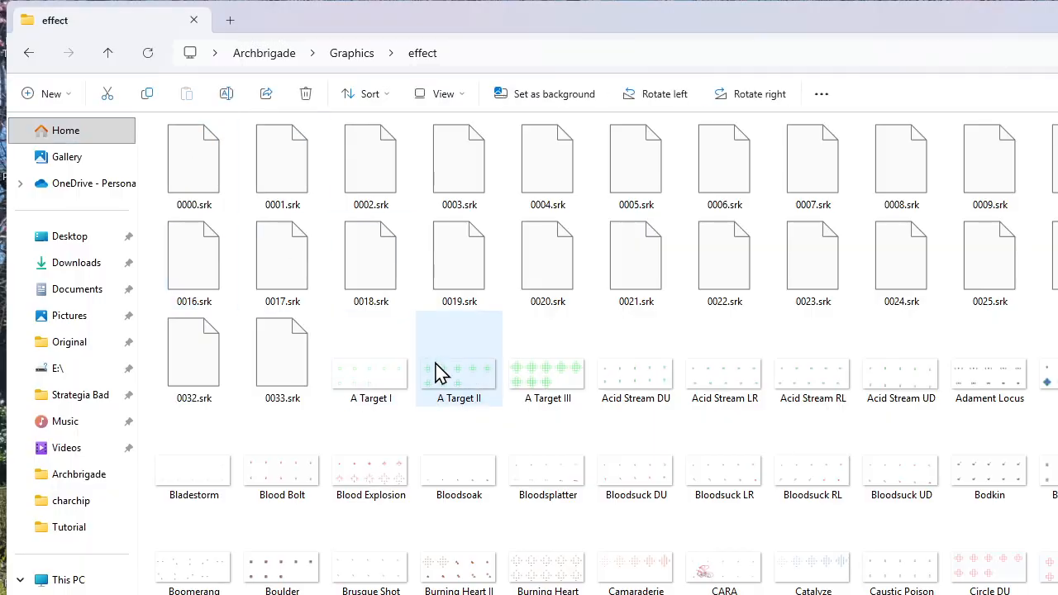
scroll(910, 518, "down", 5)
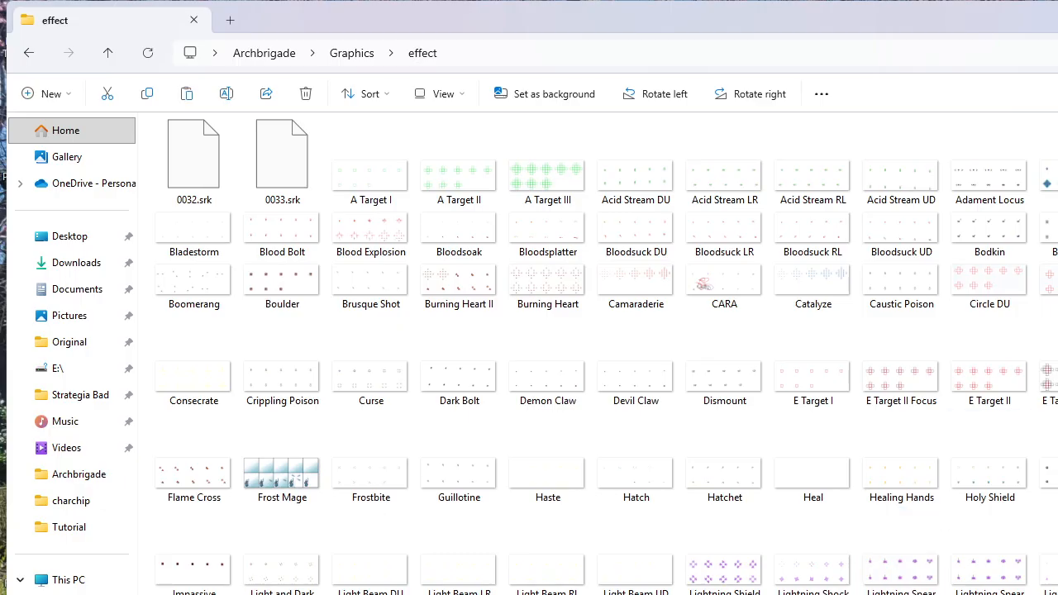
key("super+d")
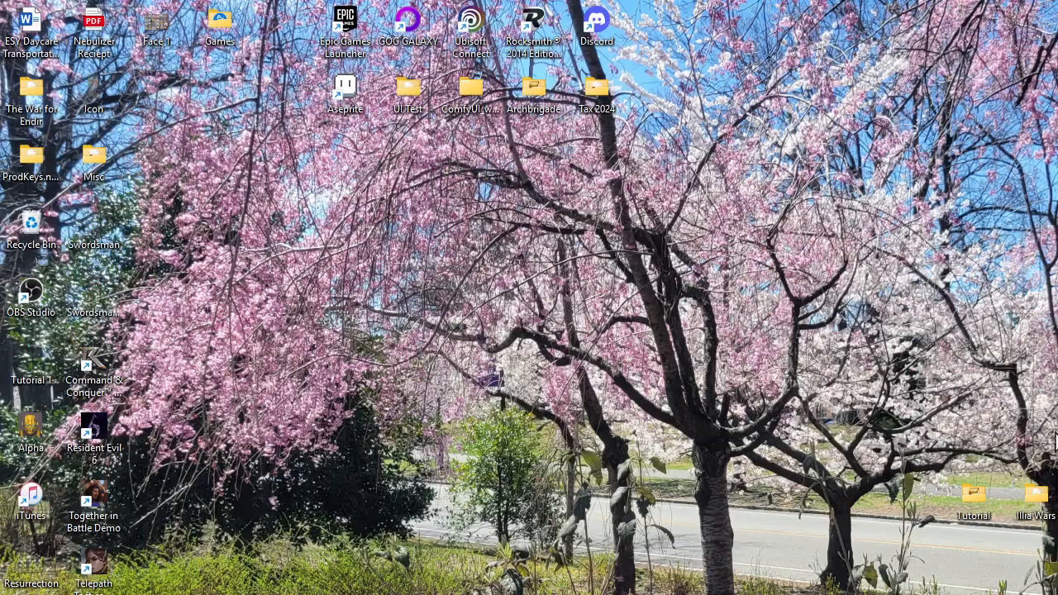
Paste the Ice Burst image into the Tutorial project's Graphics\effect folder and return to SRPG Studio
double_click(967, 501)
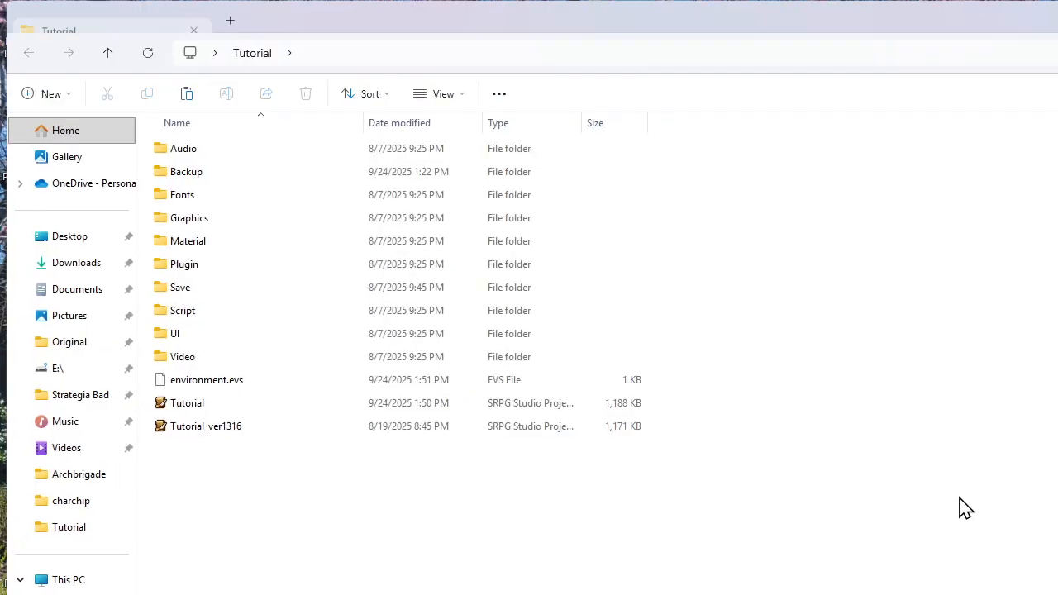
double_click(212, 230)
double_click(208, 242)
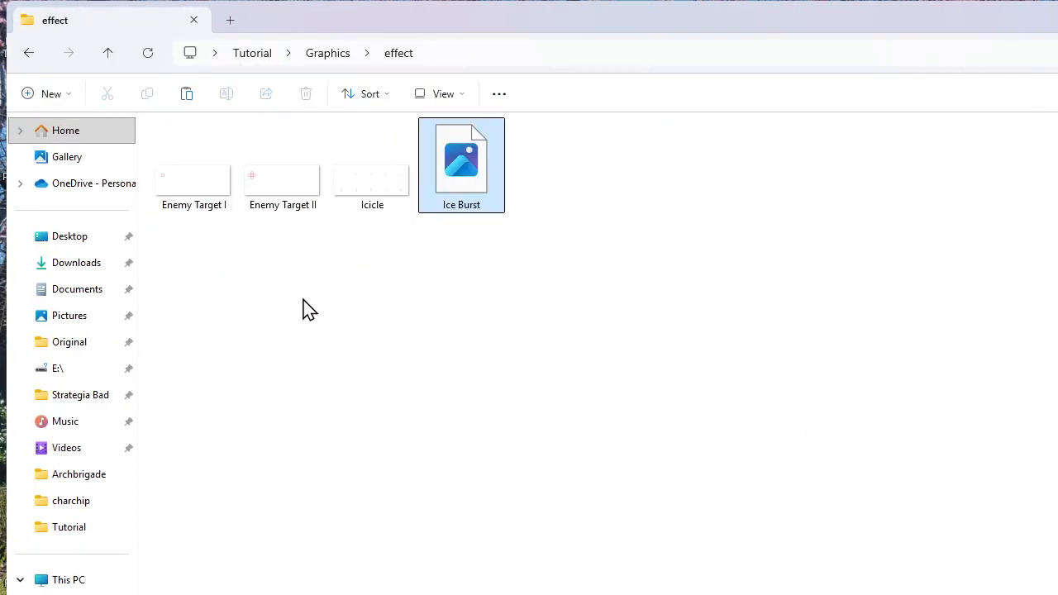
key("super+d")
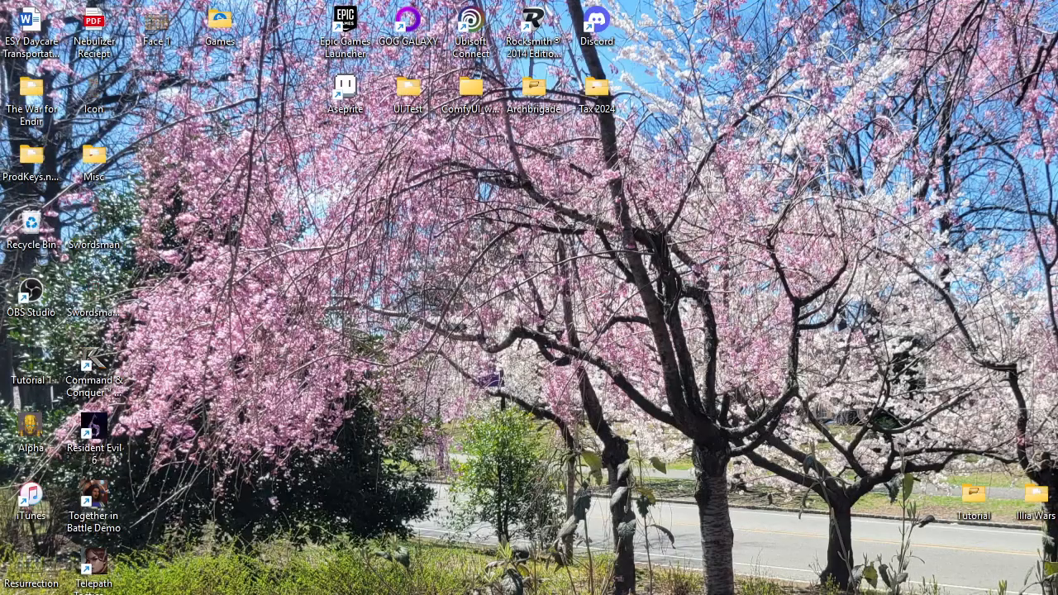
key("alt+Tab")
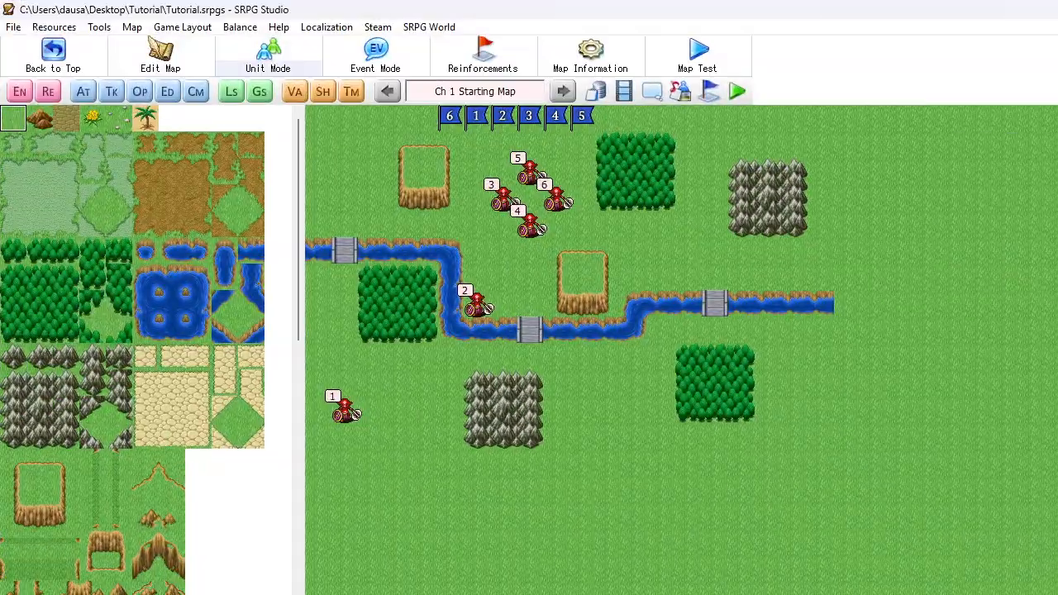
Import Ice Burst.png into the project's original effect graphics
left_click(621, 91)
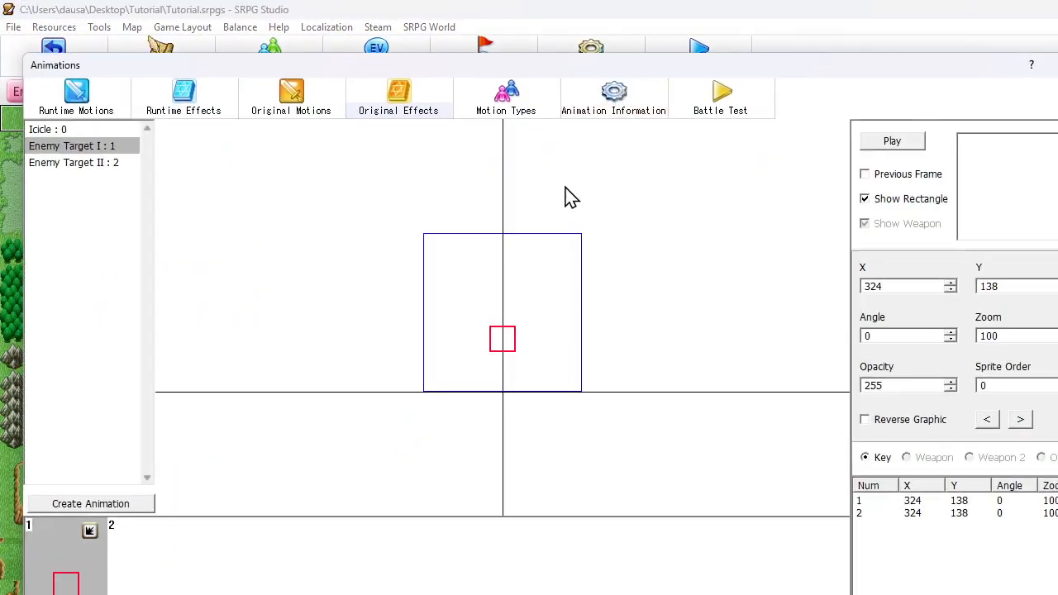
key("Escape")
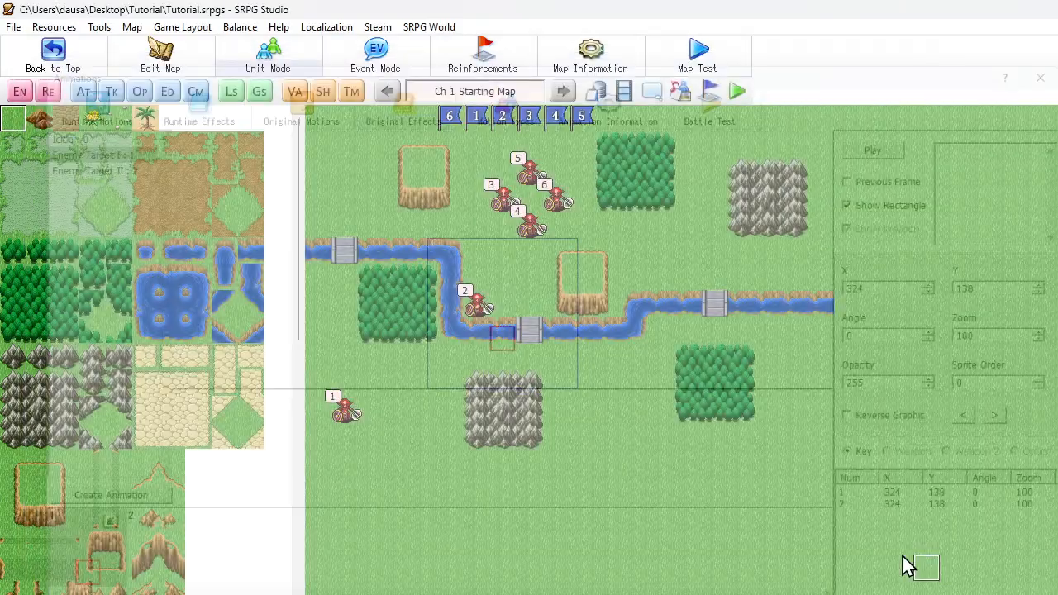
left_click(56, 28)
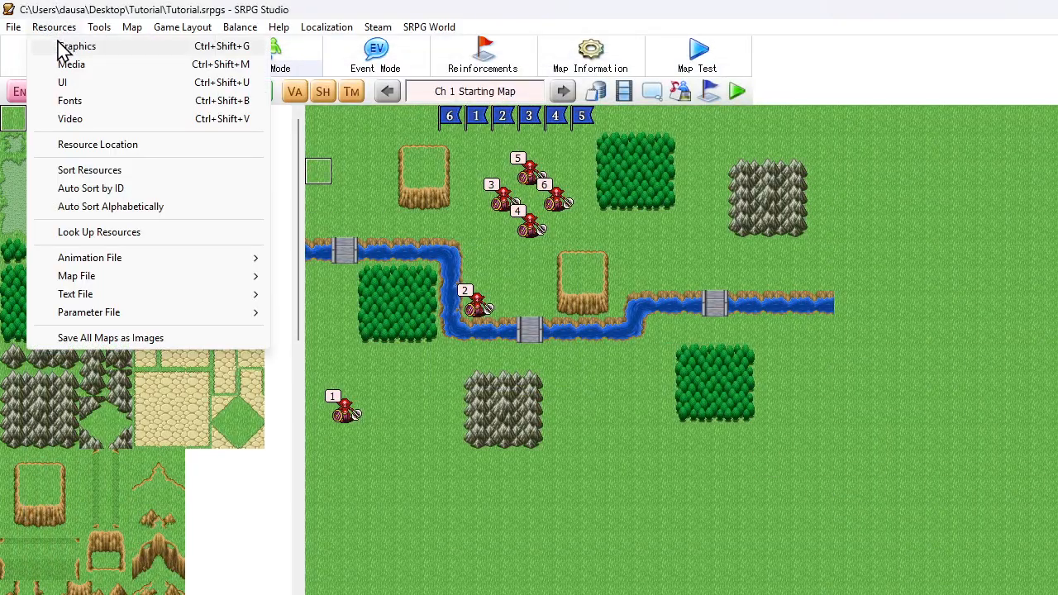
left_click(62, 45)
left_click(283, 591)
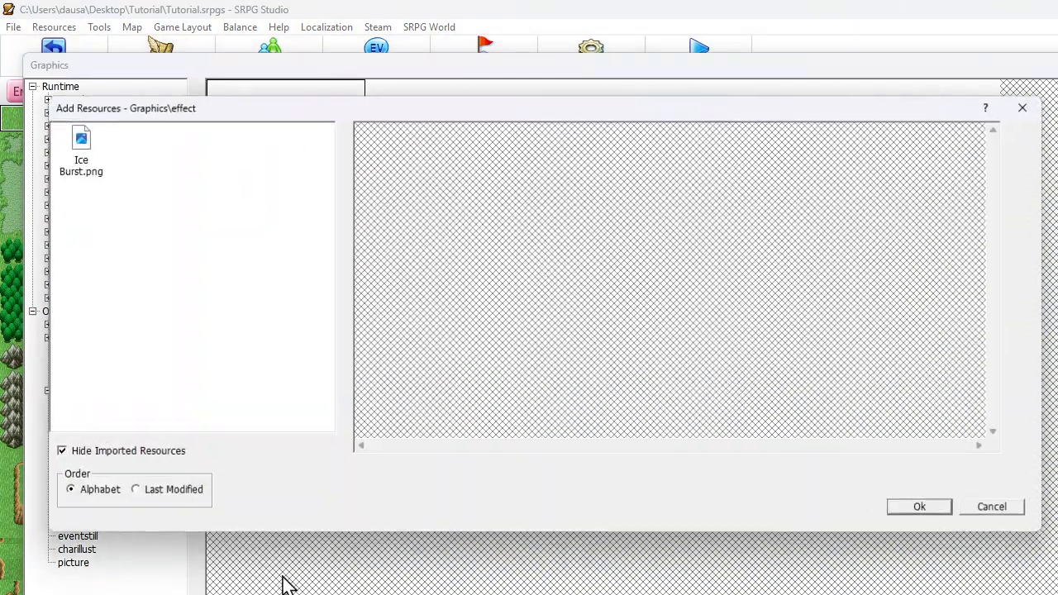
double_click(99, 154)
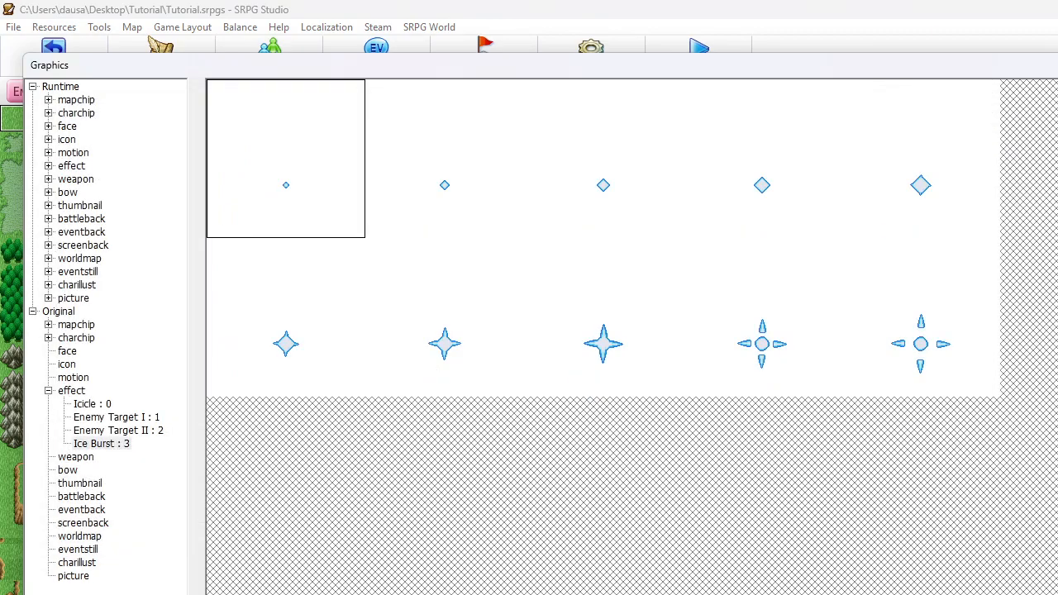
key("Escape")
Duplicate the Icicle animation in the original effects list
left_click(627, 93)
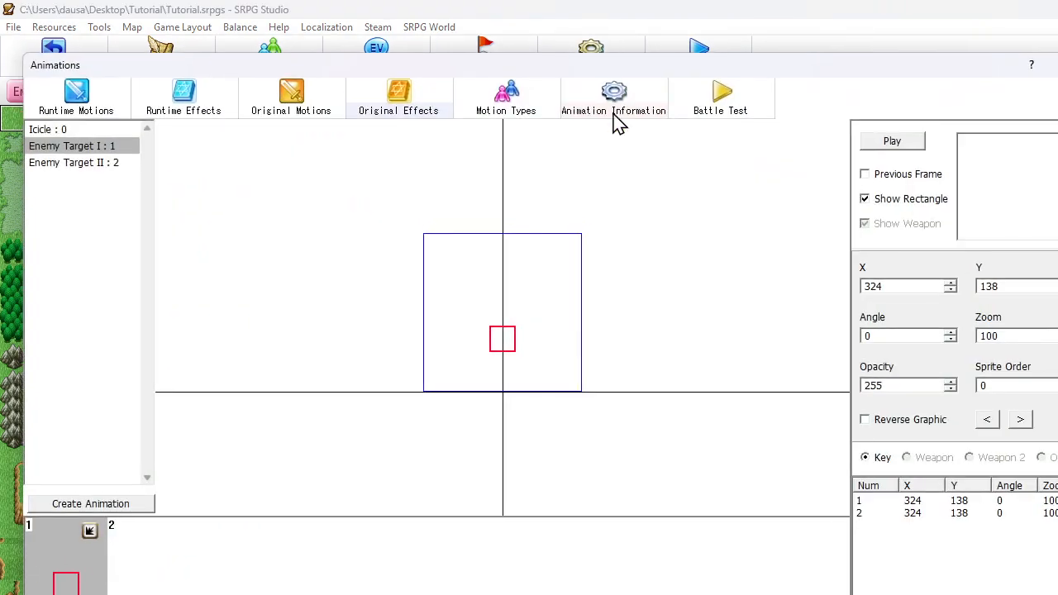
left_click(86, 131)
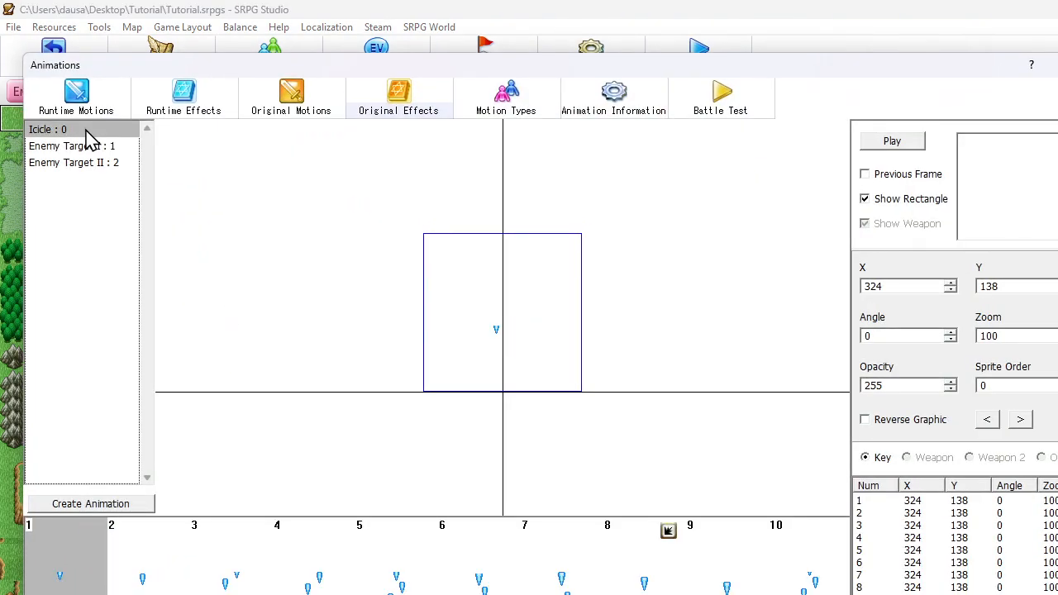
left_click(93, 162)
key("ctrl+v")
Assign the original Ice Burst graphic to the duplicated Icicle animation, using the resource name as its name
right_click(95, 181)
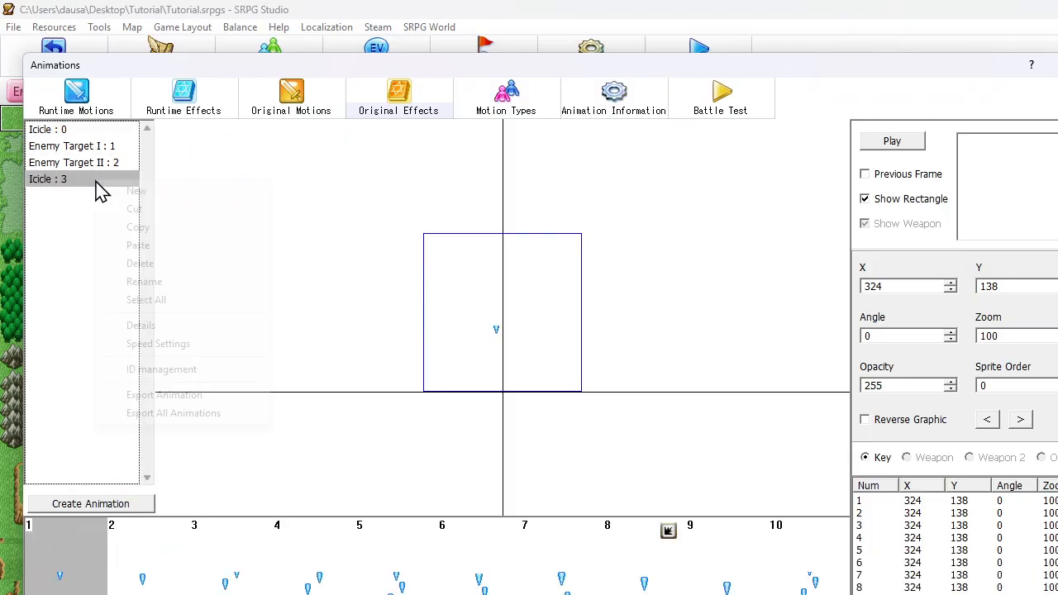
left_click(165, 326)
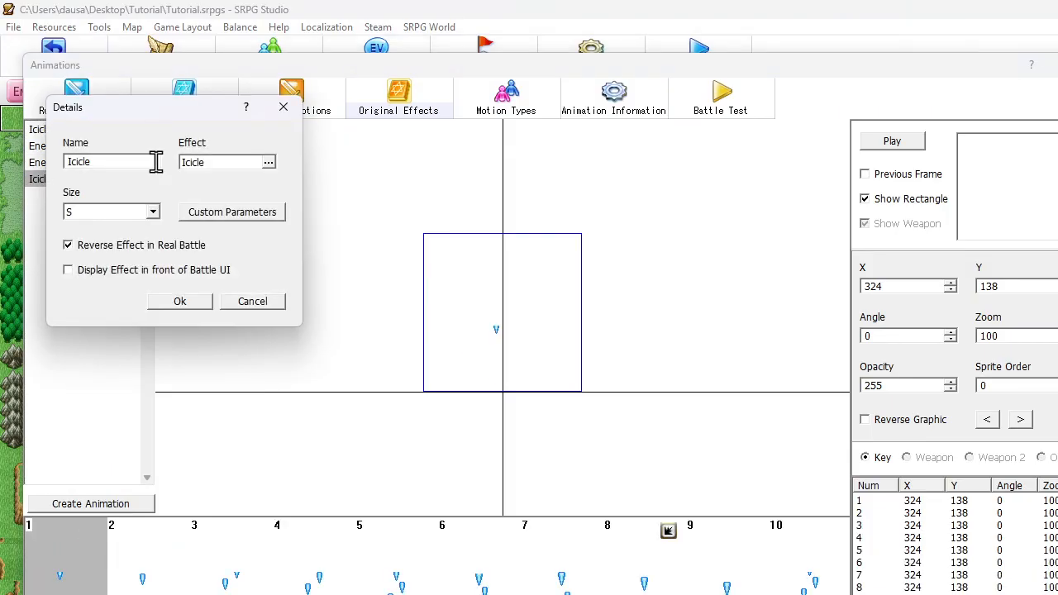
left_click(232, 166)
scroll(165, 397, "down", 1)
left_click(139, 478)
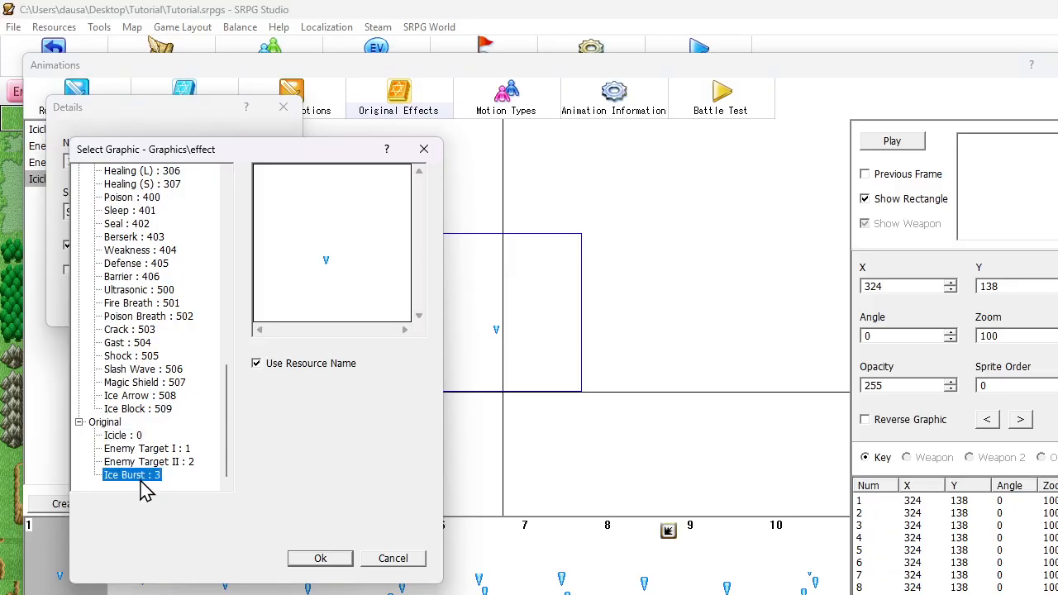
left_click(314, 557)
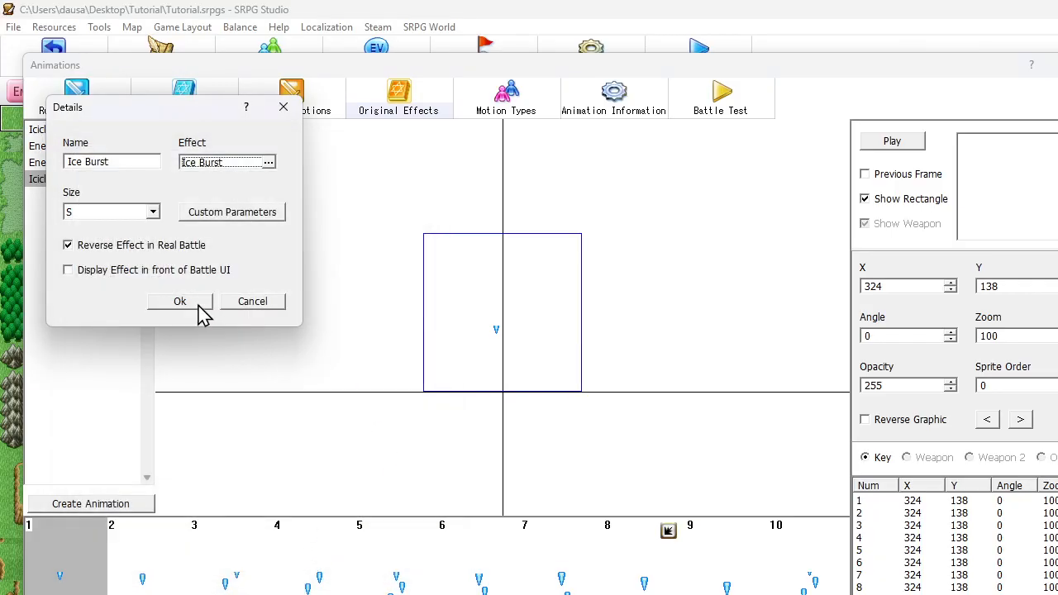
left_click(184, 302)
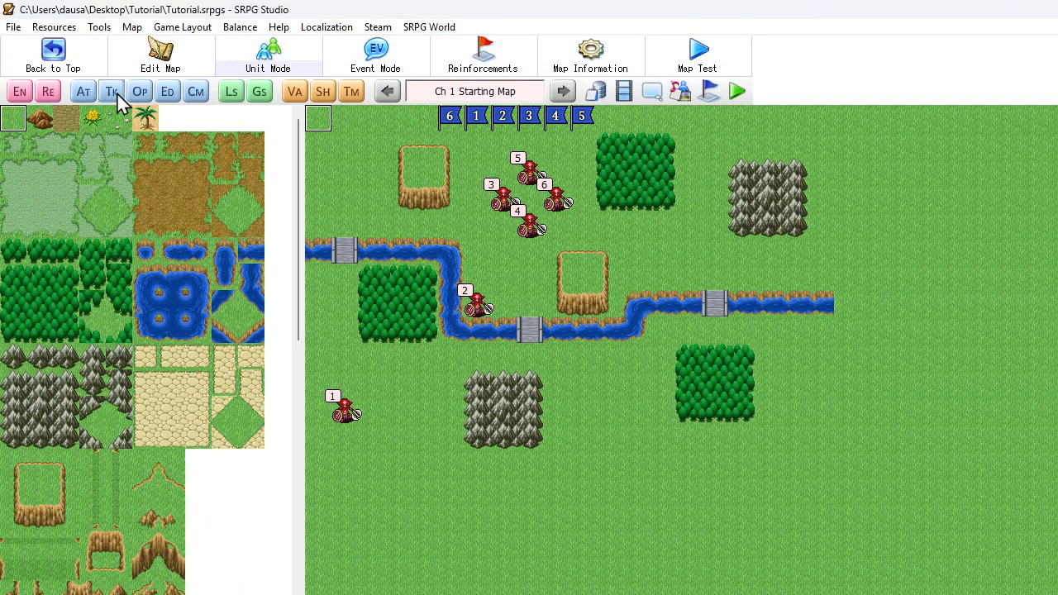
Open the Mage's Ice Burst event in the database's unit event settings and go to its map animation commands
left_click(596, 92)
left_click(438, 529)
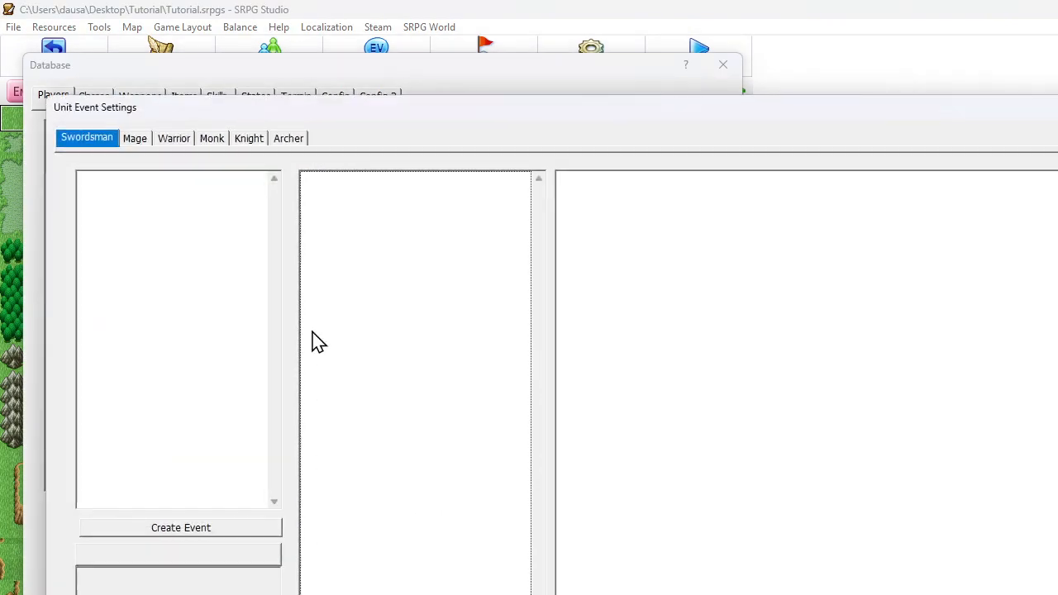
left_click(135, 139)
left_click(140, 204)
scroll(406, 290, "down", 5)
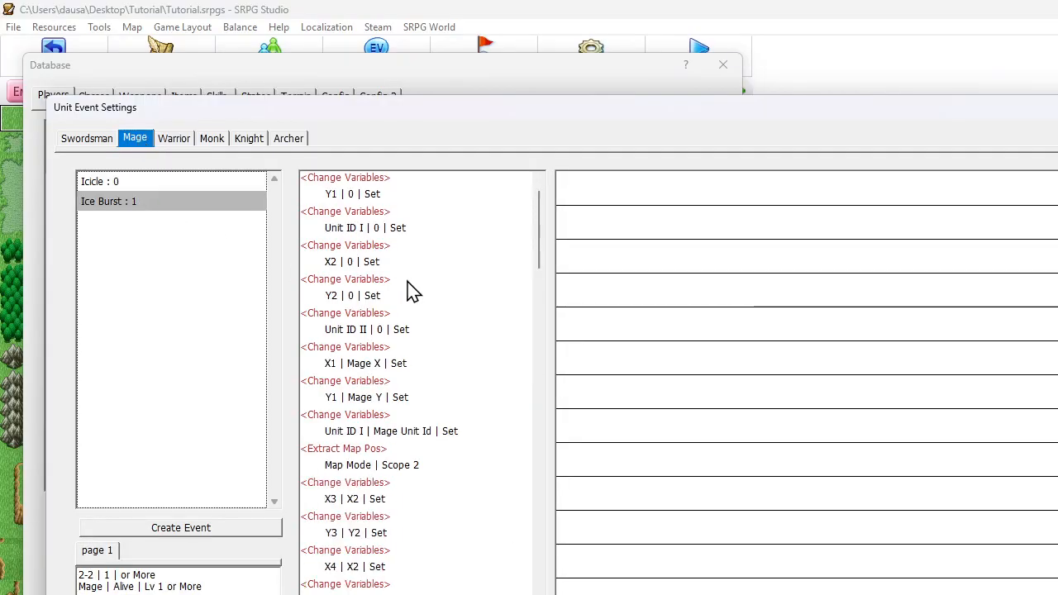
scroll(411, 292, "down", 10)
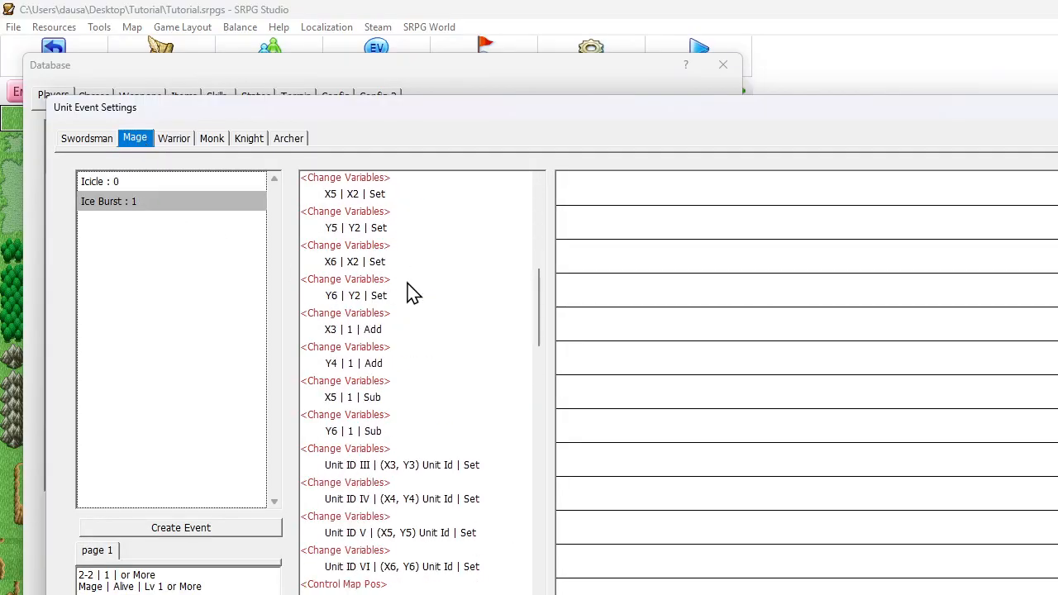
Change the animation played at (X2, Y2) after the cast choice from Icicle to Ice Burst and save the database
double_click(372, 452)
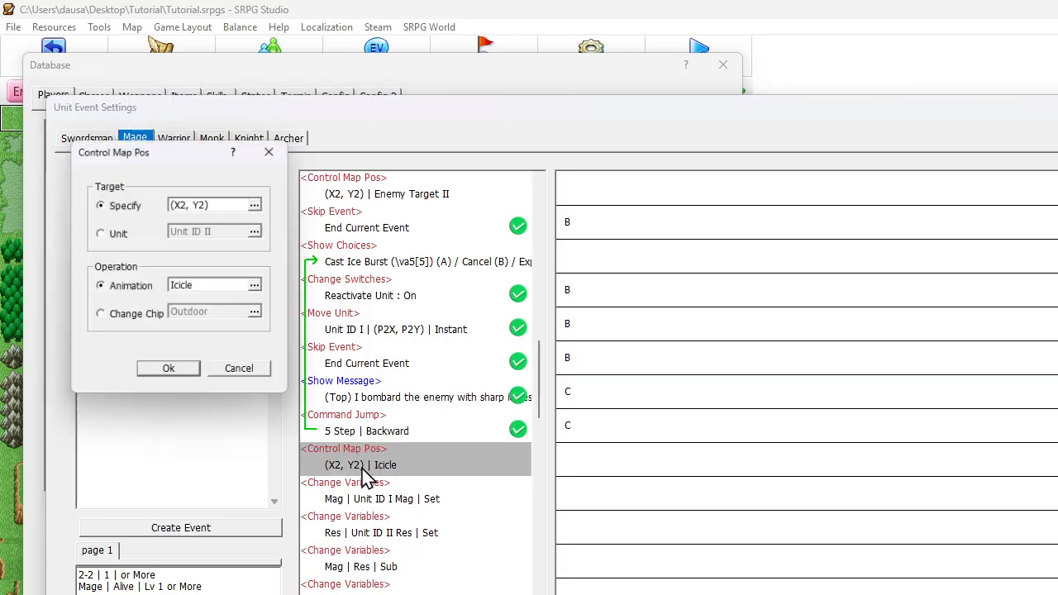
left_click(252, 292)
scroll(199, 413, "down", 1)
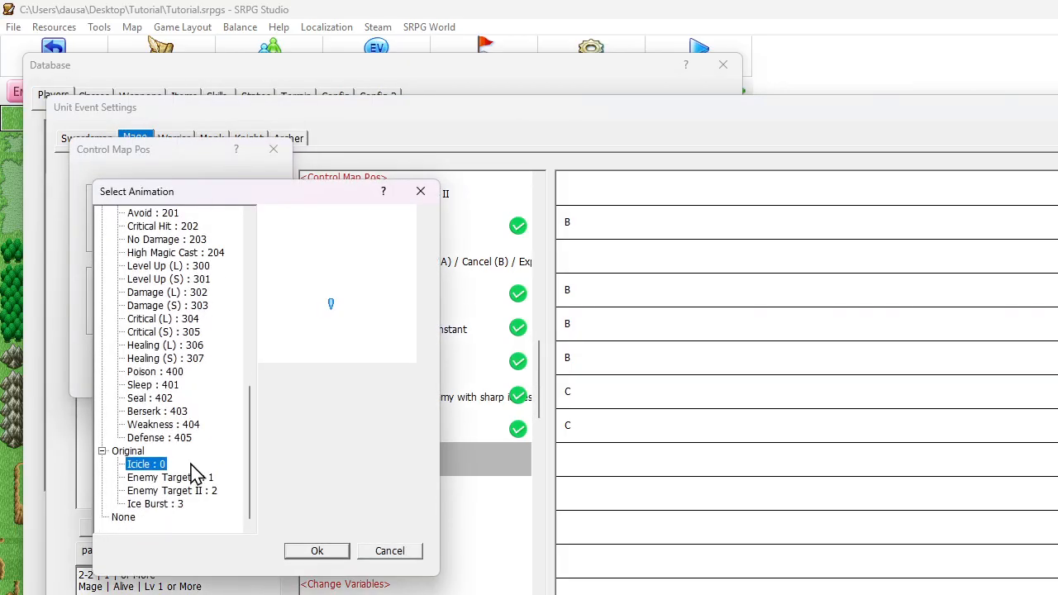
left_click(172, 506)
left_click(314, 551)
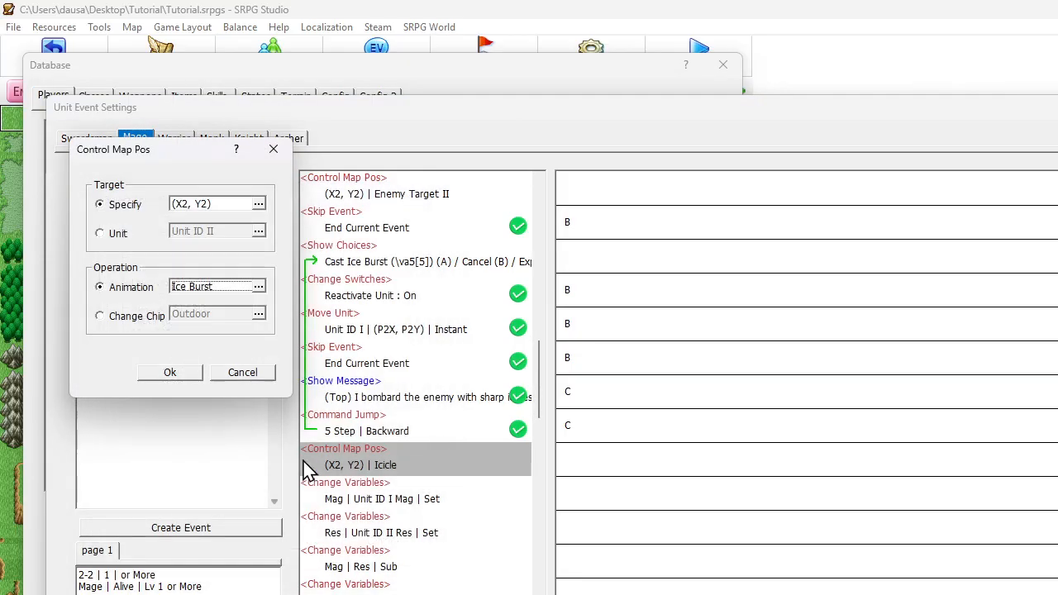
left_click(169, 373)
left_click(901, 592)
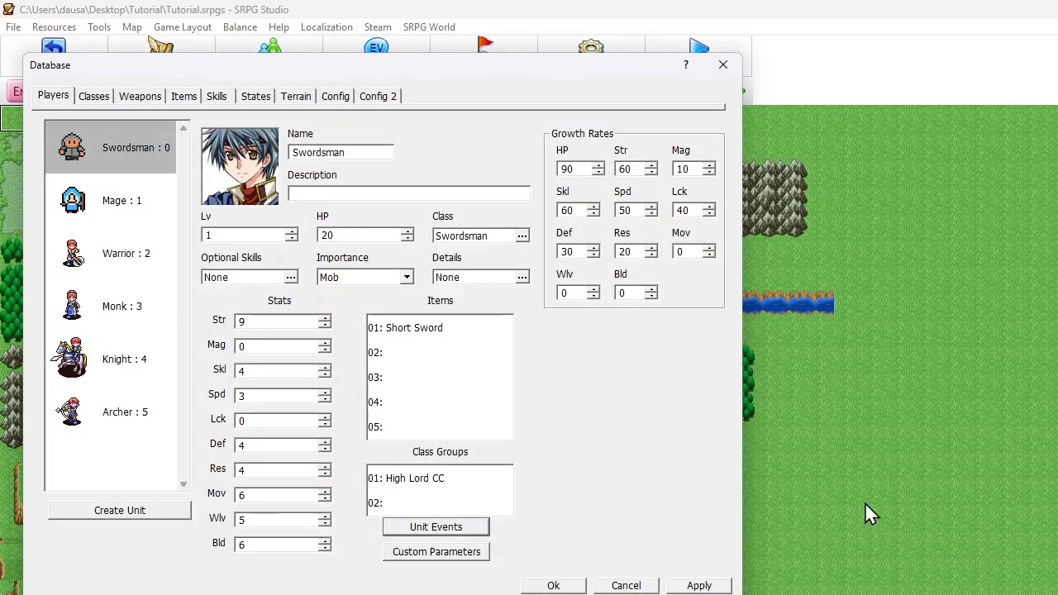
left_click(554, 586)
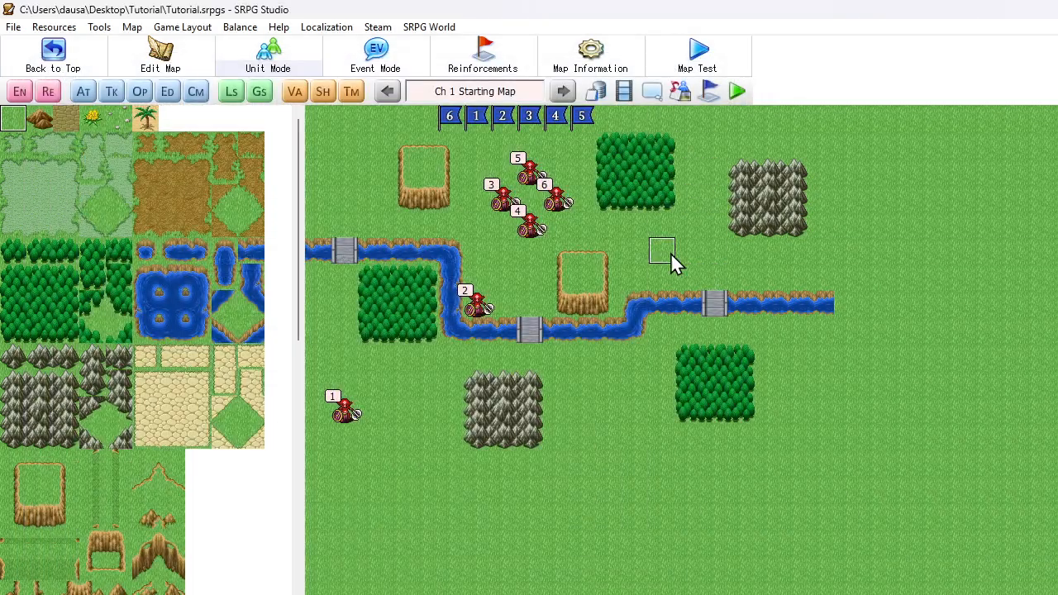
Start a test play with a new game and begin the chapter's fight
left_click(737, 93)
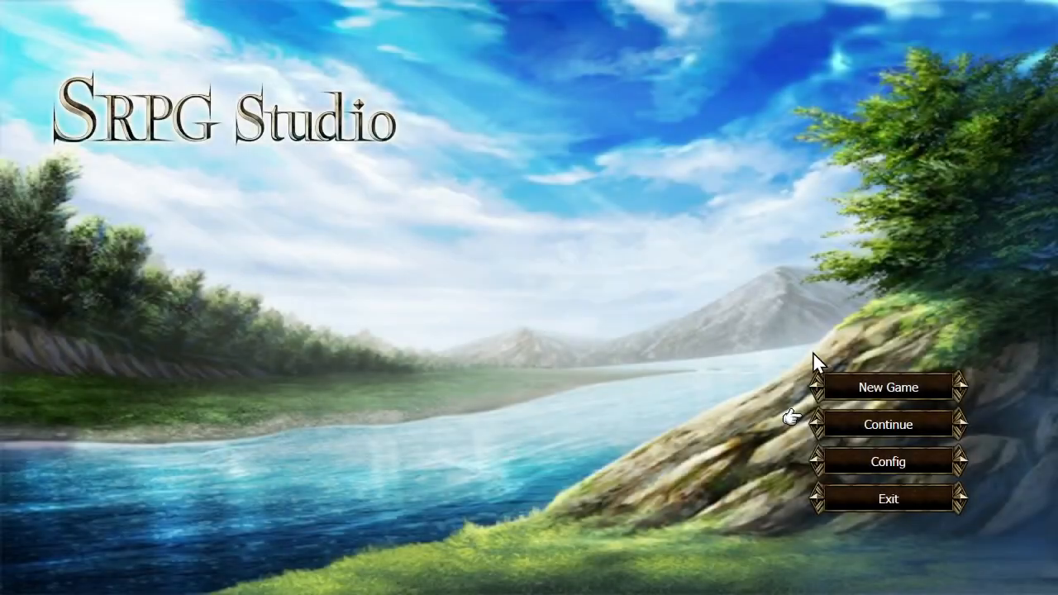
left_click(850, 387)
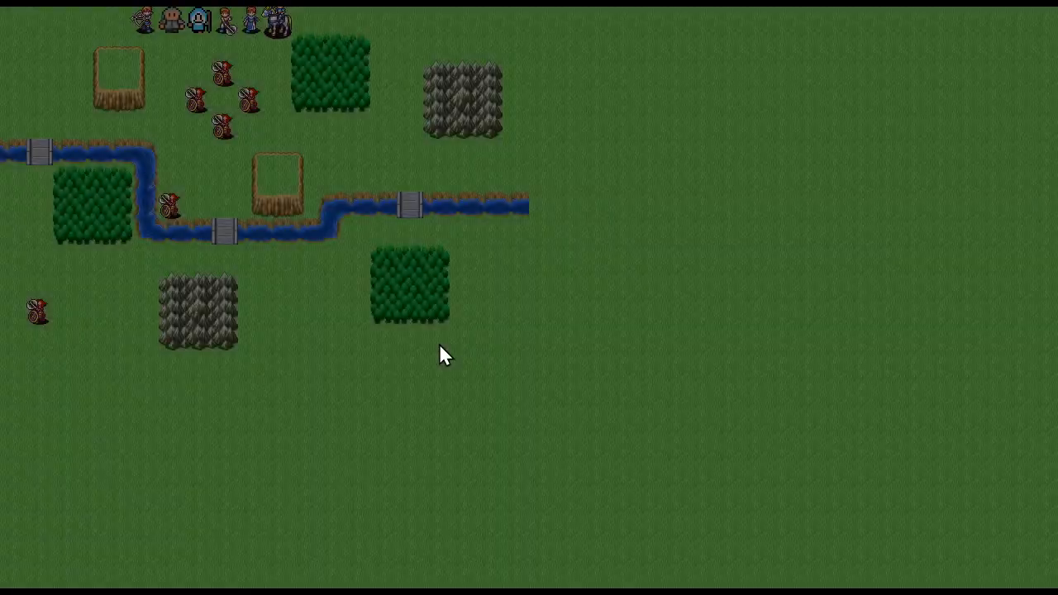
left_click(296, 220)
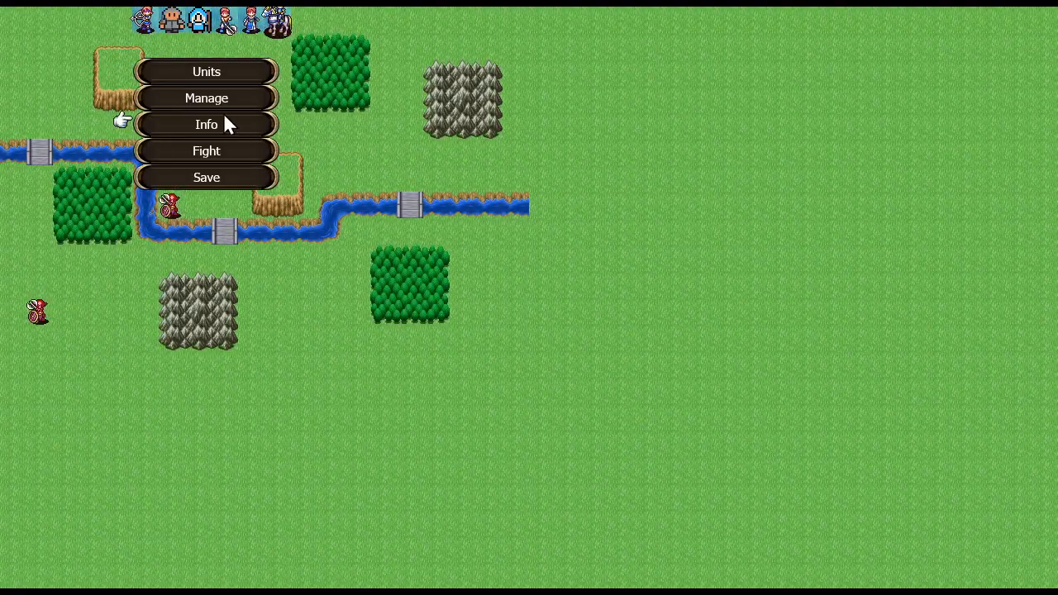
left_click(221, 154)
left_click(501, 321)
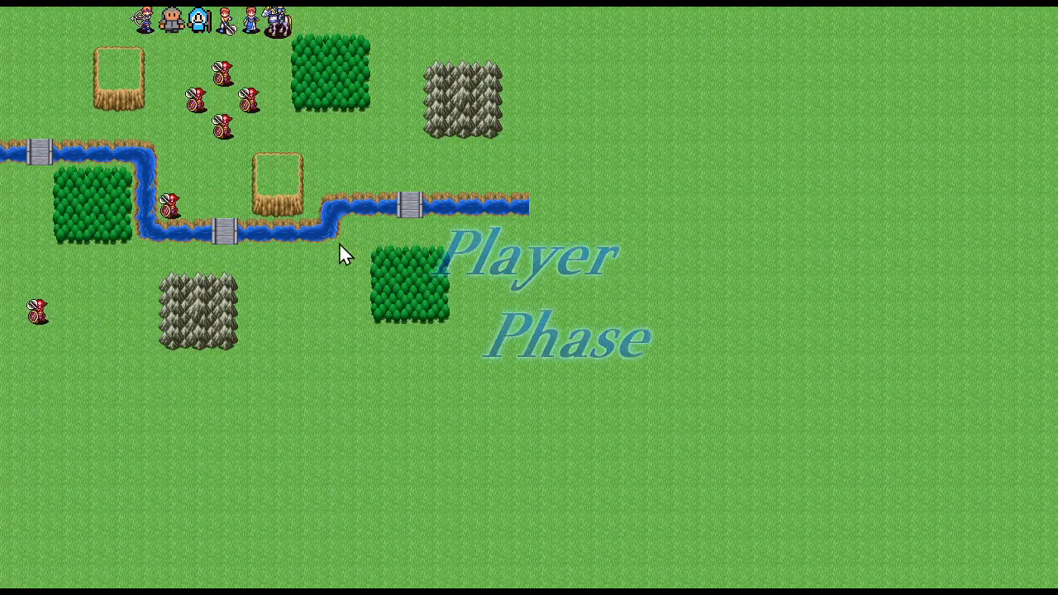
Move the Mage beside the goblin cross, target its empty centre with Ice Burst and cancel the cast
left_click(198, 20)
left_click(199, 73)
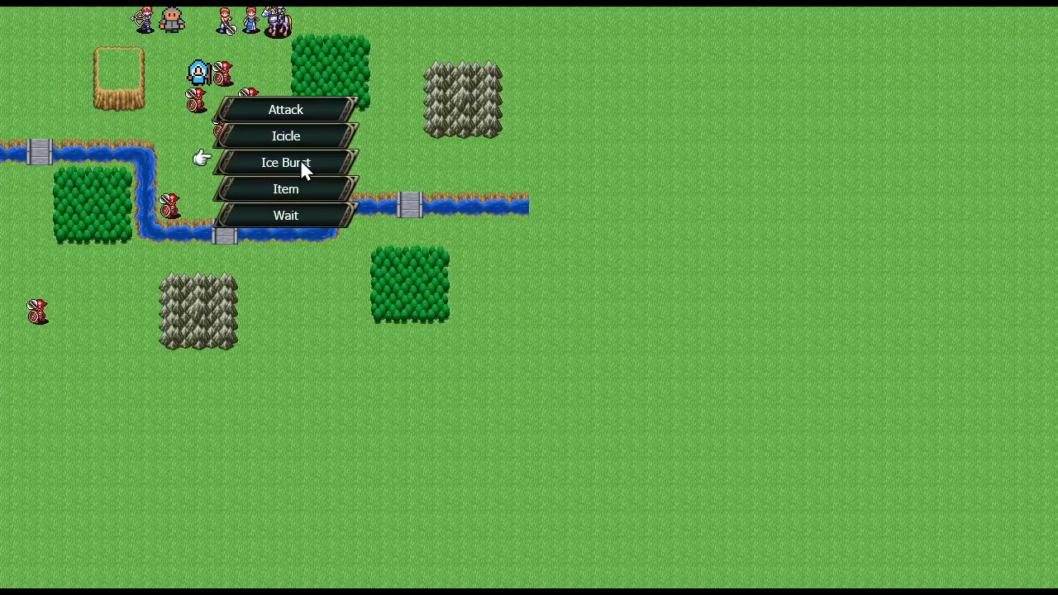
left_click(287, 161)
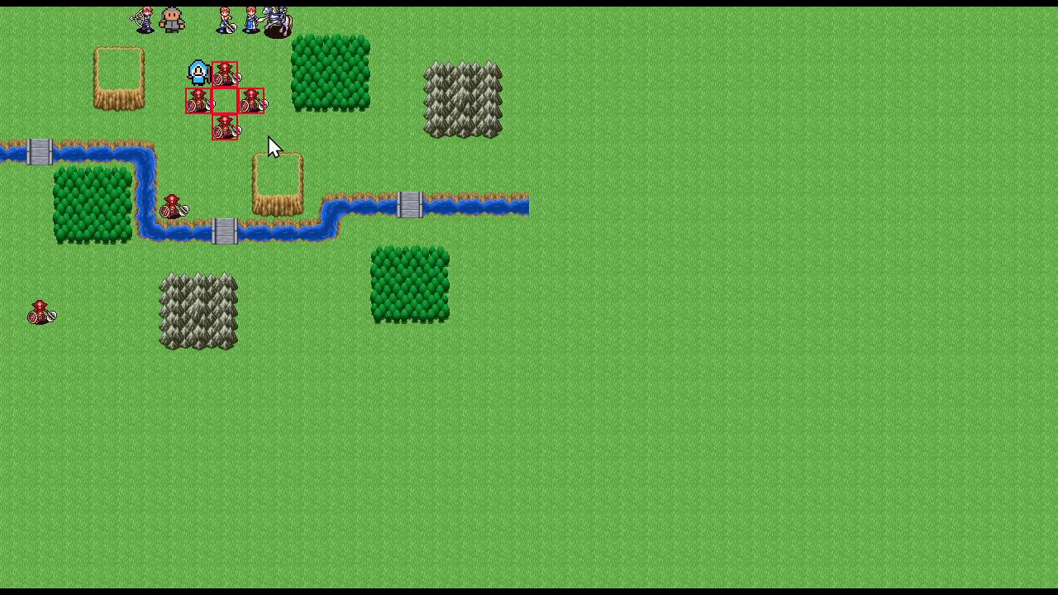
left_click(232, 106)
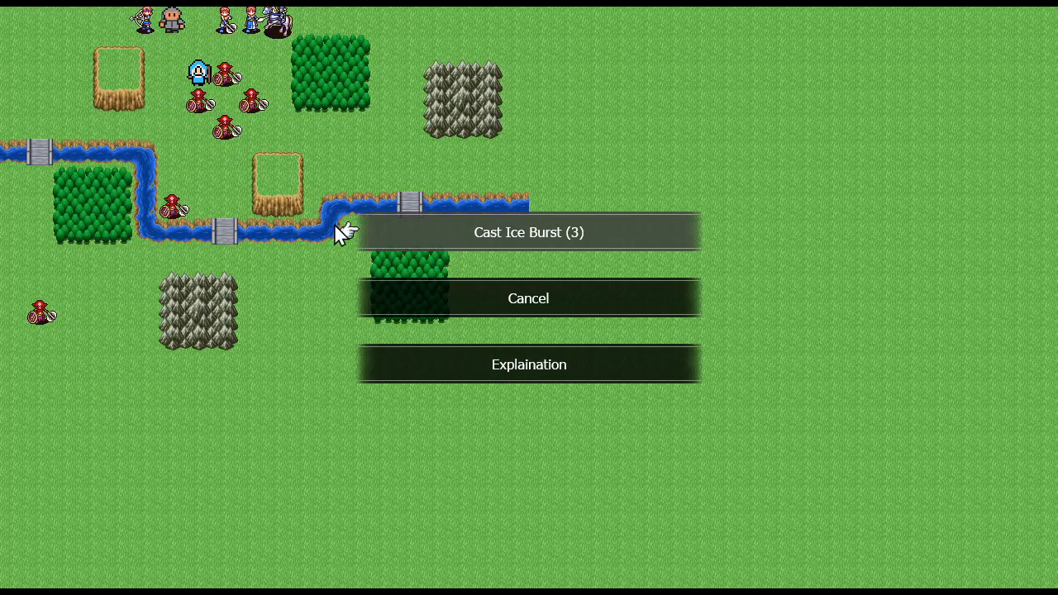
left_click(506, 307)
Move the Mage back beside the goblins, target Ice Burst on the cross's centre again and read its explanation
left_click(201, 21)
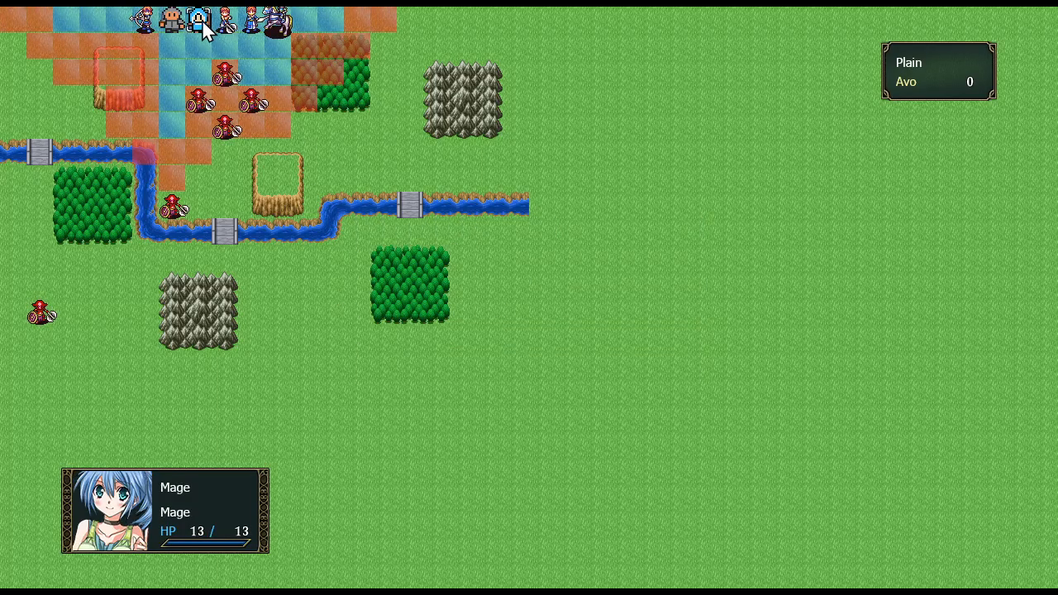
left_click(203, 70)
left_click(284, 161)
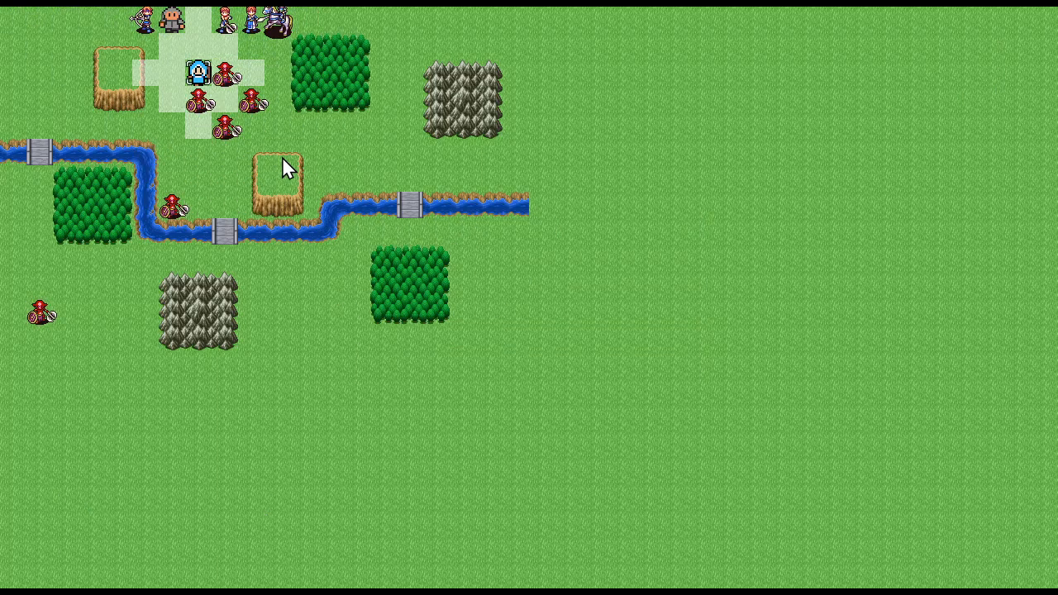
left_click(282, 102)
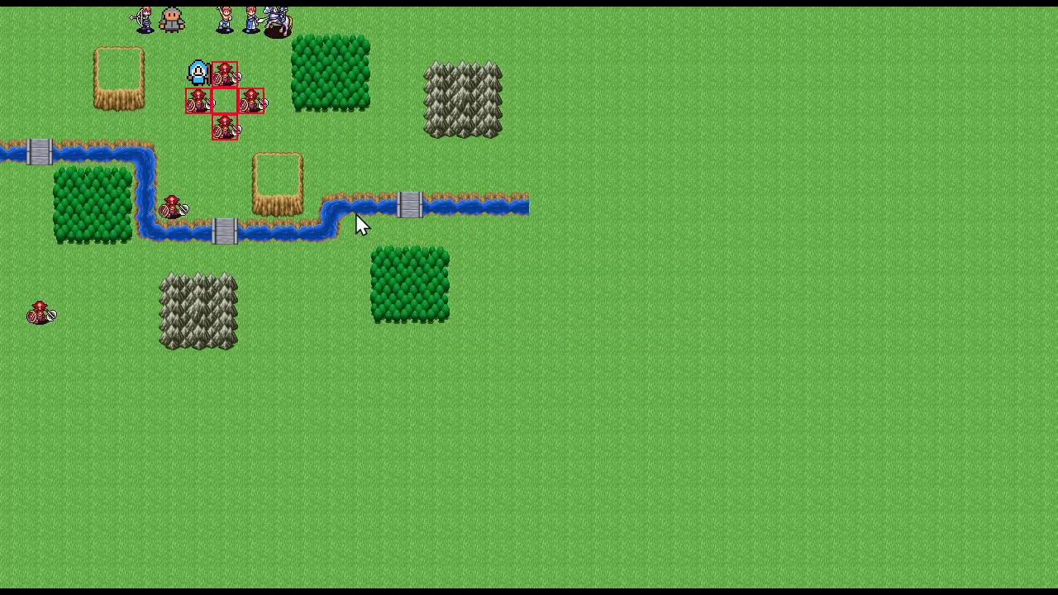
left_click(519, 368)
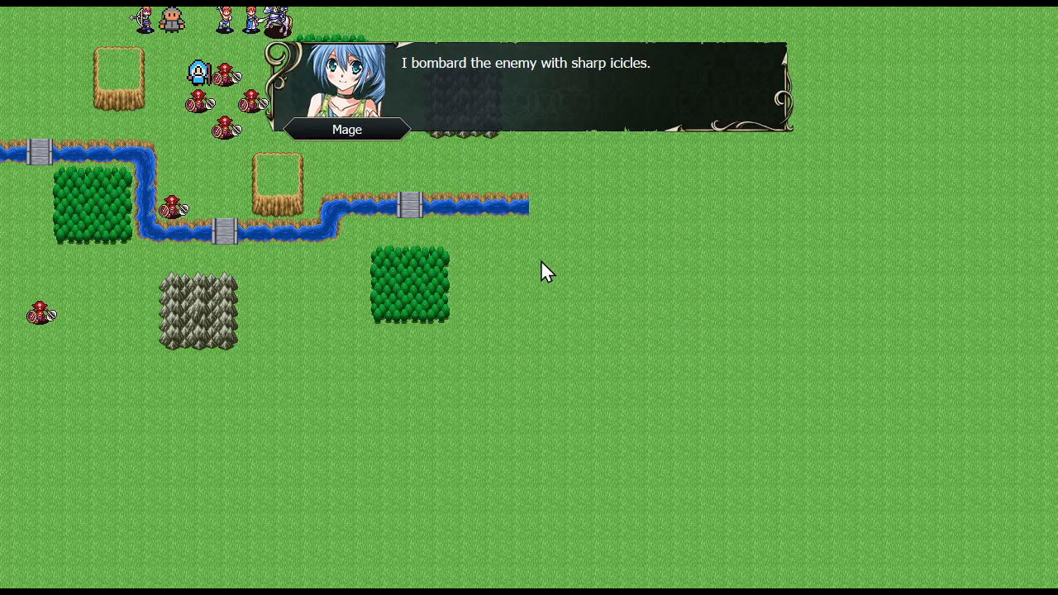
left_click(541, 260)
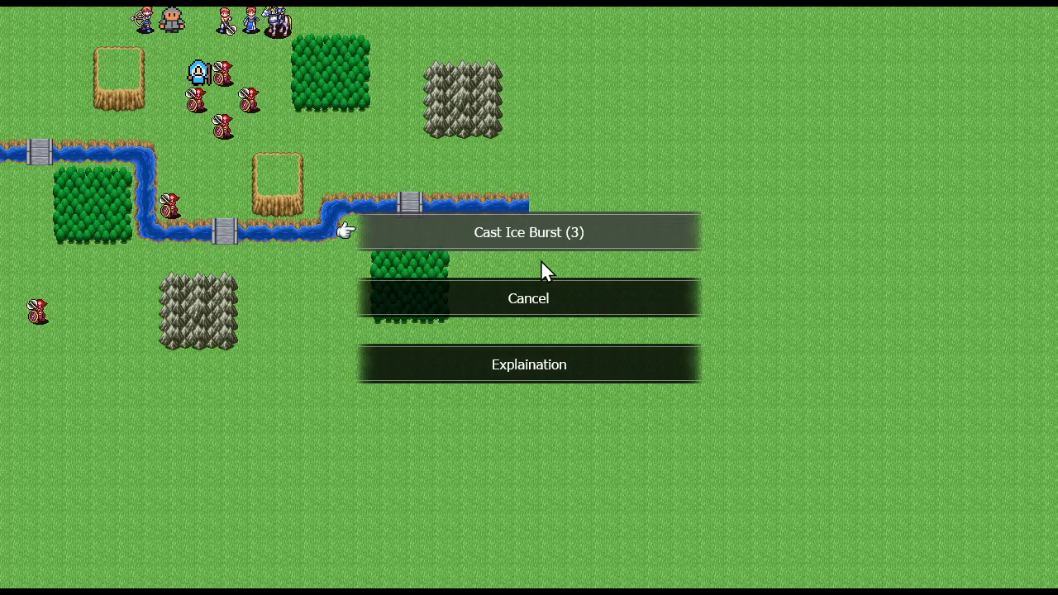
Cast Ice Burst on the four goblins and end the player turn
left_click(493, 232)
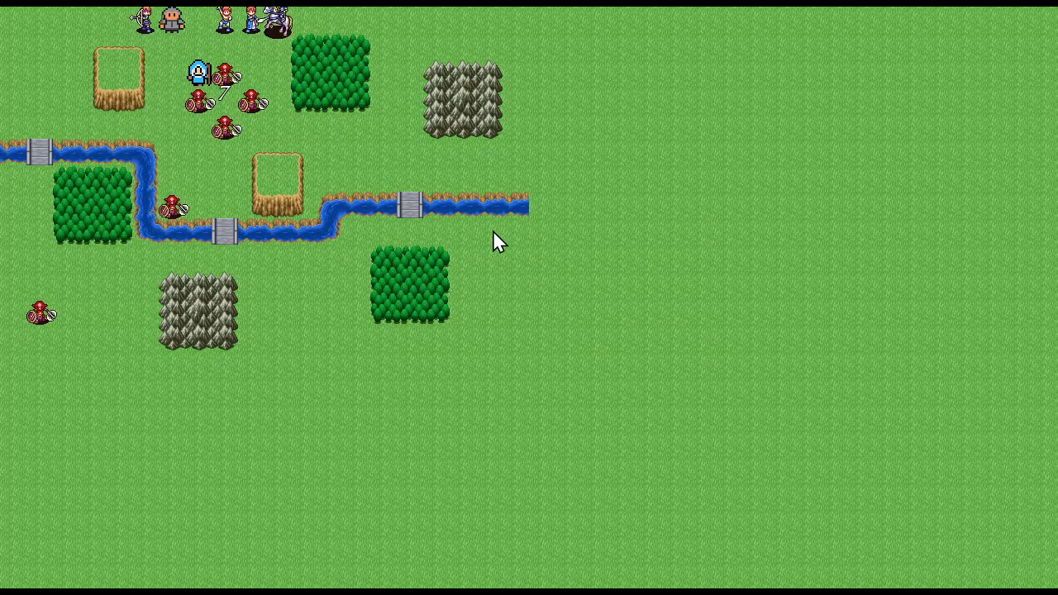
left_click(232, 93)
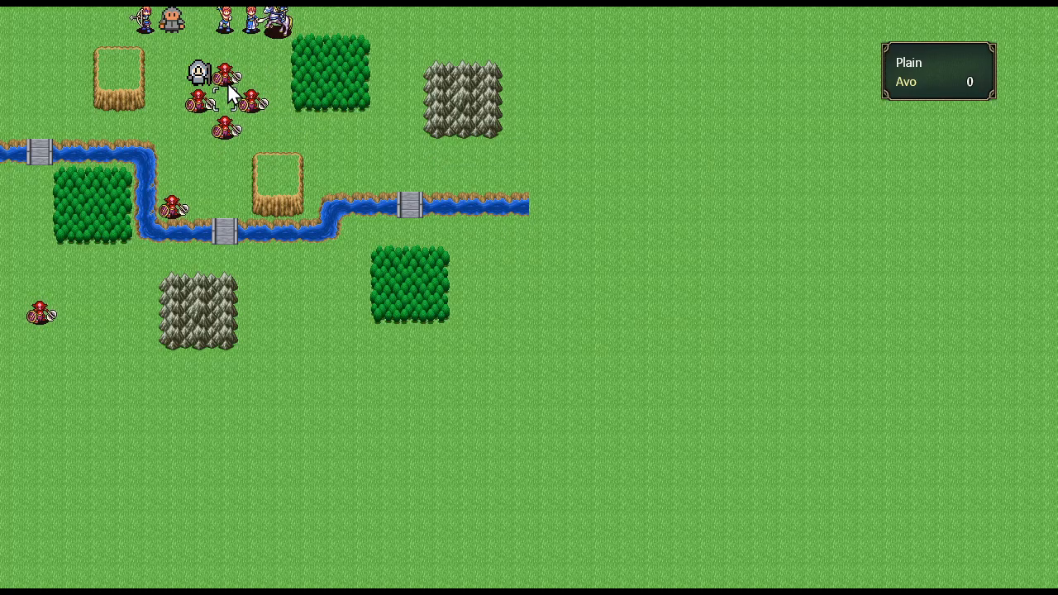
left_click(245, 56)
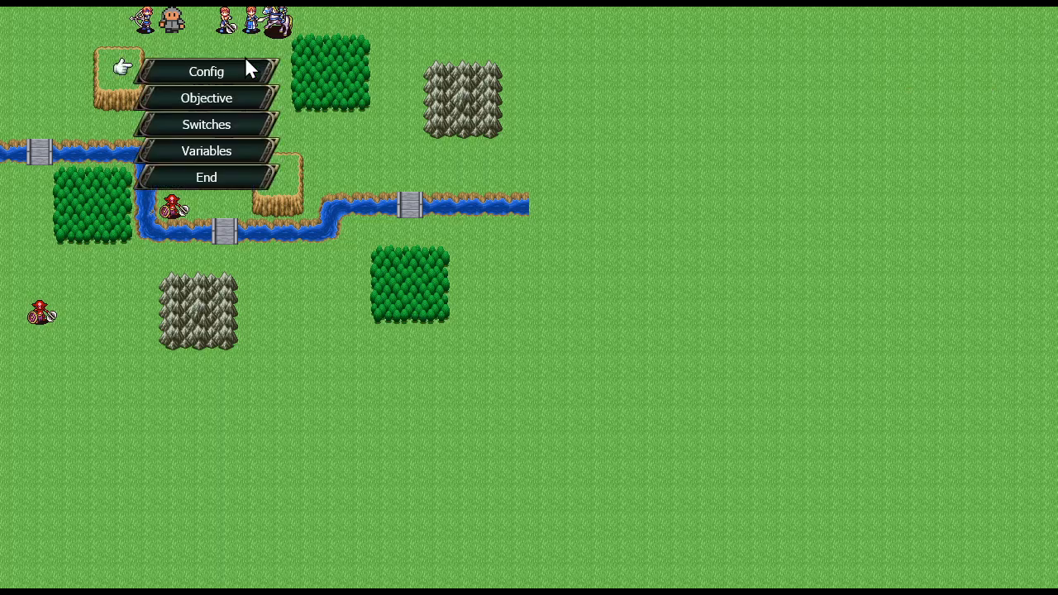
left_click(236, 179)
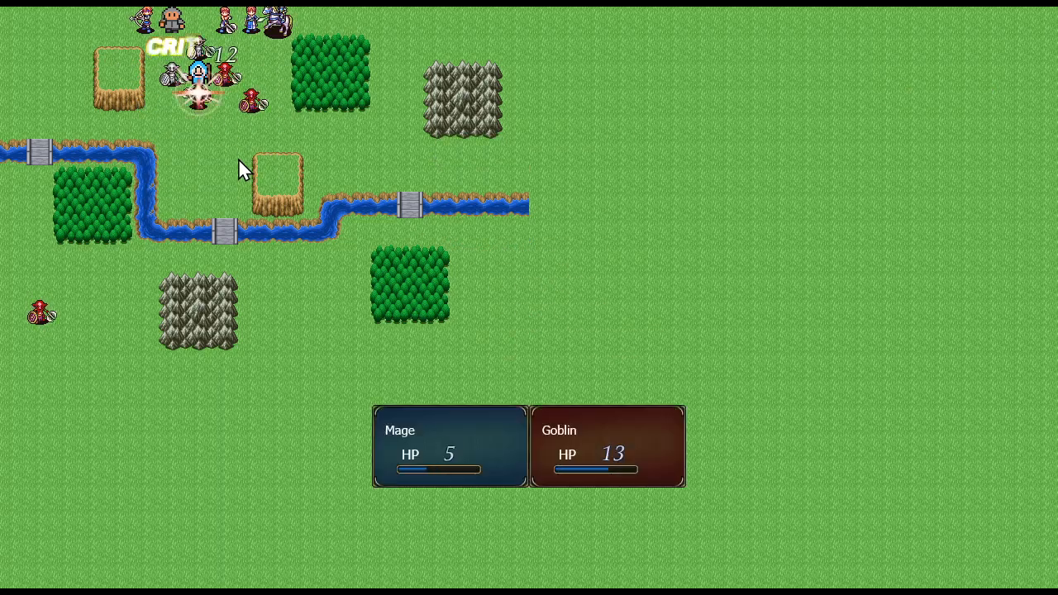
Quit the test play and rearrange enemies 4 and 2 on the map so a goblin fills the cross's centre
key("Escape")
key("Left")
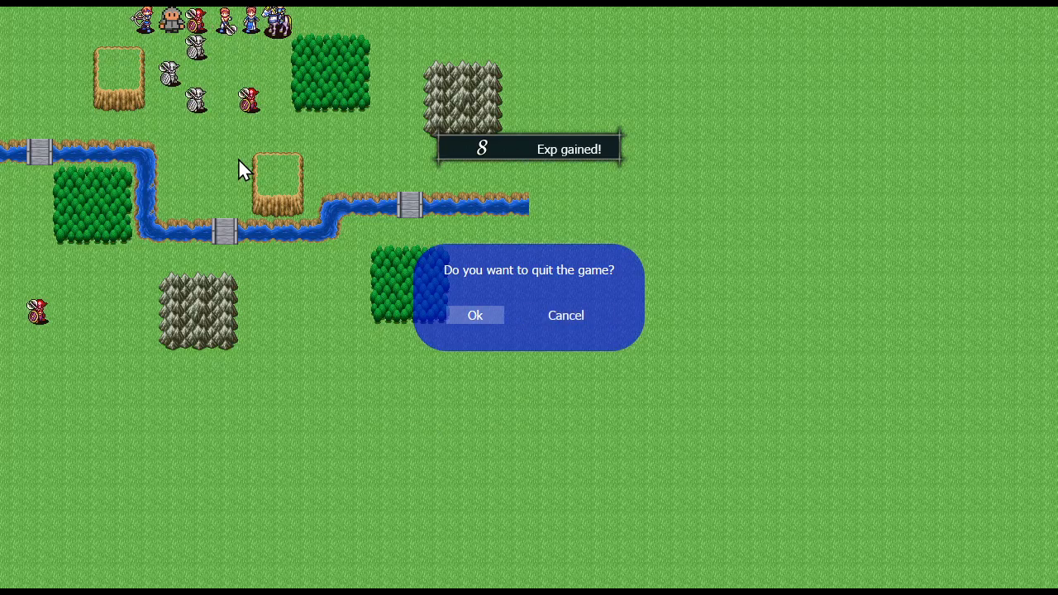
key("Return")
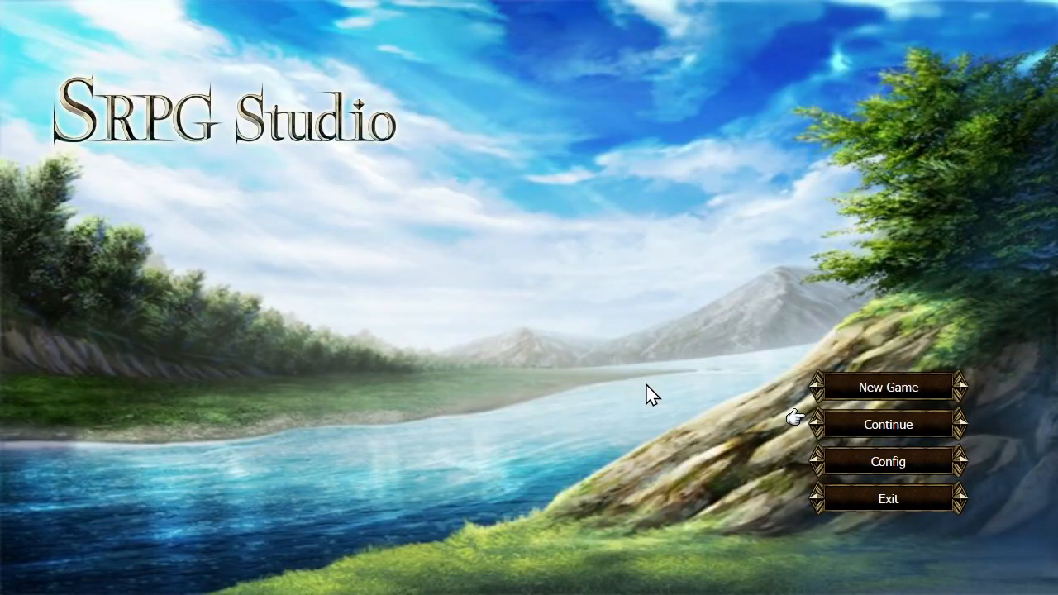
key("Escape")
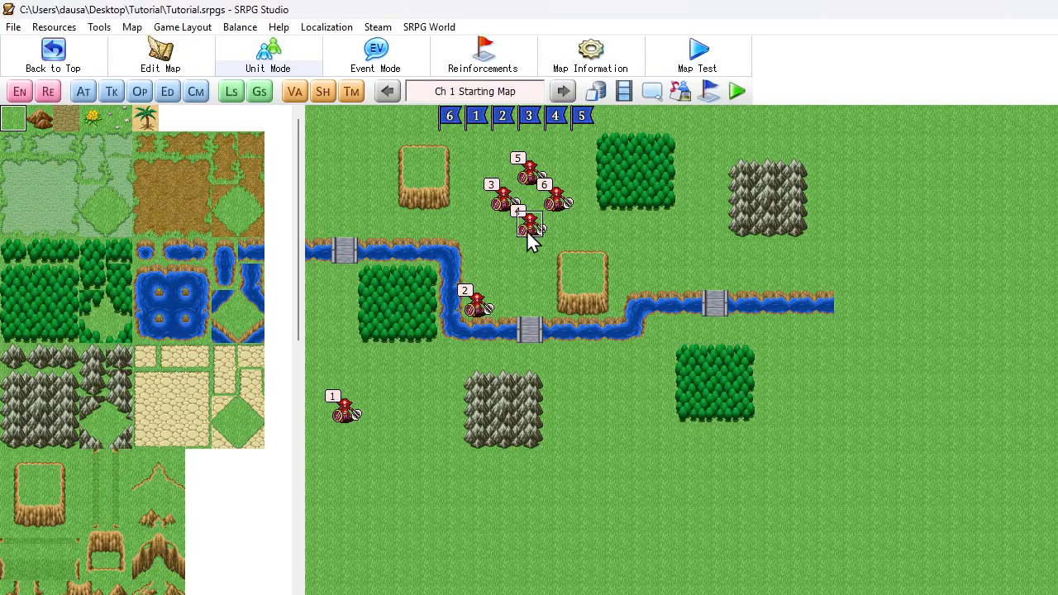
left_click_drag(478, 306, 530, 225)
Test play the rearranged map with a new game and start the chapter
left_click(743, 97)
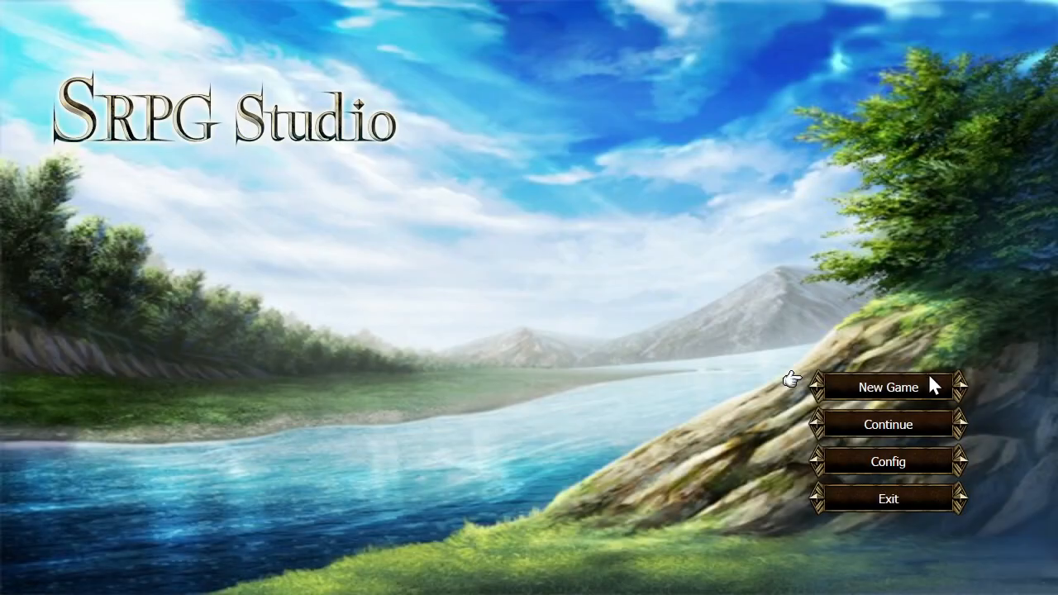
left_click(868, 423)
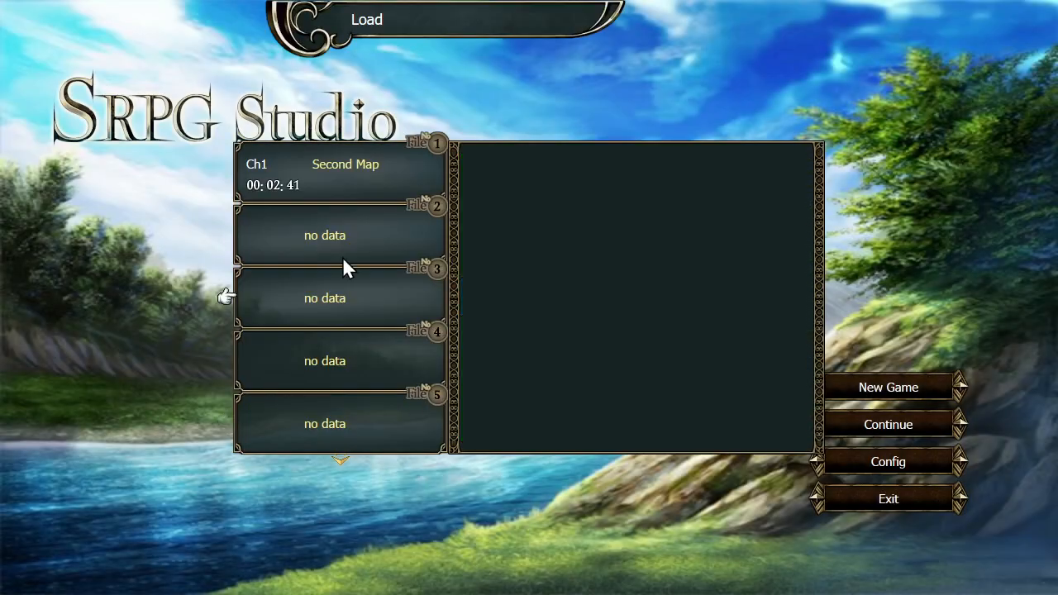
right_click(344, 267)
left_click(853, 385)
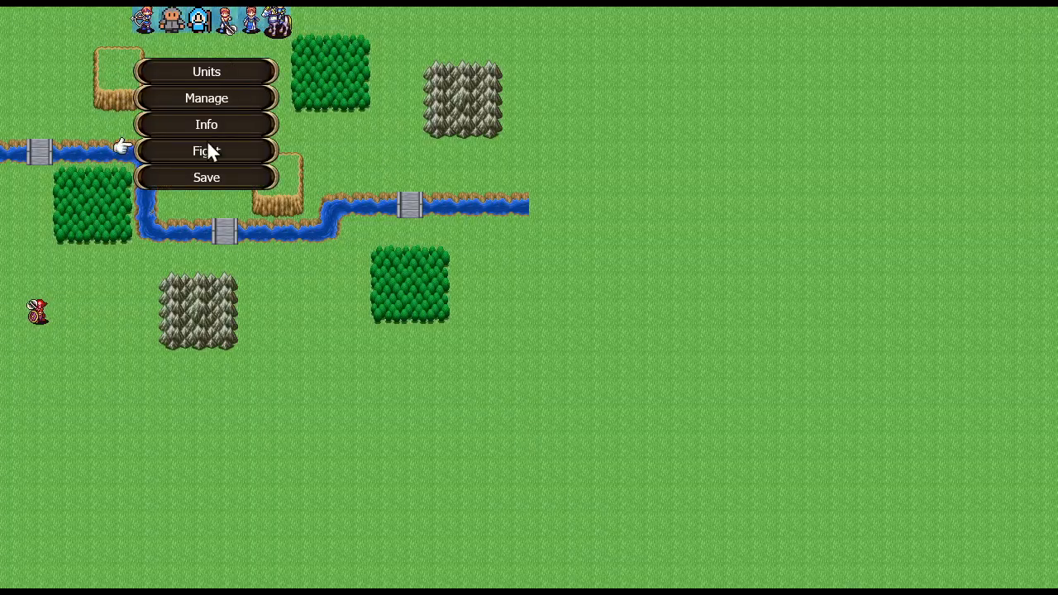
left_click(207, 152)
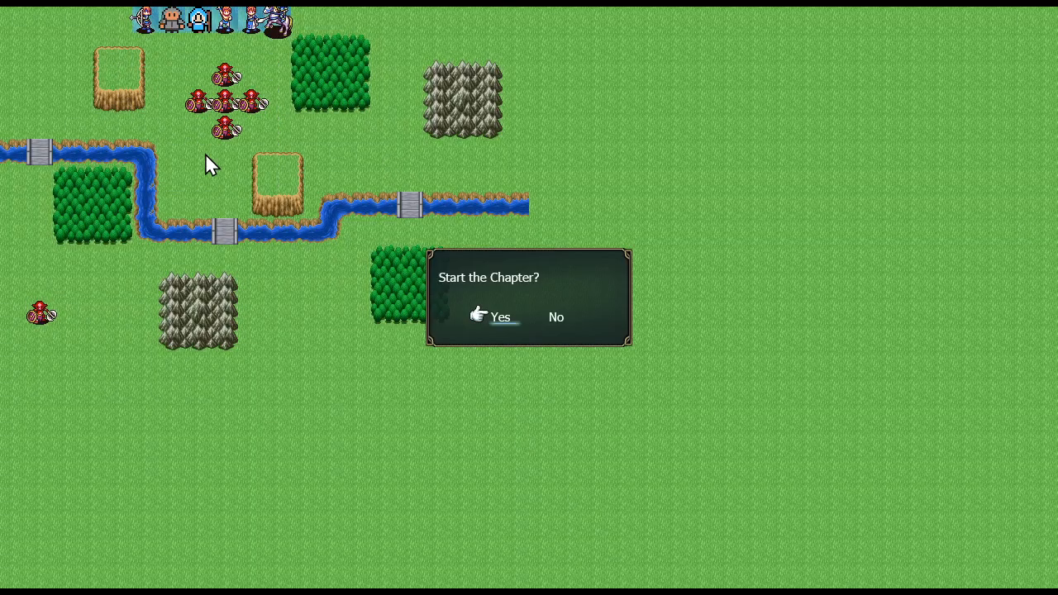
left_click(509, 326)
Move the Mage beside the five goblins, cast Ice Burst on the centre goblin and dismiss the remaining-charges message
left_click(198, 24)
left_click(198, 75)
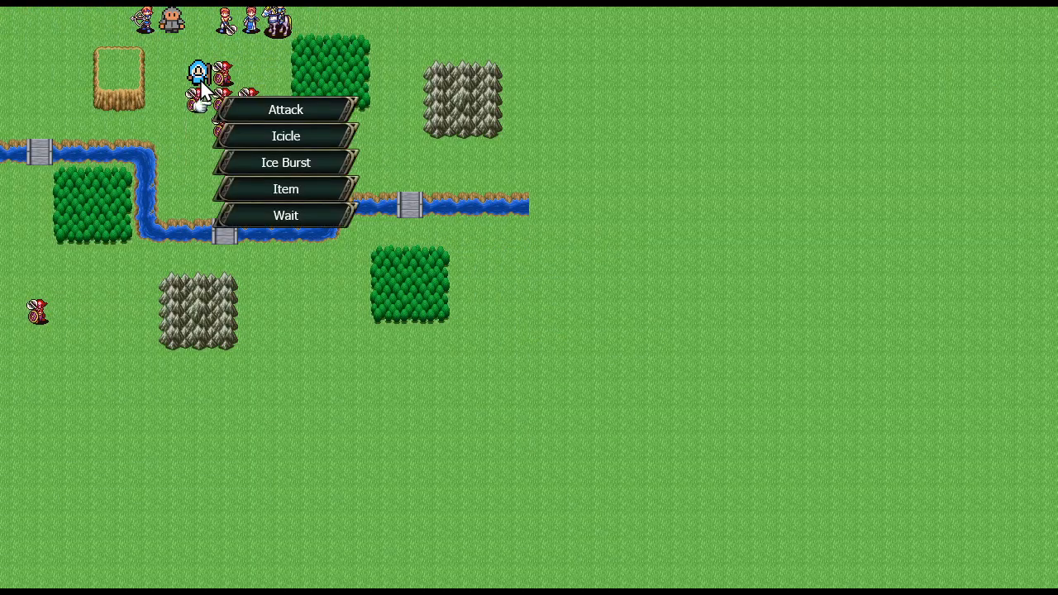
left_click(291, 157)
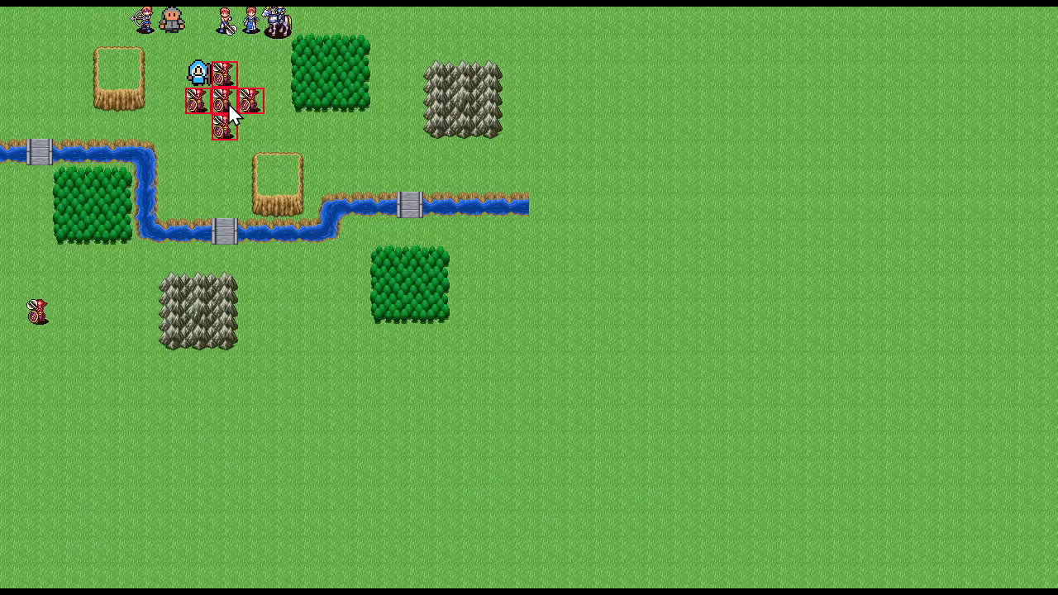
left_click(229, 106)
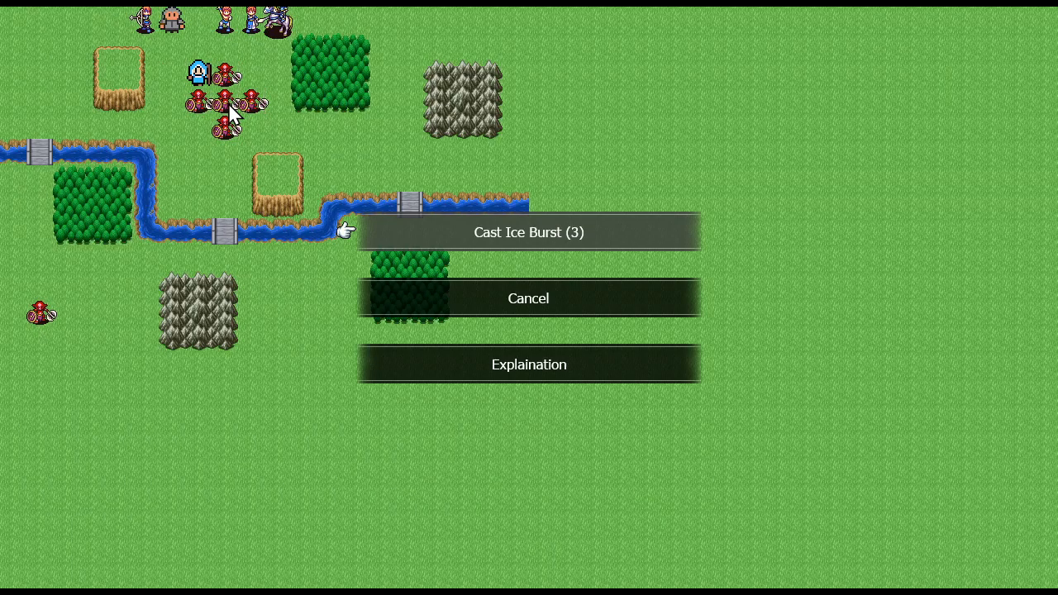
left_click(494, 233)
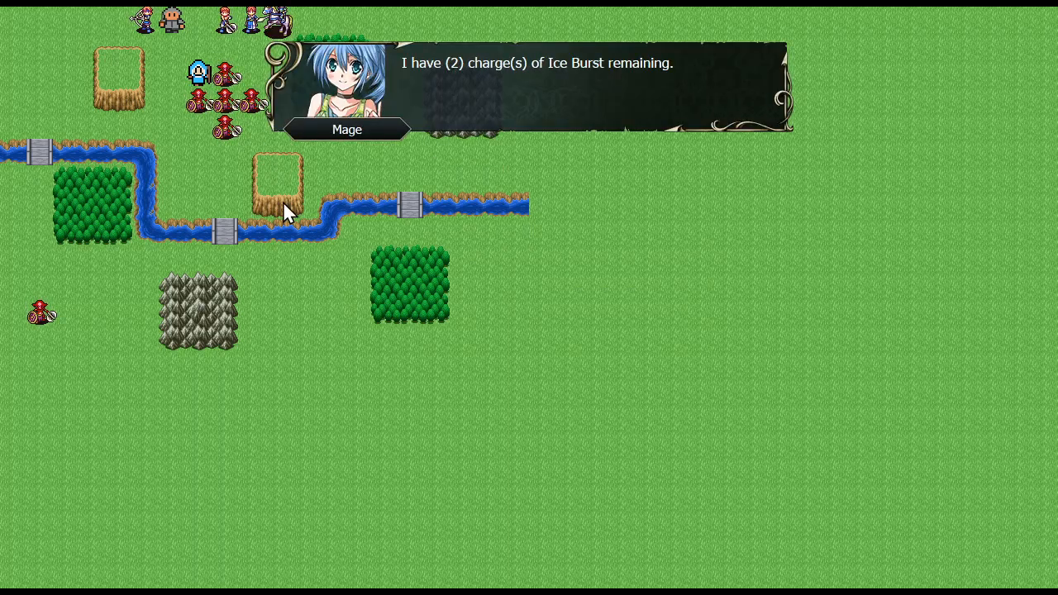
left_click(631, 81)
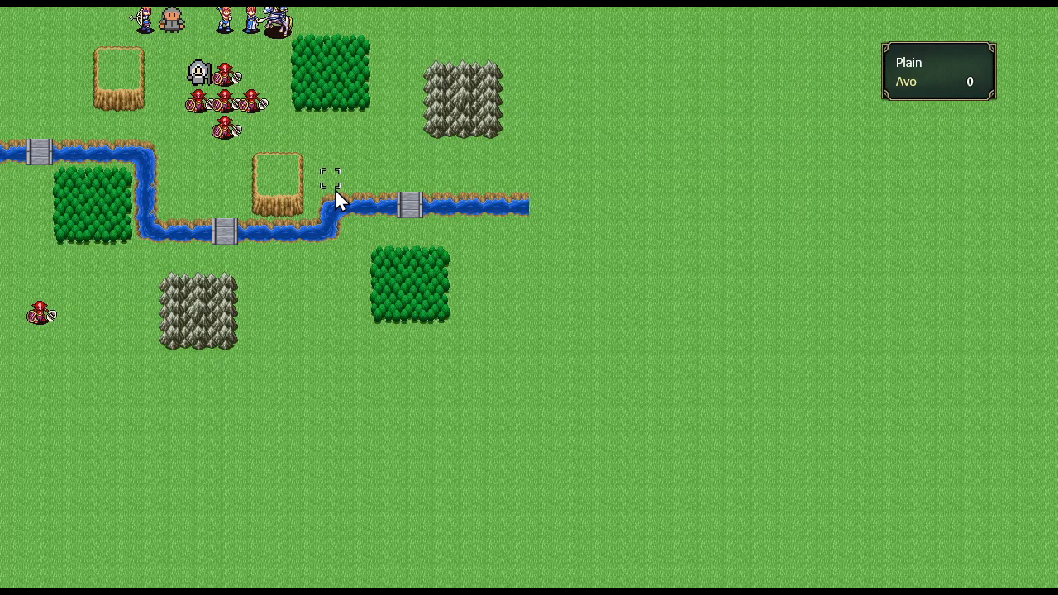